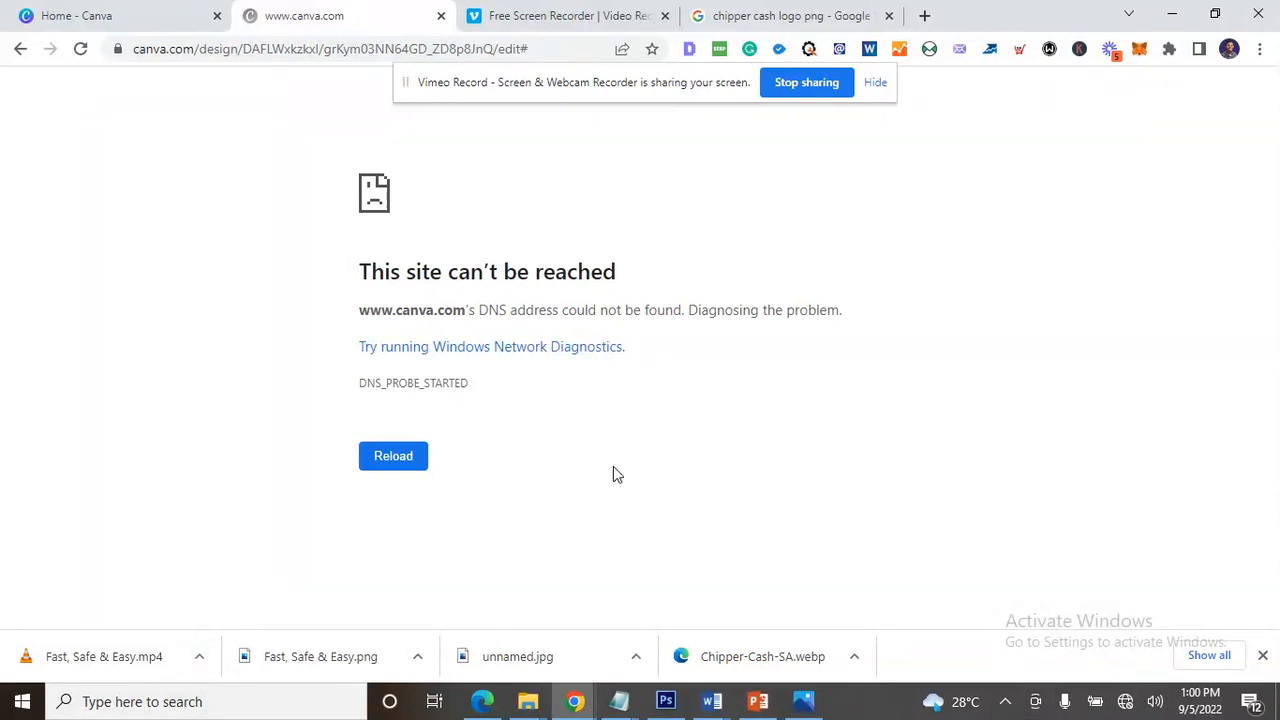
- Check the computer's Wi-Fi connection and reload the Canva design page, closing the browser's downloads bar
left_click(1125, 701)
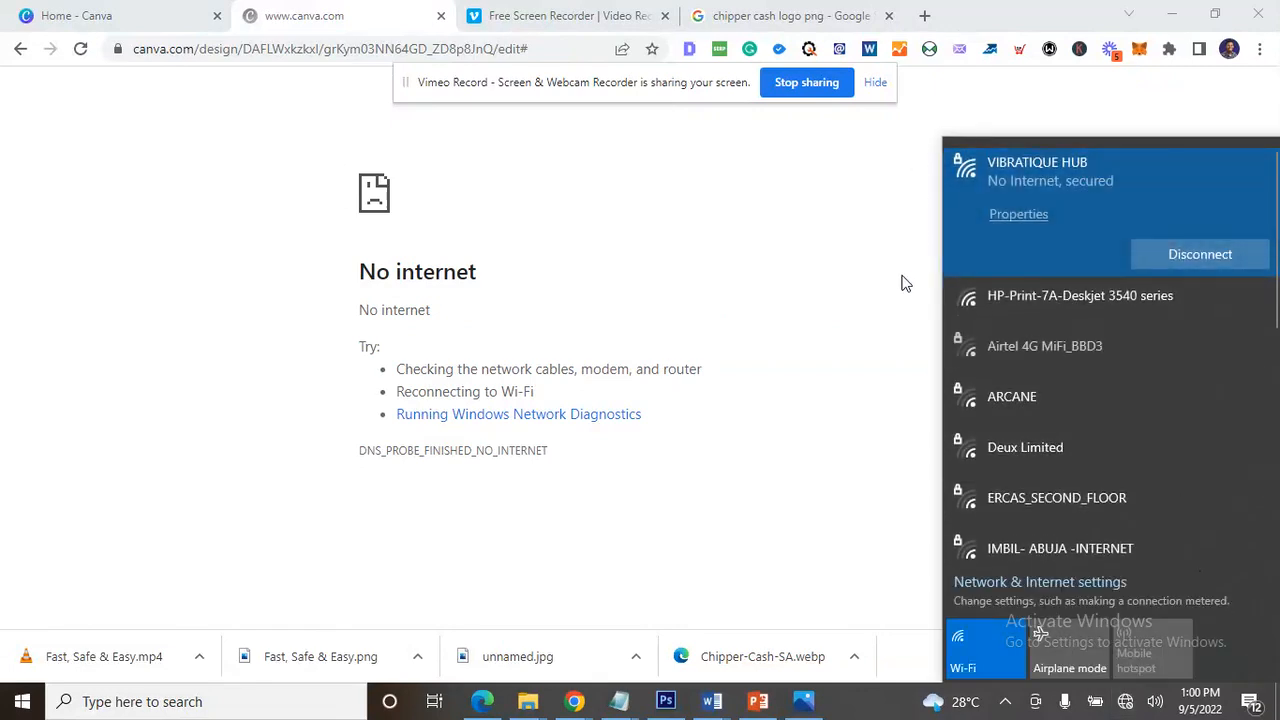
left_click(900, 285)
left_click(80, 48)
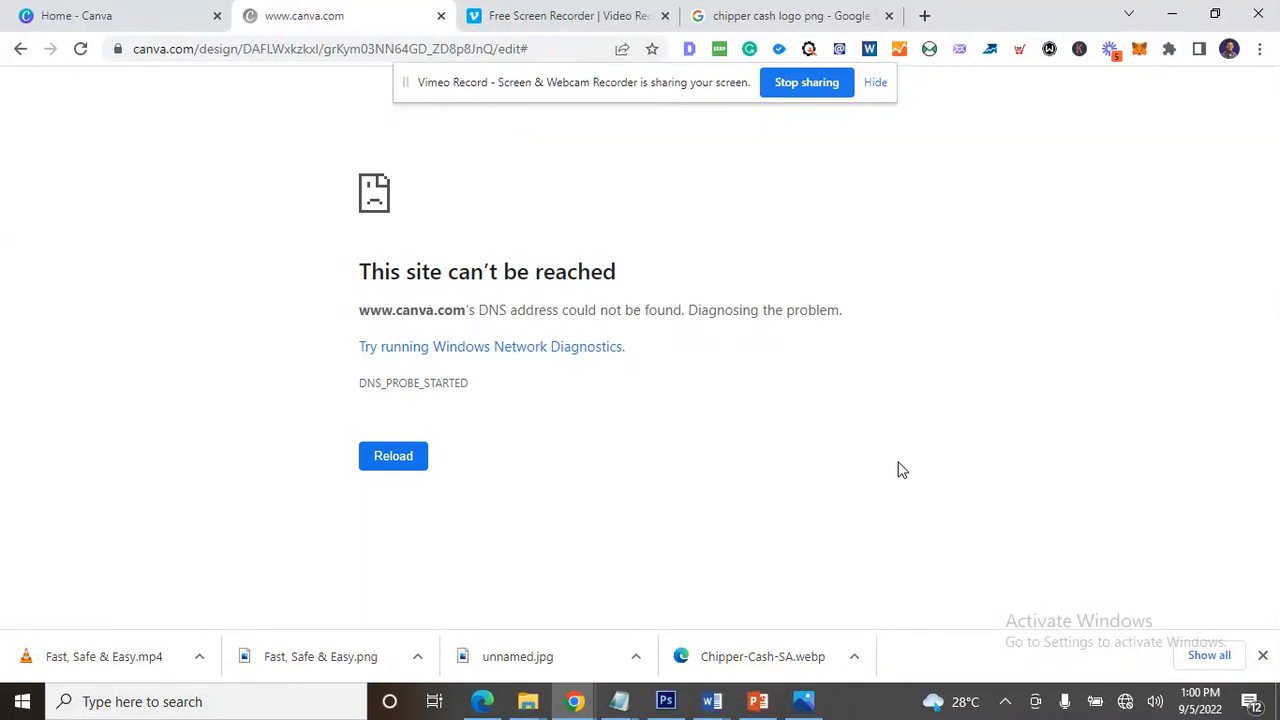
left_click(1125, 701)
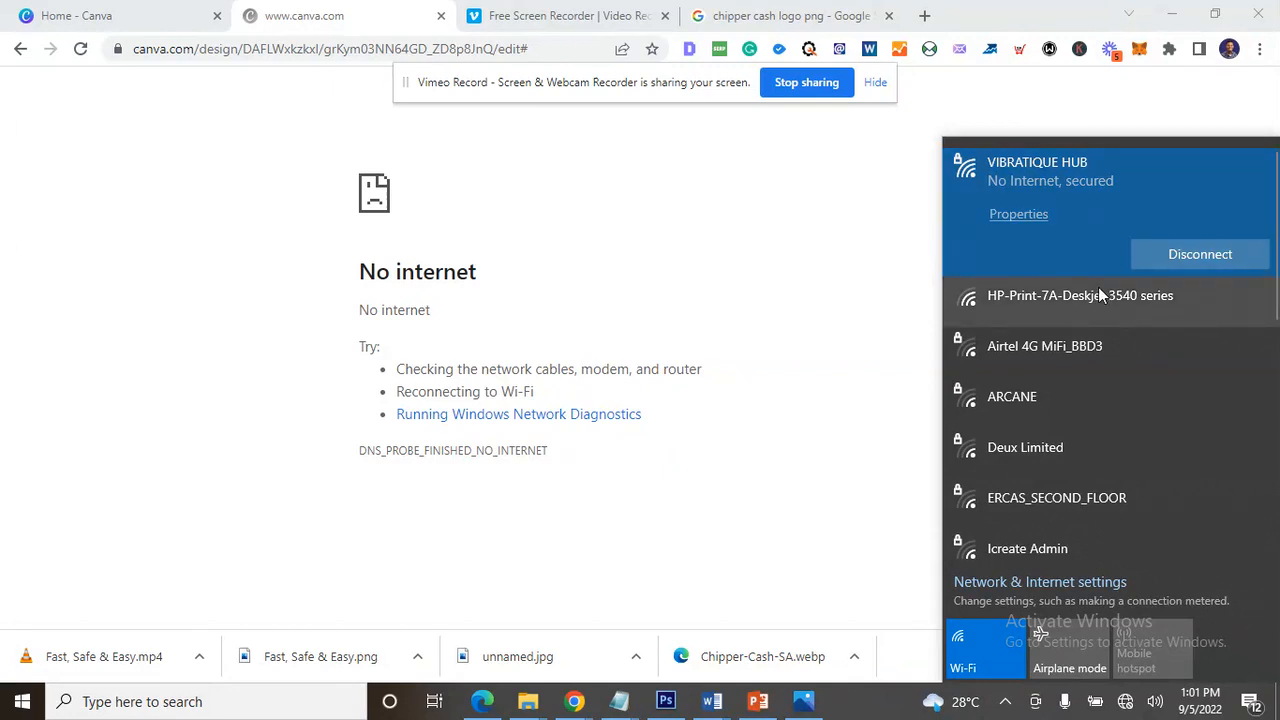
left_click(369, 577)
left_click(1262, 656)
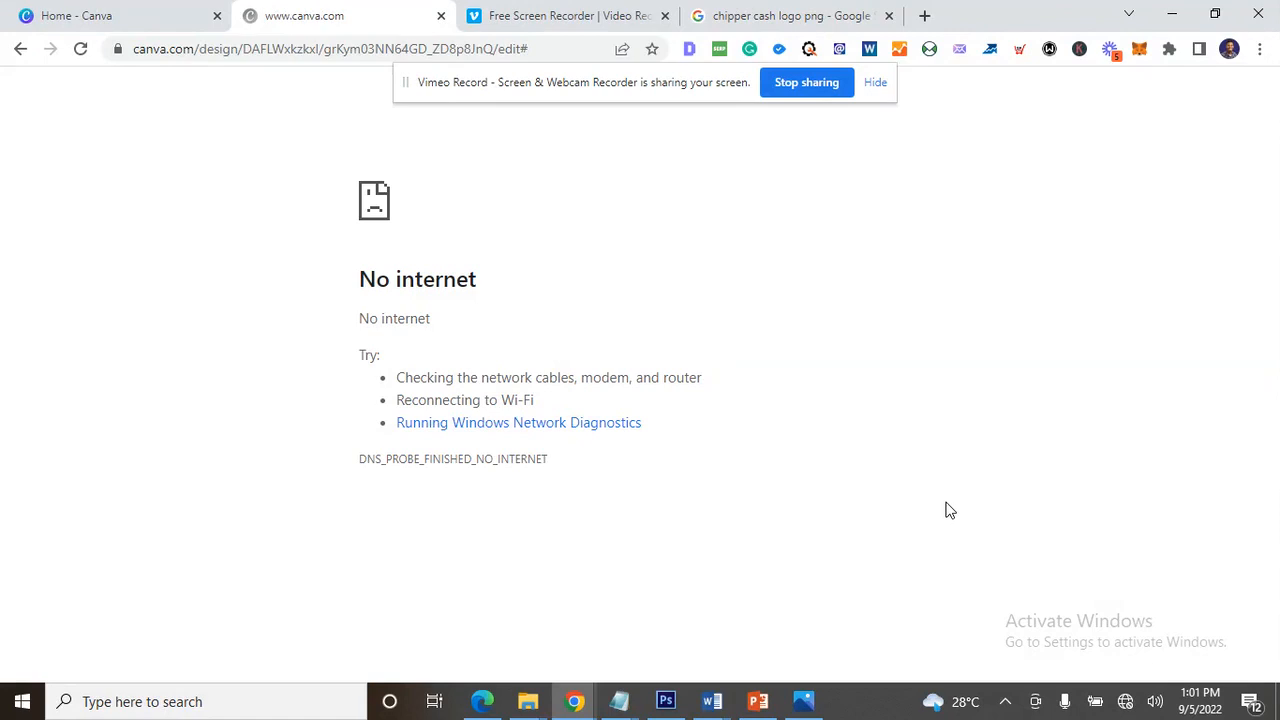
left_click(1130, 703)
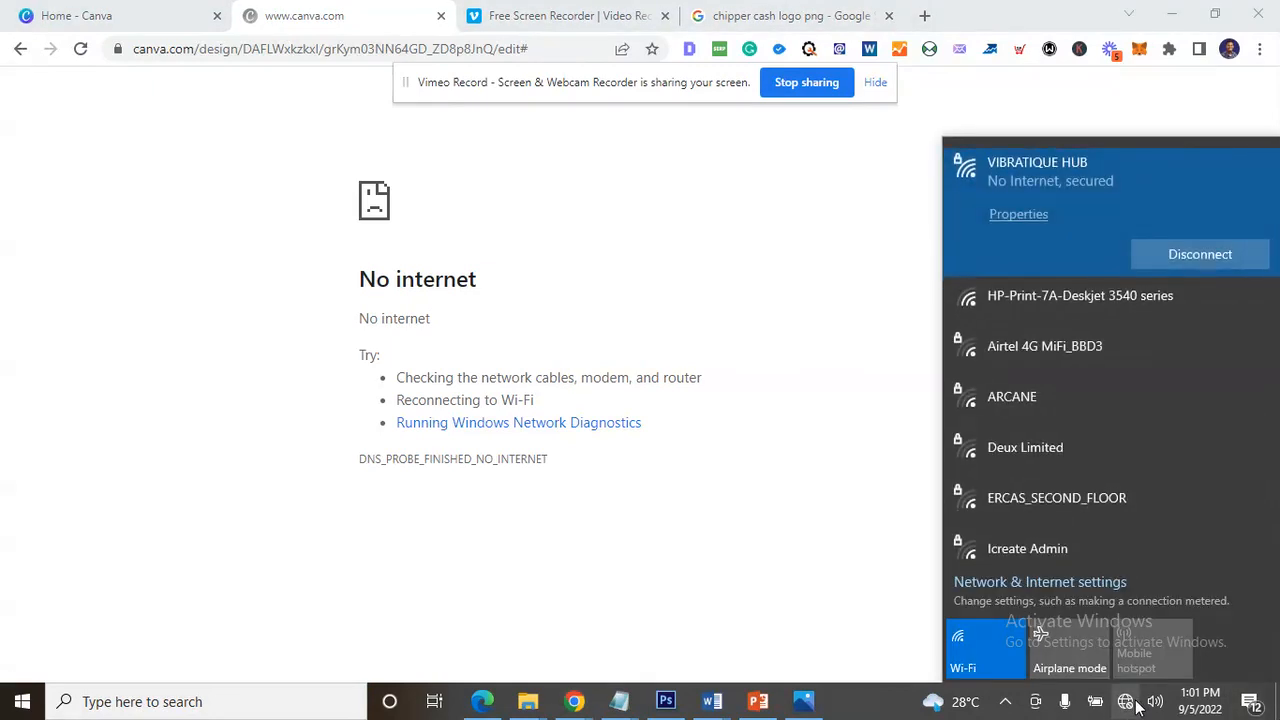
left_click(82, 54)
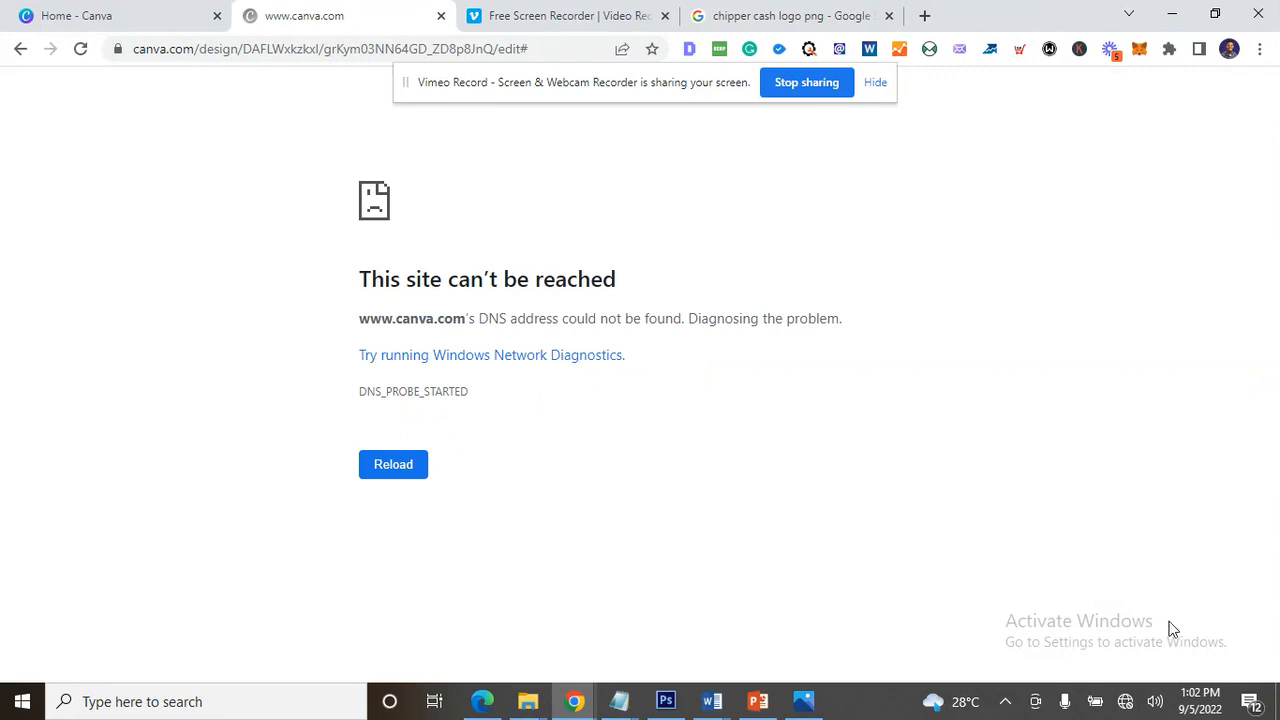
- Disconnect from the VIBRATIQUE HUB Wi-Fi network and connect to it again
left_click(1125, 701)
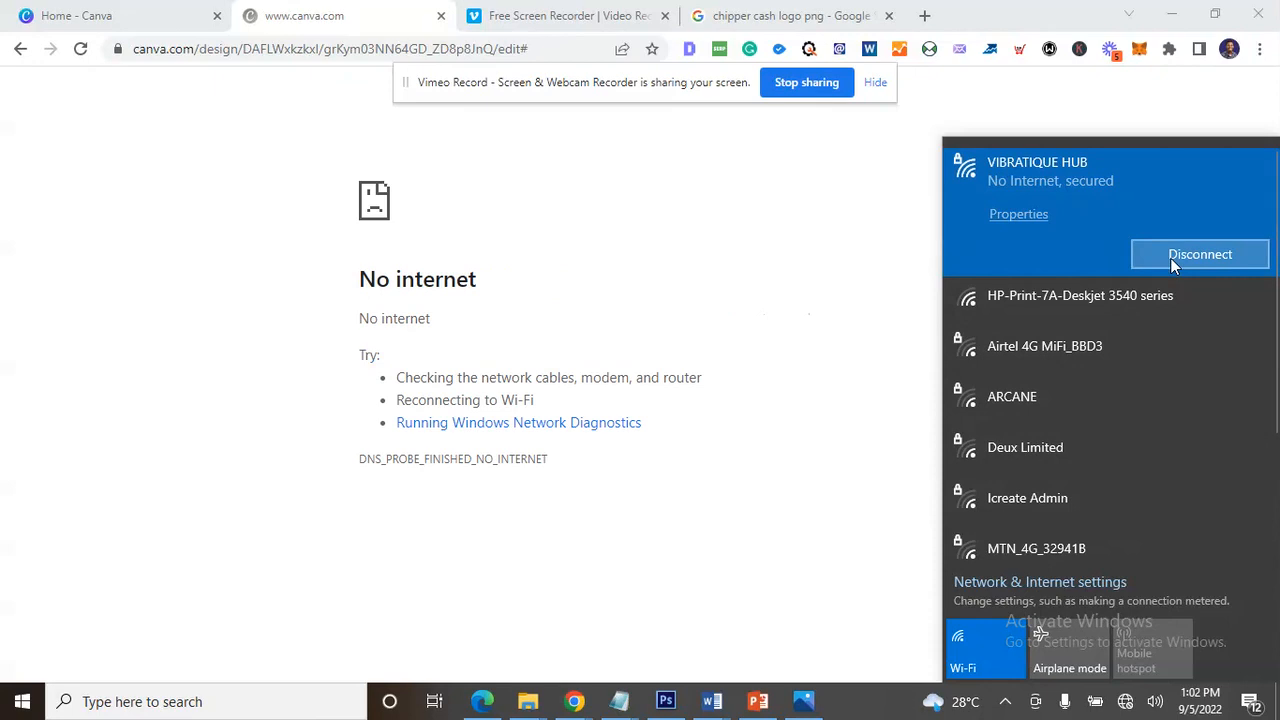
left_click(1174, 262)
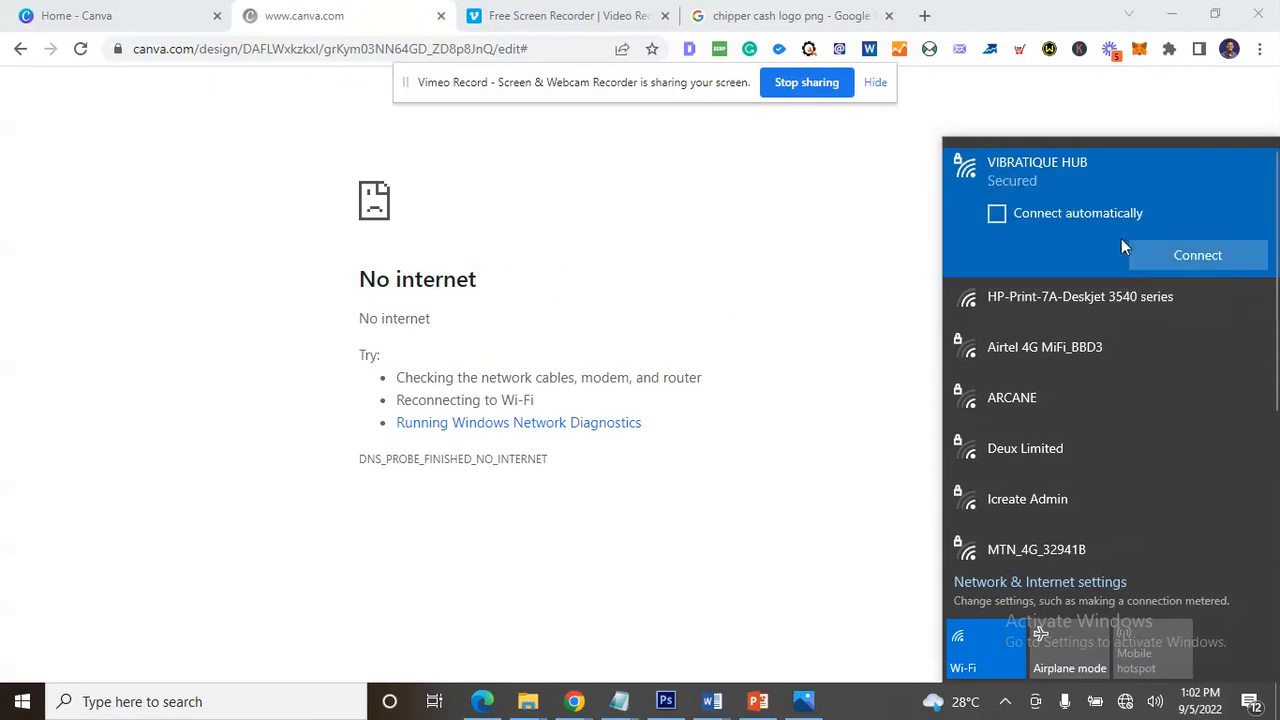
left_click(1135, 242)
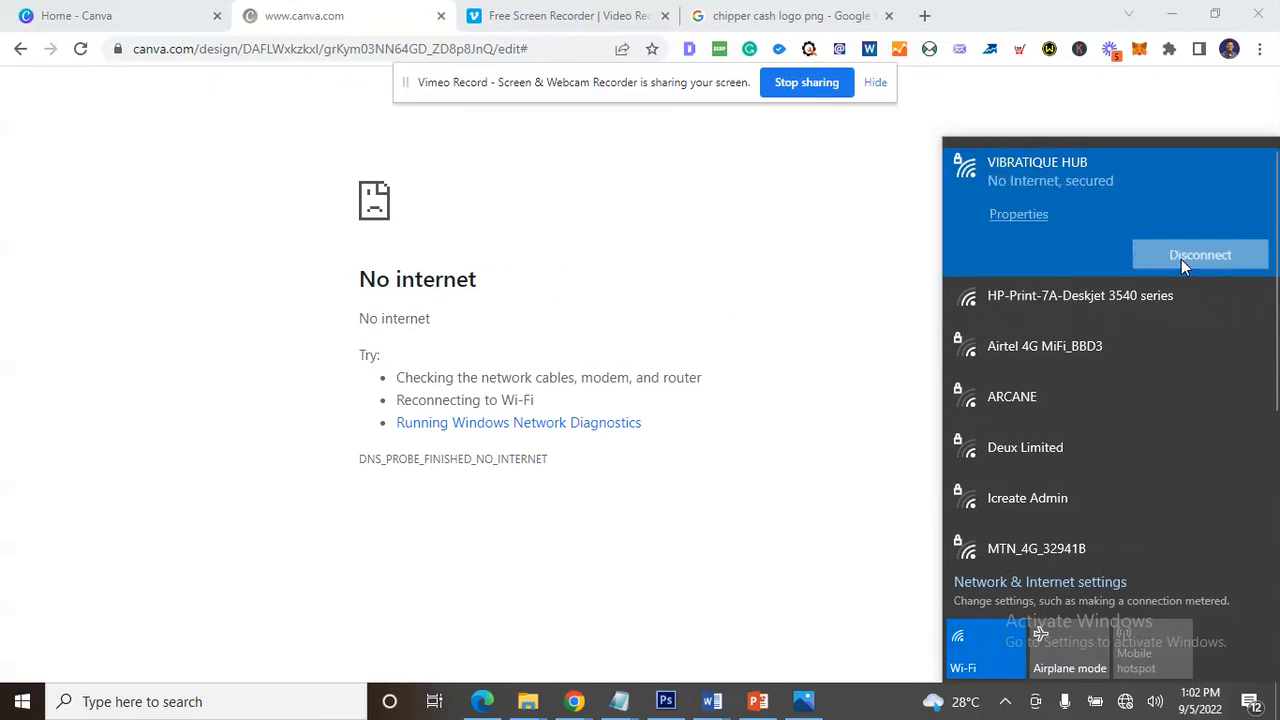
left_click(903, 305)
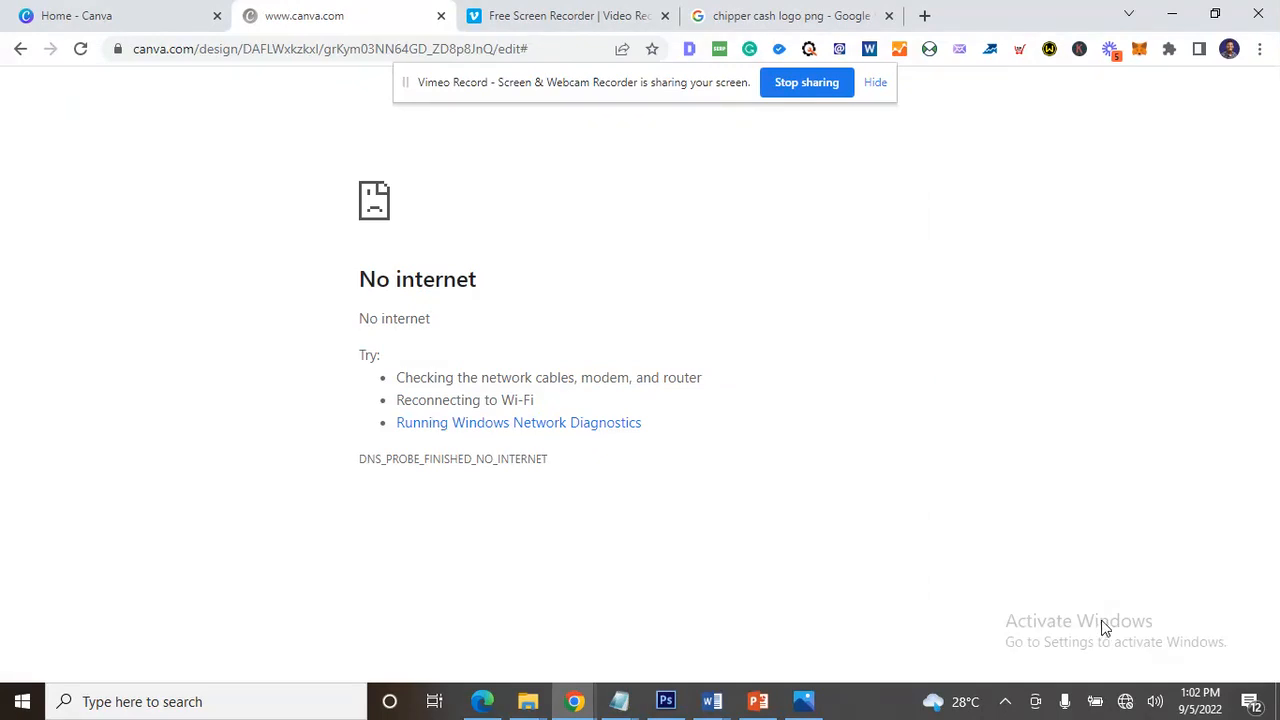
- Connect to the VIBRATIQUE HUB Wi-Fi network with automatic connection enabled
left_click(1125, 703)
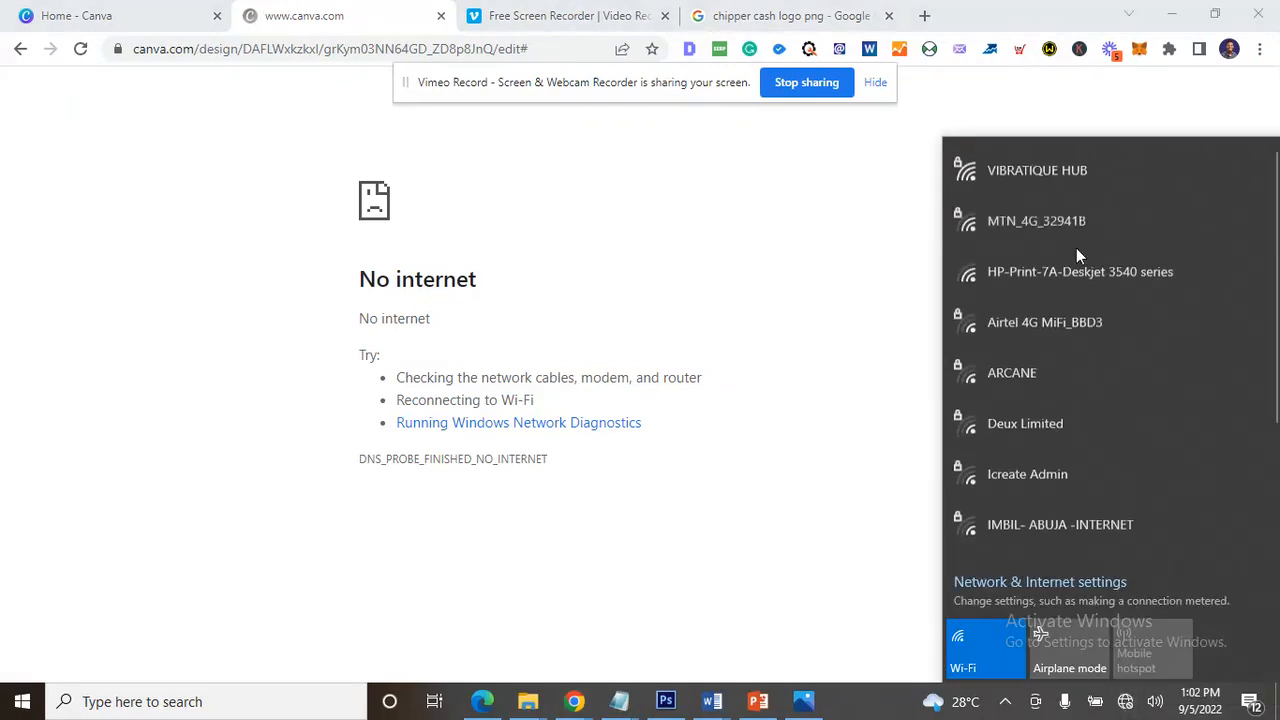
left_click(1073, 186)
left_click(1092, 210)
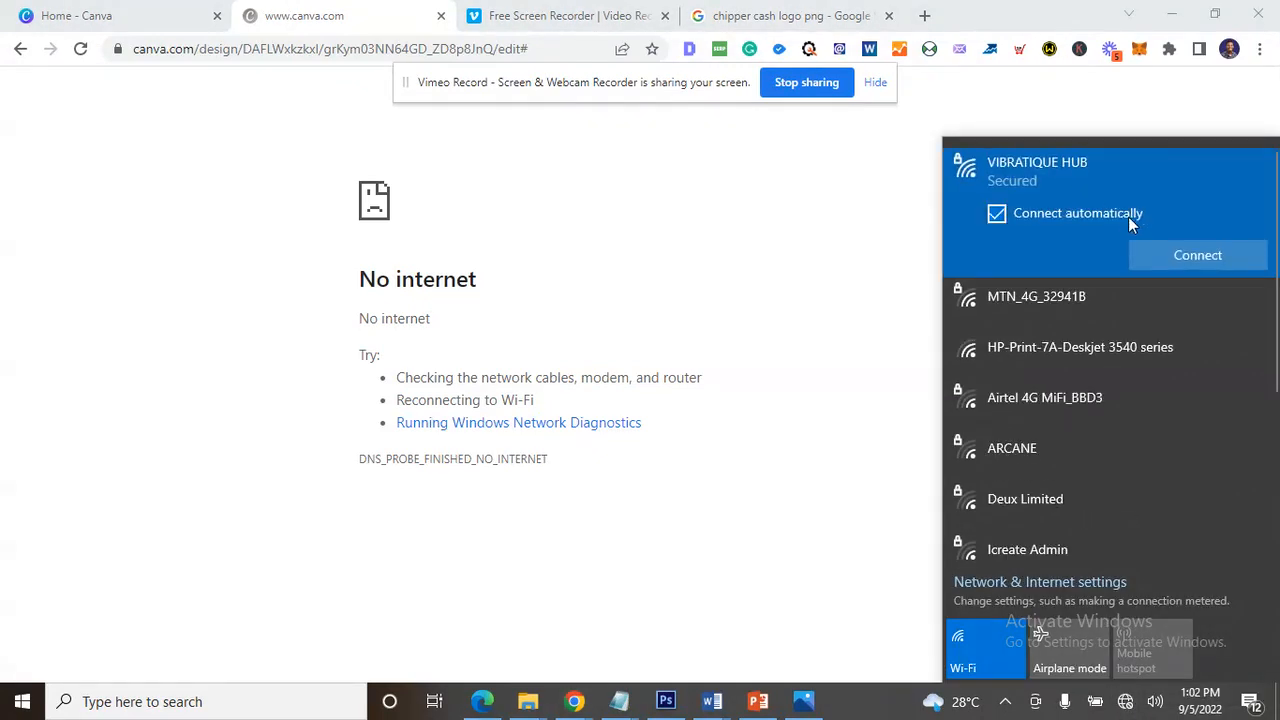
left_click(1172, 253)
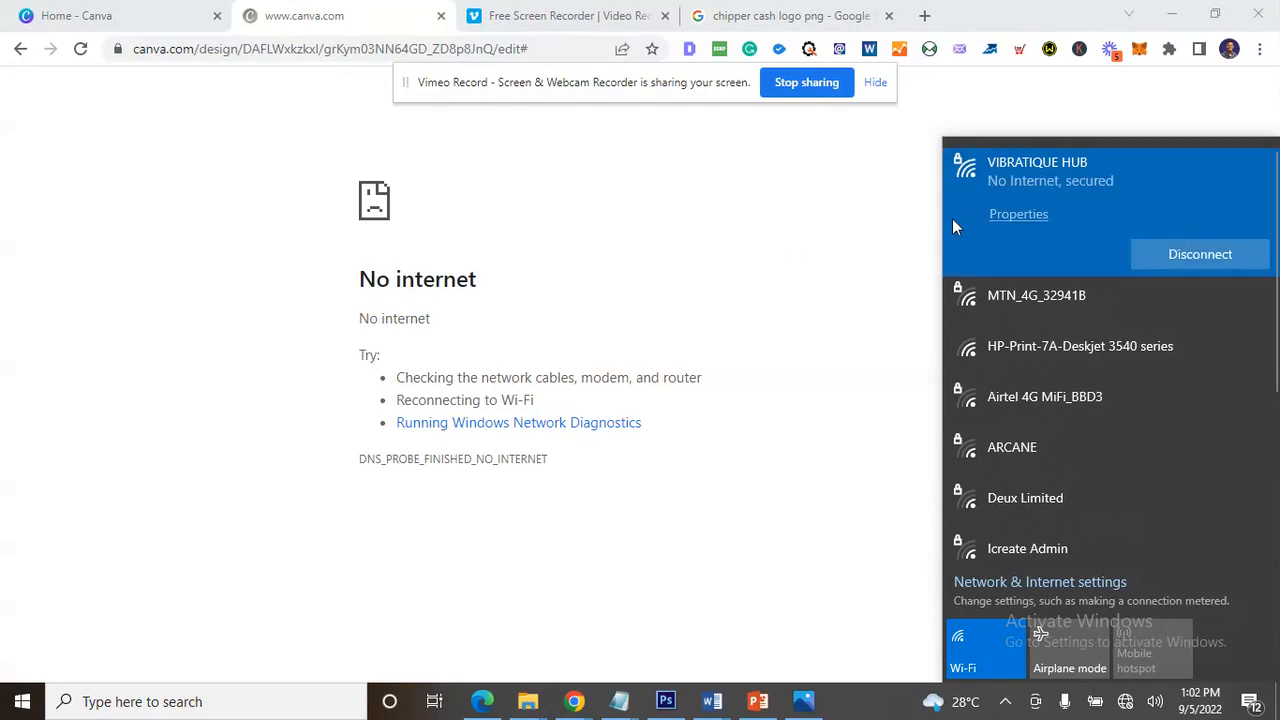
- Disconnect from VIBRATIQUE HUB, then rejoin the network with Connect automatically enabled
left_click(1200, 254)
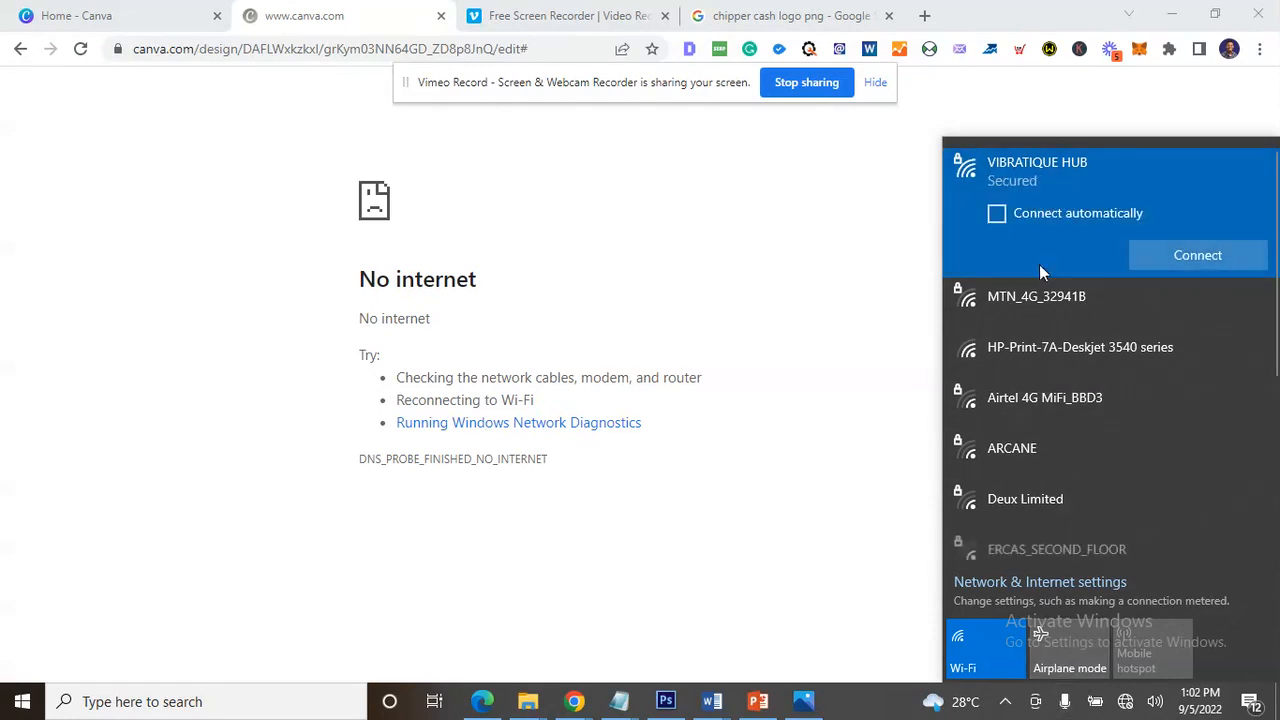
left_click(1048, 222)
left_click(1170, 252)
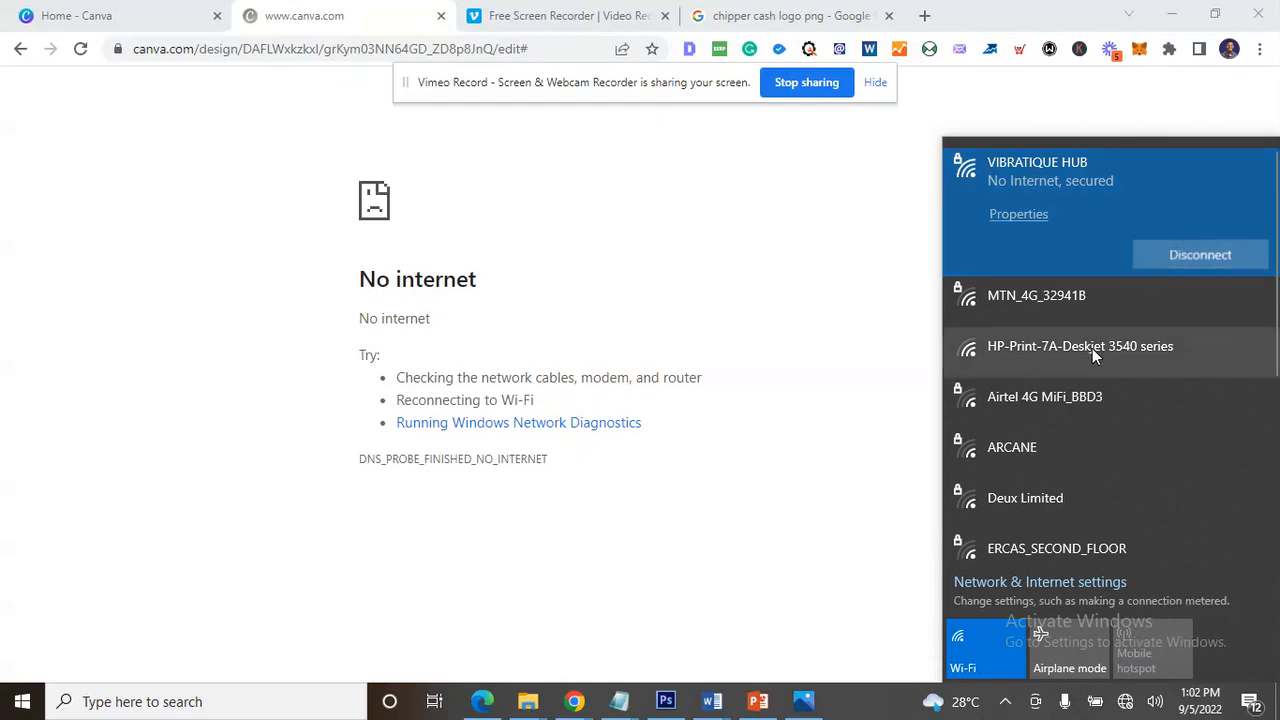
left_click(871, 320)
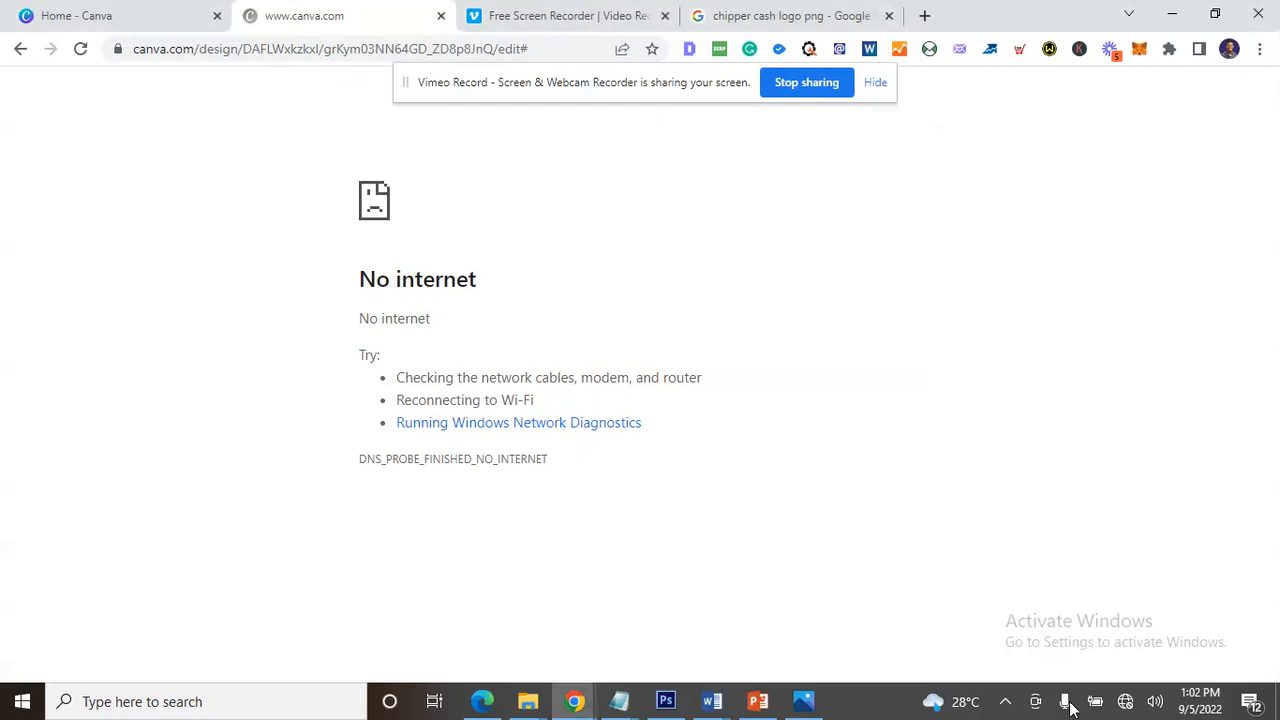
- Try joining VIBRATIQUE HUB once more with automatic connection enabled and reload the Canva design page
left_click(1124, 702)
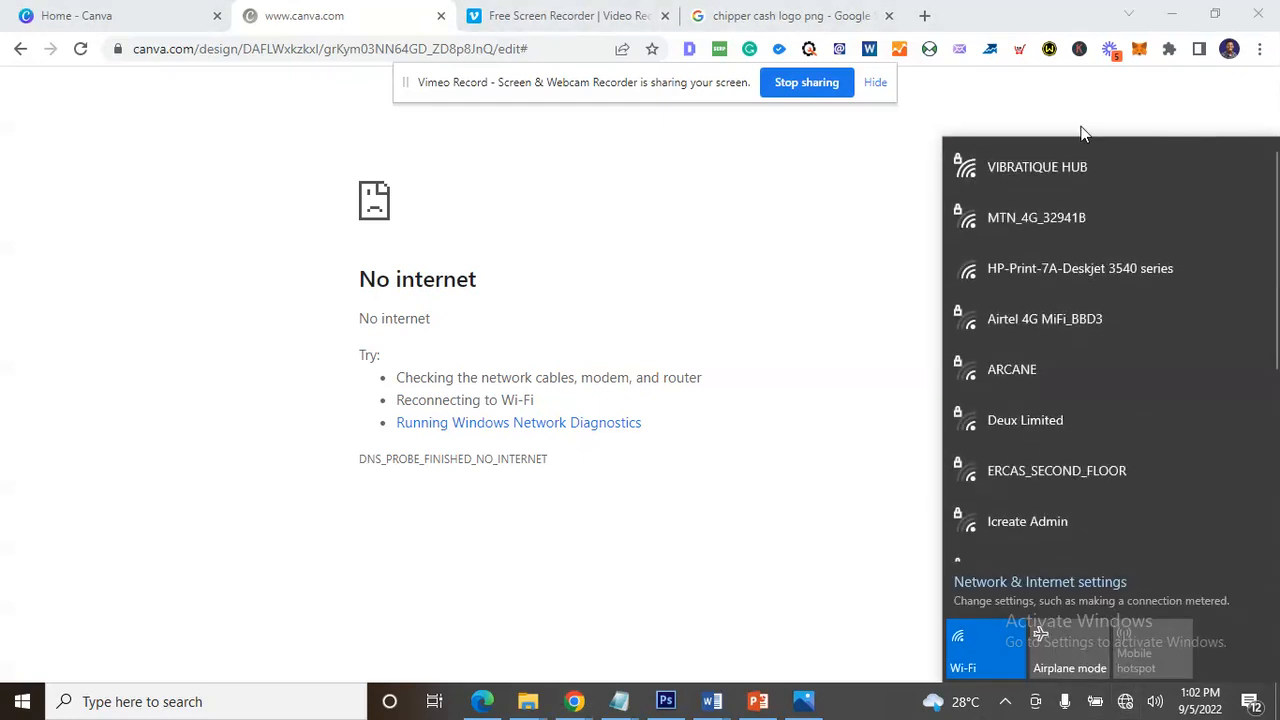
left_click(1086, 163)
left_click(1110, 211)
left_click(1155, 252)
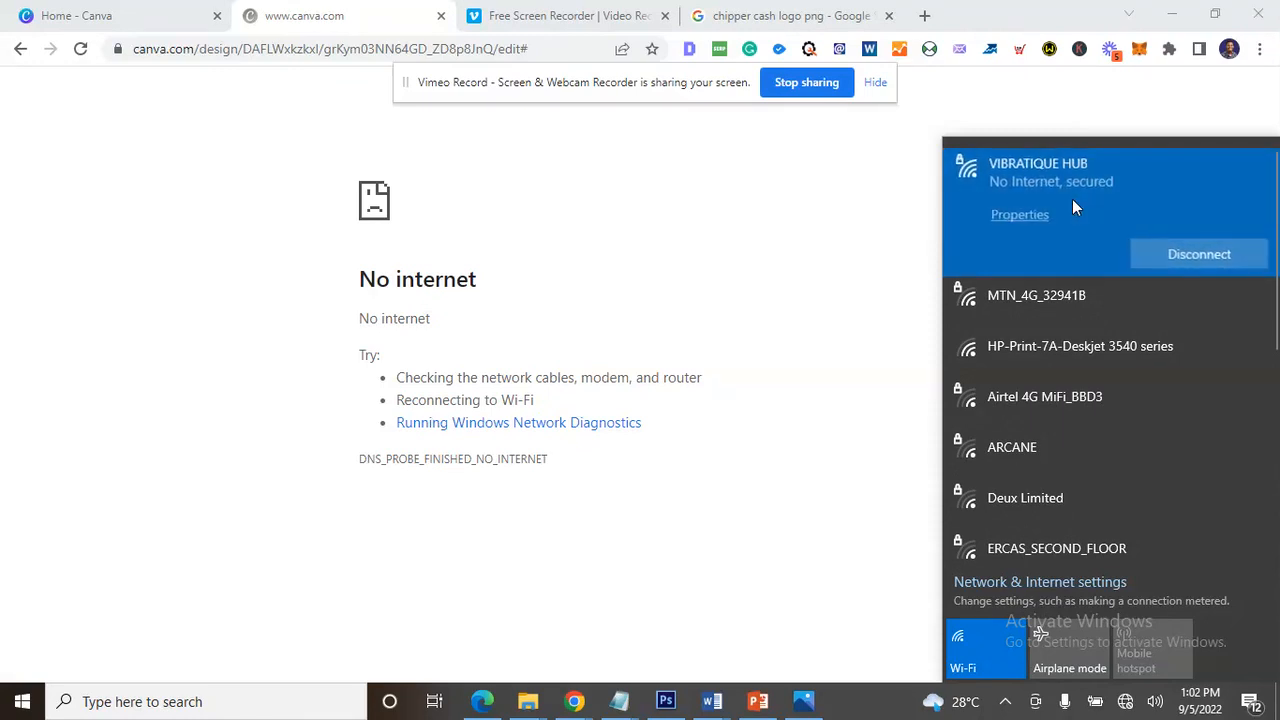
left_click(773, 162)
left_click(80, 49)
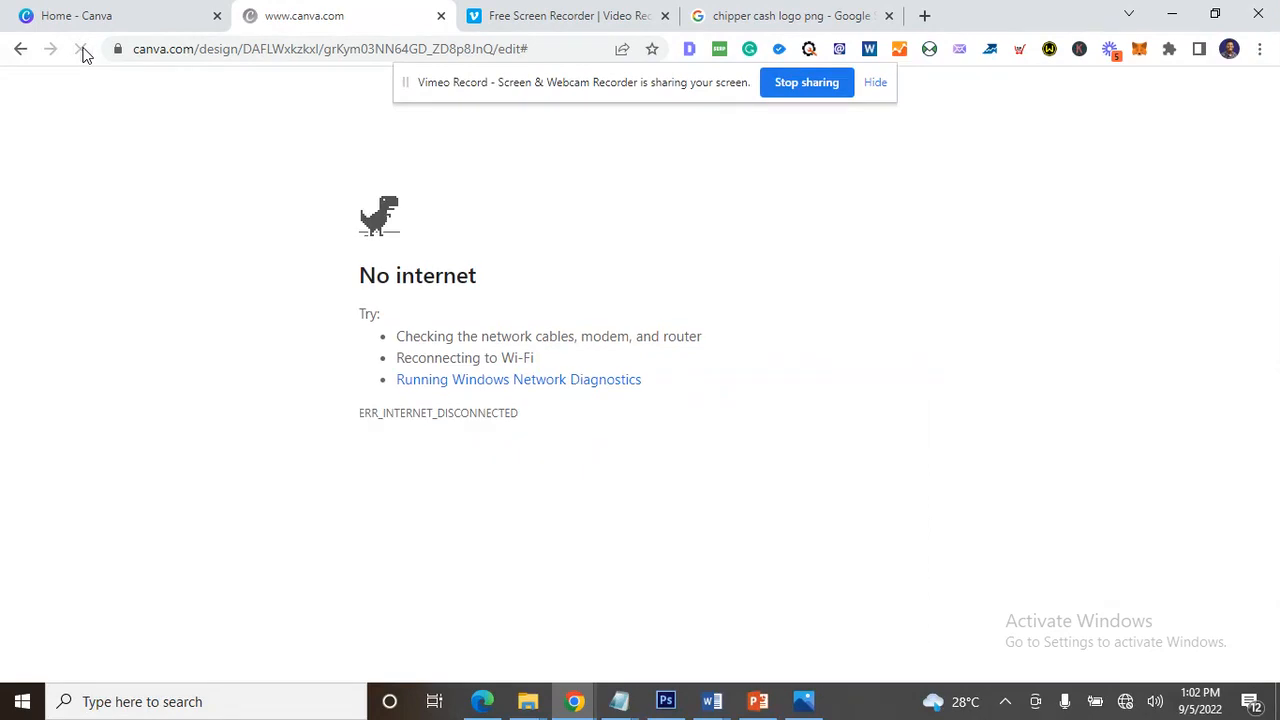
- Look at the Canva home page and retry loading the Canva design page several times
left_click(84, 52)
left_click(74, 15)
left_click(318, 20)
left_click(84, 54)
left_click(84, 54)
left_click(84, 54)
left_click(84, 54)
left_click(84, 54)
- Restore the internet connection by reconnecting to the VIBRATIQUE HUB Wi-Fi network with automatic connection enabled
left_click(1125, 702)
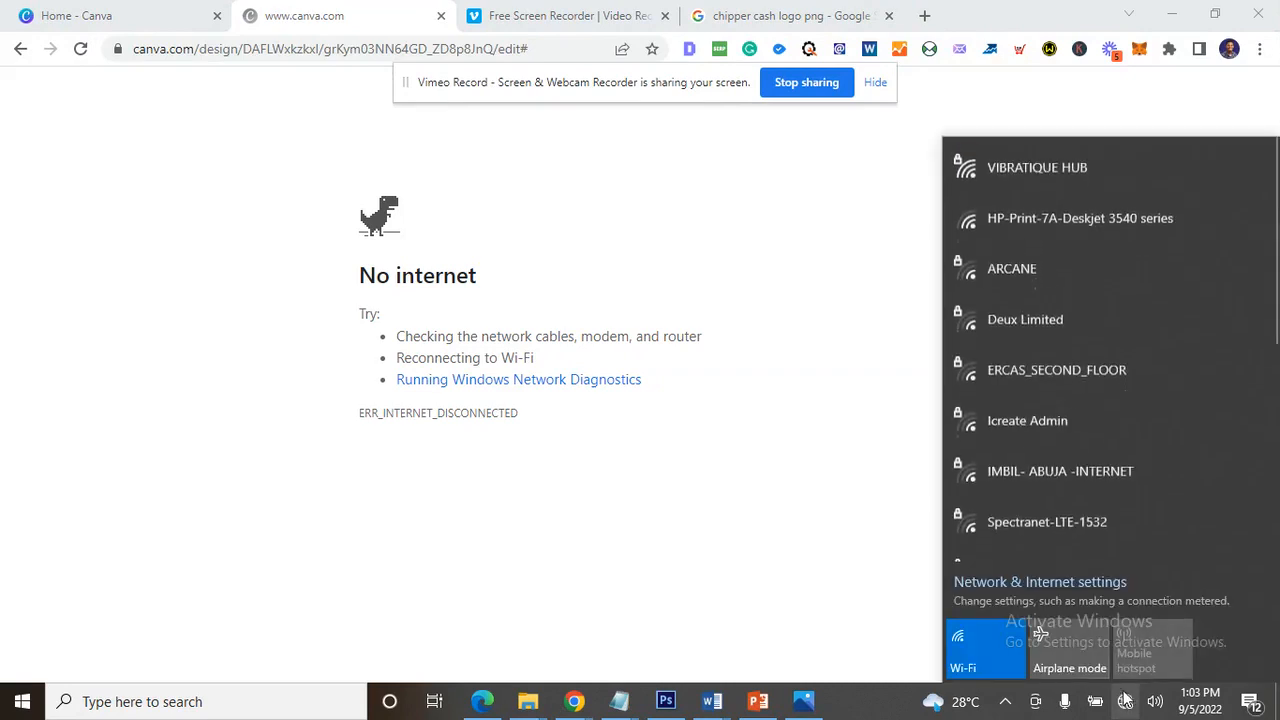
left_click(1014, 182)
left_click(1063, 223)
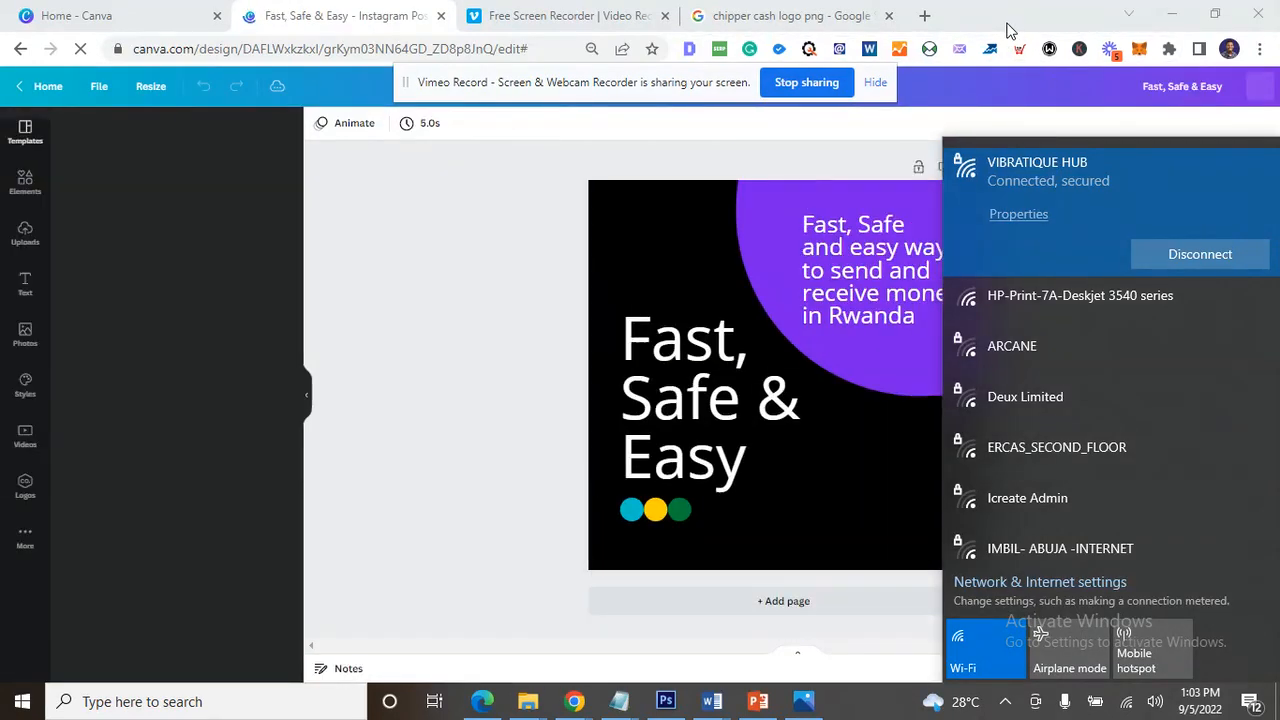
left_click(808, 163)
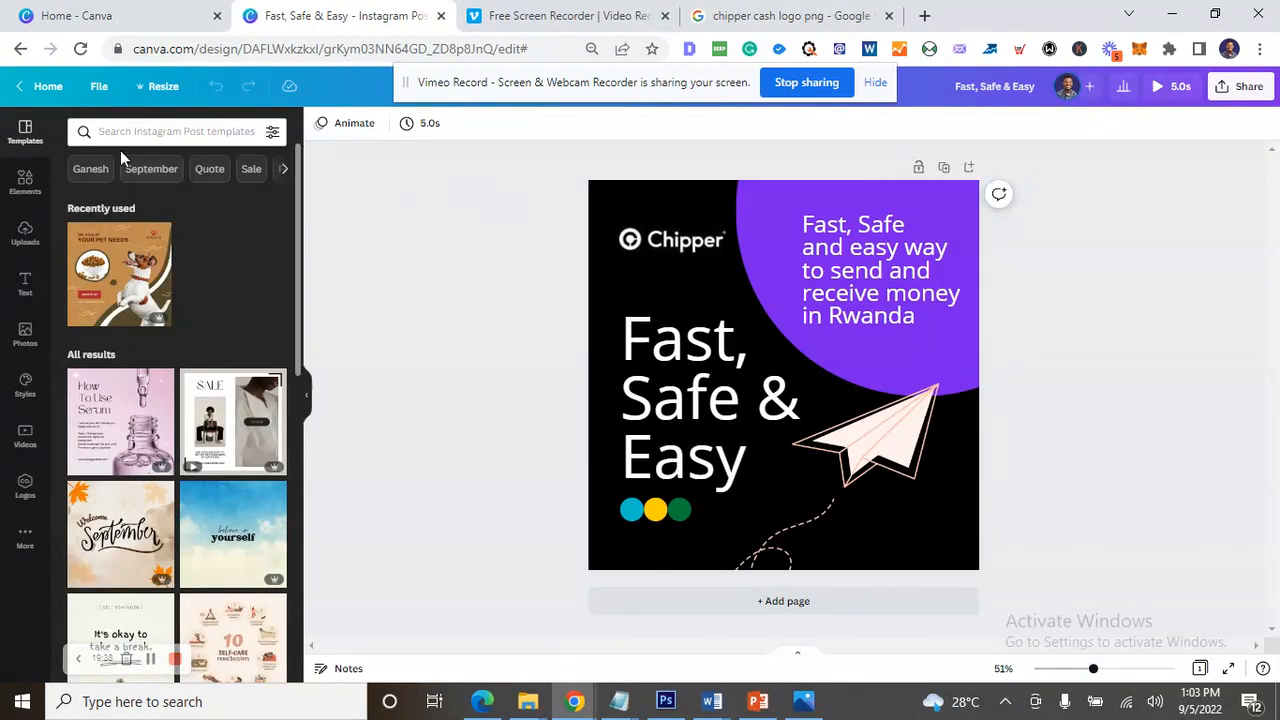
- Return to the Canva home page and create a blank Instagram Post (Square) design
left_click(45, 86)
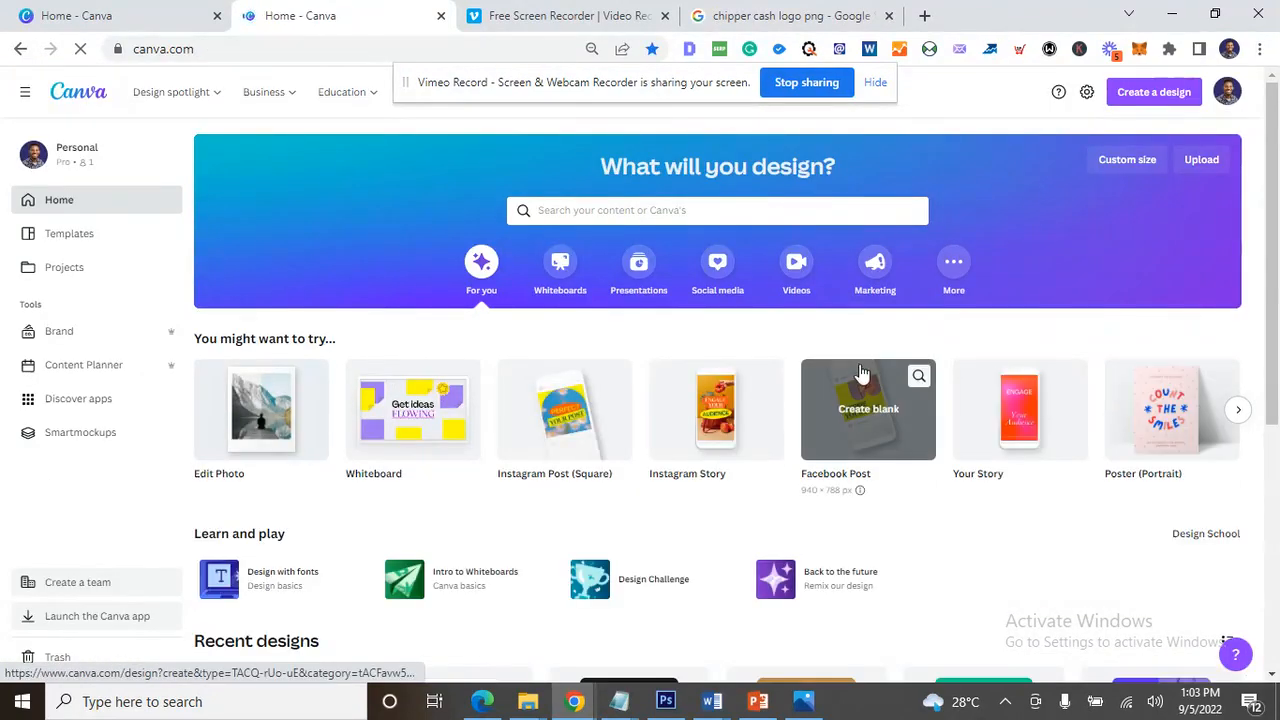
scroll(859, 368, "down", 1)
scroll(860, 370, "down", 1)
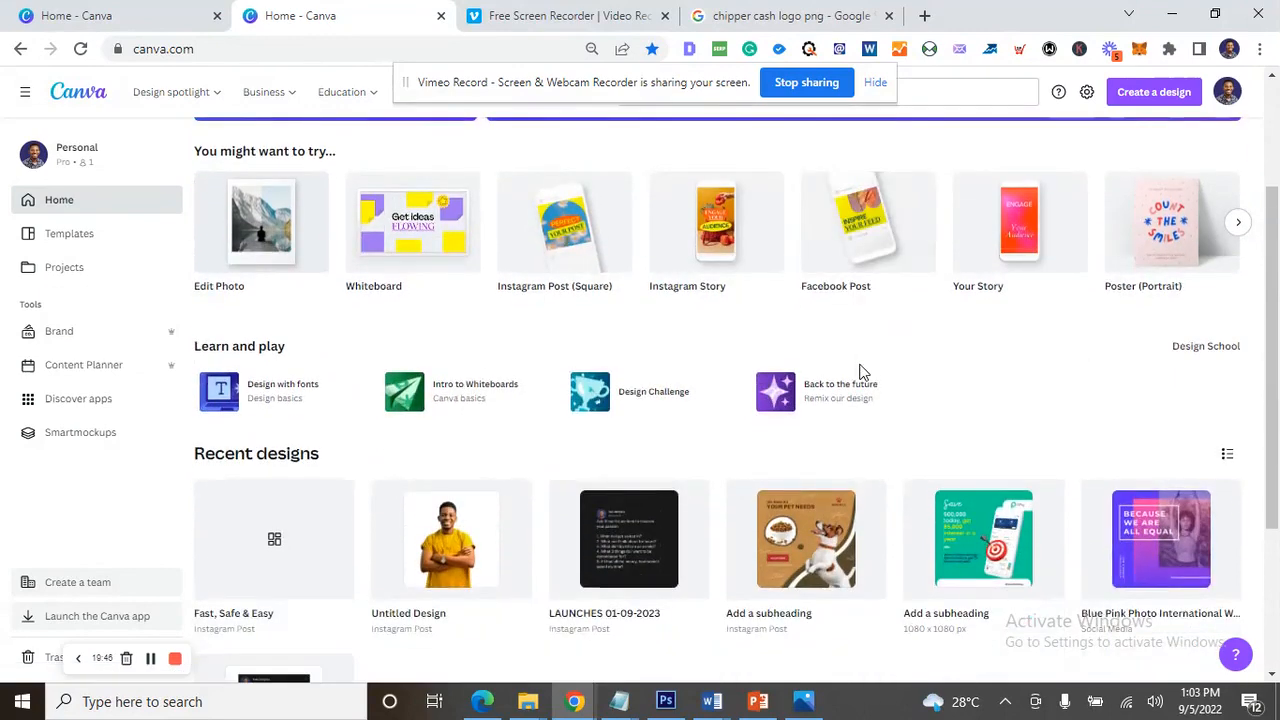
scroll(857, 371, "up", 2)
left_click(1148, 100)
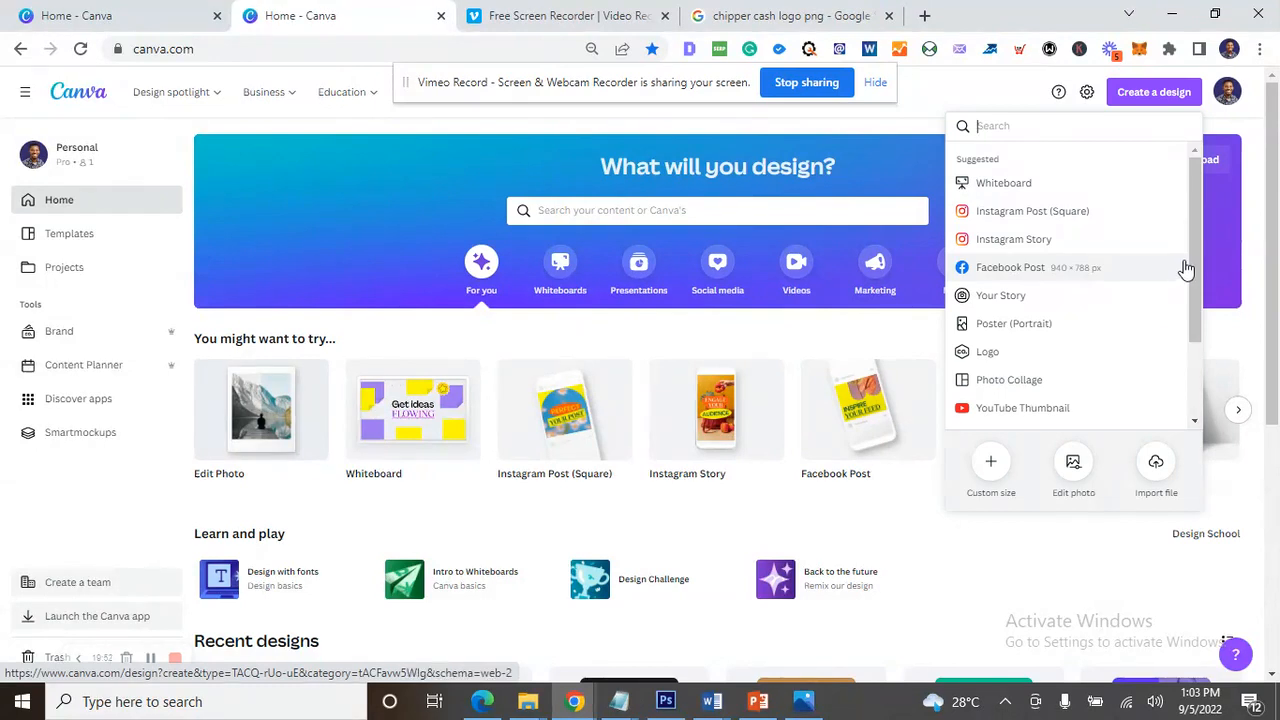
scroll(1155, 277, "down", 1)
scroll(1155, 277, "up", 1)
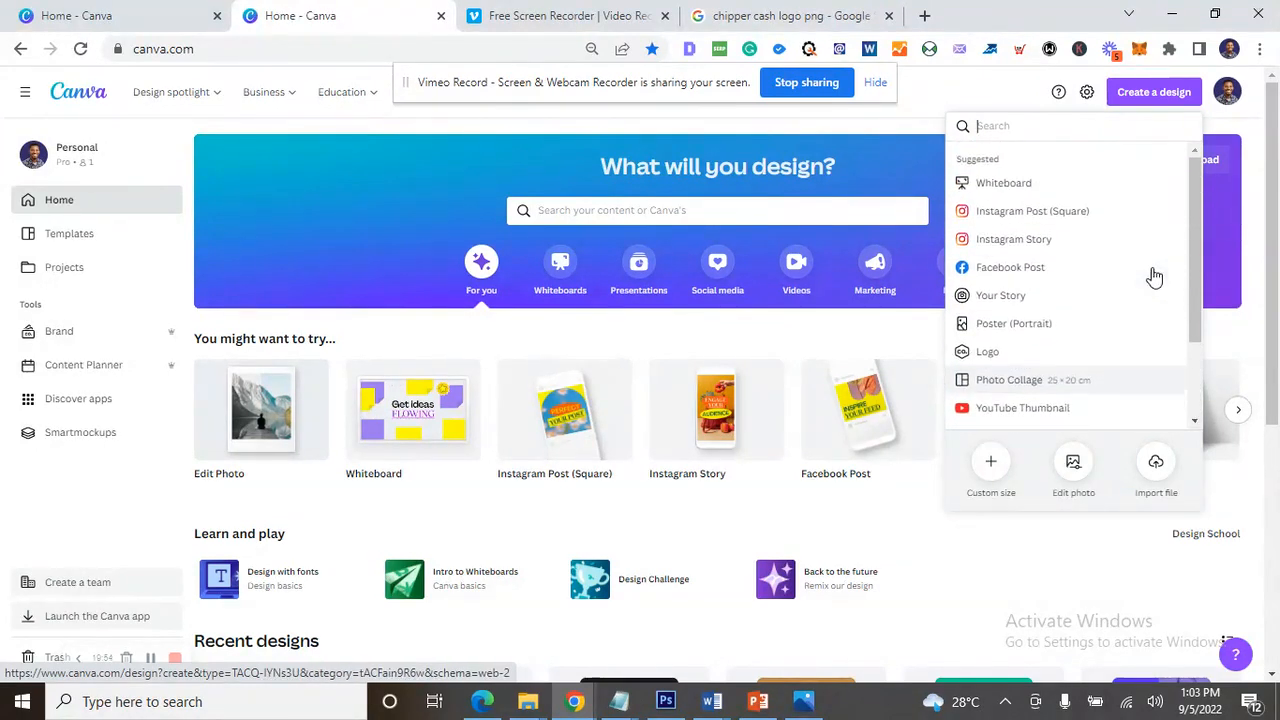
left_click(1032, 213)
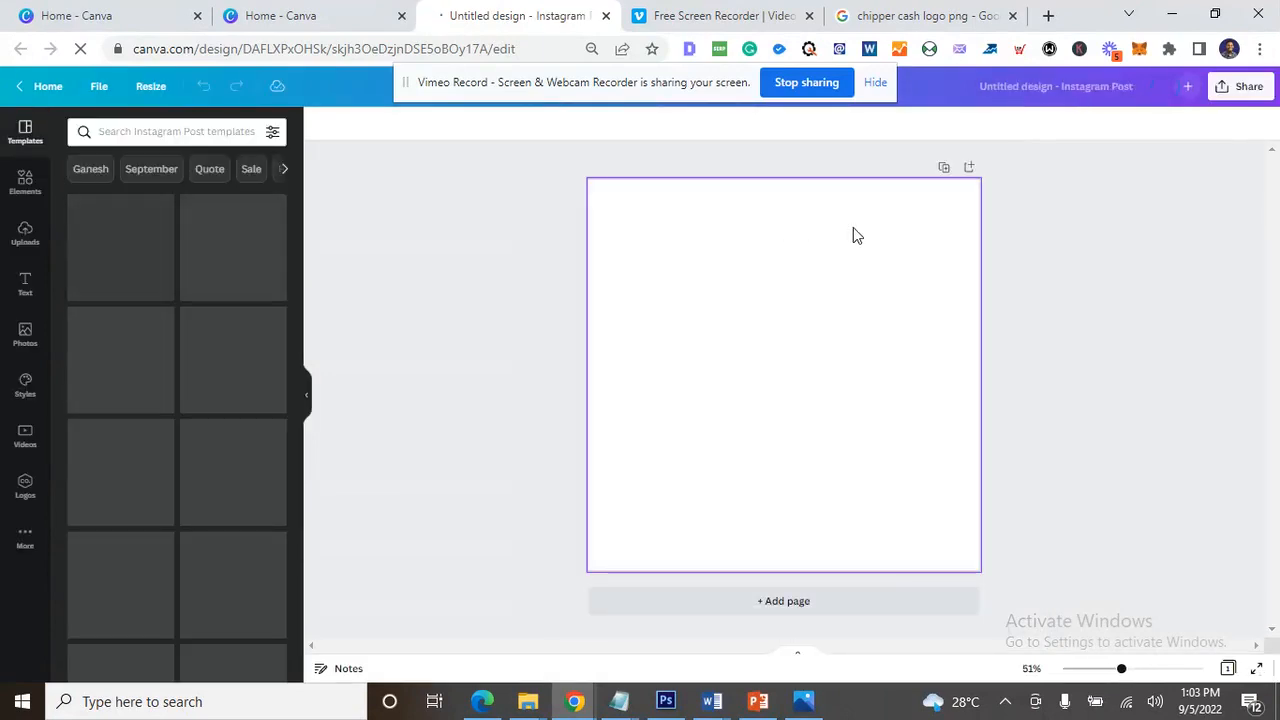
- Search Google Images for "instagram vertical design size" and open the Instagram Video Sizes chart to read the vertical dimensions
left_click(905, 18)
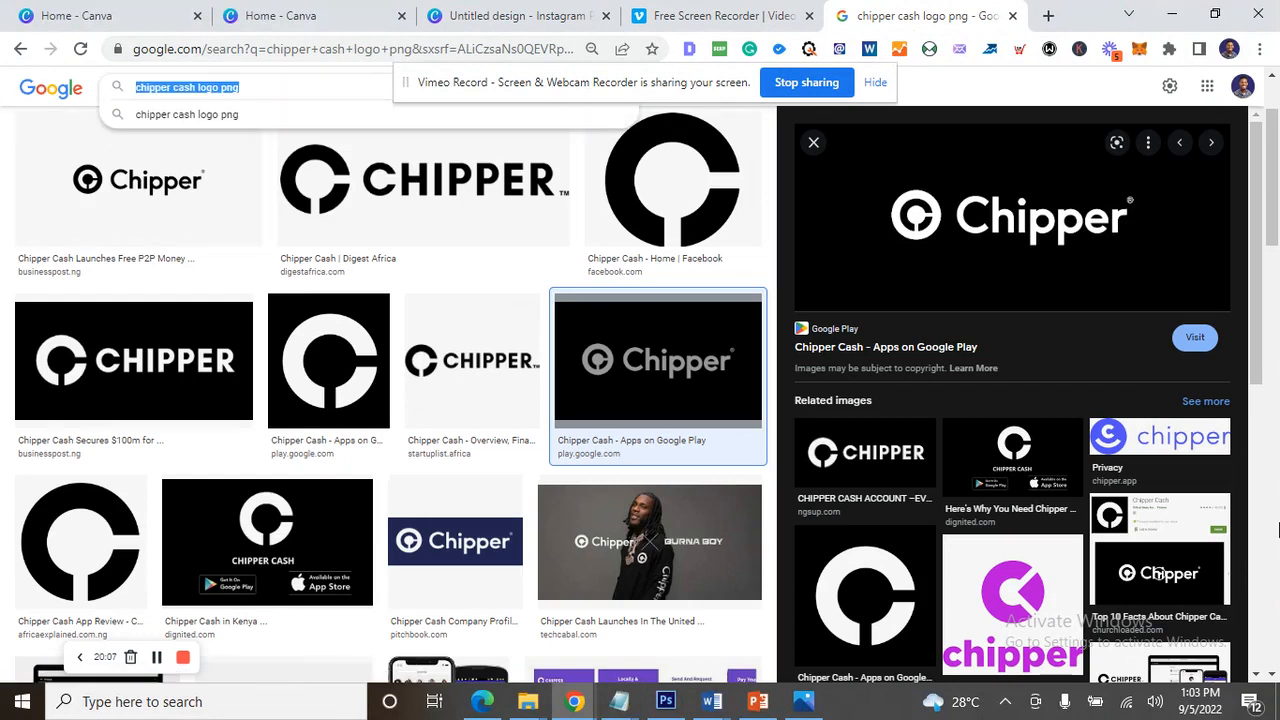
type("instagram ver")
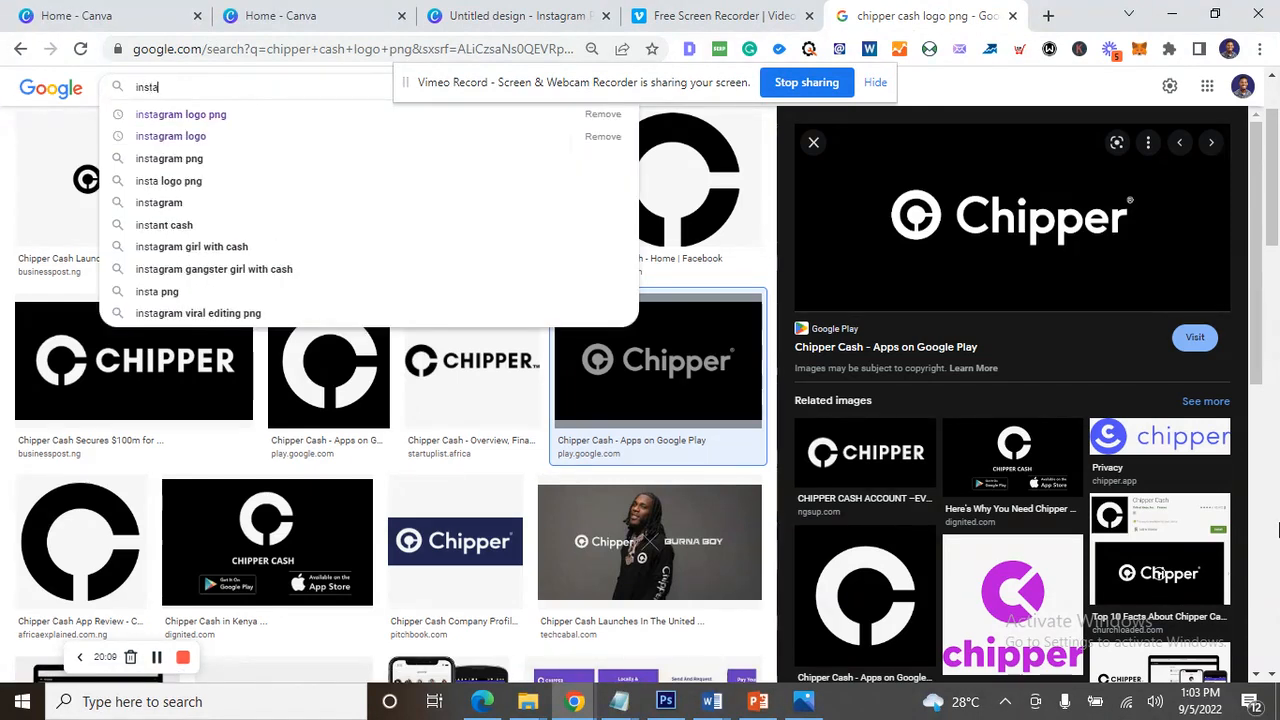
type("tical design size")
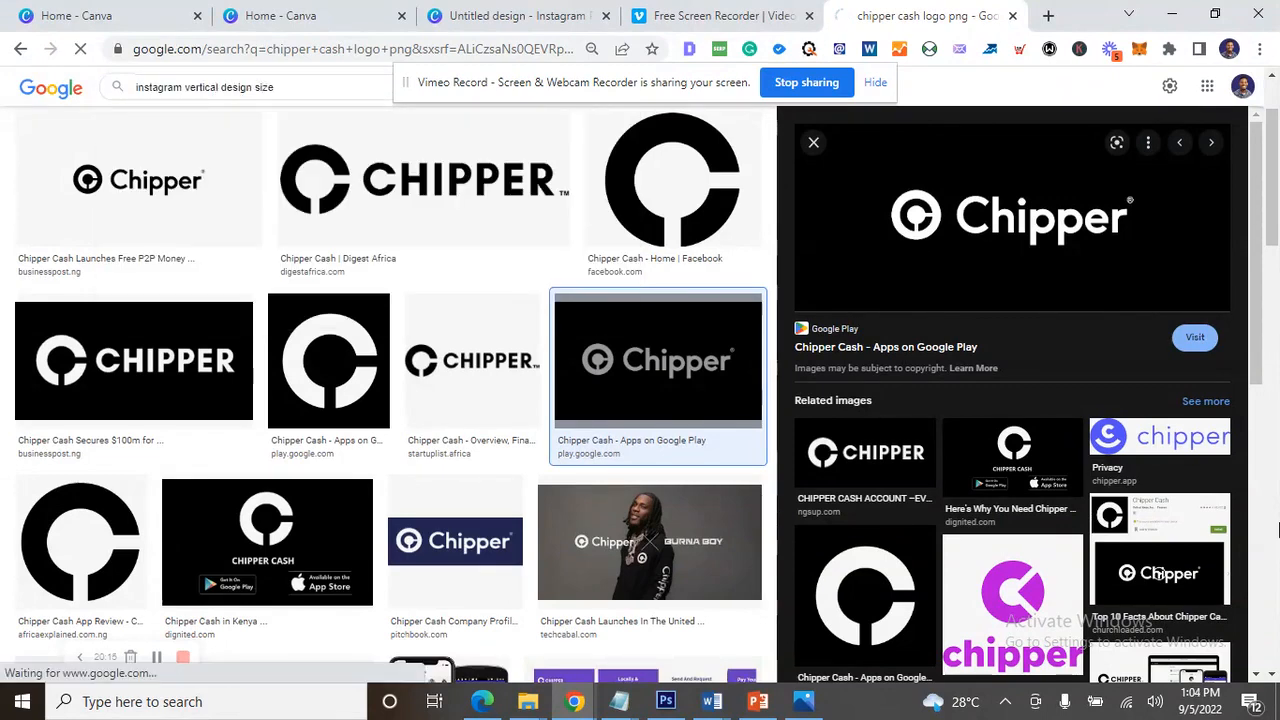
key("Return")
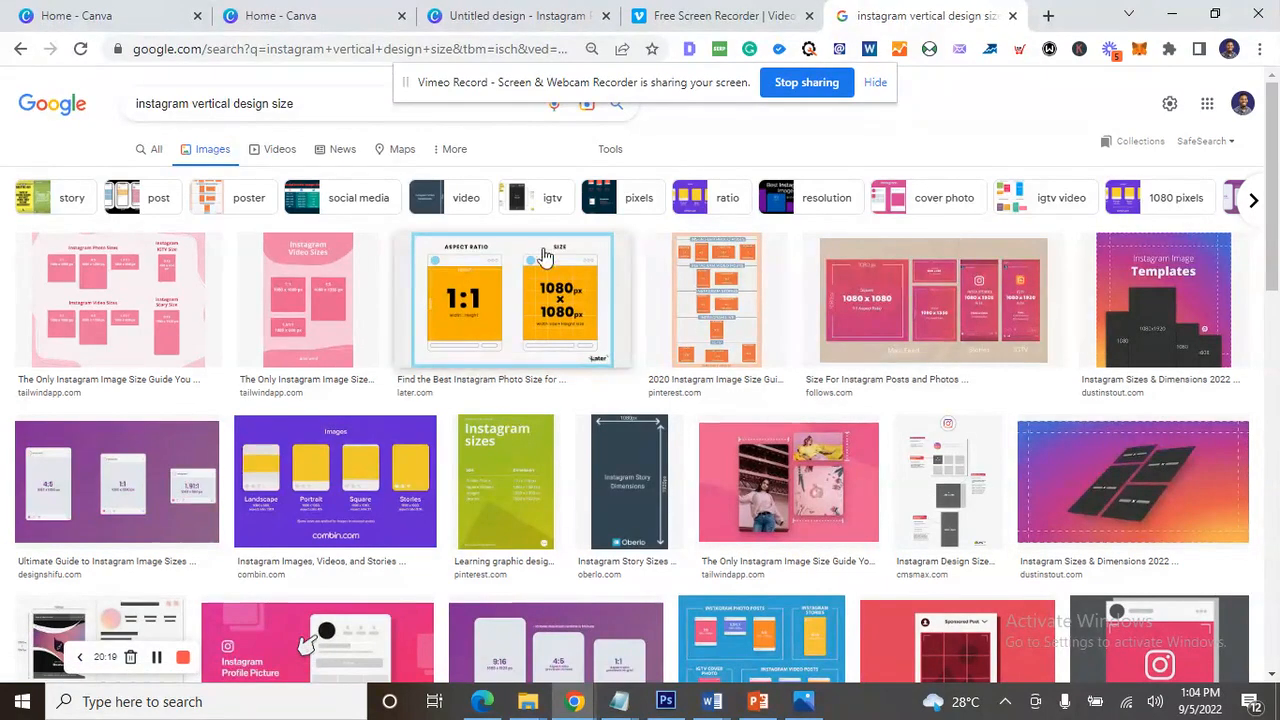
left_click(290, 328)
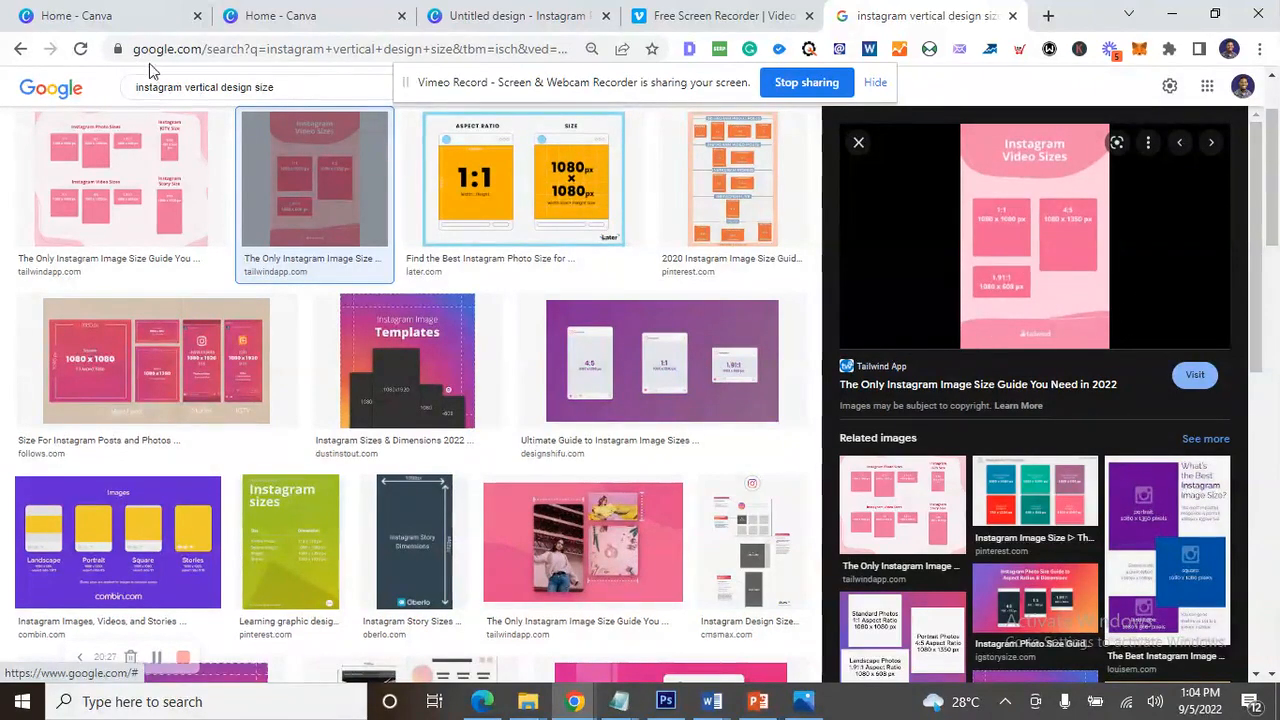
- Return to the untitled Canva design and resize it to a custom size of 1080 × 1350 px
left_click(297, 15)
left_click(487, 18)
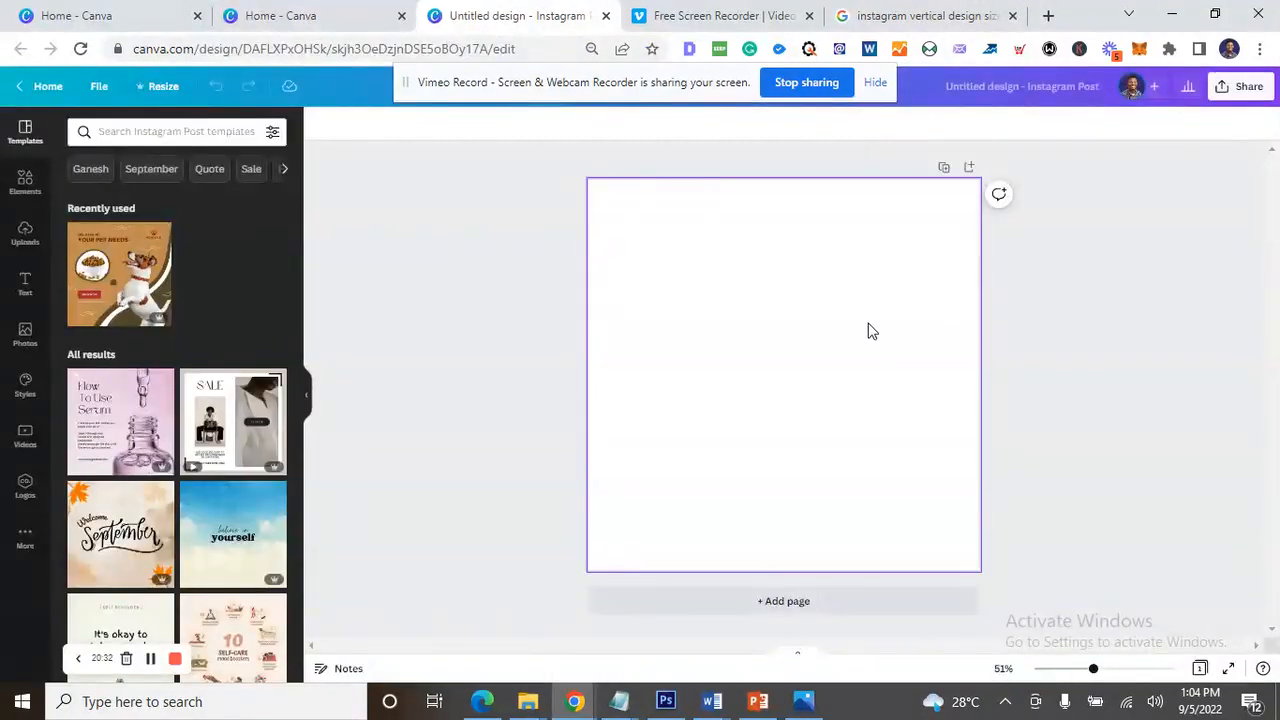
left_click(160, 88)
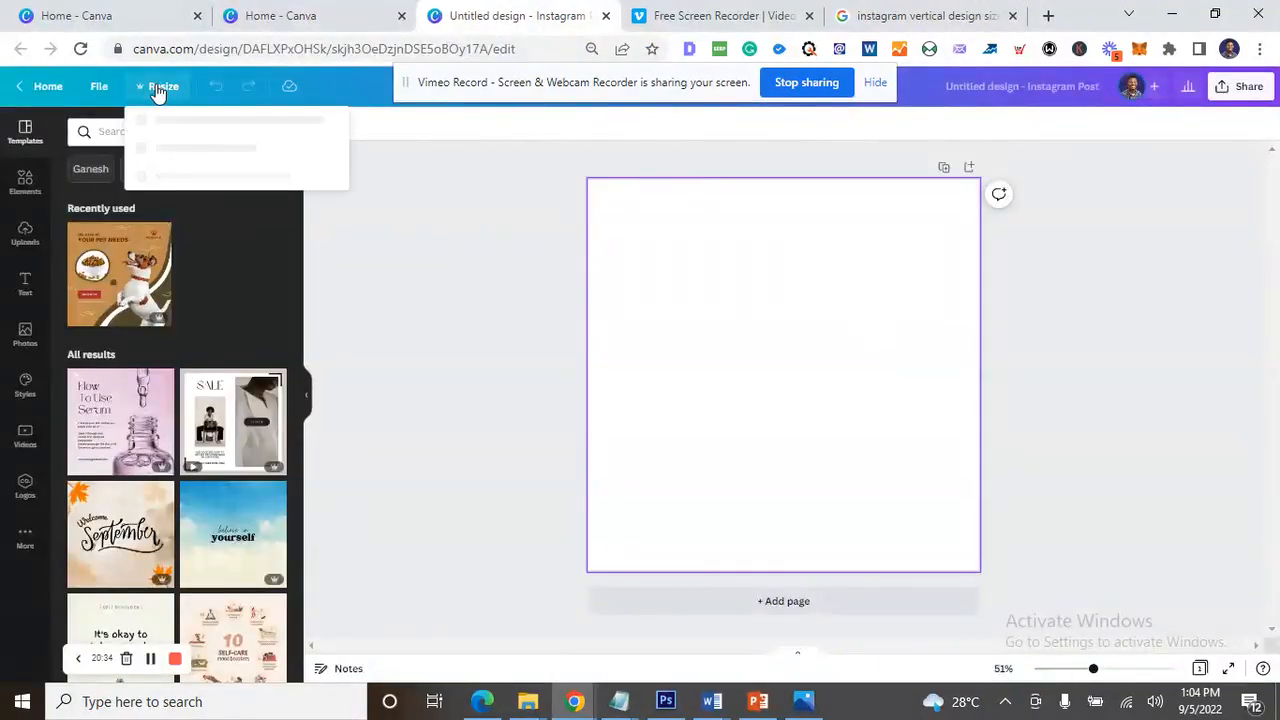
left_click(251, 205)
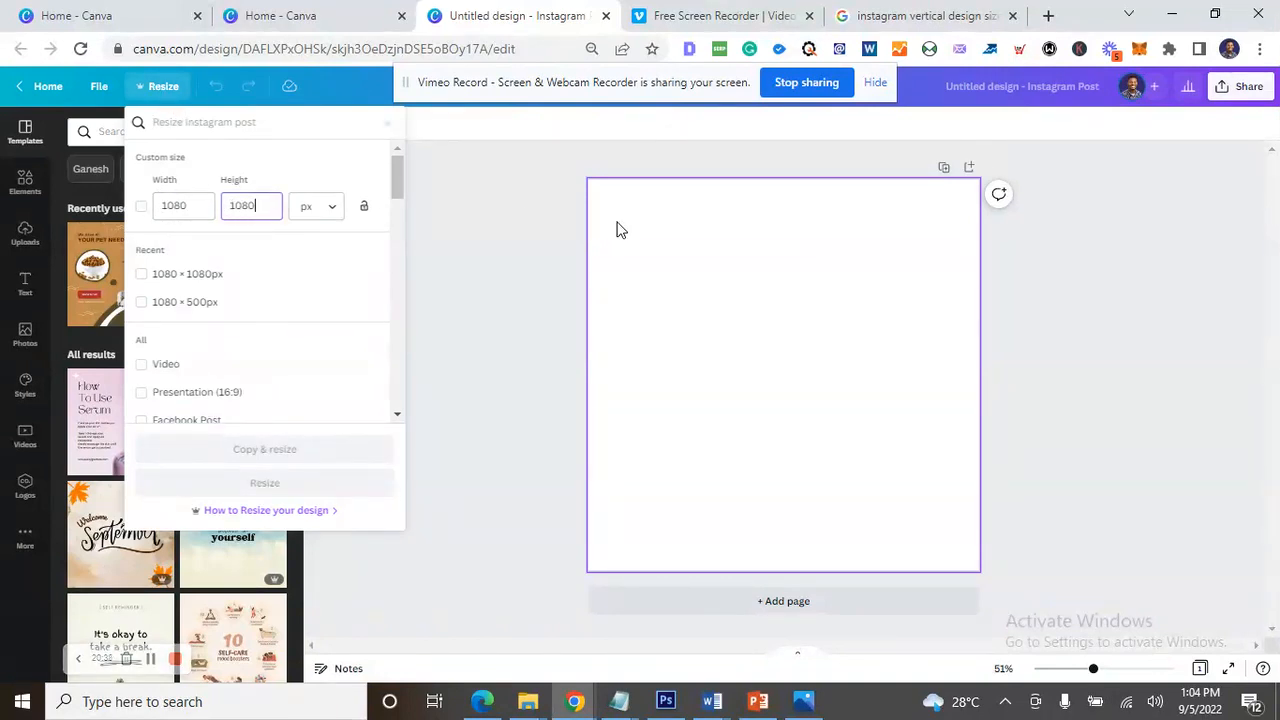
left_click_drag(258, 204, 168, 204)
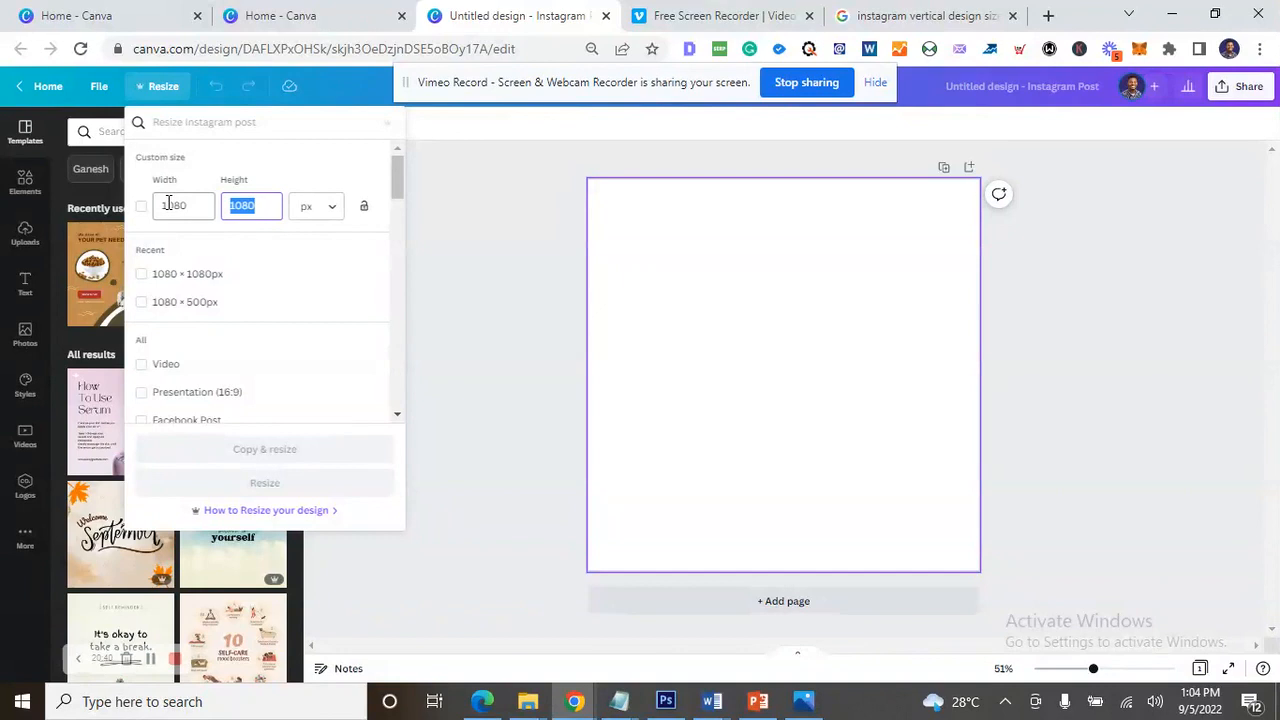
type("135")
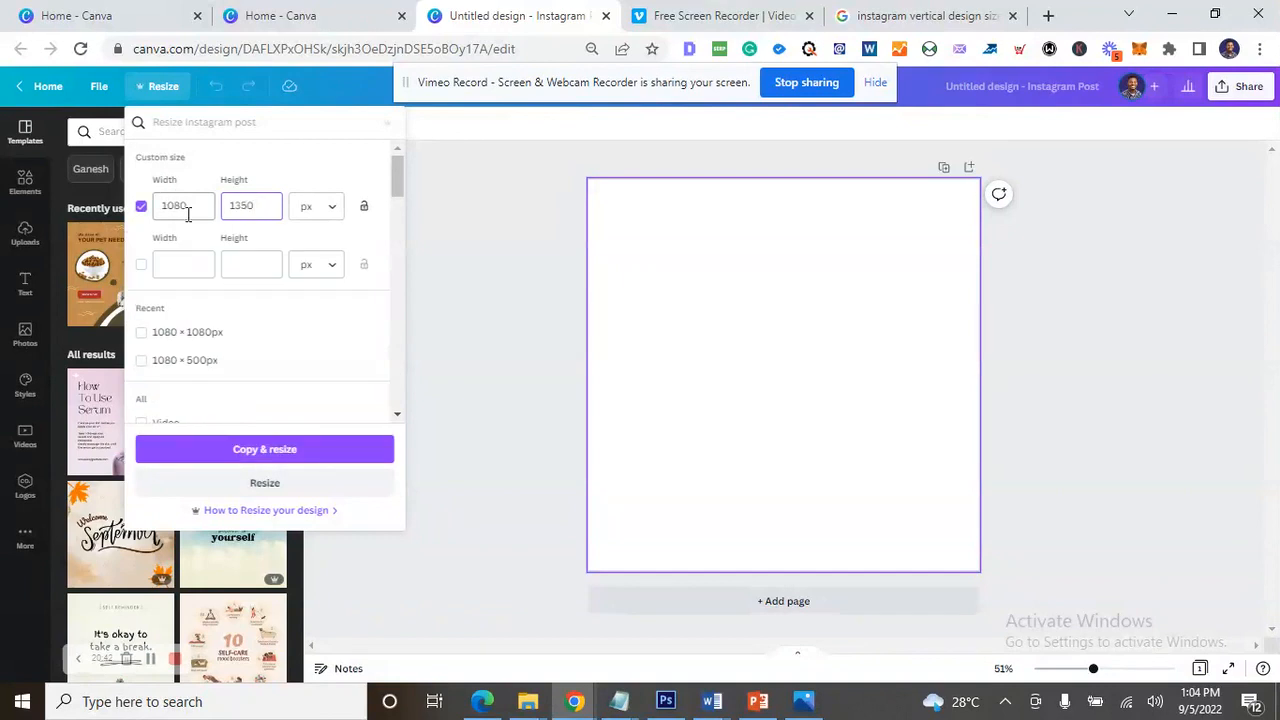
left_click(265, 483)
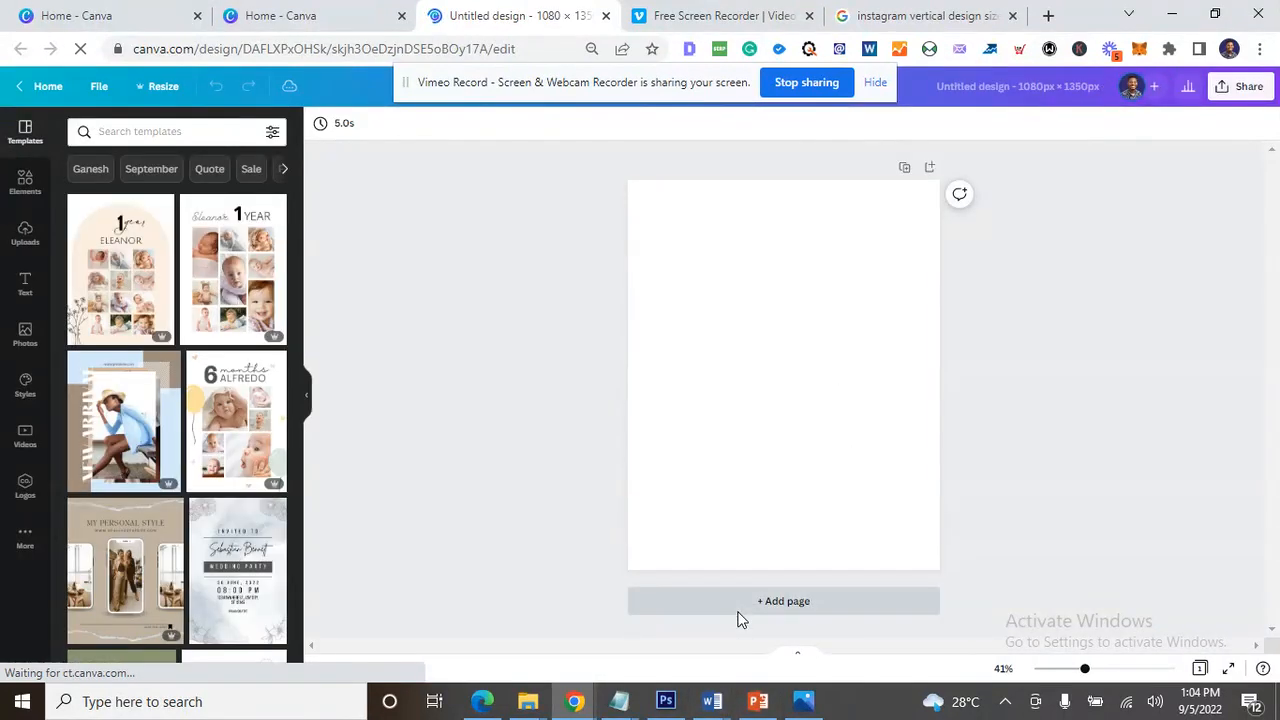
- Go to the getkuuzza Instagram profile and open the "How to use the Kuuzza Open Selling feature" carousel post
left_click(985, 15)
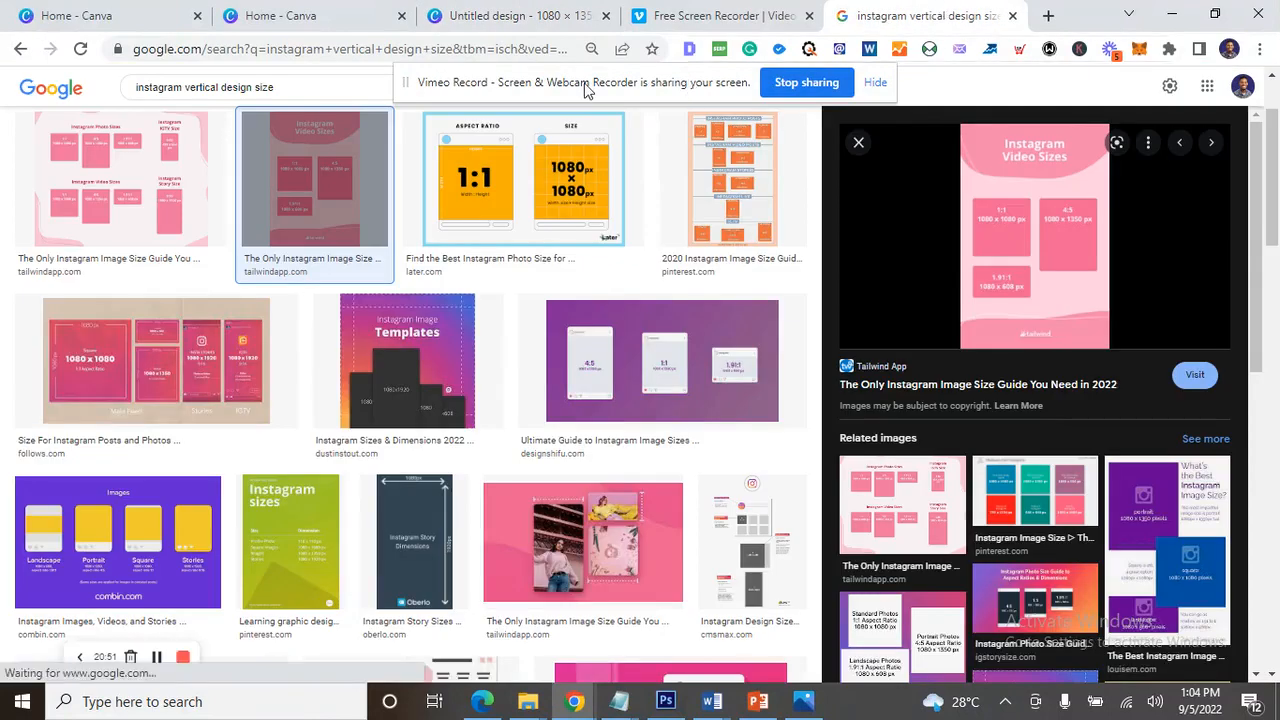
left_click(501, 49)
type("ins")
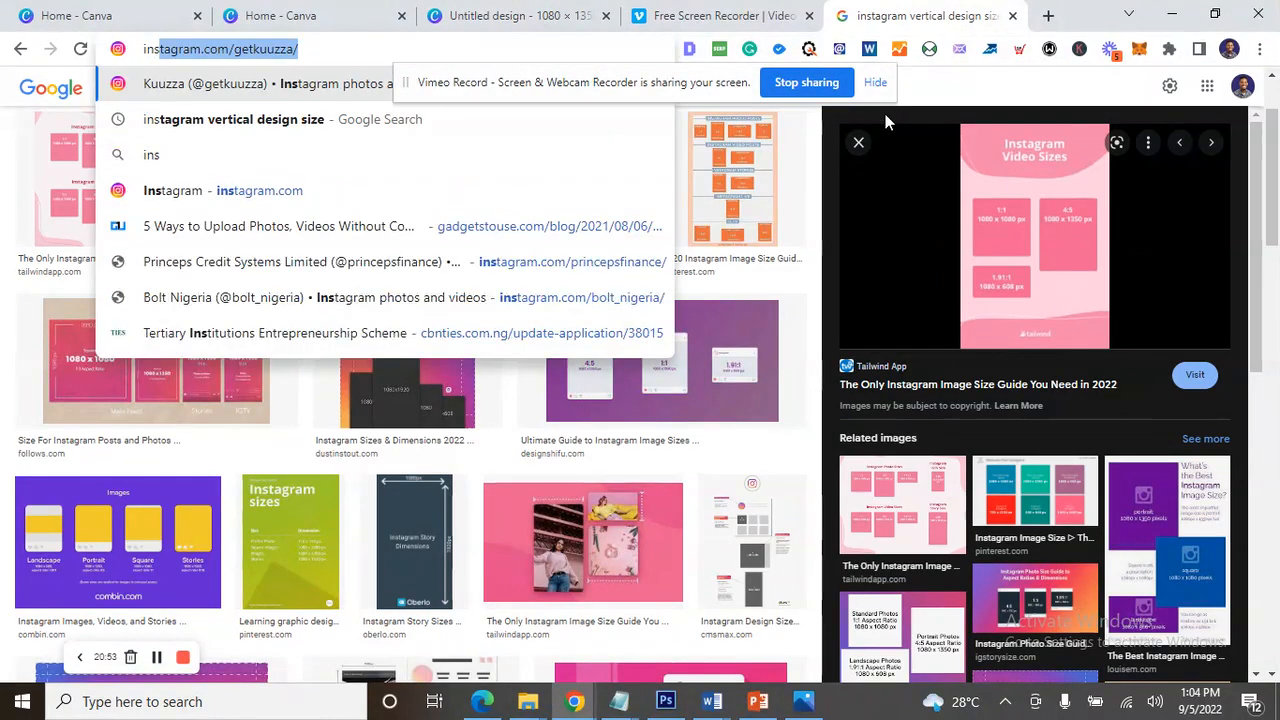
key("Return")
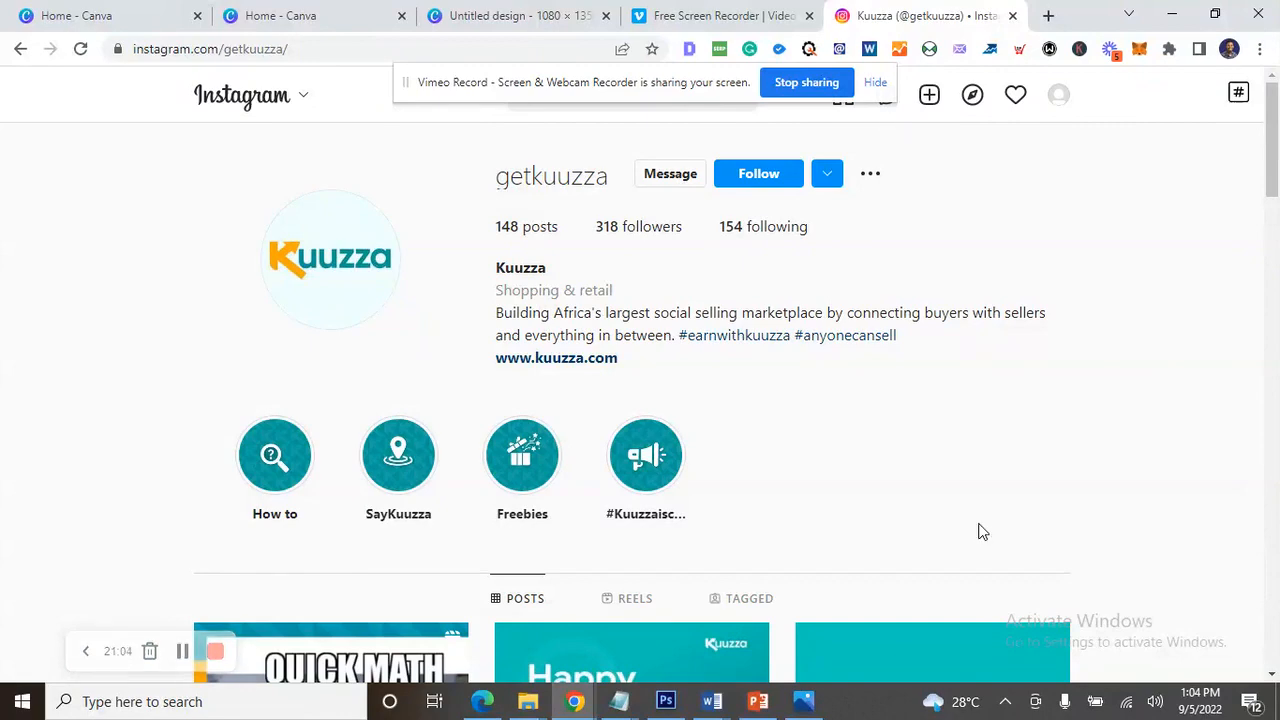
scroll(593, 395, "down", 8)
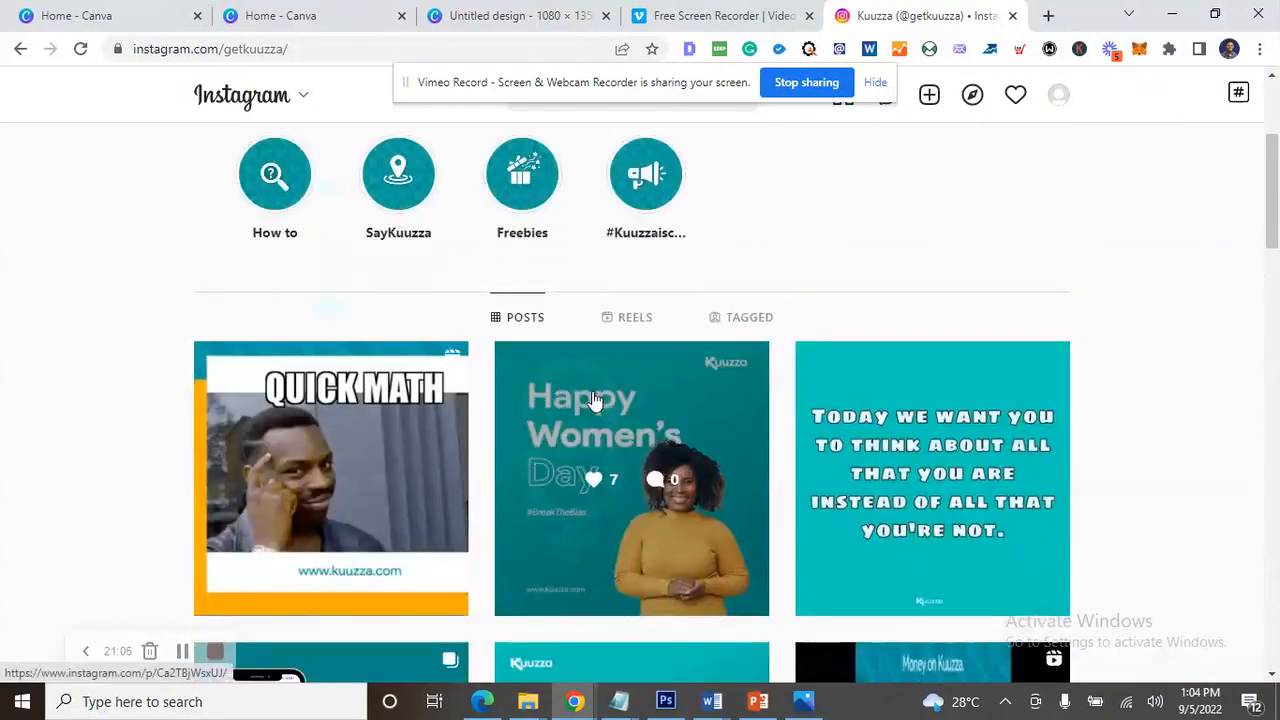
scroll(583, 398, "up", 1)
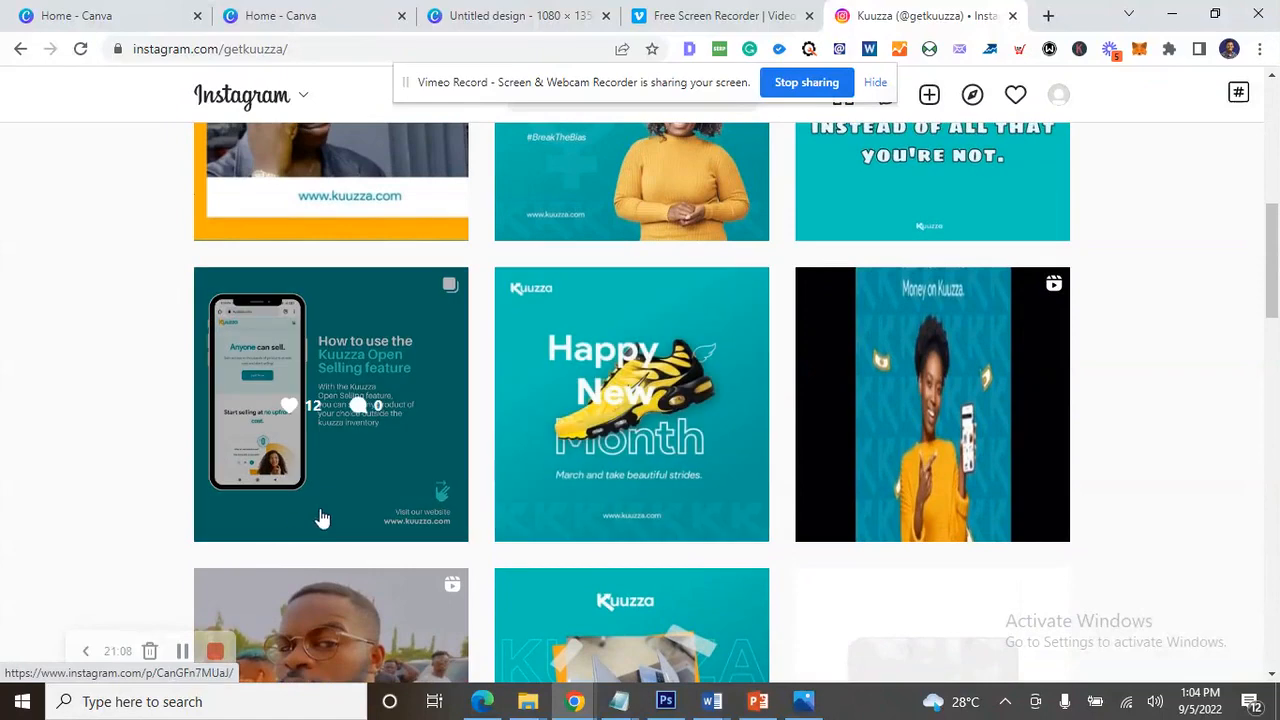
left_click(346, 497)
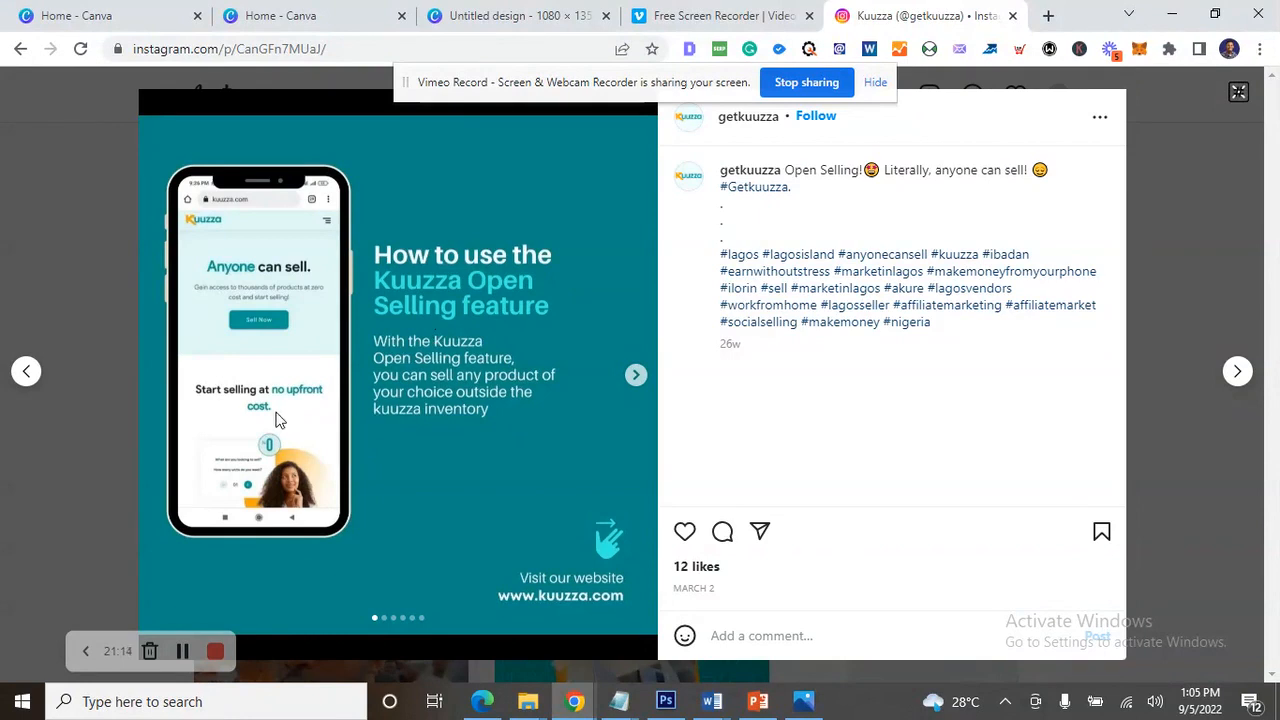
- Examine the slides of the Kuuzza Open Selling carousel forward and back to see how they connect, and close the post
left_click(636, 378)
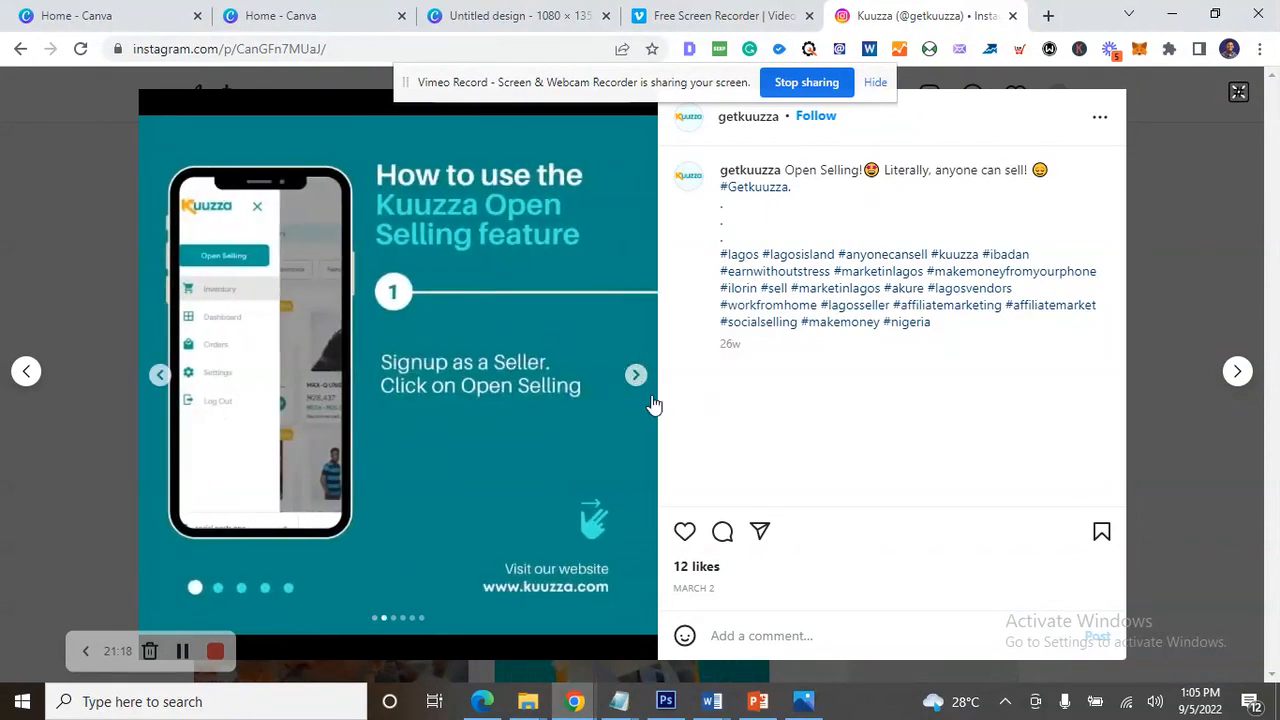
left_click(636, 376)
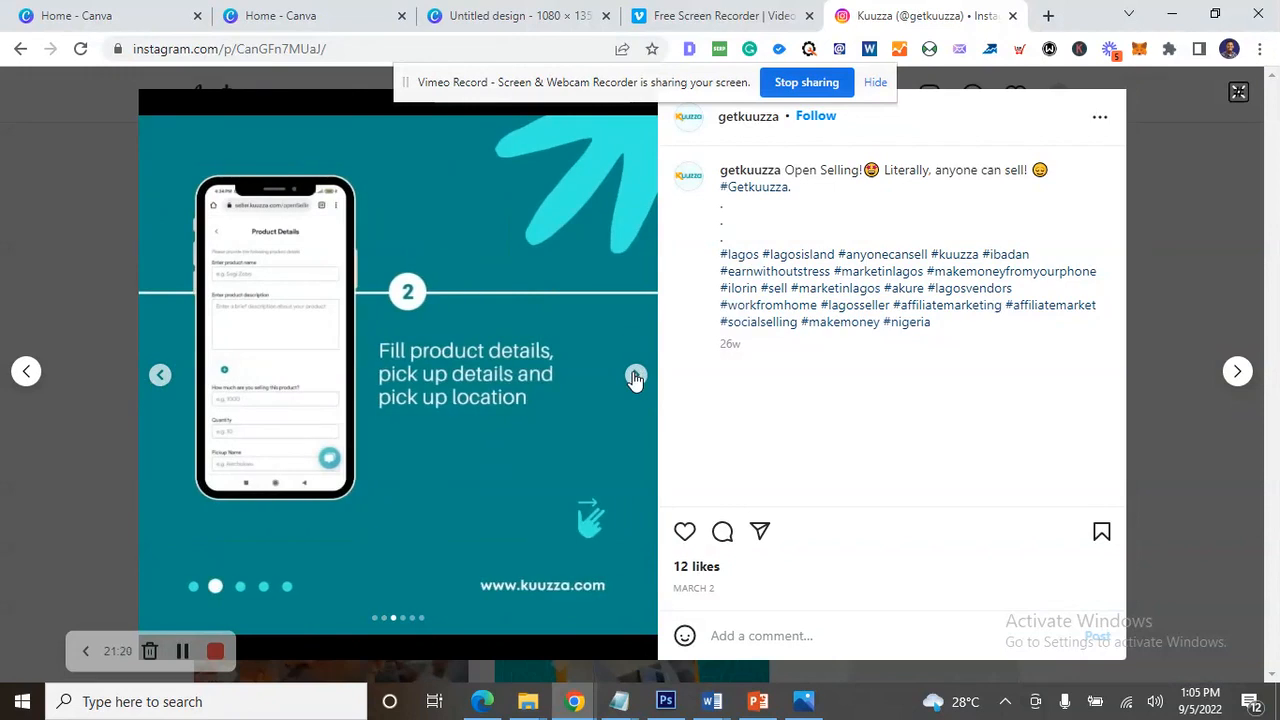
left_click(636, 376)
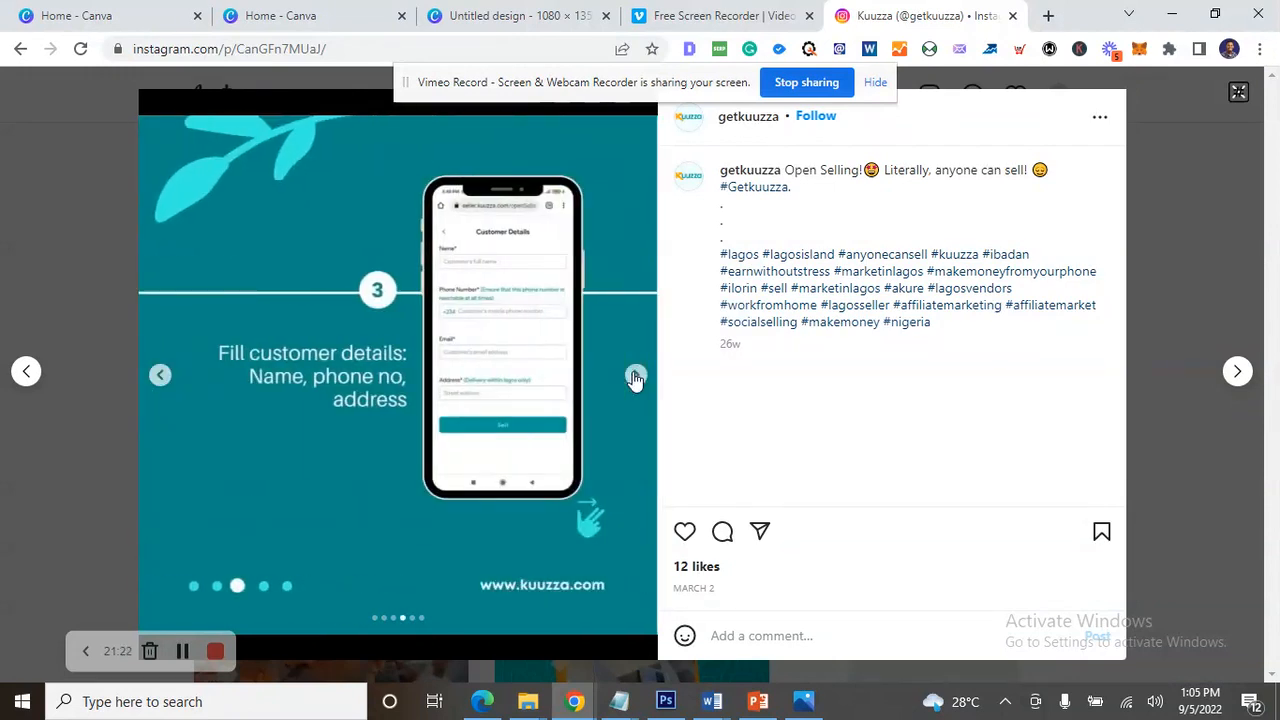
left_click(636, 377)
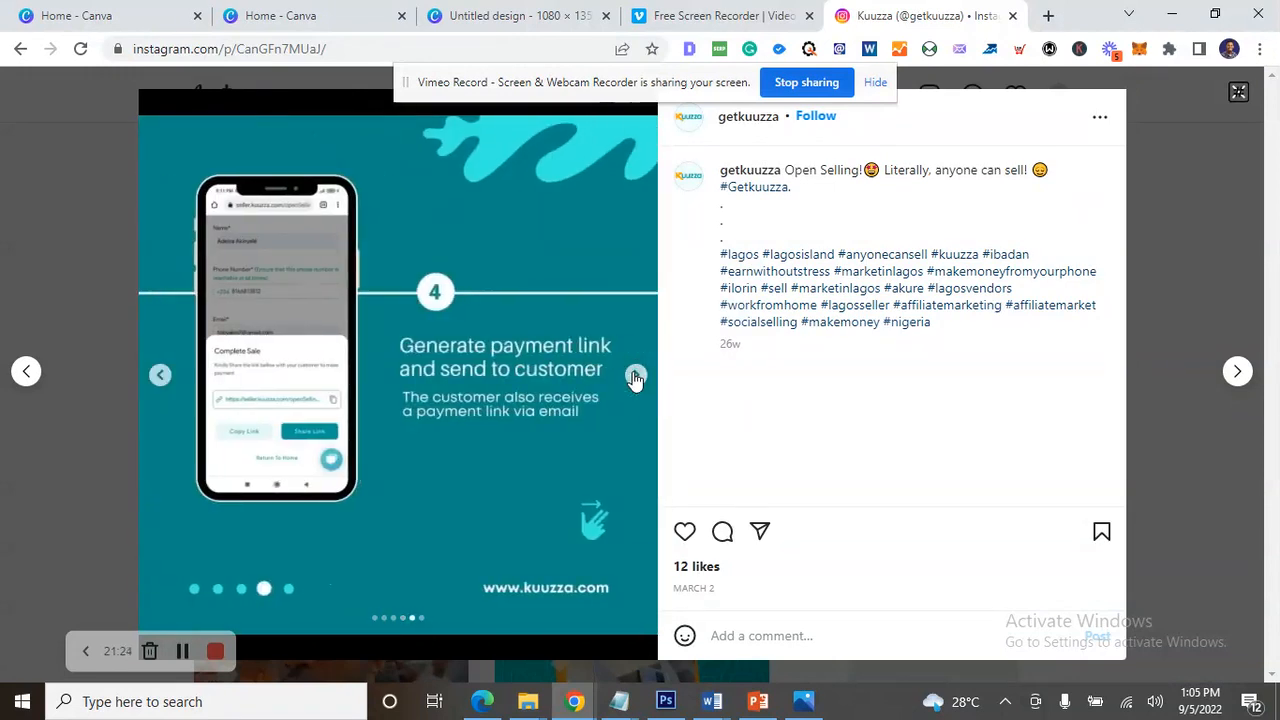
left_click(636, 377)
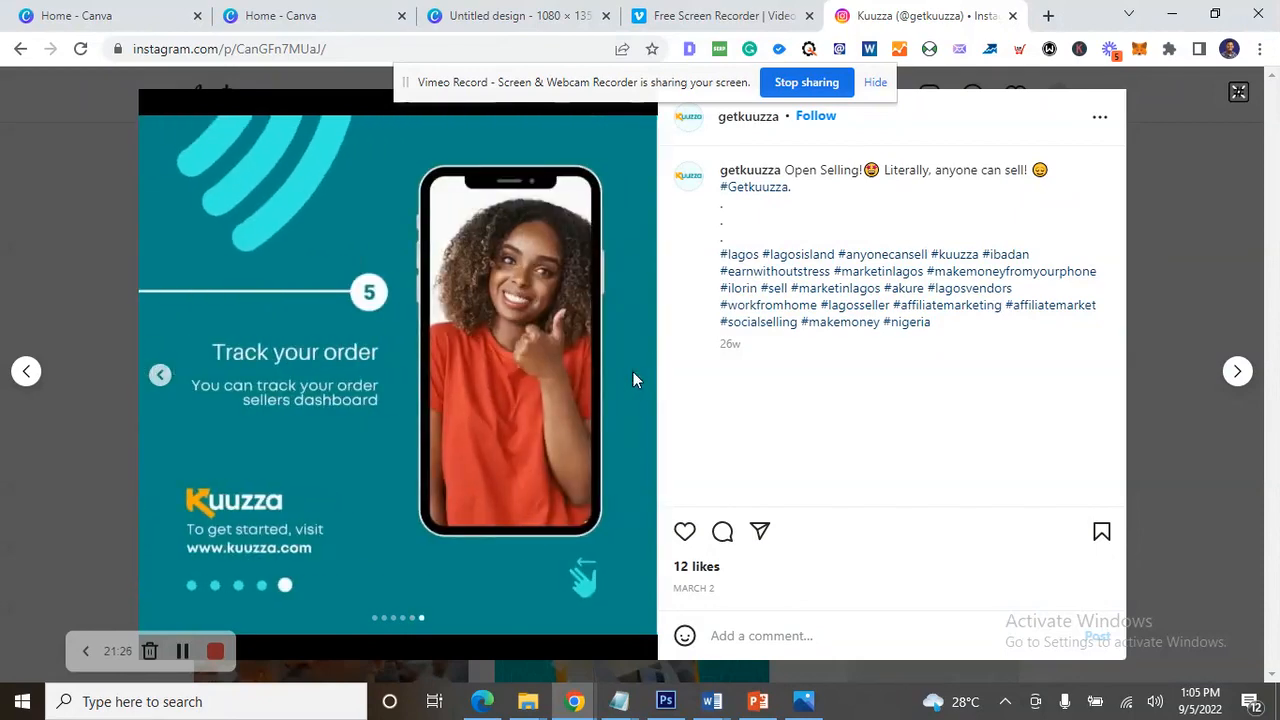
left_click(162, 376)
left_click(162, 376)
left_click(162, 377)
left_click(162, 376)
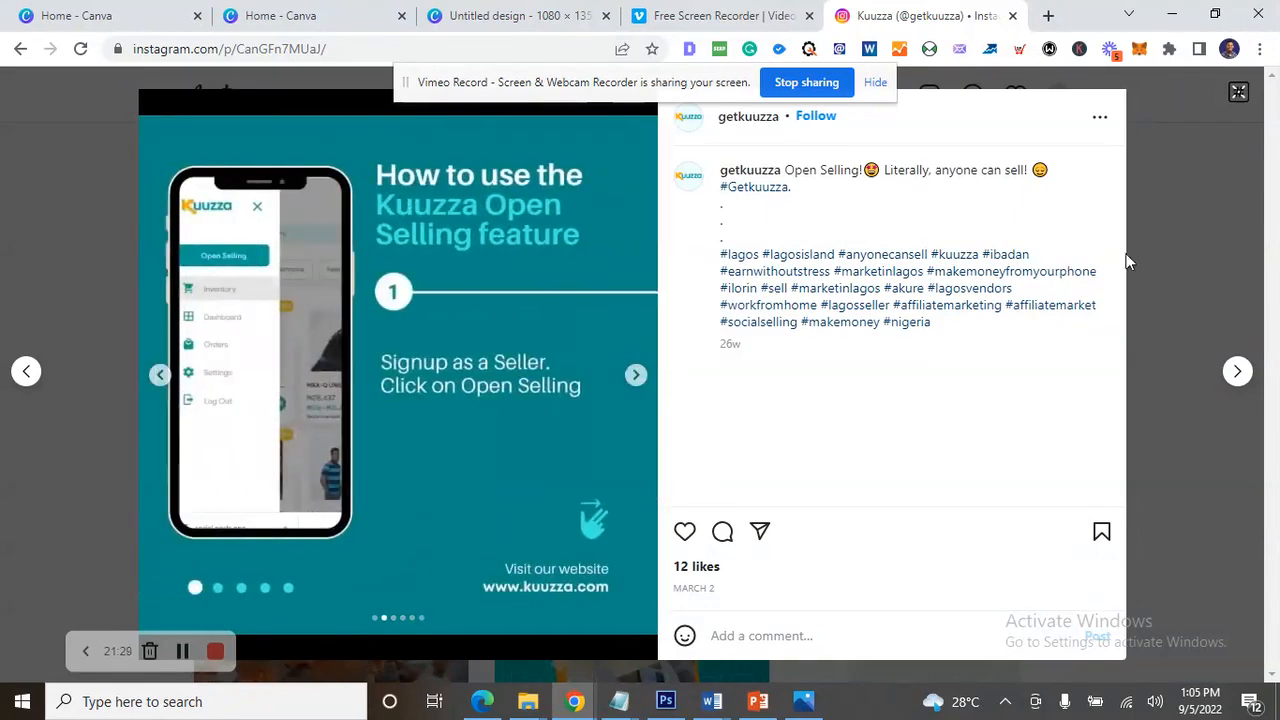
left_click(1180, 250)
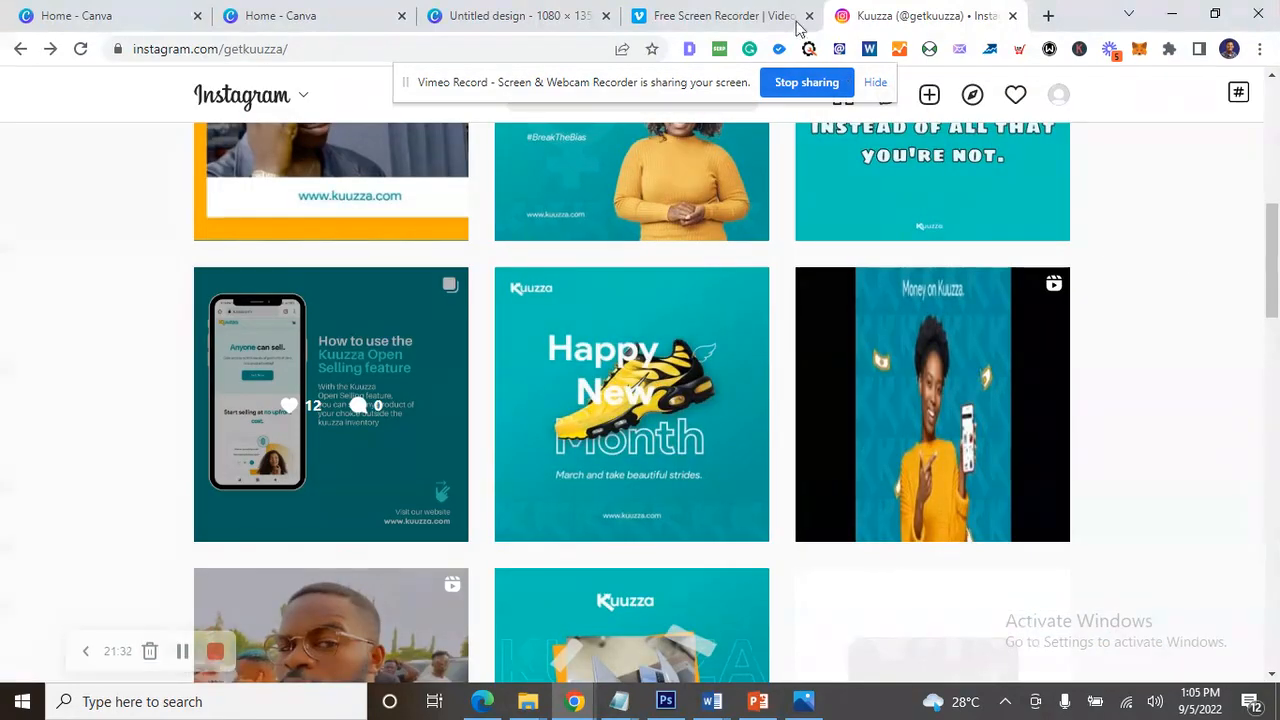
- Return to the Canva design, bring up the carousel folder in File Explorer, and open image 1
left_click(515, 15)
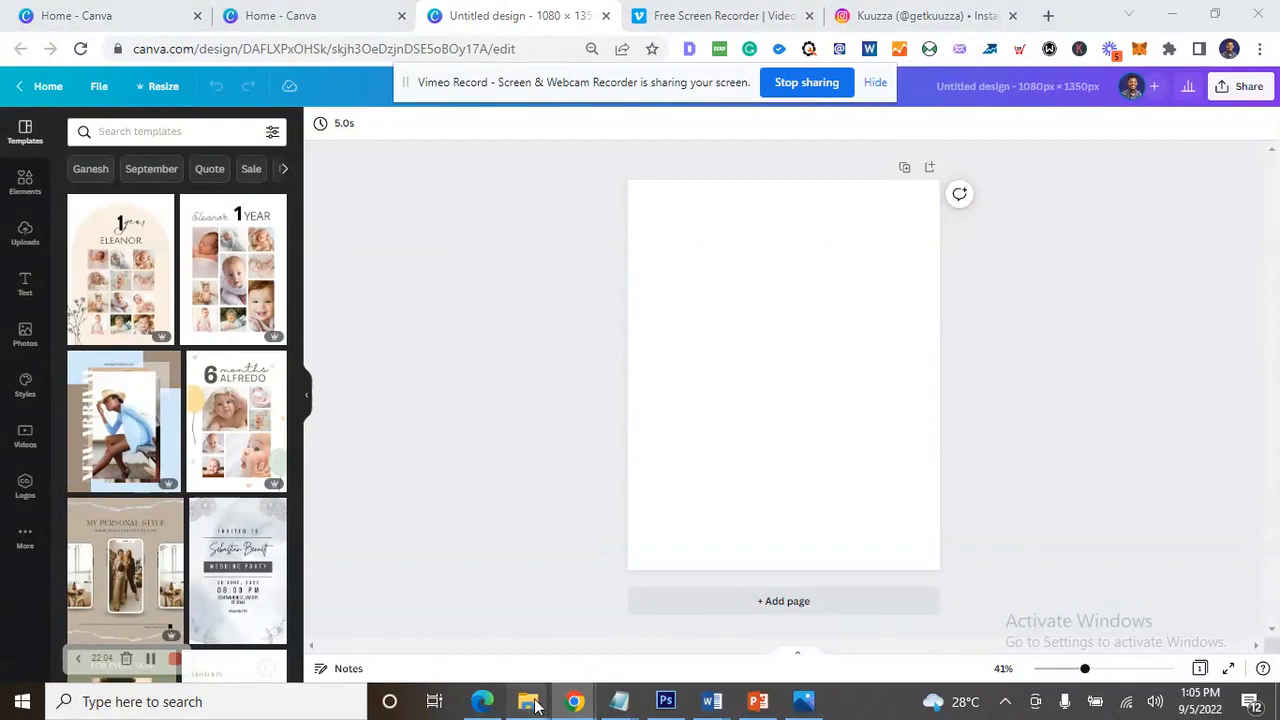
mouse_move(538, 705)
left_click(497, 632)
left_click_drag(791, 229, 440, 103)
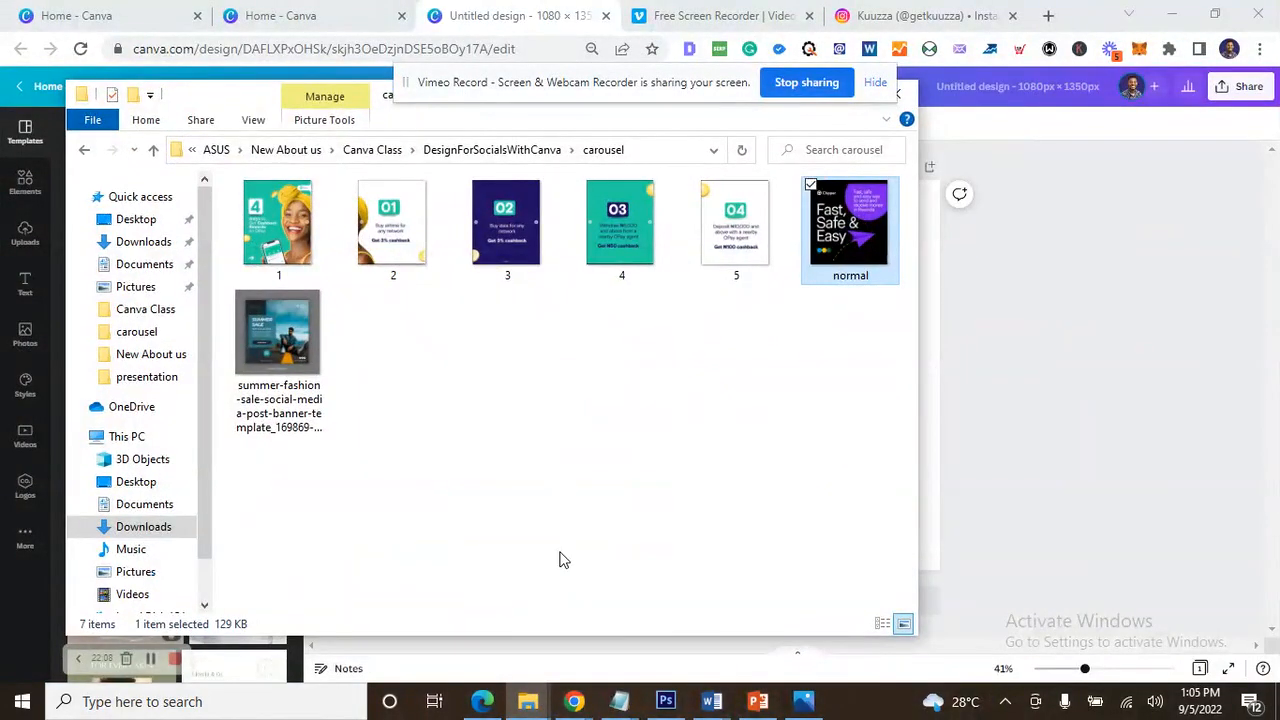
double_click(268, 232)
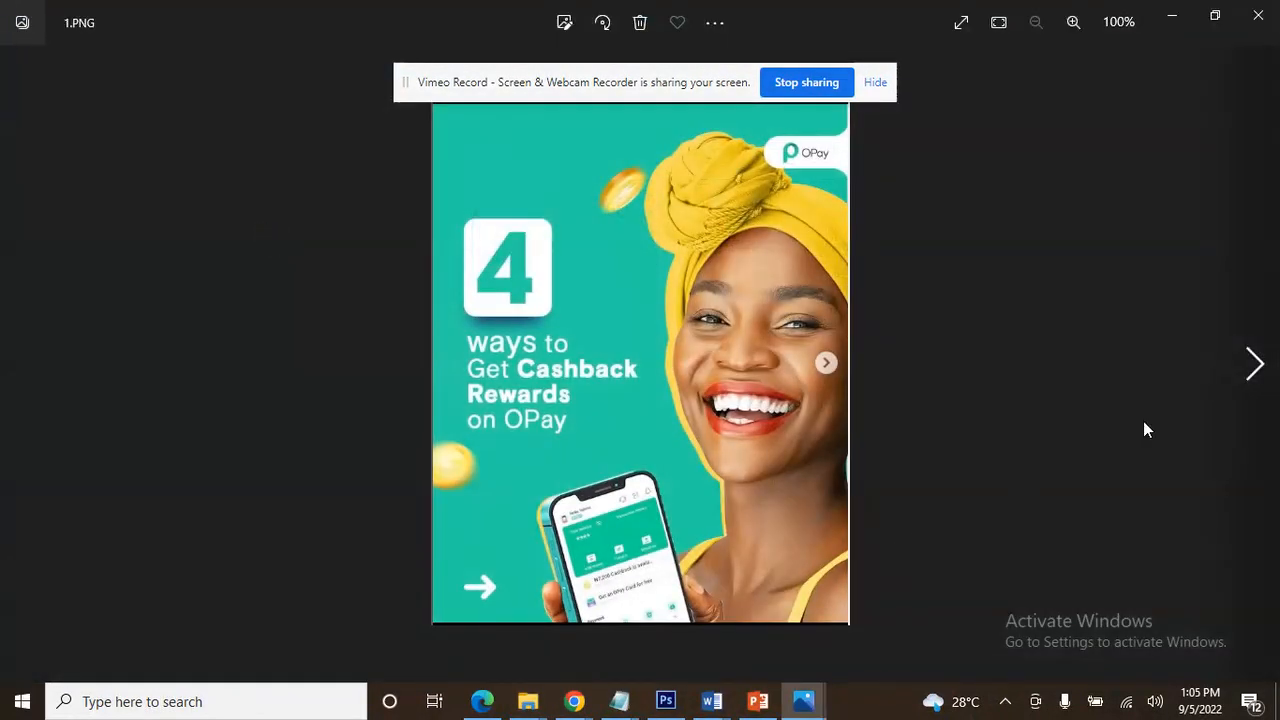
- Look through the OPay carousel images and the Chipper image to compare the slide layouts, and close the image viewer
left_click(1254, 364)
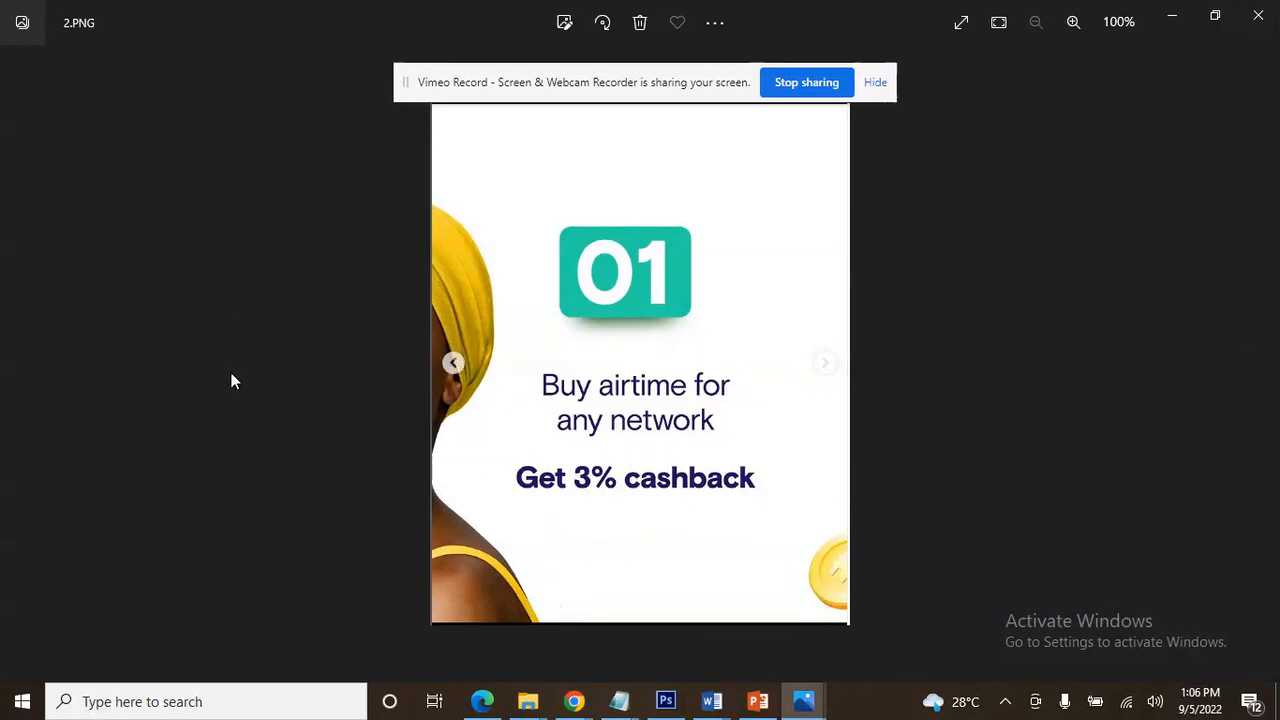
key("Left")
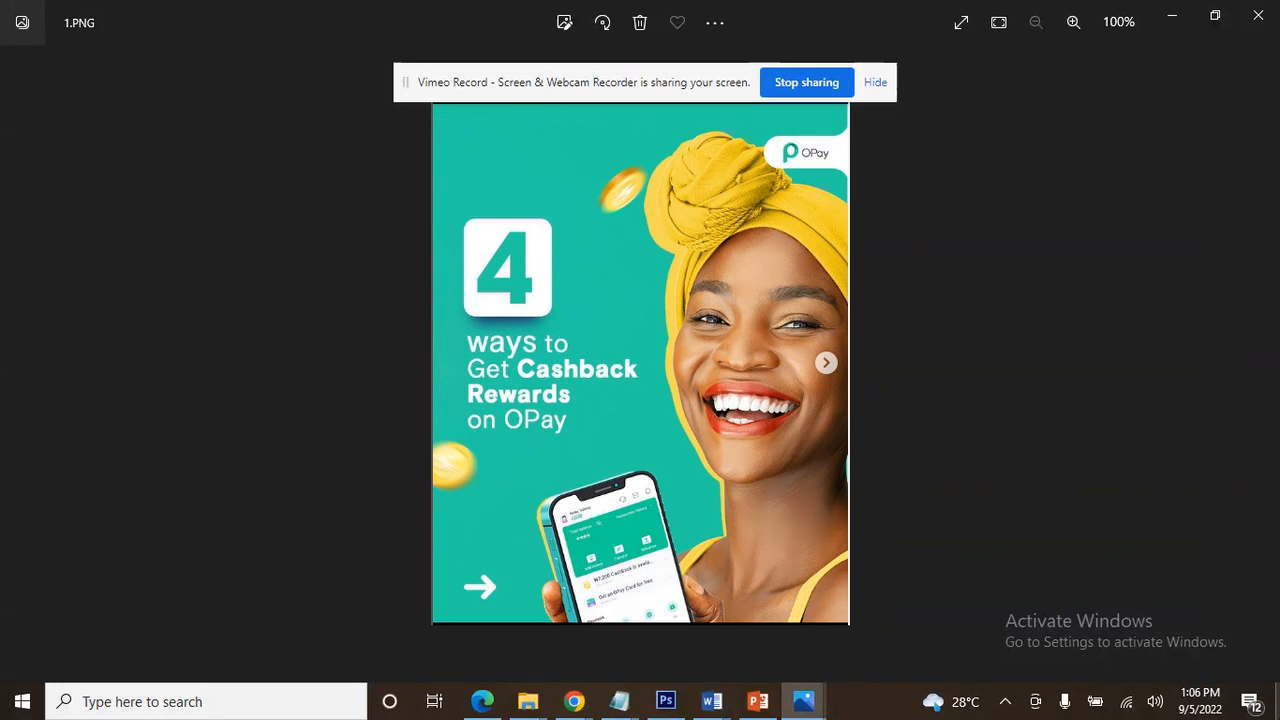
key("Right")
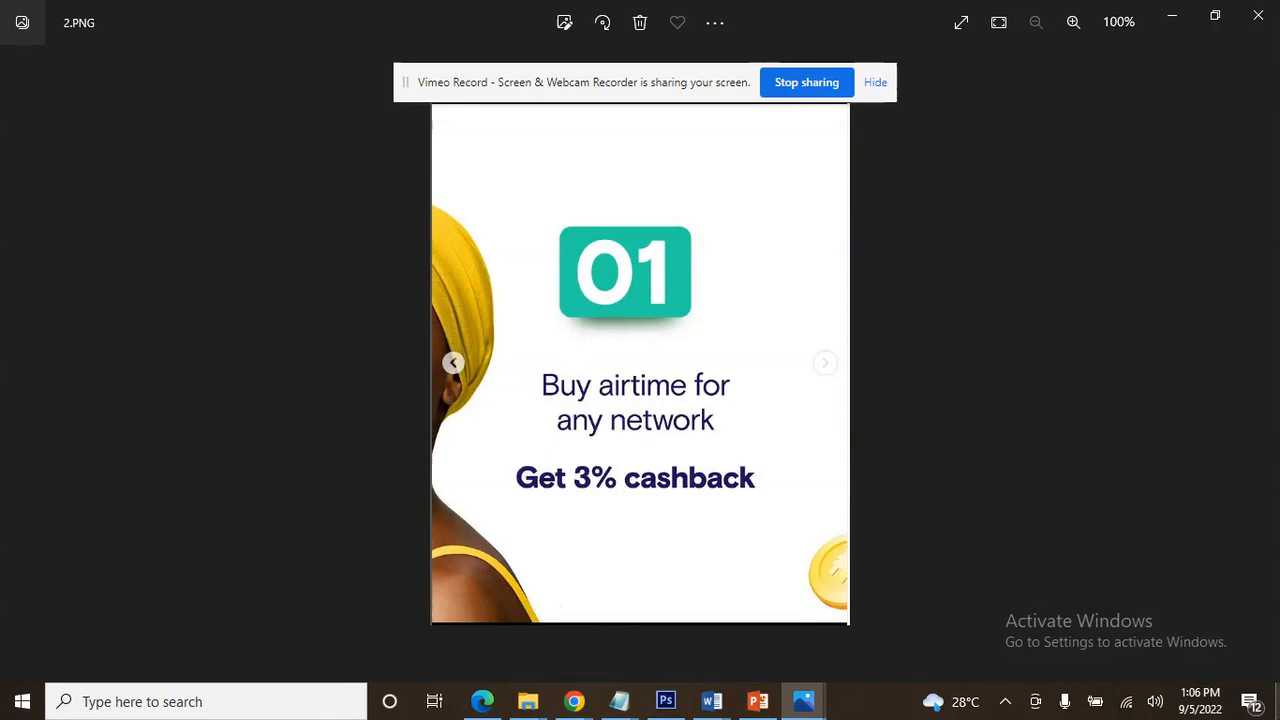
key("Right")
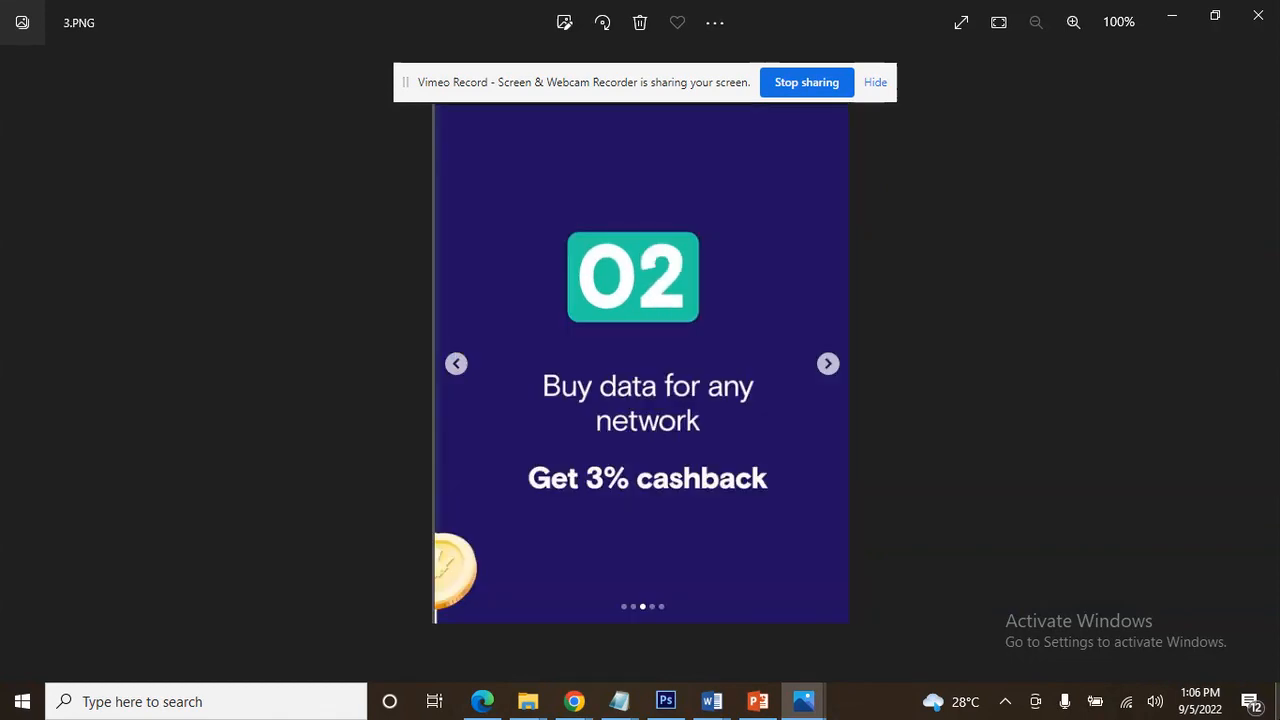
key("Right")
key("Right")
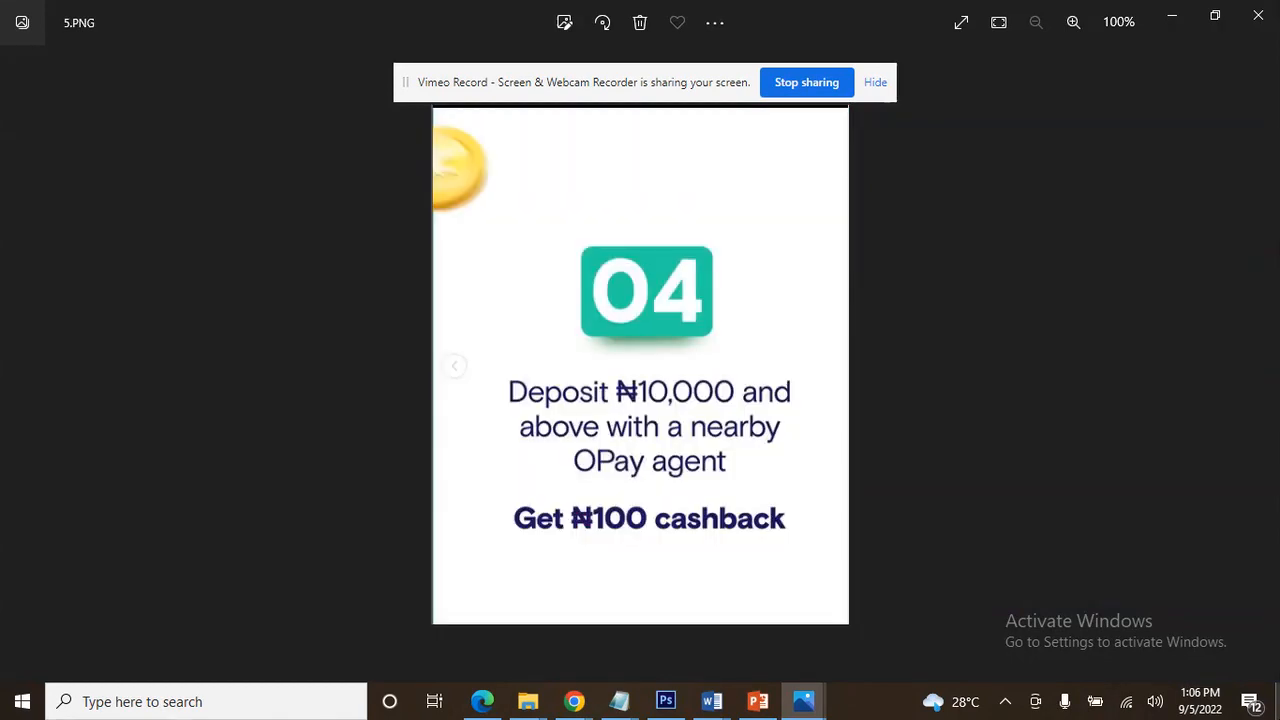
key("Right")
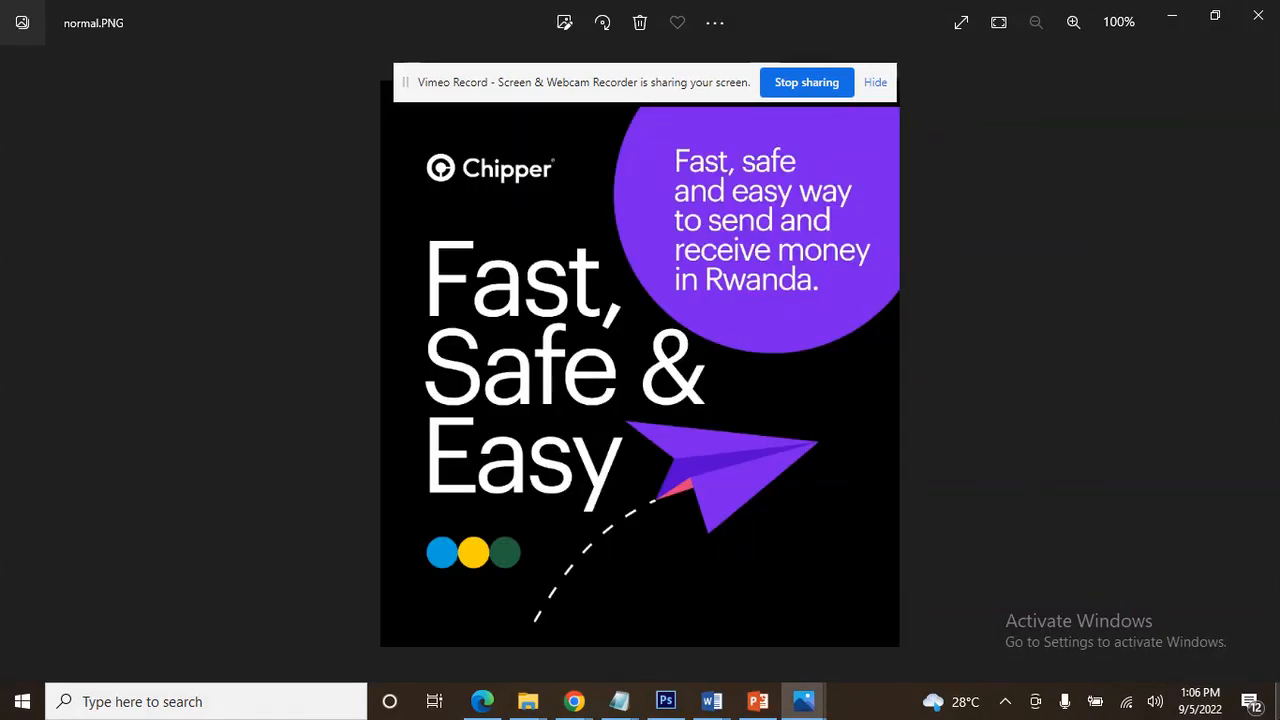
left_click(1258, 15)
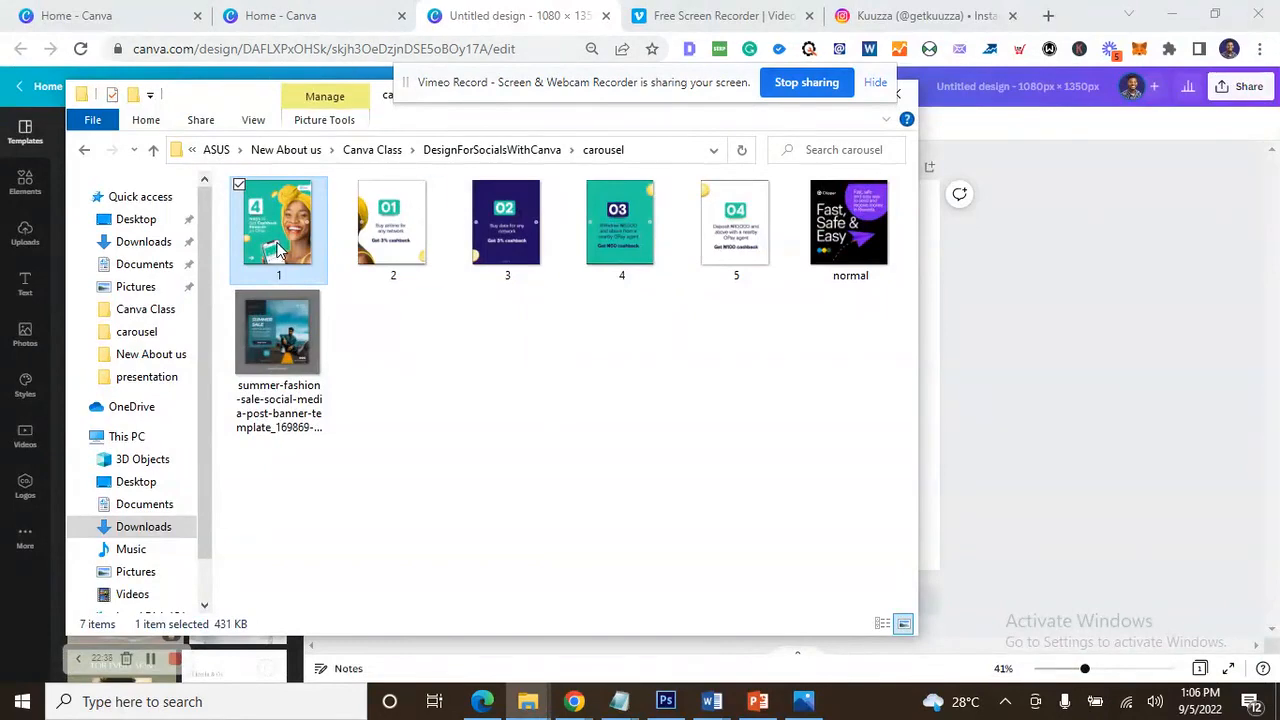
- Upload images 1 to 5 from the carousel folder to the Canva uploads
left_click(705, 245, "shift")
left_click_drag(224, 110, 675, 175)
left_click_drag(740, 290, 186, 406)
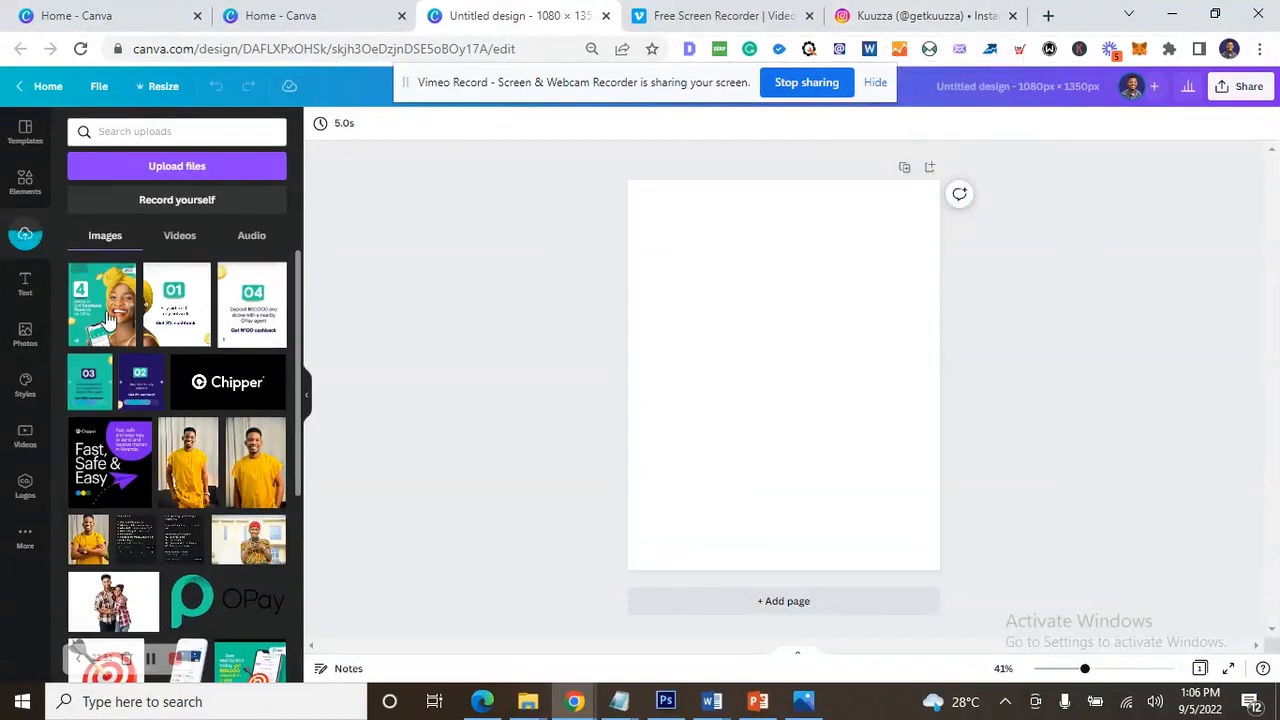
- Load freepik.com in the browser tab that holds the Kuuzza Instagram profile
left_click(958, 16)
left_click(487, 50)
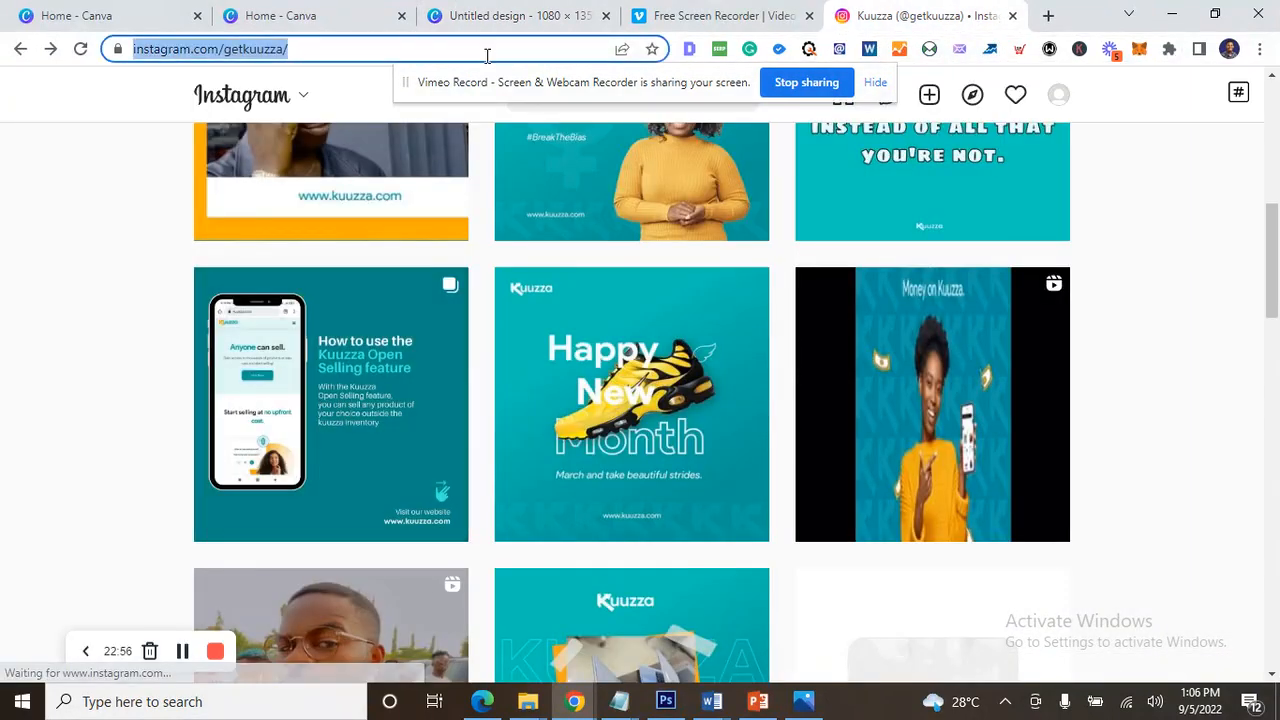
type("freepik.com")
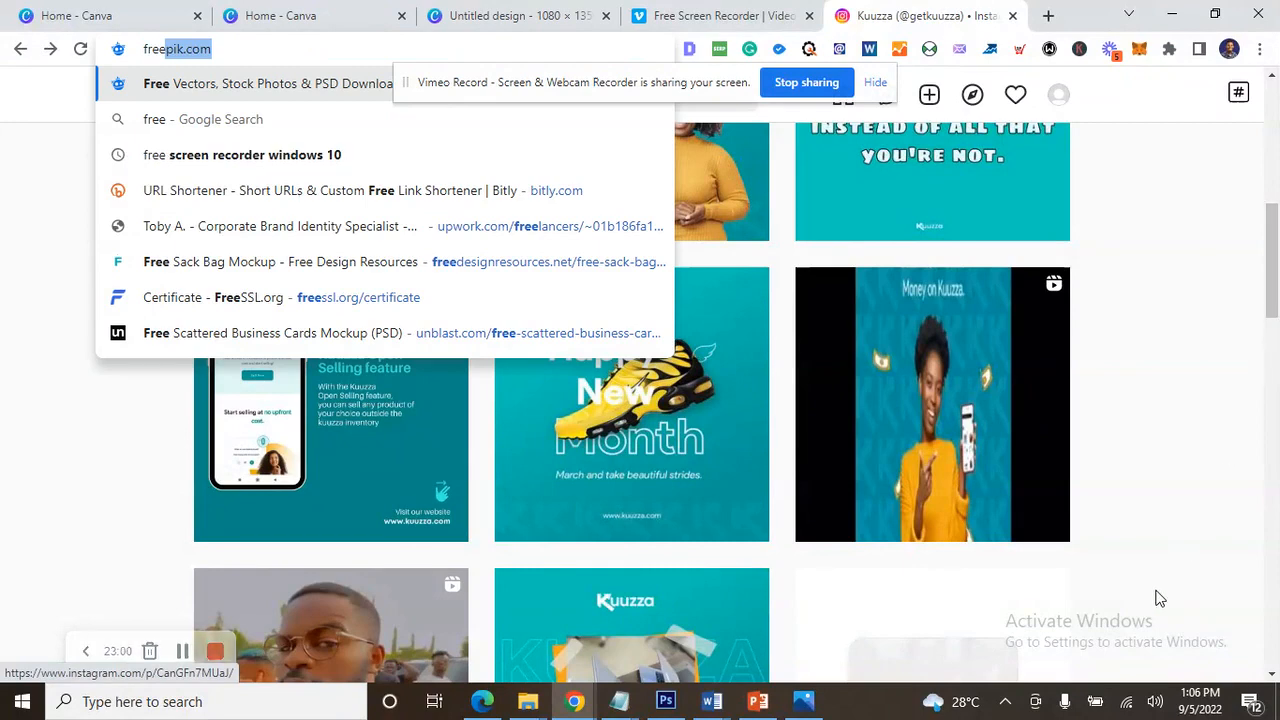
key("Return")
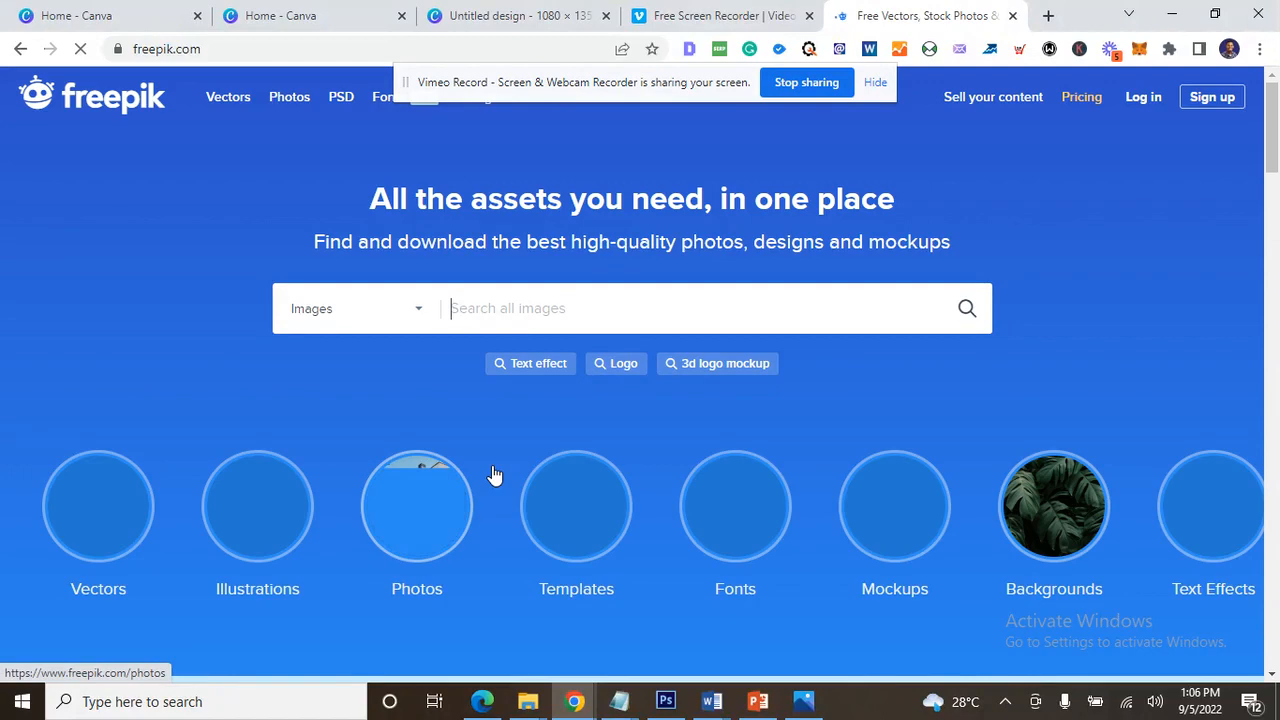
scroll(525, 515, "down", 4)
scroll(505, 490, "up", 4)
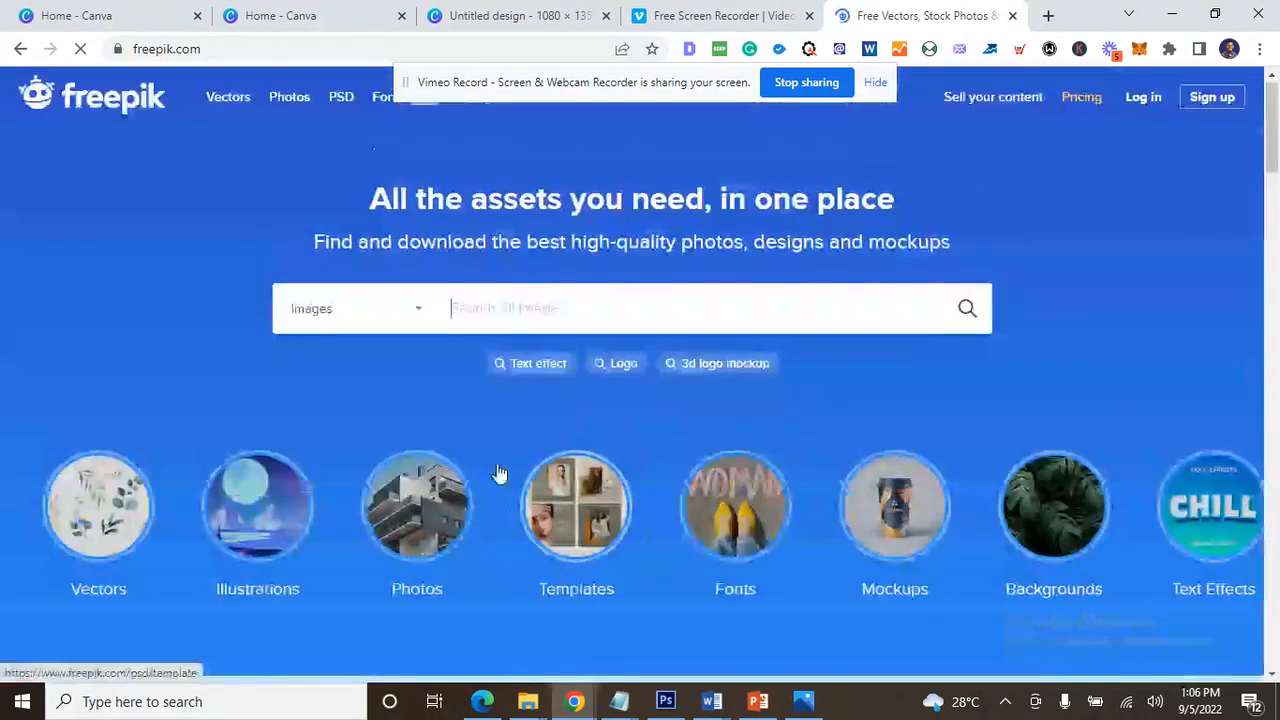
- Search the Freepik images for "happy black girl holding a phone"
left_click(519, 320)
type("happy")
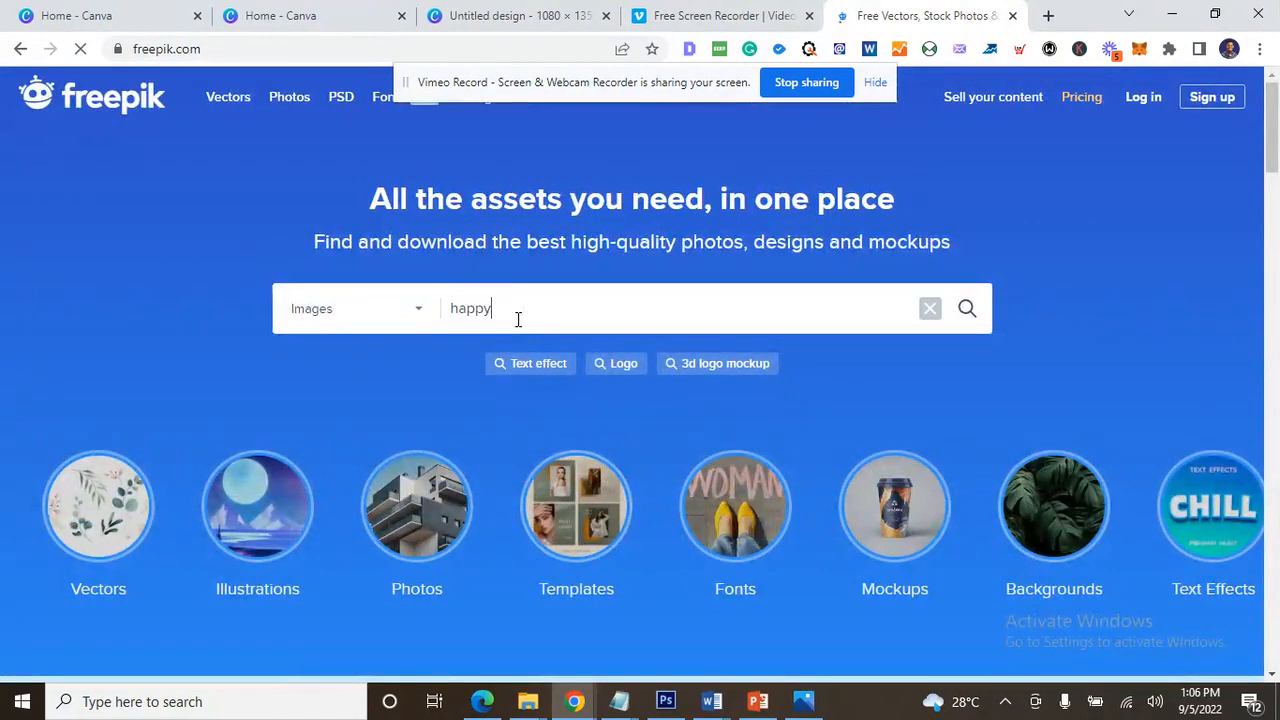
type(" b")
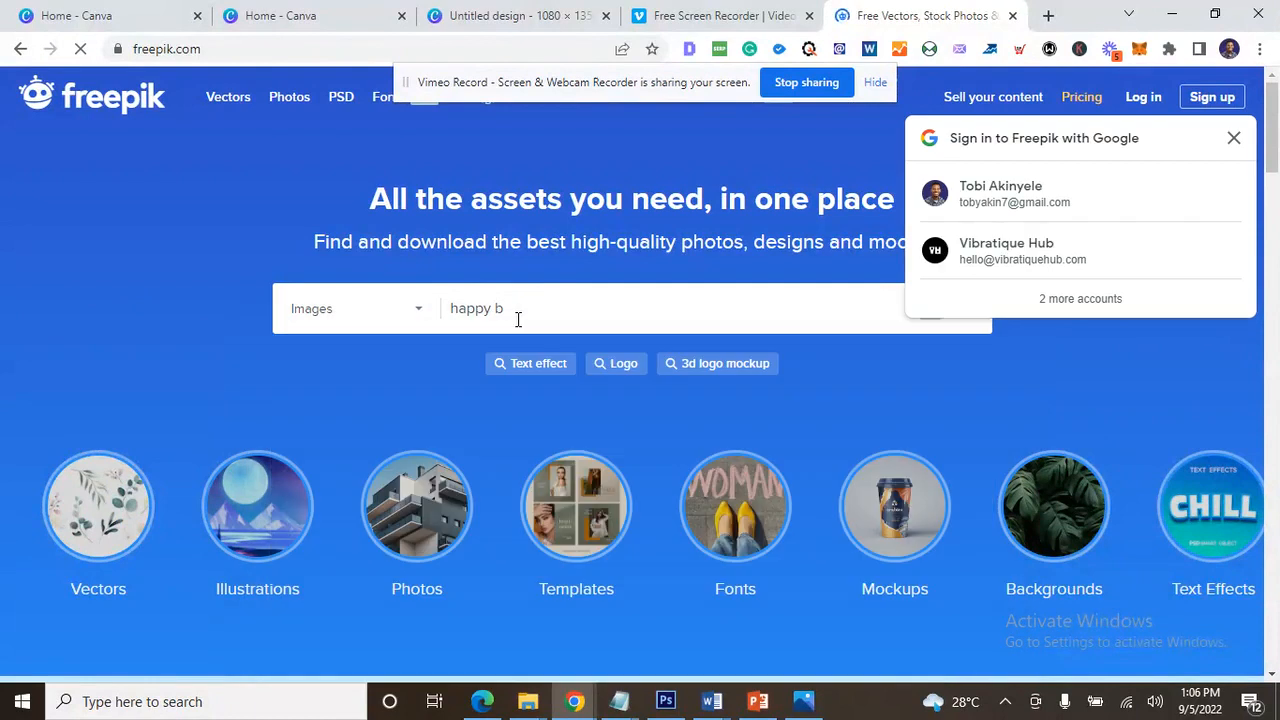
left_click(519, 315)
type("lac")
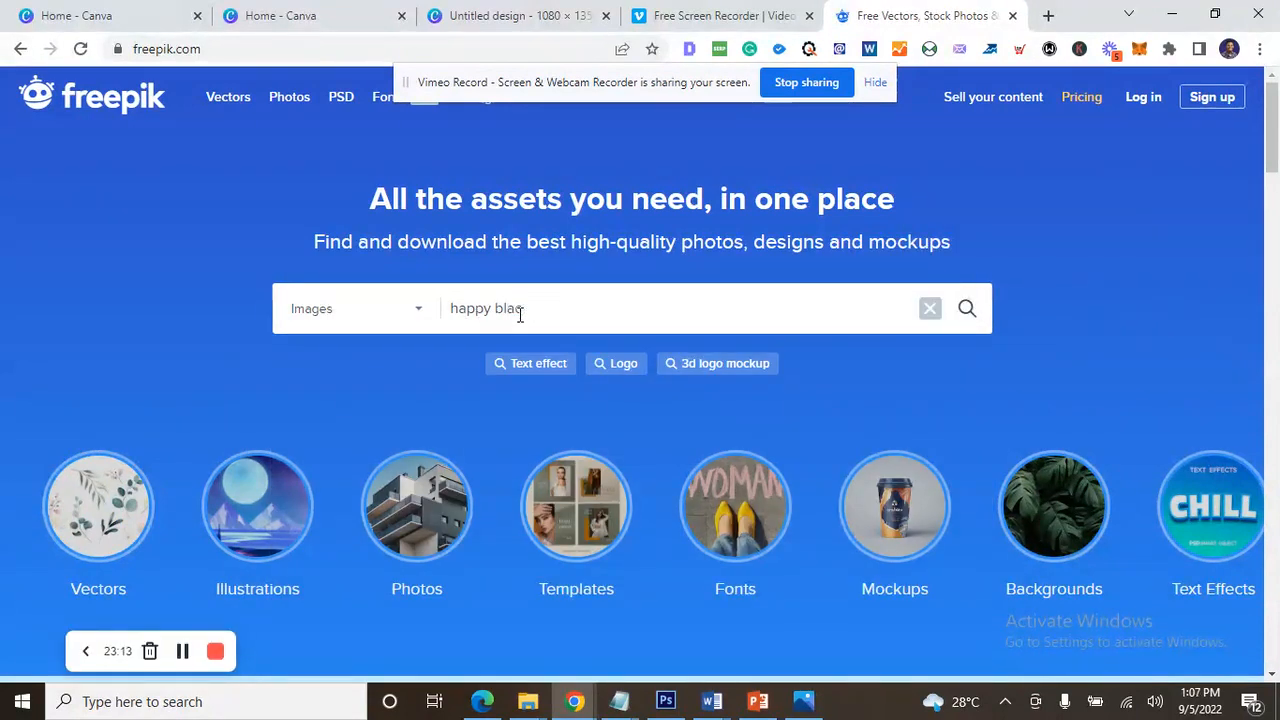
type("k girl holding a")
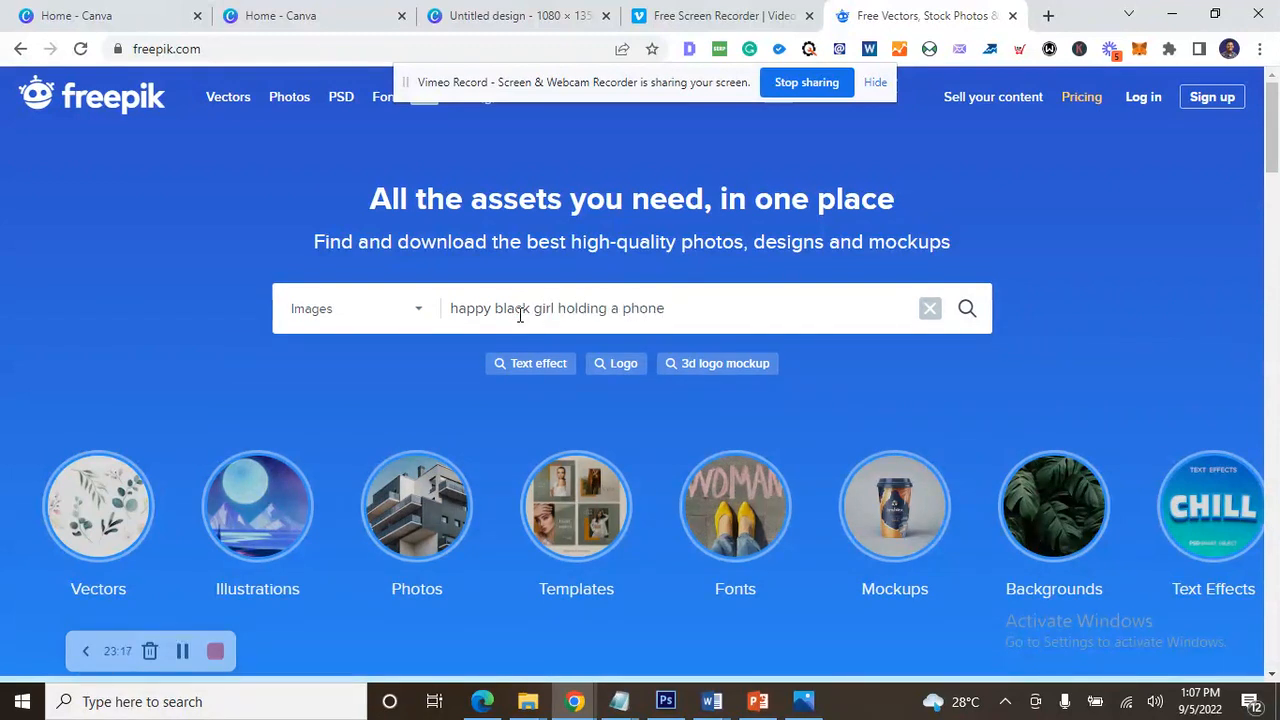
type(" phone")
key("Return")
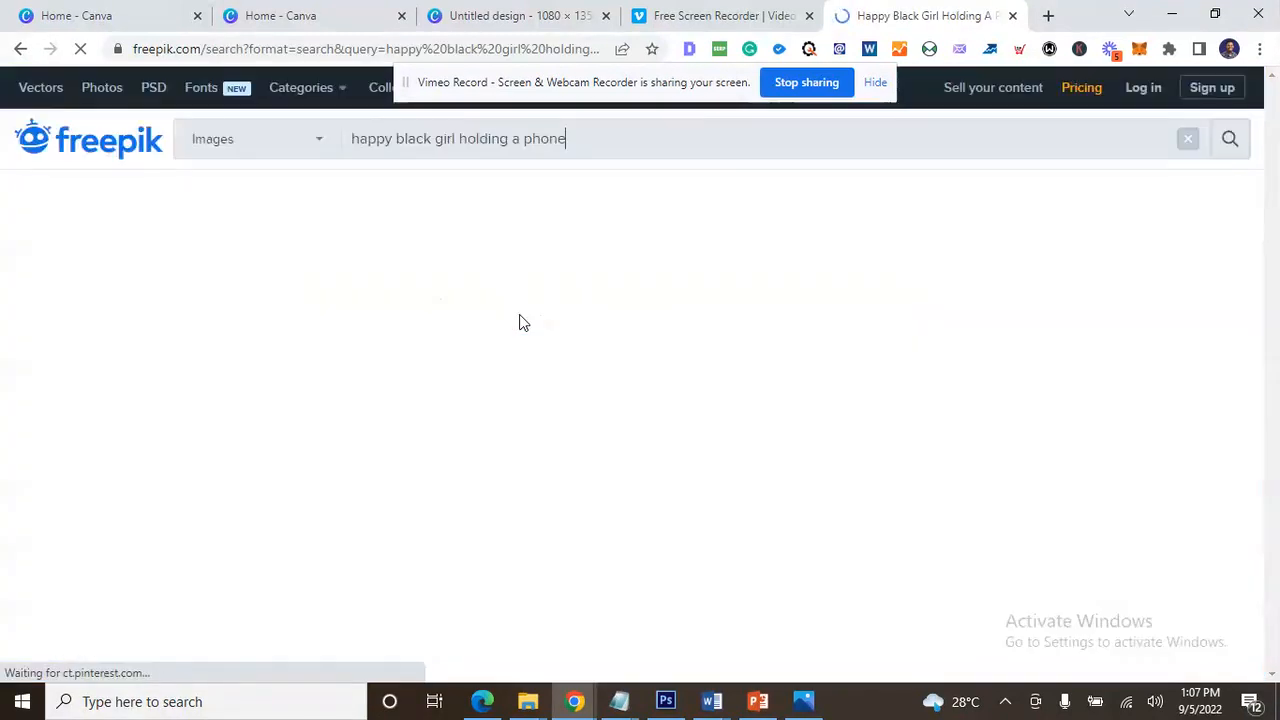
- Look through the Freepik results for a suitable woman with a phone, previewing the premium portrait in the pink shirt on a yellow background
scroll(450, 385, "down", 3)
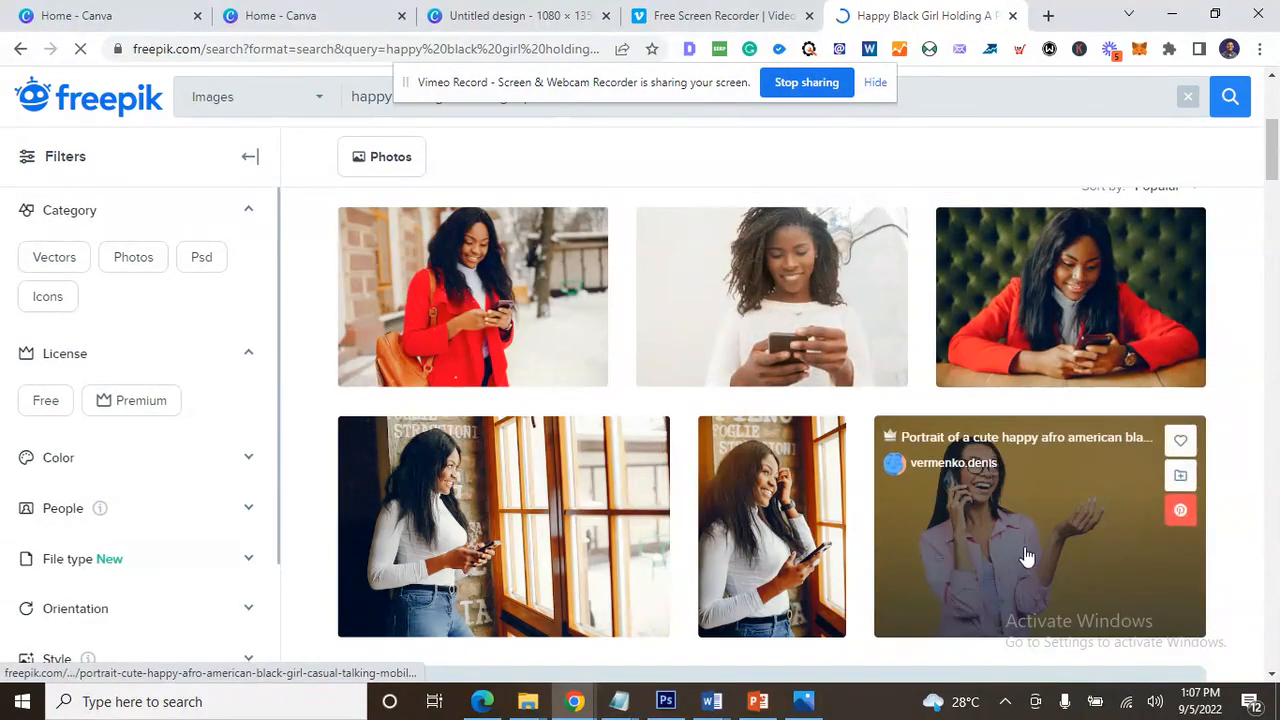
scroll(1023, 555, "down", 1)
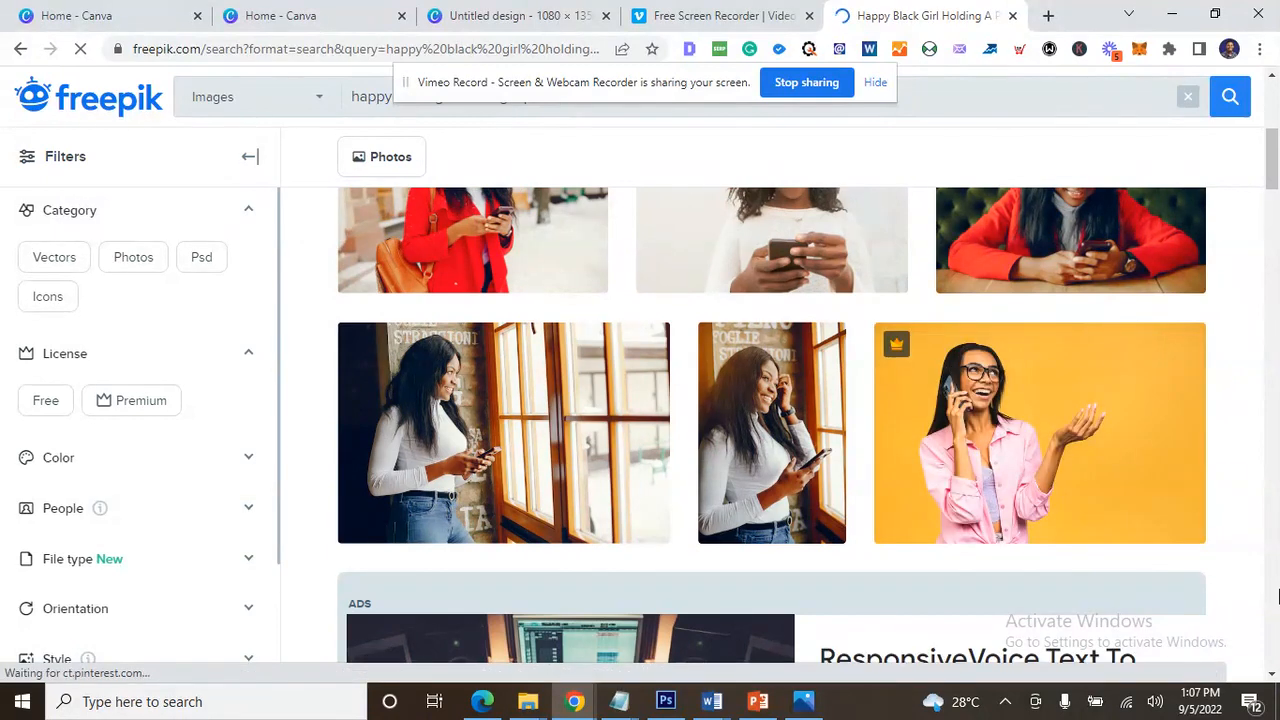
scroll(972, 494, "down", 3)
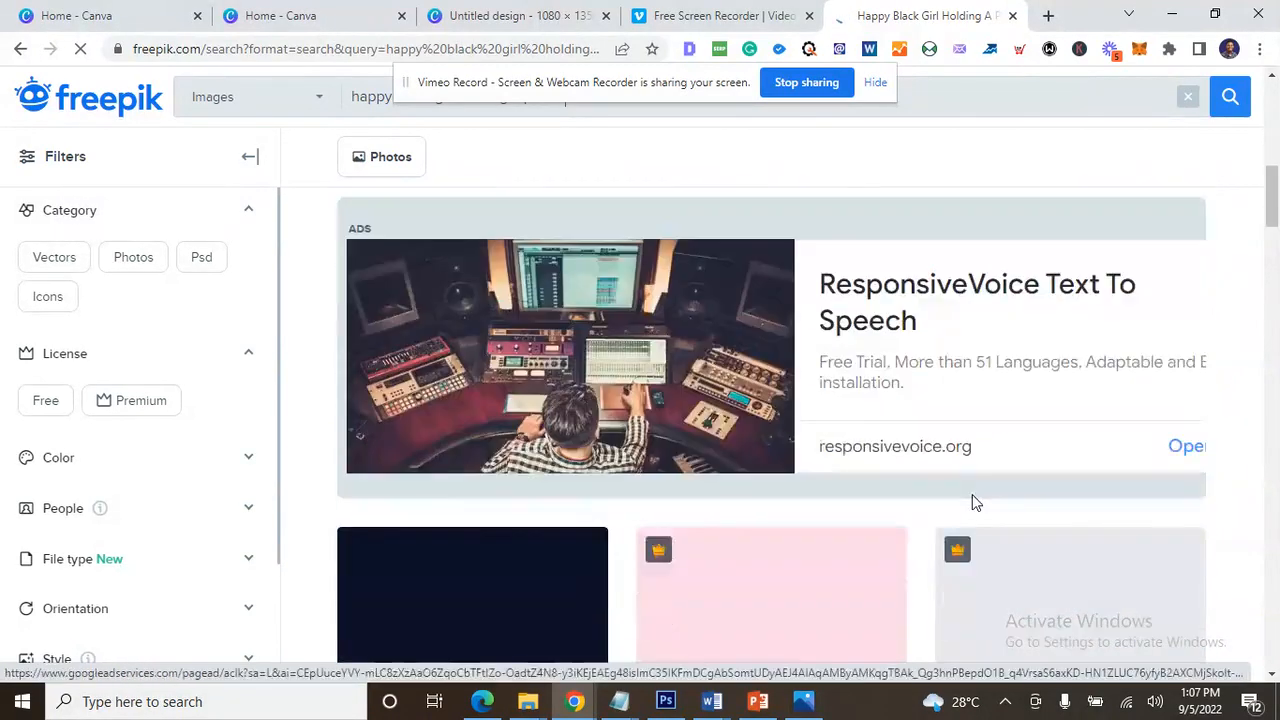
scroll(971, 493, "down", 3)
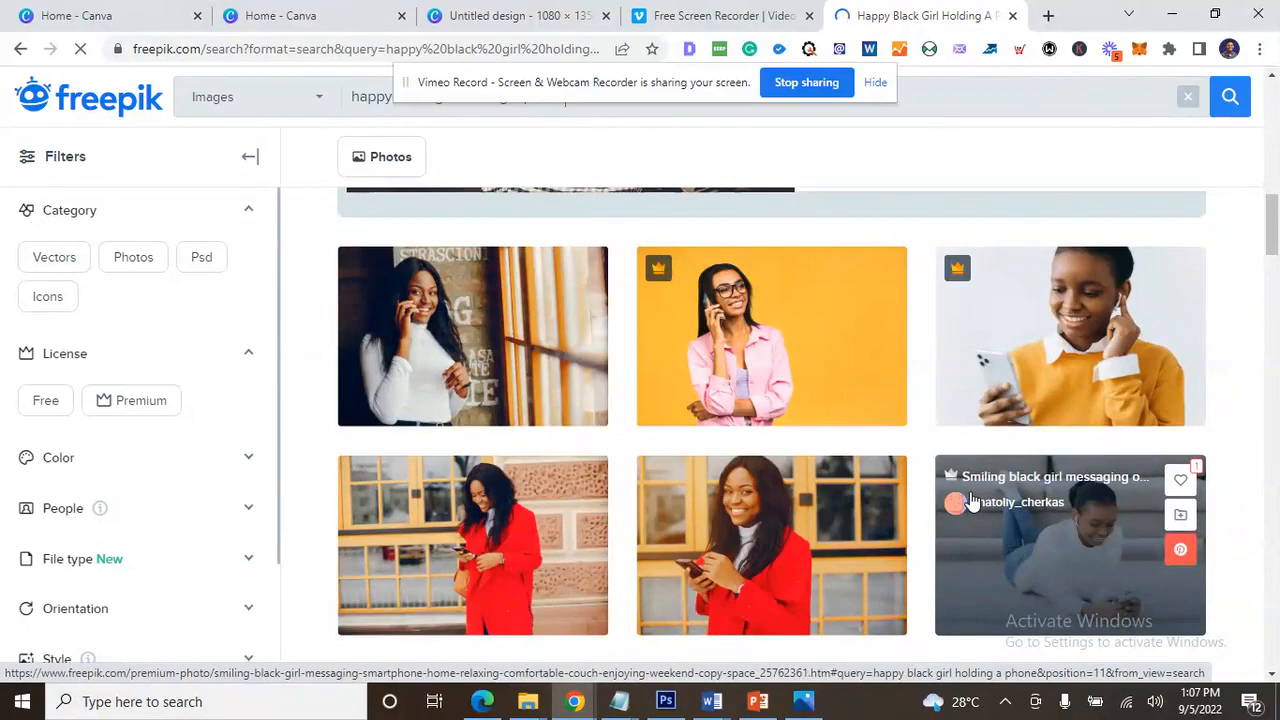
scroll(972, 501, "down", 3)
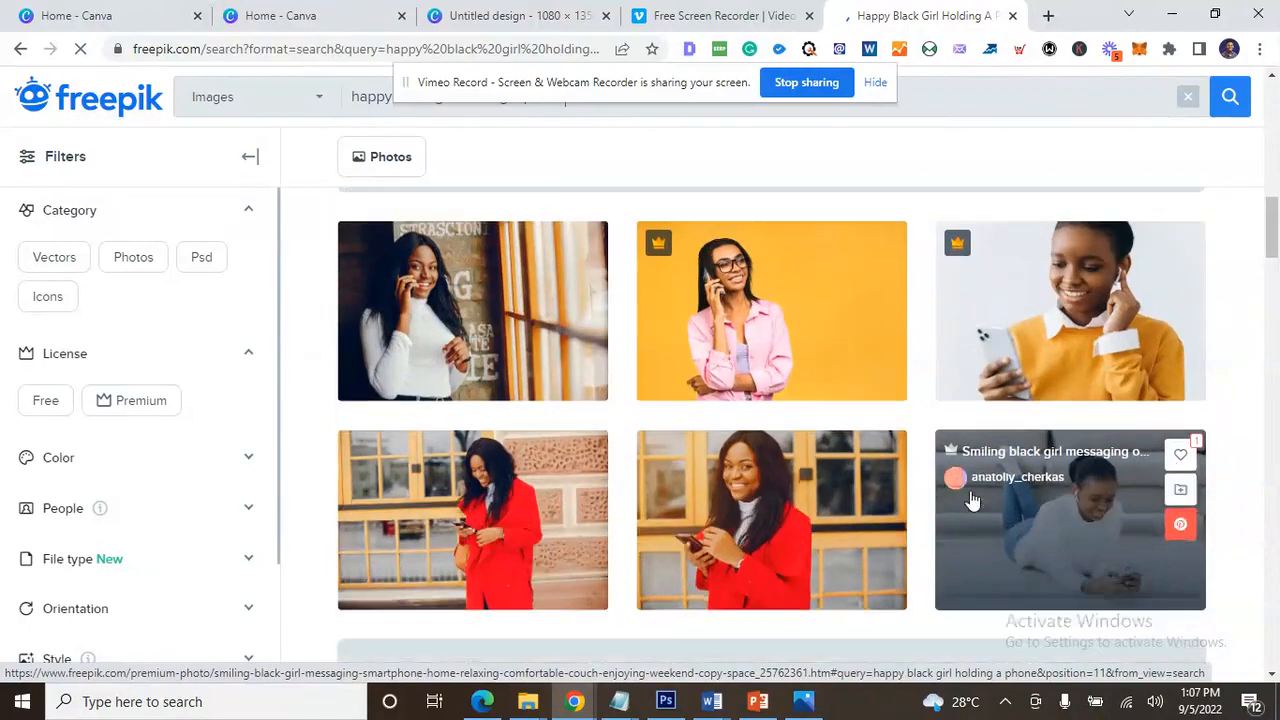
scroll(970, 497, "up", 11)
scroll(997, 537, "down", 3)
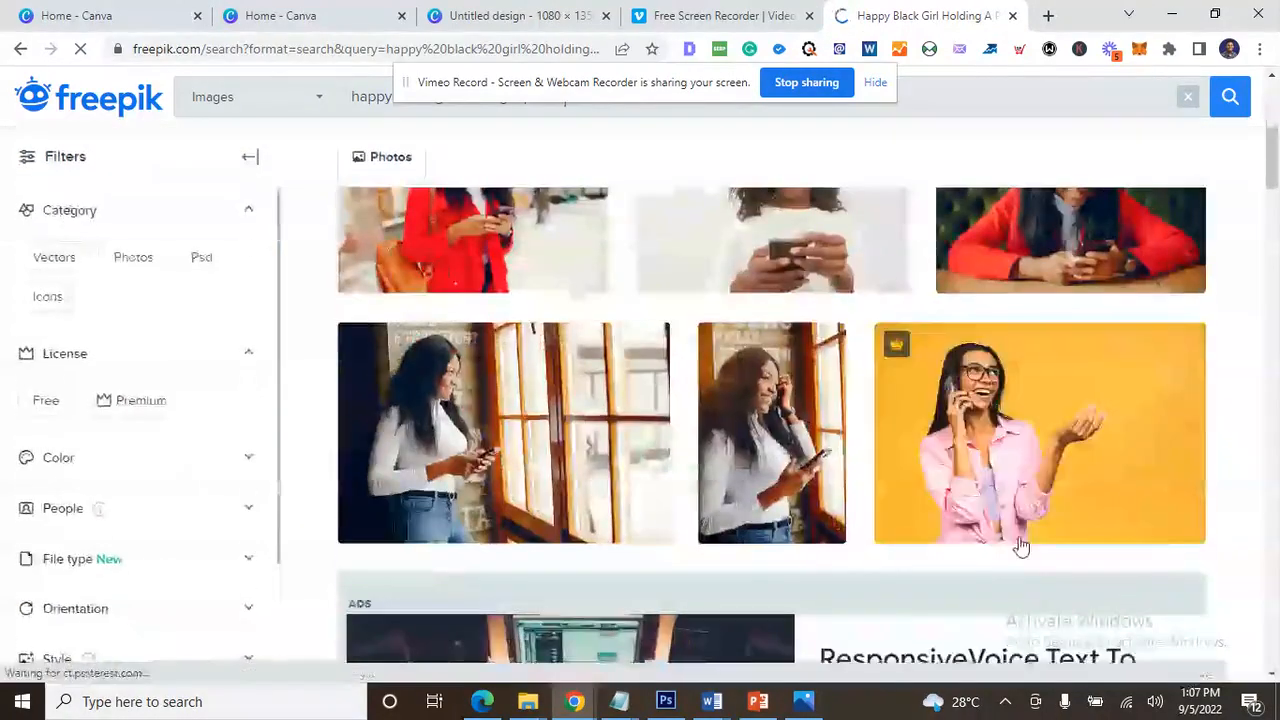
left_click(1026, 469)
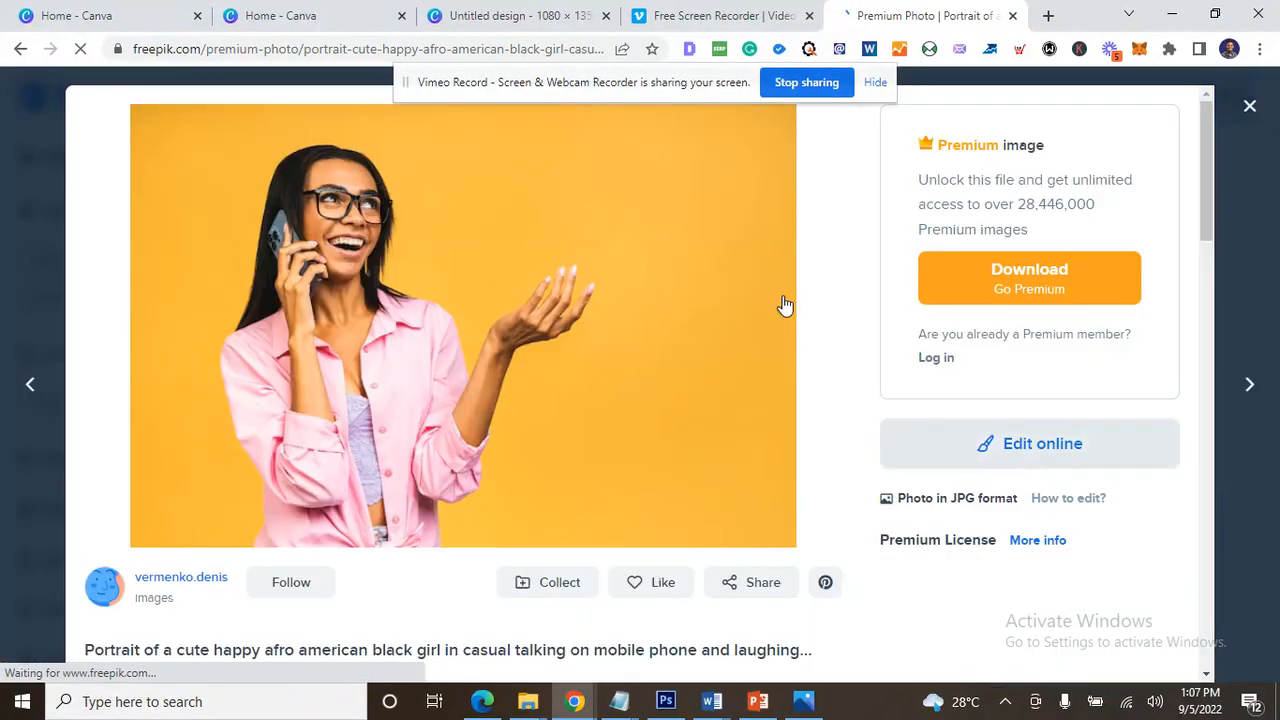
left_click(1250, 106)
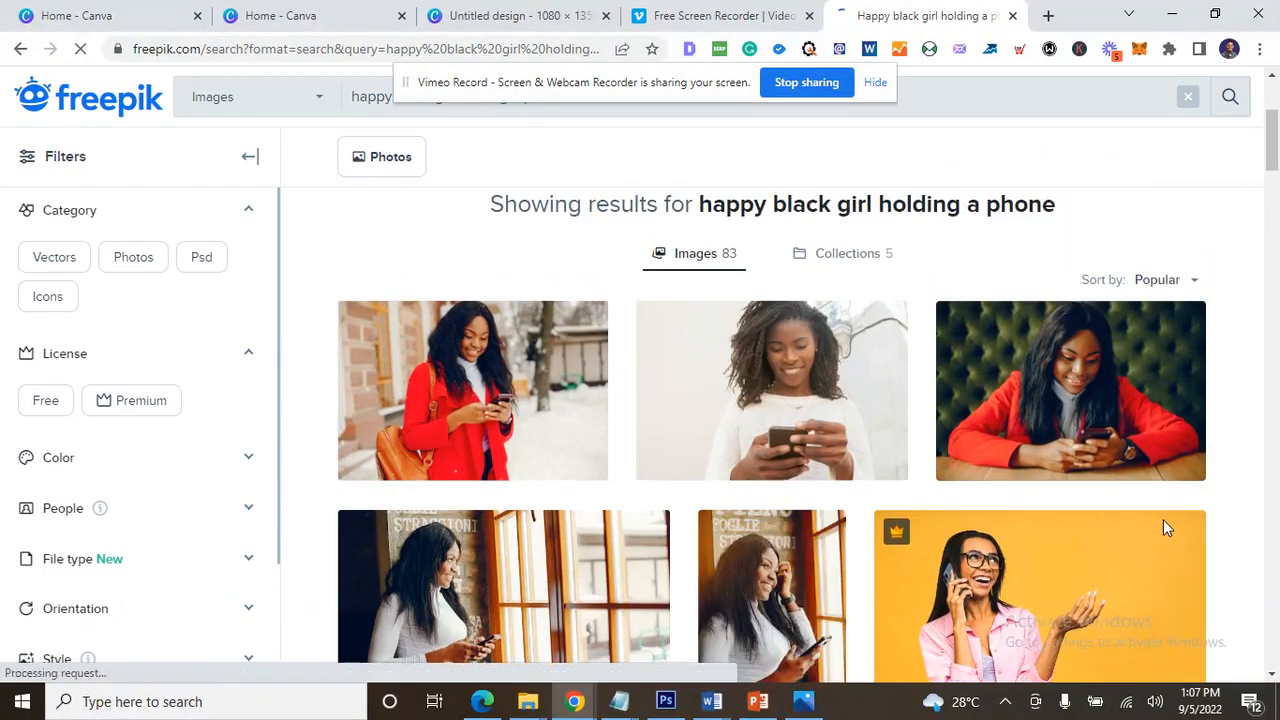
scroll(880, 491, "down", 5)
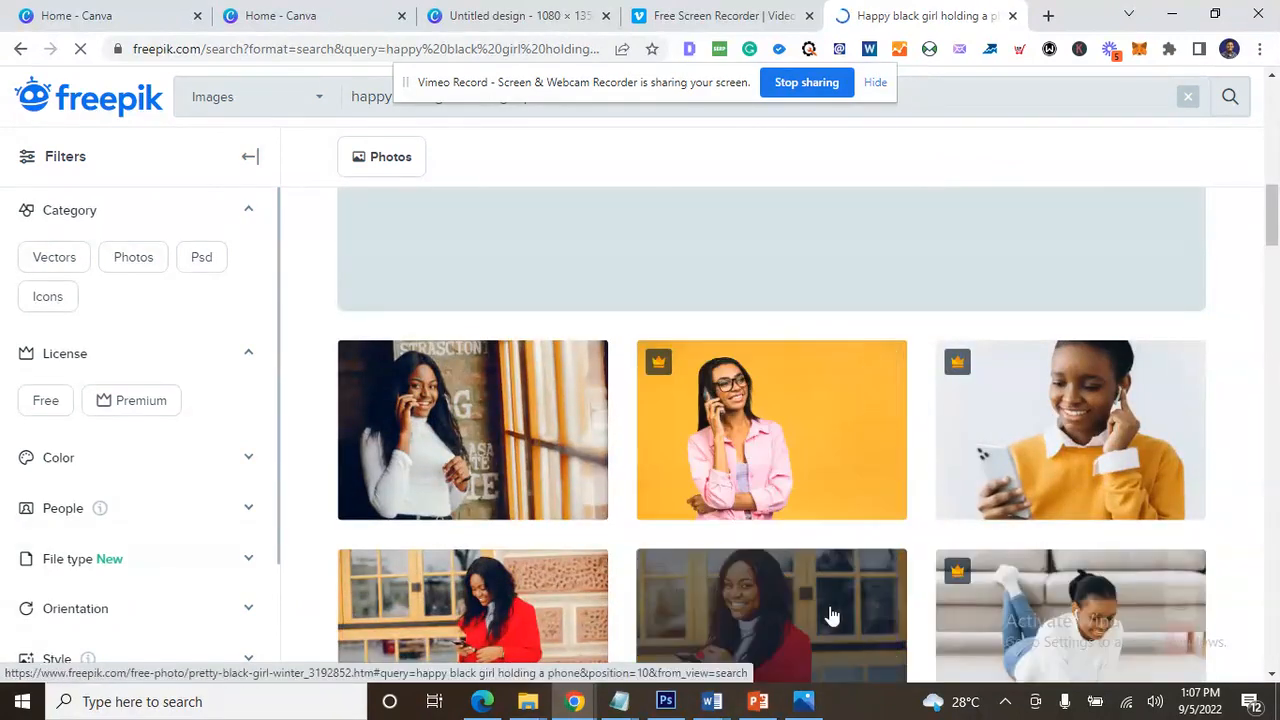
scroll(1265, 643, "down", 3)
scroll(1258, 643, "down", 1)
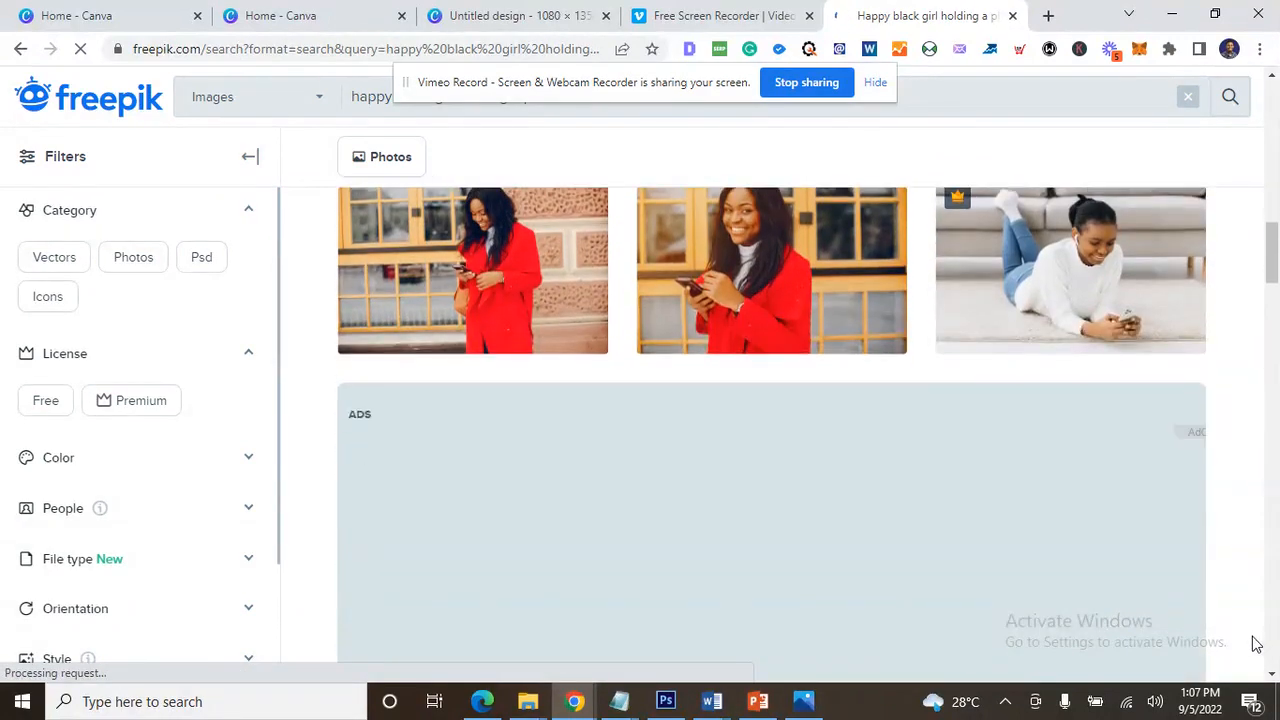
- Return to the 1080 × 1350 px Canva design and search its photos for "happy black girl with phone"
left_click(252, 15)
left_click(525, 30)
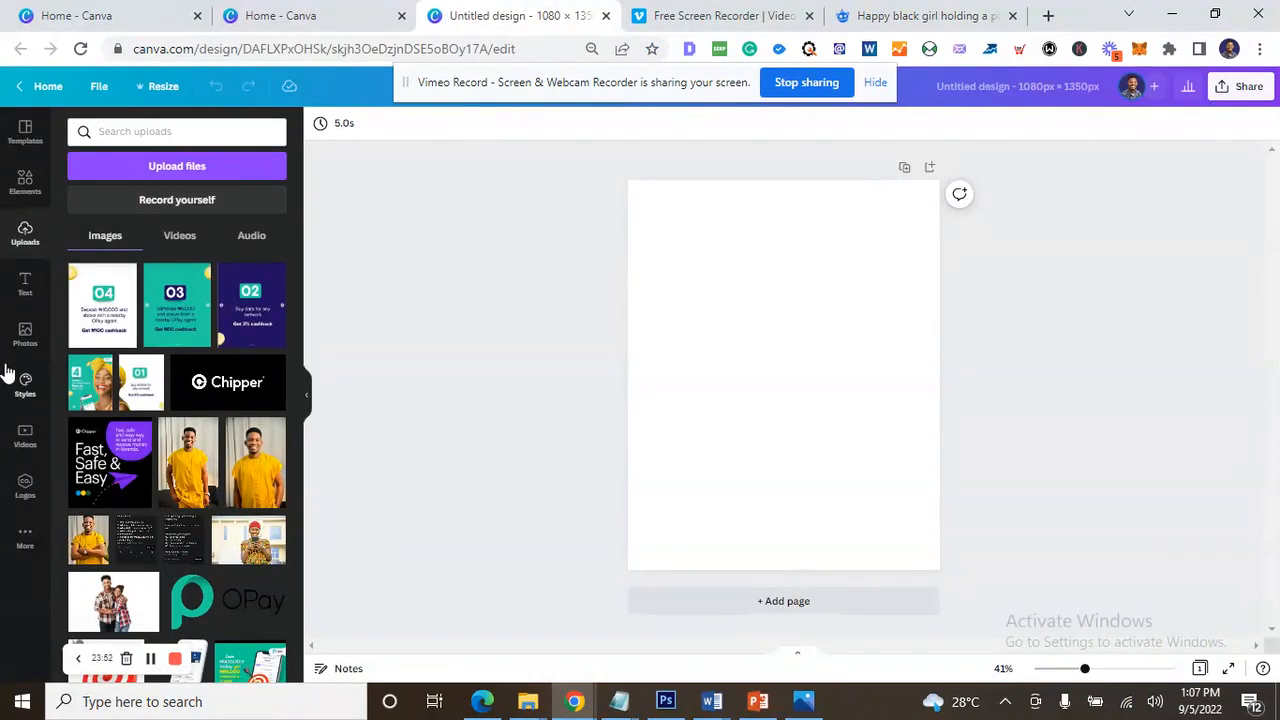
left_click(25, 535)
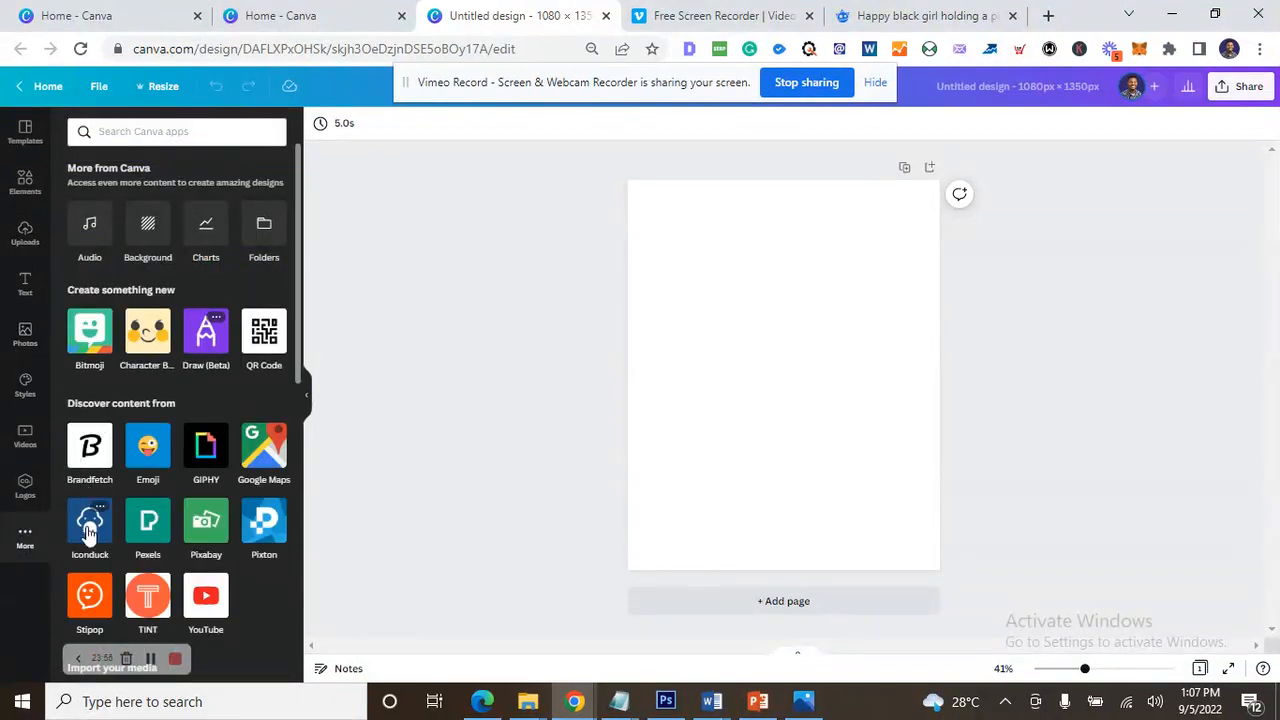
left_click(25, 335)
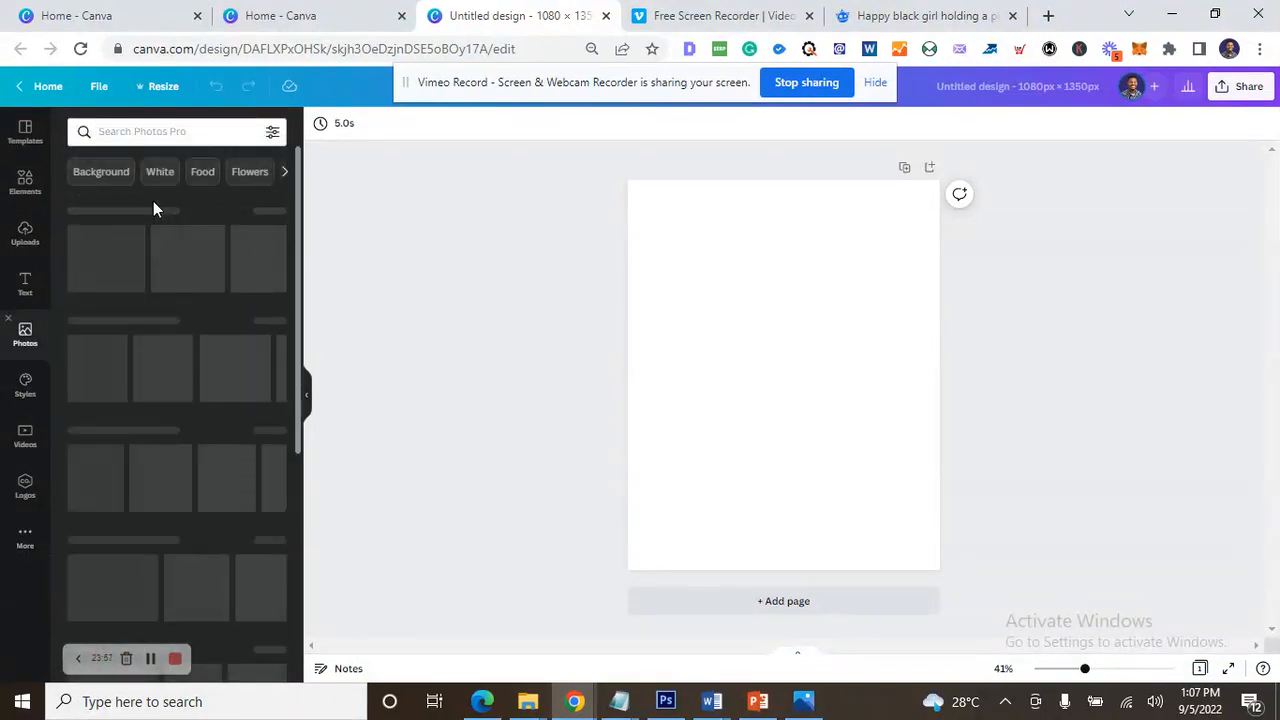
left_click(160, 131)
type("happ")
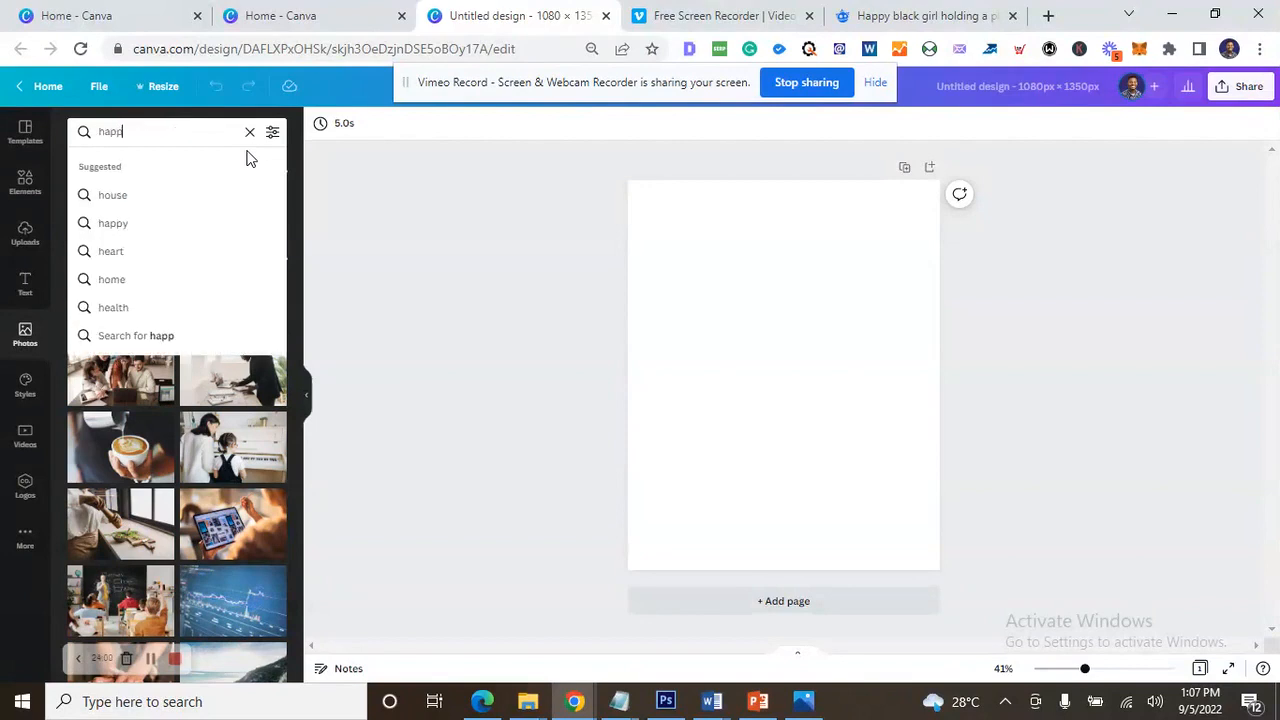
type("y black")
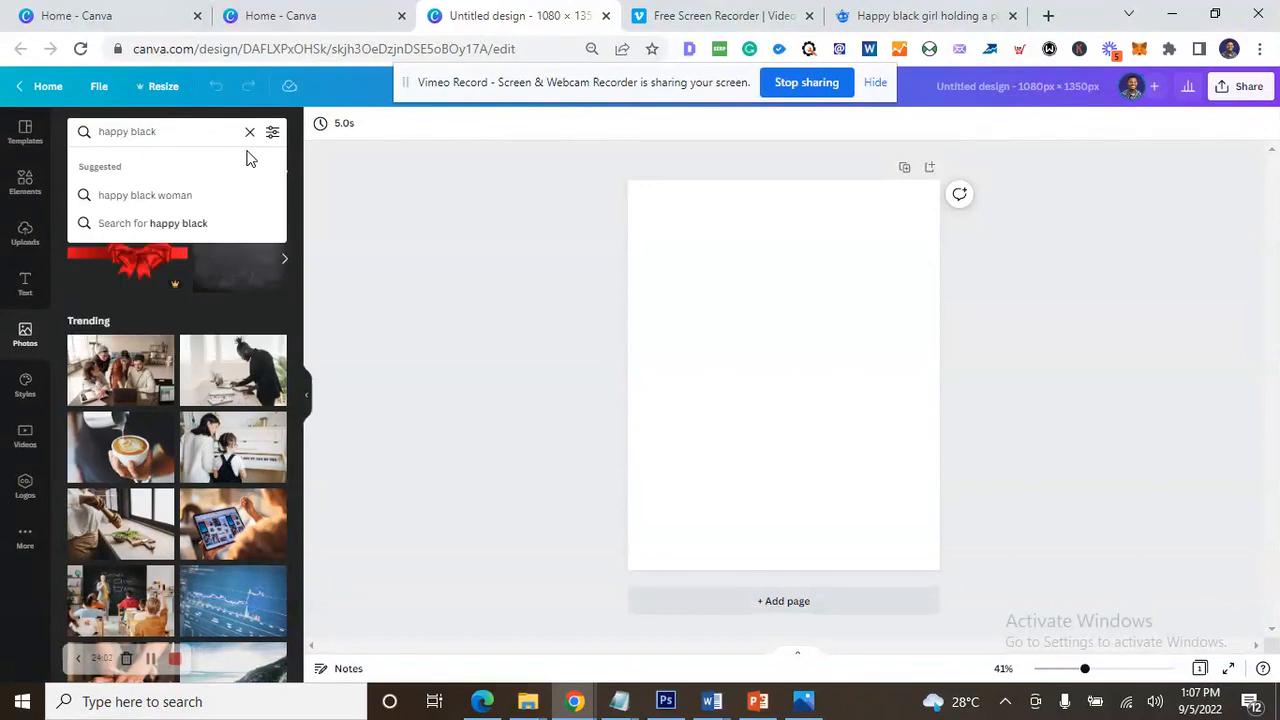
type(" girl with")
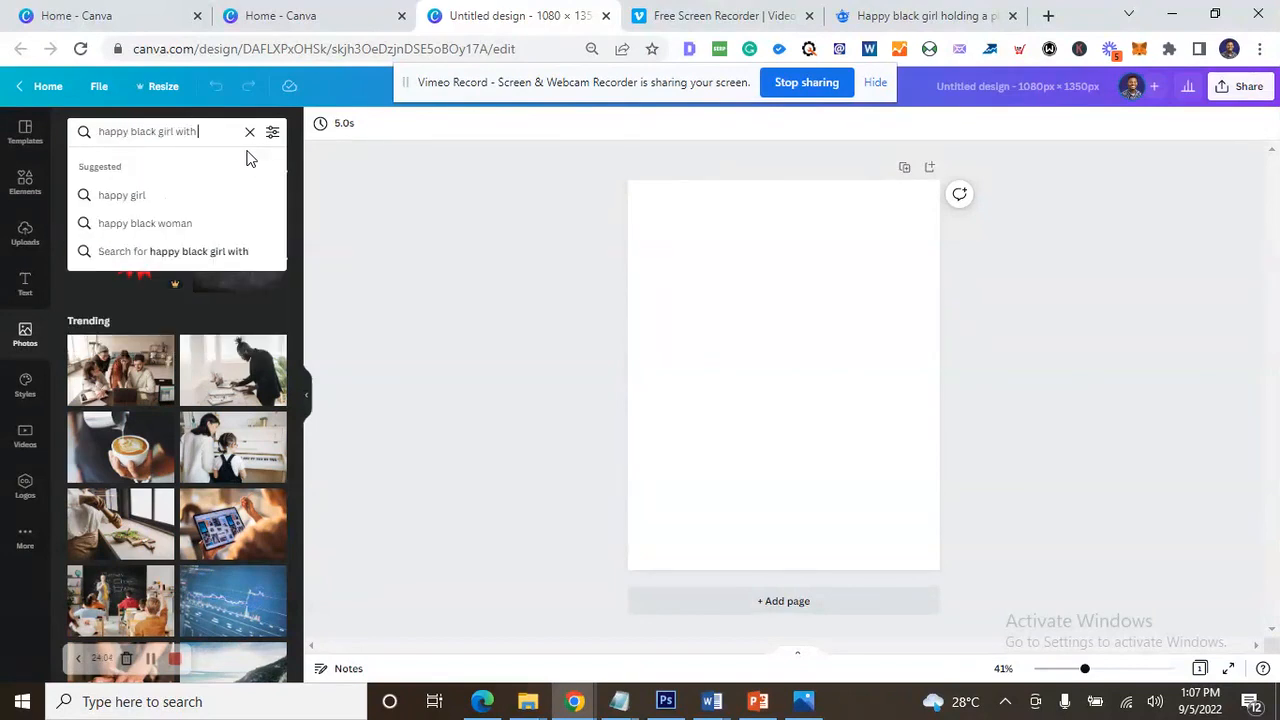
type(" phone")
key("Return")
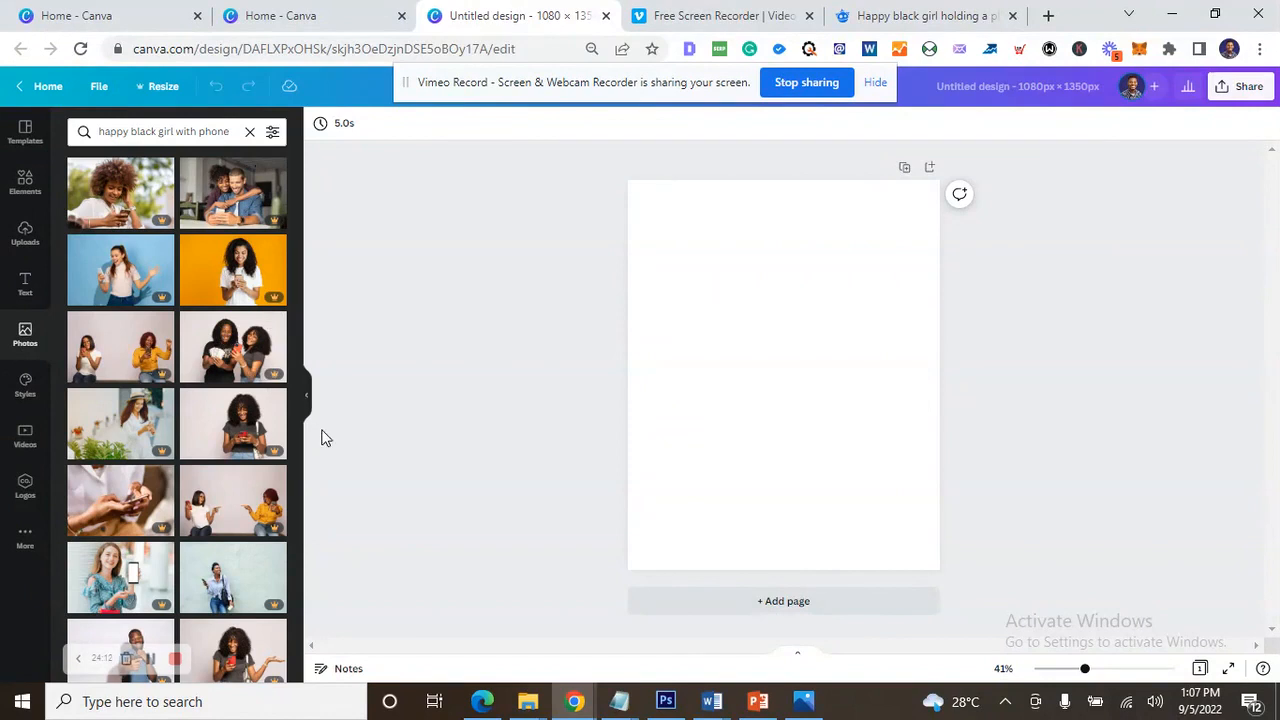
- Add the photo of the woman in a dark blazer holding a phone to the page and remove its background
scroll(240, 410, "down", 10)
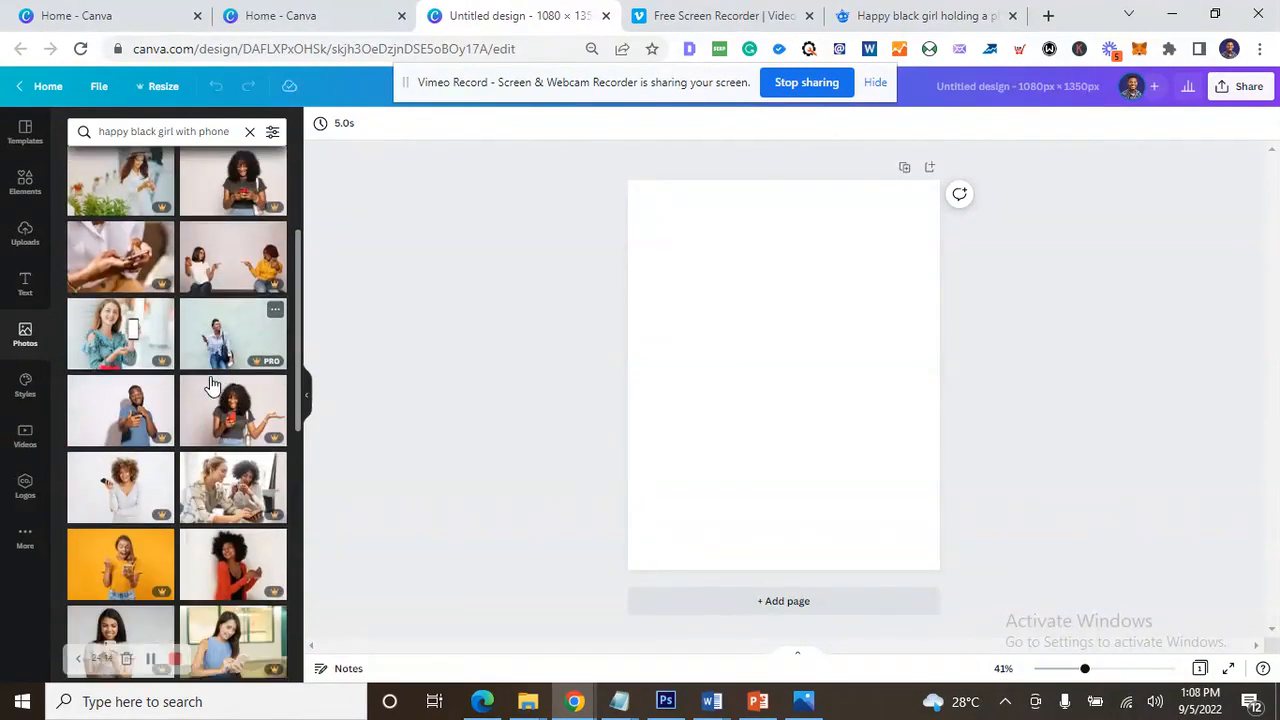
scroll(265, 390, "down", 2)
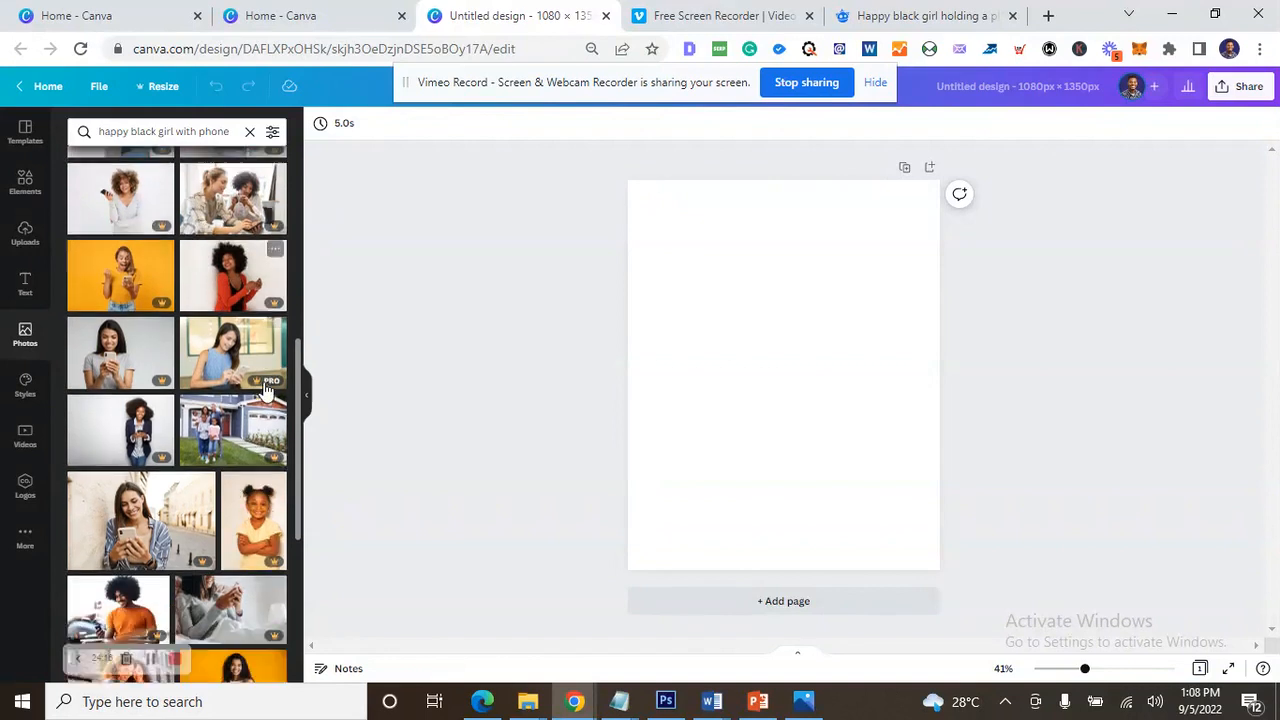
left_click(125, 315)
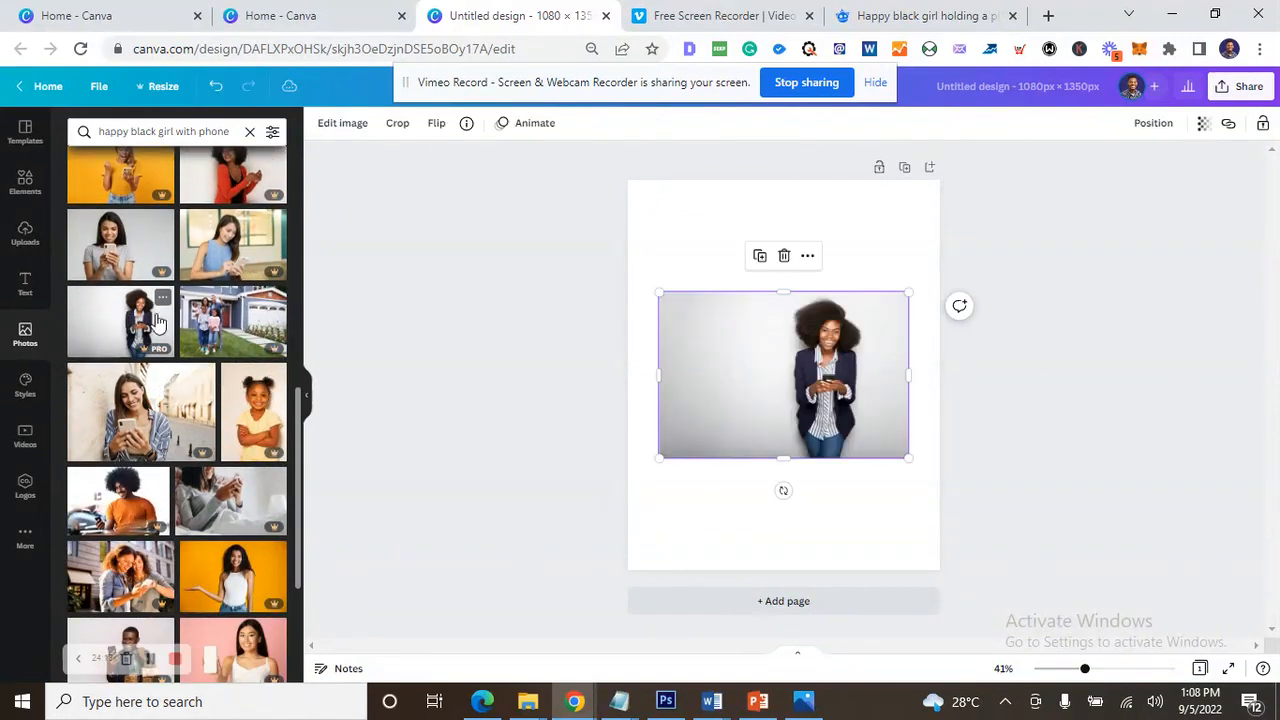
scroll(208, 352, "up", 5)
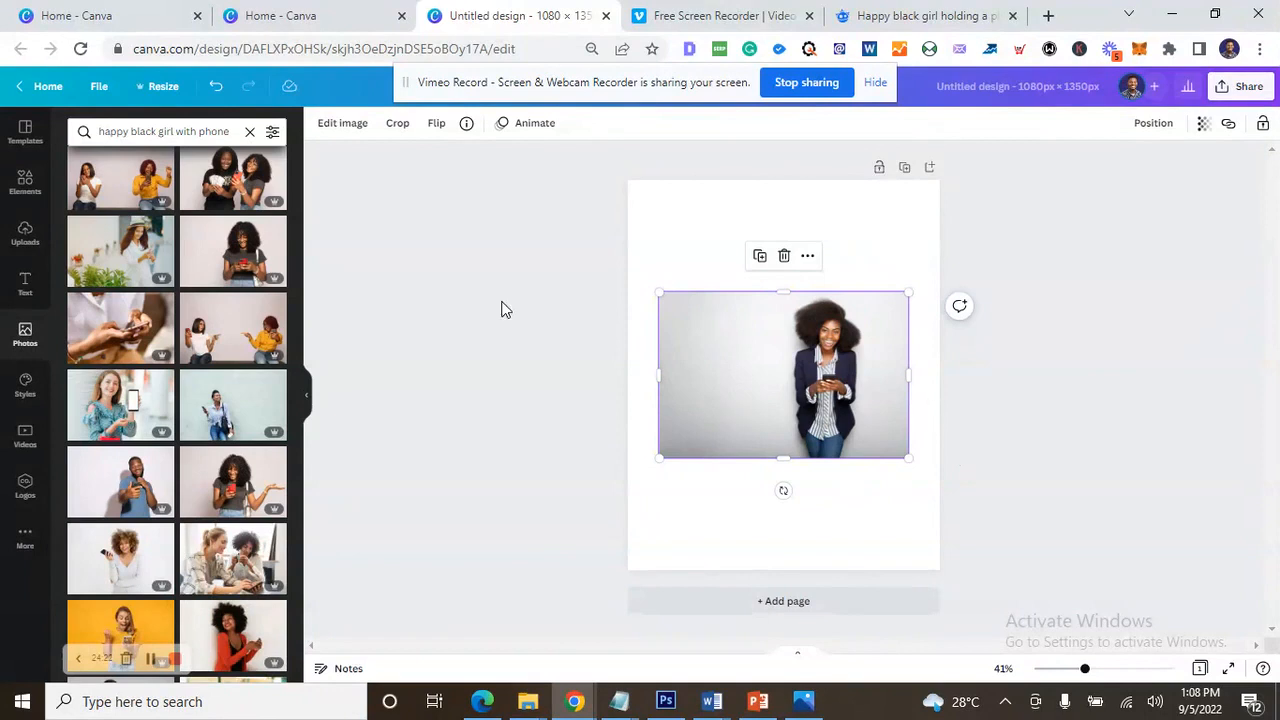
left_click(343, 123)
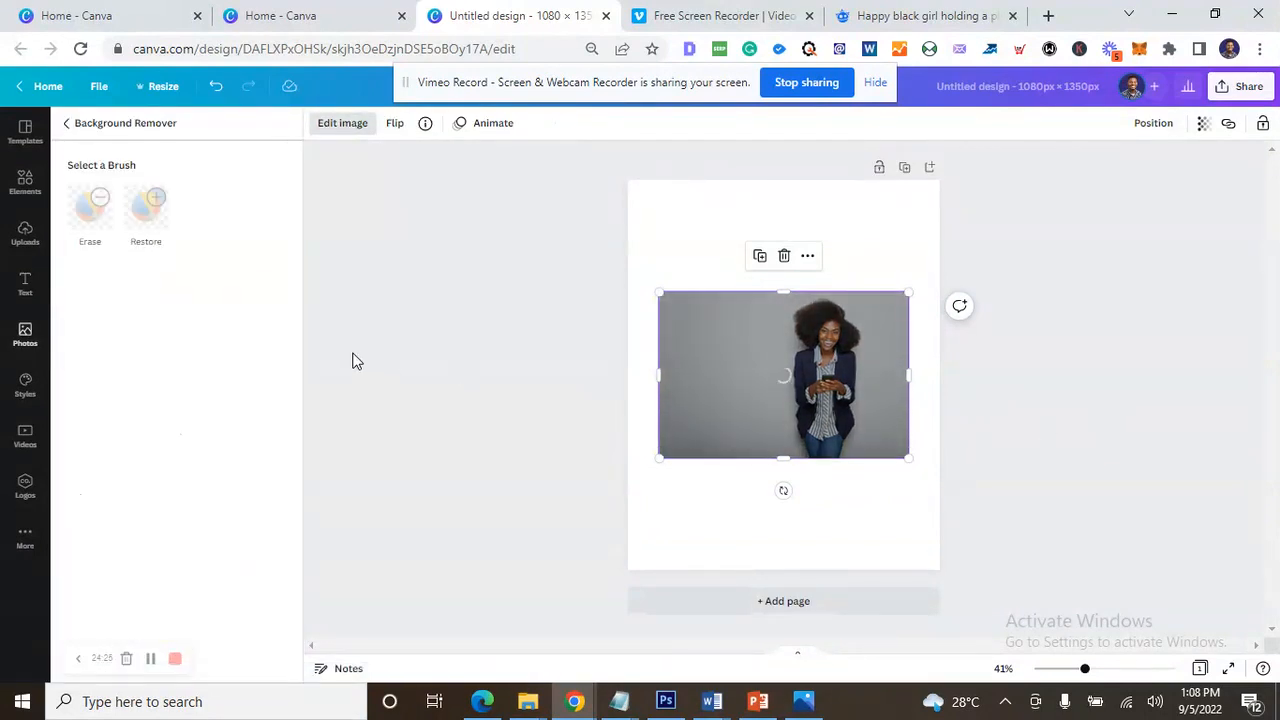
- Add the uploaded OPay cover slide with the yellow headwrap as a reference and move it to the page's upper left
left_click(27, 234)
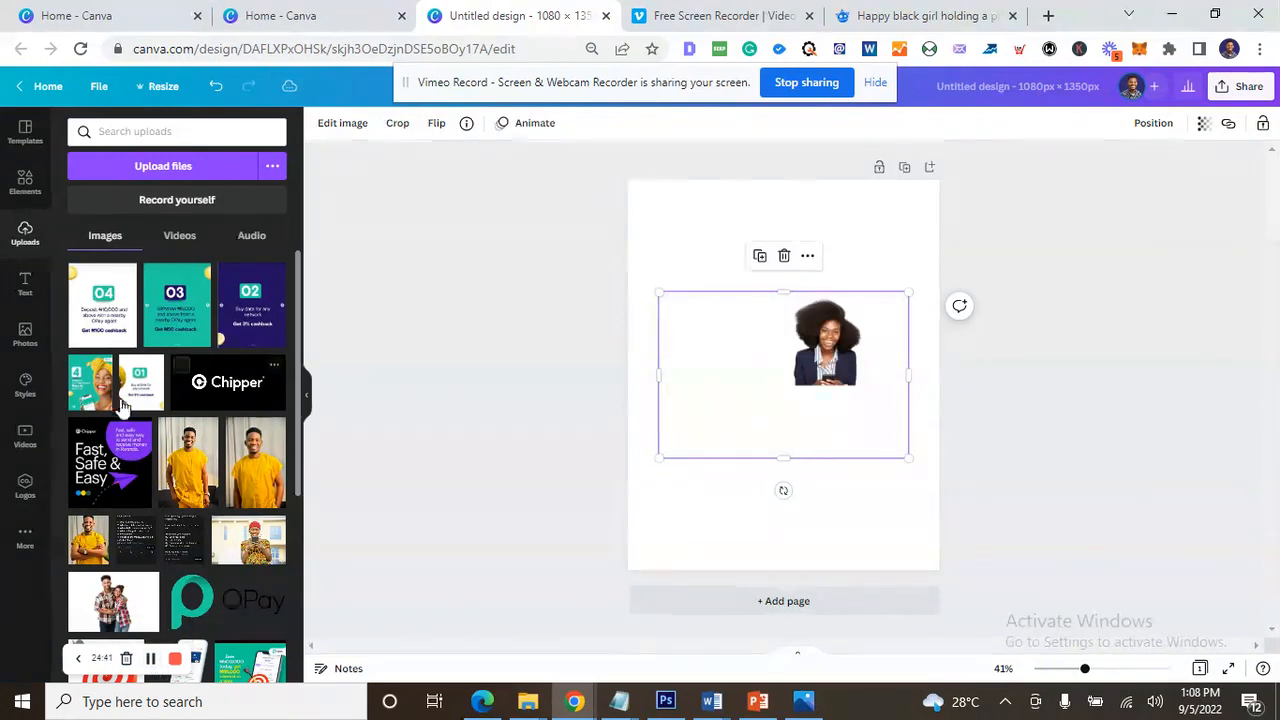
left_click(90, 385)
left_click_drag(755, 355, 638, 294)
- Crop the empty areas on both sides of the cut-out woman in the blazer
left_click(845, 405)
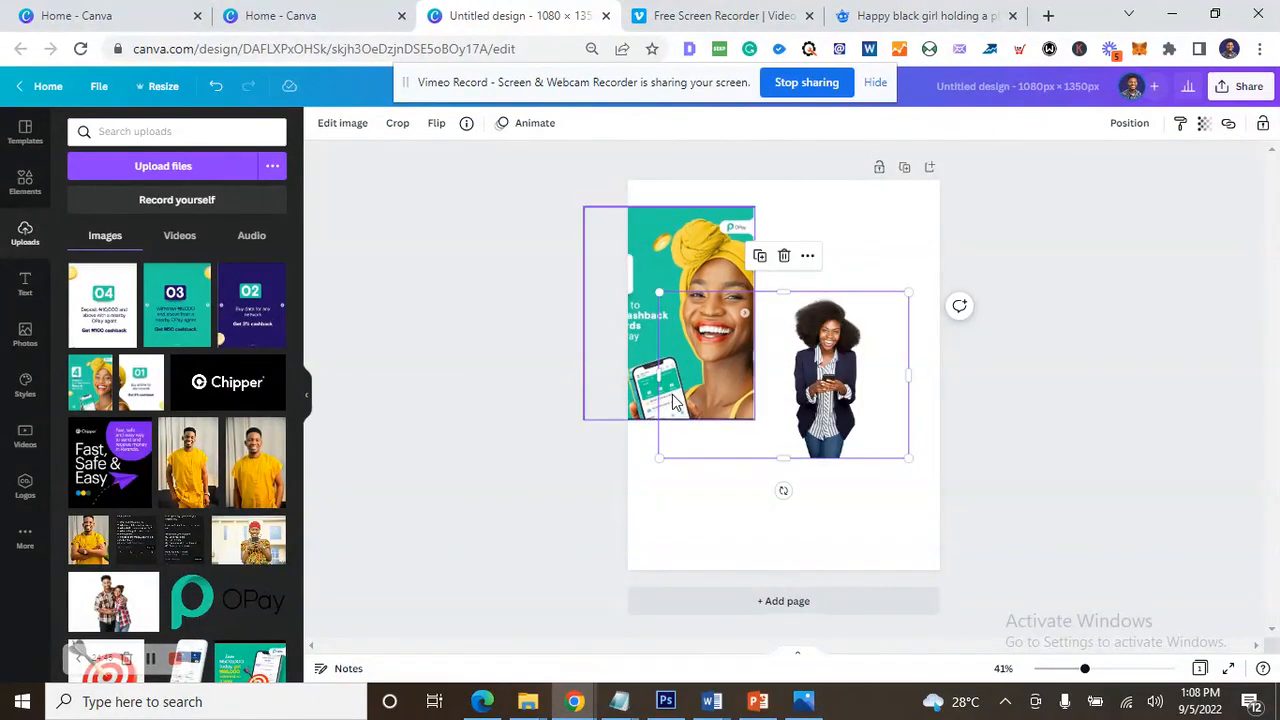
left_click_drag(659, 375, 784, 384)
left_click_drag(911, 371, 873, 371)
- Enlarge the cut-out woman and position her on the right side of the page, running past its right and bottom edges
left_click_drag(872, 458, 1118, 669)
left_click_drag(851, 497, 826, 432)
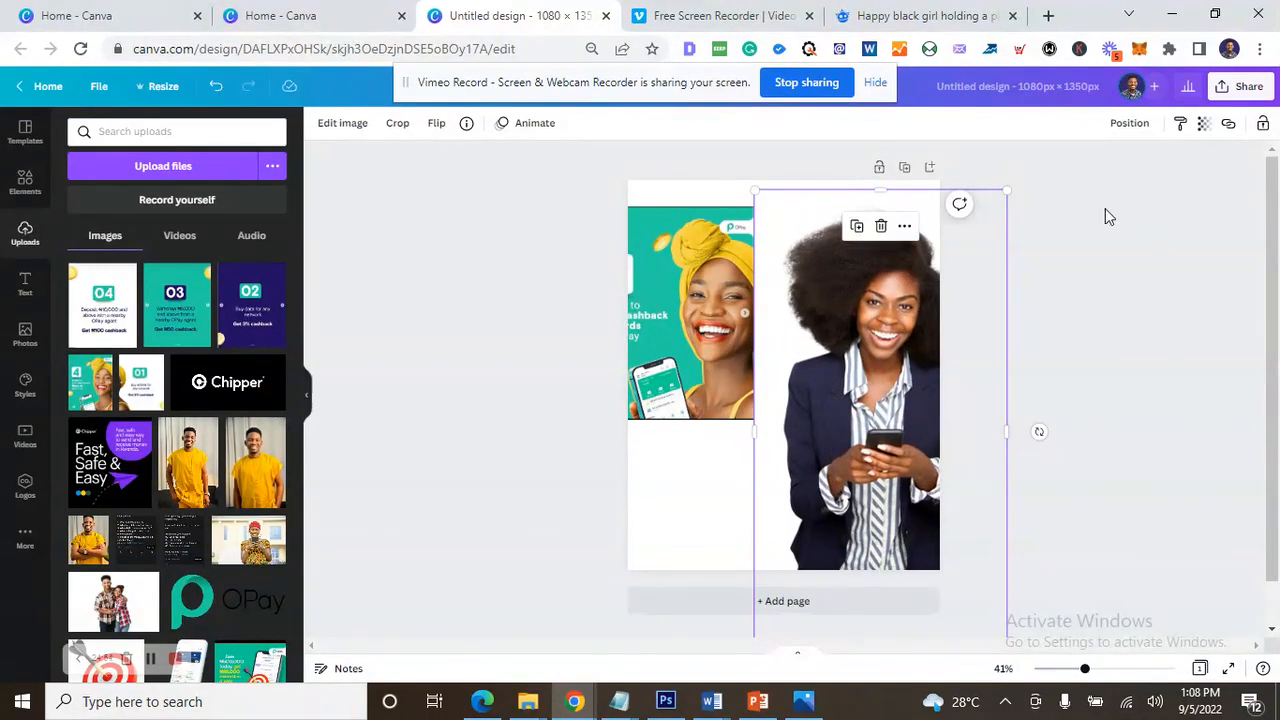
left_click_drag(1003, 188, 1137, 60)
left_click_drag(931, 256, 905, 392)
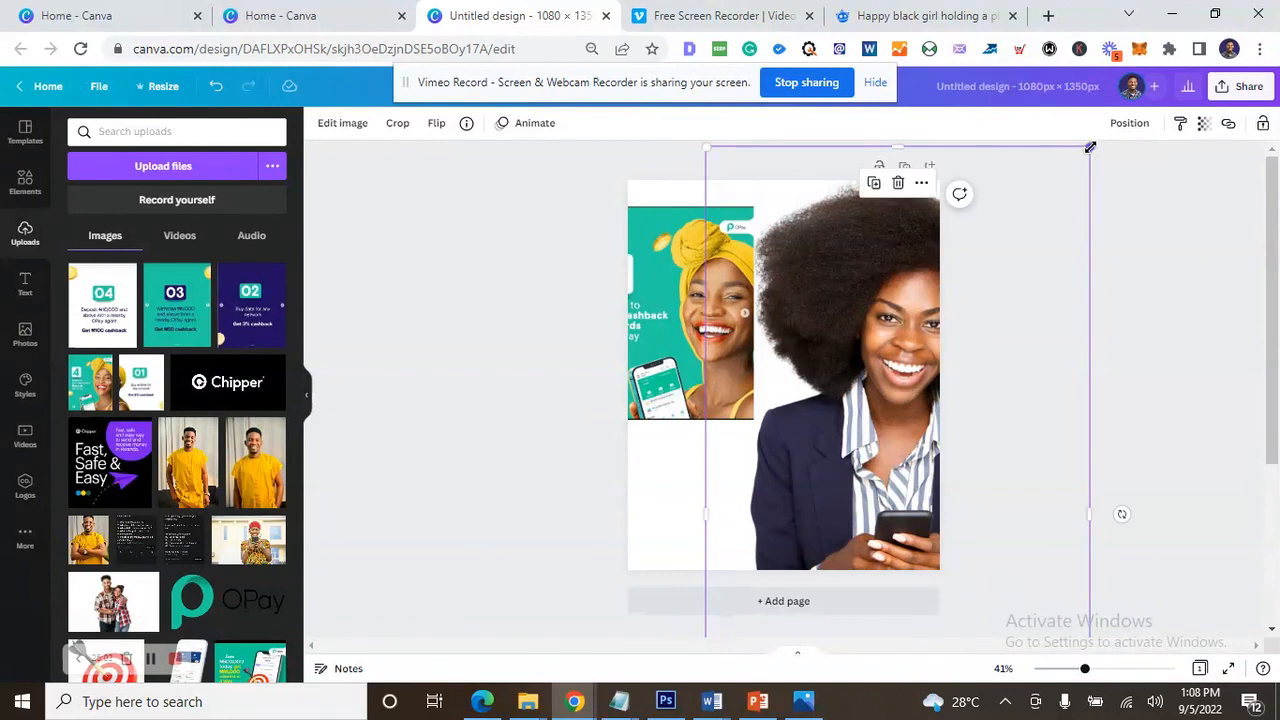
- Lower the OPay reference slide slightly and delete the cut-out woman in the dark blazer from the page
left_click_drag(1090, 147, 1137, 88)
left_click_drag(852, 430, 833, 534)
left_click_drag(731, 366, 748, 396)
left_click_drag(886, 501, 880, 433)
key("Delete")
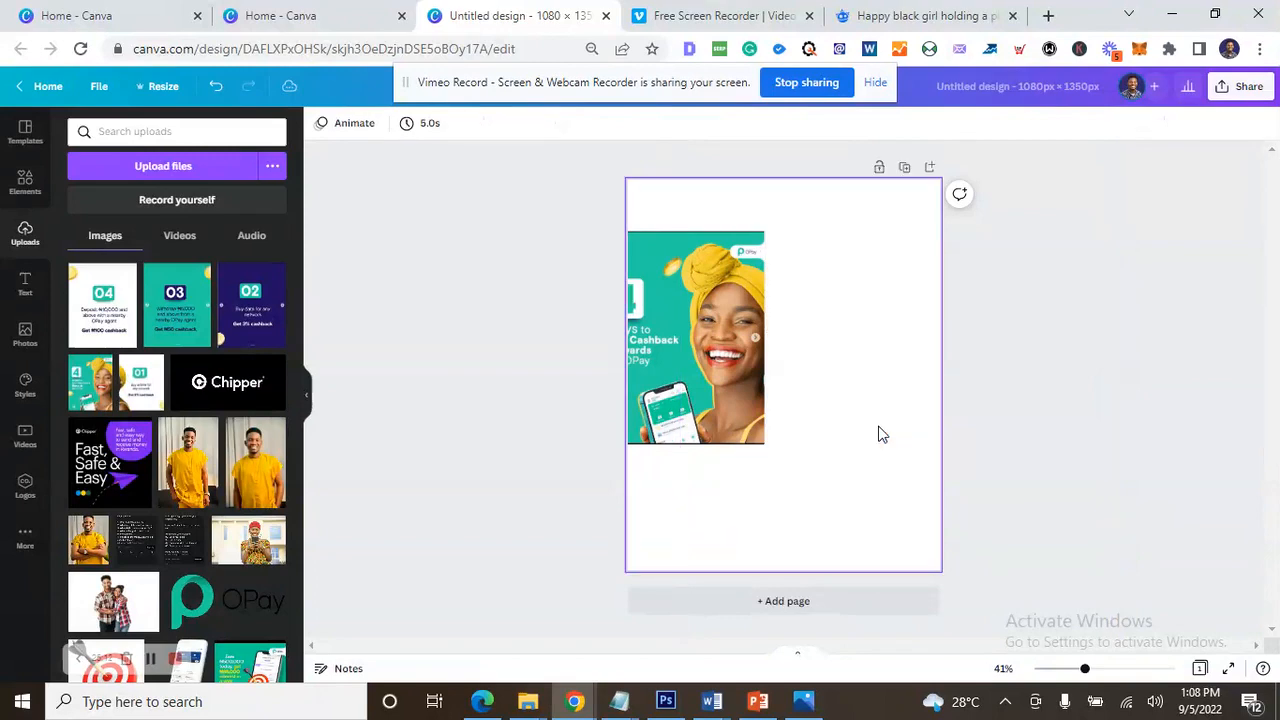
- Add the stock photo of the woman with a phone and bag against a pale wall and remove its background
left_click(23, 334)
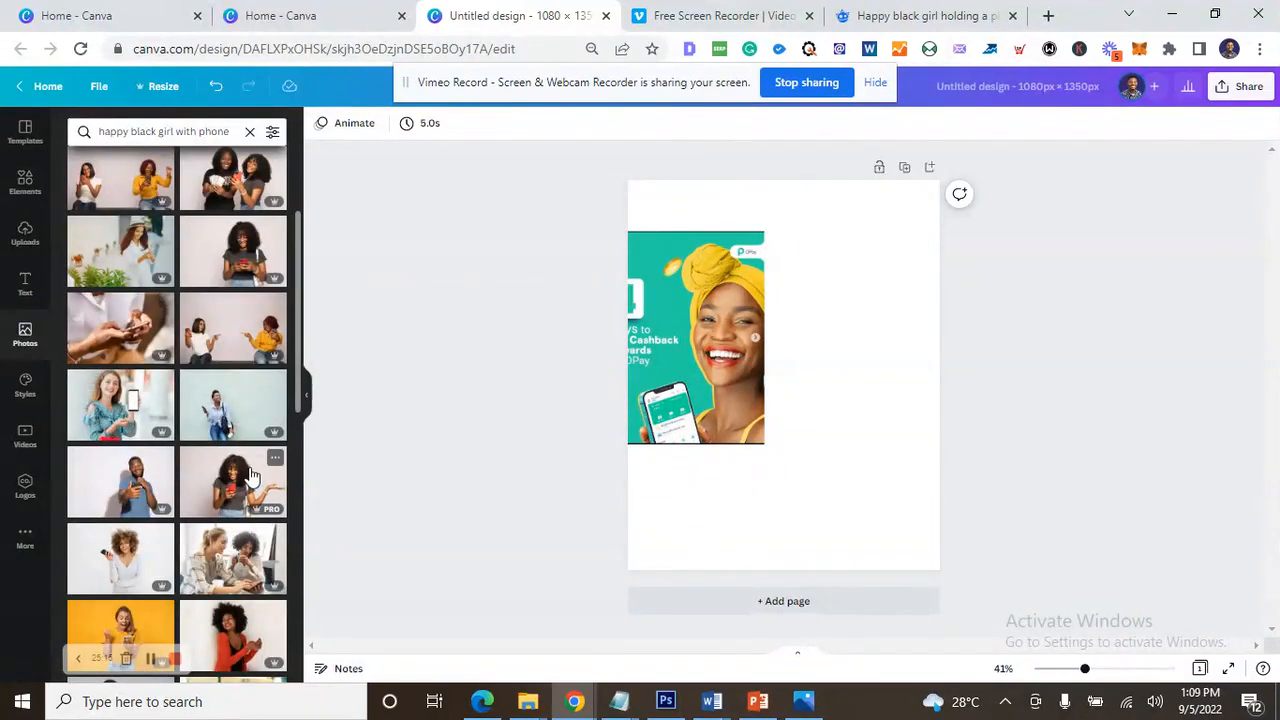
left_click(228, 414)
left_click_drag(791, 420, 799, 460)
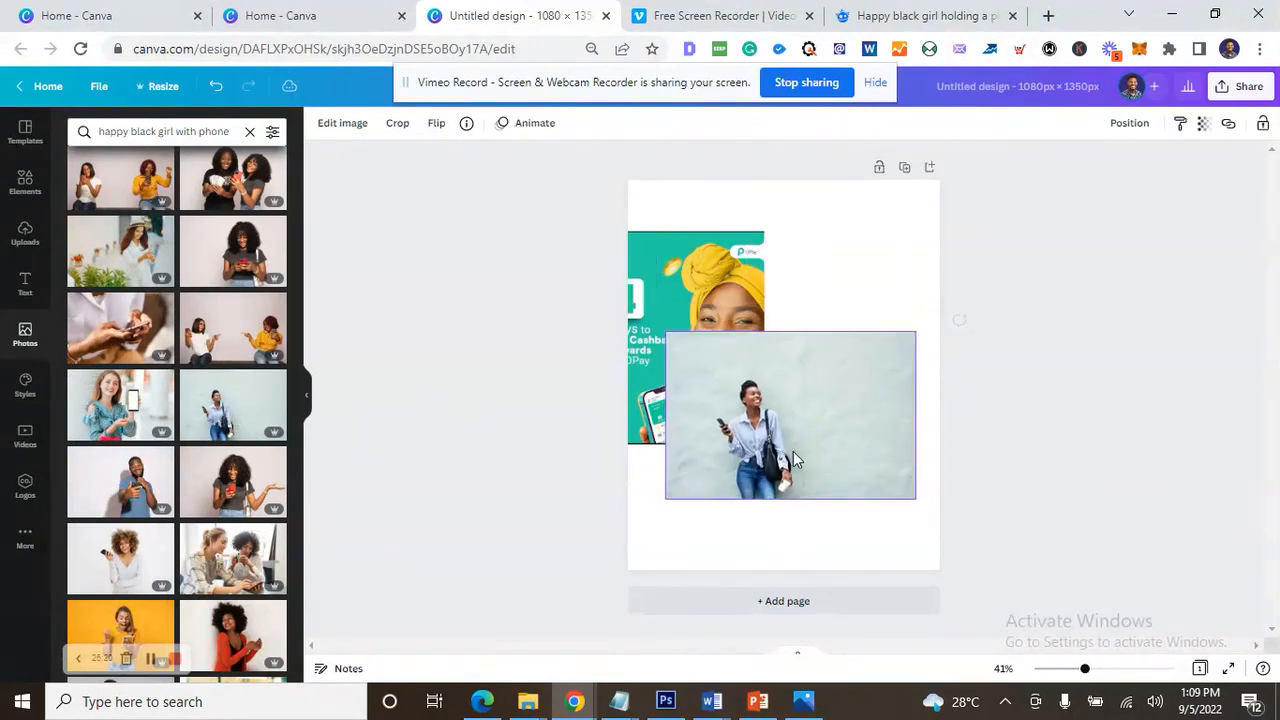
left_click(342, 123)
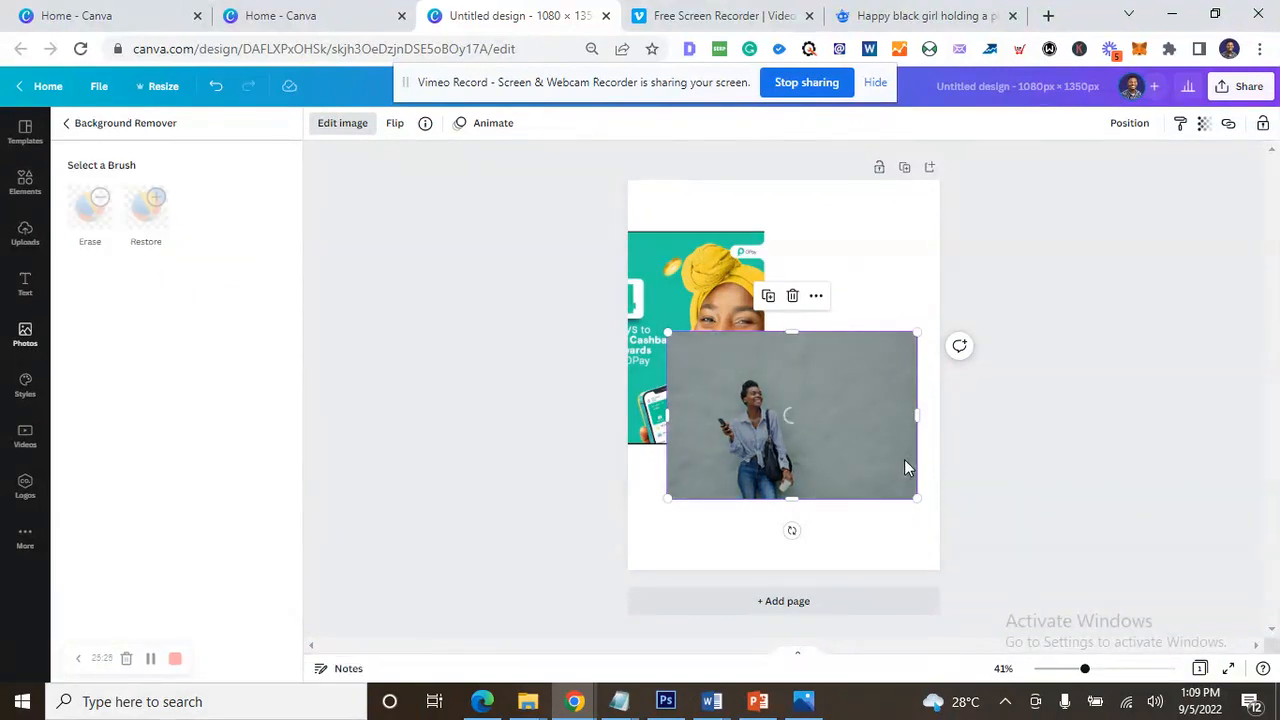
left_click(150, 660)
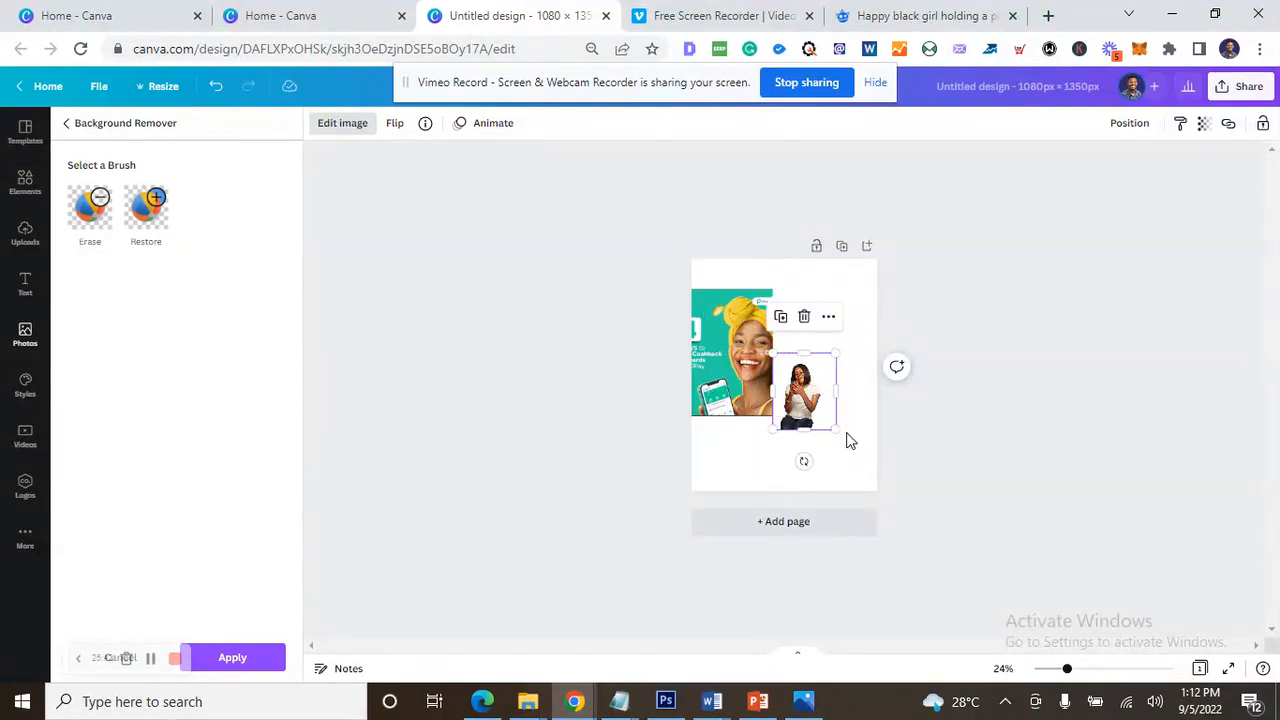
- Enlarge the cut-out woman in the white T-shirt and position her on the right, running past the page's right and bottom edges
left_click_drag(834, 427, 1175, 660)
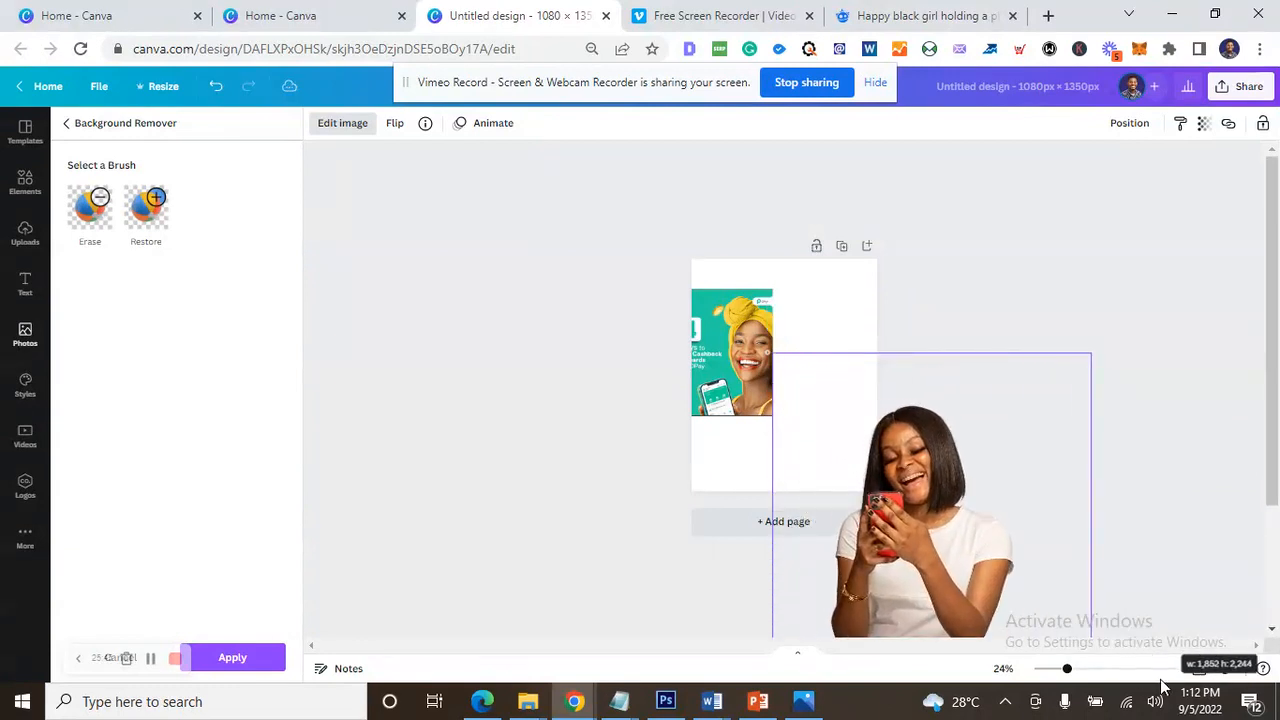
left_click_drag(1015, 622, 941, 504)
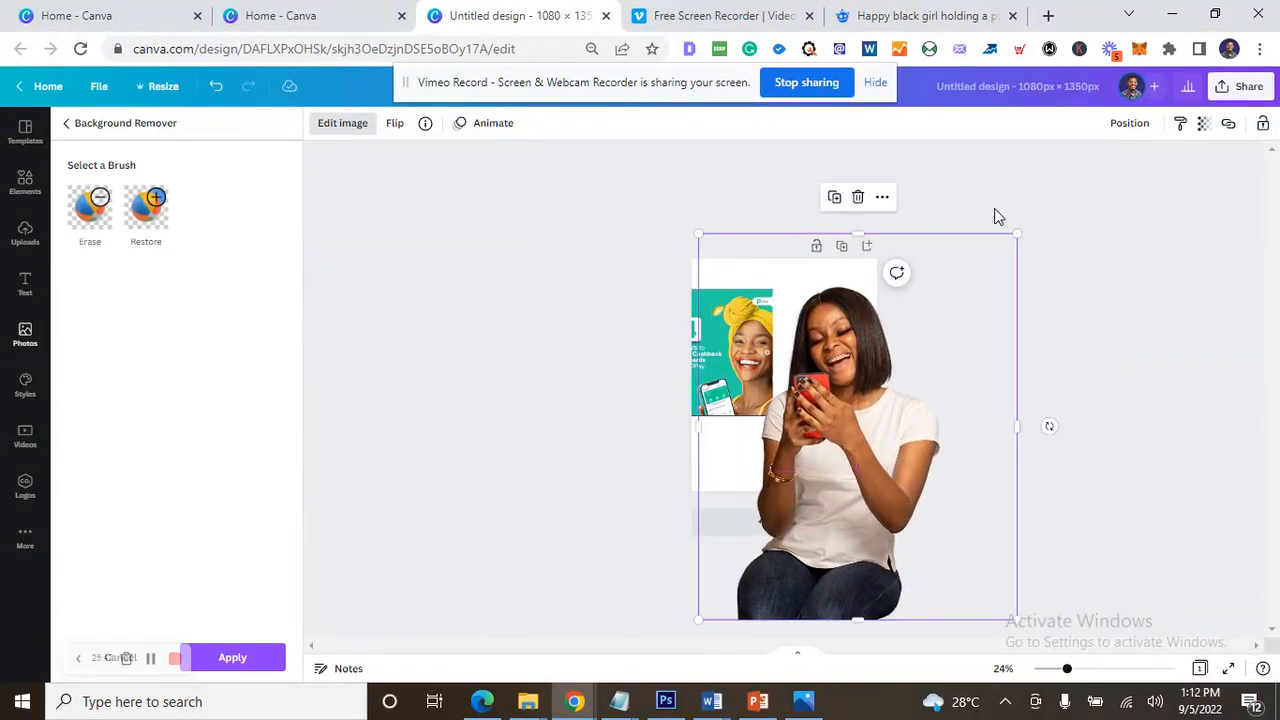
left_click_drag(1019, 237, 1191, 106)
left_click_drag(915, 438, 873, 548)
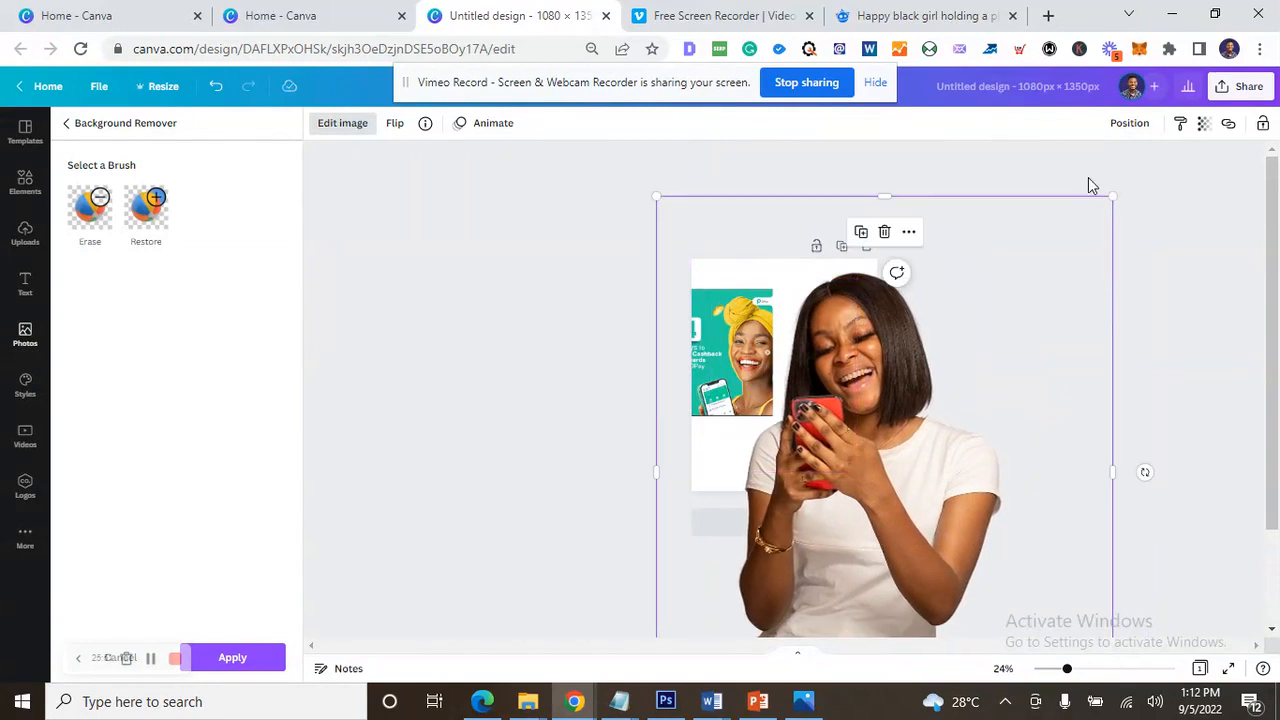
left_click_drag(1110, 204, 1005, 352)
left_click_drag(860, 490, 879, 348)
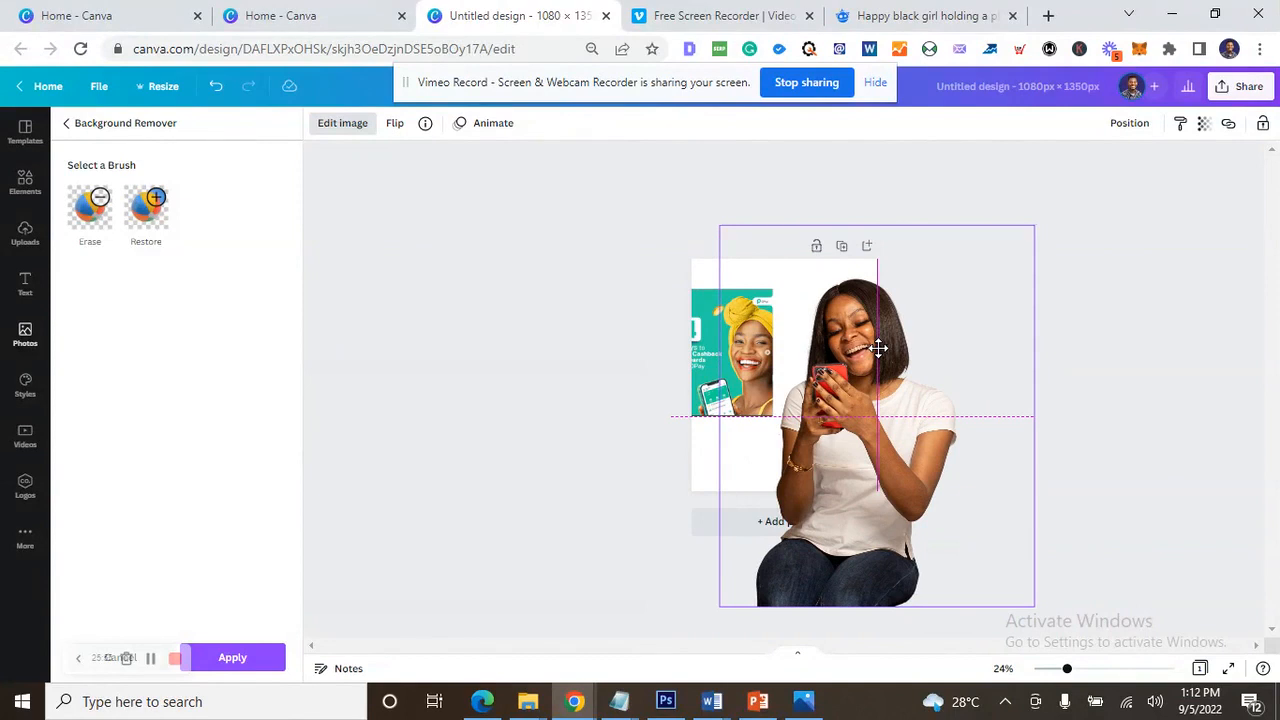
left_click_drag(878, 348, 878, 348)
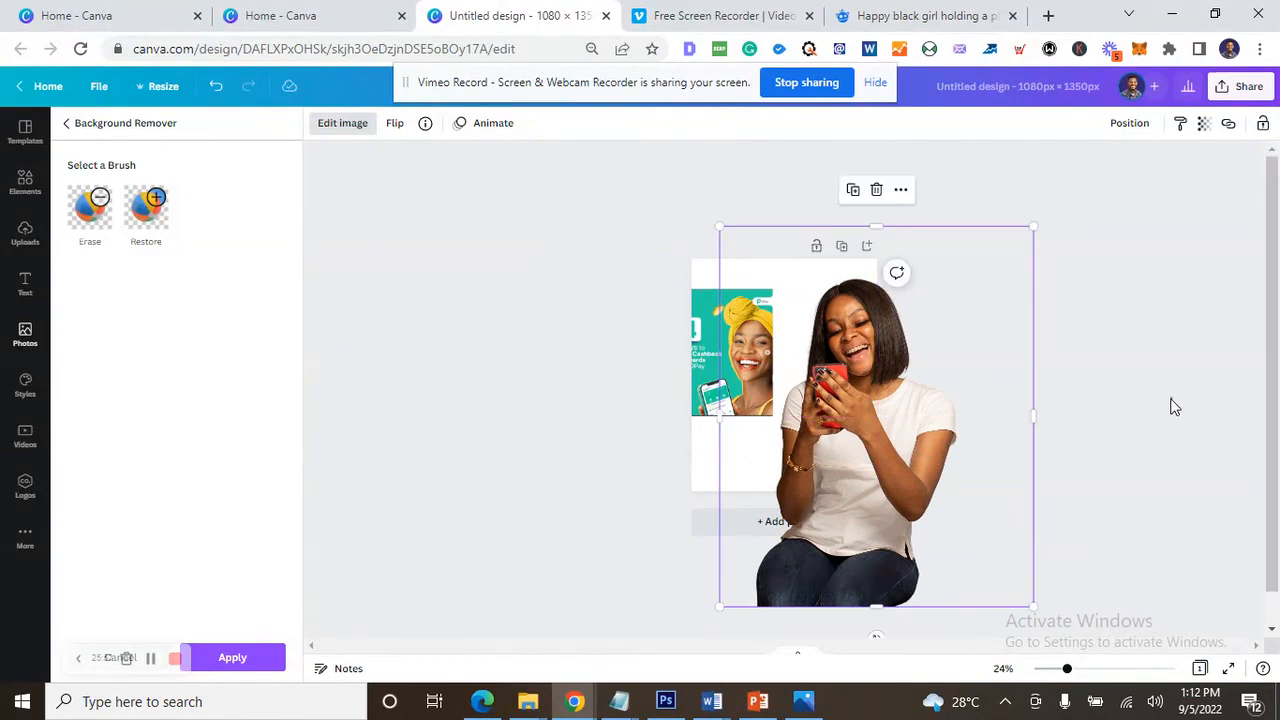
left_click(1175, 407)
scroll(1030, 401, "up", 2)
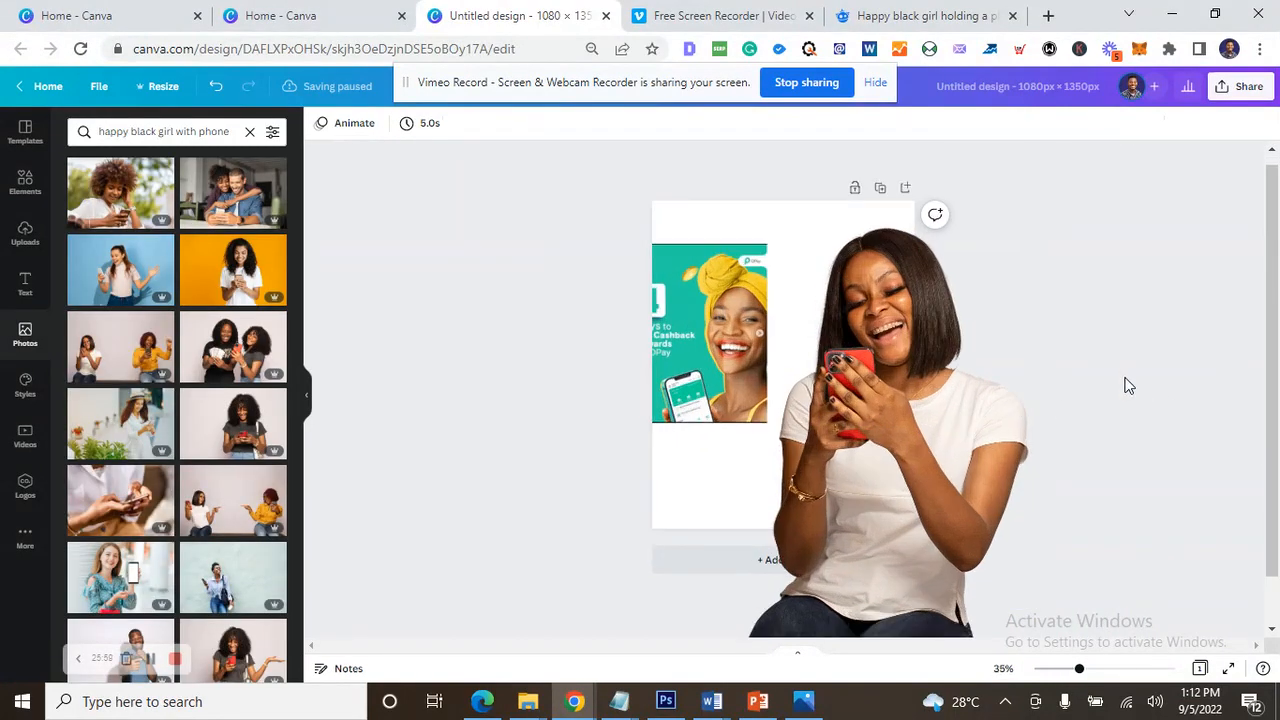
left_click(895, 437)
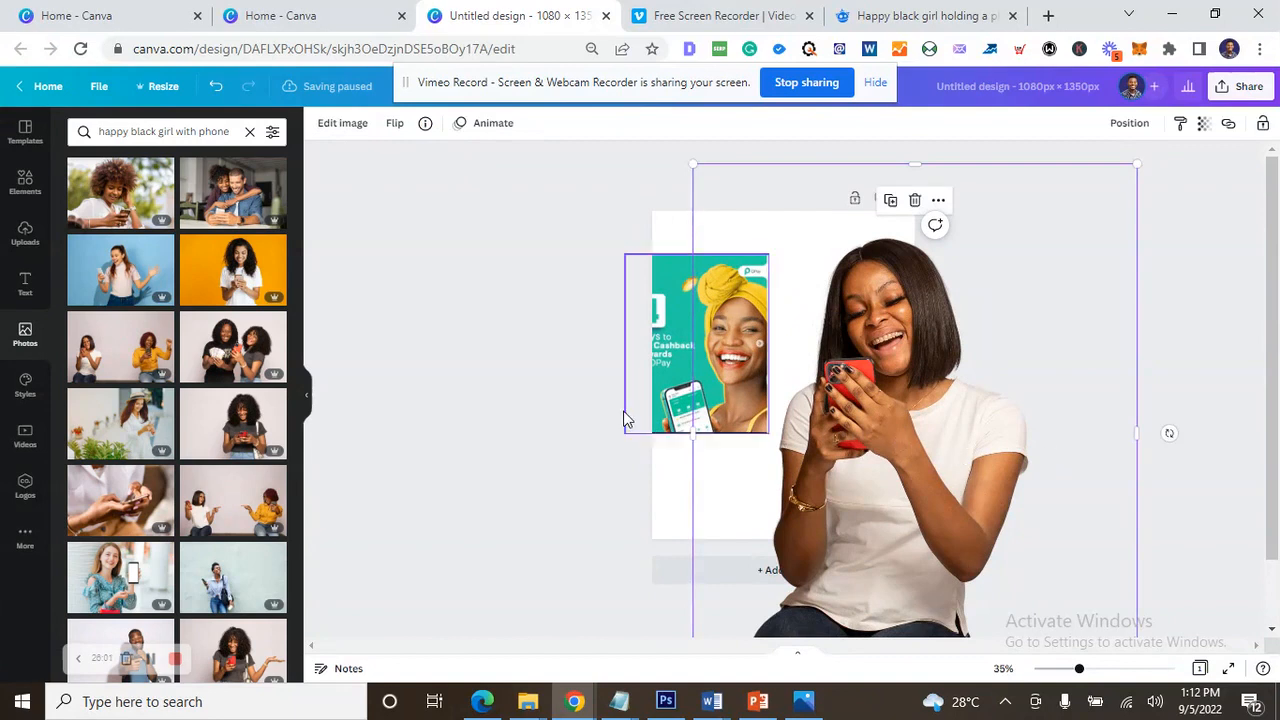
left_click(560, 428)
left_click(845, 462)
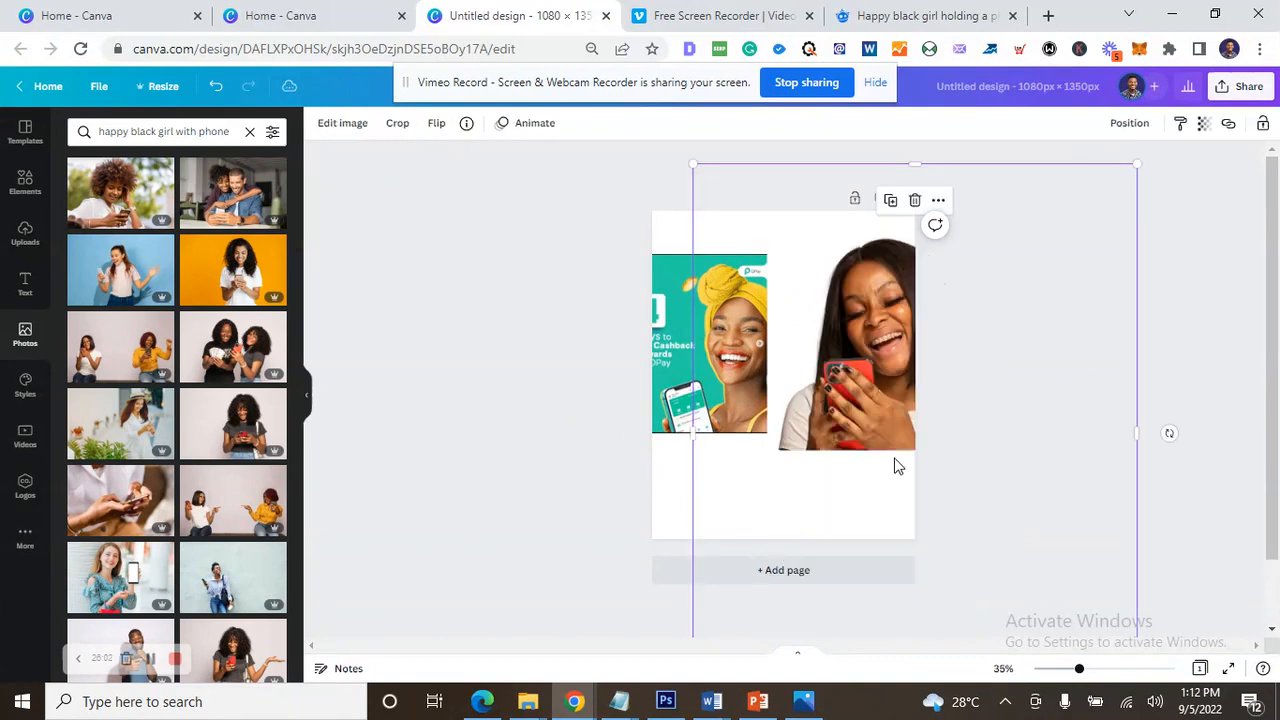
left_click(1230, 336)
- Move the OPay reference slide right and up so its heading and left edge lie on the page
left_click_drag(709, 293, 785, 270)
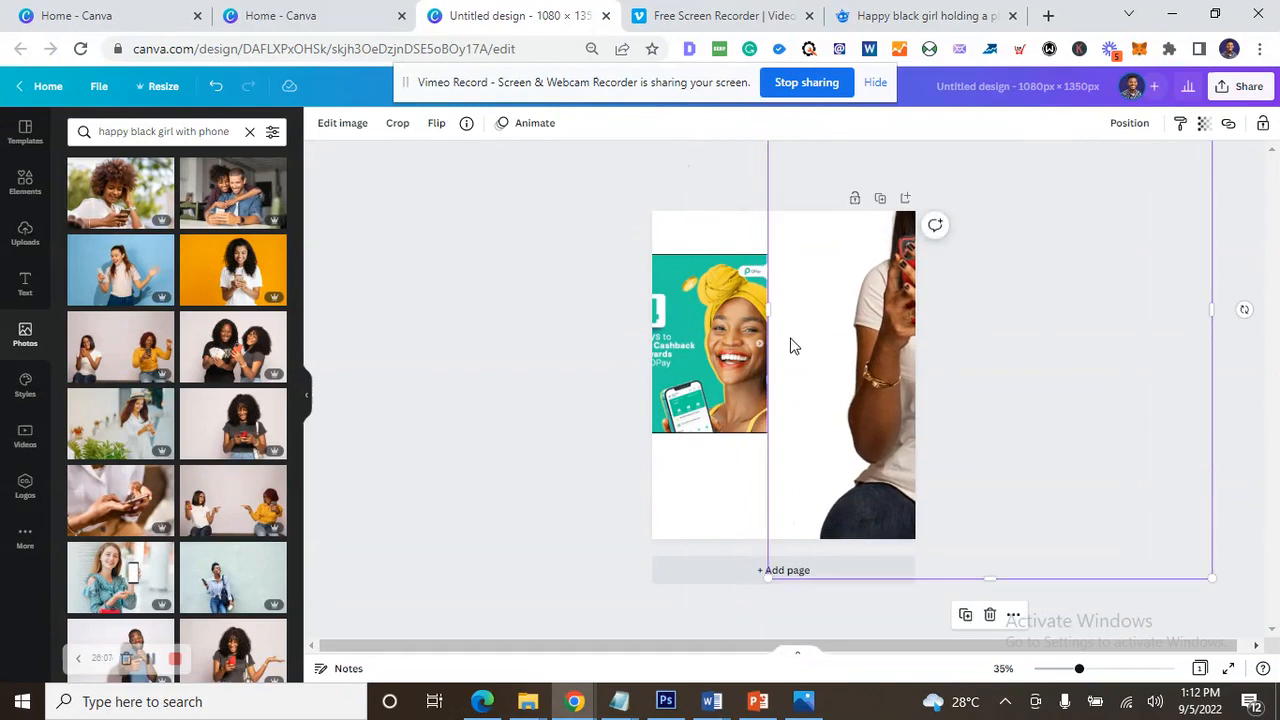
key("ctrl+z")
left_click(521, 392)
left_click_drag(672, 362, 708, 286)
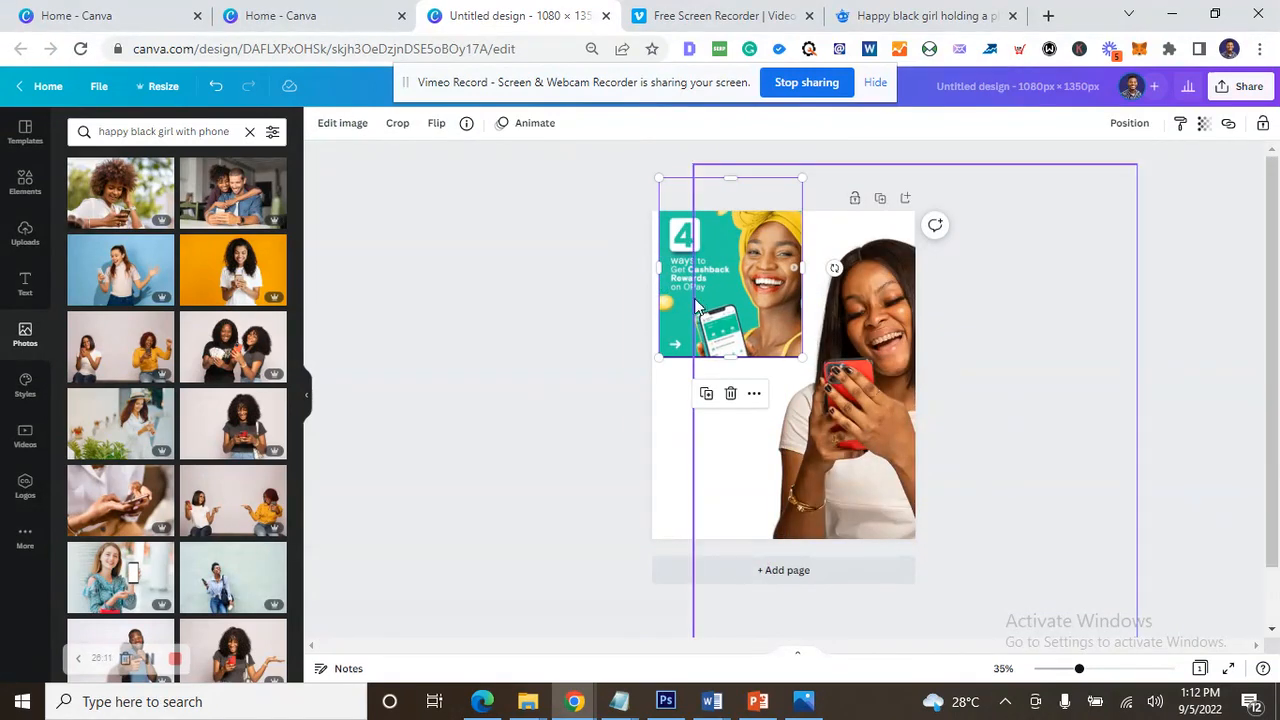
- Add a square shape below the reference slide and fill it with the slide's teal green
left_click(23, 240)
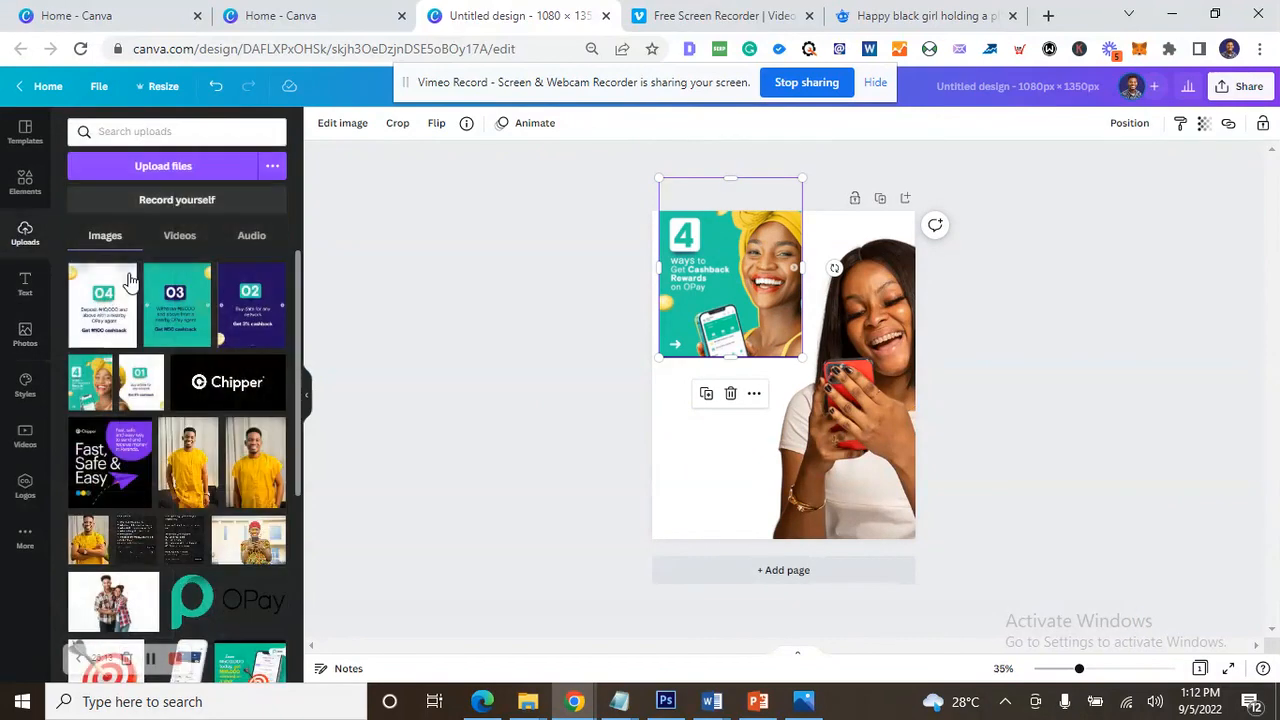
left_click(24, 180)
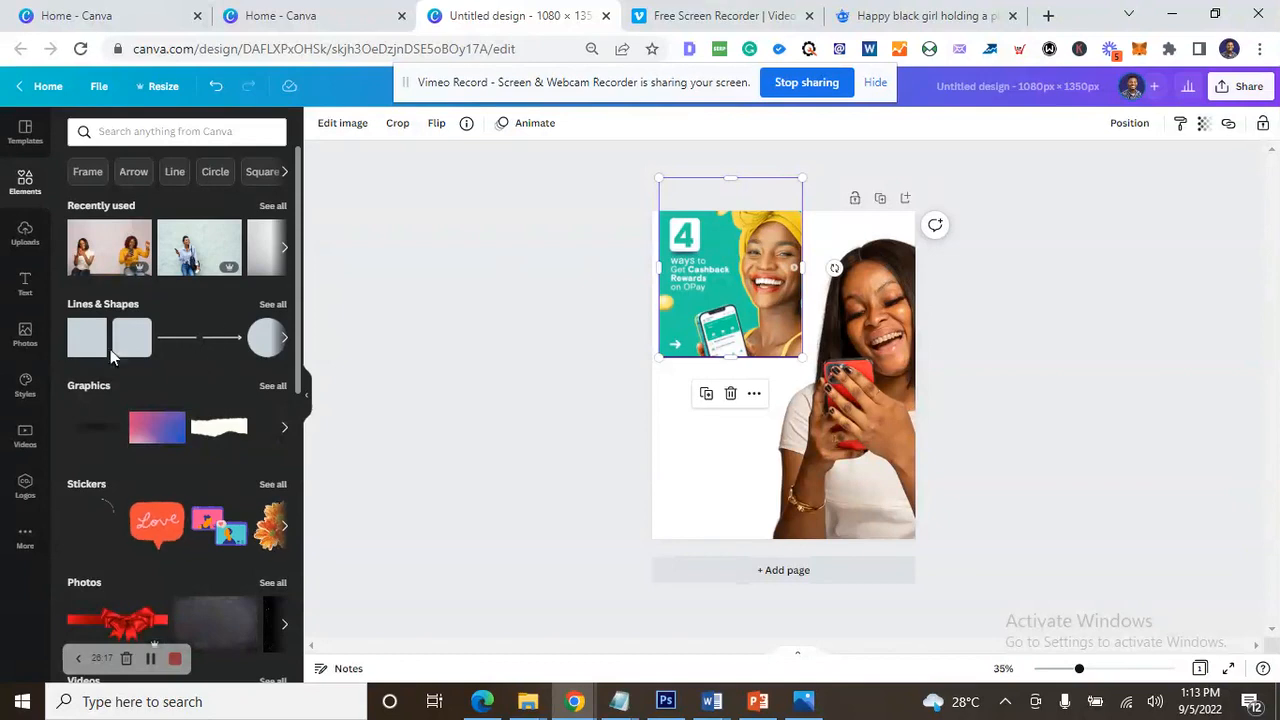
left_click(94, 329)
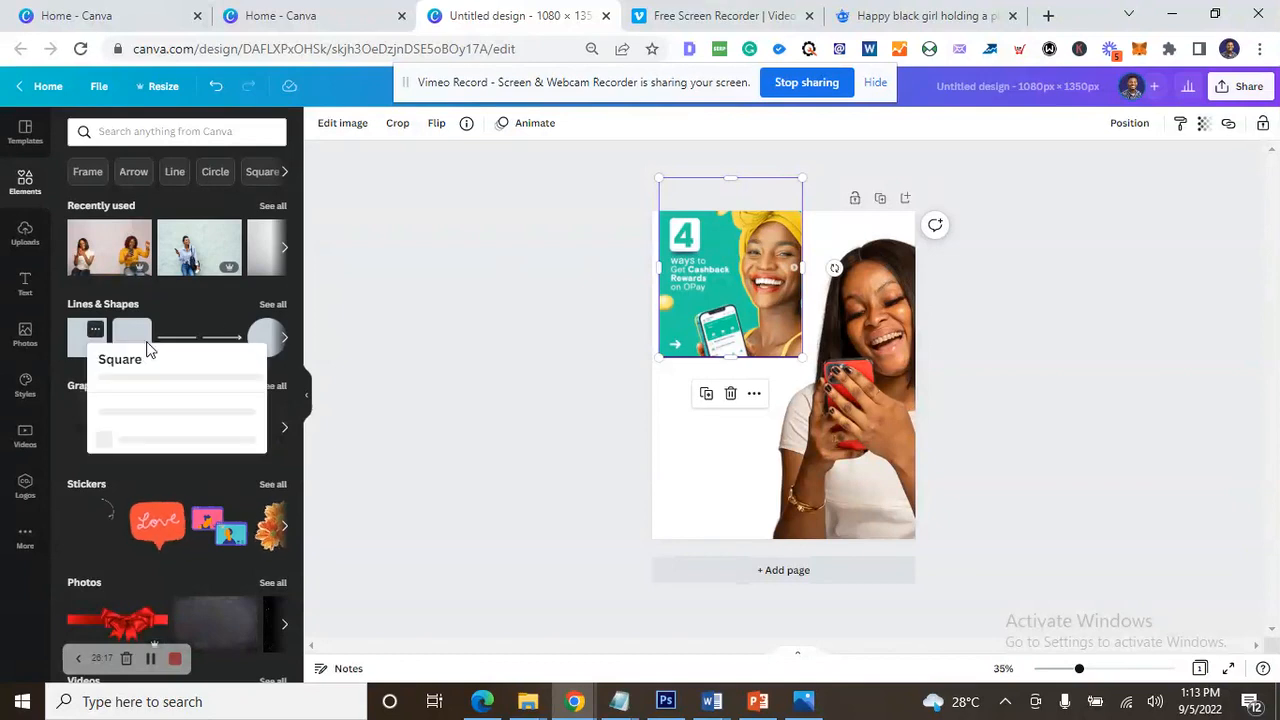
left_click(70, 355)
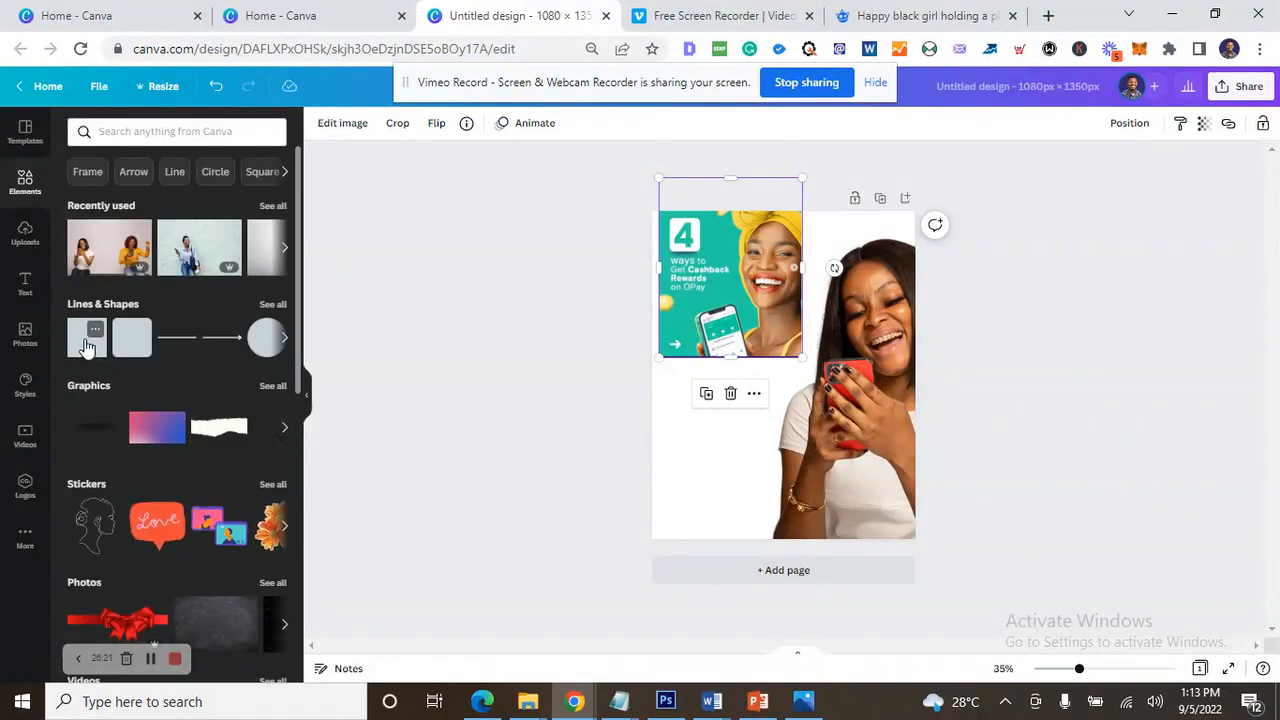
left_click(87, 346)
left_click_drag(773, 388, 691, 411)
- Undo the accidental move of the cut-out woman and delete the OPay reference slide from the page
left_click_drag(704, 290, 768, 312)
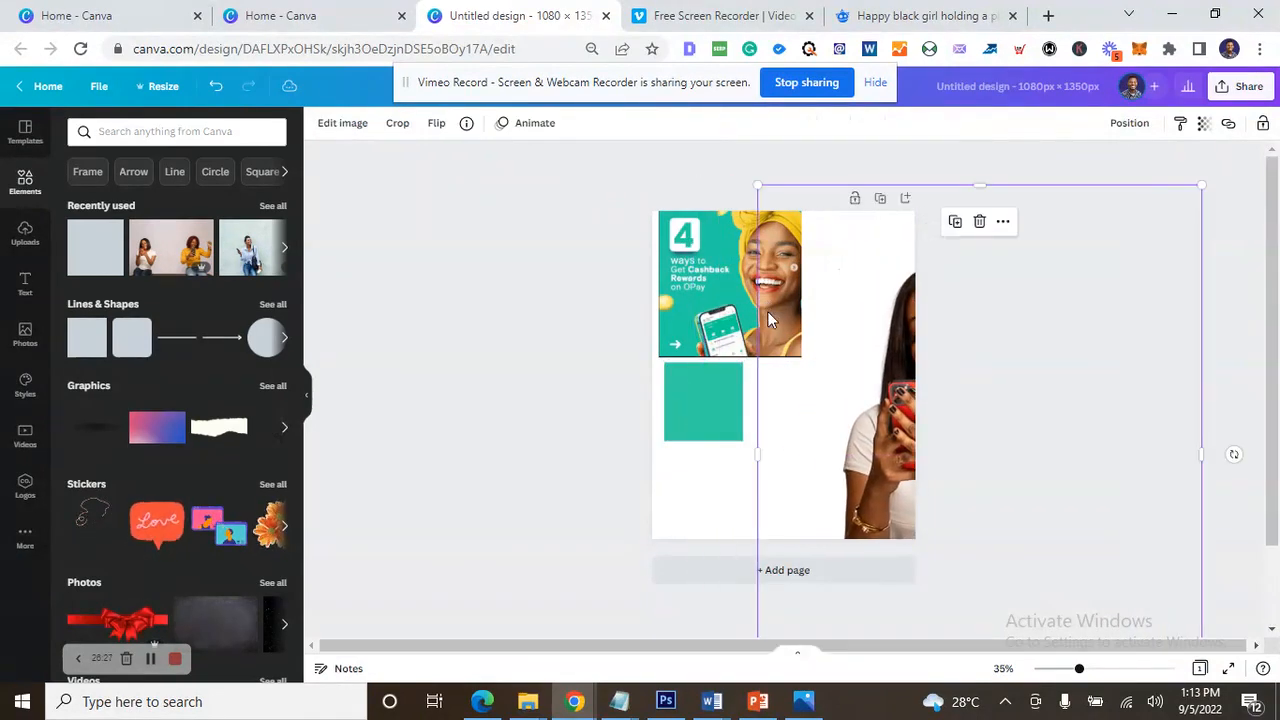
key("ctrl+z")
left_click(676, 285)
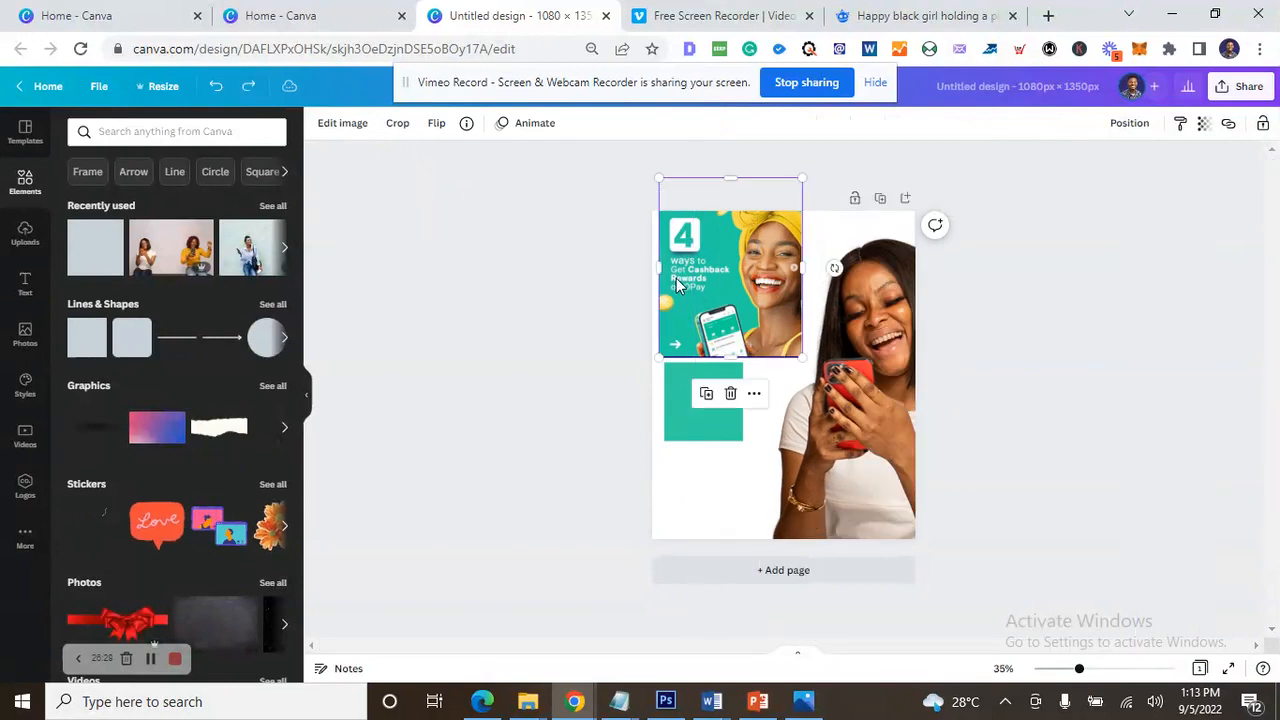
key("Delete")
- Stretch the teal square over the whole page and send it backward behind the cut-out woman
left_click(705, 407)
left_click_drag(705, 407, 921, 548)
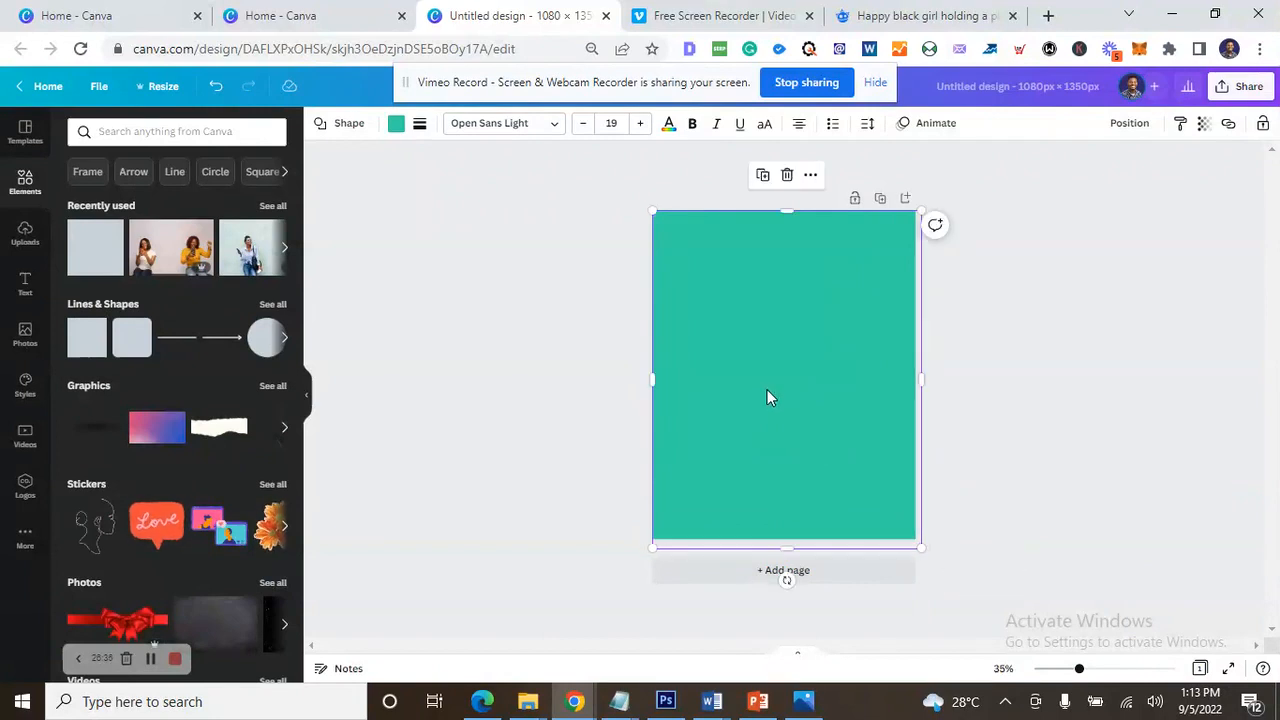
right_click(767, 390)
left_click(845, 486)
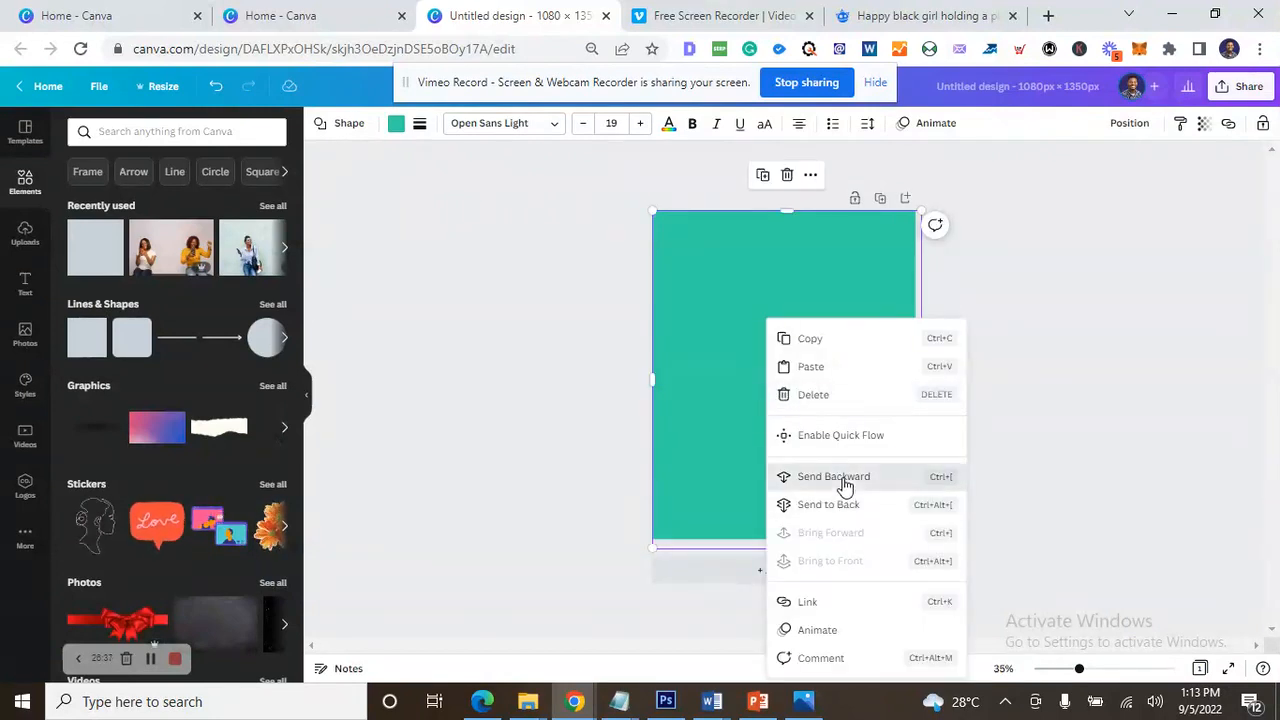
left_click(538, 421)
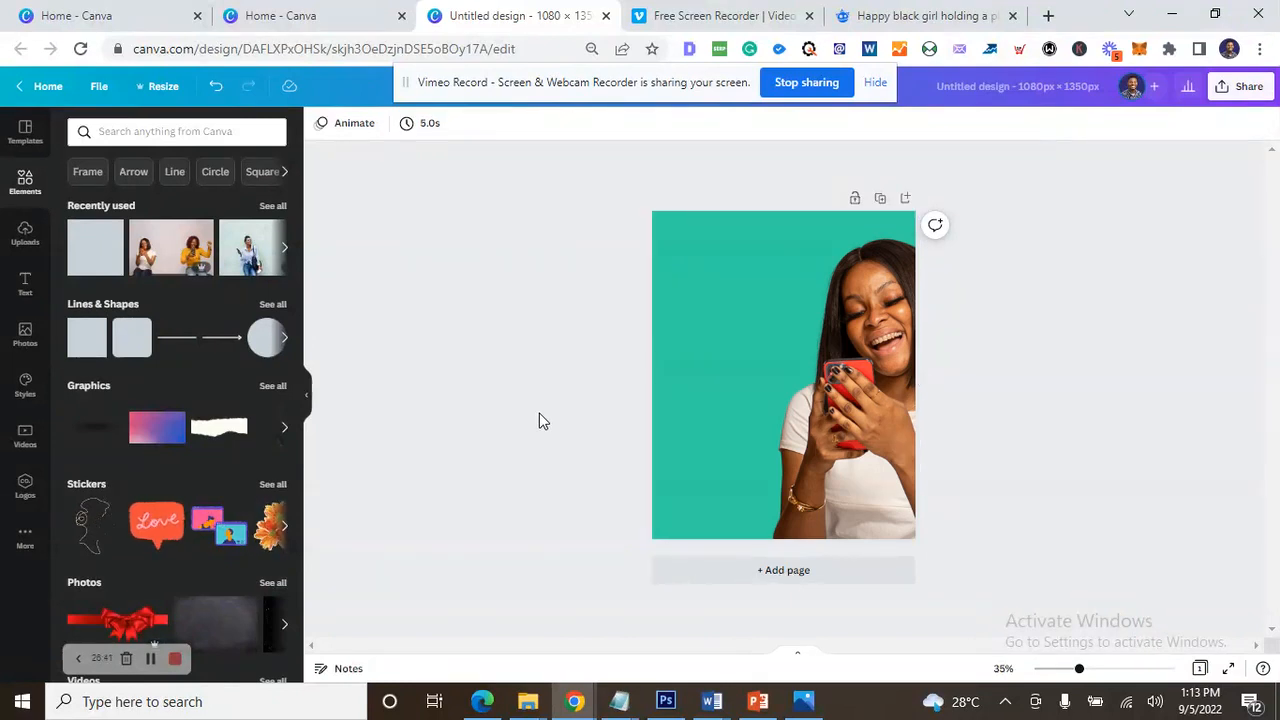
- Switch to the Photos viewer and examine the sample carousel slides, ending with the OPay cover slide 1.PNG
left_click(24, 237)
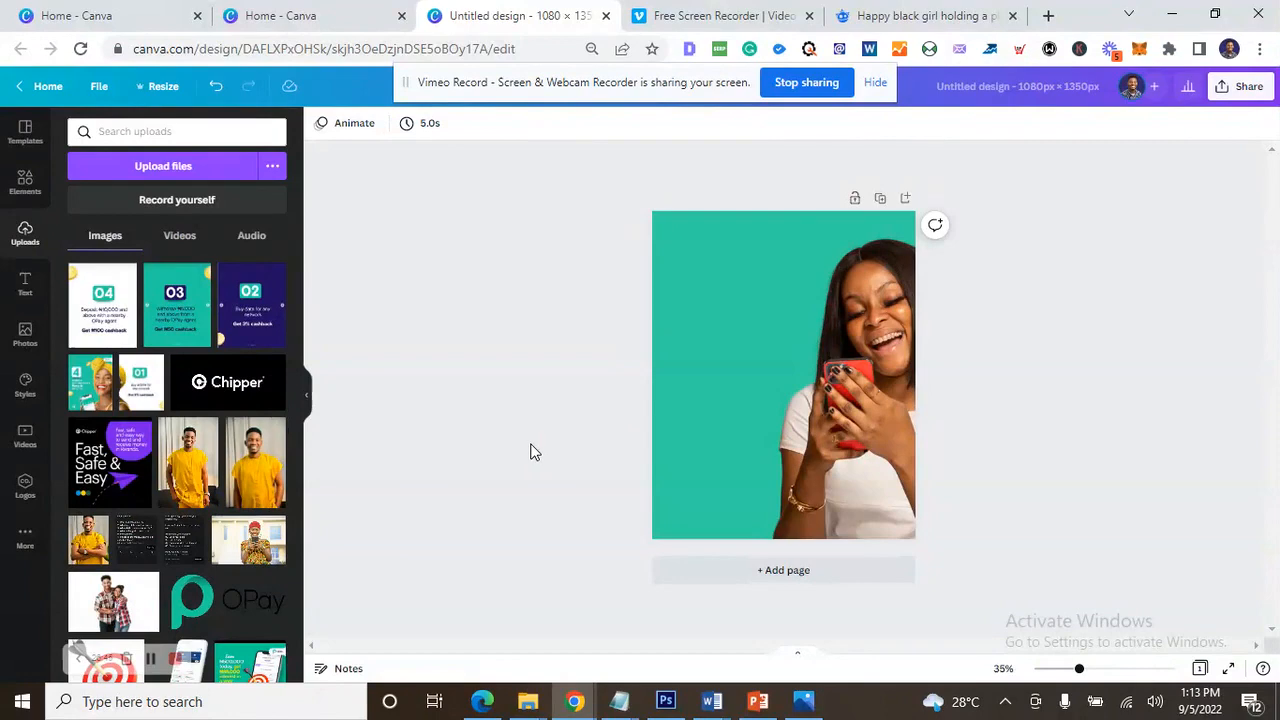
left_click(800, 698)
key("Left")
key("Left")
key("Left")
key("Left")
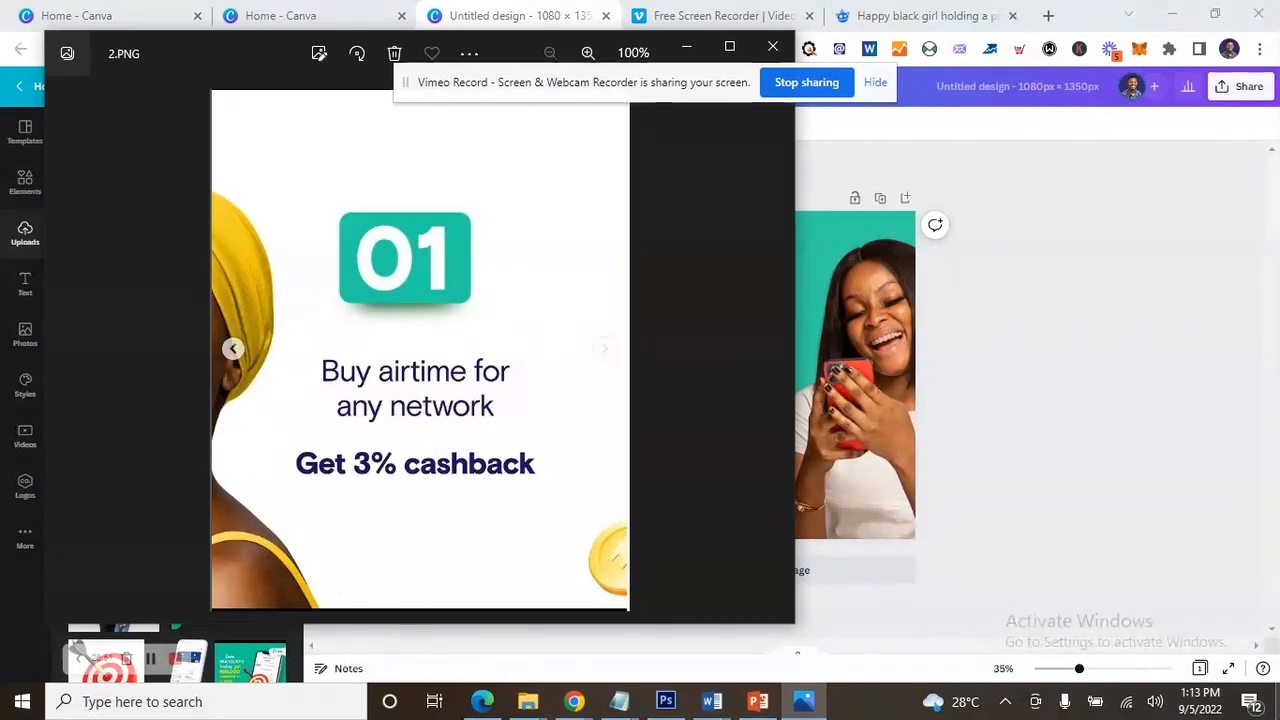
key("Left")
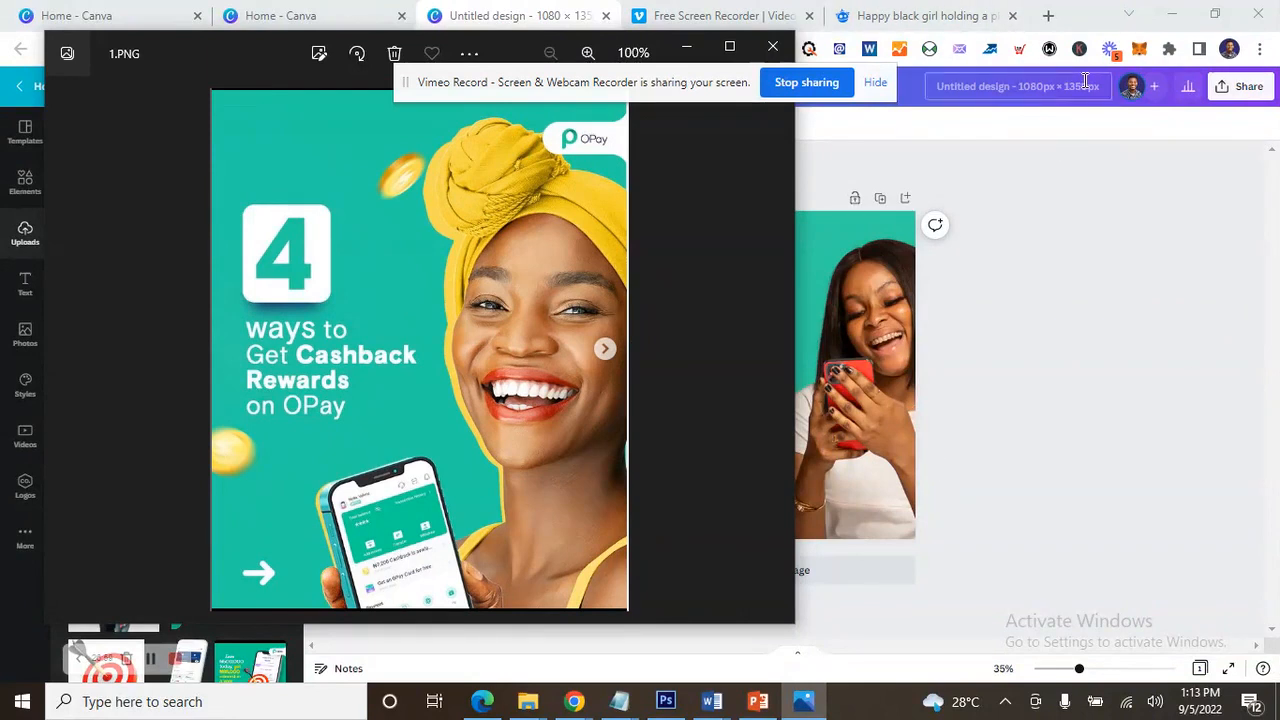
left_click(686, 52)
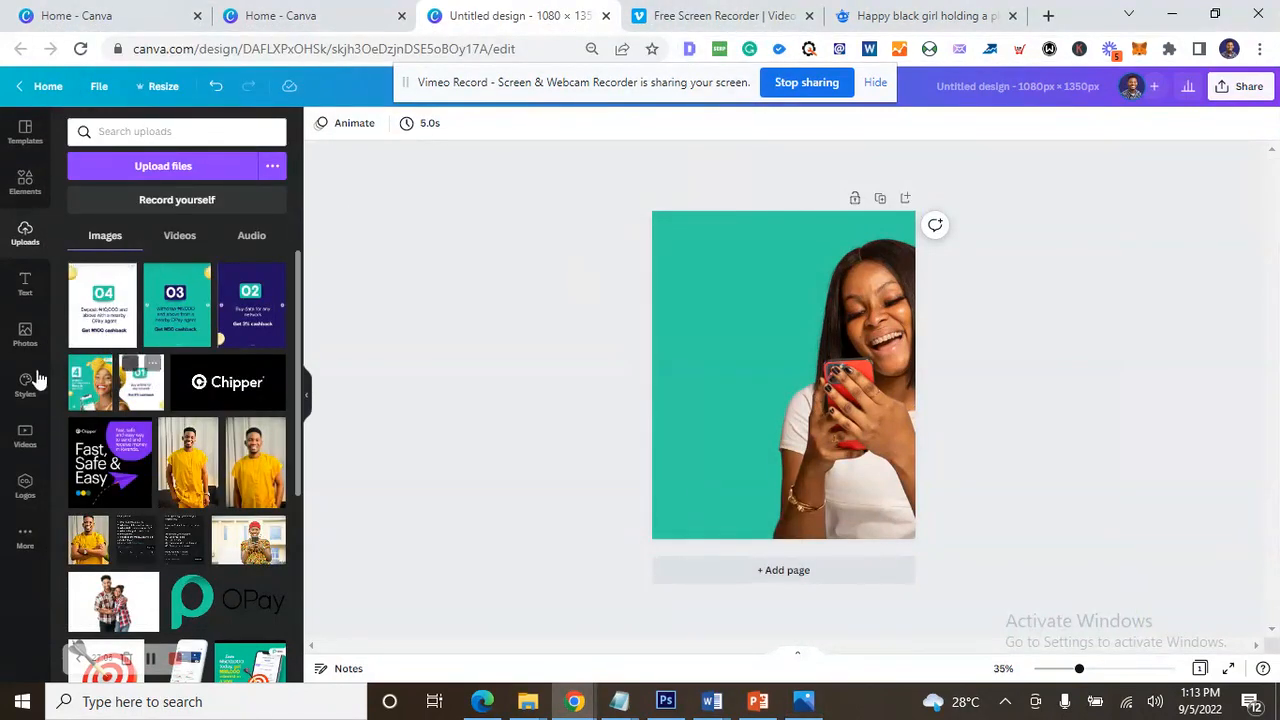
left_click(803, 701)
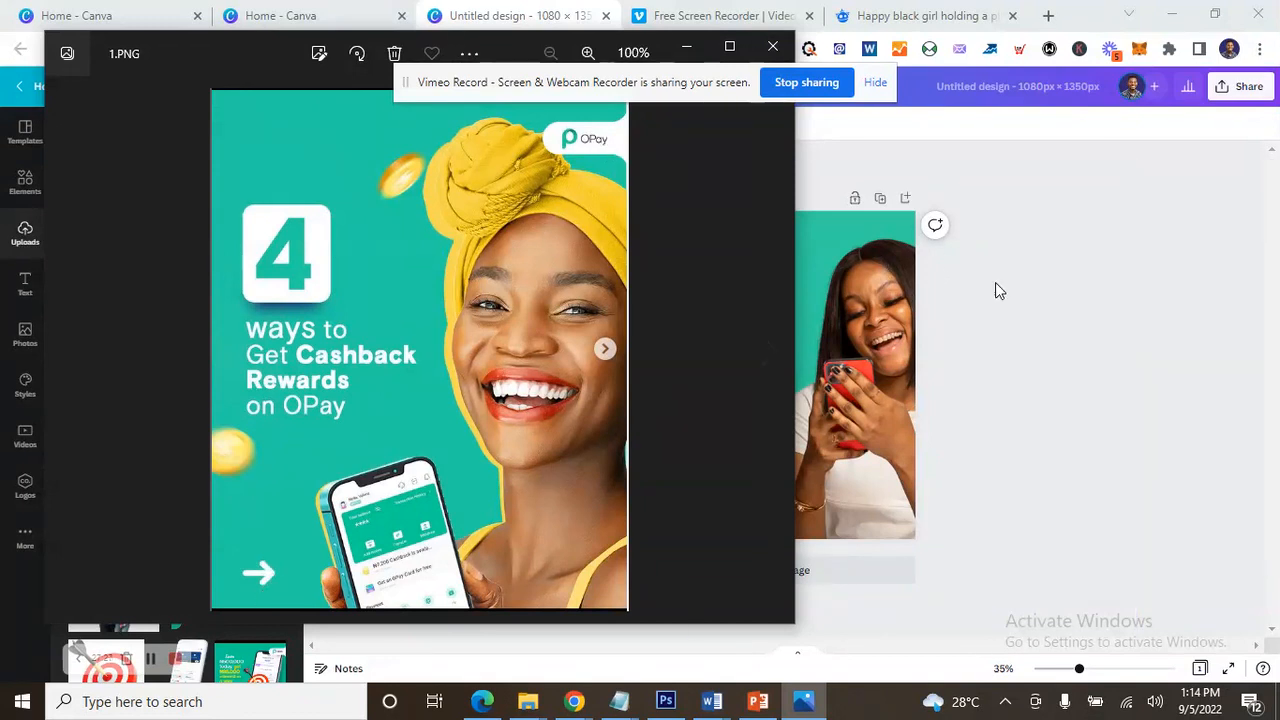
left_click(1080, 284)
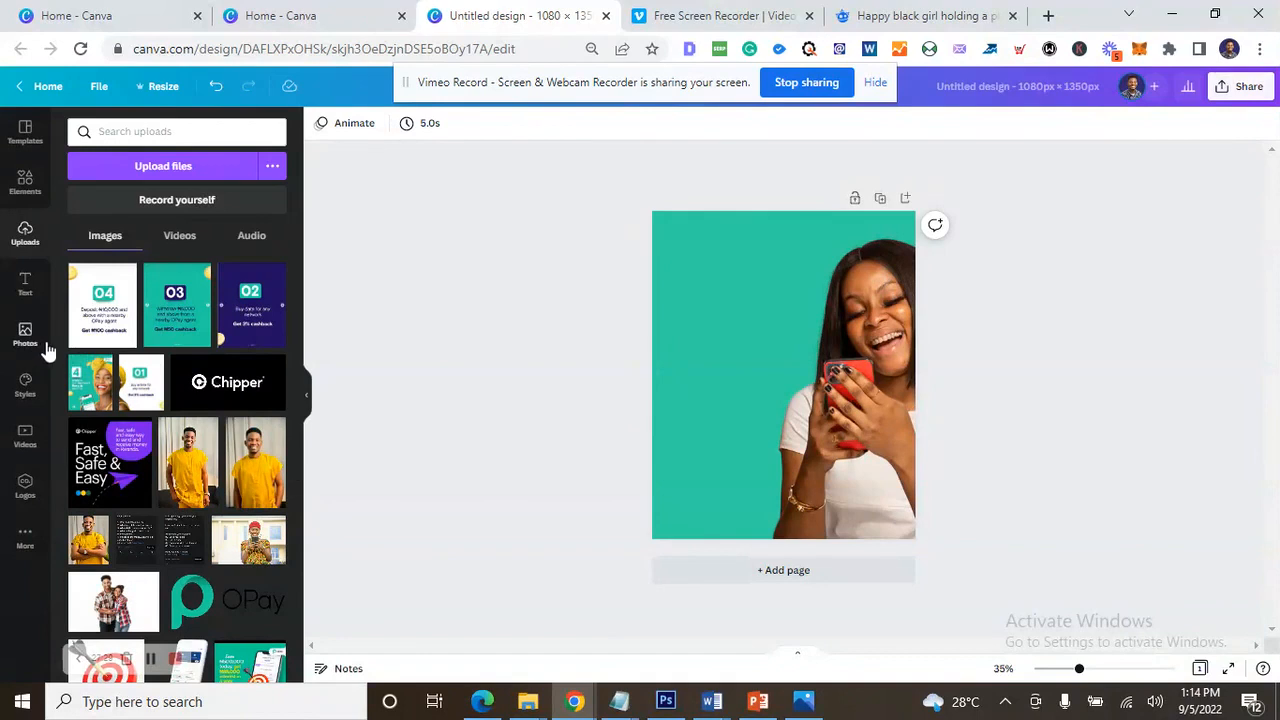
- Add a rounded square near the page's upper left, adjust its size and fill it with white
left_click(25, 183)
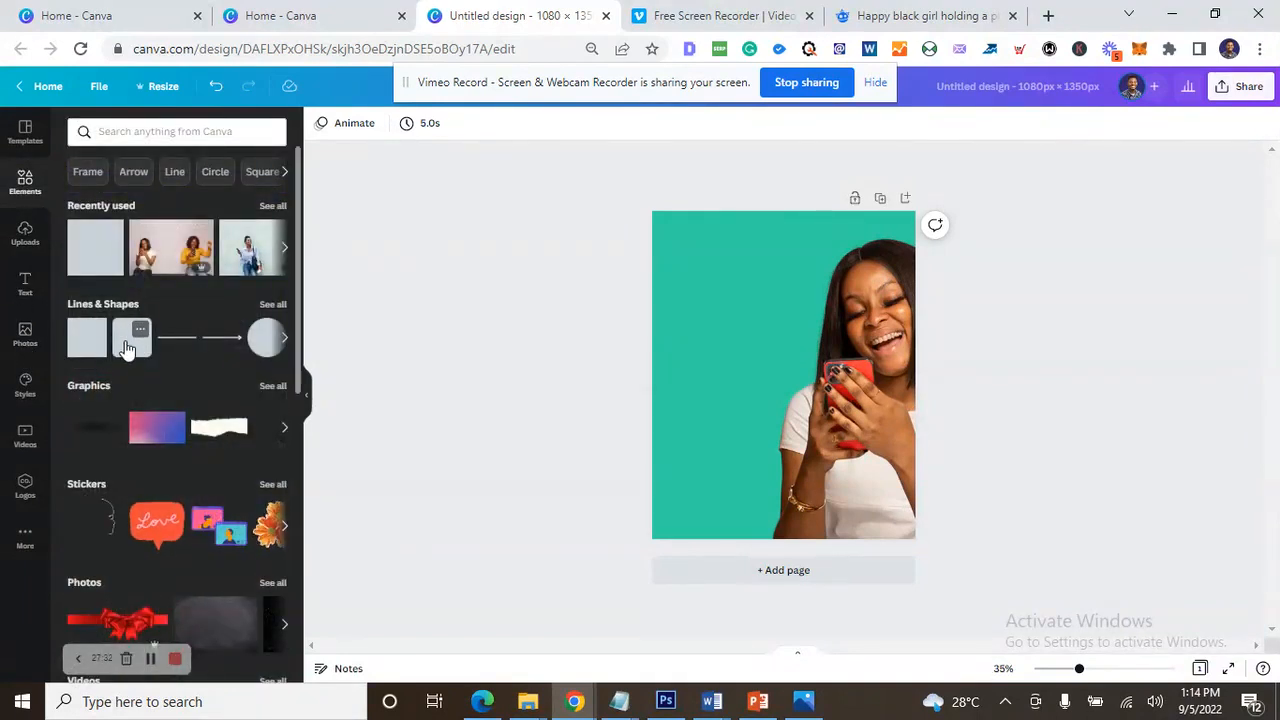
left_click(127, 345)
left_click_drag(778, 342, 735, 284)
left_click_drag(760, 338, 751, 341)
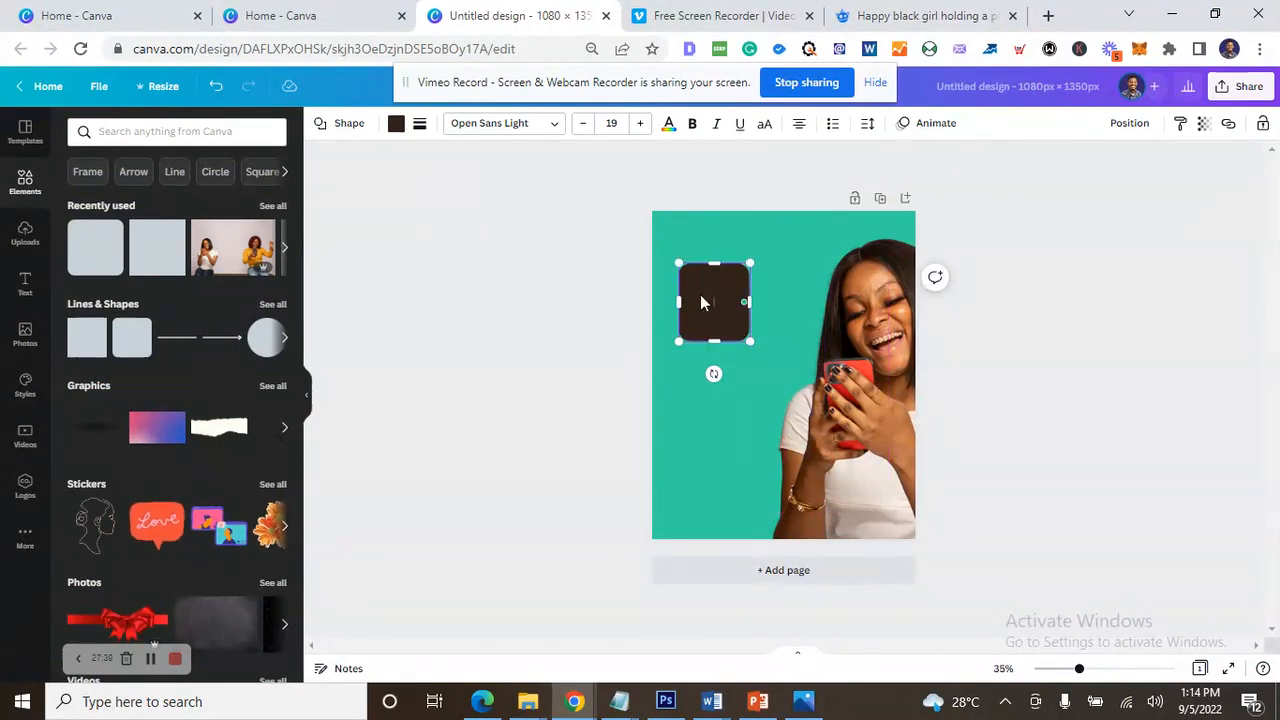
left_click(396, 123)
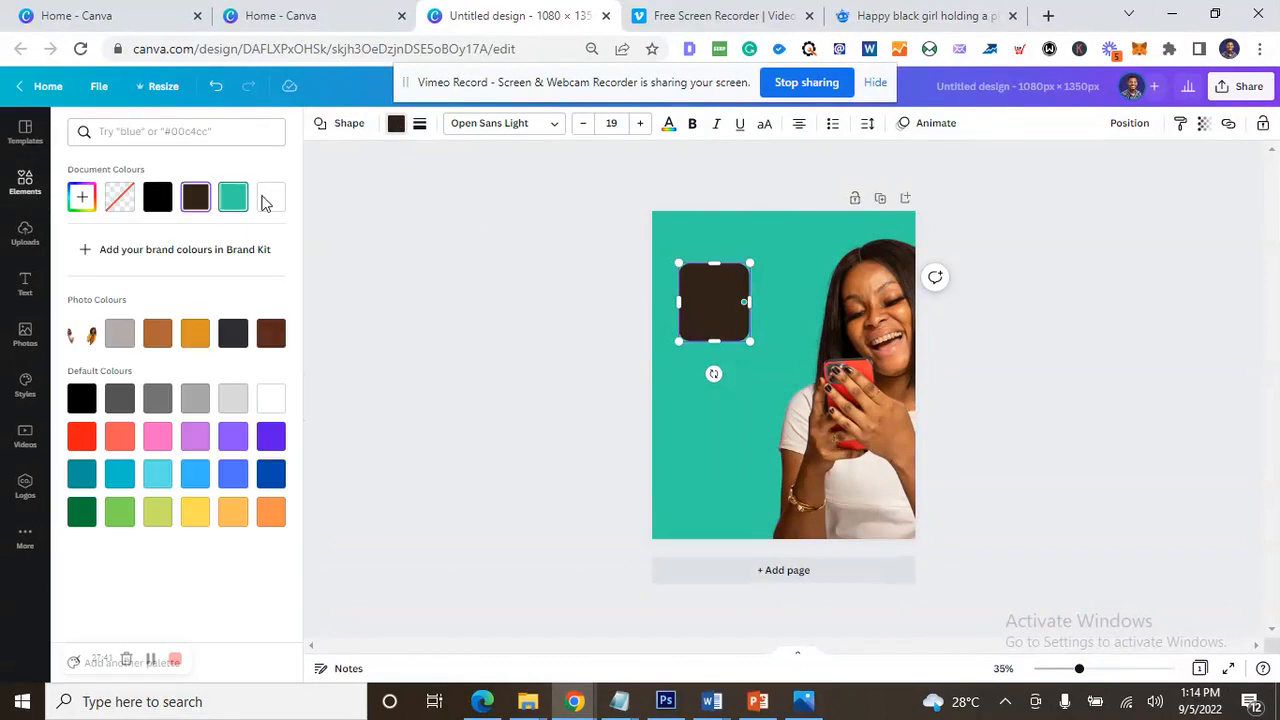
left_click(271, 198)
left_click(712, 334)
left_click(1016, 364)
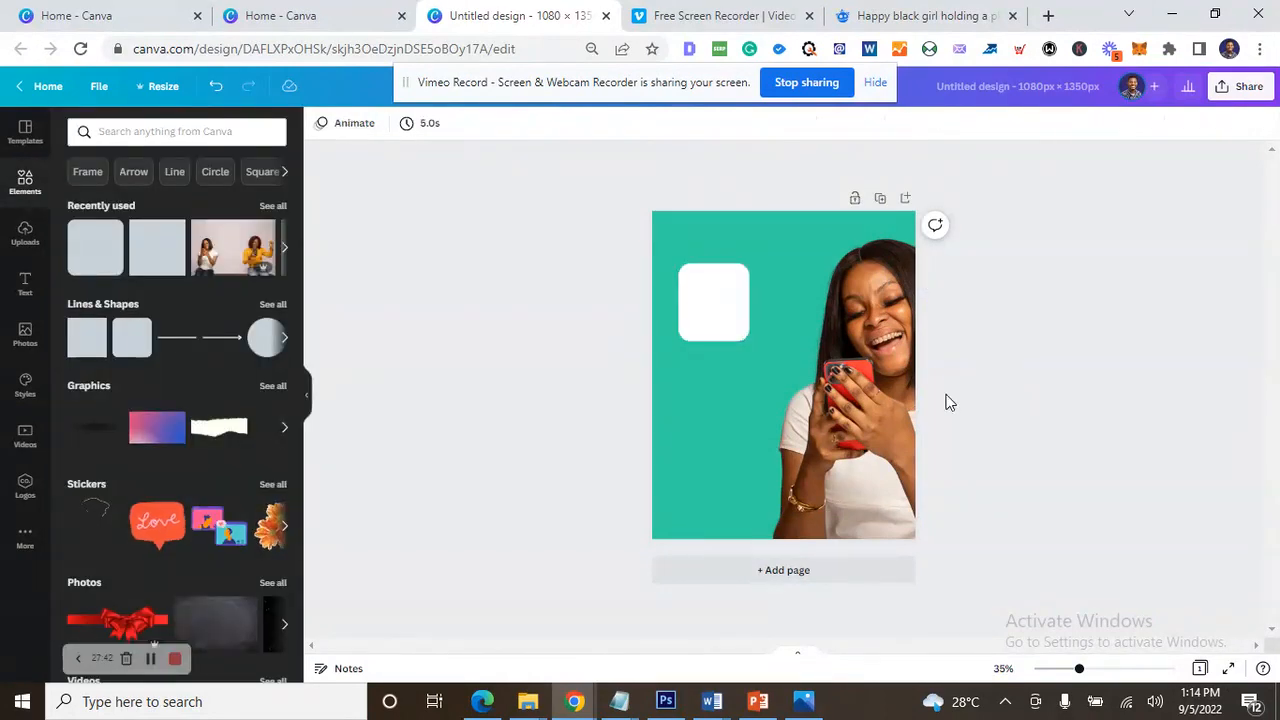
- Check the OPay cover slide in the Photos viewer and move the white rounded square slightly up the page
left_click(809, 709)
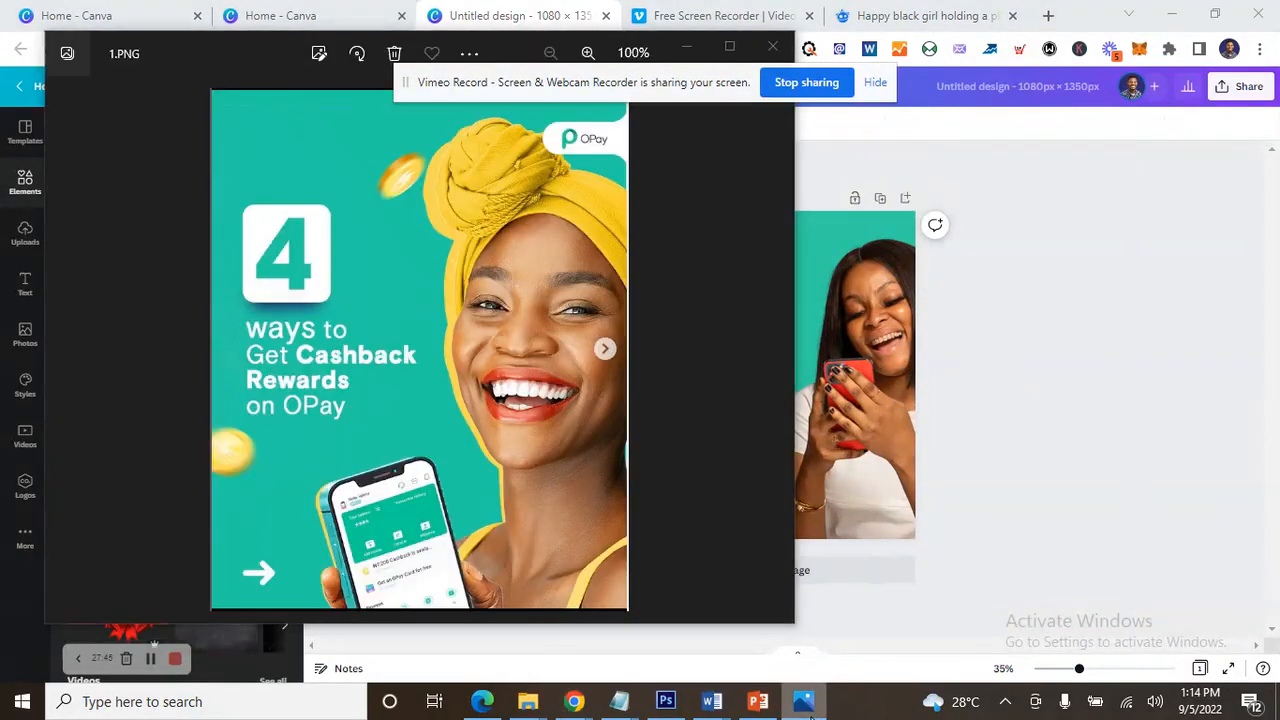
left_click(806, 705)
left_click(699, 311)
left_click_drag(699, 309, 700, 298)
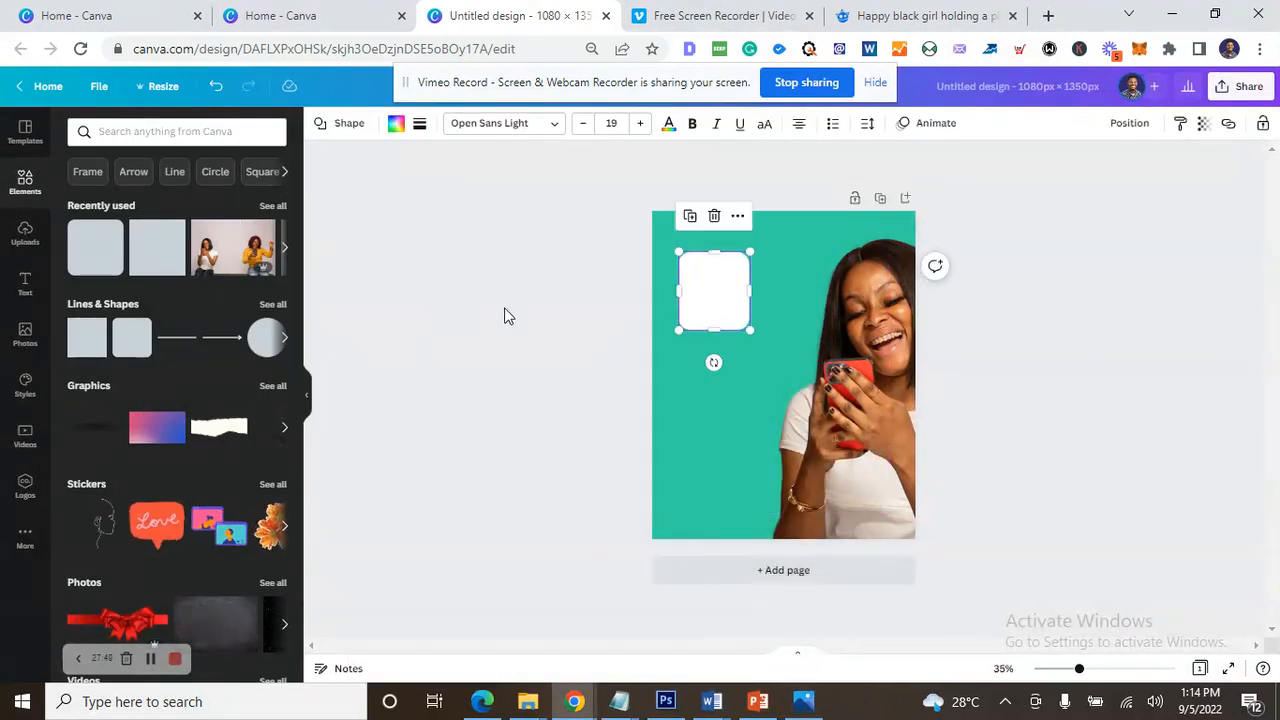
left_click(540, 286)
- Look through the shape and animation options available for the white rounded square
left_click(700, 282)
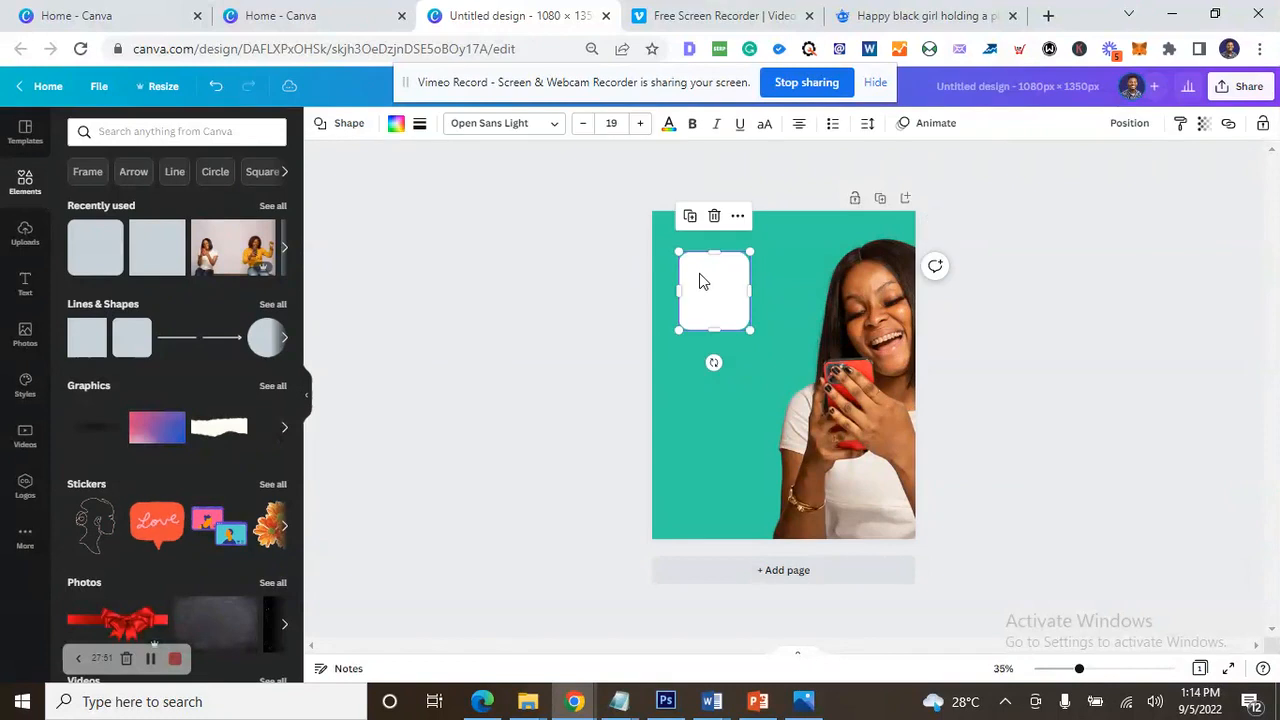
left_click(338, 127)
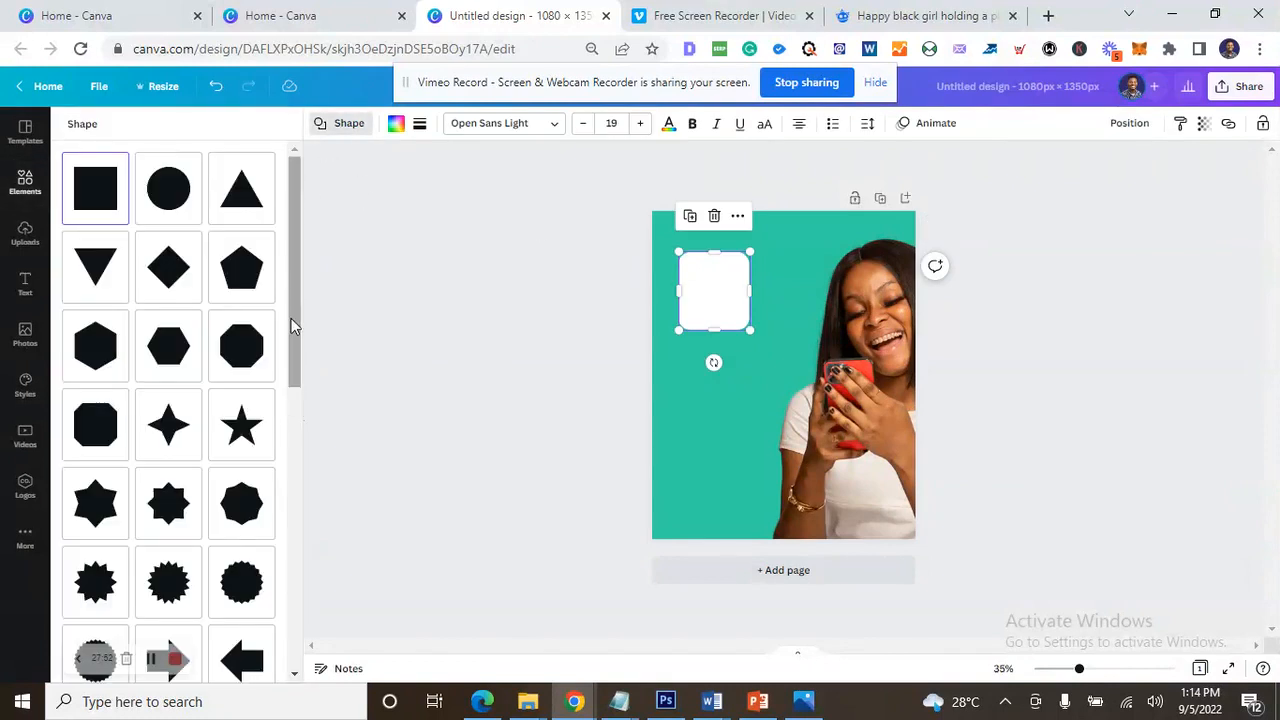
scroll(291, 325, "down", 7)
left_click(470, 272)
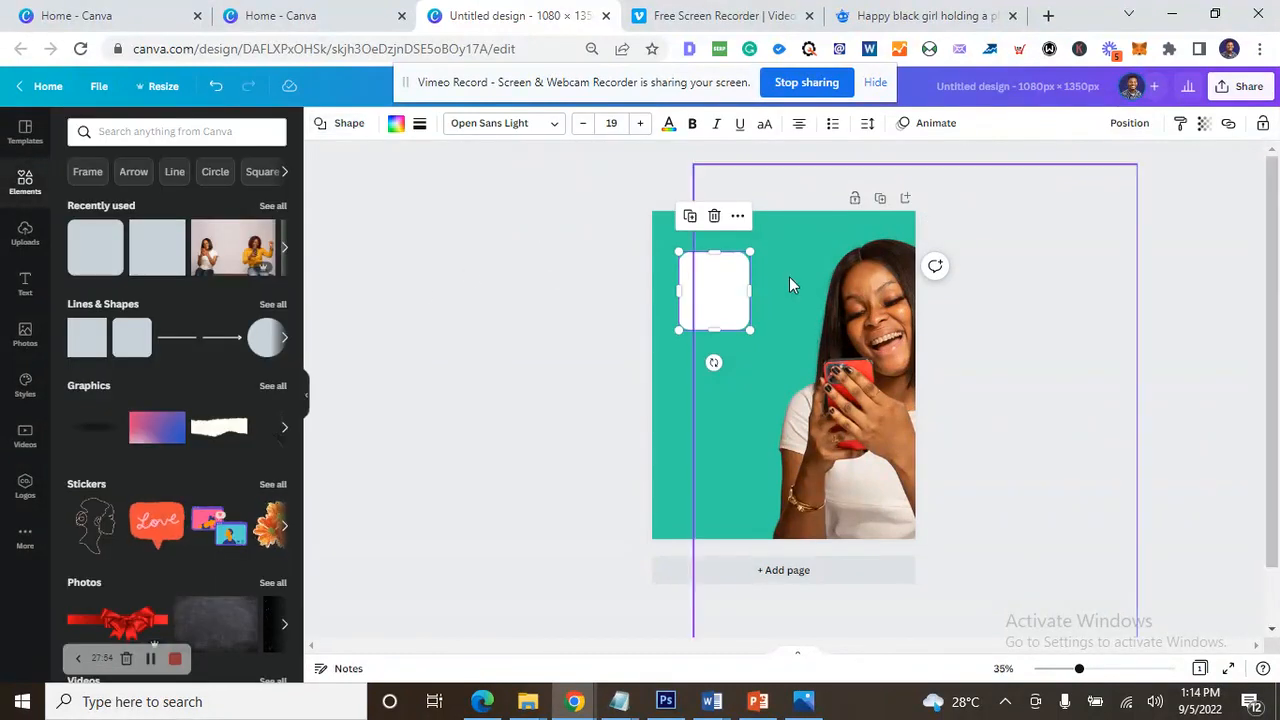
double_click(720, 290)
left_click(930, 126)
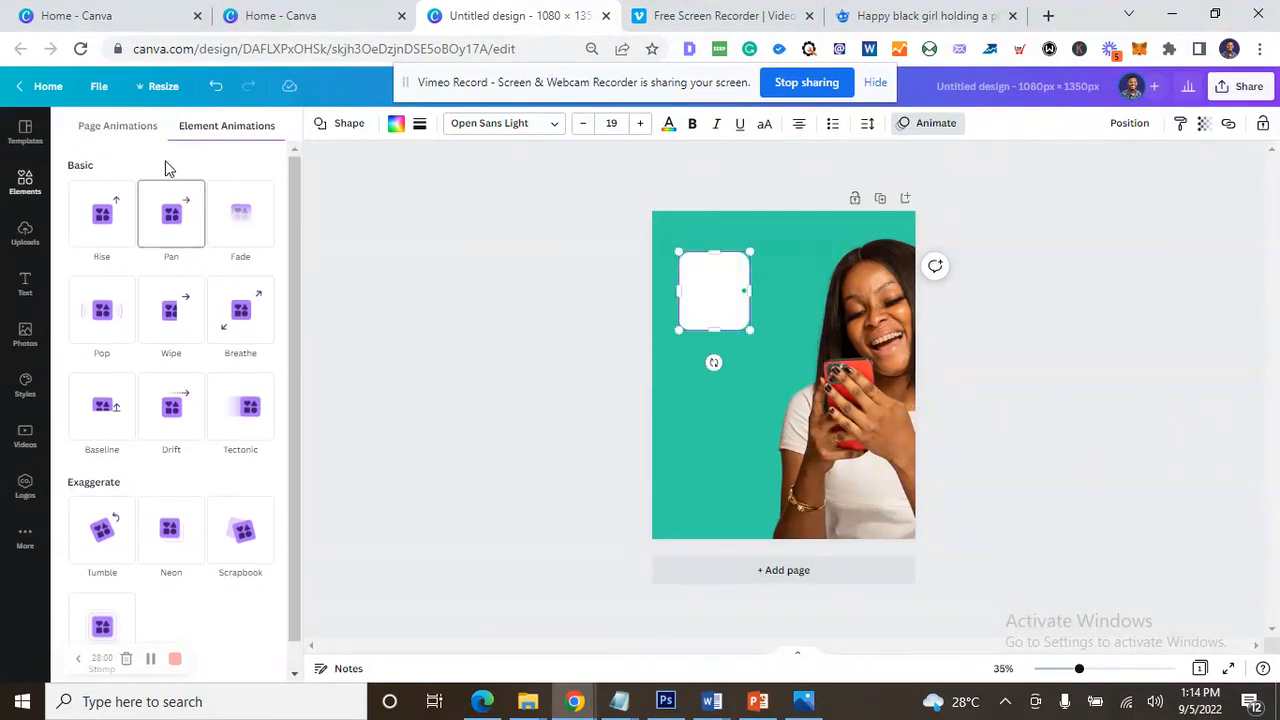
left_click(511, 263)
left_click(733, 320)
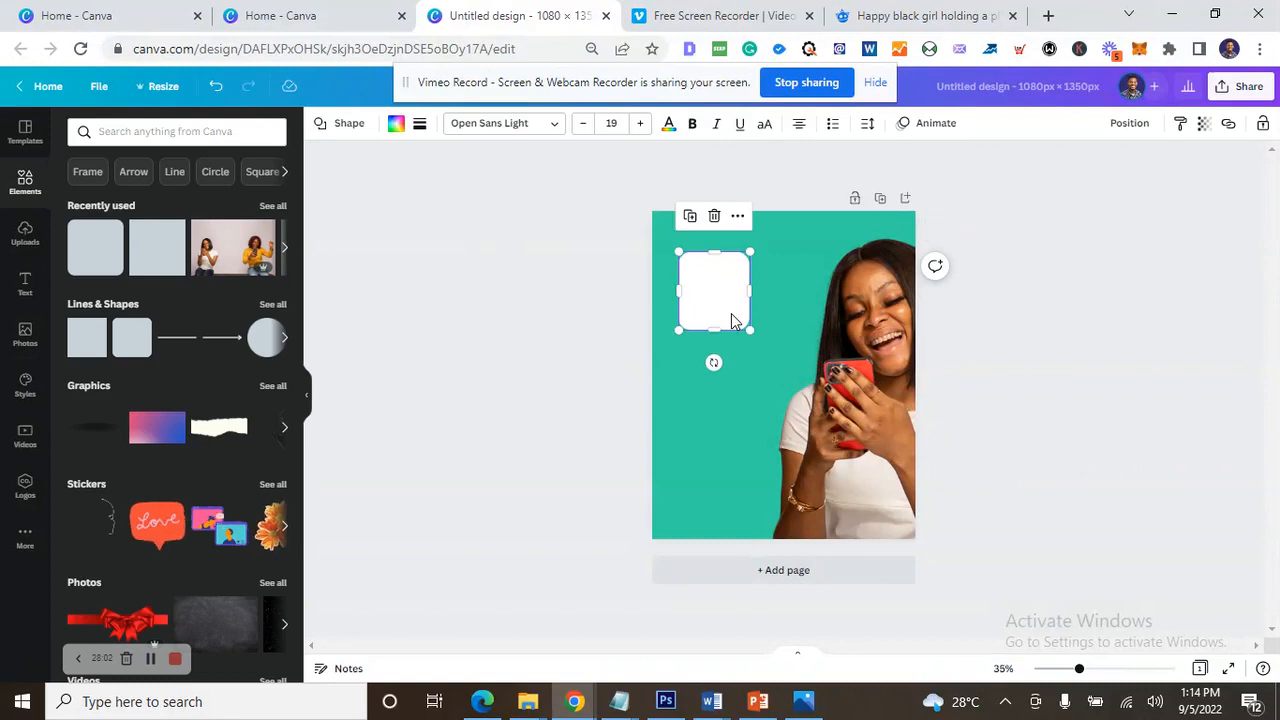
left_click(349, 124)
scroll(209, 423, "down", 6)
scroll(212, 415, "up", 6)
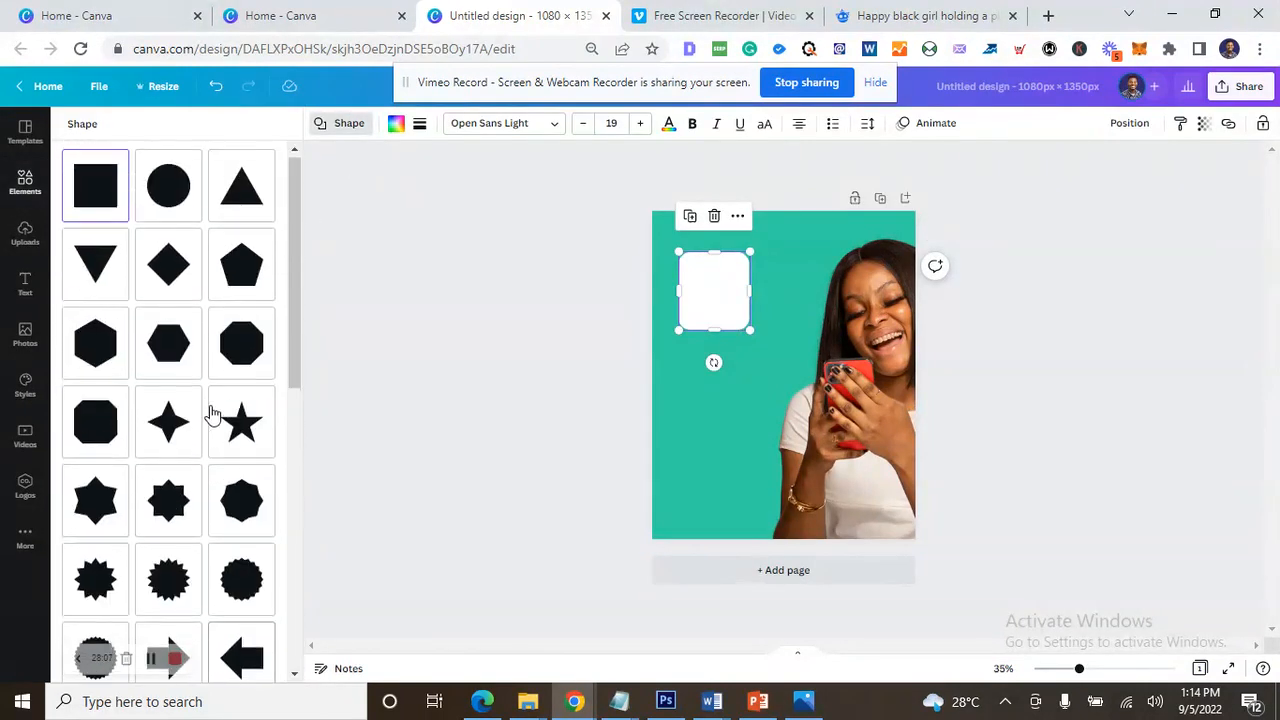
left_click(377, 371)
left_click(735, 299)
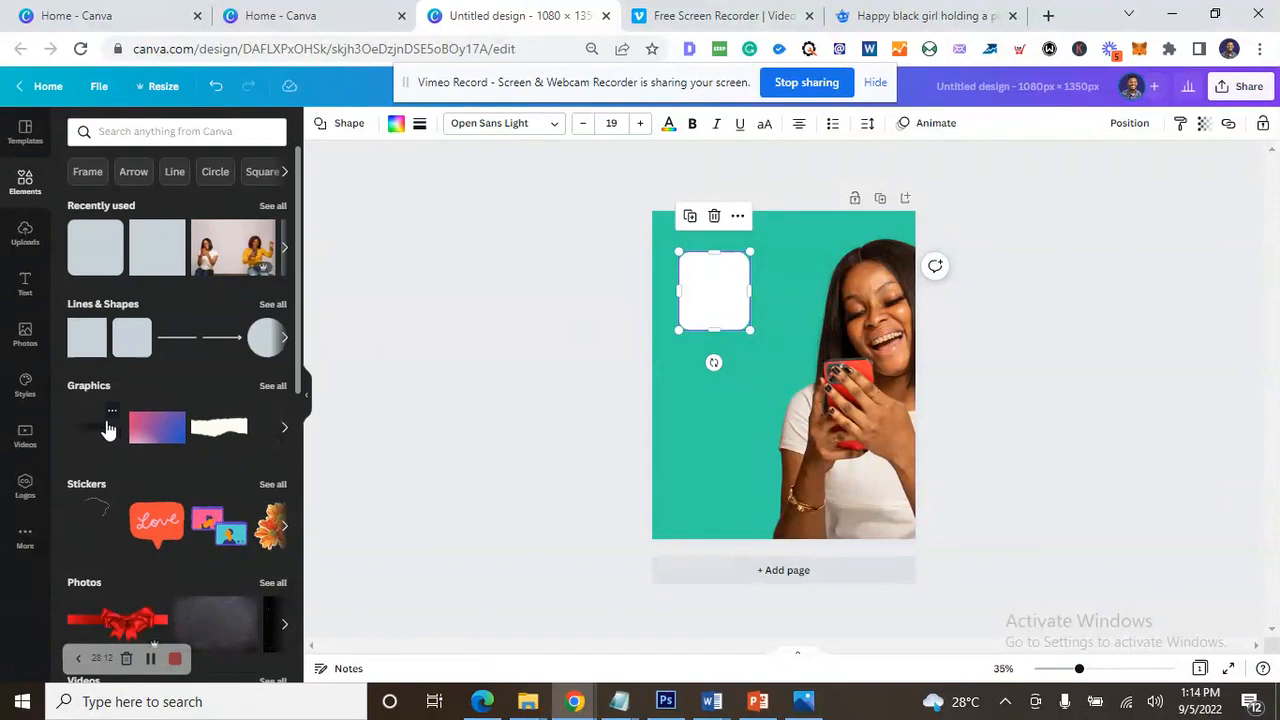
- Add the dark shadow graphic, shrink it to about the white square's size and place it over the square
left_click(110, 429)
left_click_drag(783, 354, 766, 237)
left_click_drag(884, 400, 736, 299)
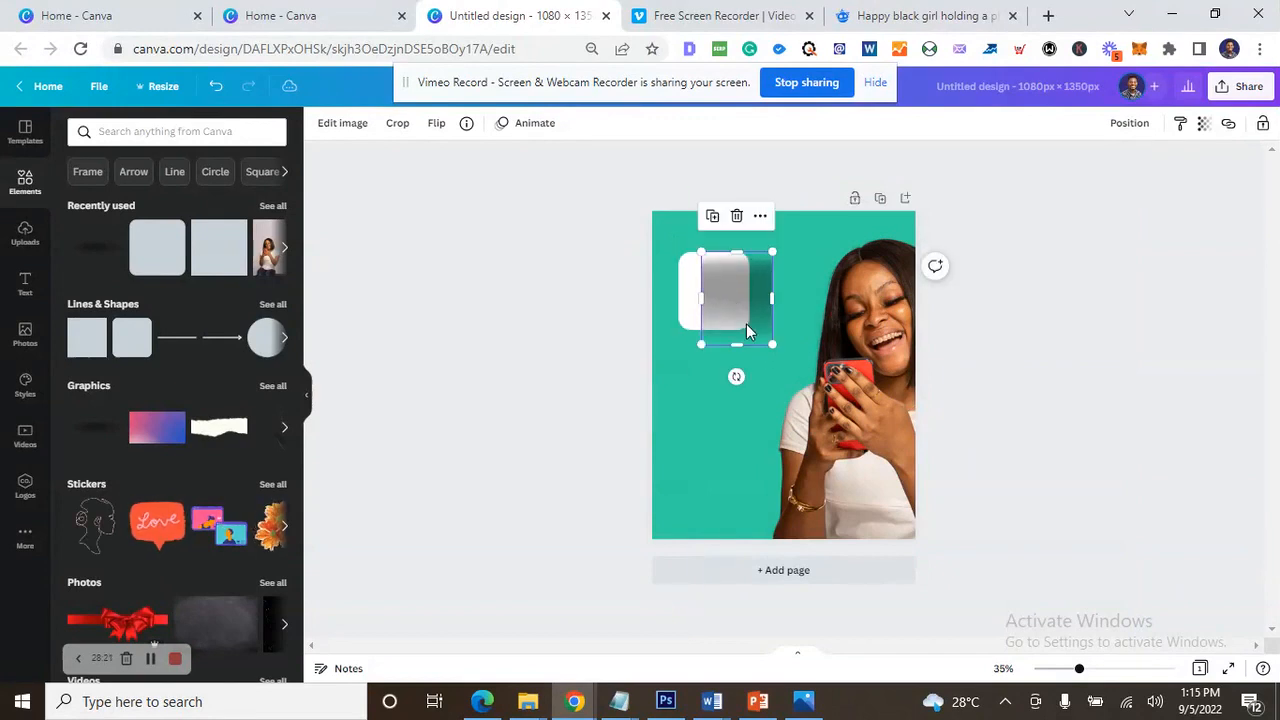
- Bring the white rounded square to the front and slide the shadow behind it so it shows along the lower edge
left_click(689, 308)
right_click(690, 310)
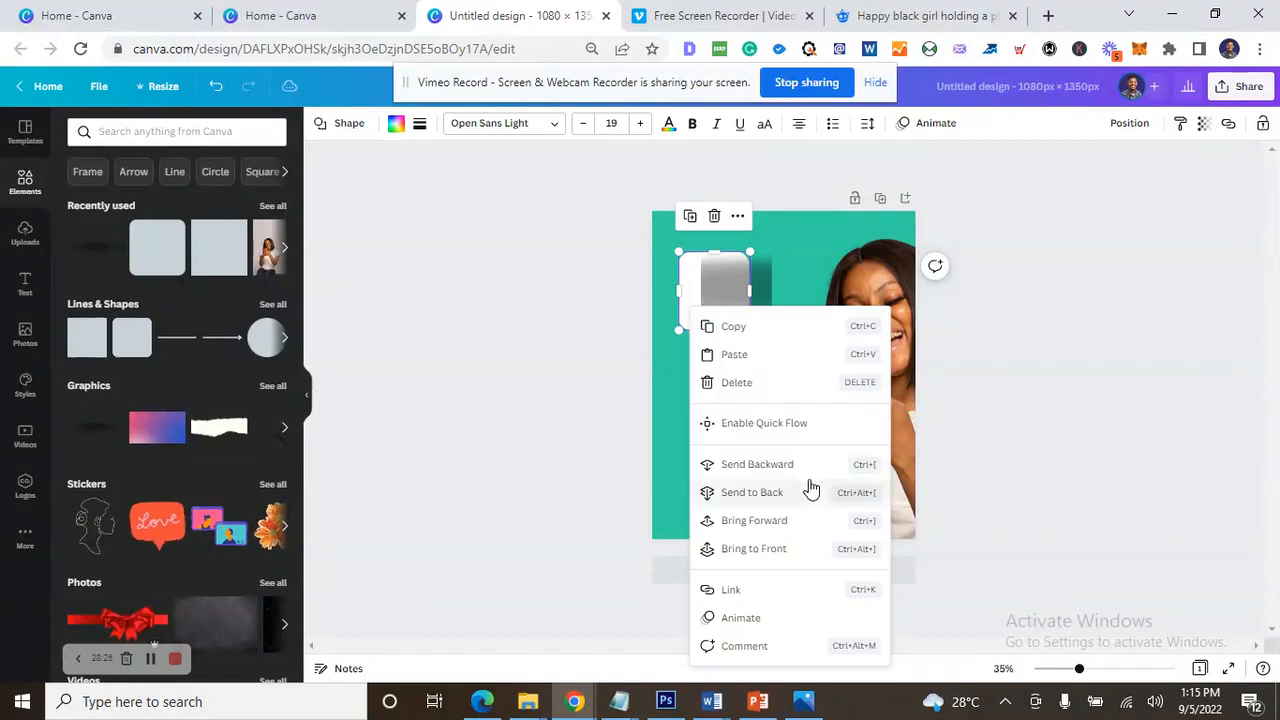
left_click(790, 548)
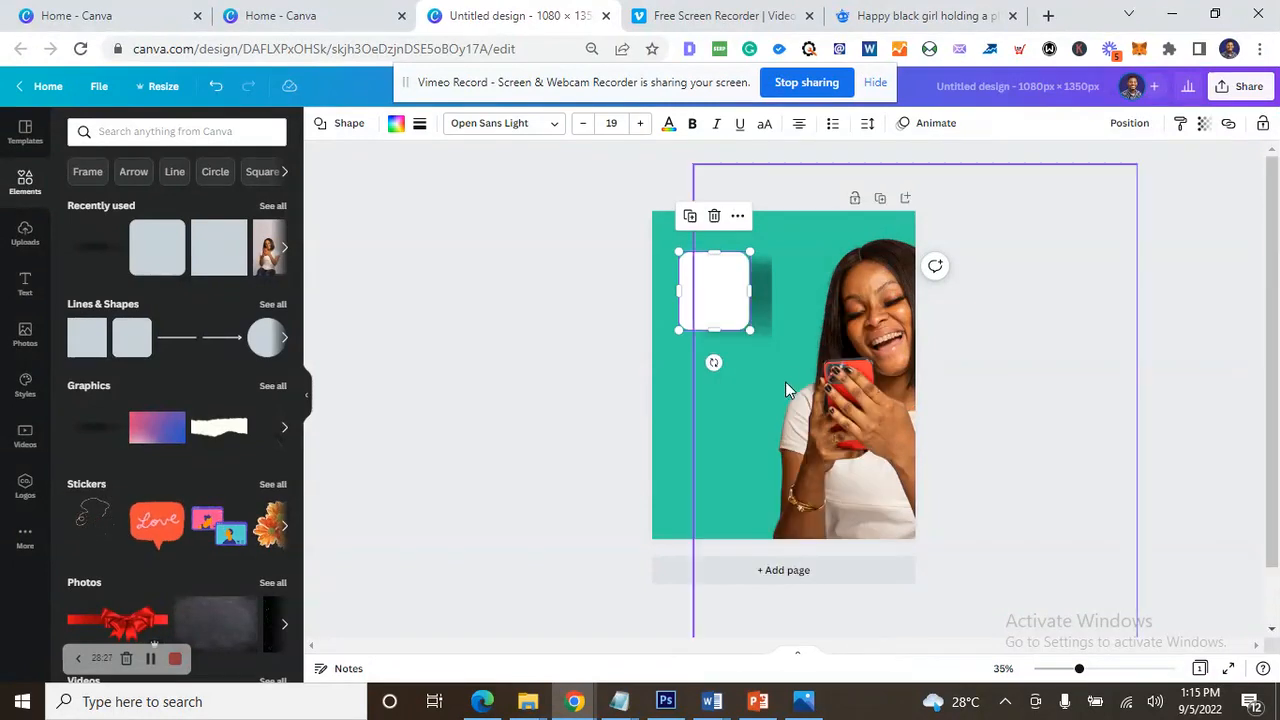
left_click_drag(767, 328, 743, 330)
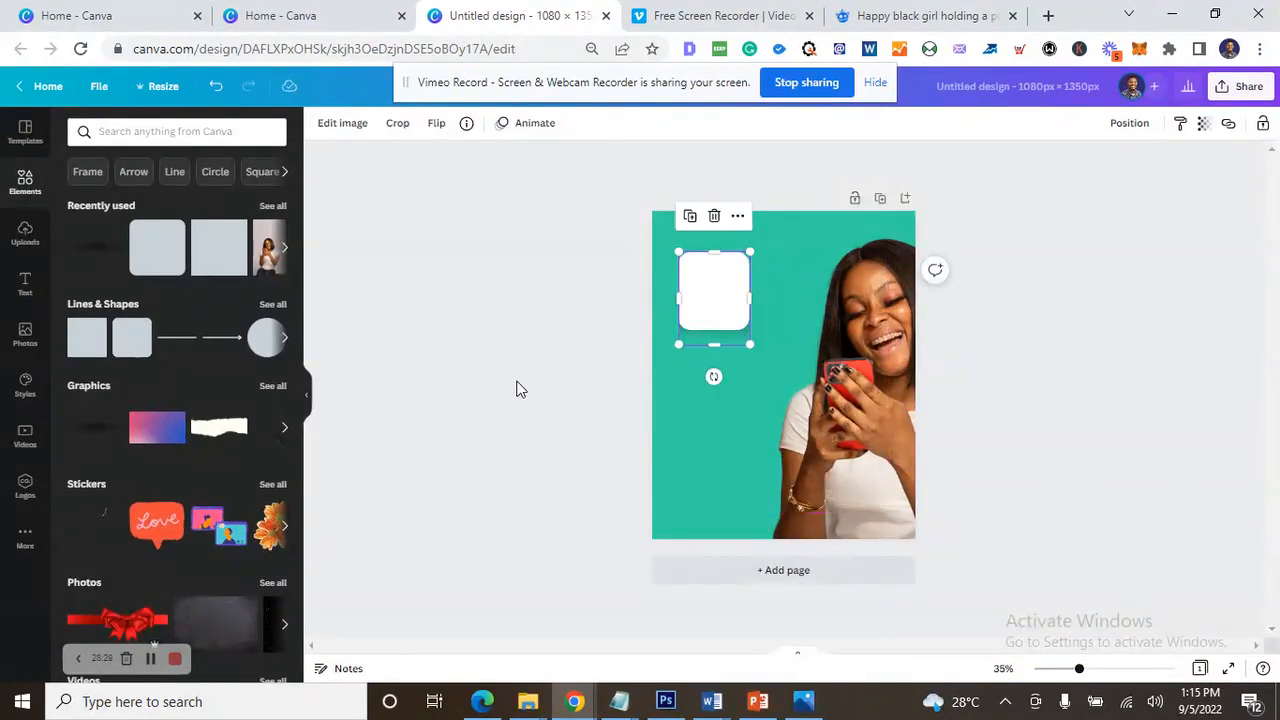
- Move the shadow slightly up behind the white square and shrink it to be a little narrower than the square
left_click(508, 376)
left_click(720, 344)
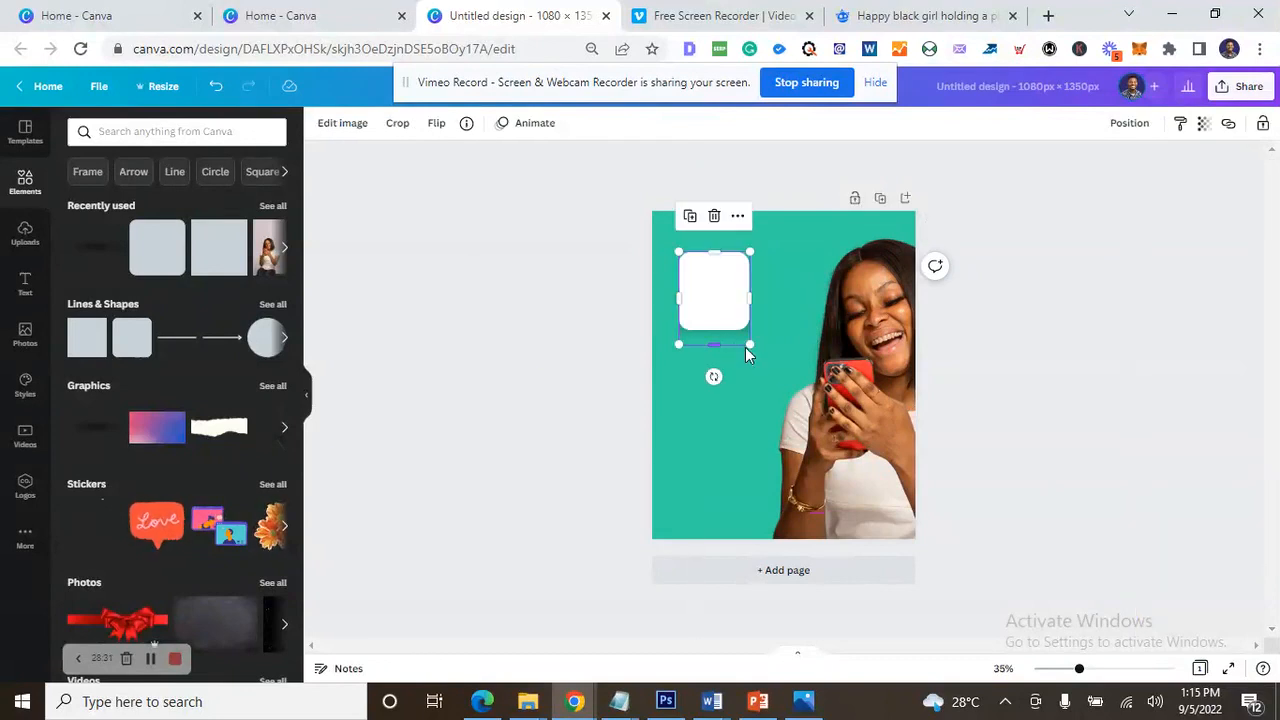
mouse_move(749, 347)
left_mouse_down()
mouse_move(743, 337)
mouse_move(750, 349)
left_mouse_up()
left_click(966, 343)
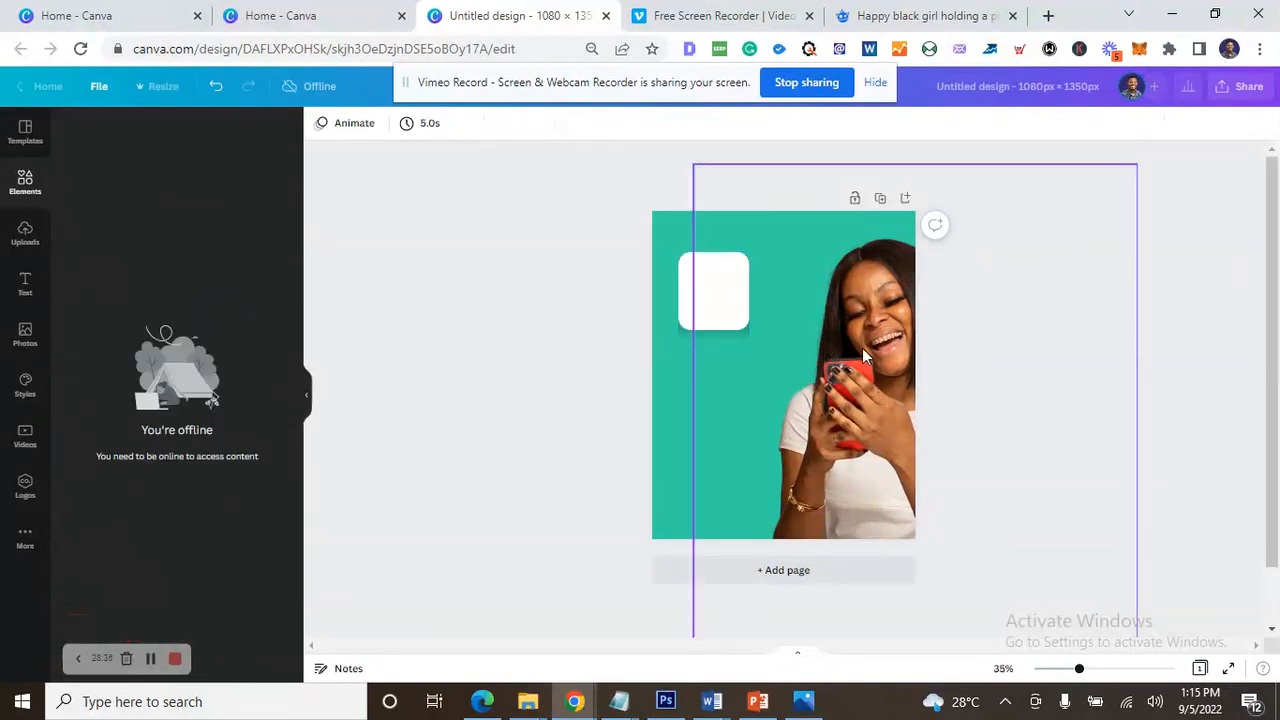
left_click(730, 344)
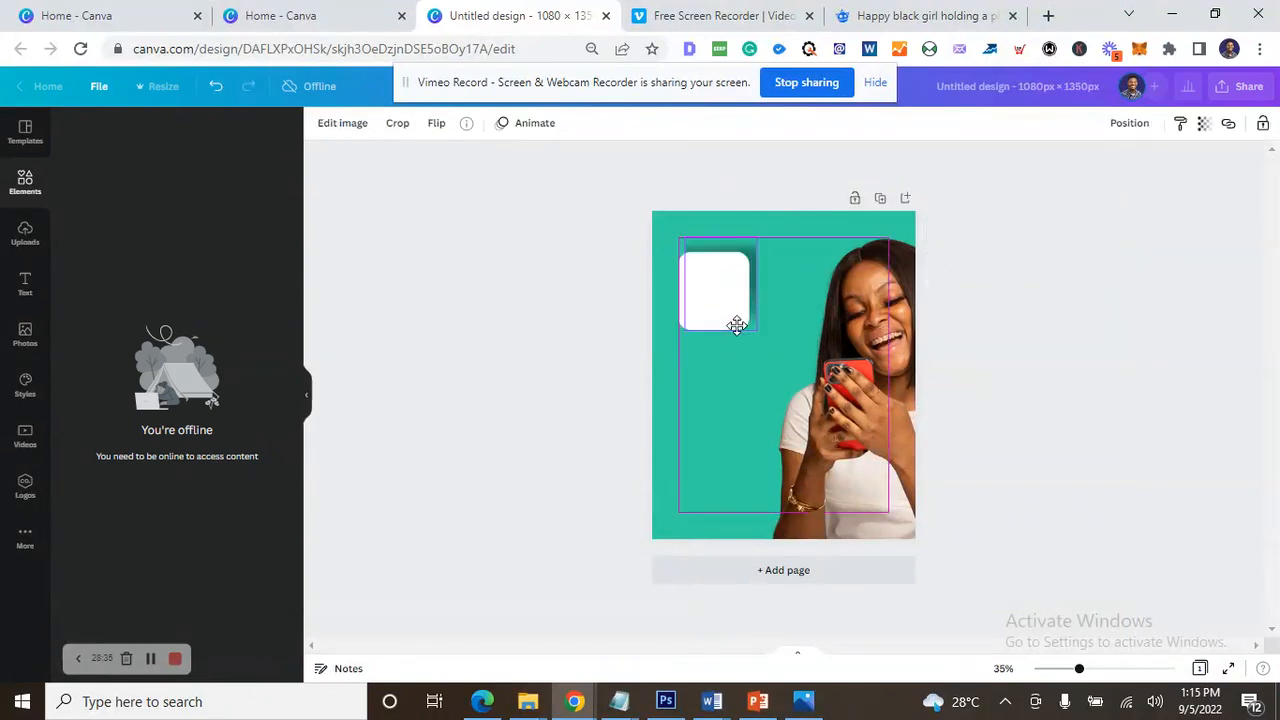
left_click(1057, 323)
left_click(745, 260)
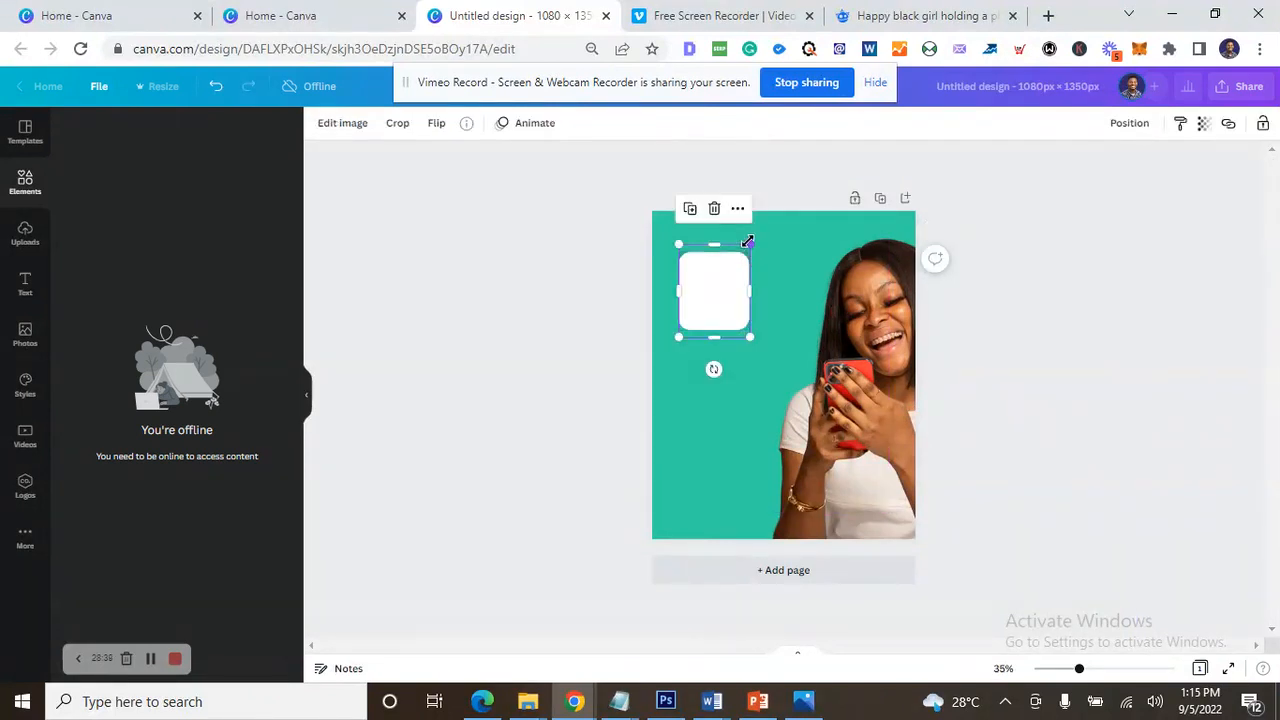
left_click_drag(745, 255, 743, 263)
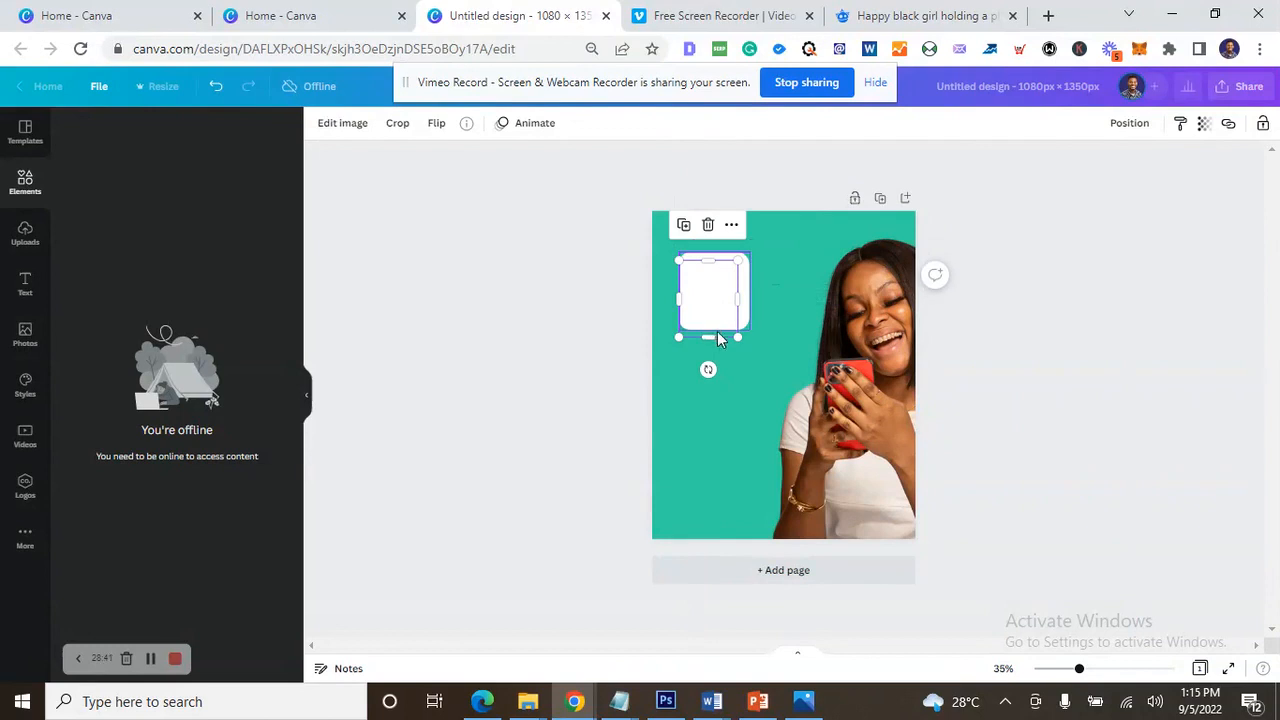
- Undo the accidental move of the white square and centre the shadow horizontally behind it, slightly below its lower edge
left_click(735, 316)
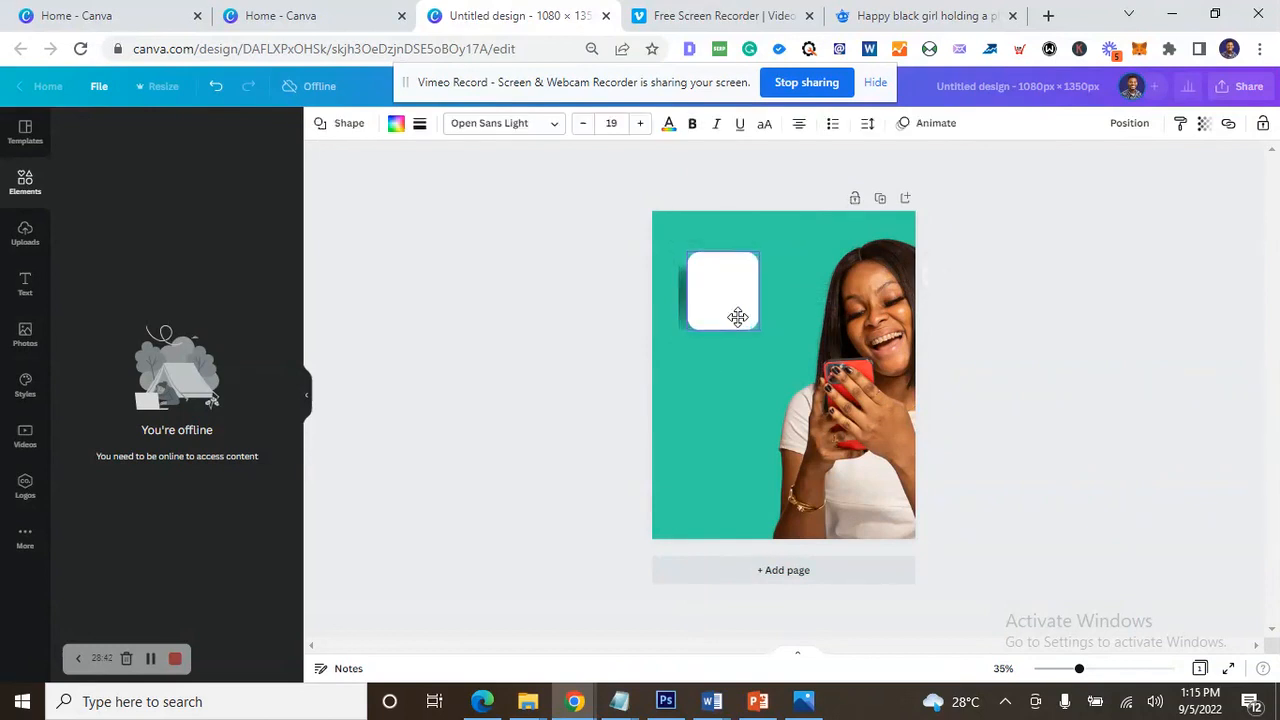
key("ctrl+z")
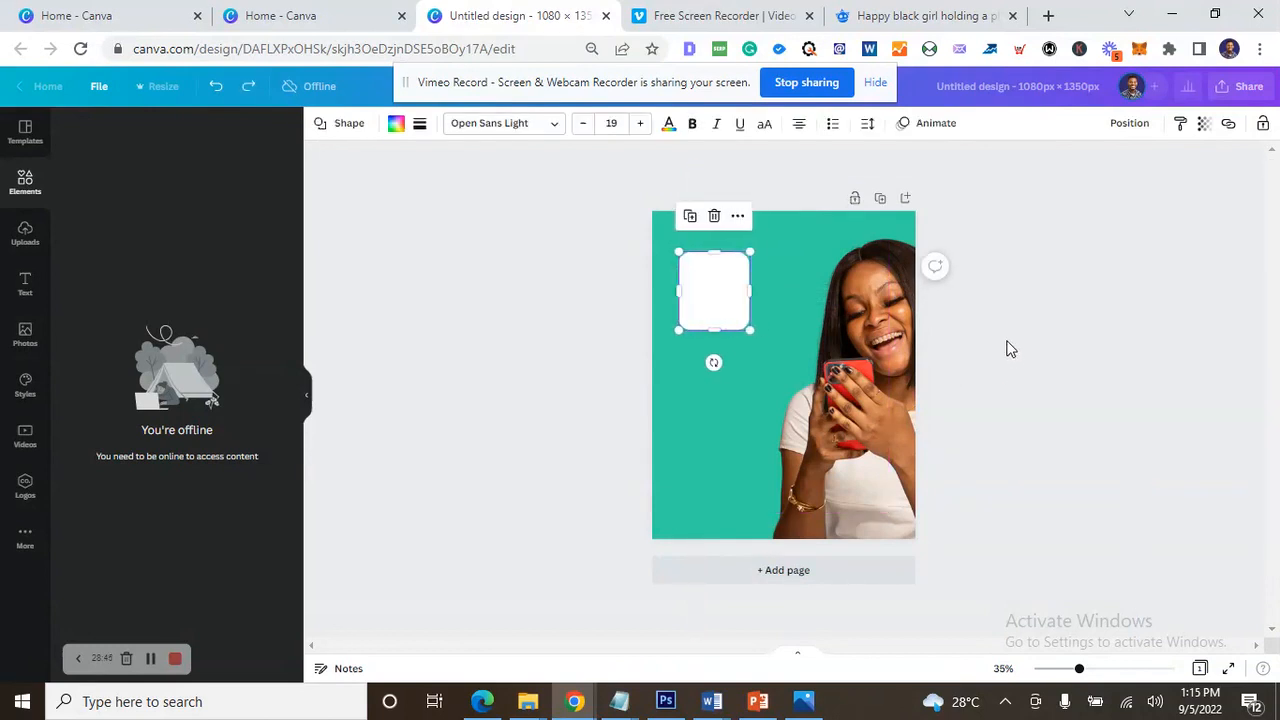
left_click(1004, 343)
left_click_drag(680, 338, 688, 341)
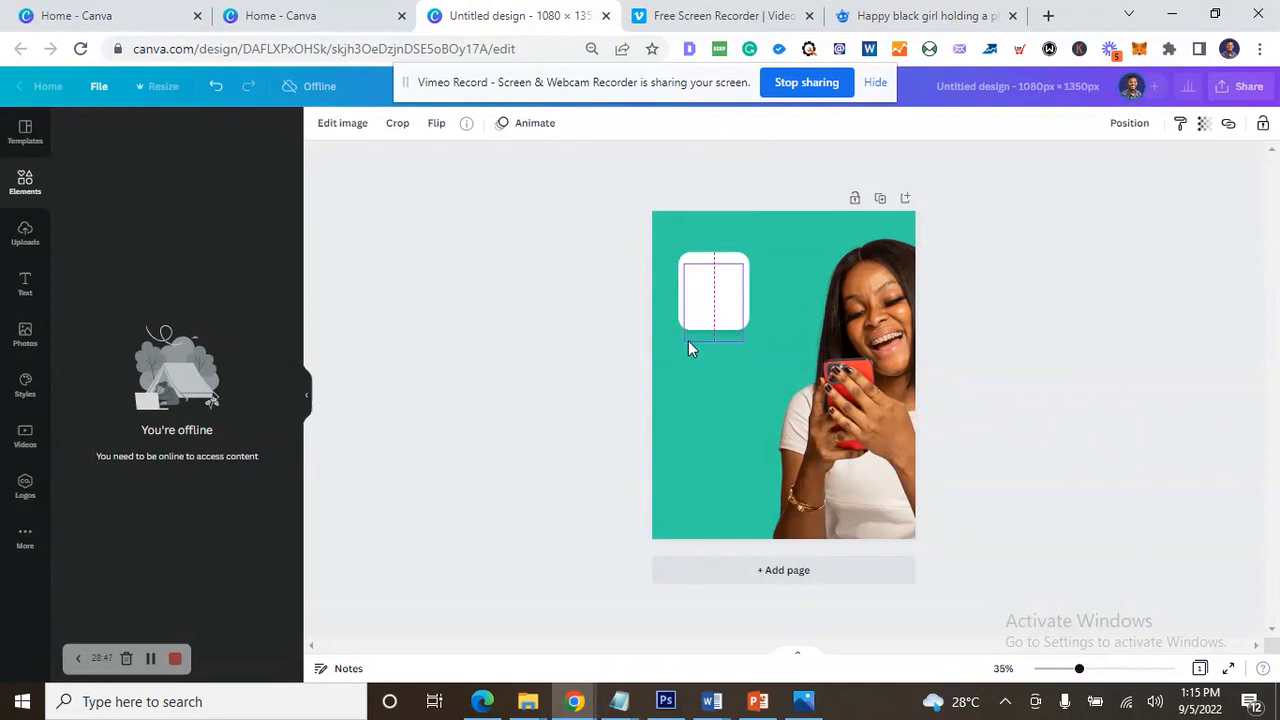
left_click(1045, 316)
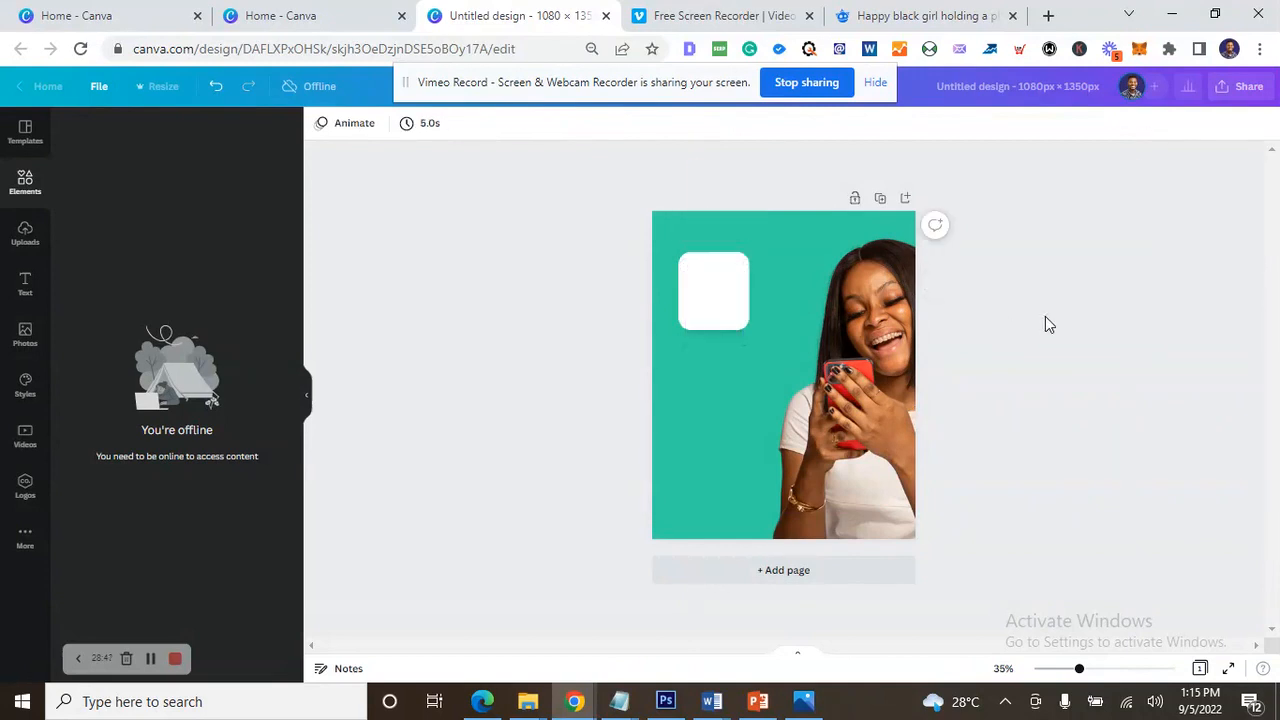
left_click(23, 285)
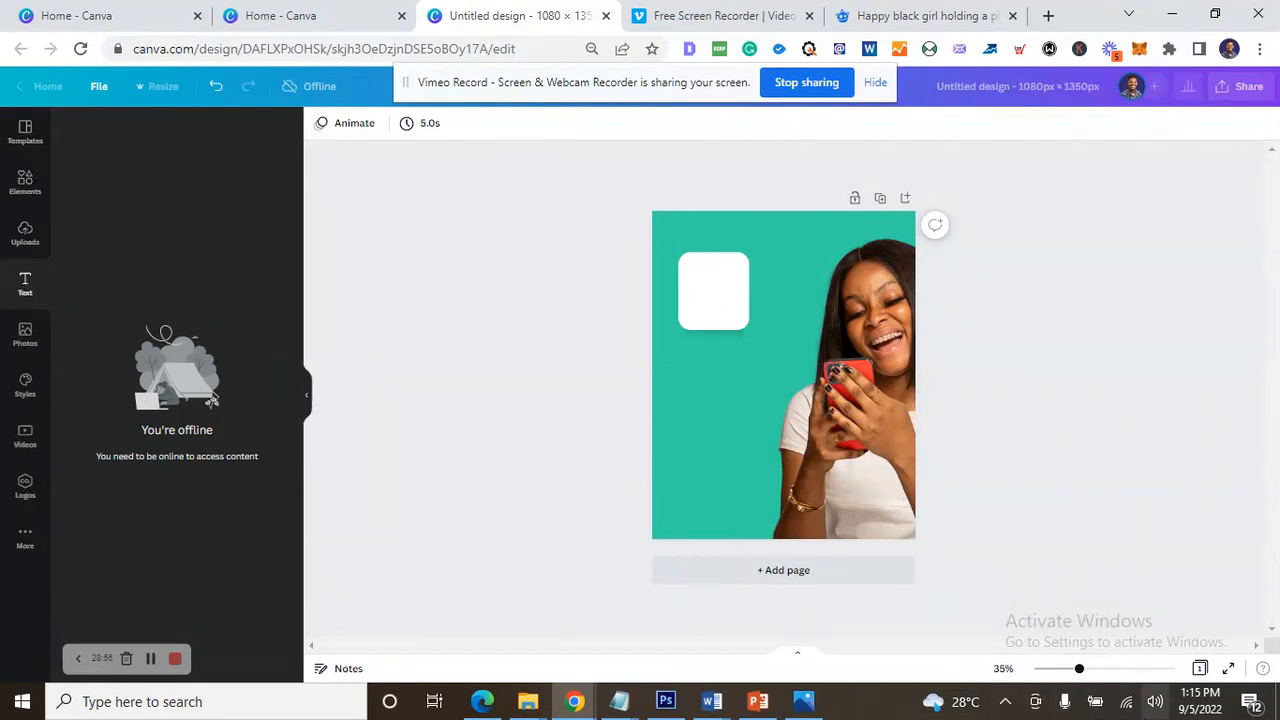
left_click(1128, 703)
left_click(405, 432)
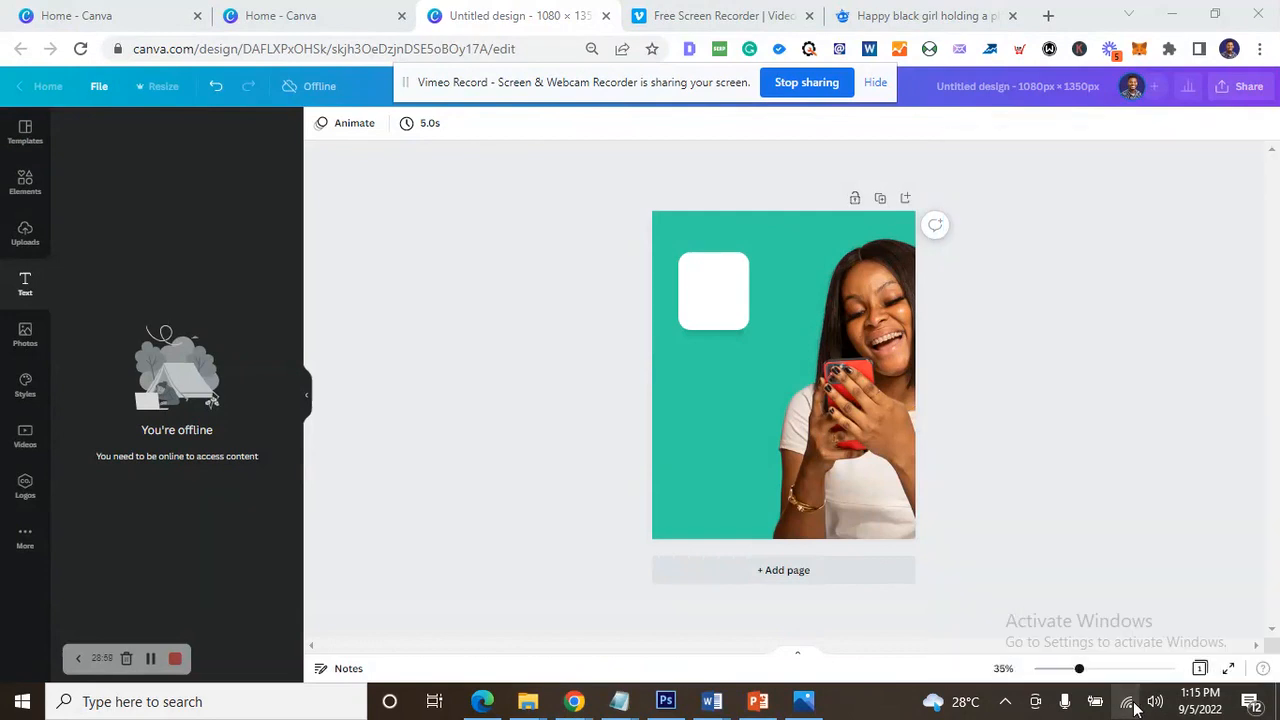
left_click(24, 181)
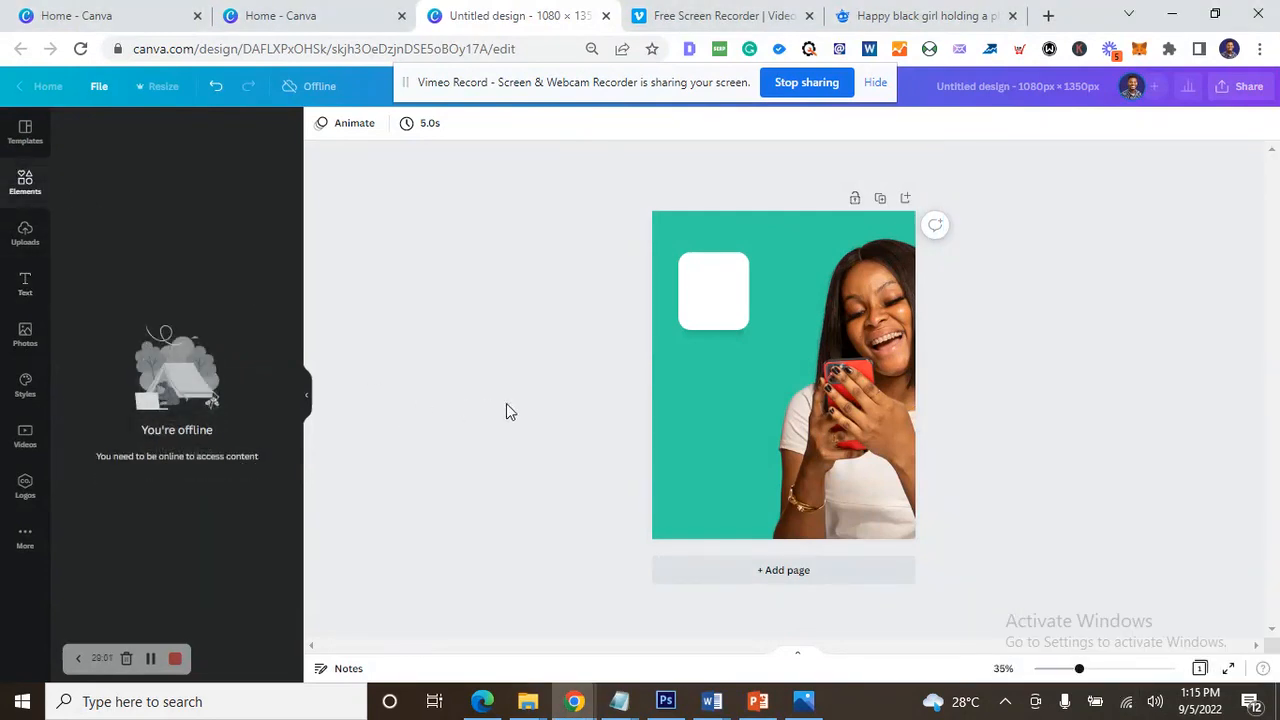
left_click(155, 662)
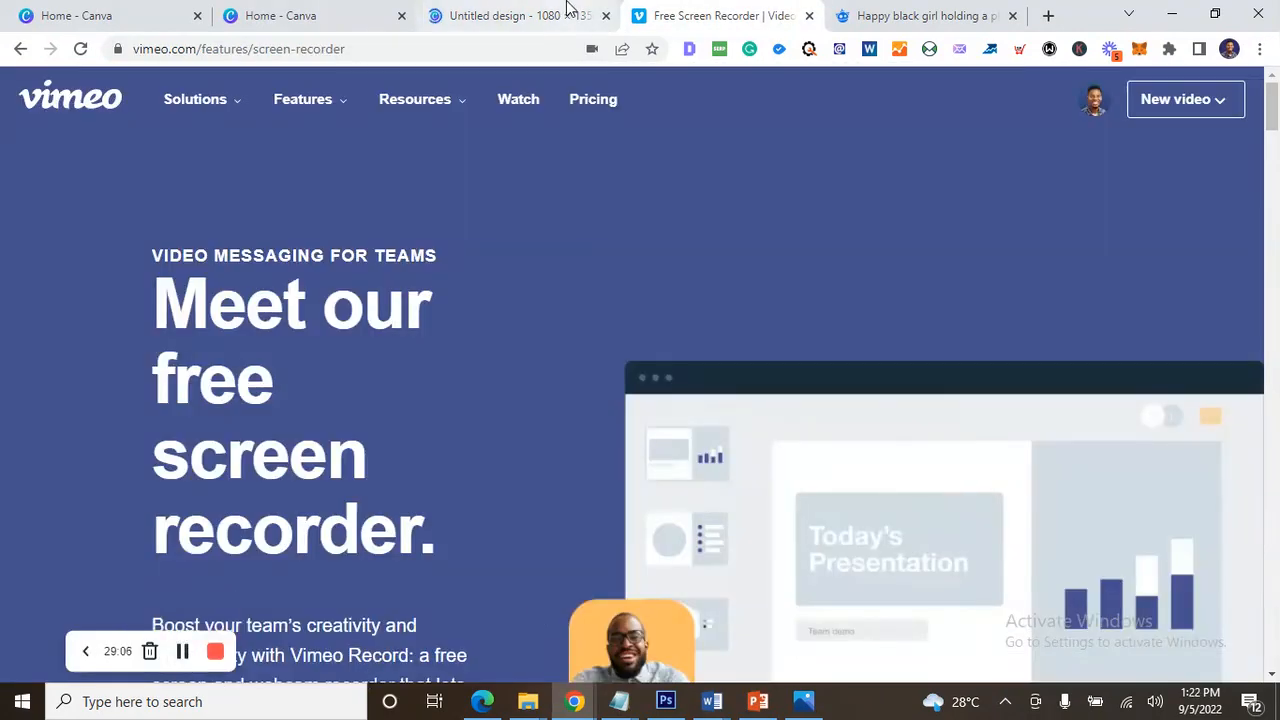
- Return to the 1080 × 1350 design and compare it with the OPay cover slide 1.PNG in the Photos viewer
left_click(490, 12)
left_click(804, 701)
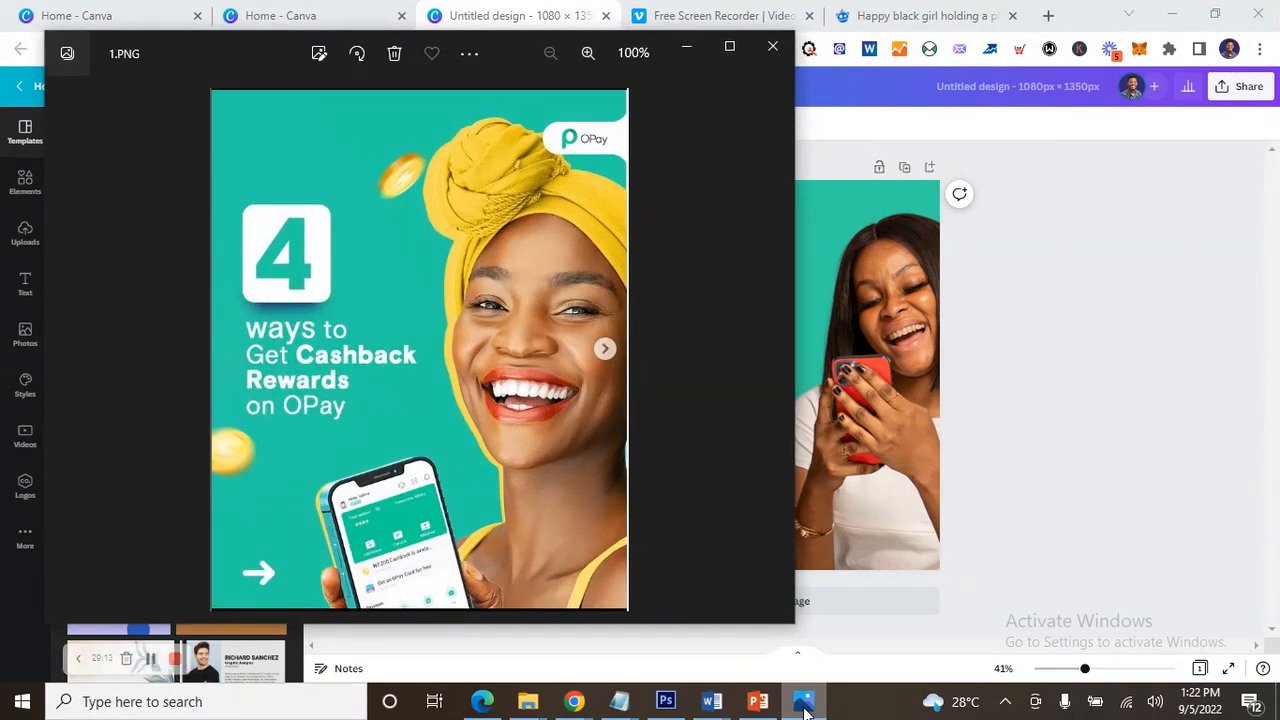
left_click(804, 704)
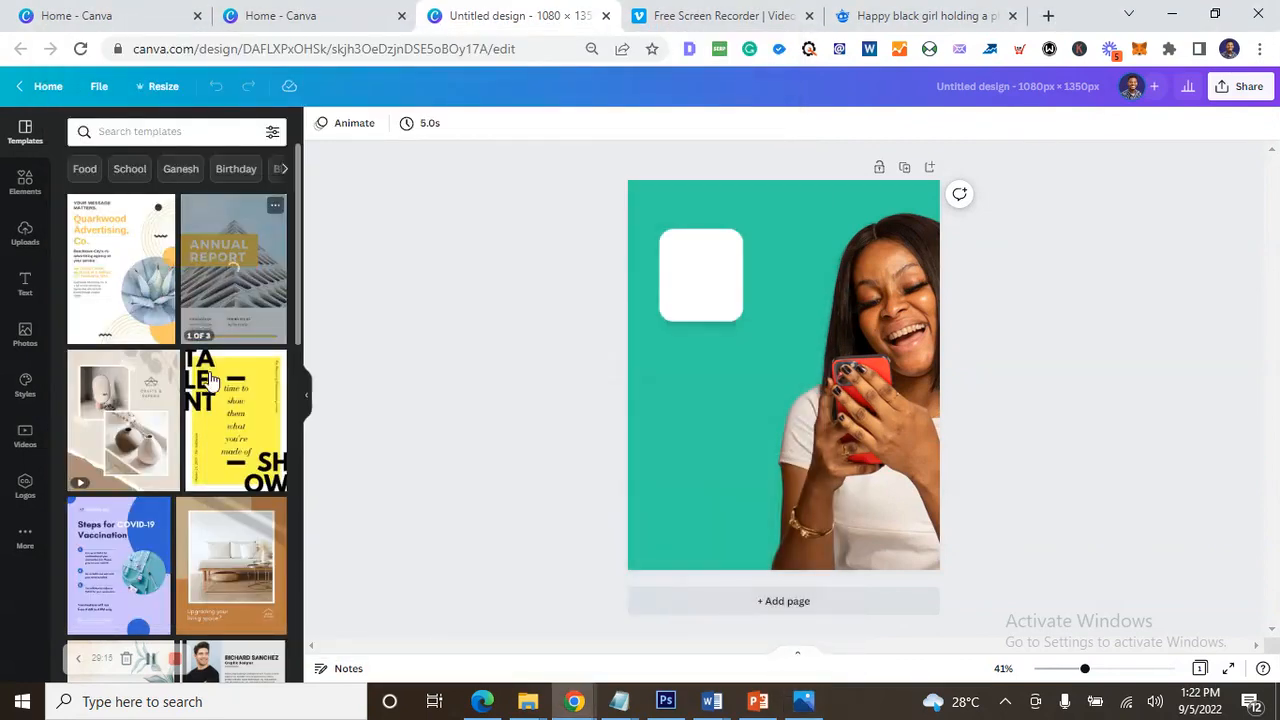
- Add a heading reading "4" and enlarge it to font size 277
left_click(25, 285)
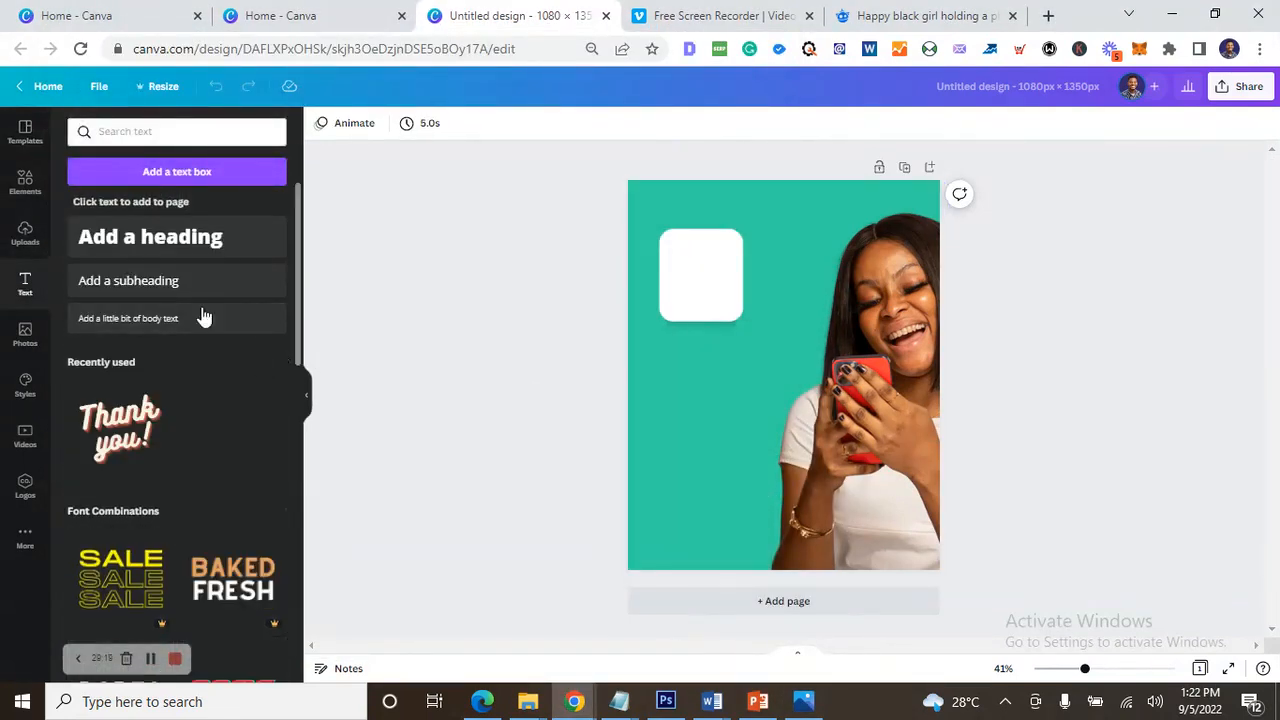
left_click(188, 245)
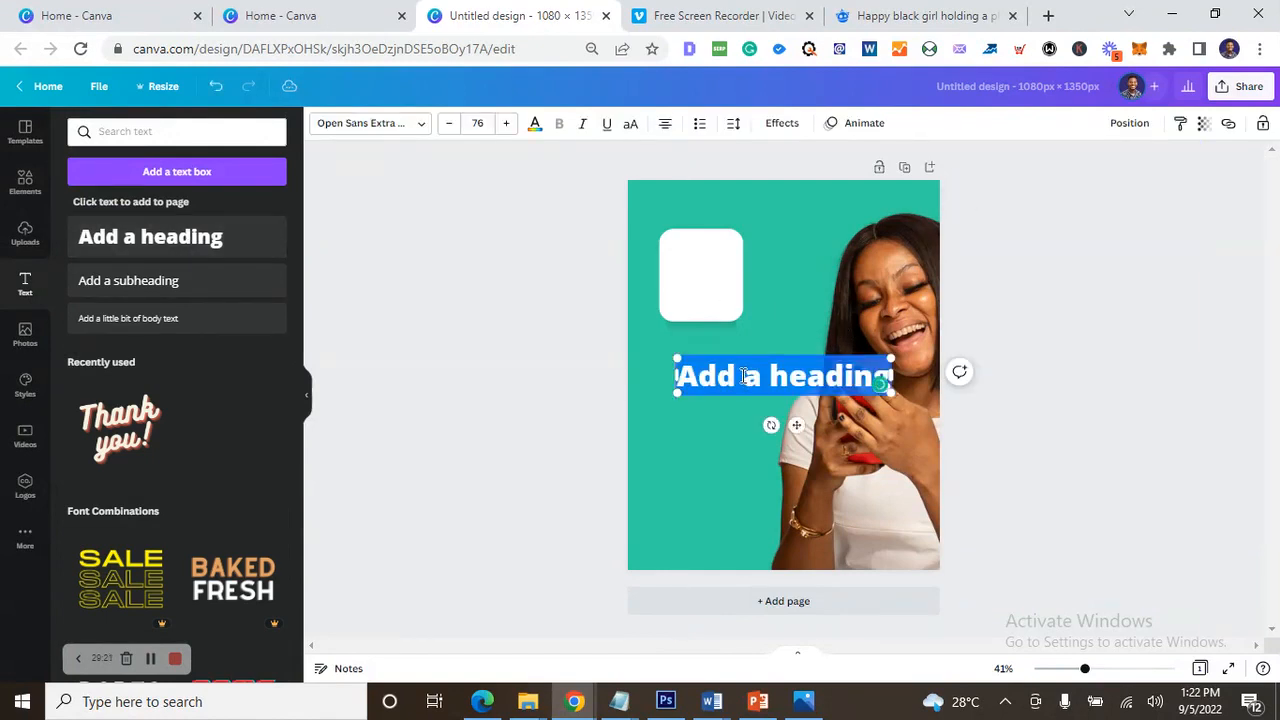
type("4")
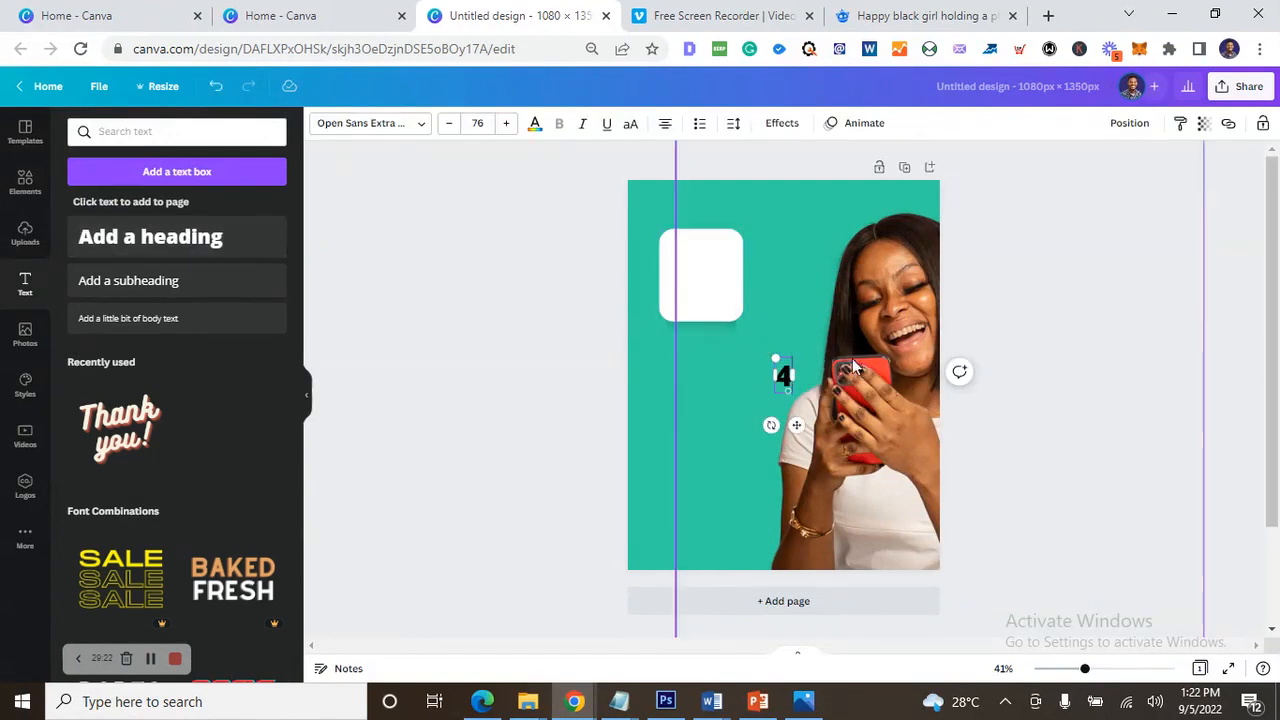
left_click_drag(808, 340, 840, 266)
- Move the large "4" onto the white rounded square near the page's upper left
double_click(793, 353)
left_click_drag(793, 353, 703, 312)
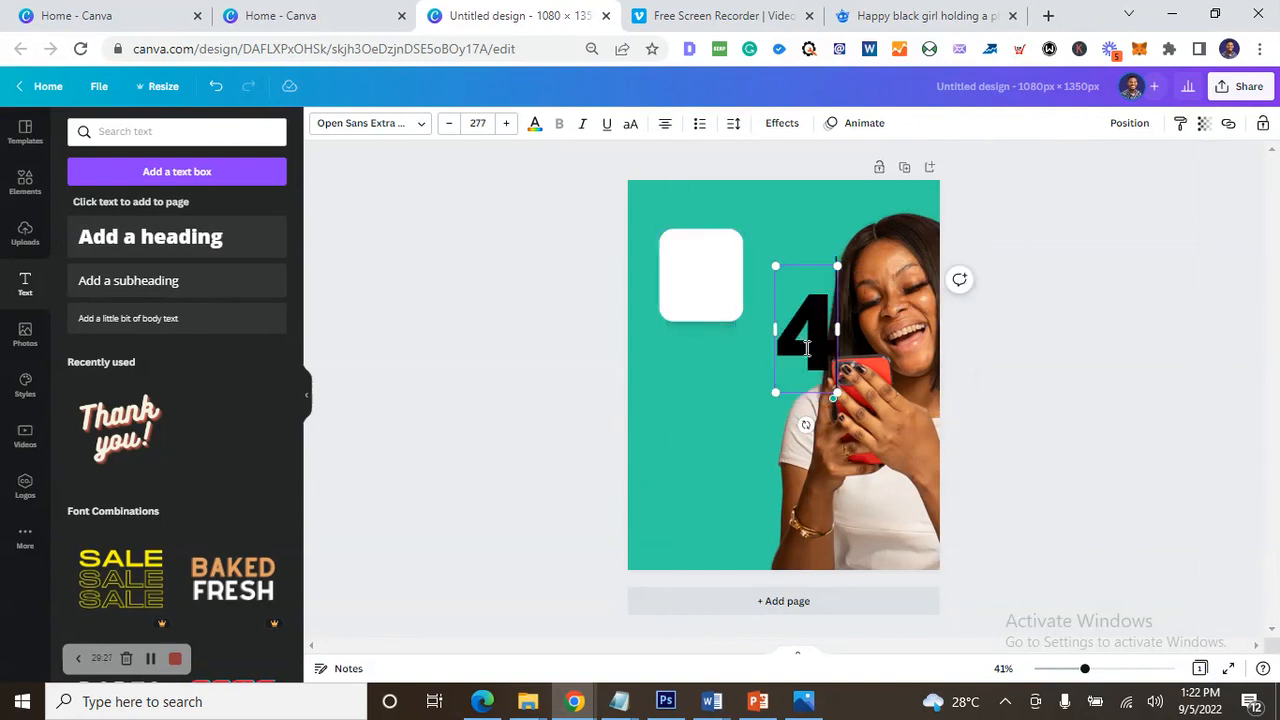
double_click(797, 343)
left_click_drag(793, 341, 686, 353)
left_click(697, 353)
left_click_drag(816, 349, 707, 293)
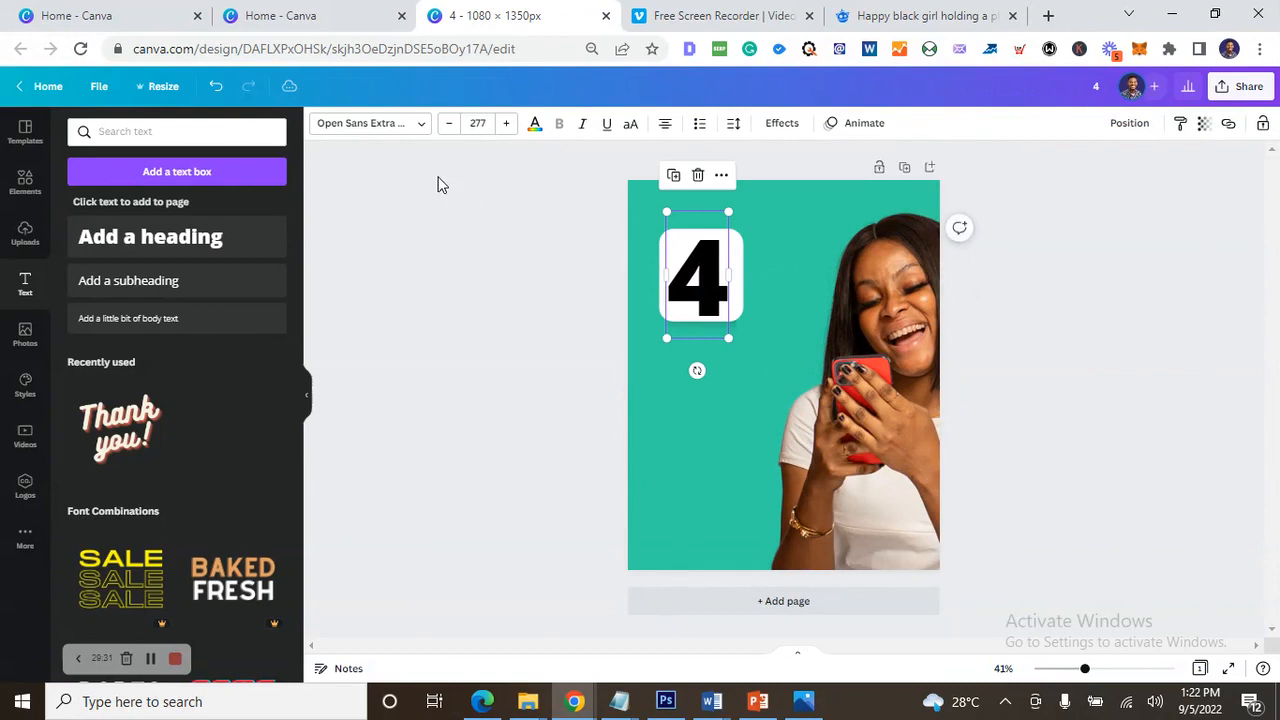
- Change the "4" to the Poppins ExtraBold font and shrink it to fit inside the white rounded square
left_click(371, 123)
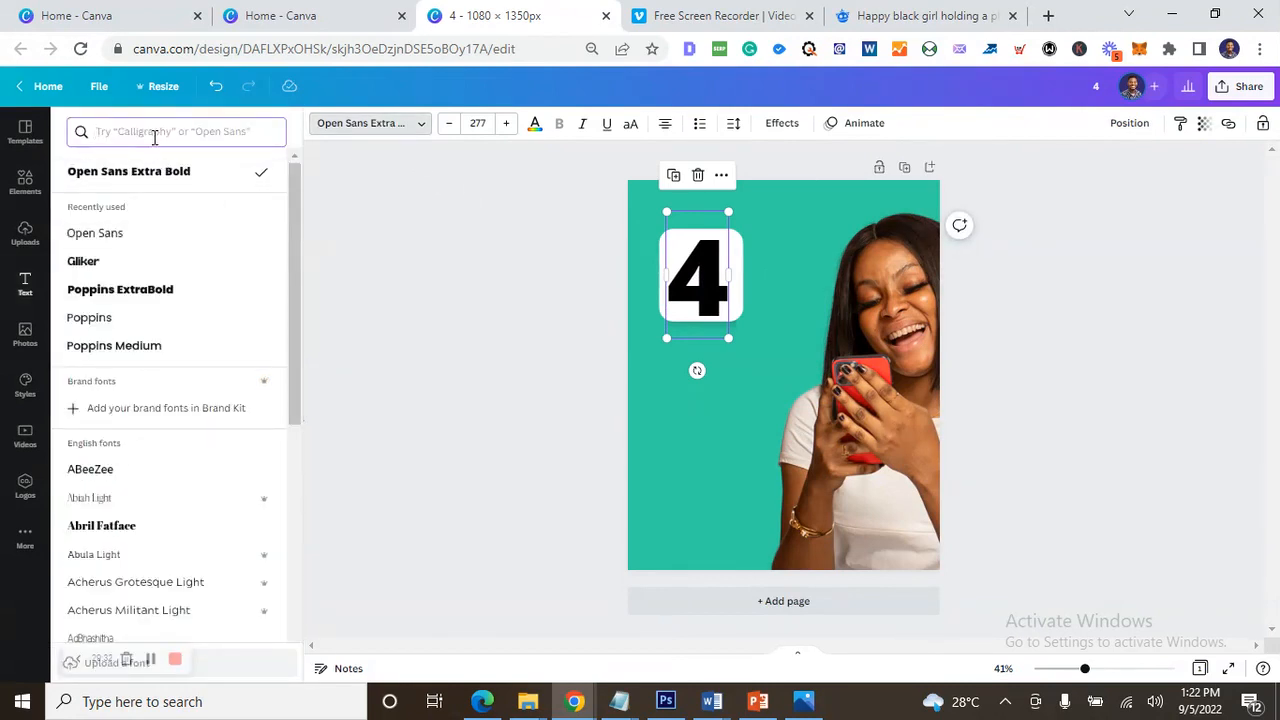
type("popp")
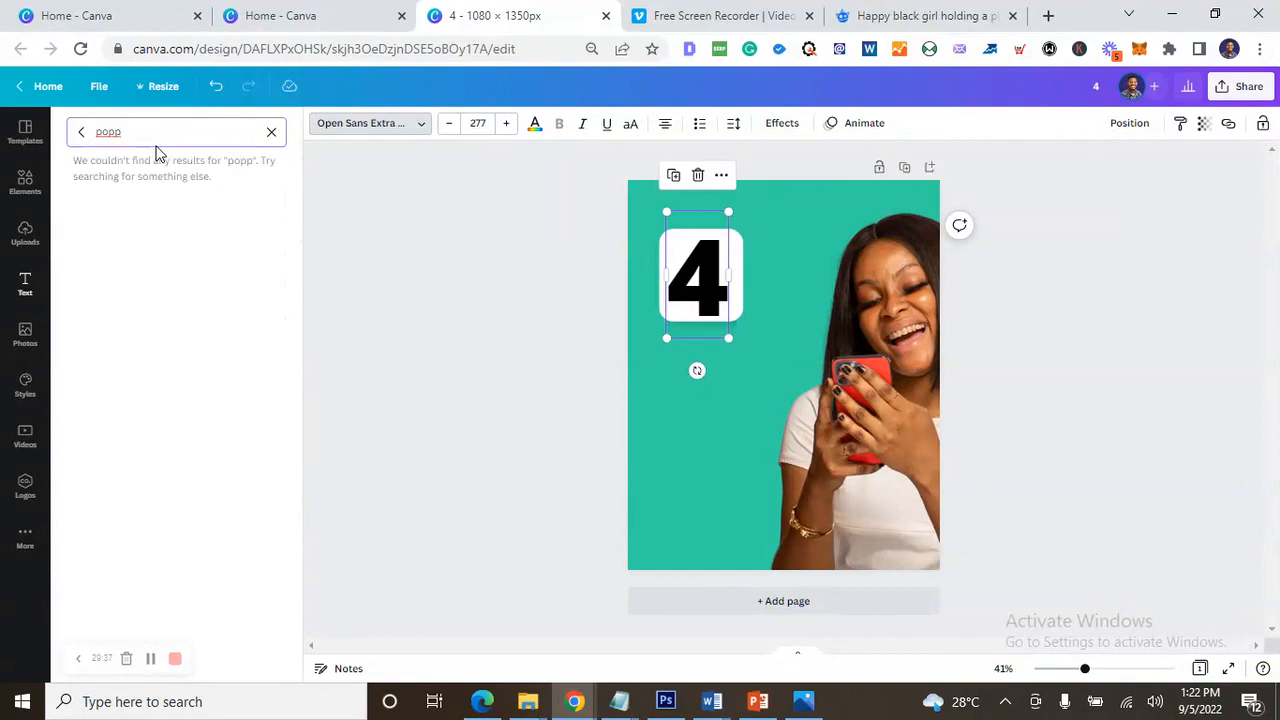
type("in")
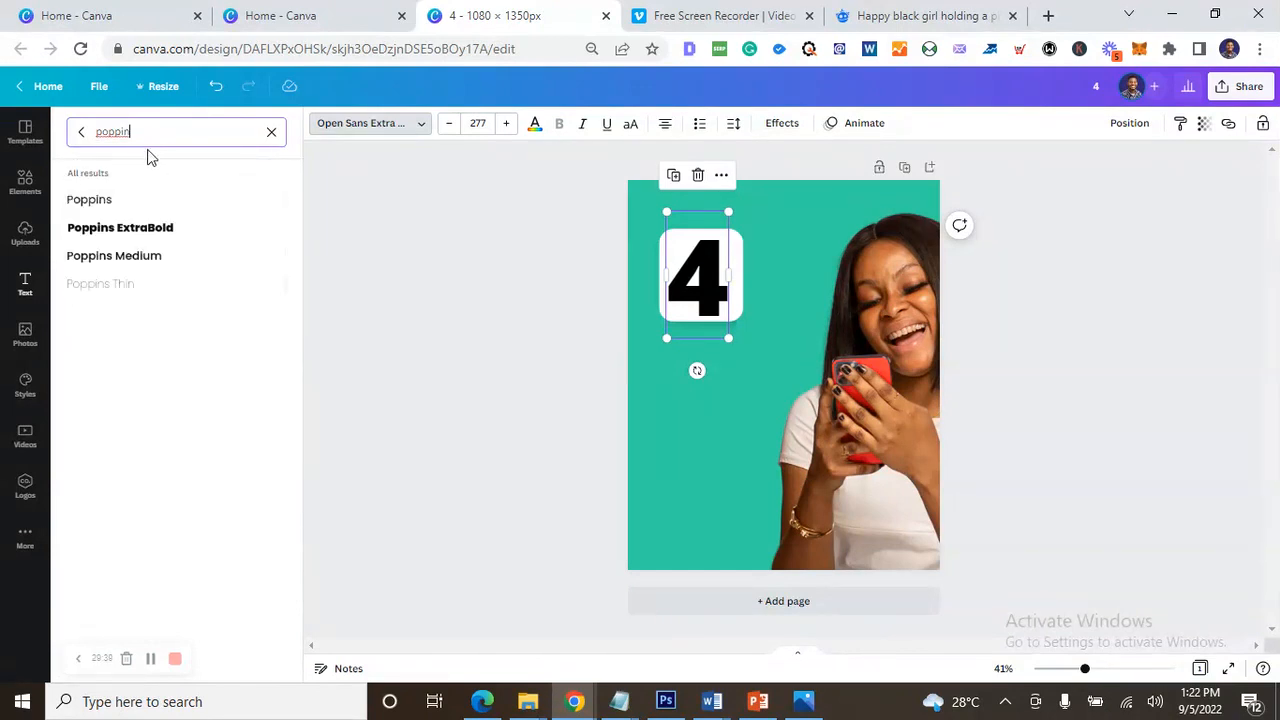
left_click(175, 232)
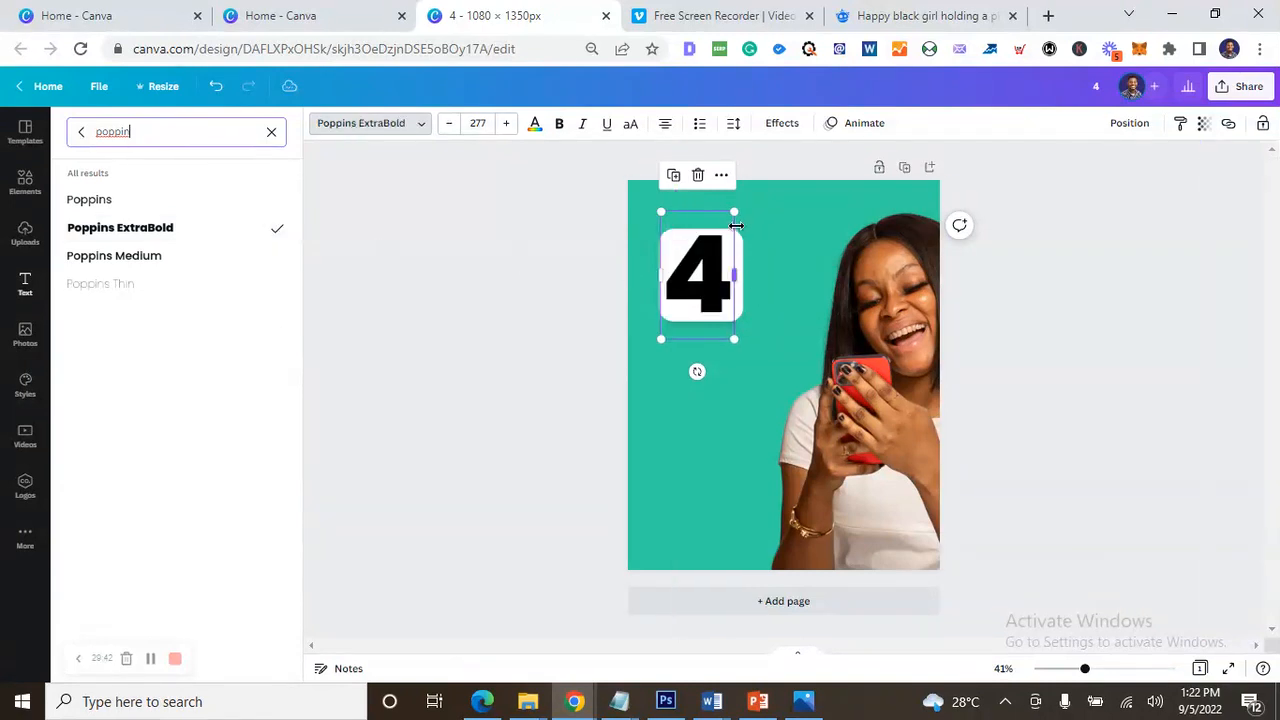
left_click_drag(736, 211, 722, 232)
- Add a text line reading "ways to" below the "4" badge, at font size 46.4 in Poppins Medium
left_click_drag(705, 300, 677, 385)
double_click(648, 363)
type("ways to")
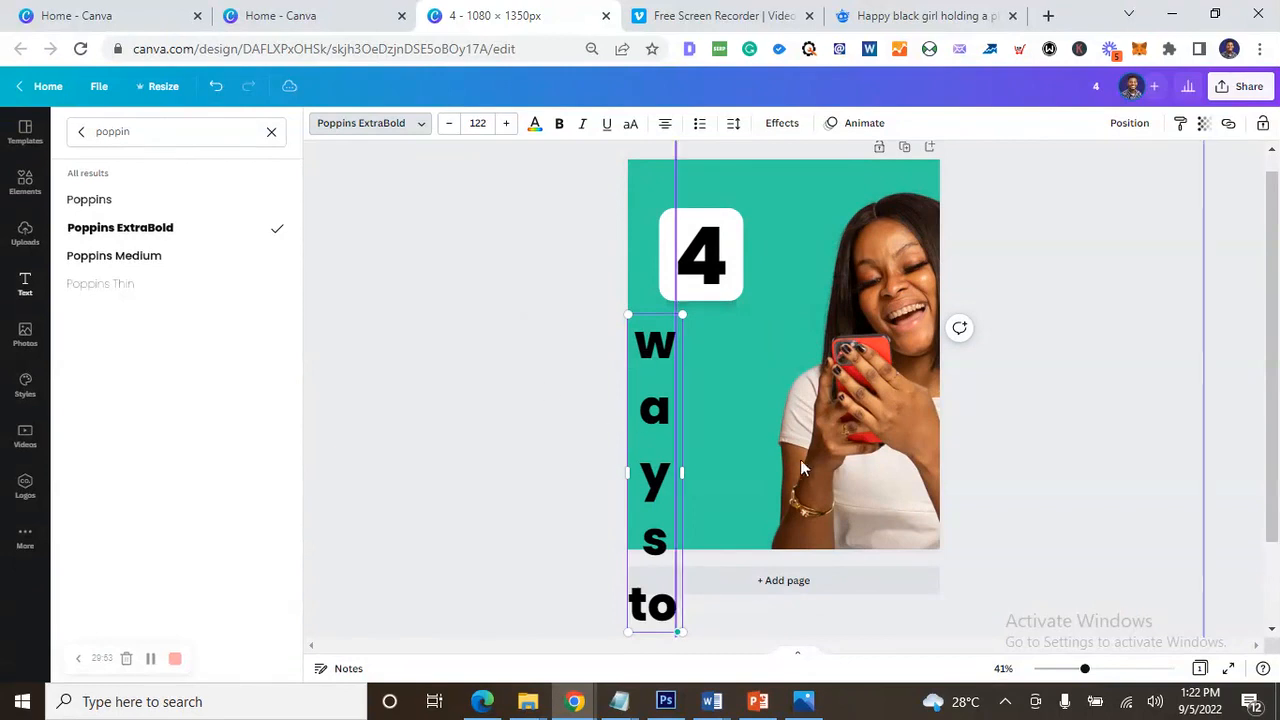
left_click_drag(683, 473, 680, 373)
left_click(693, 430)
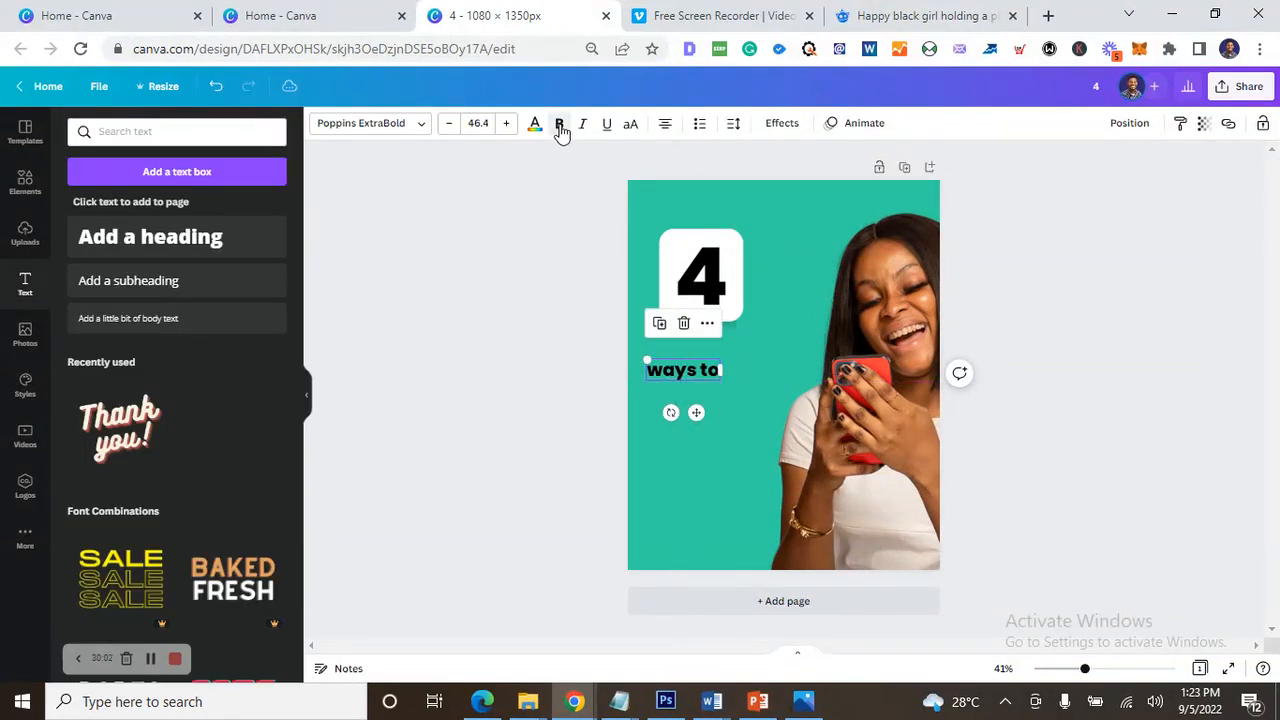
left_click(404, 128)
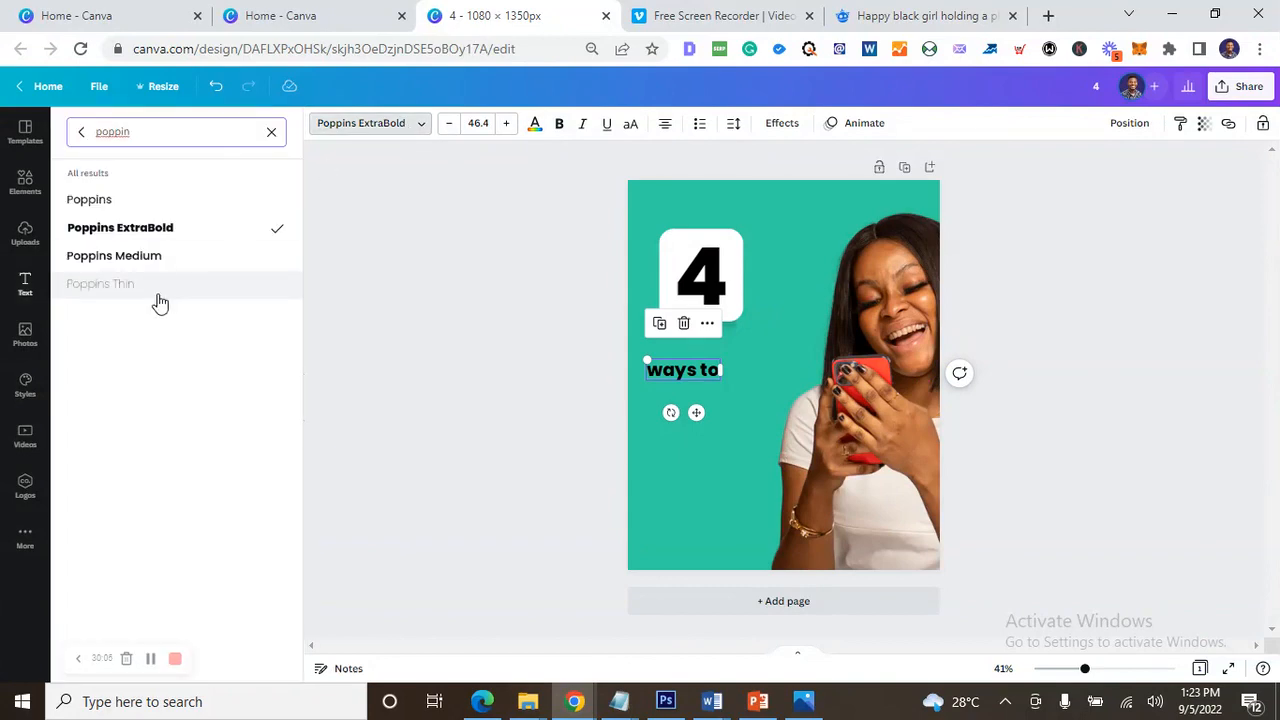
left_click(150, 256)
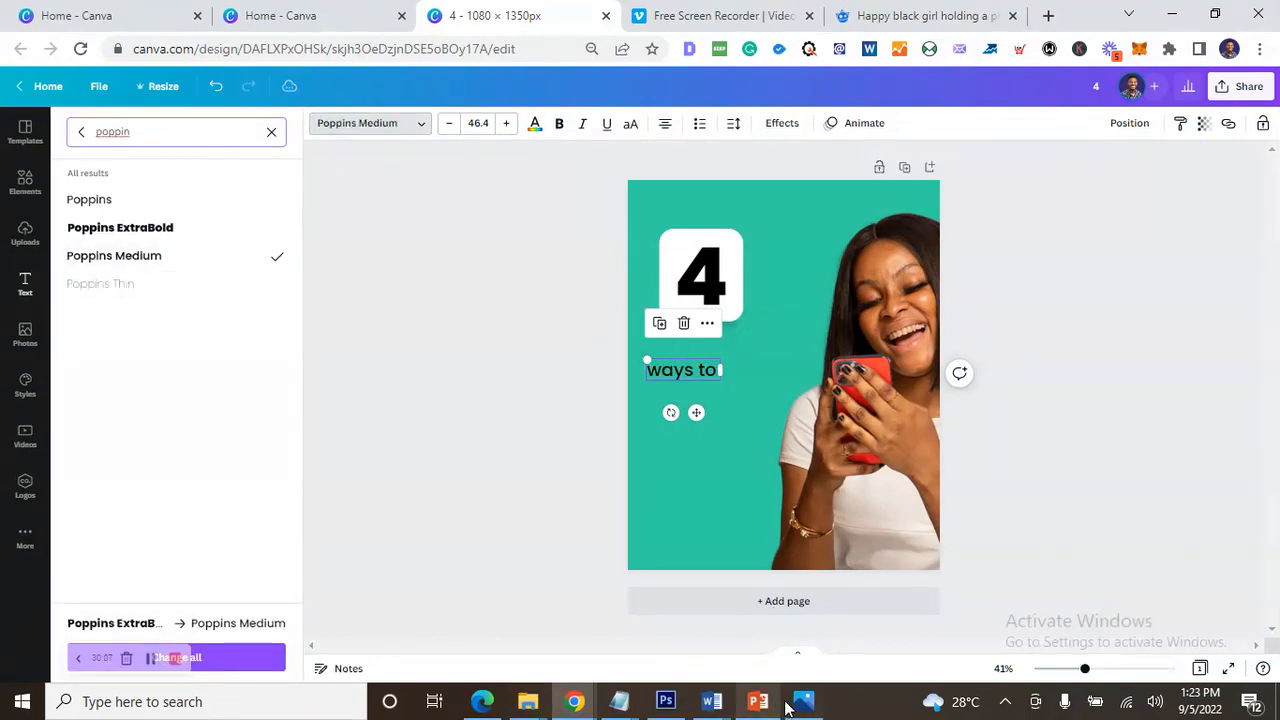
- Check the wording on the OPay reference slide and continue the text on a new line with "Get Cashback Rewards on Opay"
left_click(801, 703)
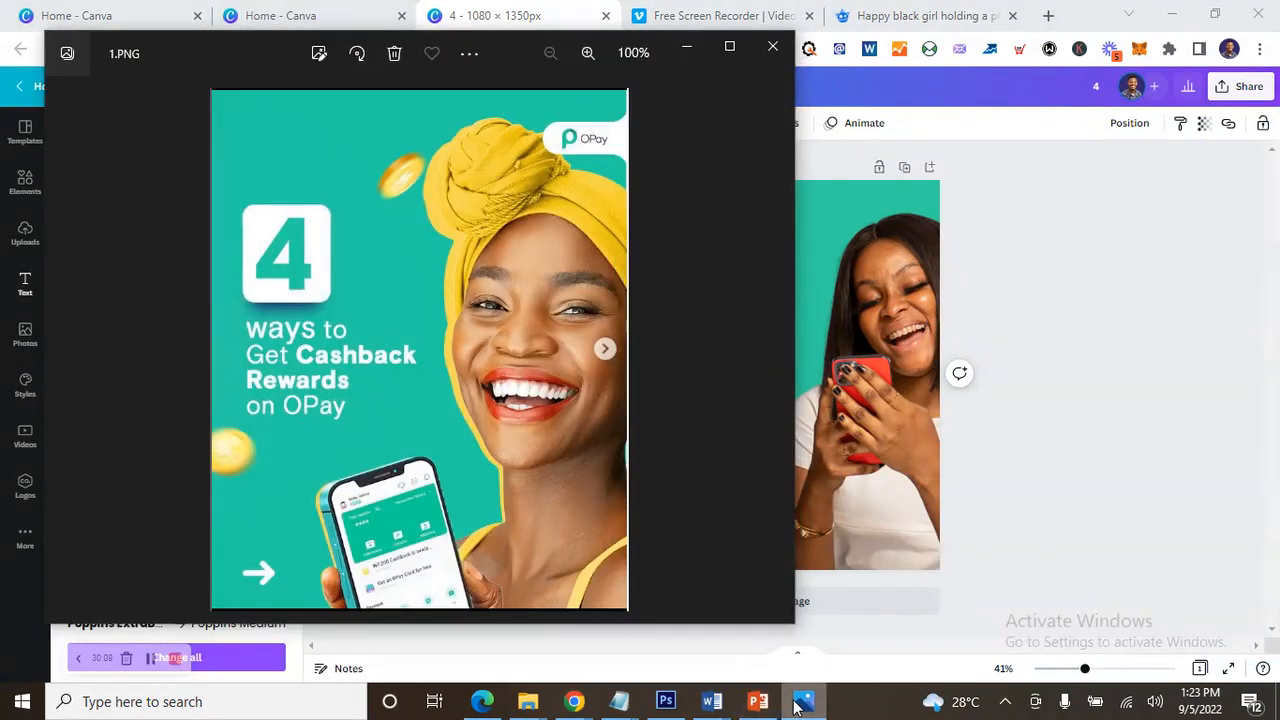
left_click(800, 703)
left_click_drag(715, 369, 720, 402)
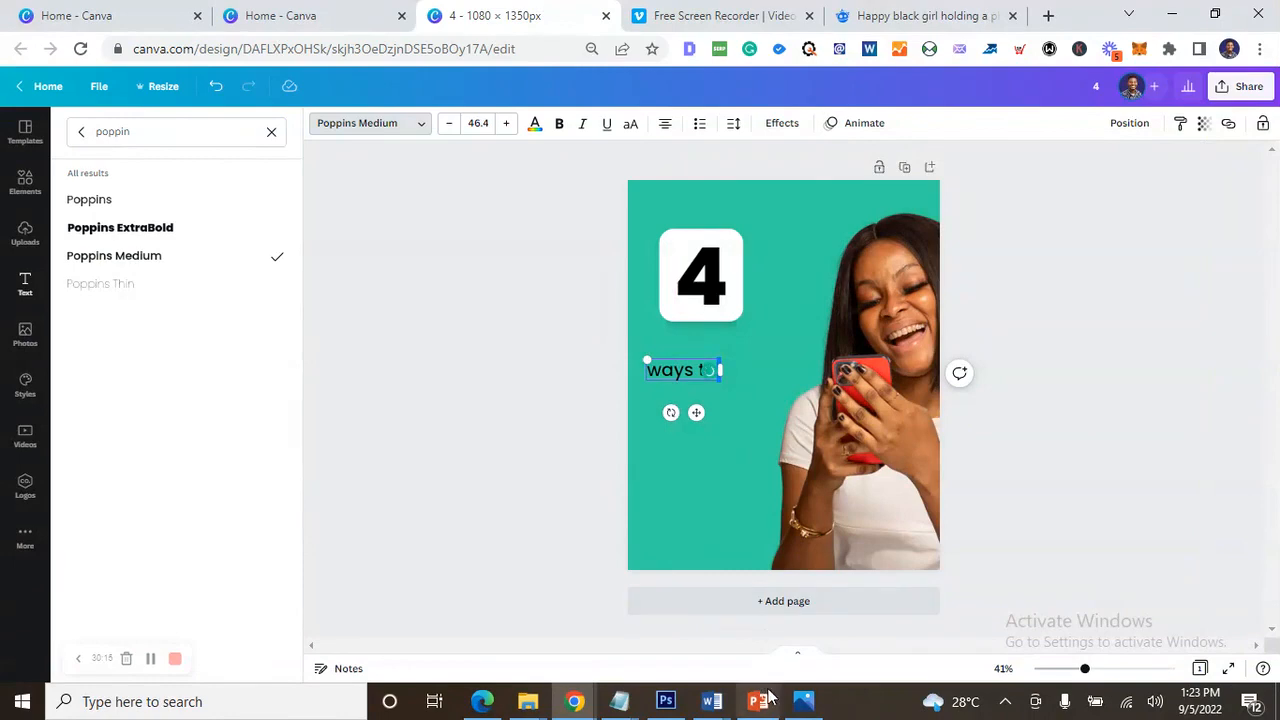
left_click(803, 701)
left_click(803, 701)
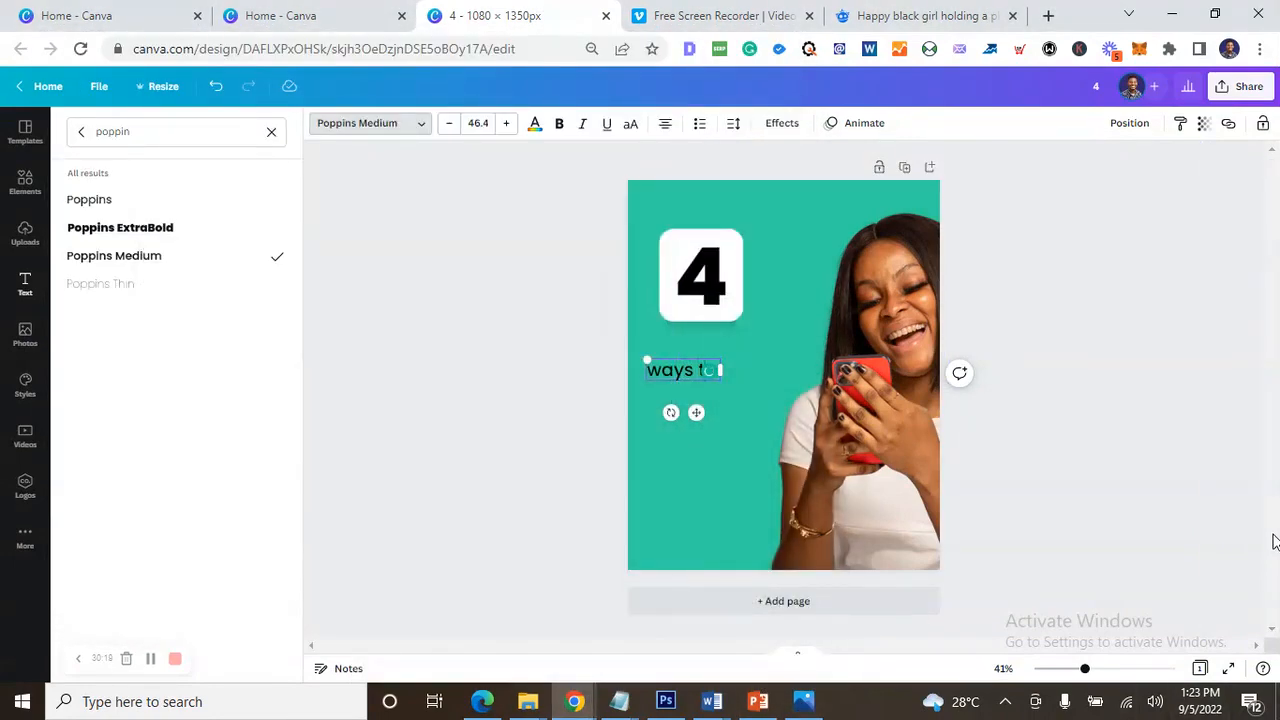
key("Return")
type("Get Cashback REwards on O")
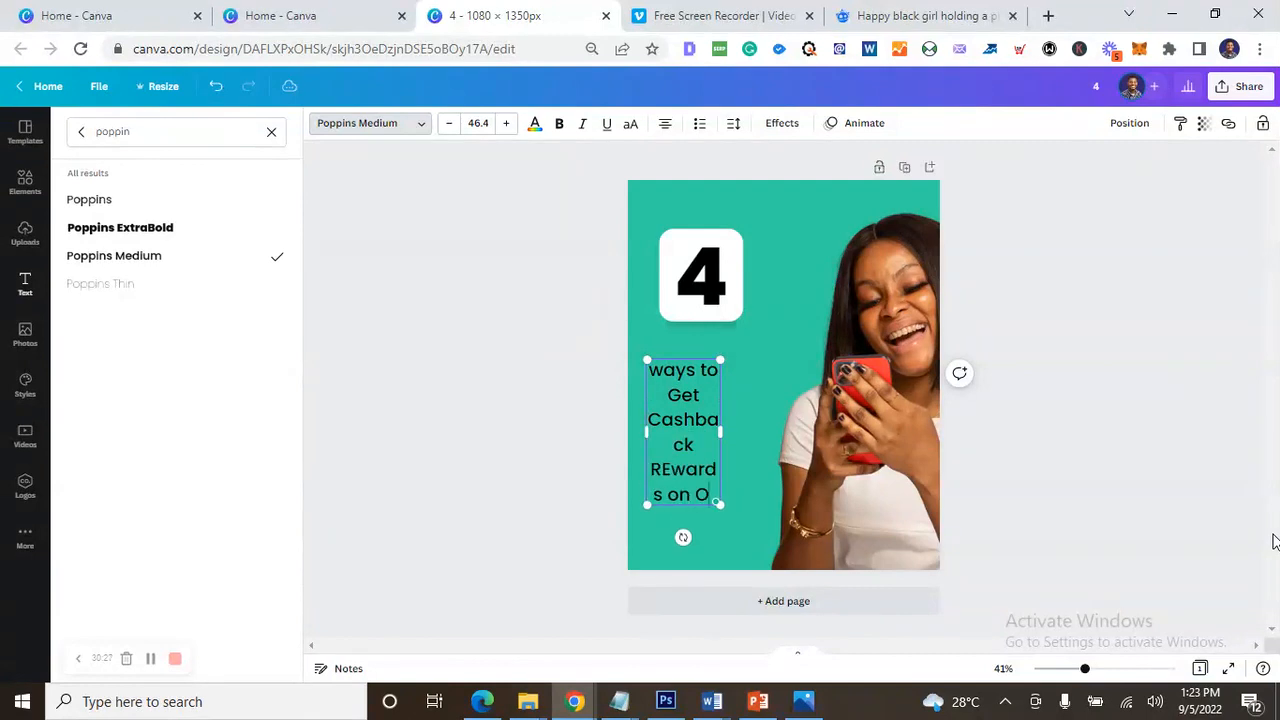
type("pay")
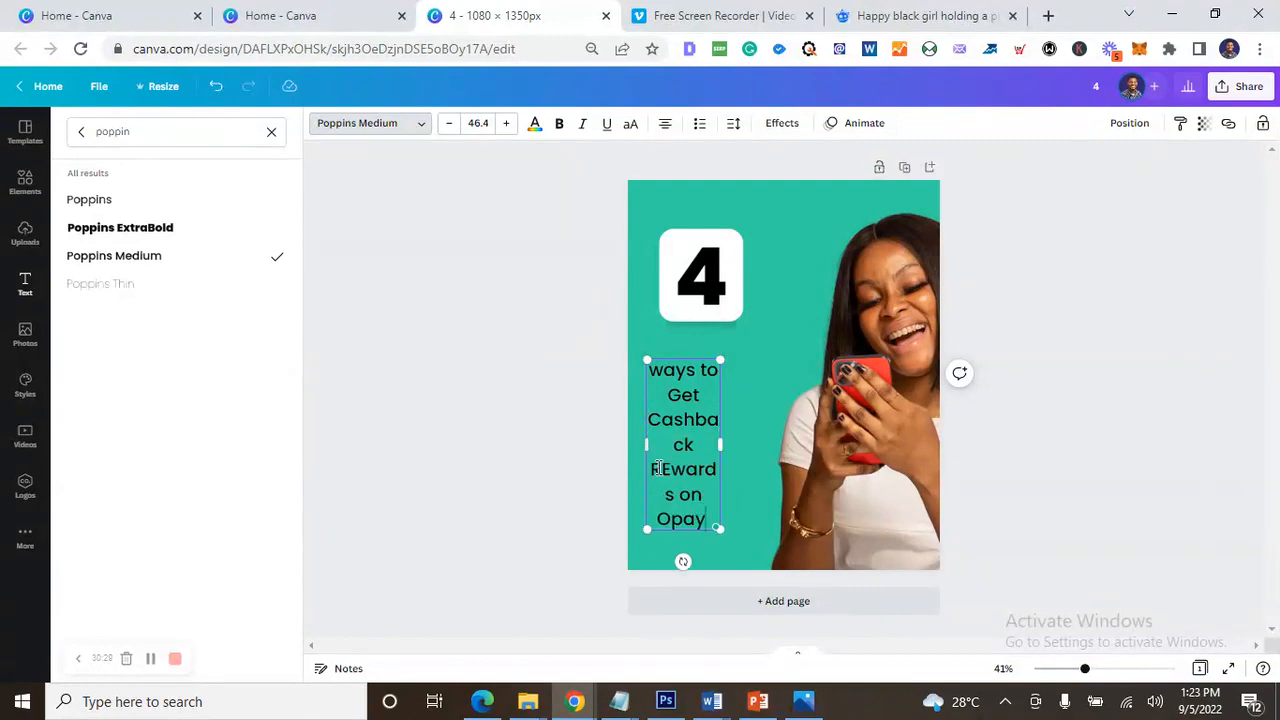
type("e")
- Widen the "ways to Get Cashback Rewards on Opay" text box so no word is split and left-align all its lines
left_click_drag(731, 450, 812, 430)
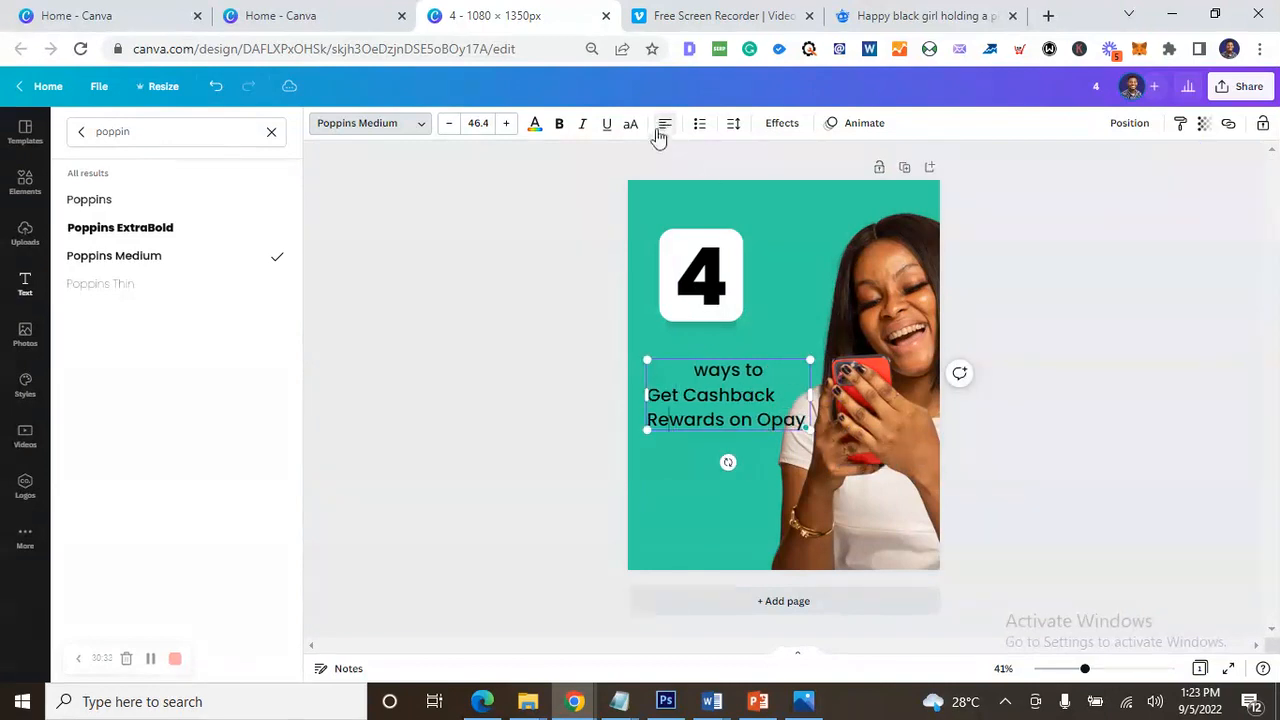
key("ctrl+a")
left_click(666, 126)
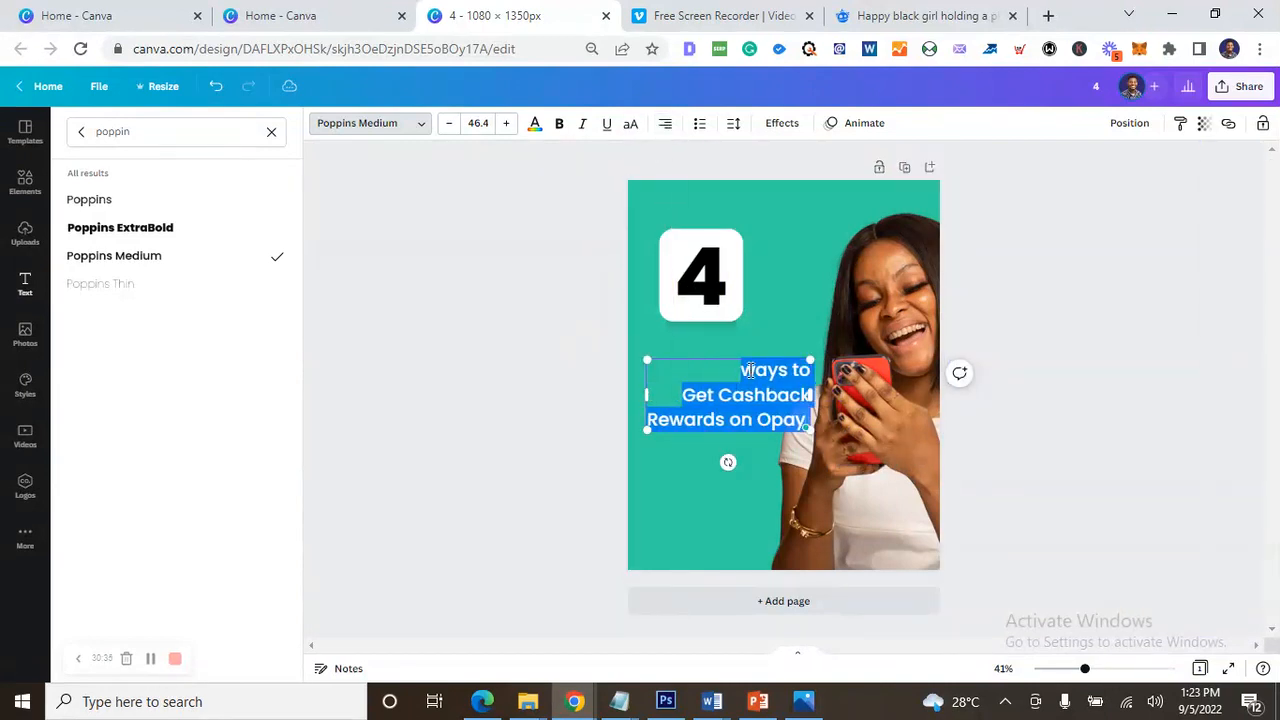
left_click(664, 125)
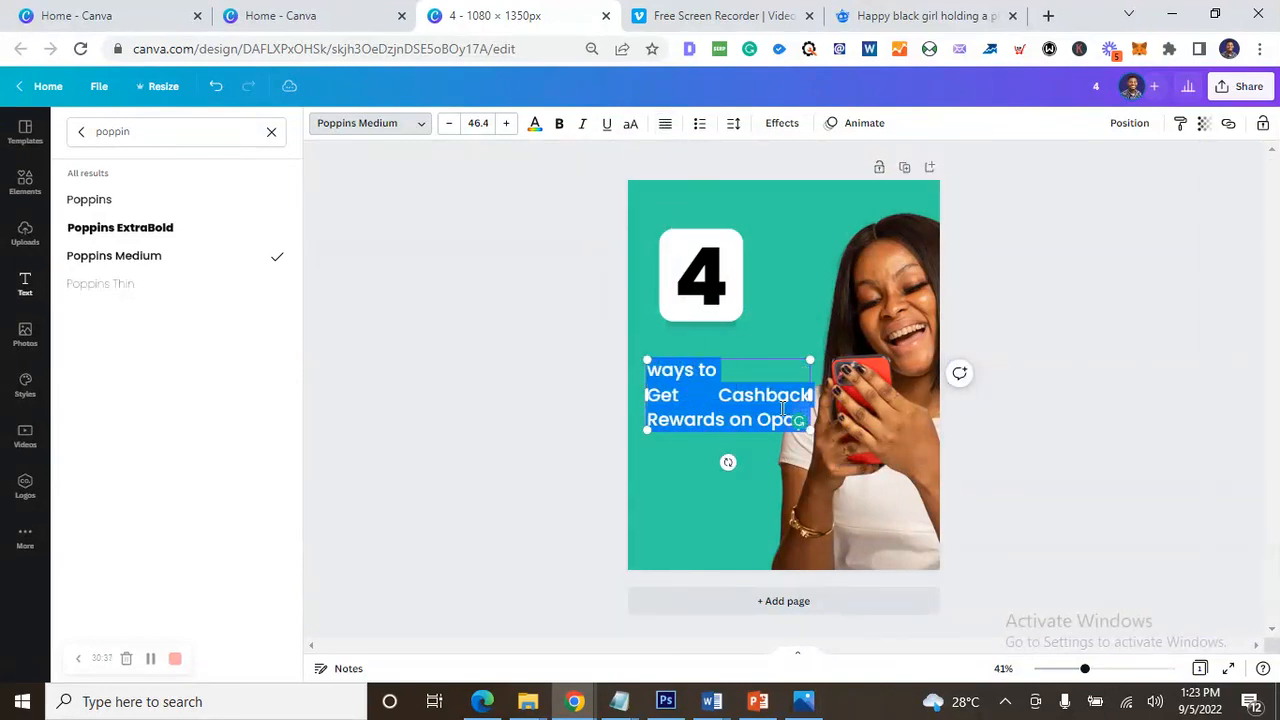
left_click(733, 396)
key("BackSpace")
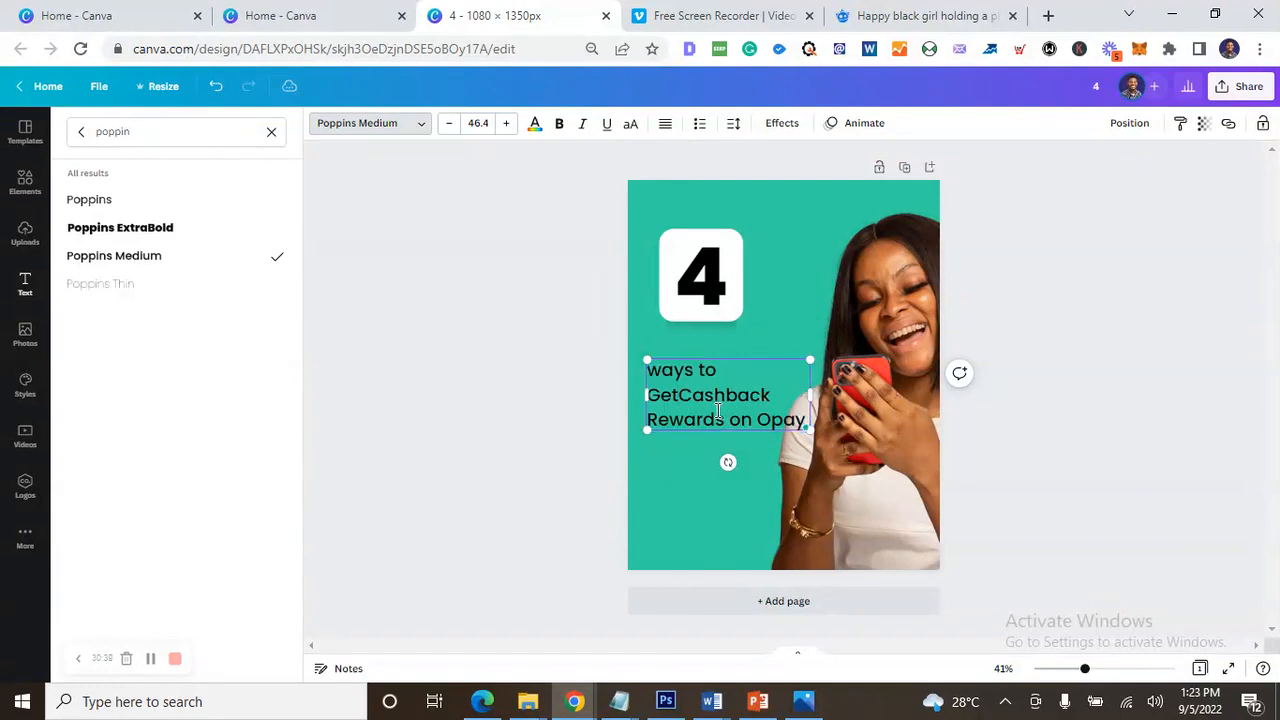
key("ctrl+a")
left_click(664, 123)
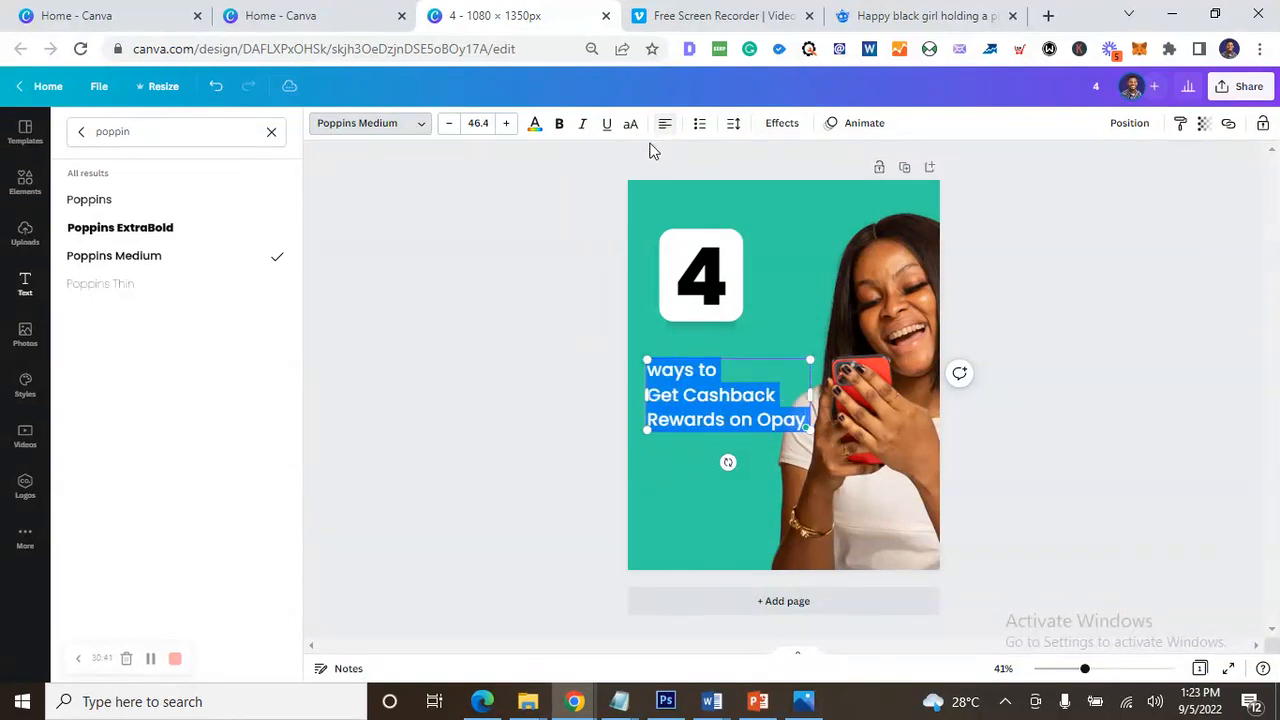
- Narrow the text box and break the line after "Rewards" so that "on Opay" forms the last line, as on the reference slide
left_click(754, 420)
left_click_drag(811, 395, 778, 402)
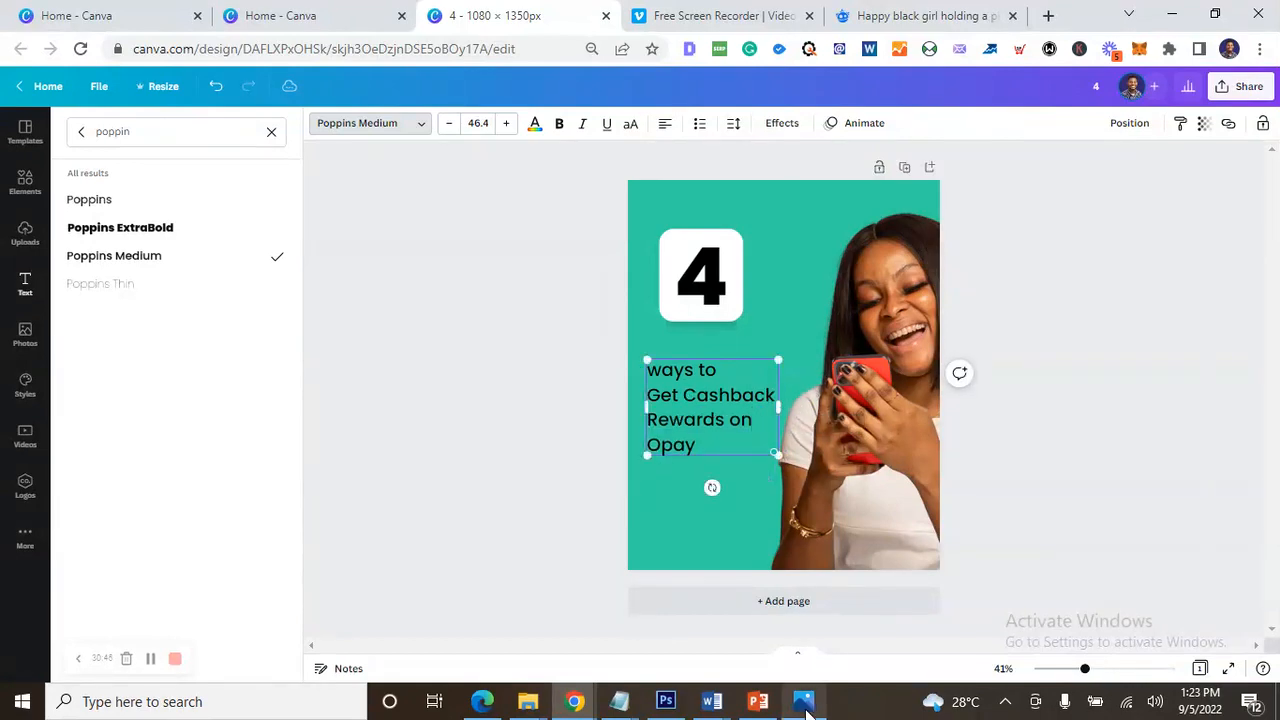
left_click(805, 706)
left_click(805, 706)
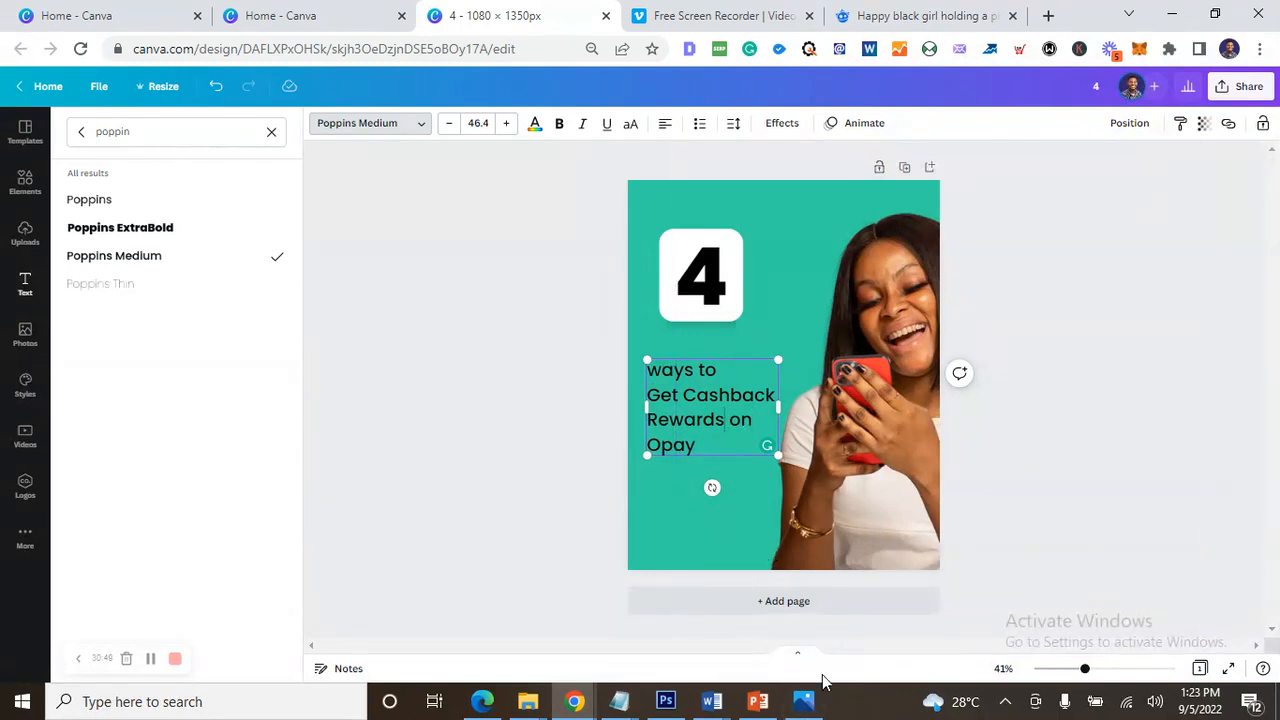
key("Return")
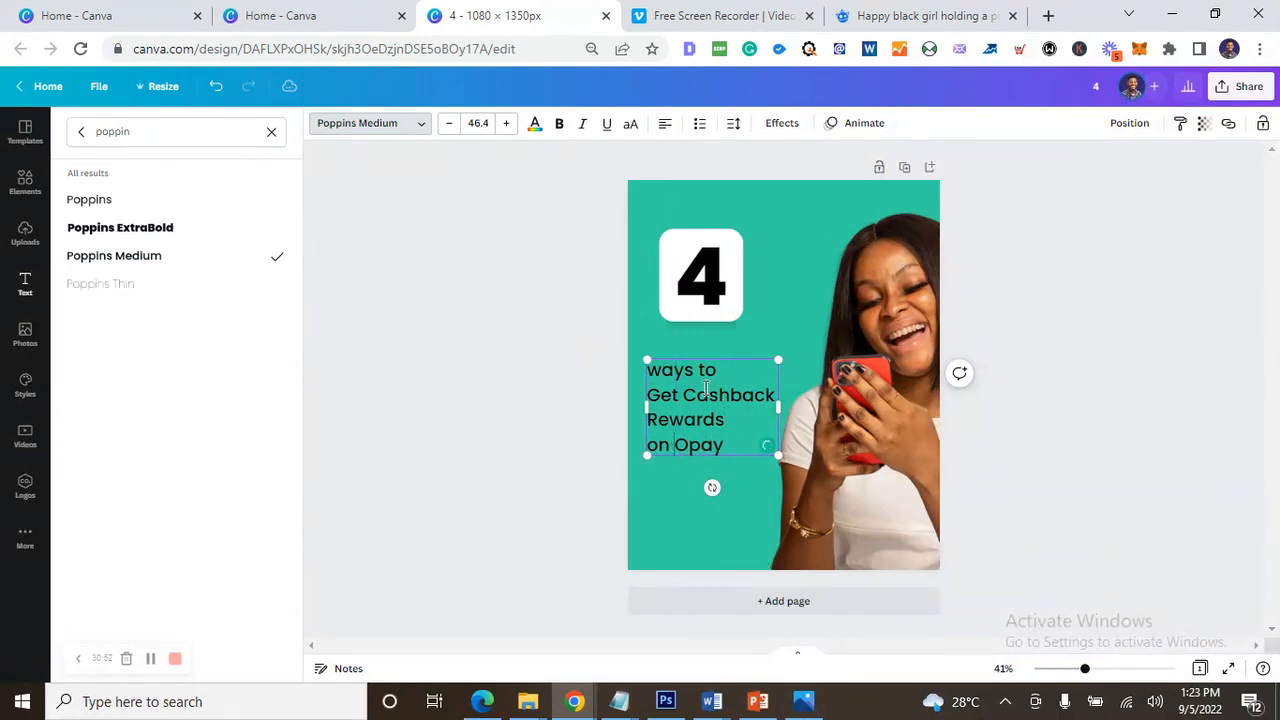
- Make the words "Cashback Rewards" bold and compare the text with the OPay reference slide
left_click_drag(690, 395, 728, 421)
left_click(559, 128)
left_click(808, 702)
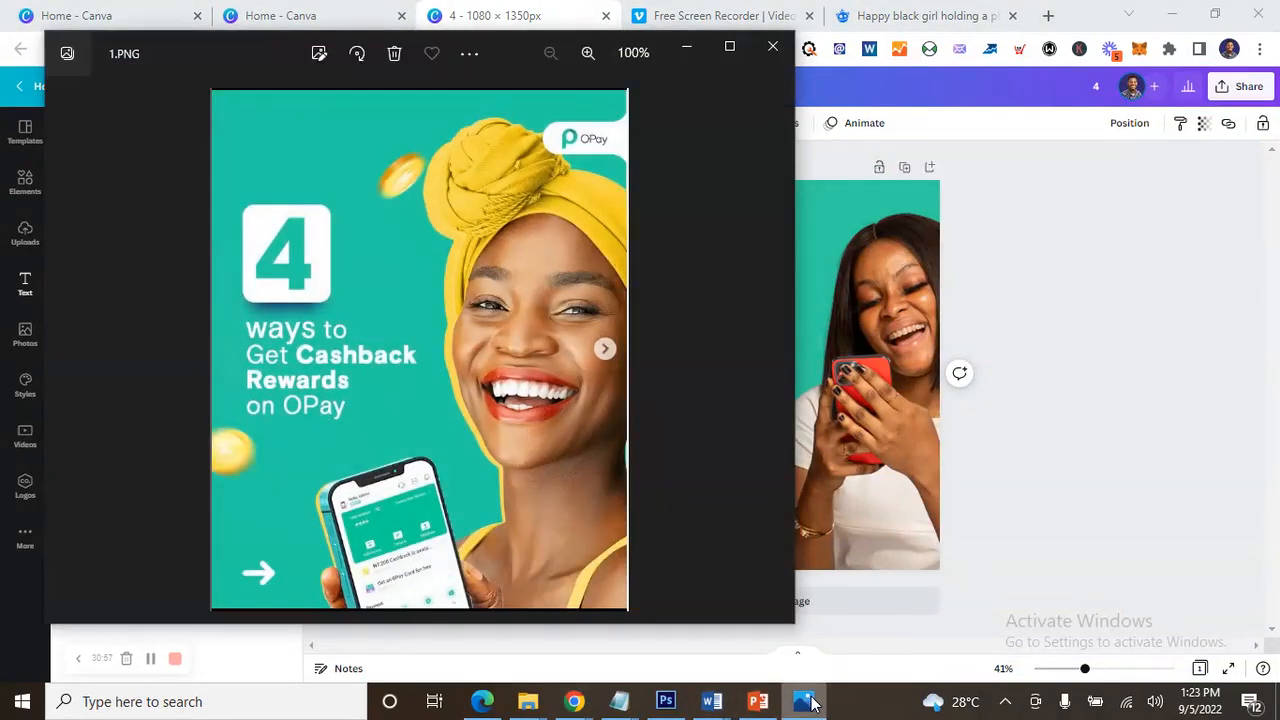
left_click(808, 702)
- Colour the words "ways to Get" white
key("ctrl+a")
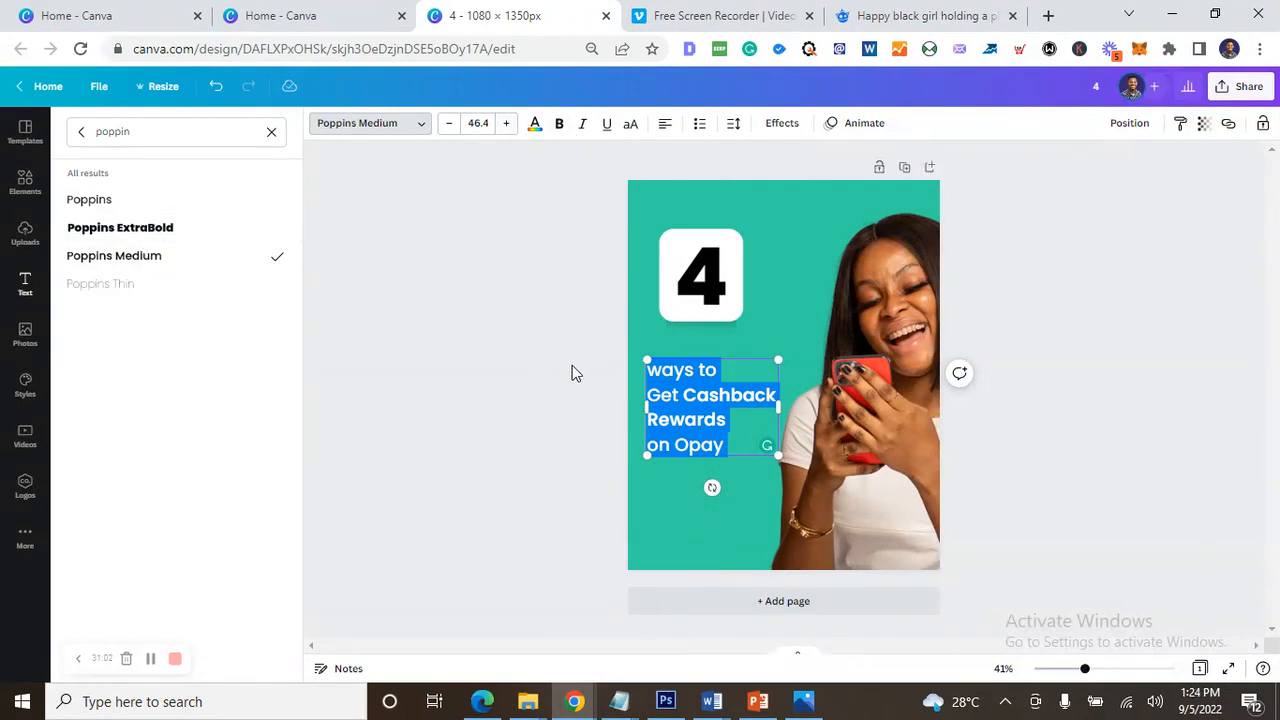
left_click(728, 402)
left_click_drag(679, 401, 637, 367)
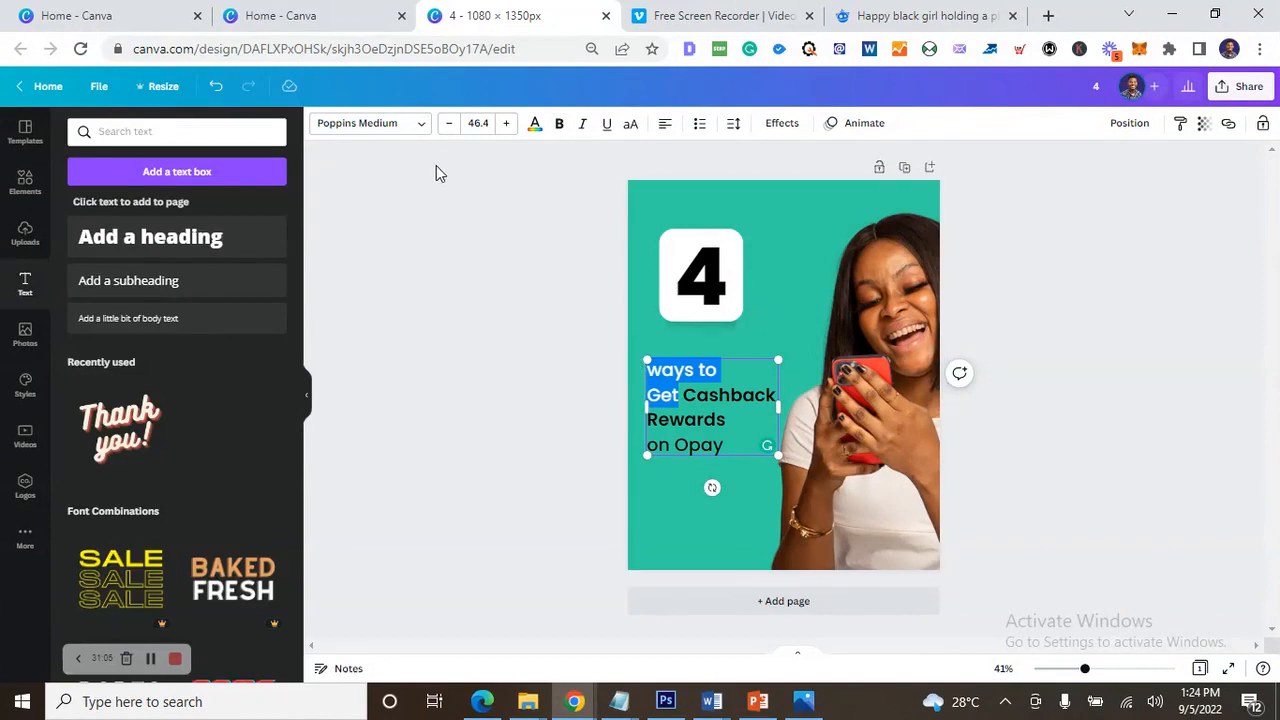
left_click(535, 123)
left_click(195, 197)
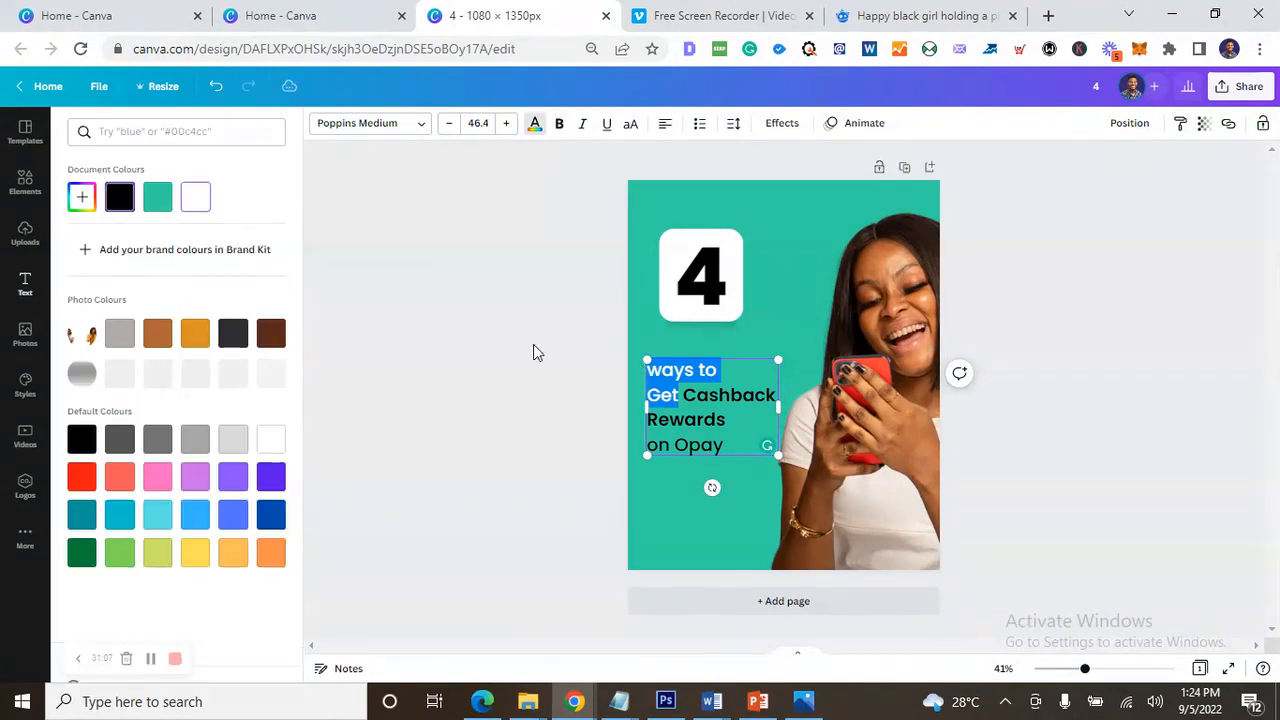
- Set the whole "ways to Get Cashback Rewards on Opay" text in Poppins ExtraBold and colour it white
left_click_drag(688, 398, 730, 456)
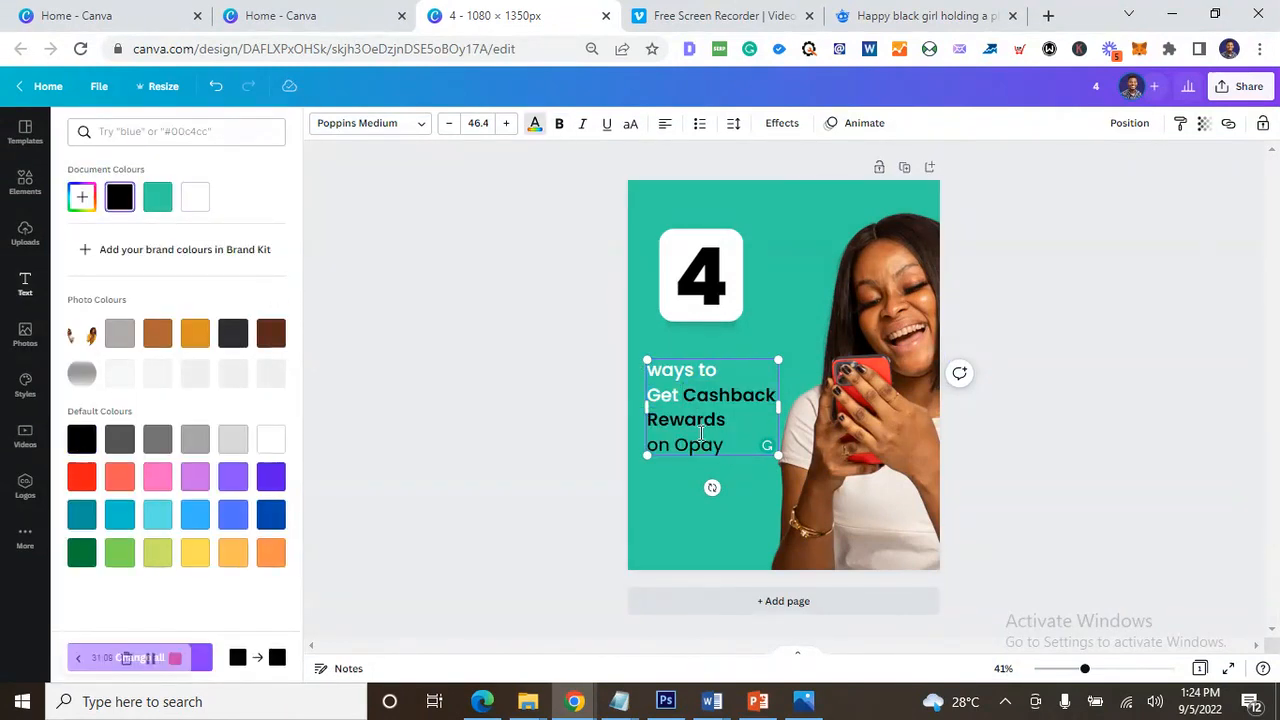
triple_click(700, 399)
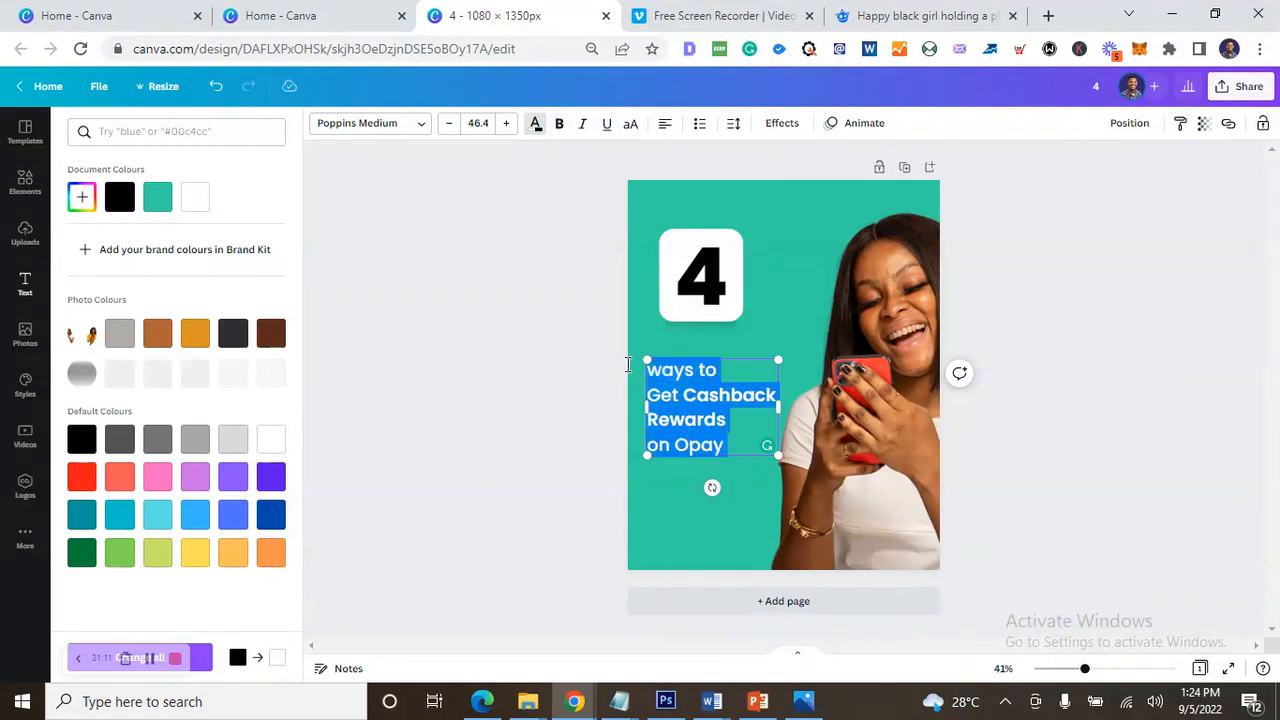
left_click(393, 127)
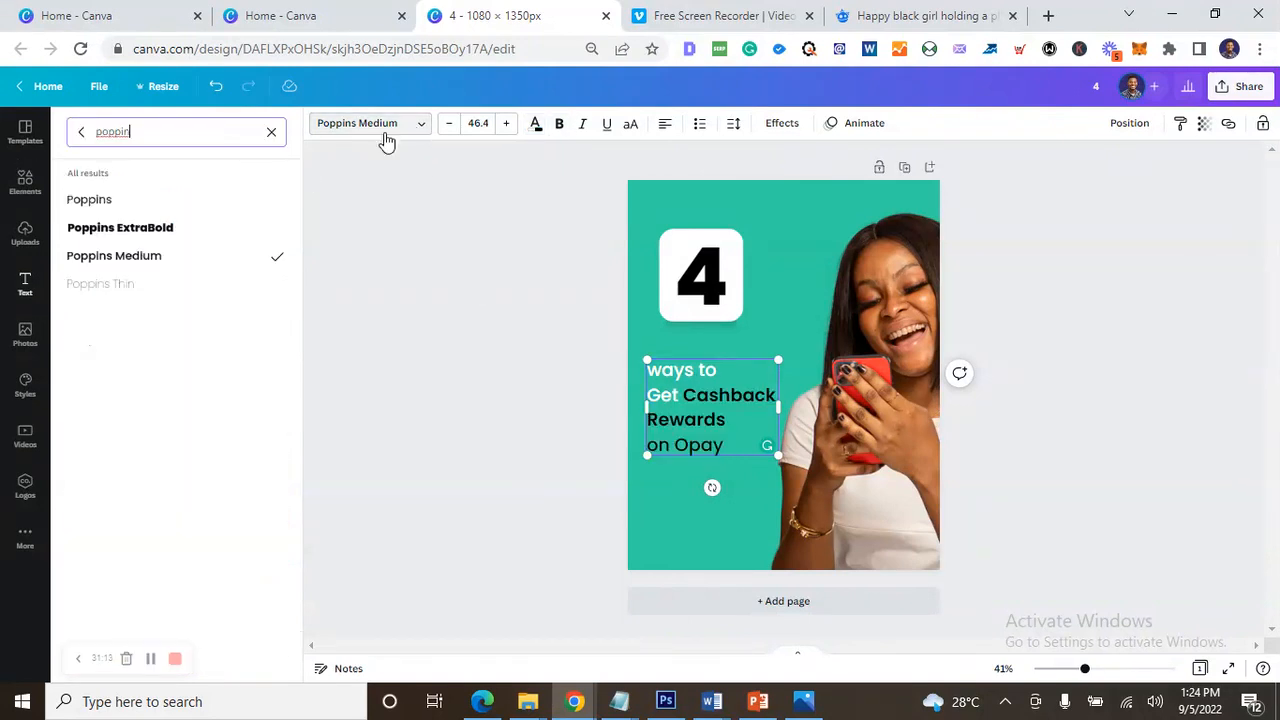
left_click(148, 208)
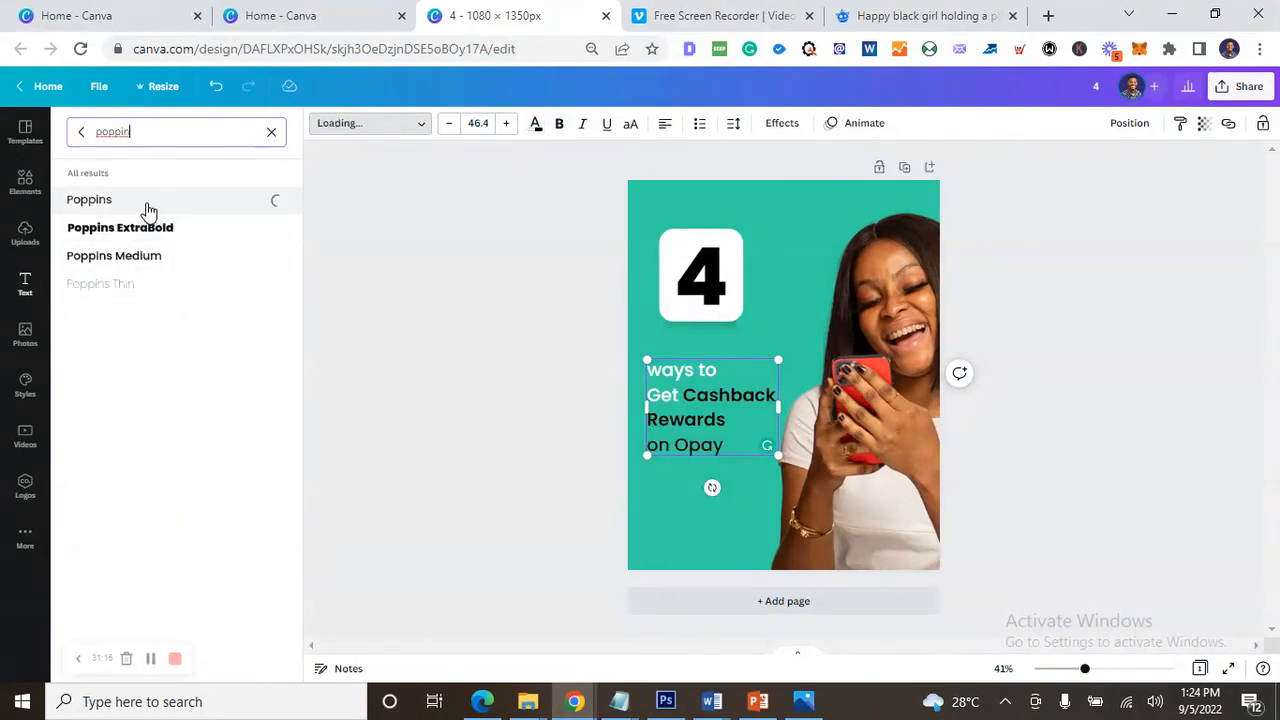
left_click(152, 257)
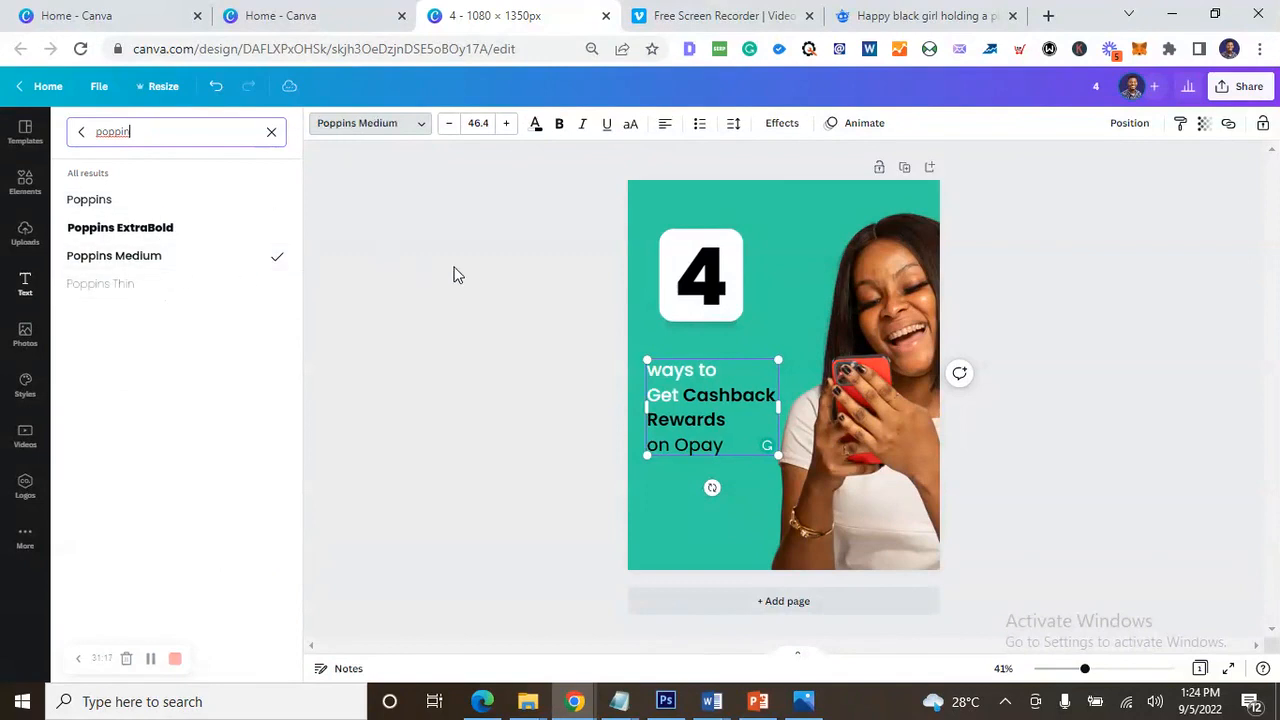
left_click(172, 230)
left_click(534, 124)
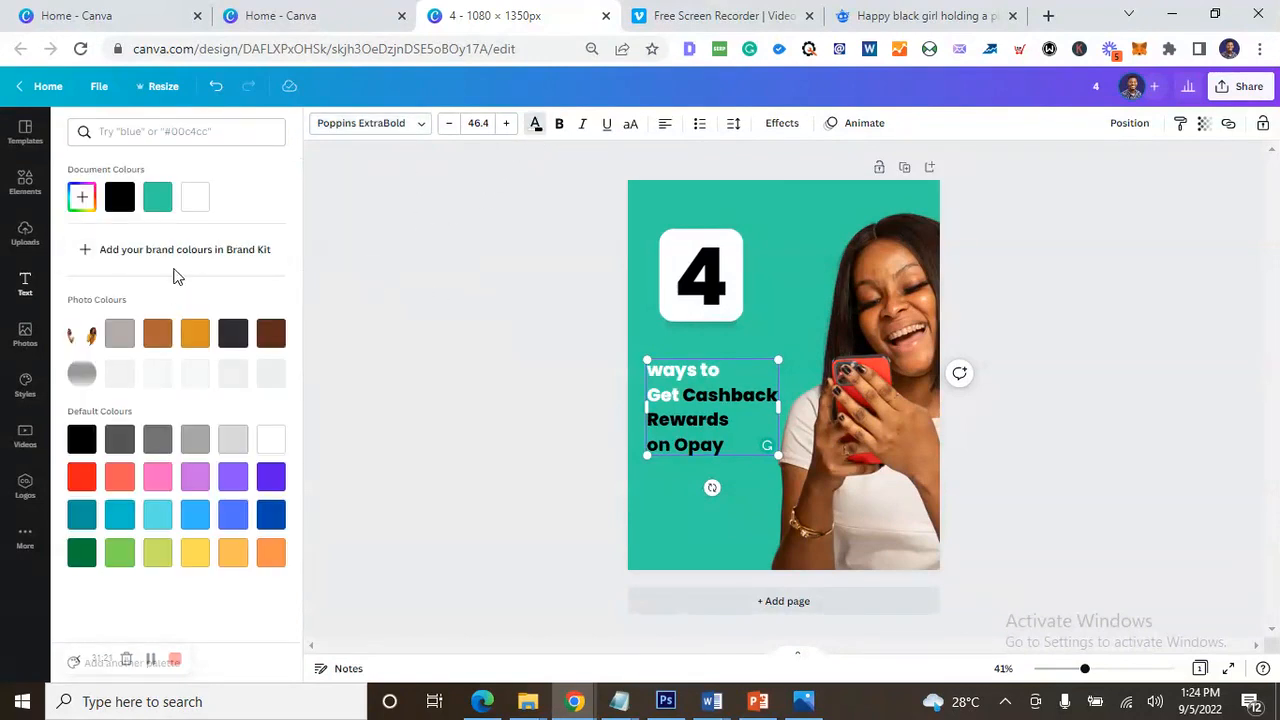
left_click(195, 196)
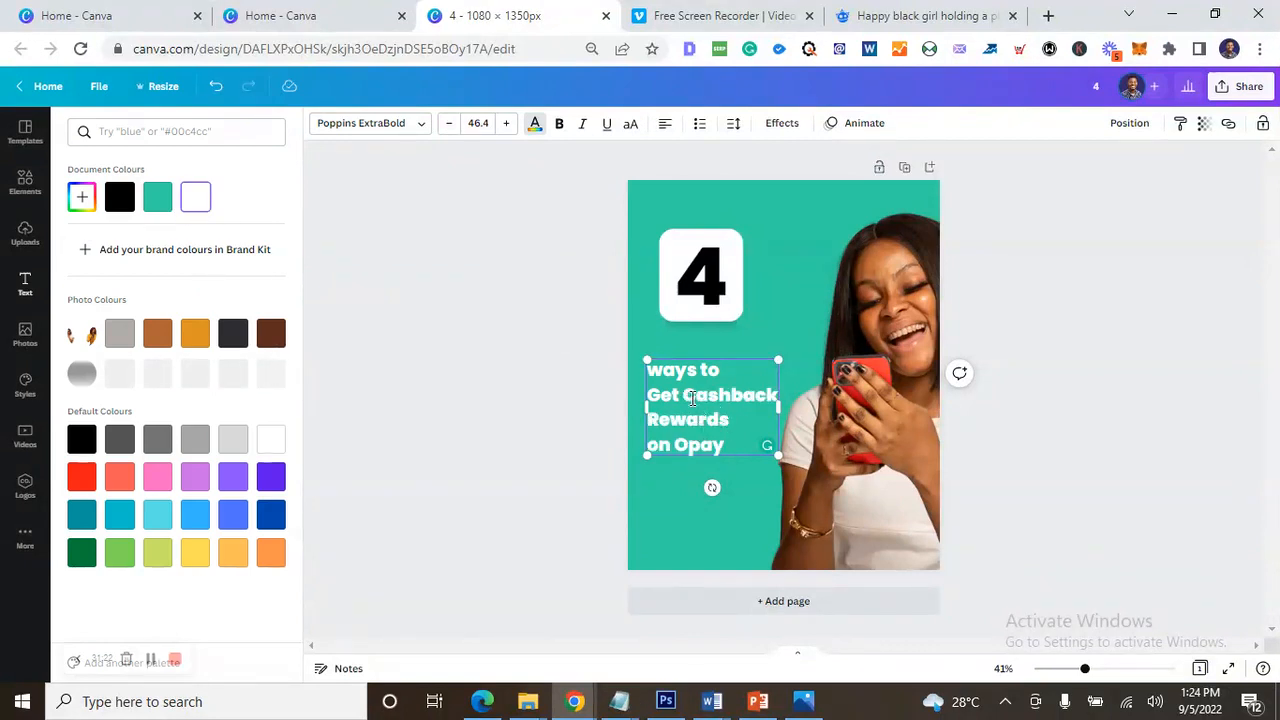
- Set "ways to Get" and "on Opay" in the headline to Poppins Medium
left_click_drag(688, 396, 730, 421)
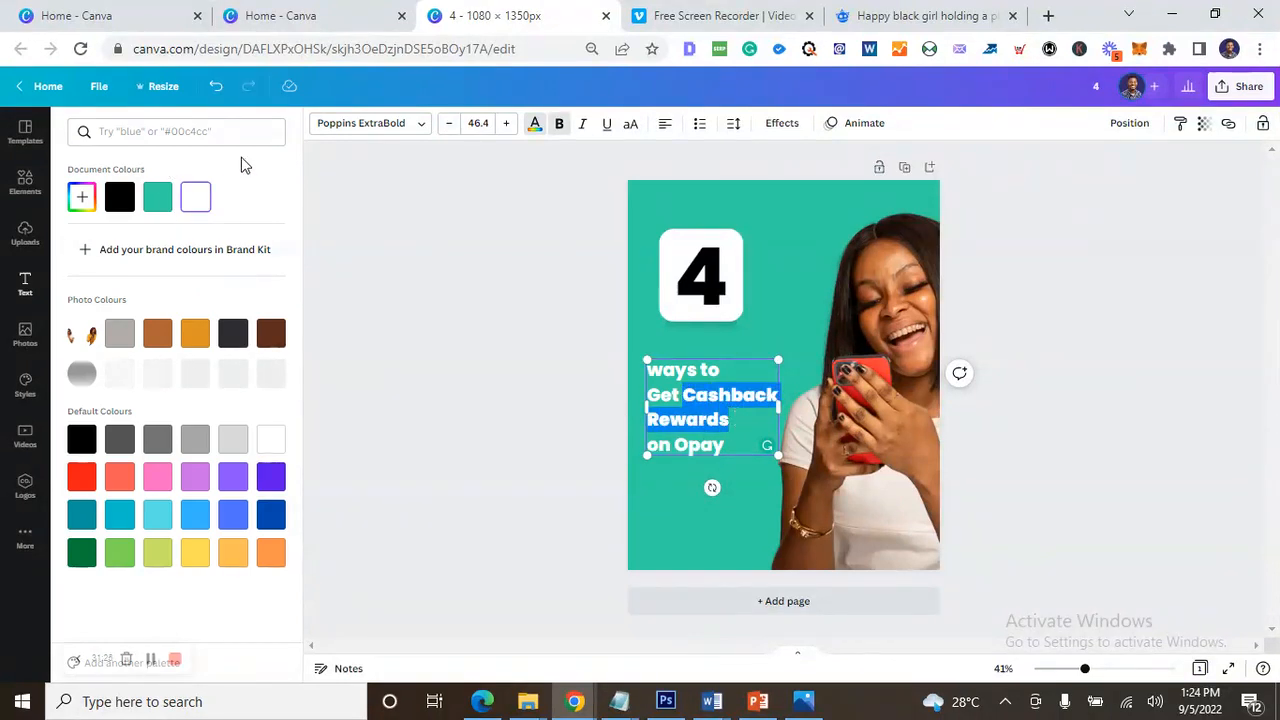
left_click(378, 123)
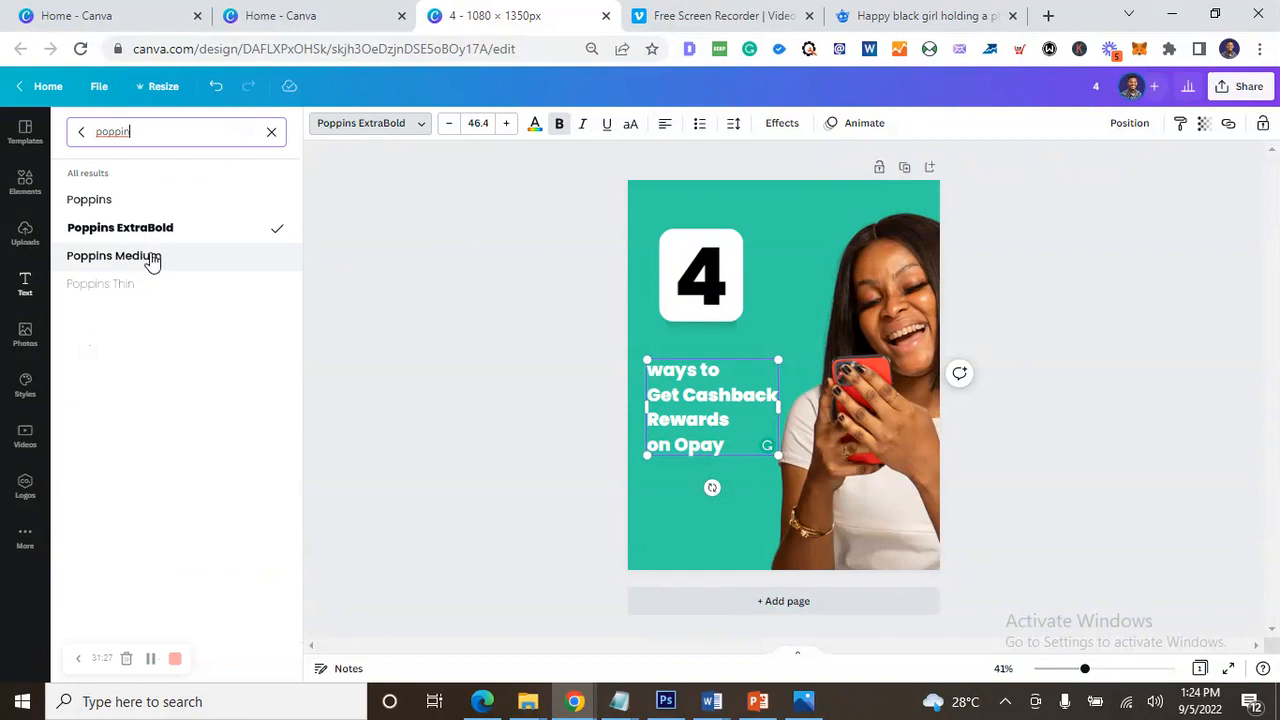
left_click_drag(661, 387, 653, 378)
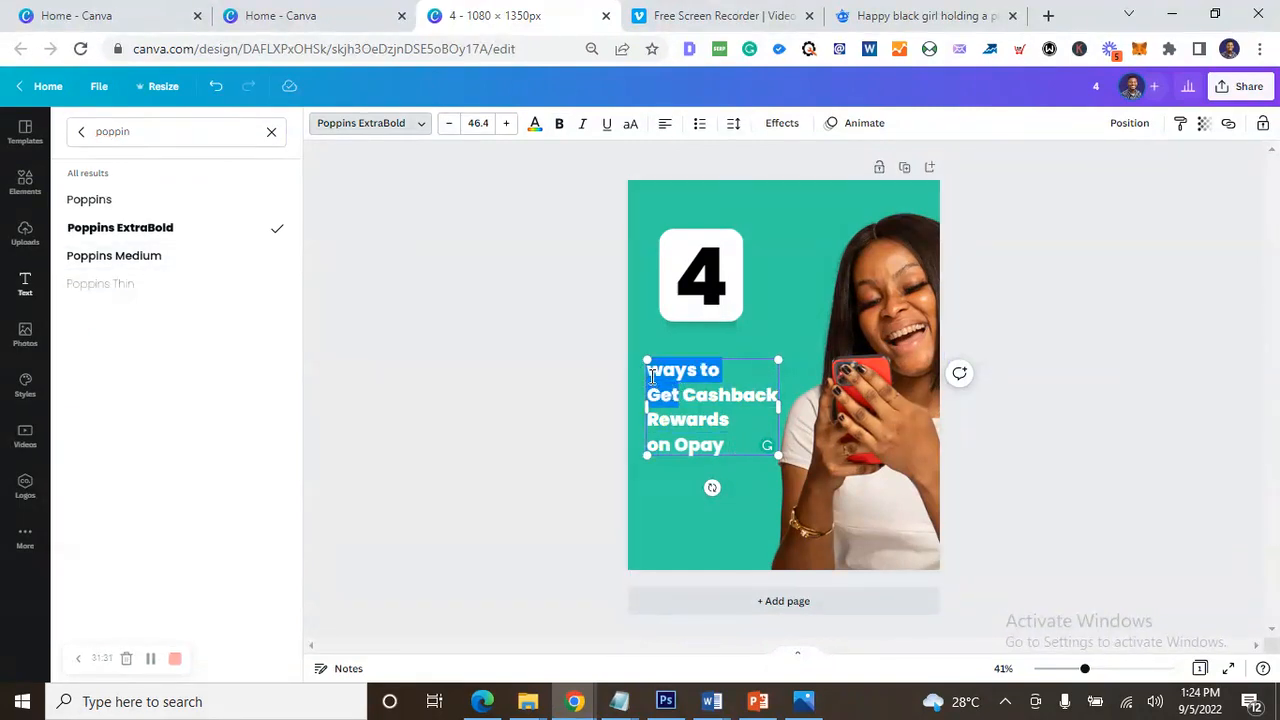
left_click(128, 257)
left_click(726, 444)
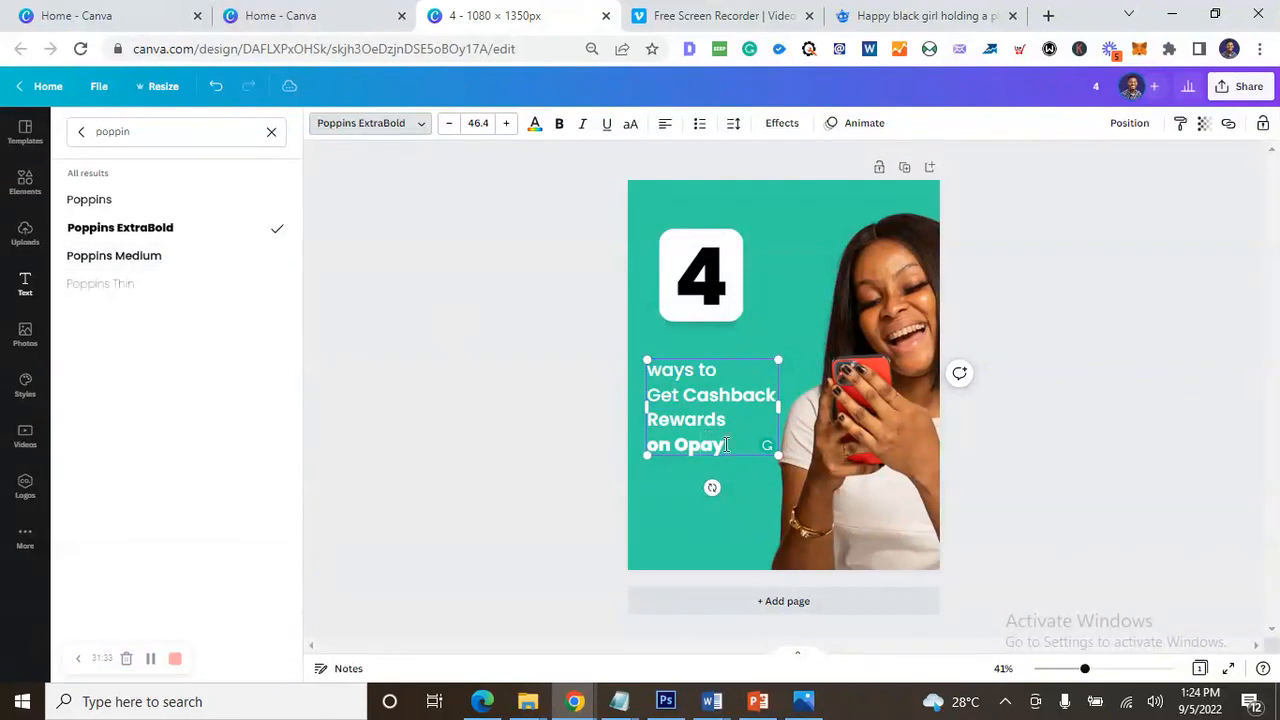
left_click_drag(719, 446, 620, 430)
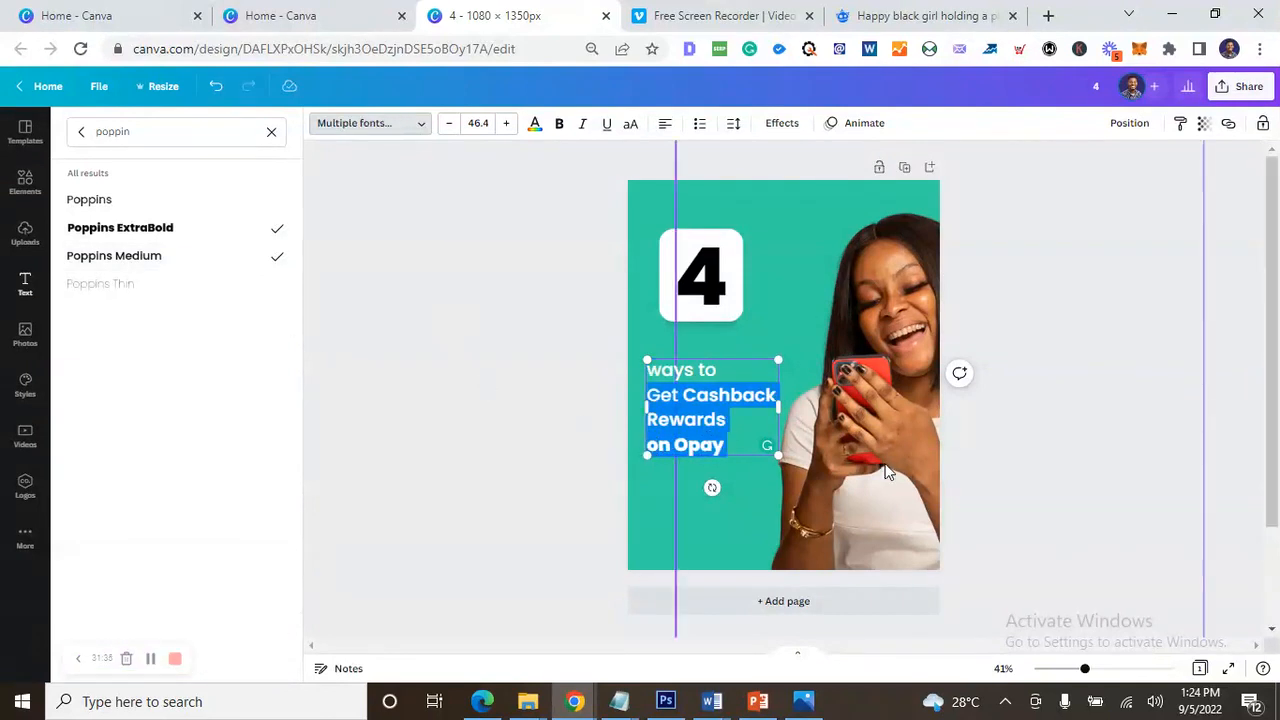
left_click(718, 436)
left_click_drag(719, 440, 652, 449)
left_click(208, 256)
- Set "Get Cashback Rewards" in the headline to Poppins ExtraBold
left_click(705, 414)
left_click_drag(726, 421, 698, 400)
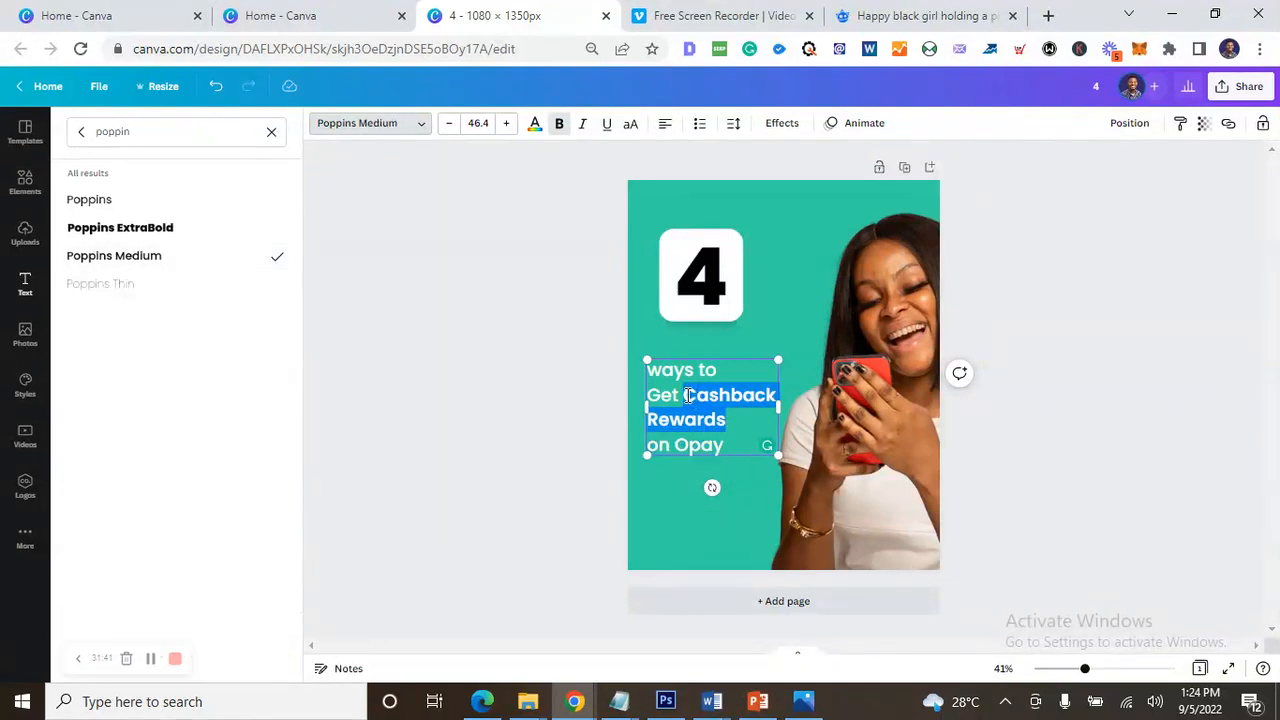
left_click(185, 229)
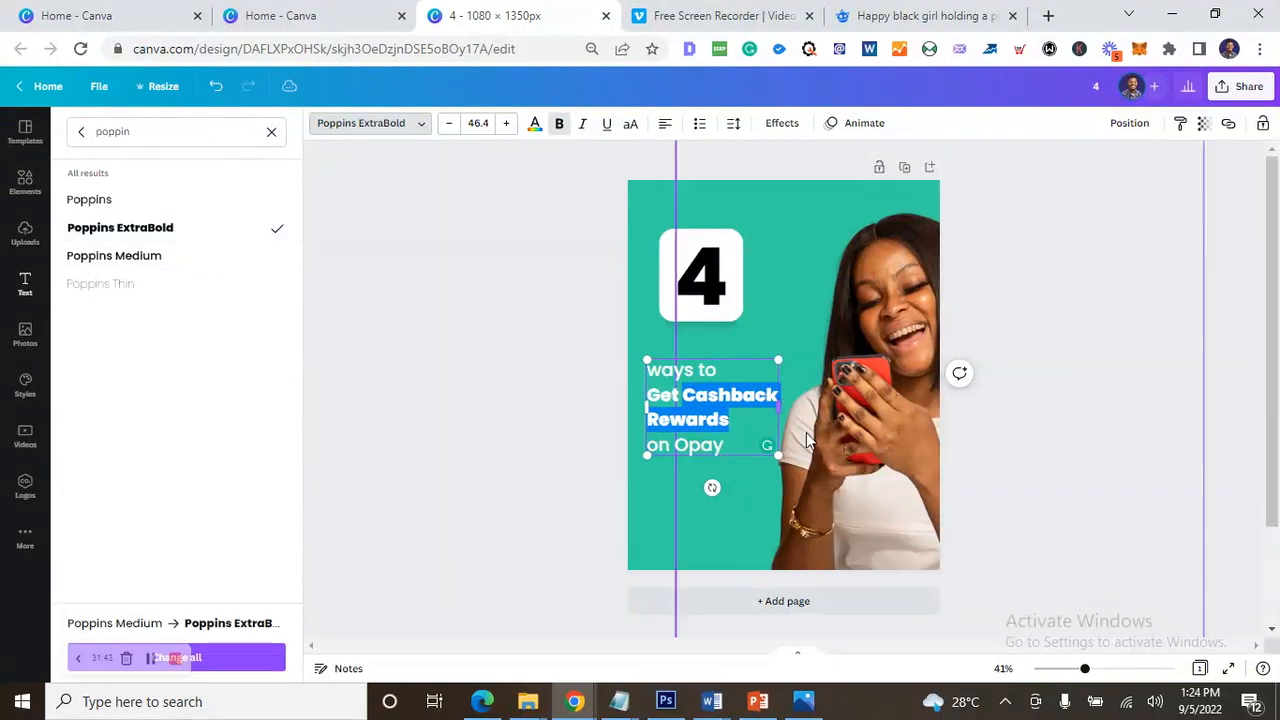
left_click(1044, 448)
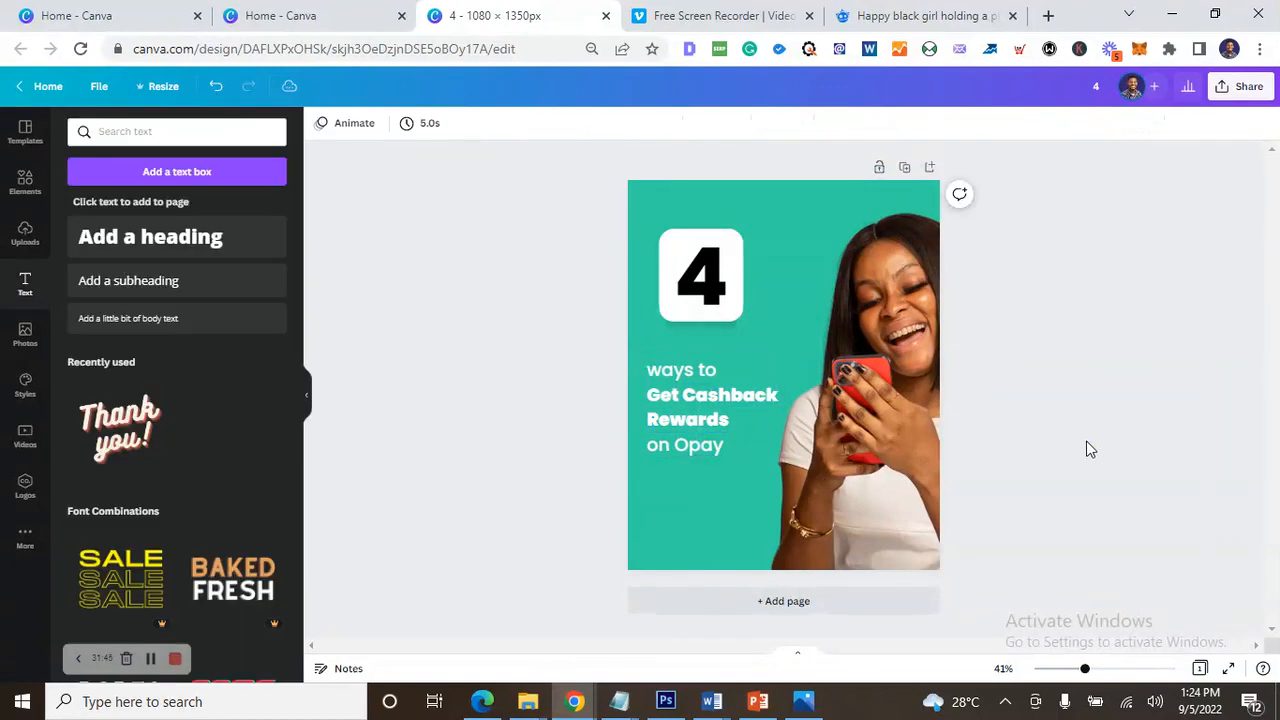
- Shift the headline text slightly right to line up with the badge's left edge and check the OPay reference slide
left_click_drag(660, 440, 669, 440)
left_click(808, 704)
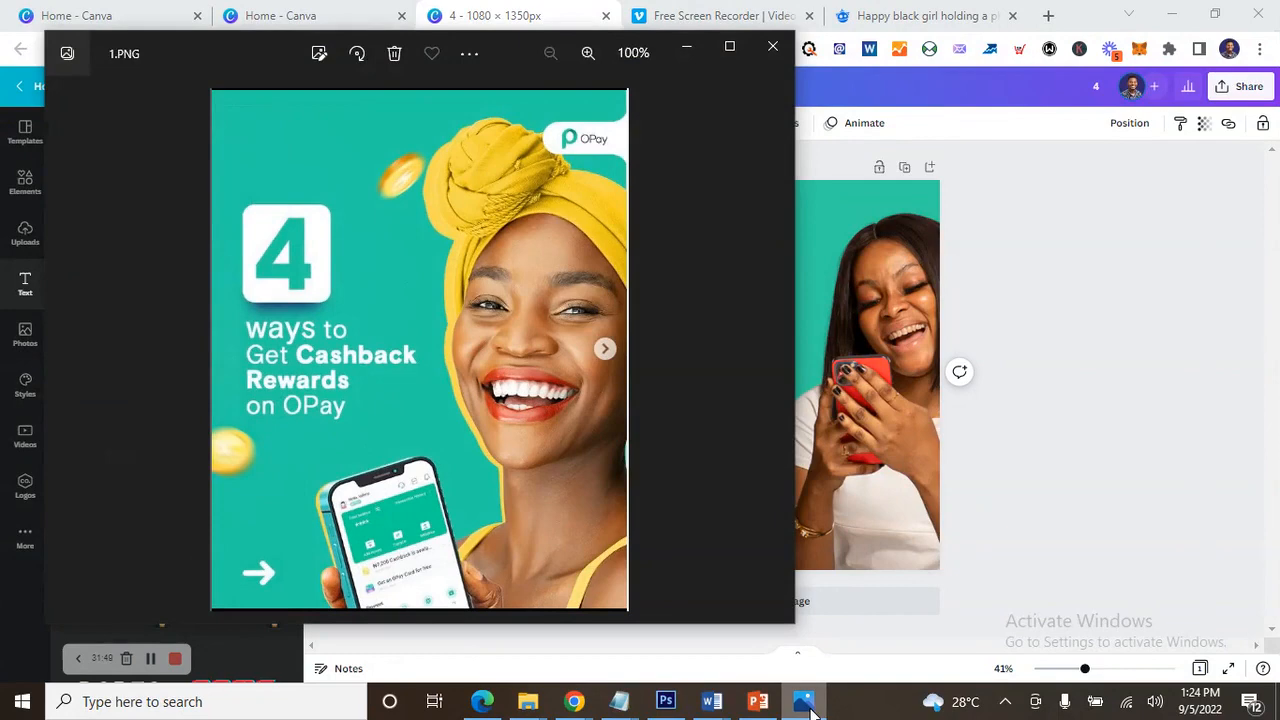
left_click(808, 704)
- Colour the "4" in the badge with the green document colour of the background
left_click(700, 298)
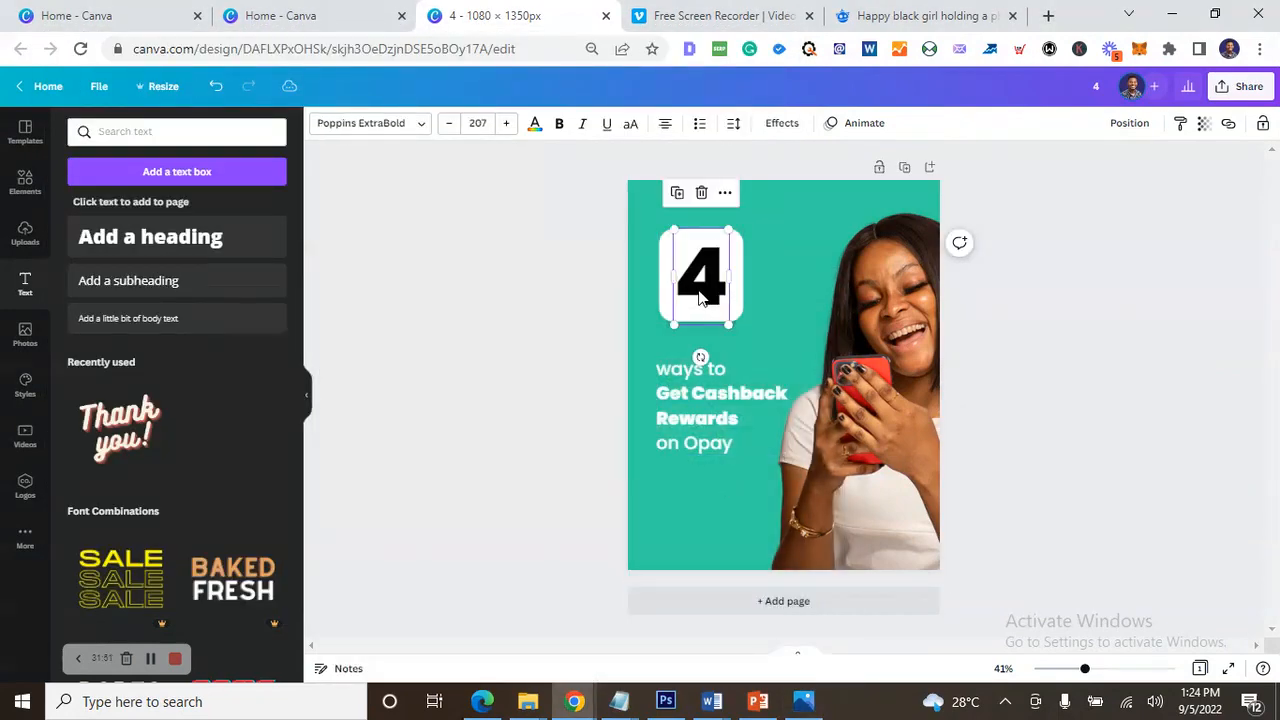
left_click(535, 123)
left_click(160, 194)
left_click(452, 367)
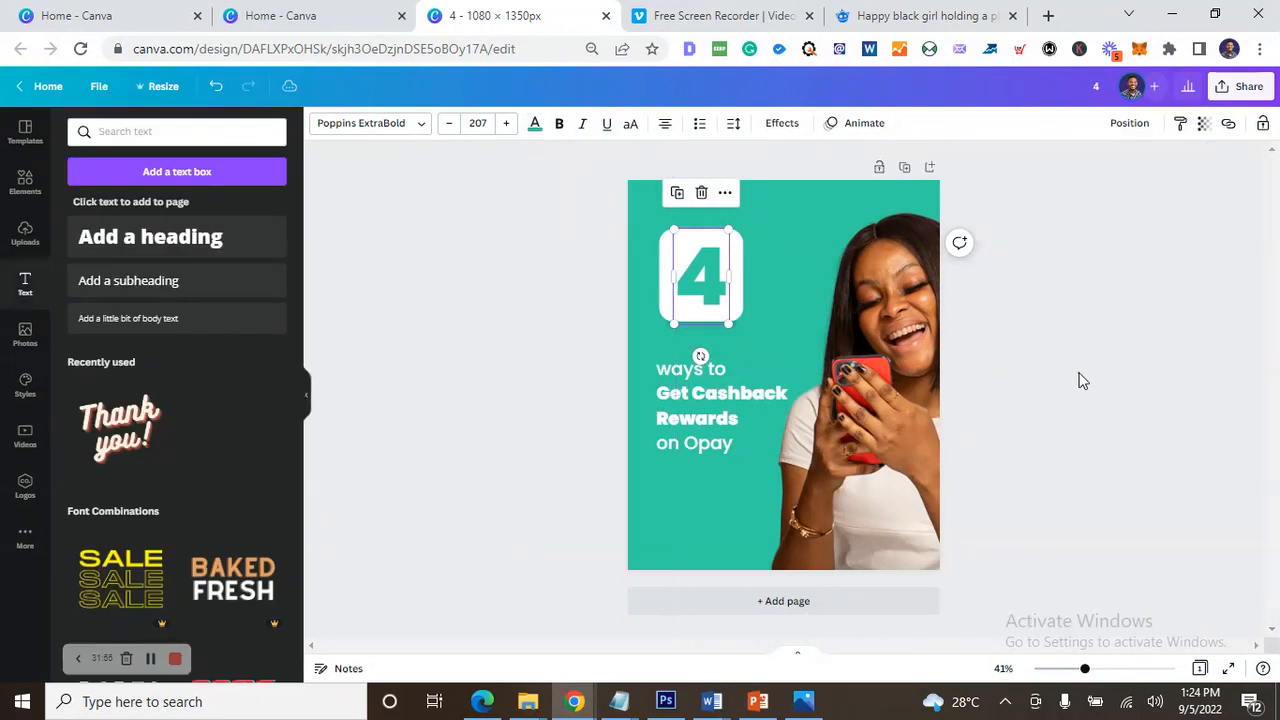
left_click(1080, 380)
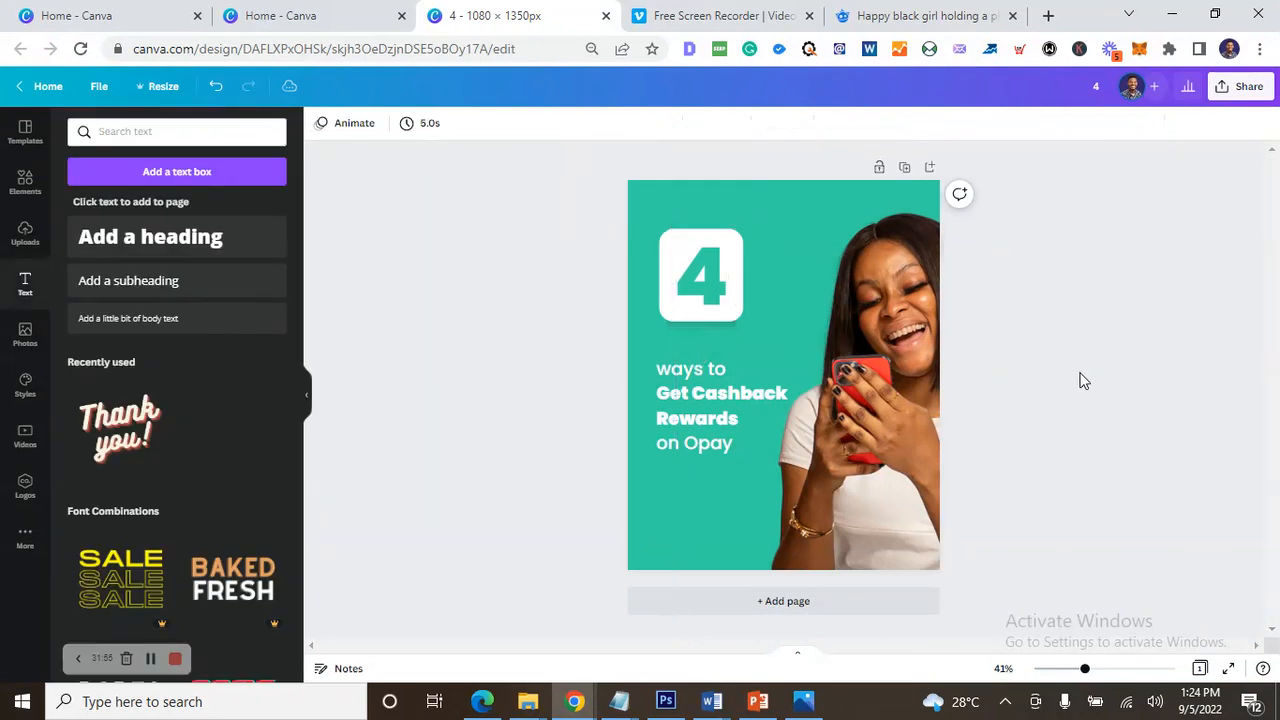
left_click(665, 244)
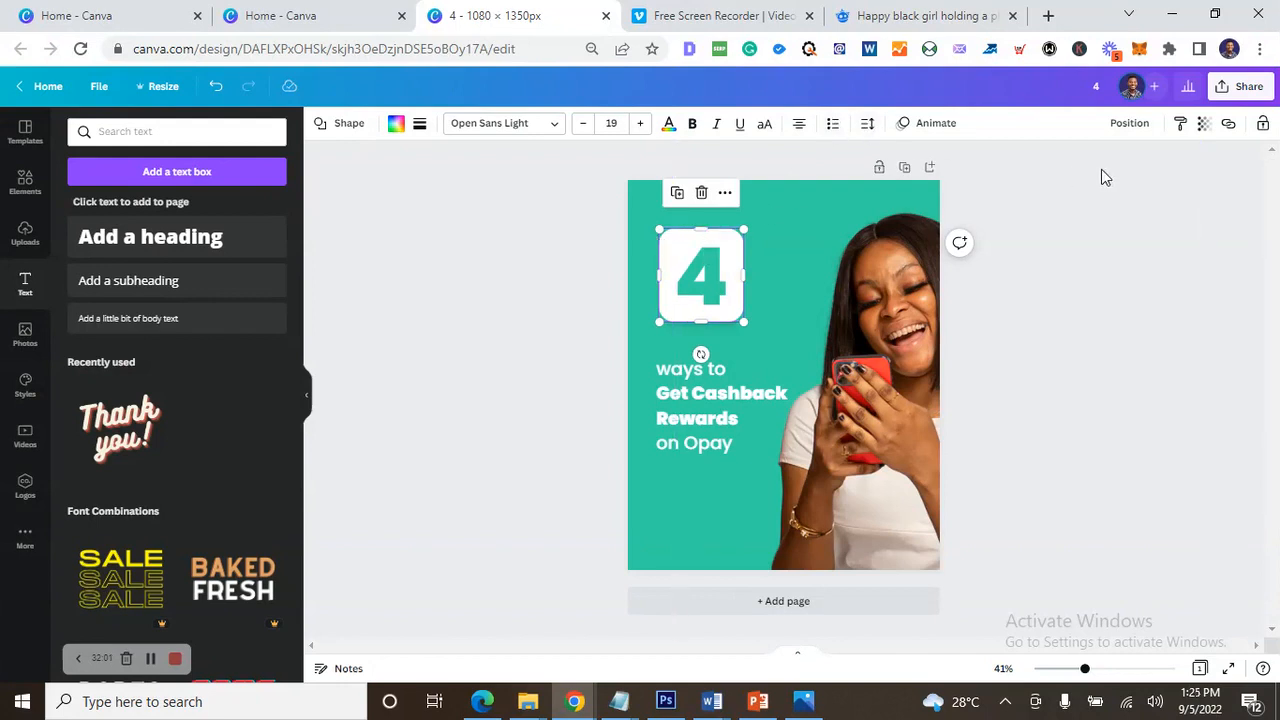
left_click(929, 123)
scroll(160, 350, "down", 1)
scroll(178, 374, "up", 1)
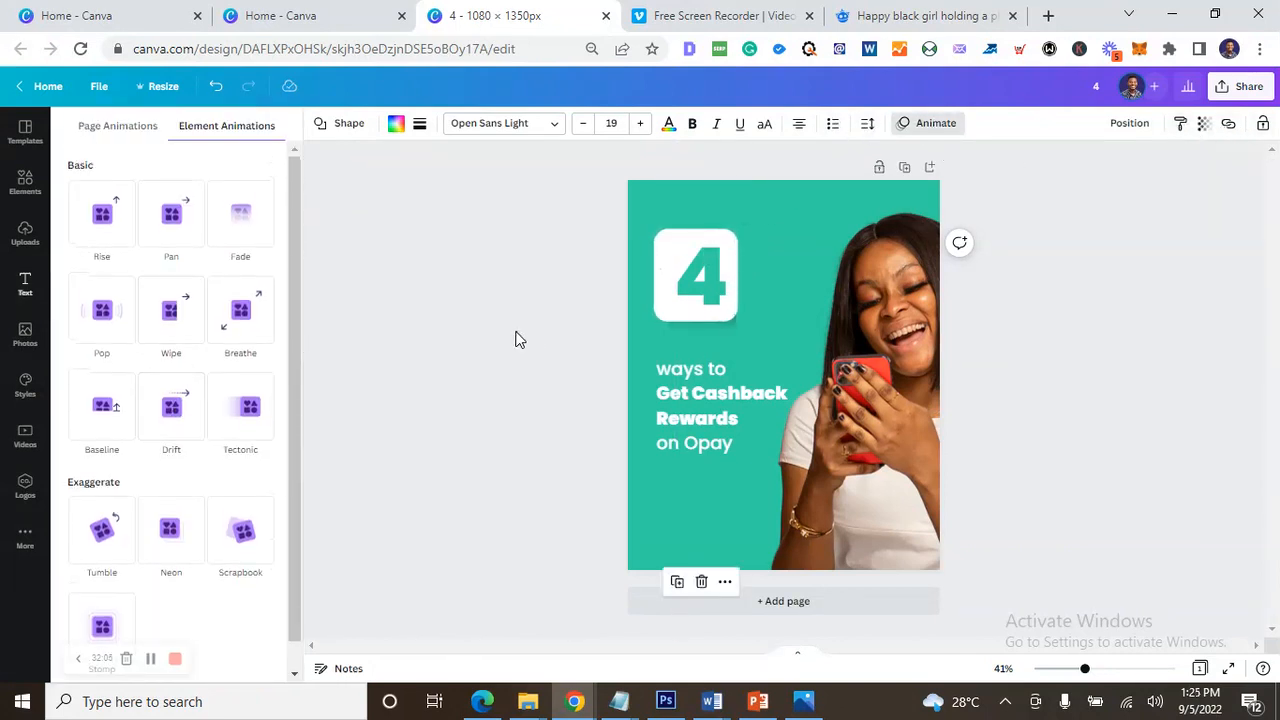
left_click(517, 334)
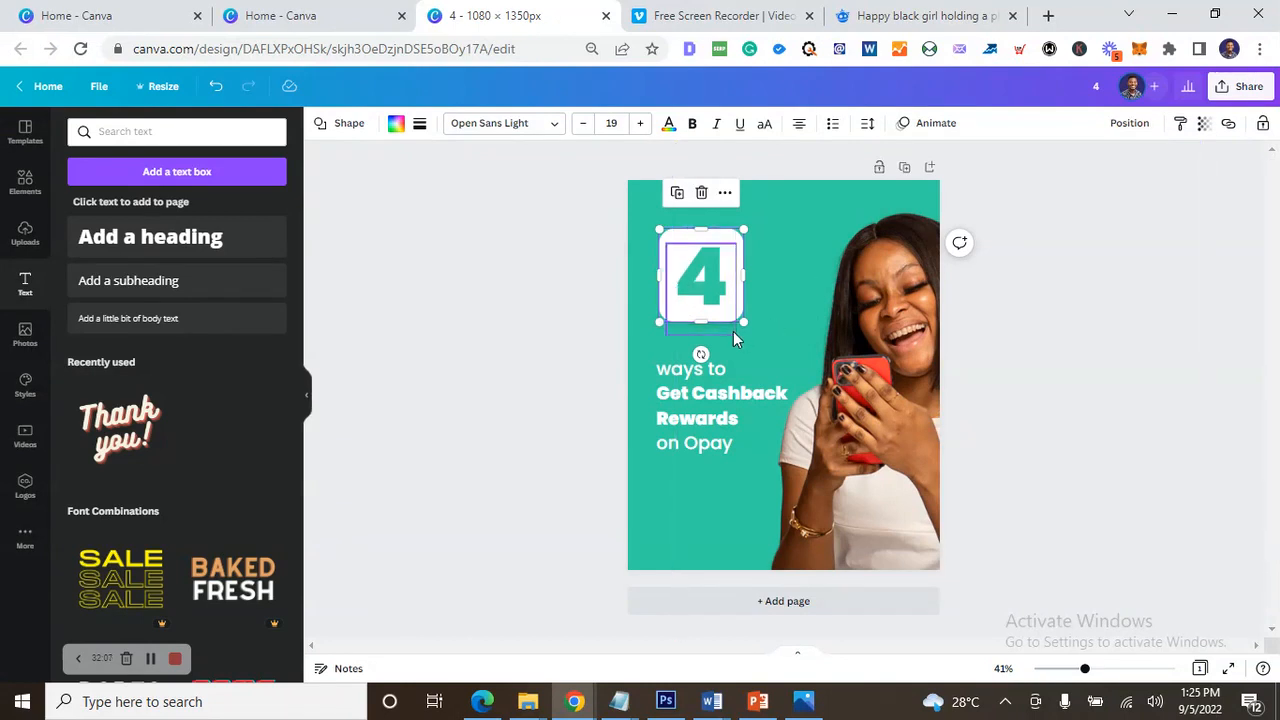
left_click(733, 331)
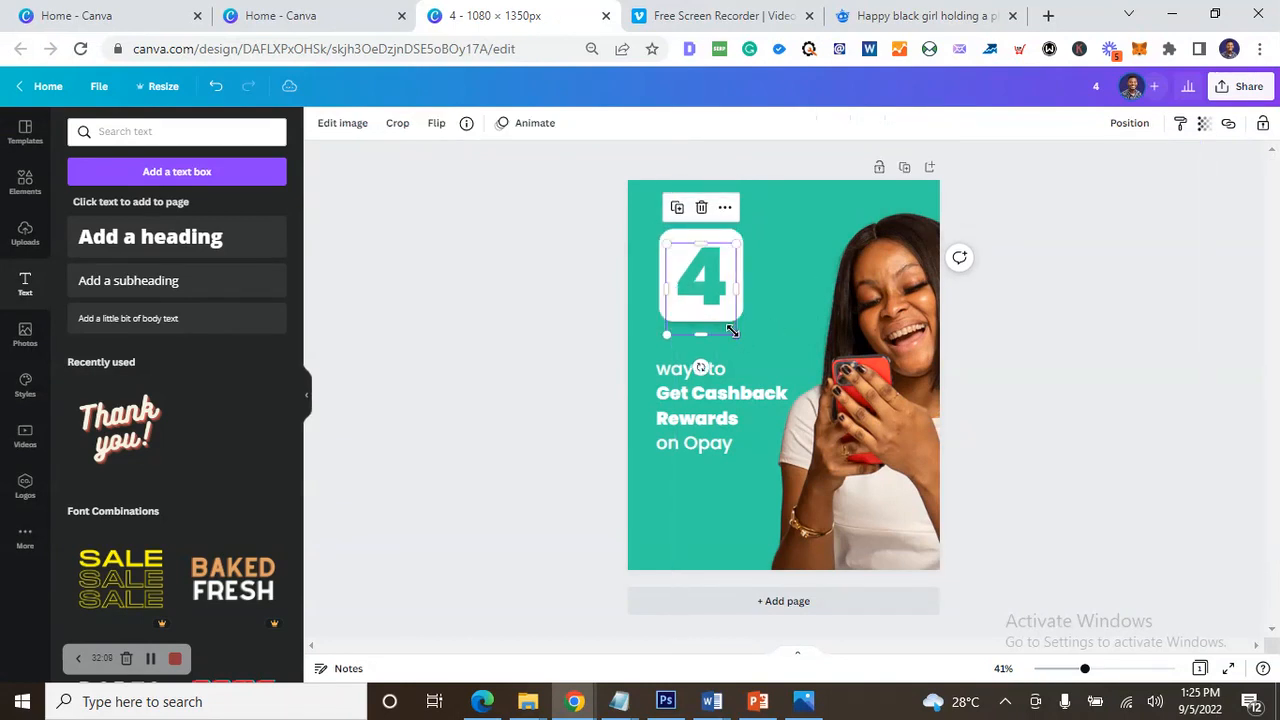
left_click(970, 300)
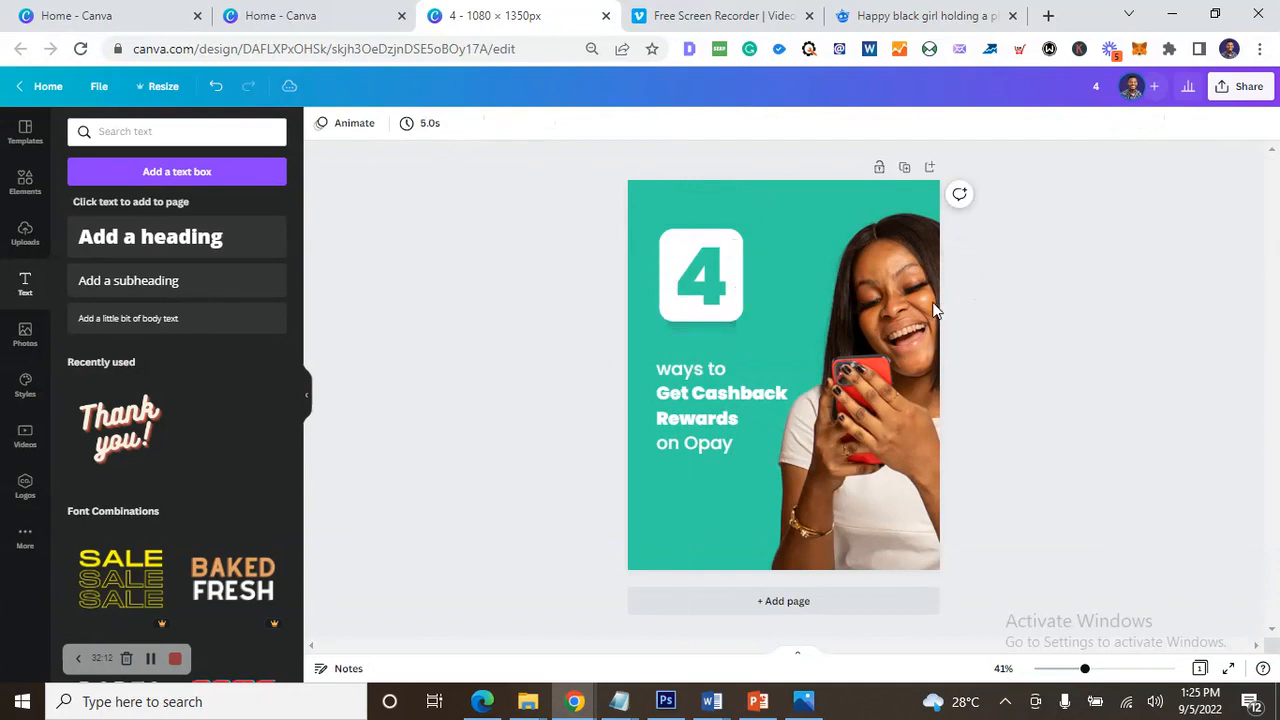
left_click(712, 333)
left_click(720, 328)
left_click(730, 310)
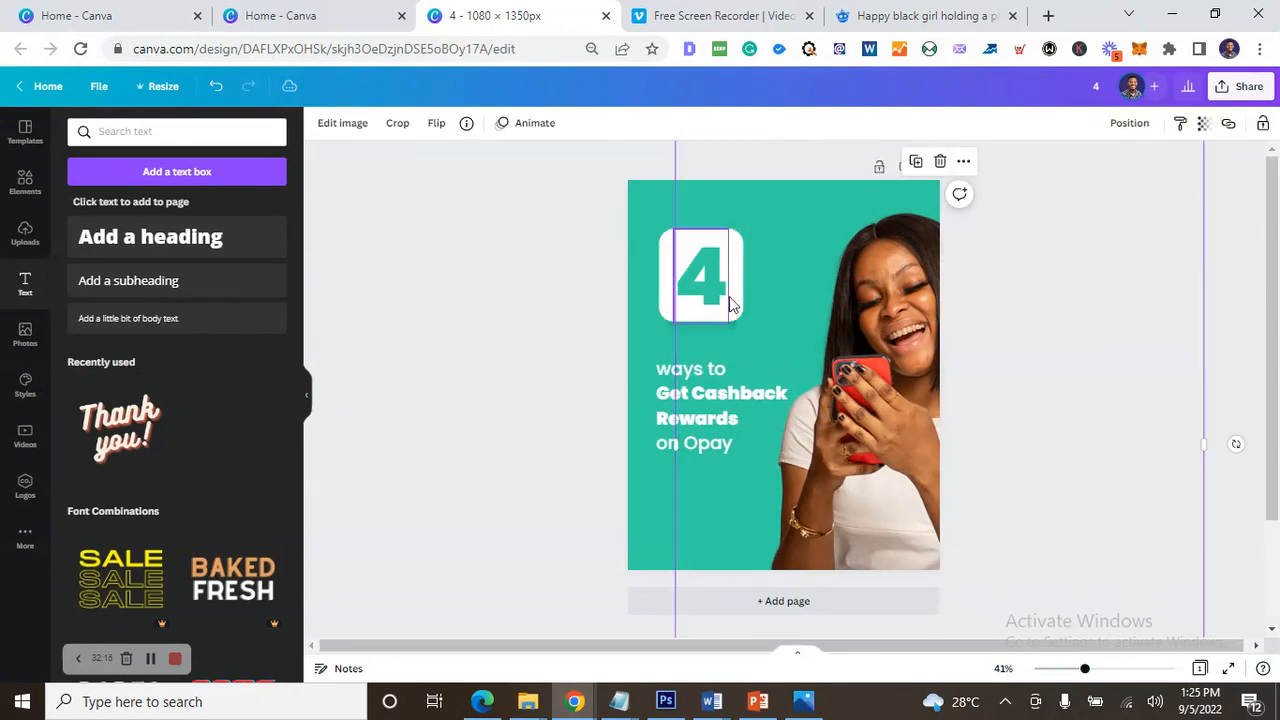
- Duplicate the white rounded square of the badge, place the copy to the badge's right and colour it black
left_click(733, 231)
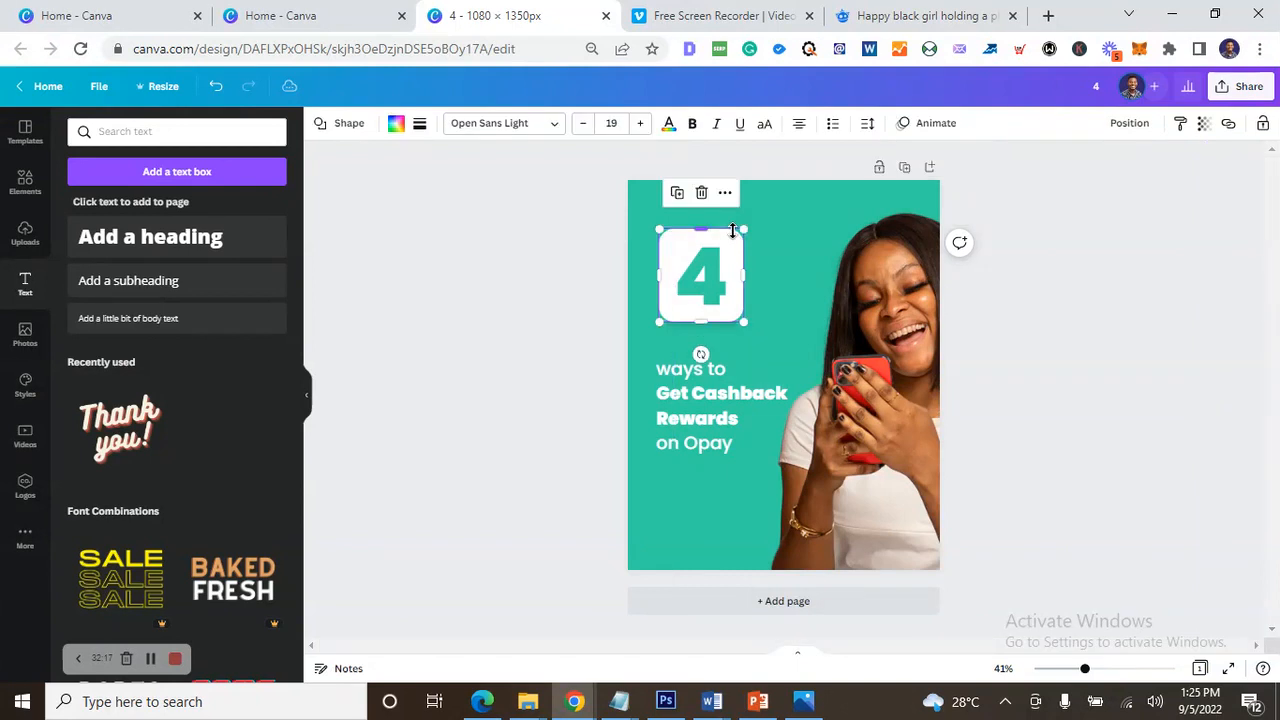
left_click_drag(734, 232, 823, 234)
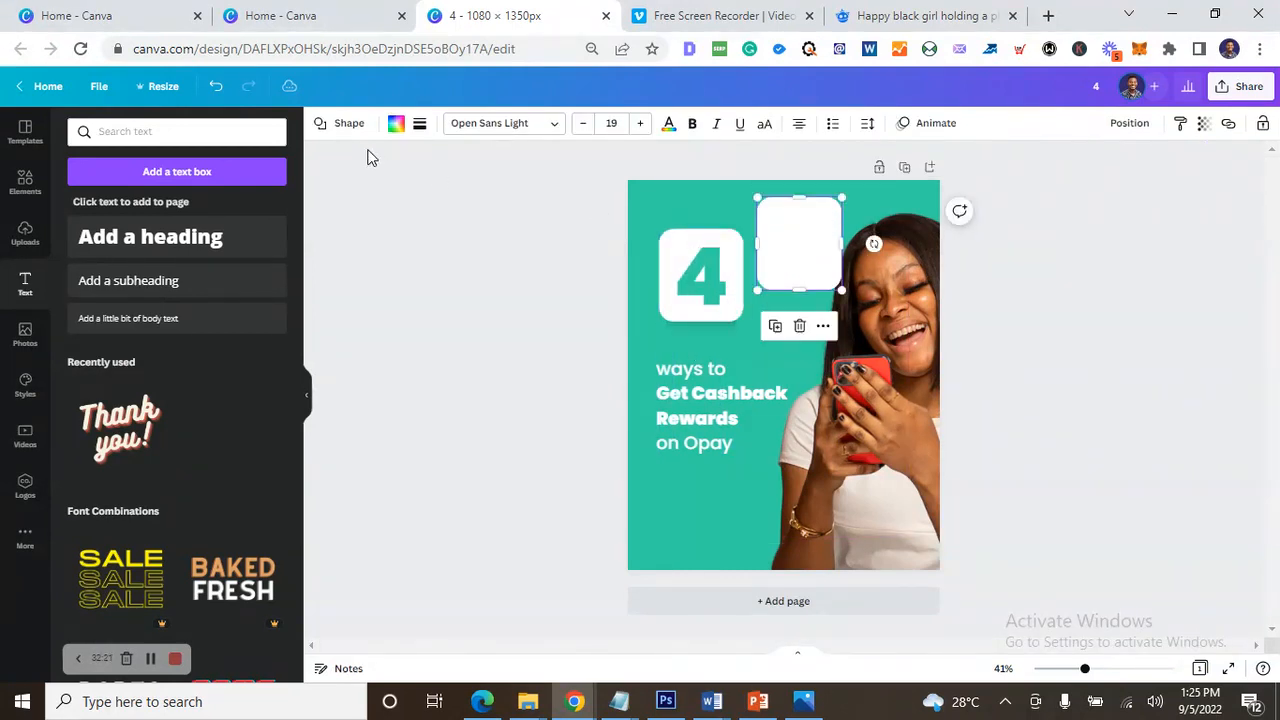
left_click(396, 124)
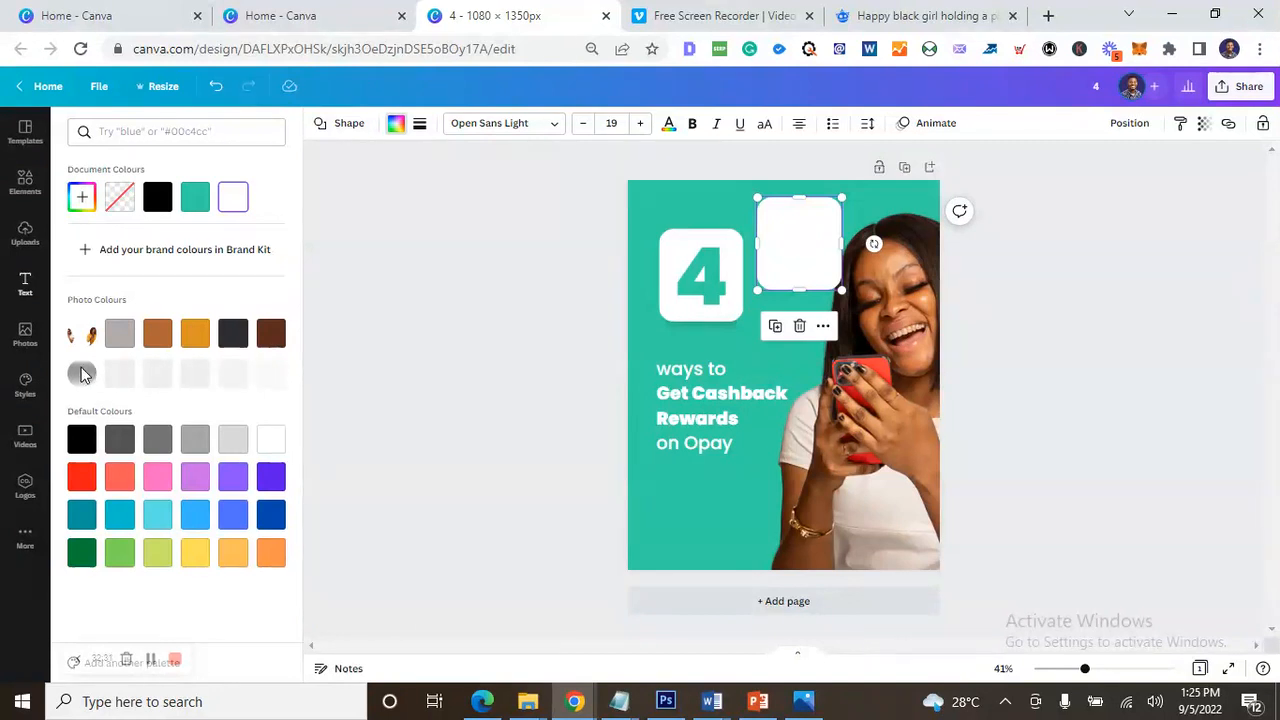
left_click(79, 441)
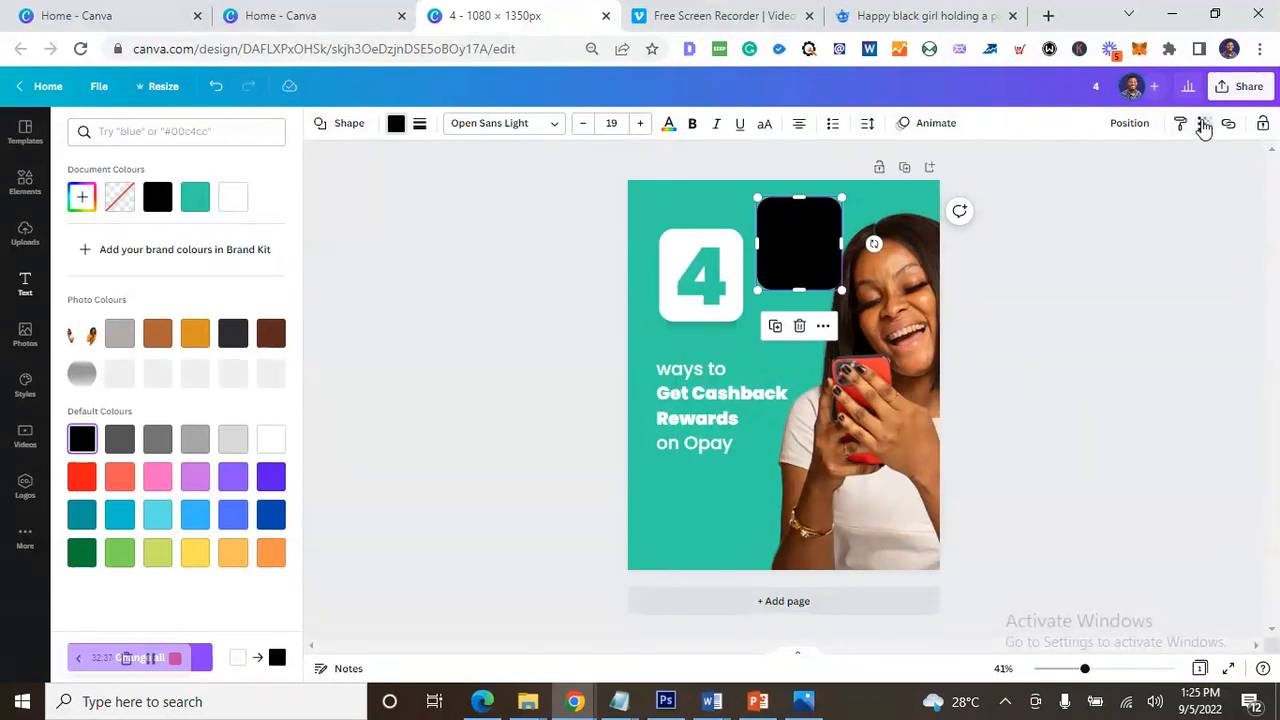
- Set the black square's transparency to 35 and move it partly over the badge
left_click(1203, 123)
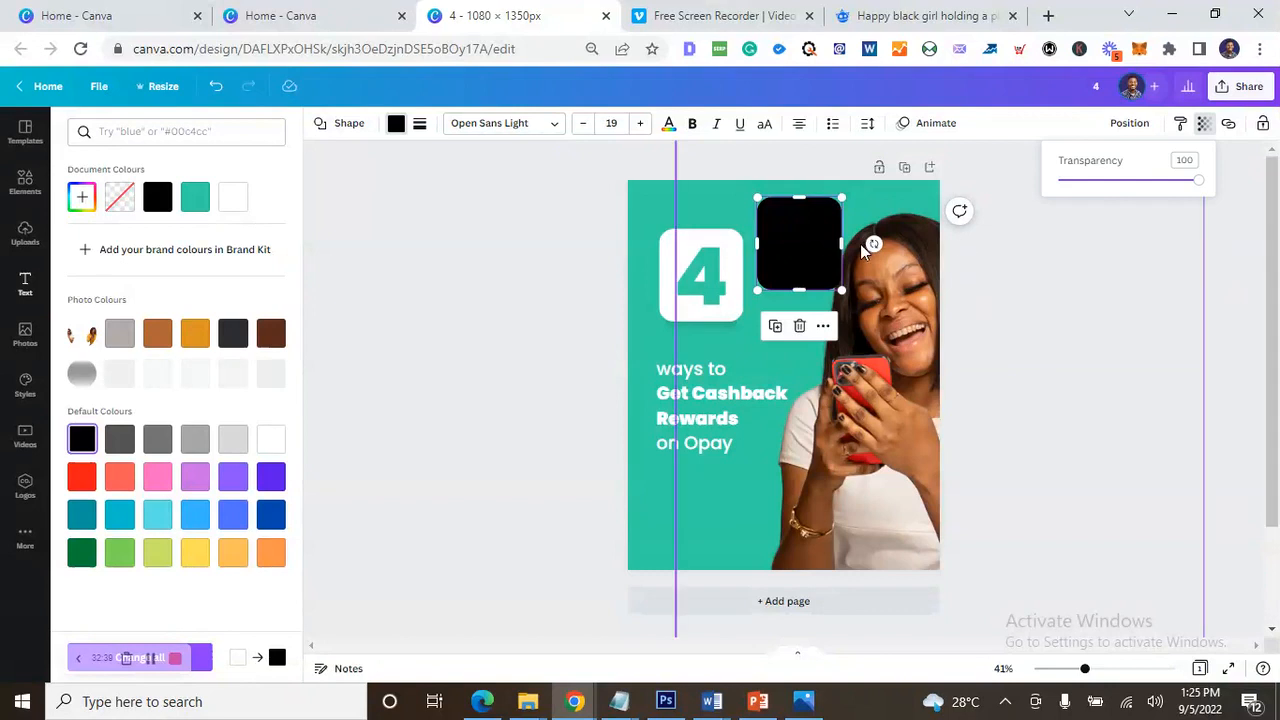
left_click_drag(1201, 187, 1109, 187)
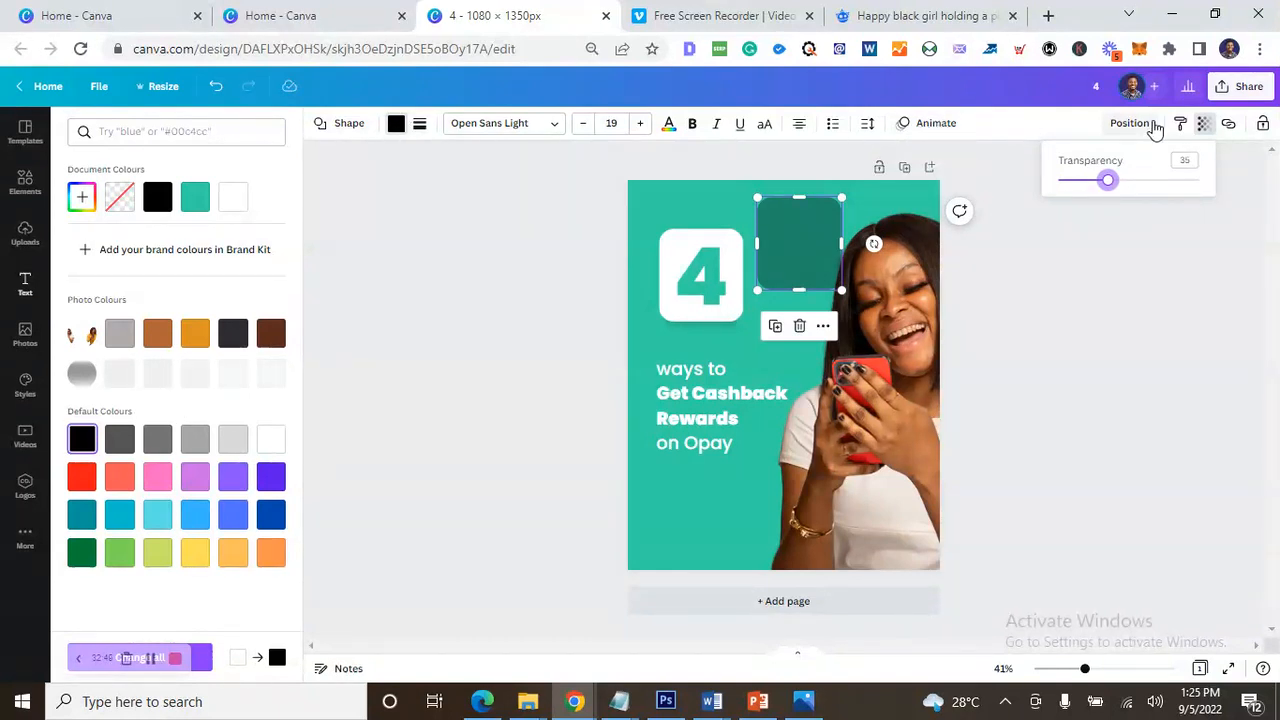
left_click(1183, 126)
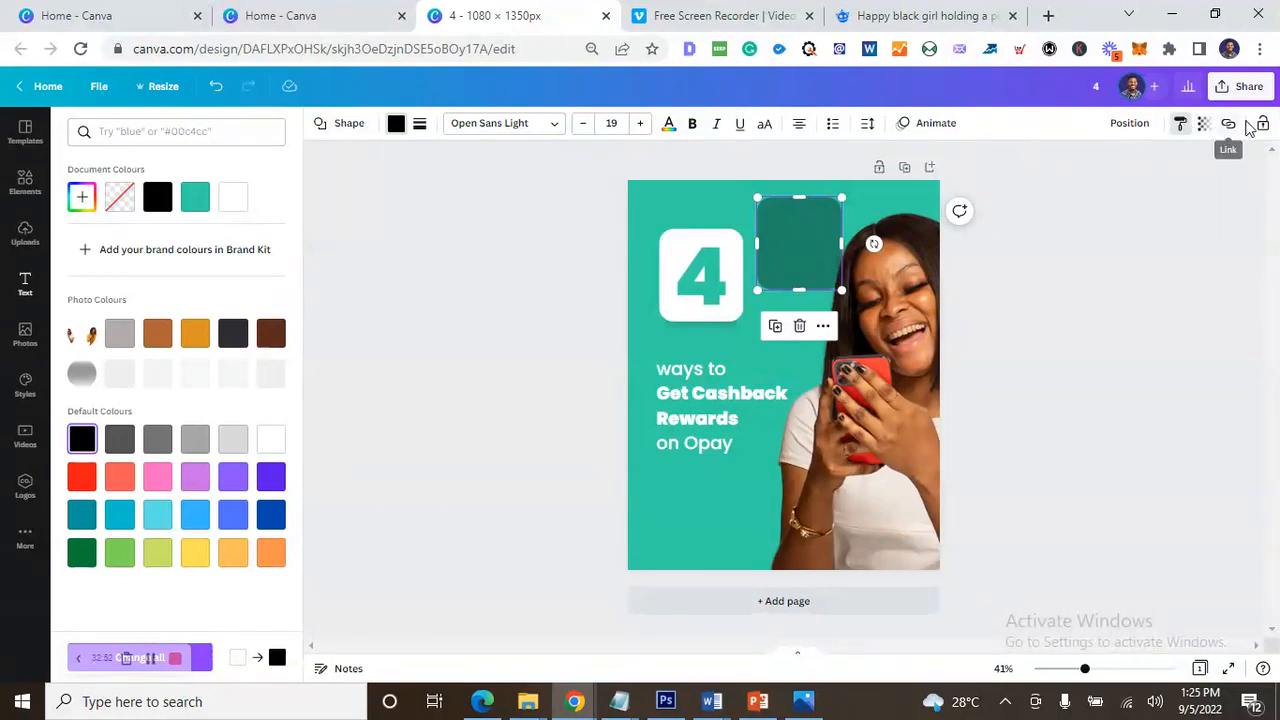
left_click(1080, 306)
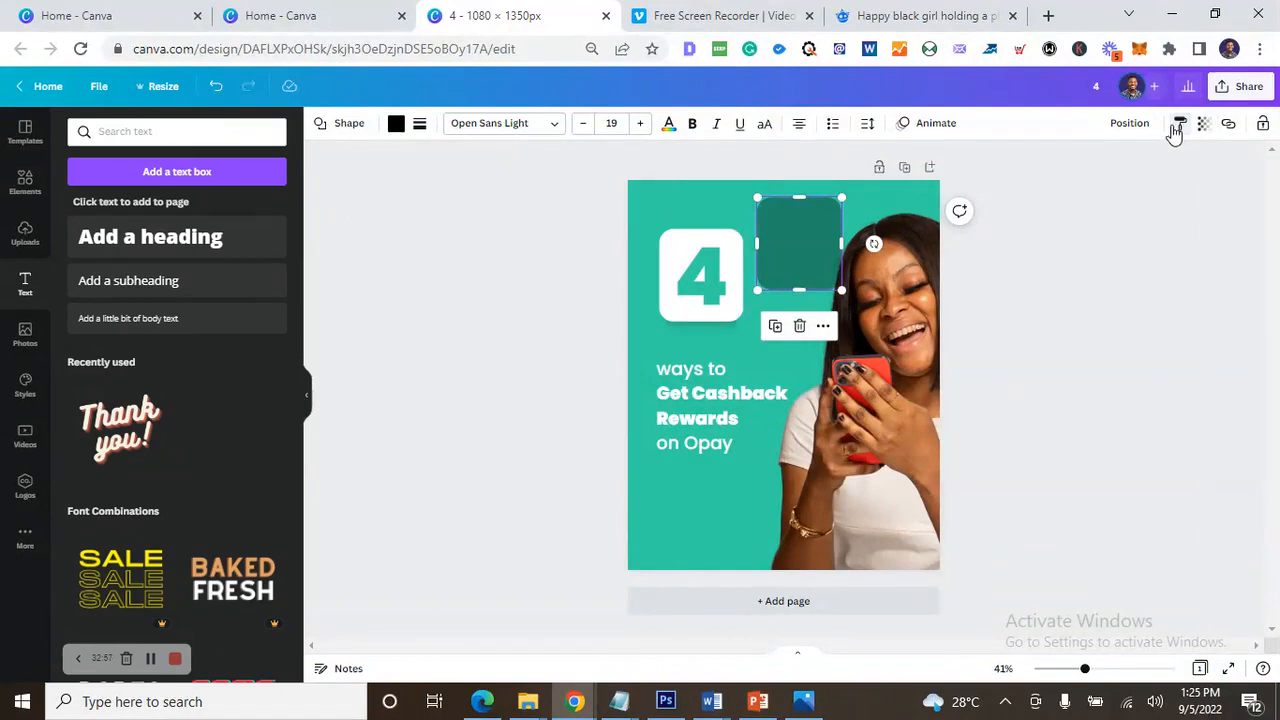
left_click_drag(808, 277, 754, 282)
- Enlarge the blurred shadow image behind the badge and move it away to the bottom of the slide
left_click(722, 333)
left_click(724, 339)
left_click(724, 332)
left_click(727, 333)
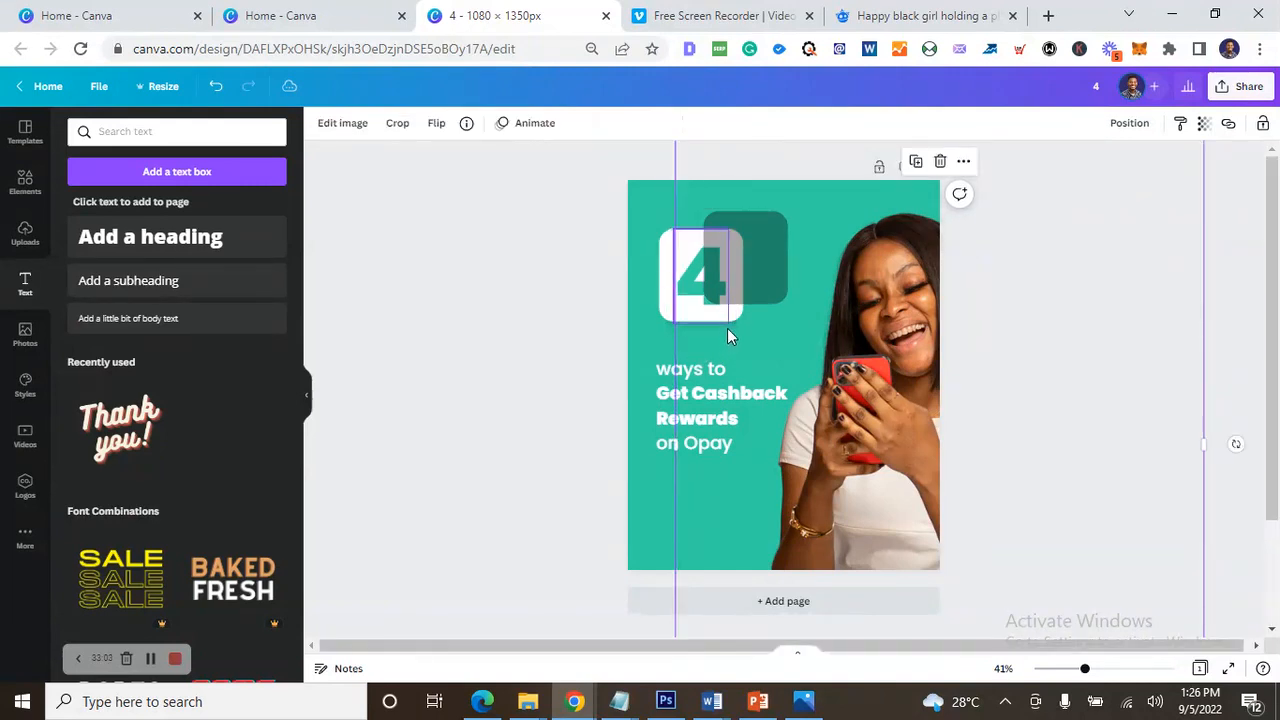
left_click(670, 333)
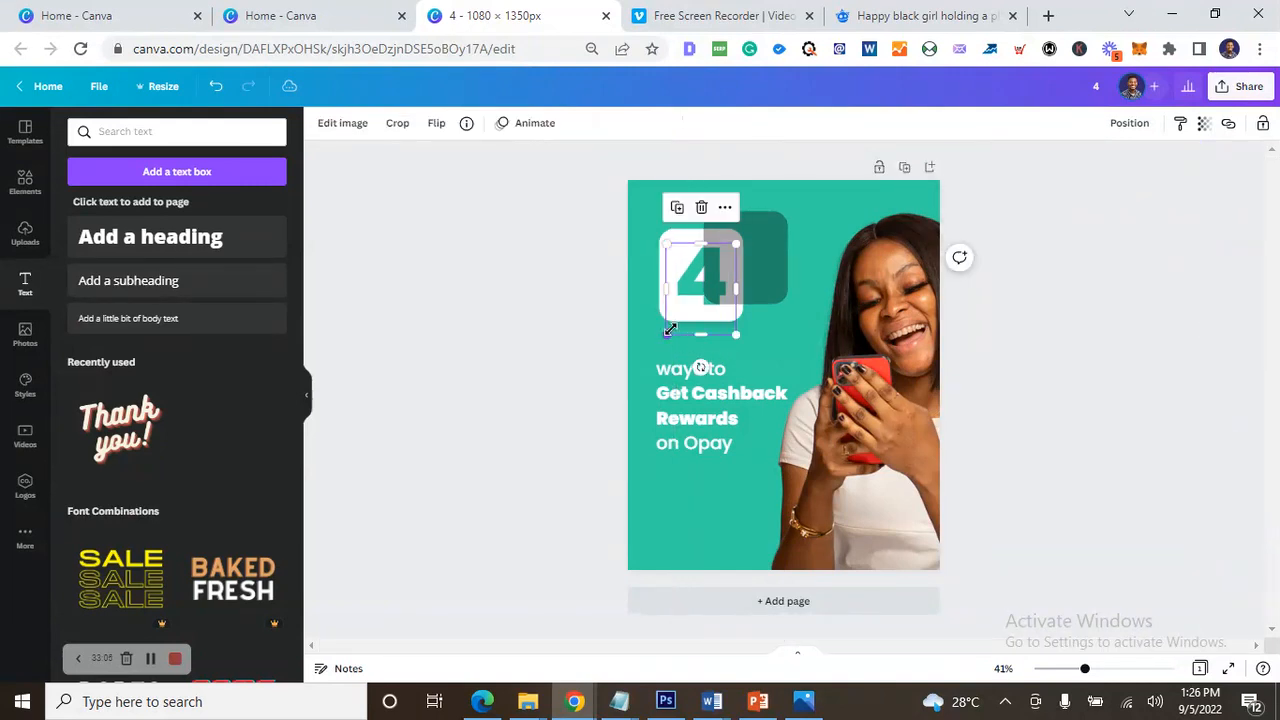
left_click_drag(667, 334, 612, 405)
left_click(785, 374)
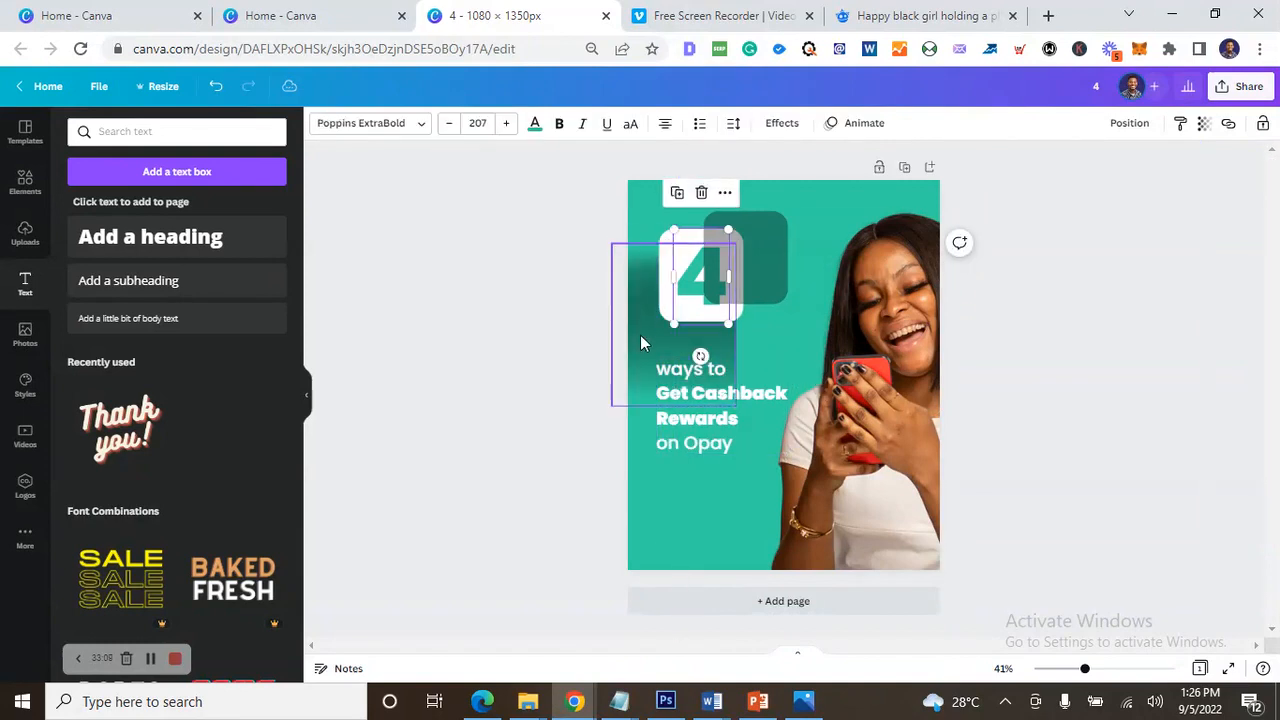
left_click_drag(640, 335, 689, 536)
- Place the translucent black square over the badge, offset slightly right, and send it behind the "4" and the white square
left_click_drag(756, 229, 703, 238)
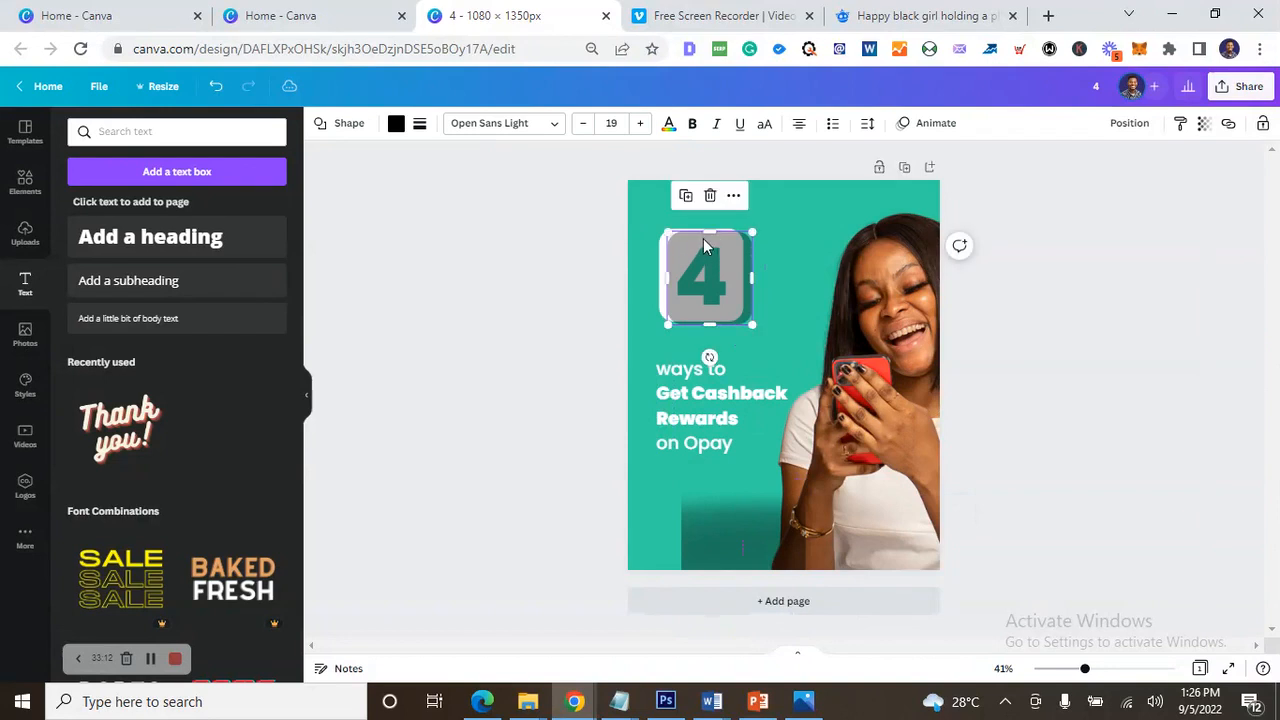
right_click(703, 238)
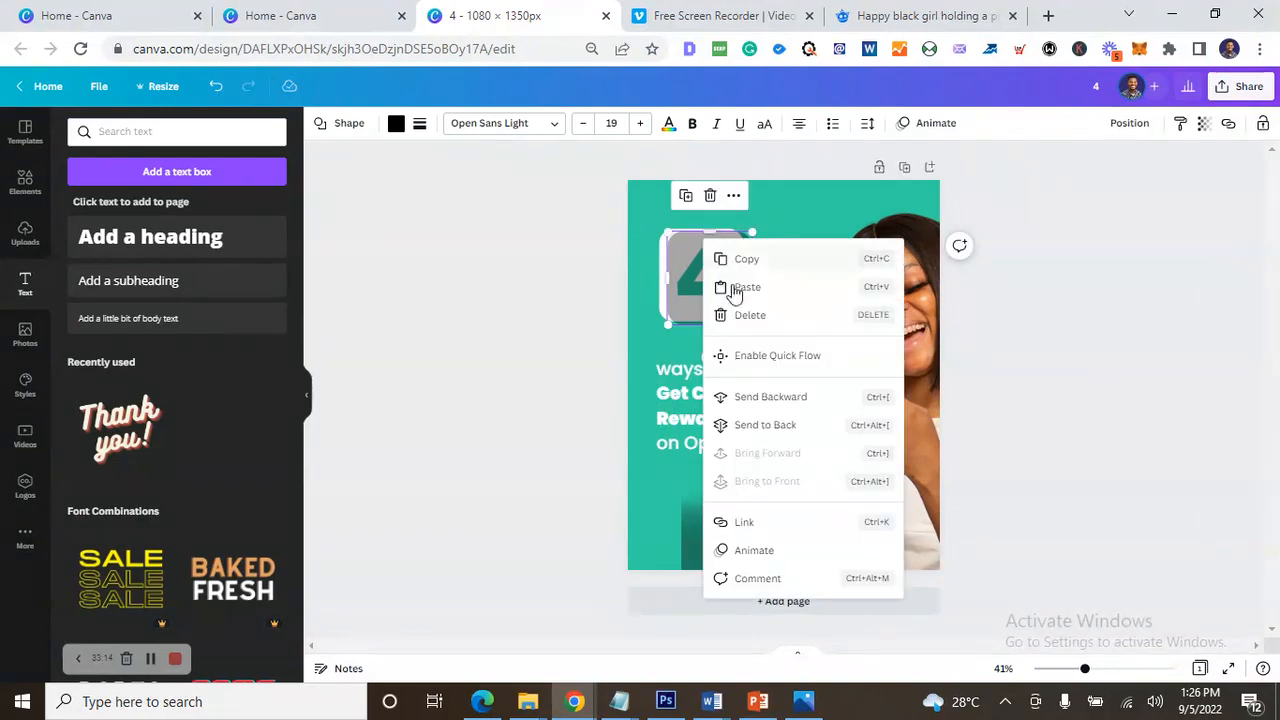
left_click(771, 400)
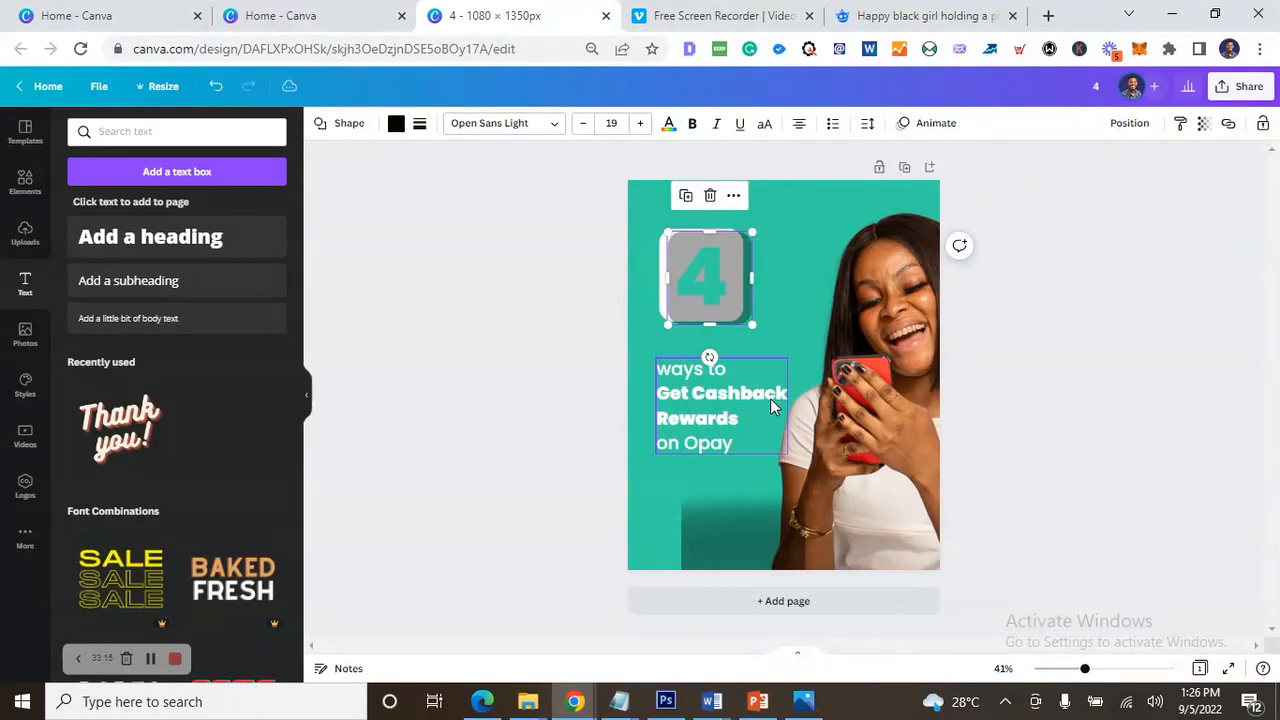
right_click(744, 298)
left_click(797, 459)
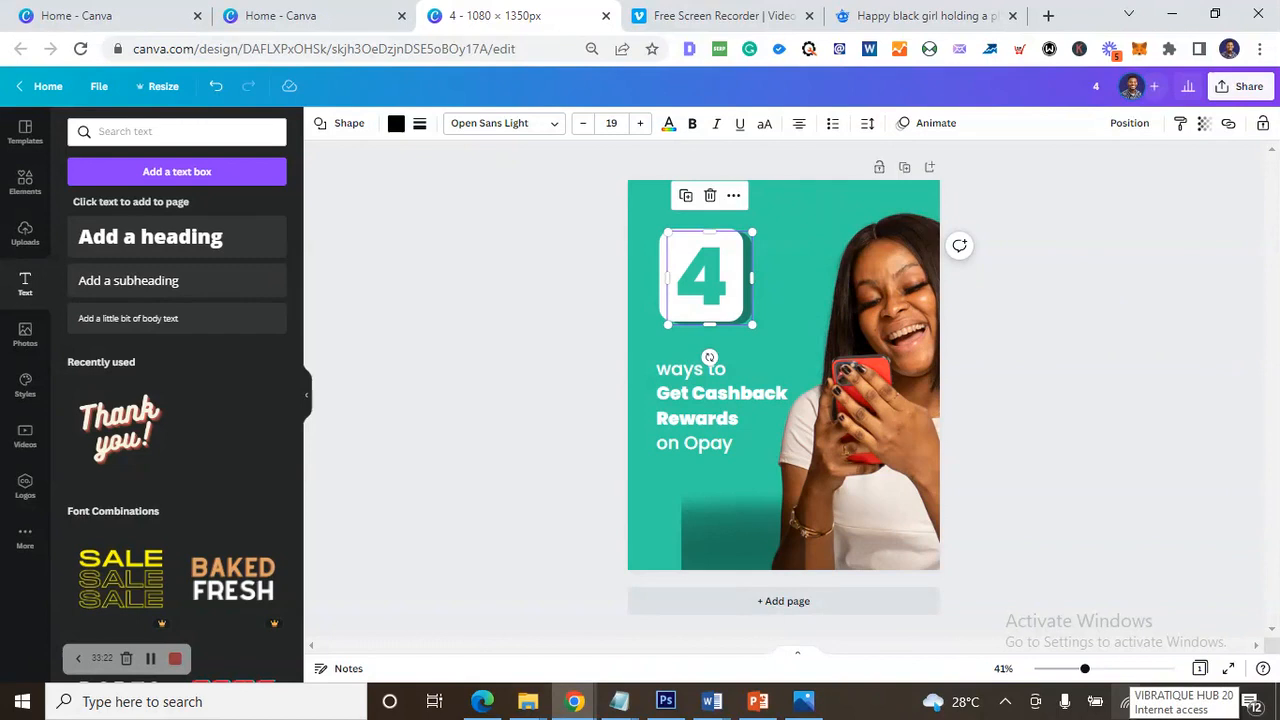
- Nudge the translucent black square slightly left so a thinner shadow edge shows beside the badge
left_click(1100, 390)
left_click(751, 290)
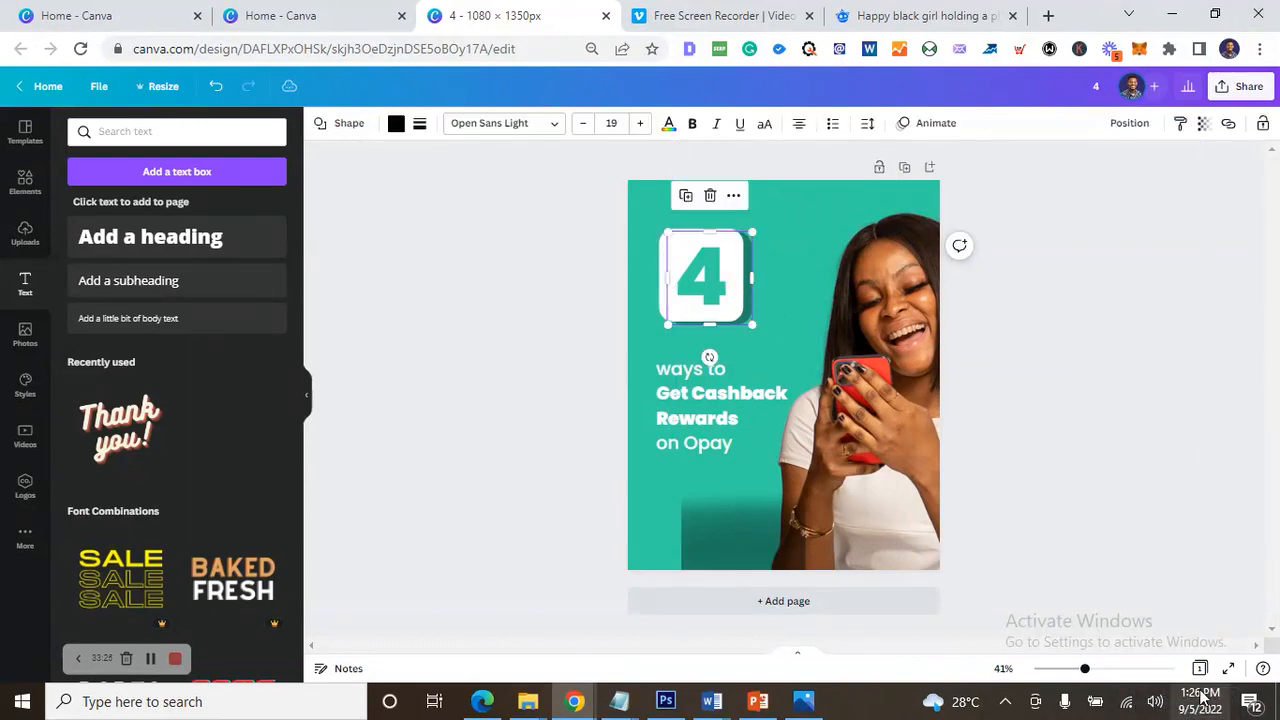
left_click(740, 283)
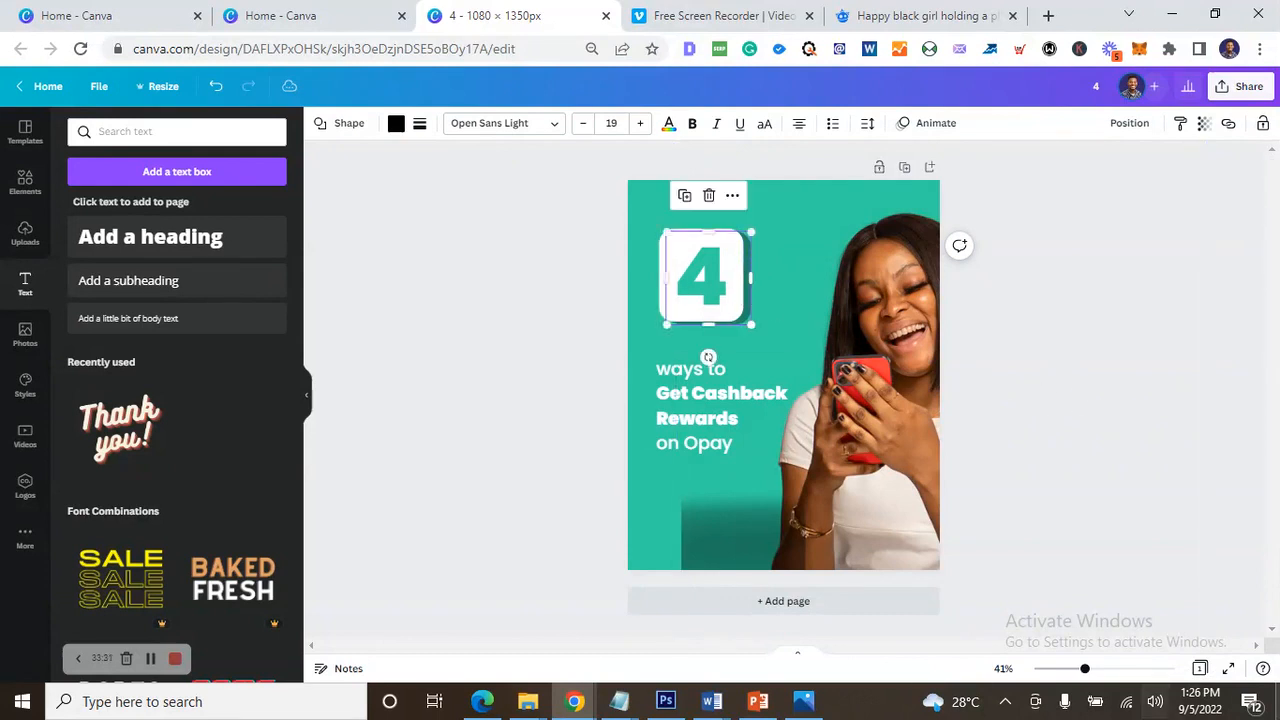
- Shift the translucent black square left so its edge shows only beneath the badge, and delete the blurred shadow image at the slide's bottom
left_click(917, 584)
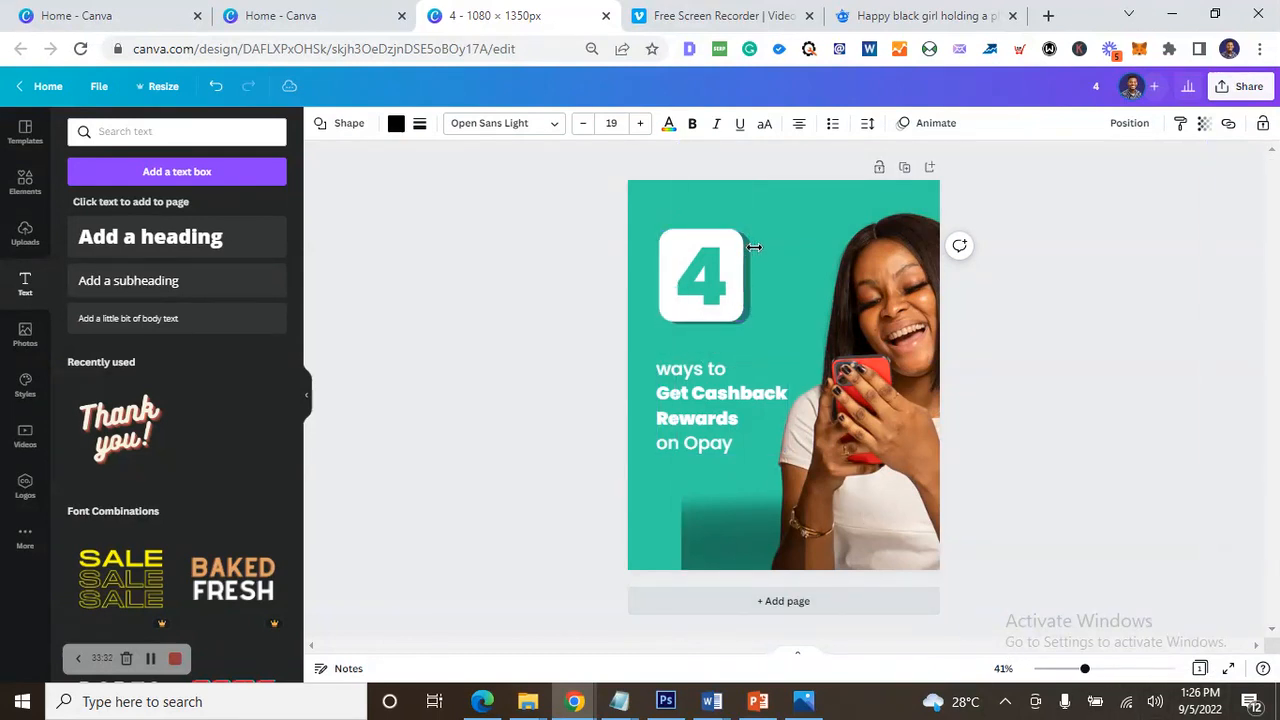
left_click(566, 283)
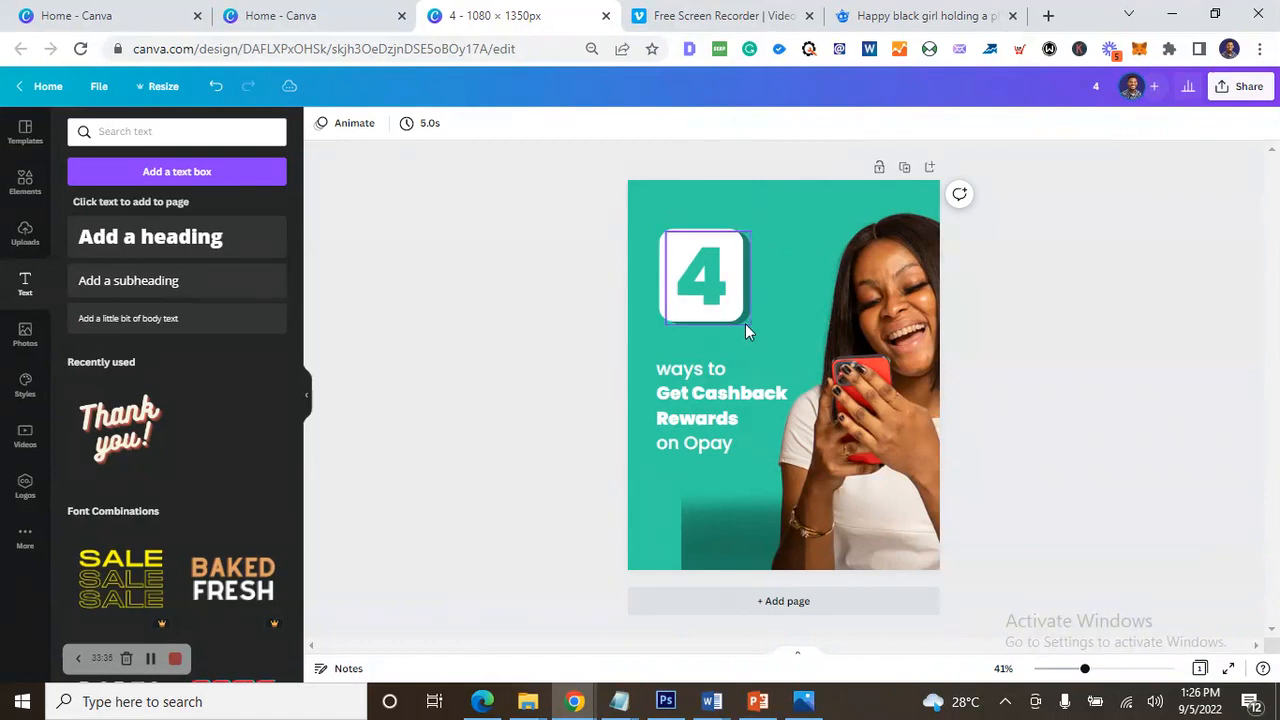
left_click(745, 323)
left_click(1008, 323)
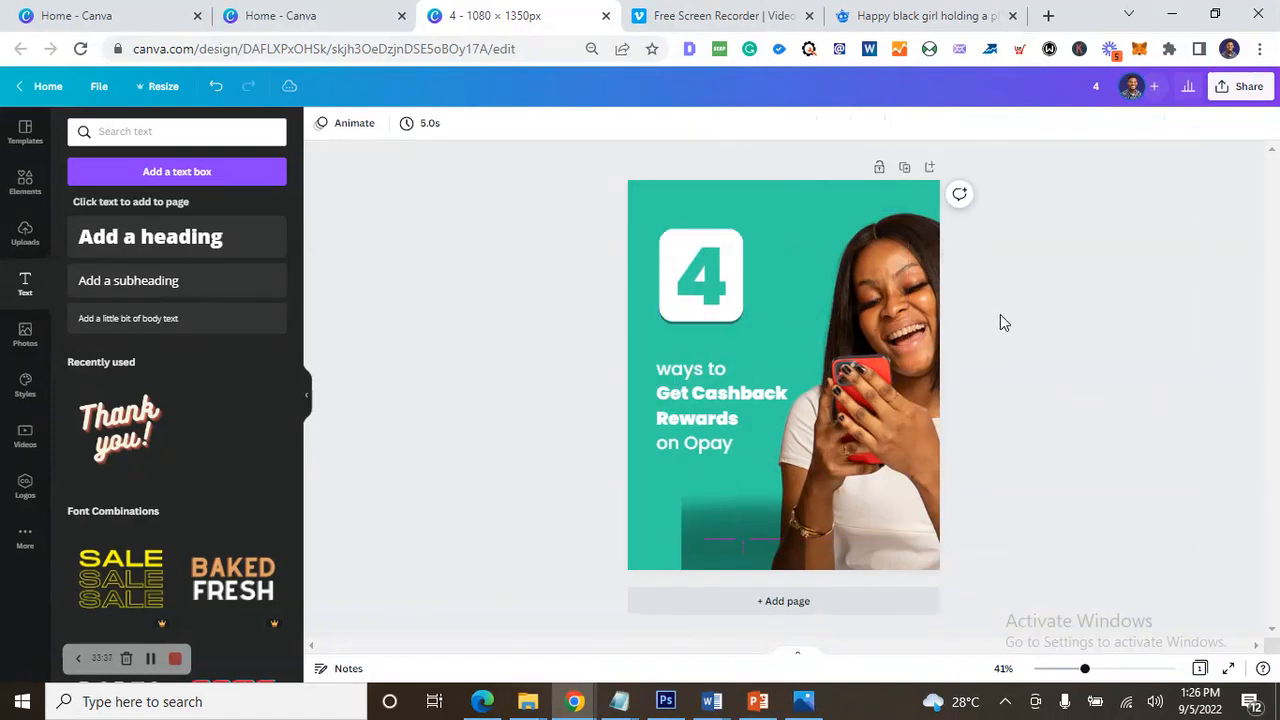
left_click(748, 537)
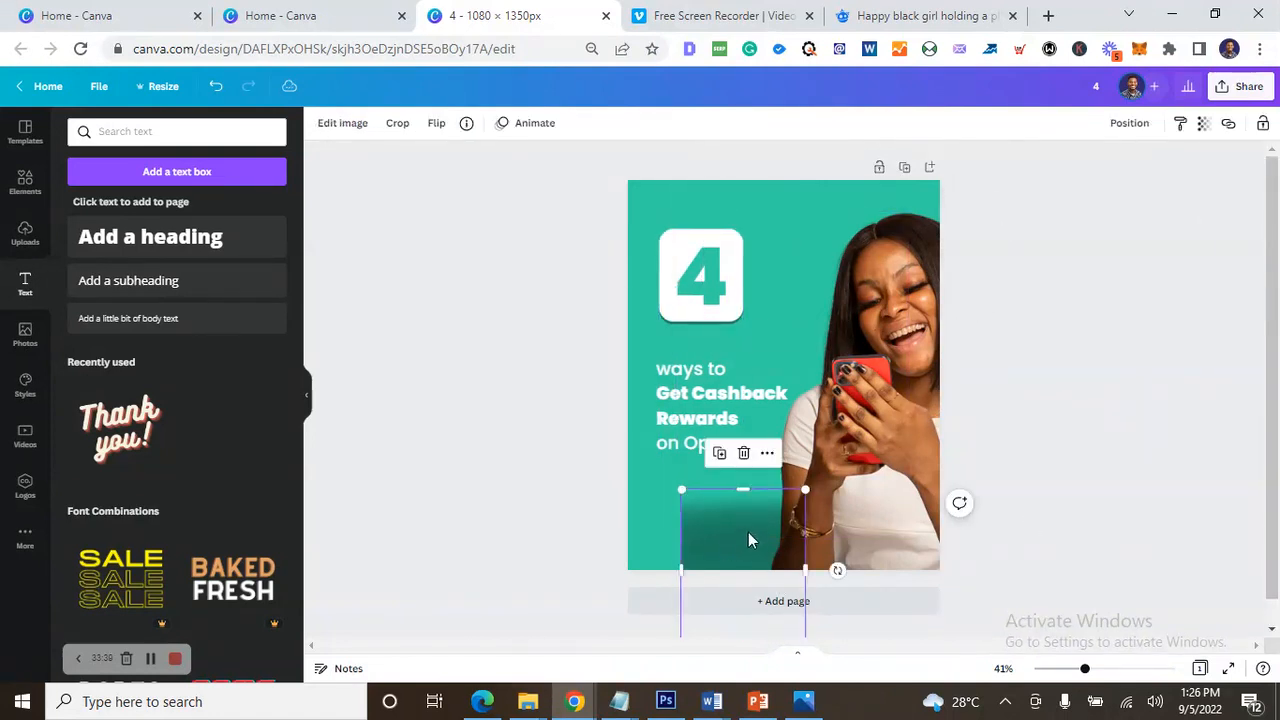
key("Delete")
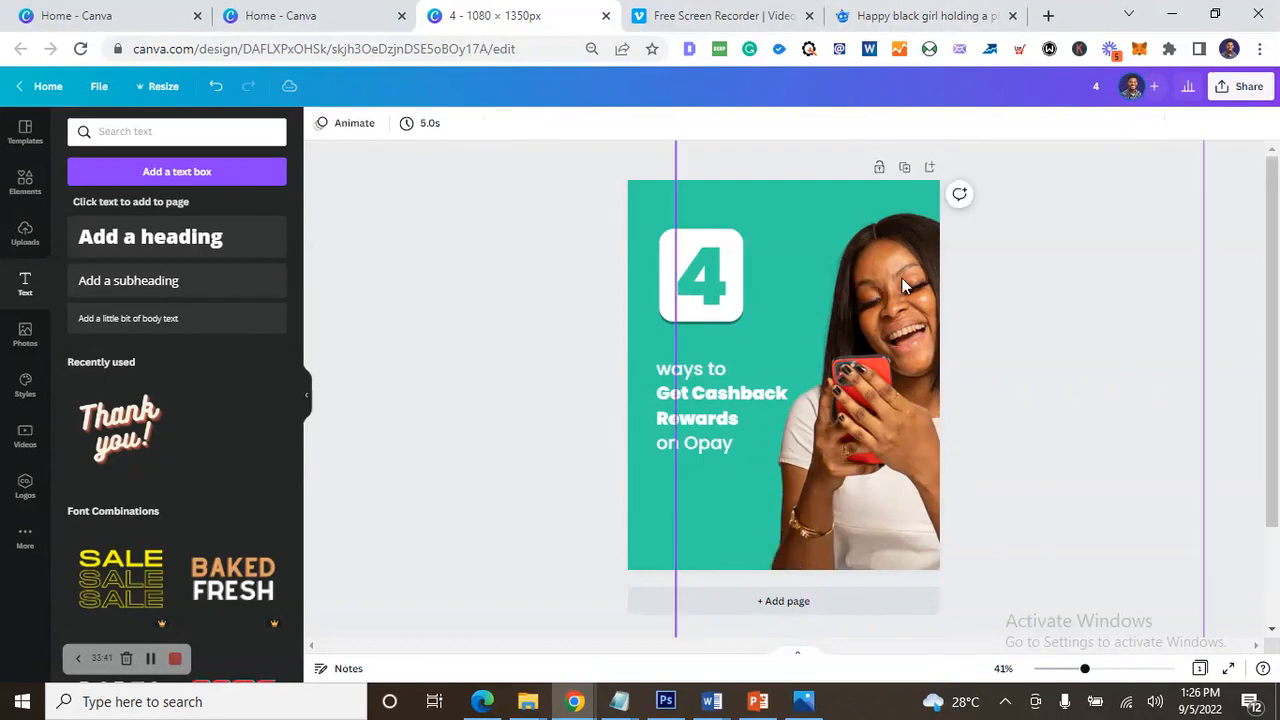
- Check the OPay reference image and search the design elements library for "arrows"
left_click(808, 702)
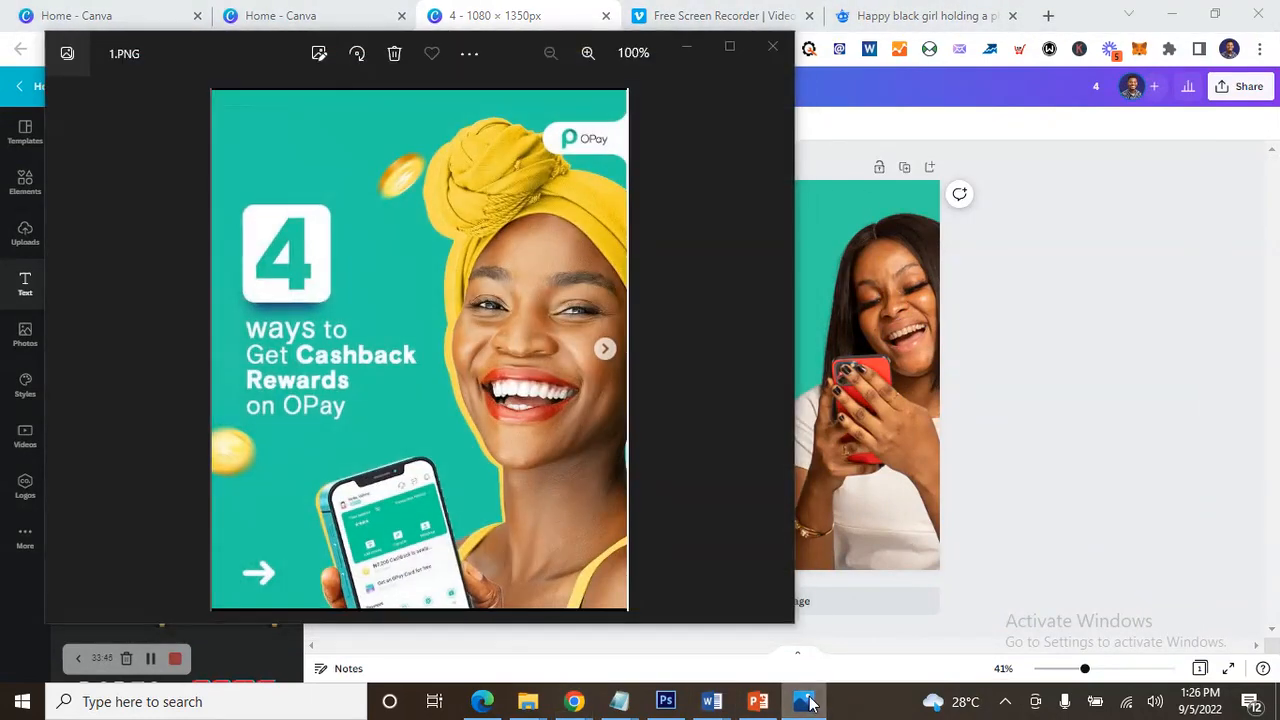
left_click(808, 702)
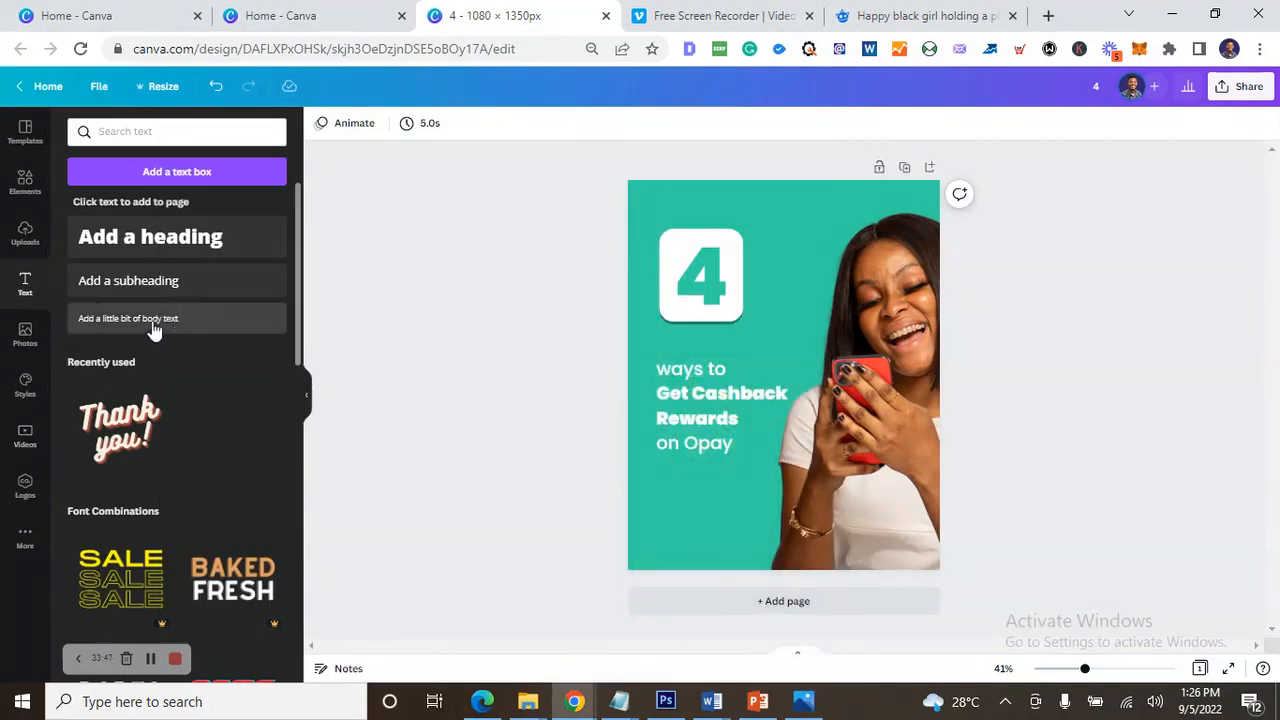
left_click(115, 131)
type("arrow")
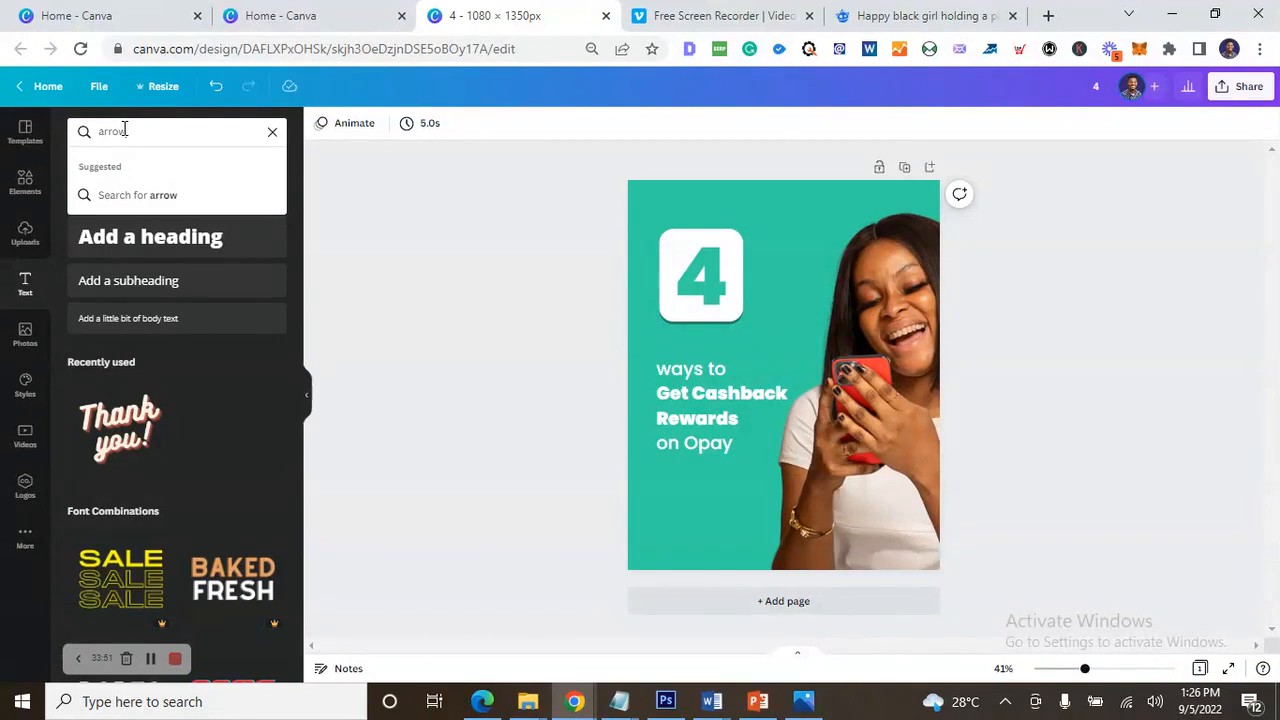
left_click(25, 235)
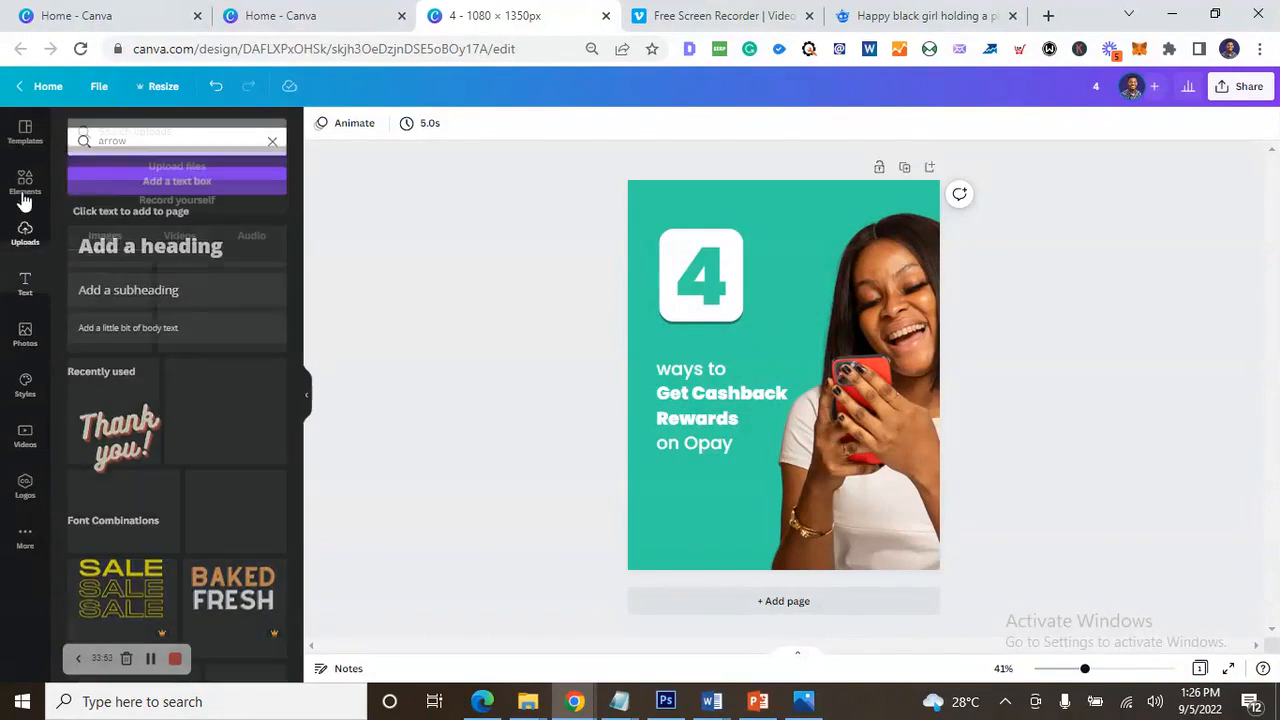
left_click(138, 131)
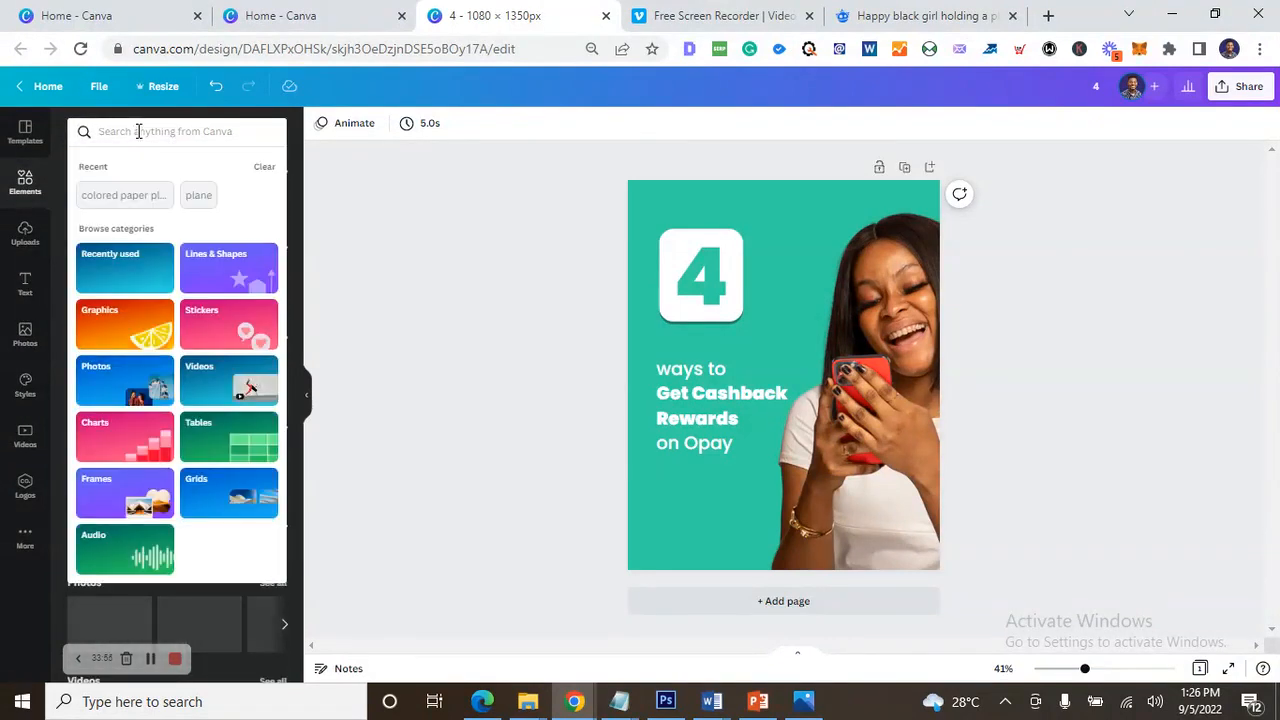
type("arrow")
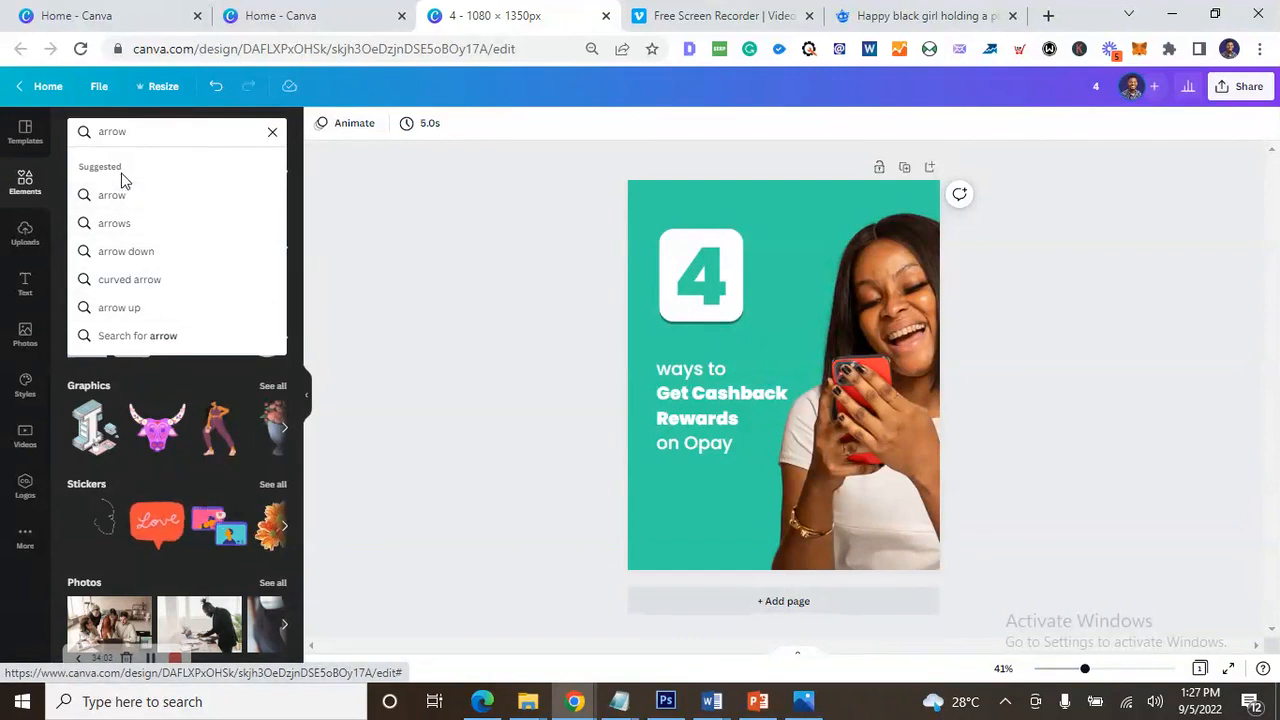
left_click(138, 222)
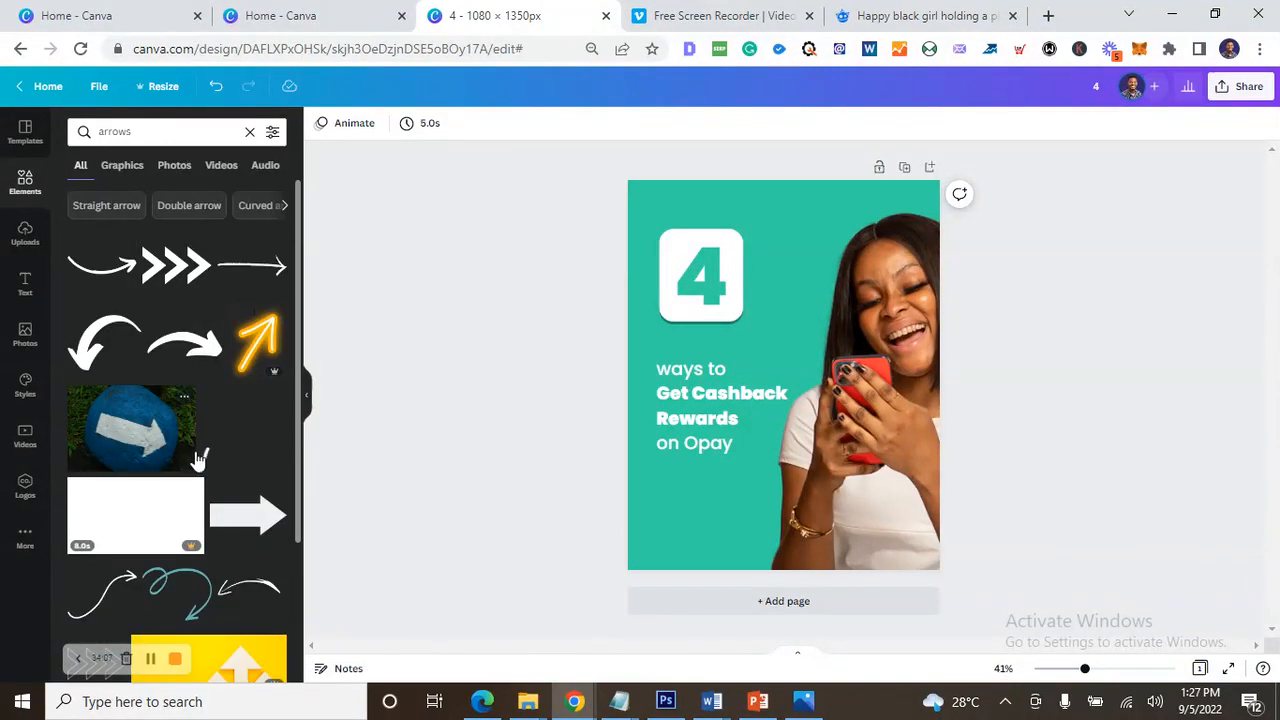
- Add a straight arrow graphic from the arrows search results and place it below the "on Opay" text
scroll(195, 455, "down", 2)
scroll(197, 437, "down", 2)
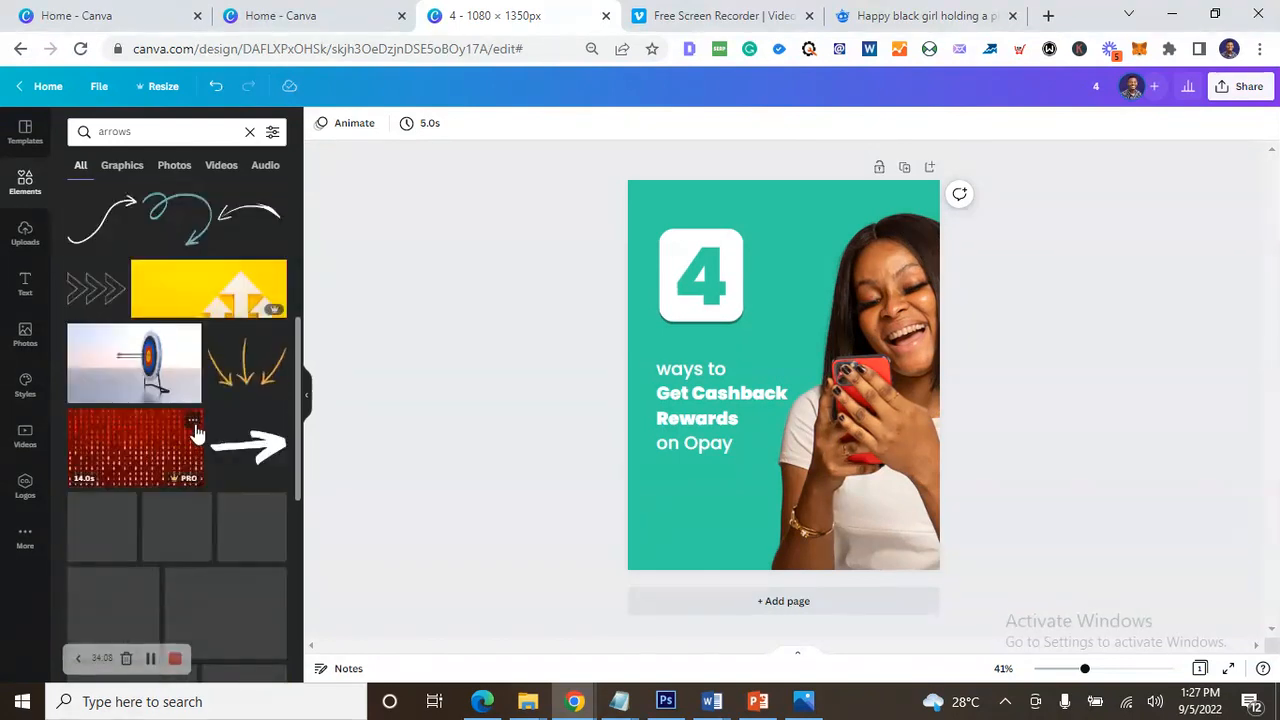
left_click(250, 455)
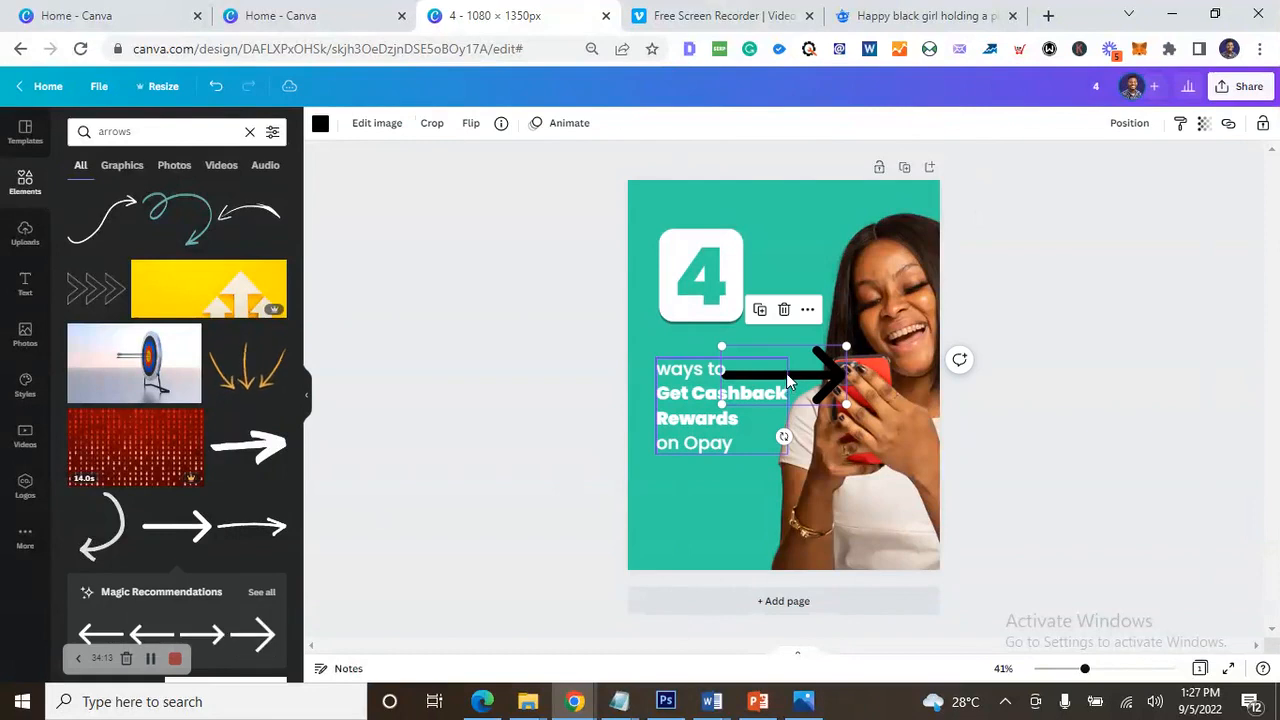
left_click(787, 380)
left_click_drag(818, 382, 763, 522)
- Colour the arrow white and shrink it to a small arrow near the page's lower-left corner, in line with the headline's left edge
left_click(320, 123)
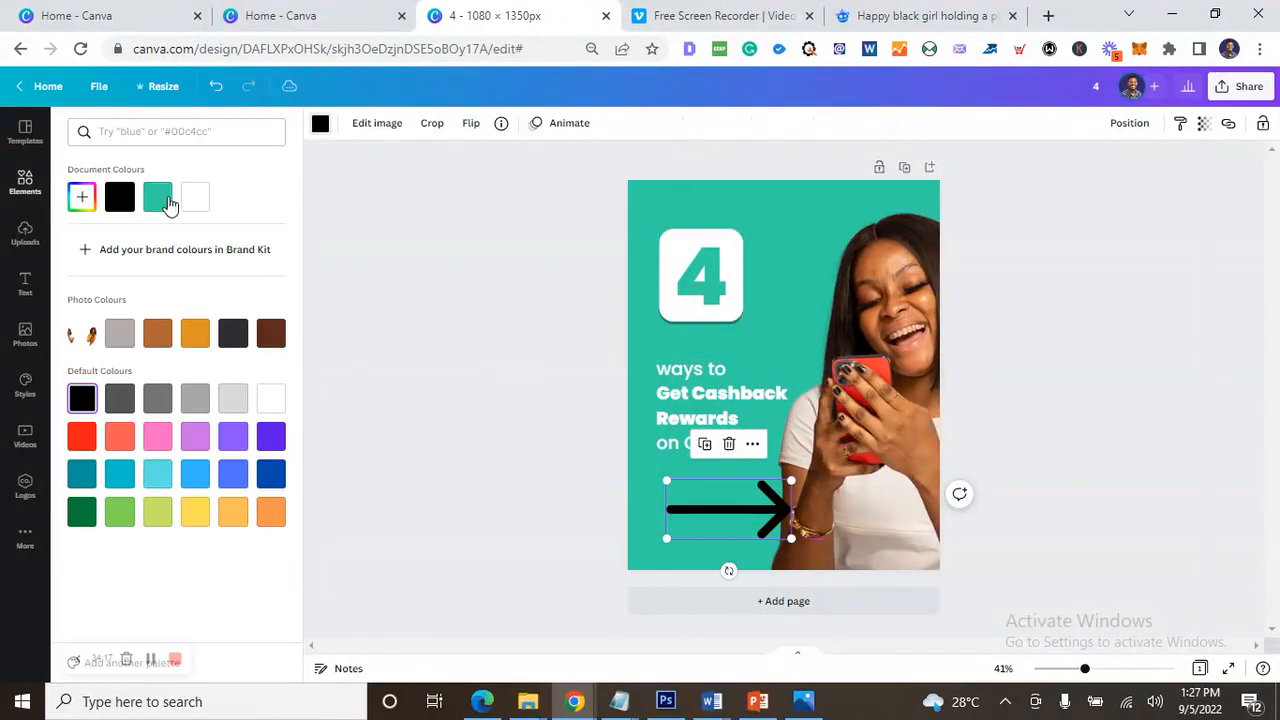
left_click(196, 197)
left_click_drag(791, 481, 688, 529)
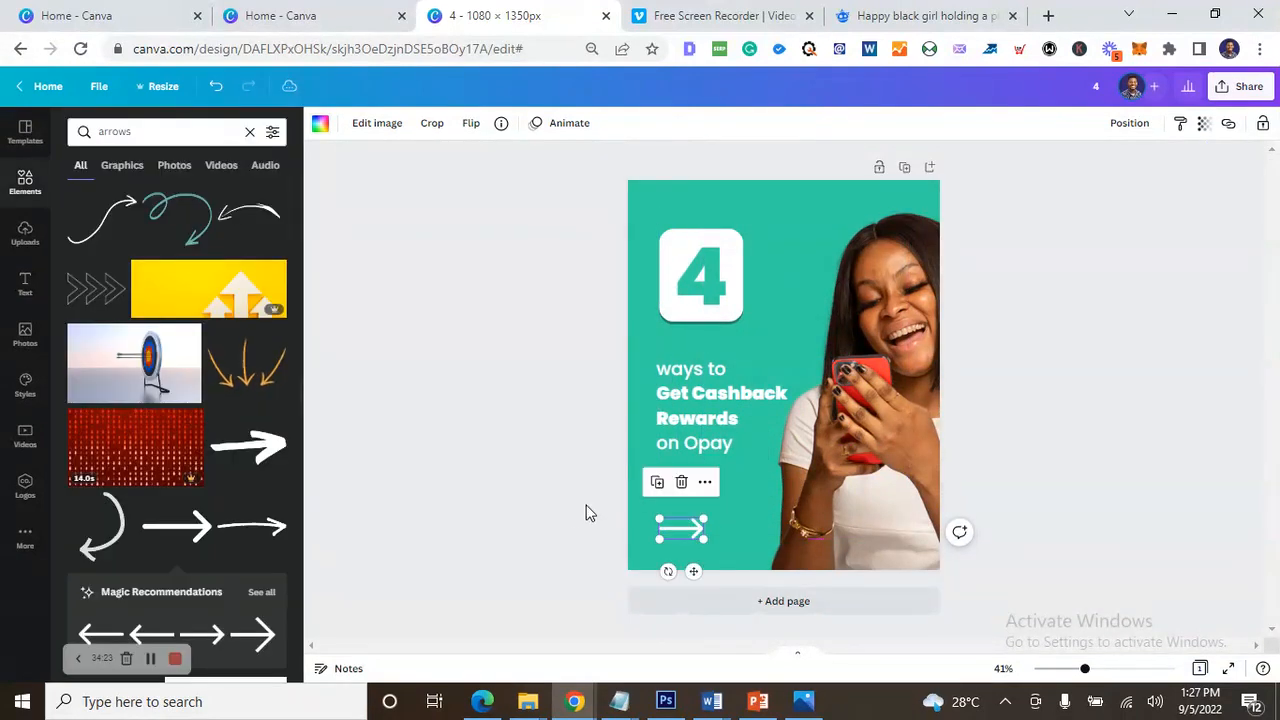
left_click(980, 459)
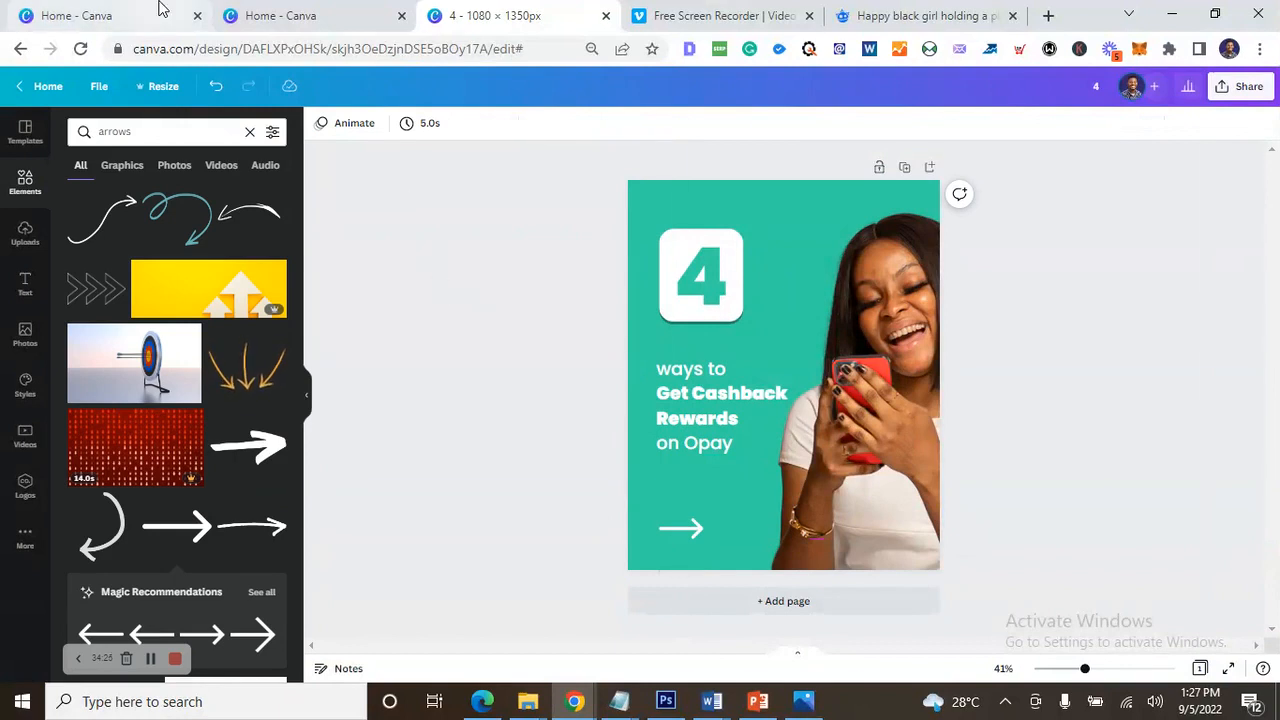
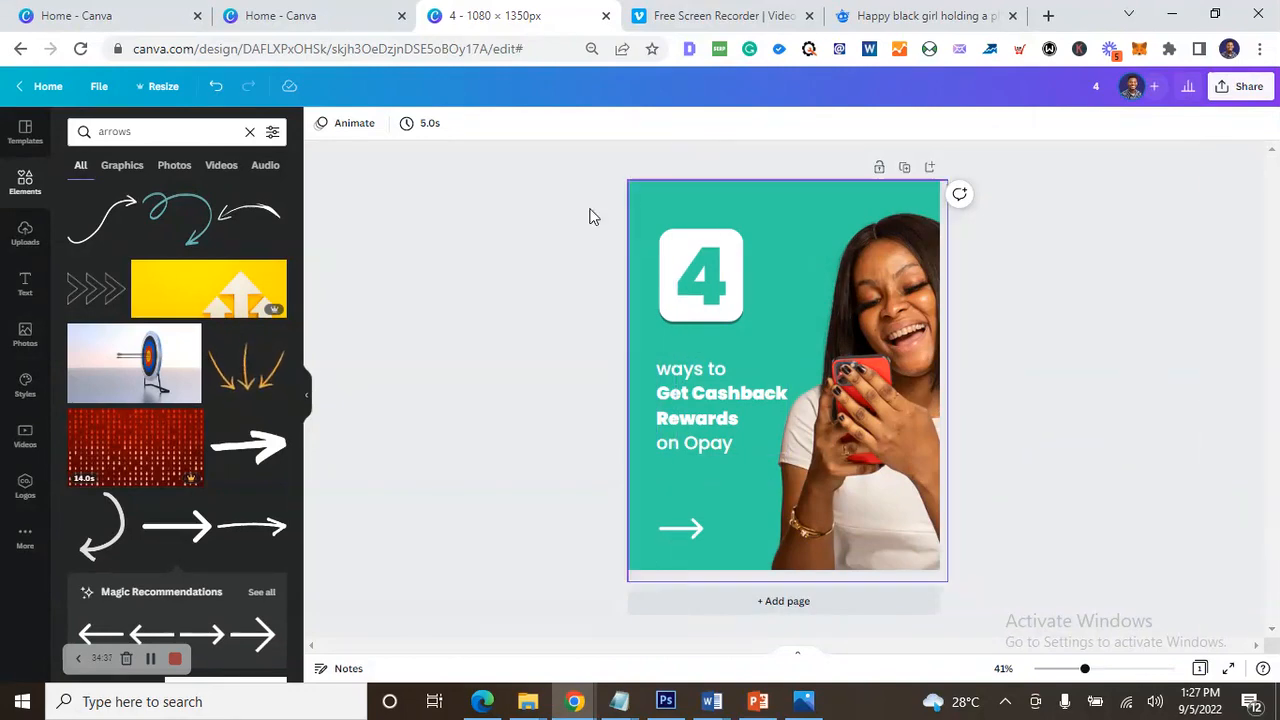
- Compare the page with the reference design image 1.PNG
left_click(760, 708)
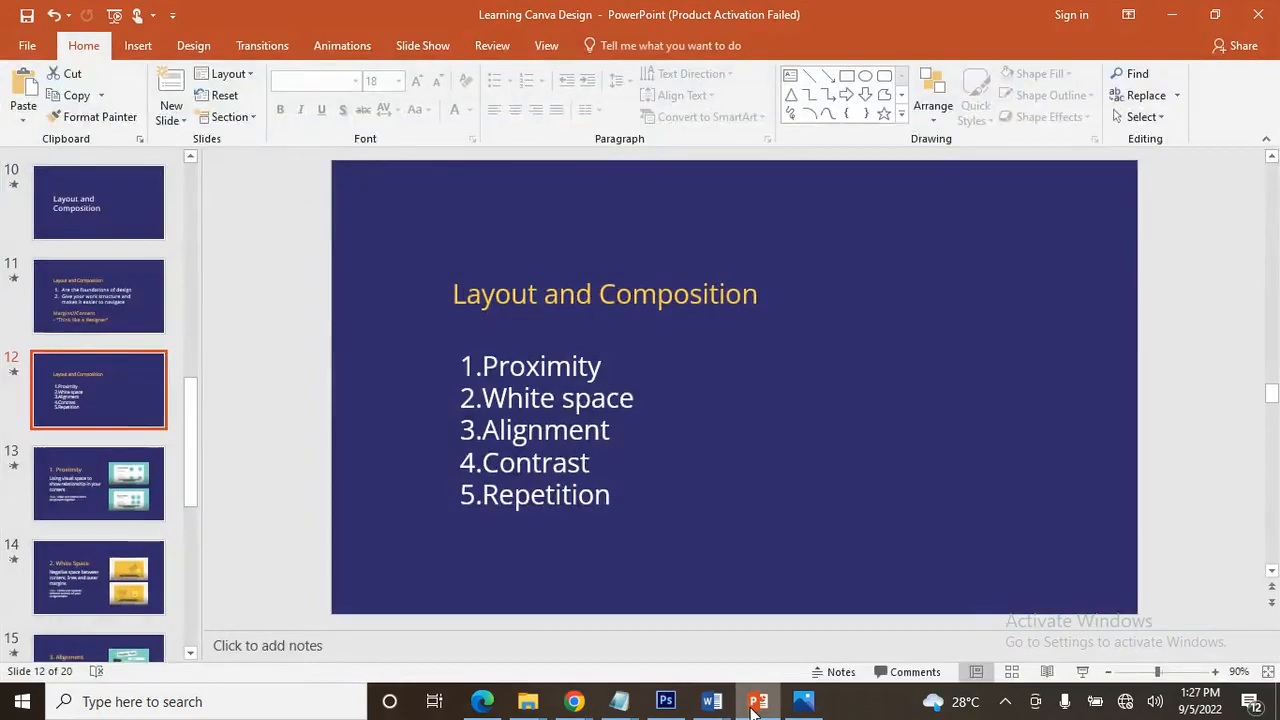
left_click(757, 706)
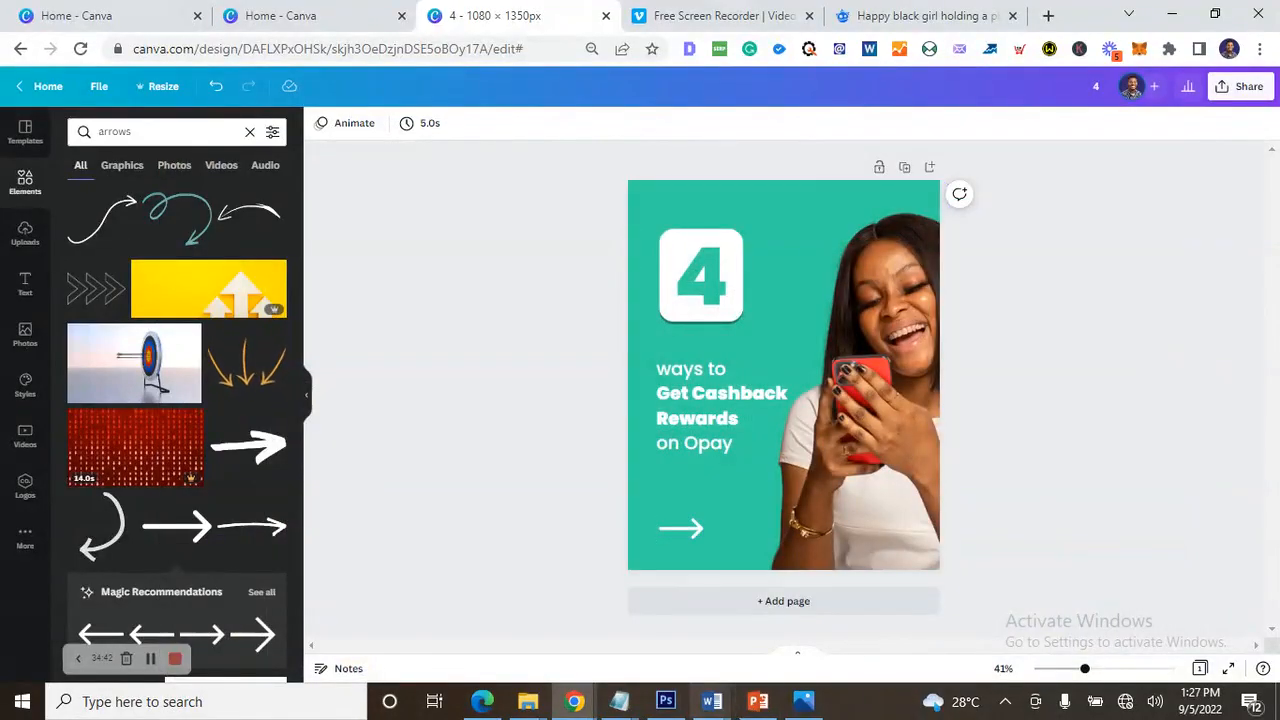
left_click(803, 706)
left_click(803, 706)
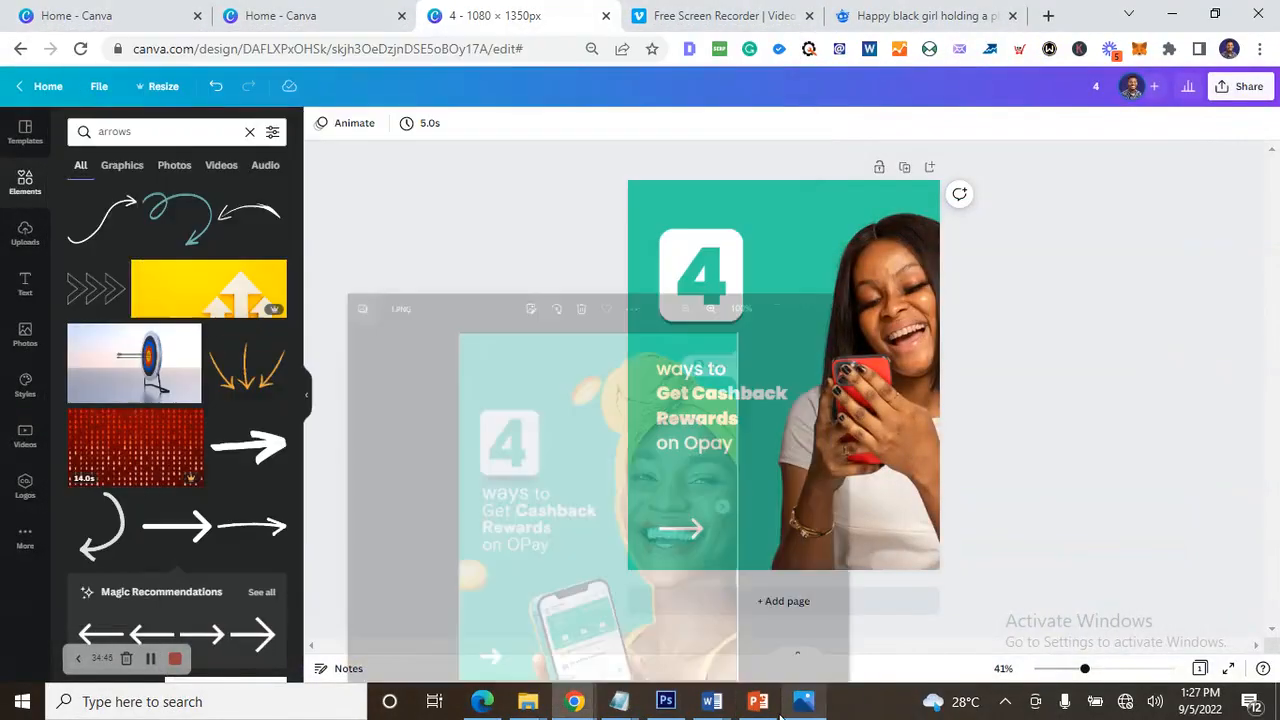
left_click(760, 706)
left_click(760, 706)
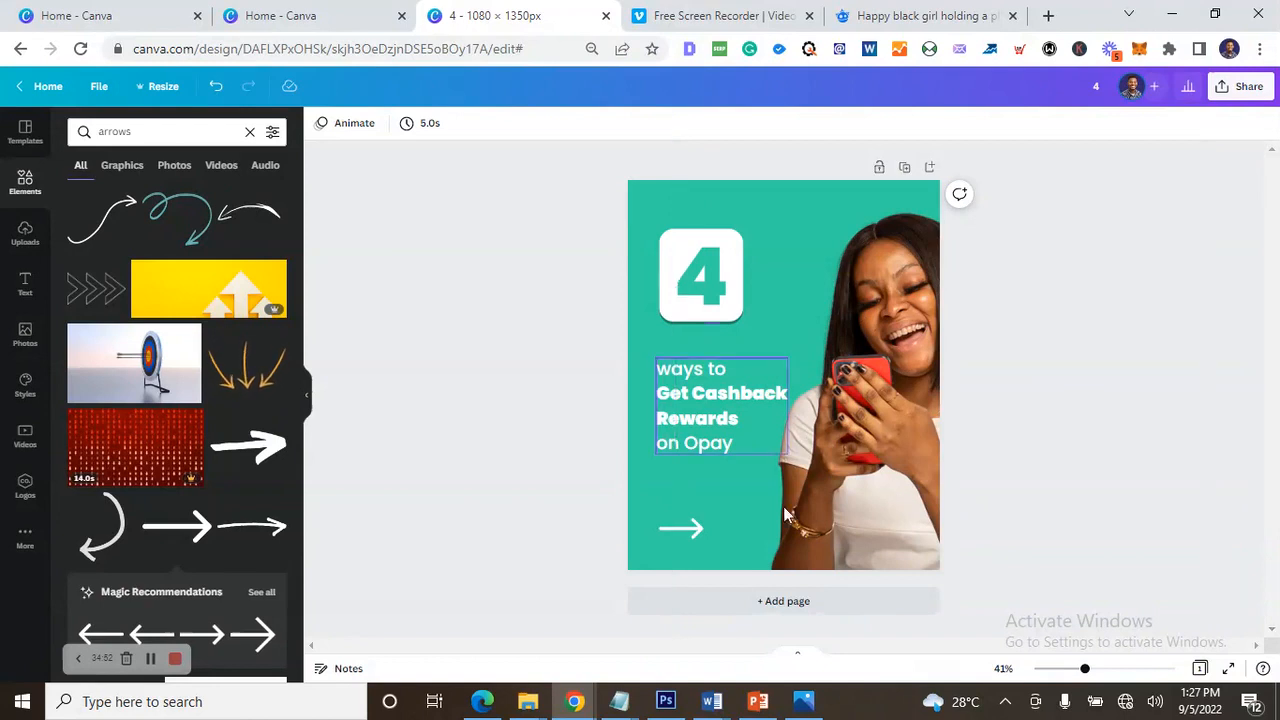
- Set the line spacing of the "ways to Get Cashback Rewards on Opay" text to 1.09
left_click(705, 426)
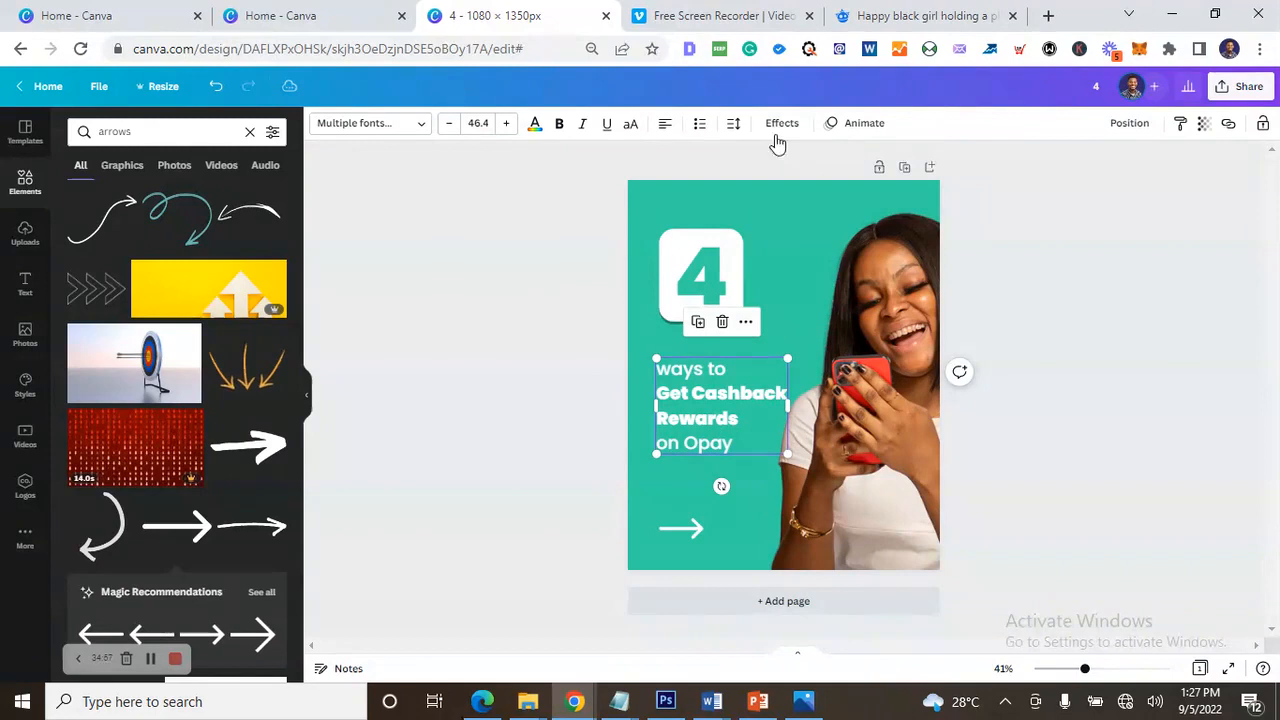
left_click(734, 124)
left_click_drag(818, 233, 797, 230)
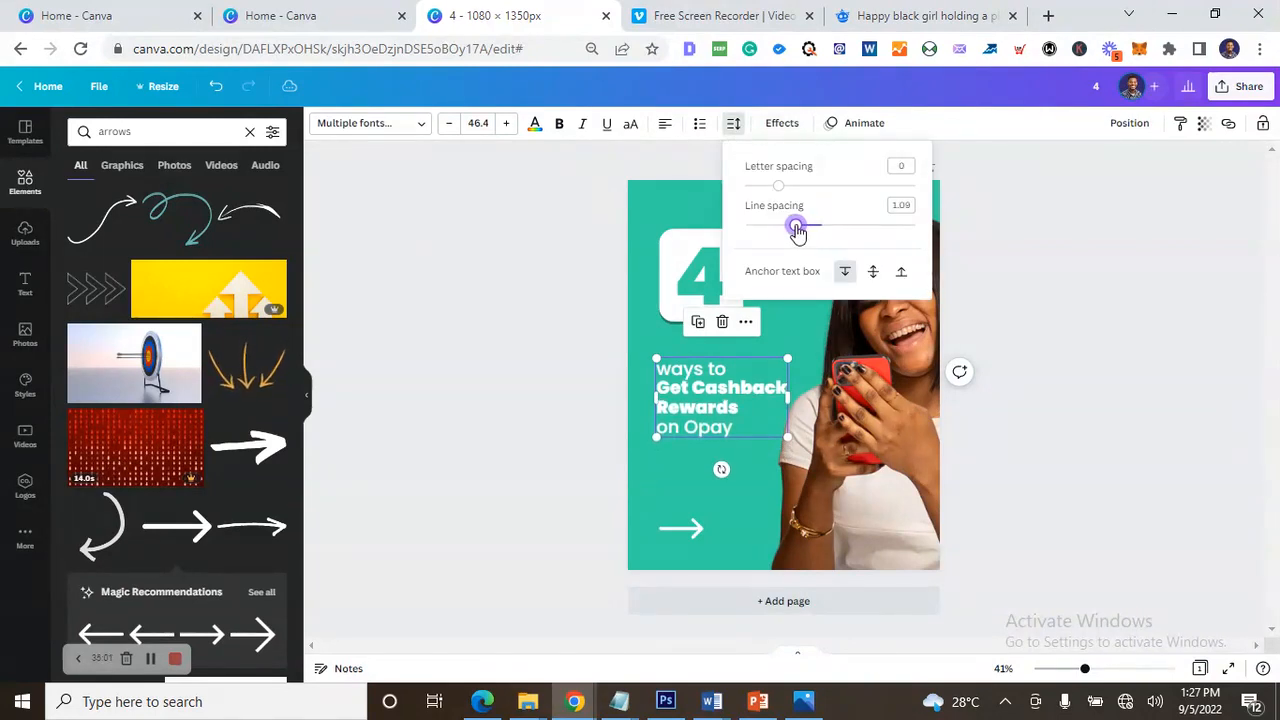
left_click(1087, 368)
left_click(1087, 362)
left_click(804, 701)
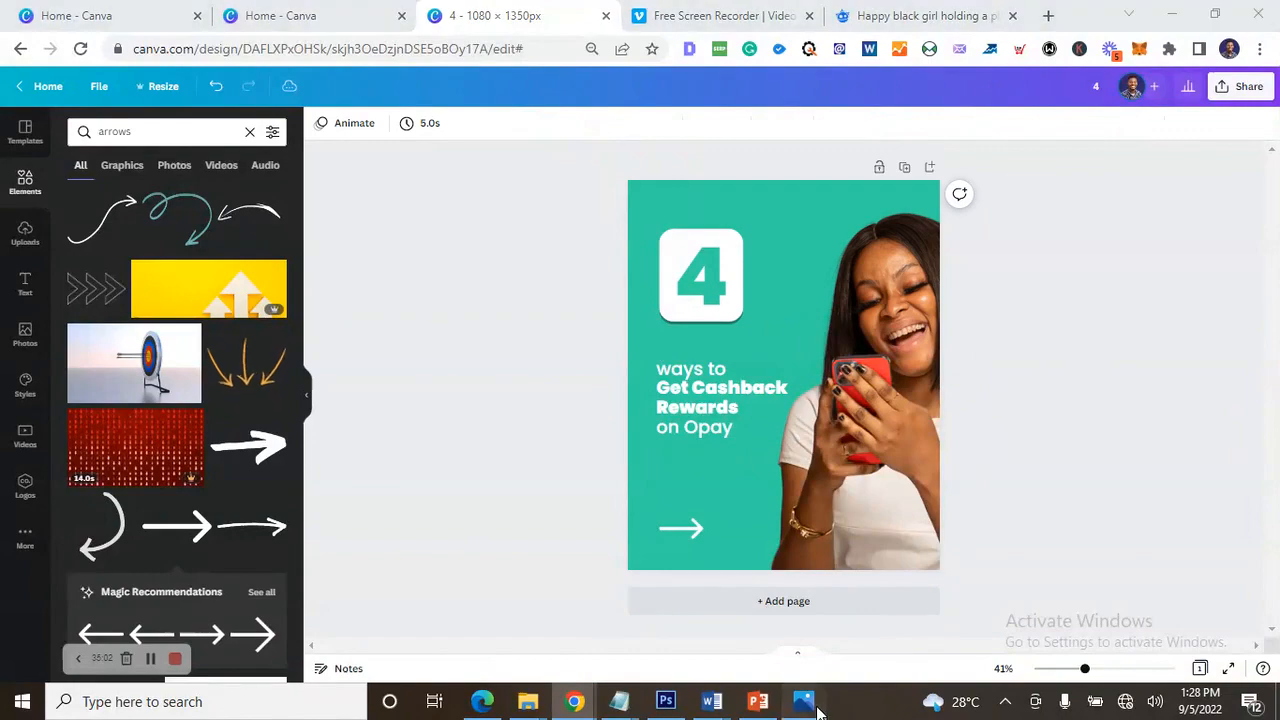
left_click(815, 710)
left_click(752, 709)
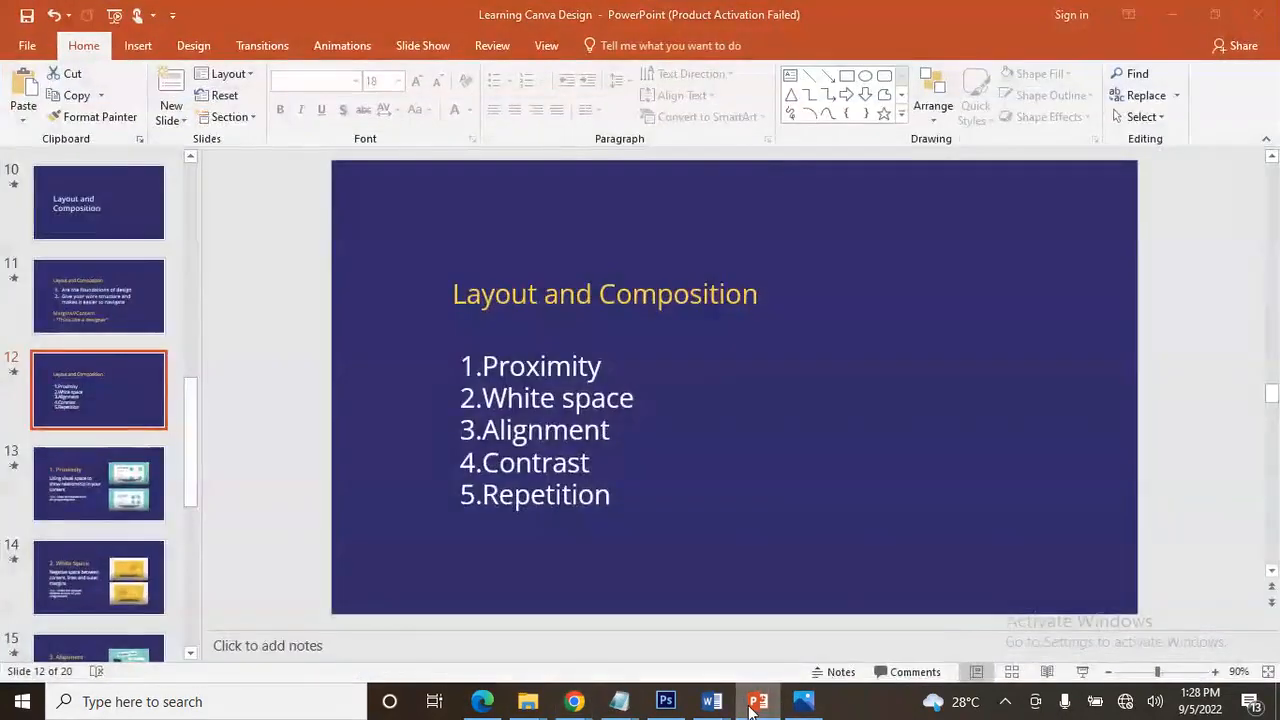
left_click(752, 709)
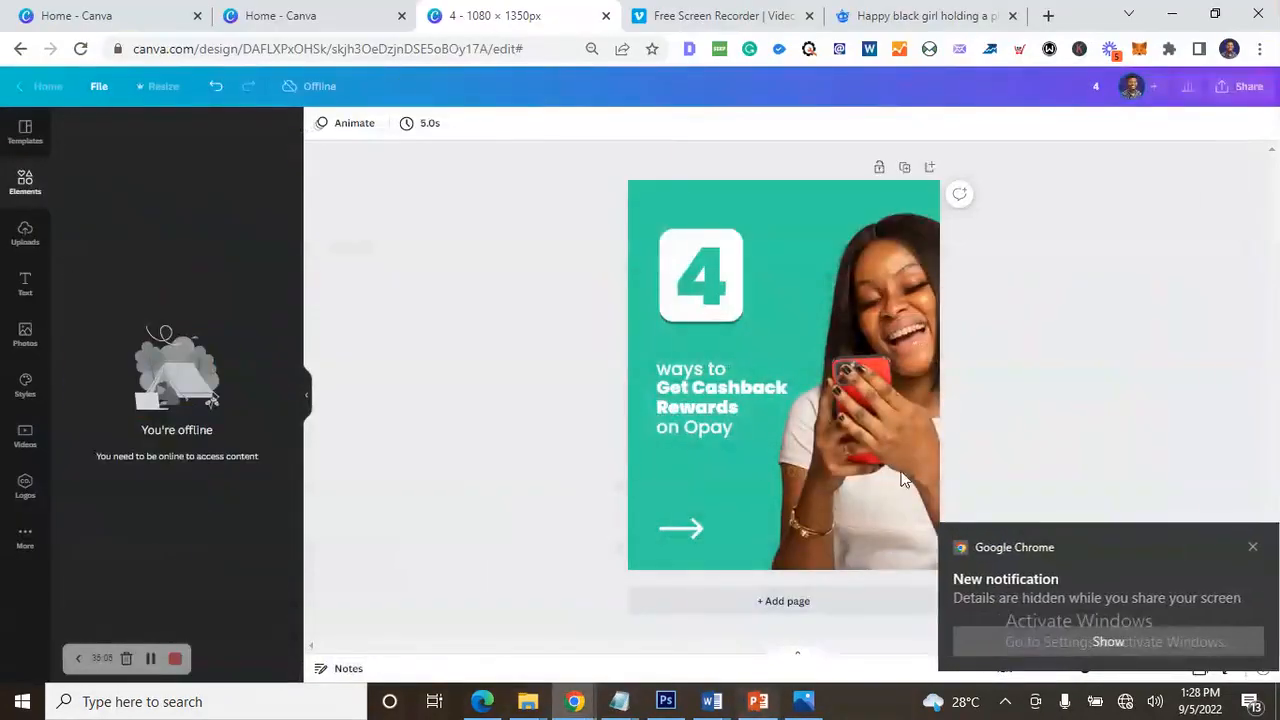
left_click(1238, 547)
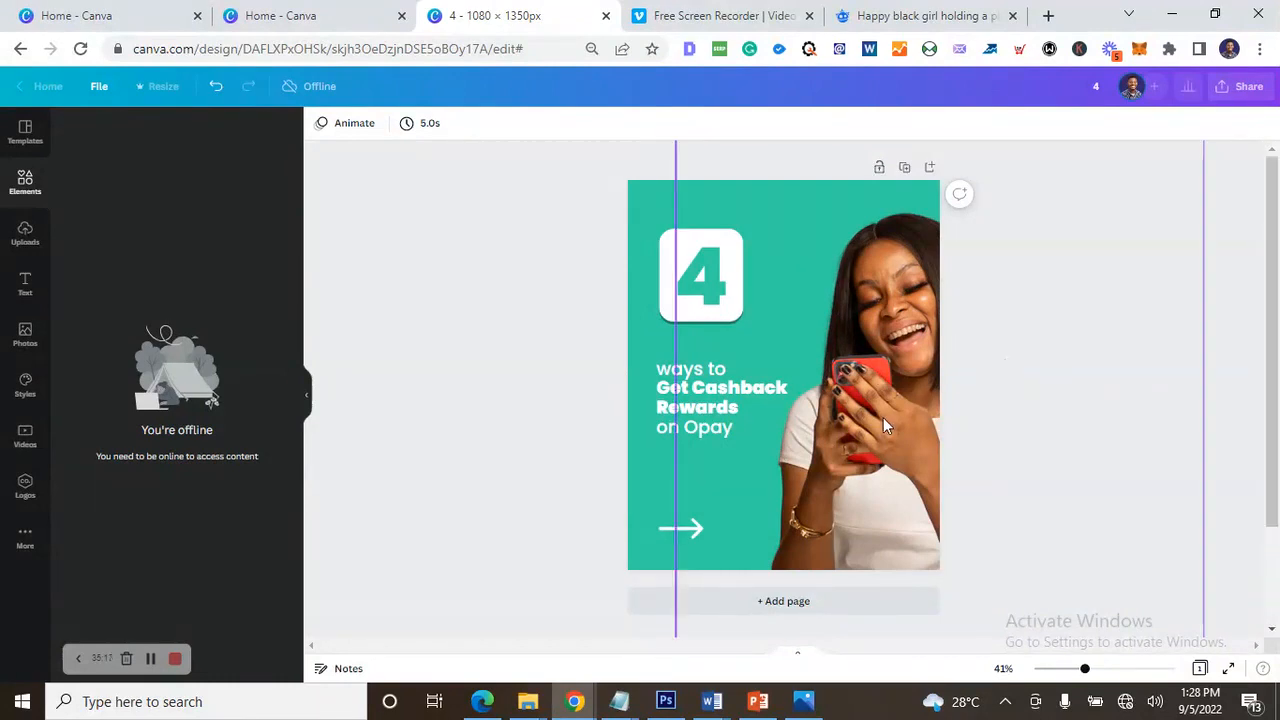
scroll(878, 407, "down", 2)
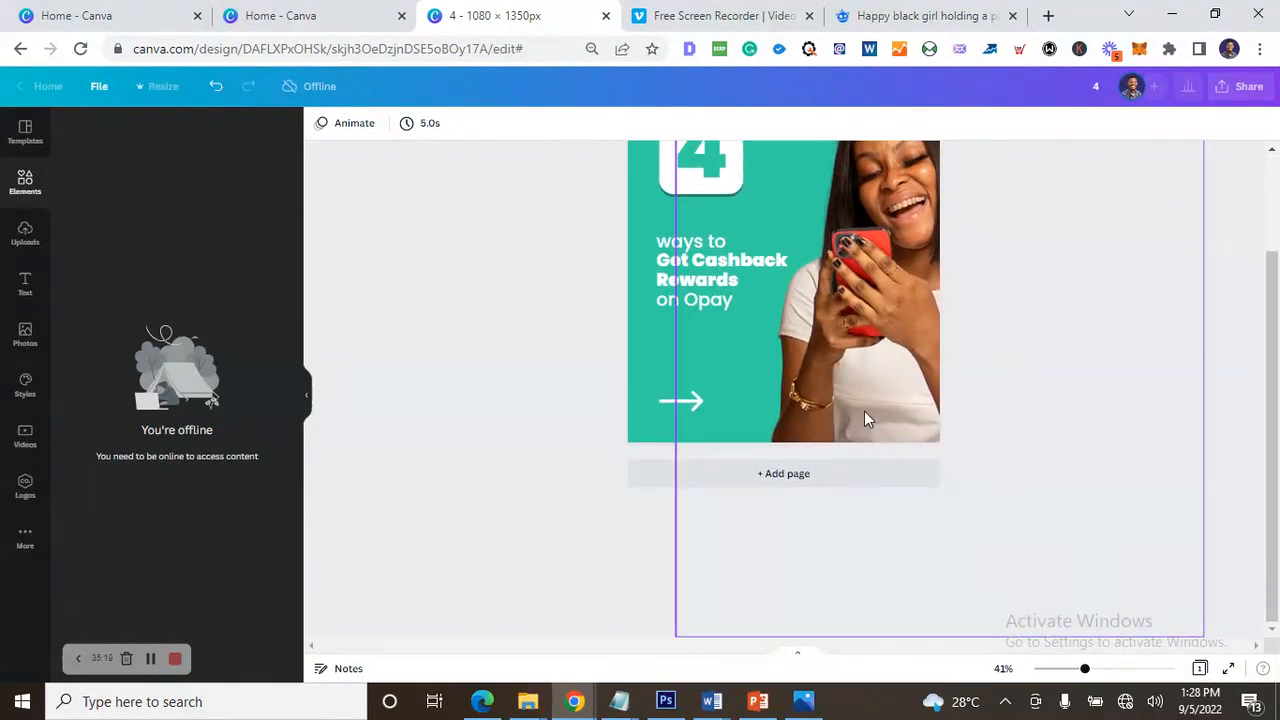
scroll(864, 411, "up", 2)
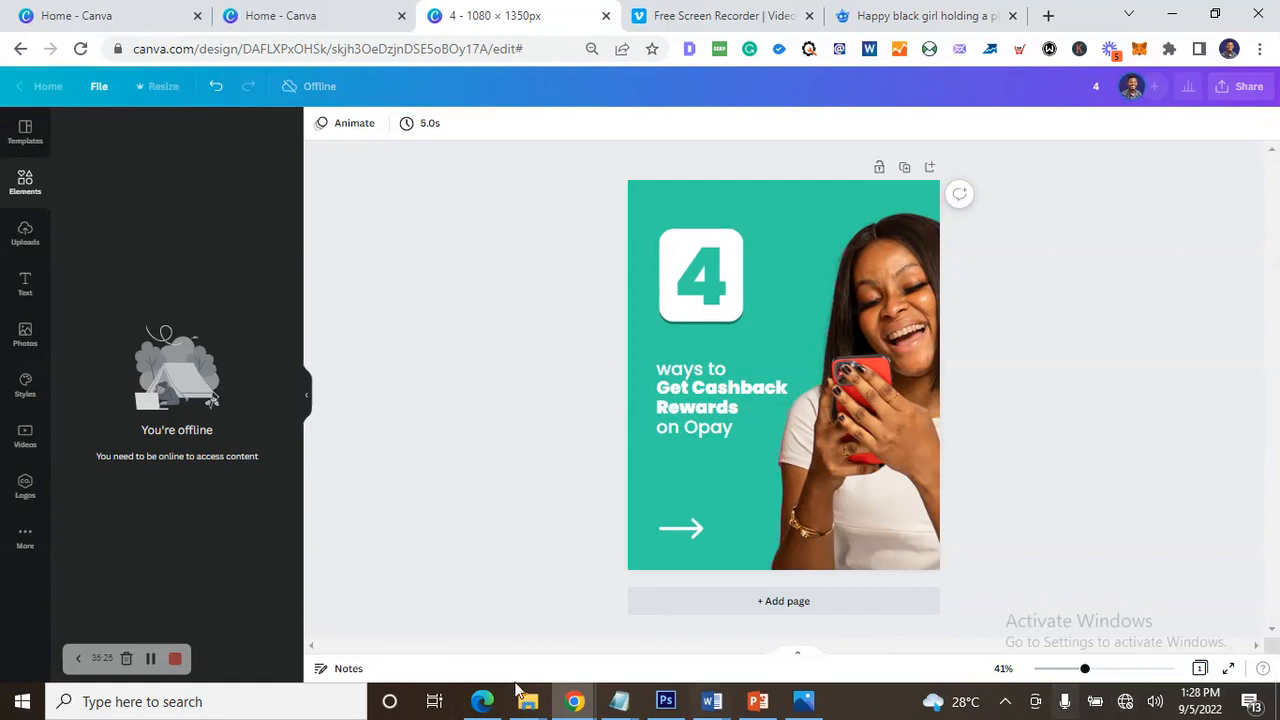
left_click(151, 658)
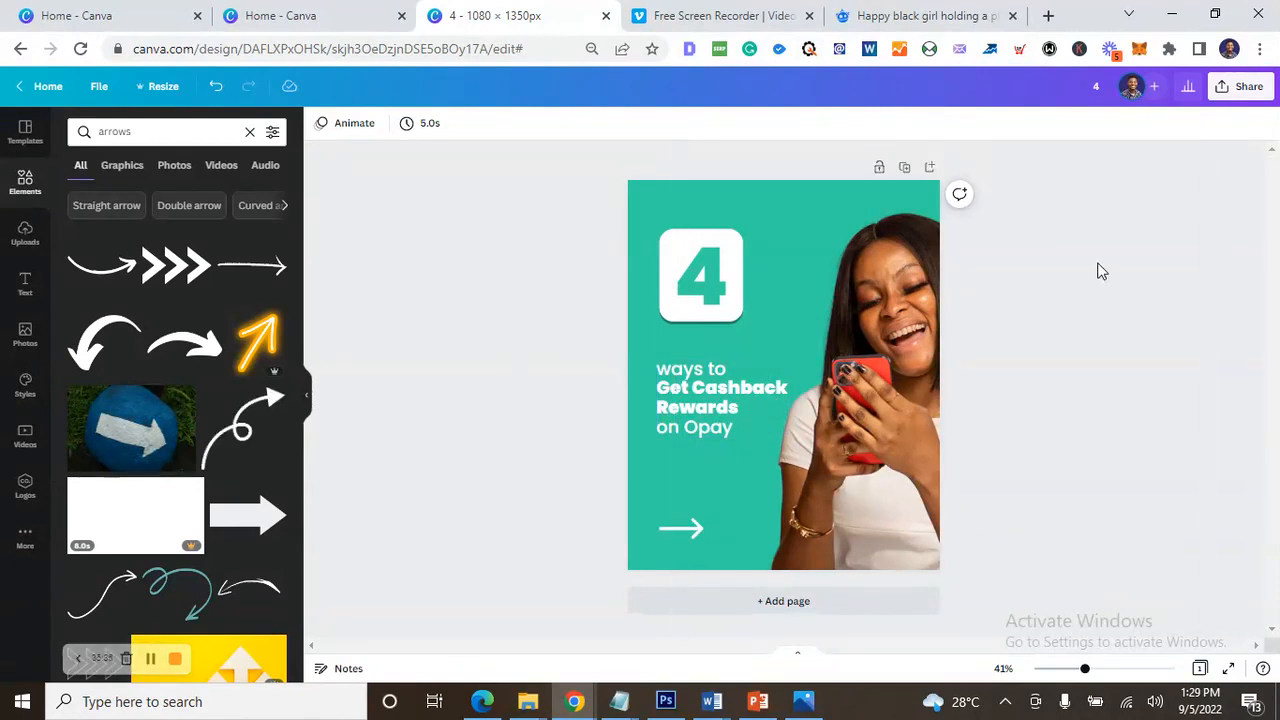
- Duplicate the finished page to use it as the base for the carousel's second page
left_click(906, 168)
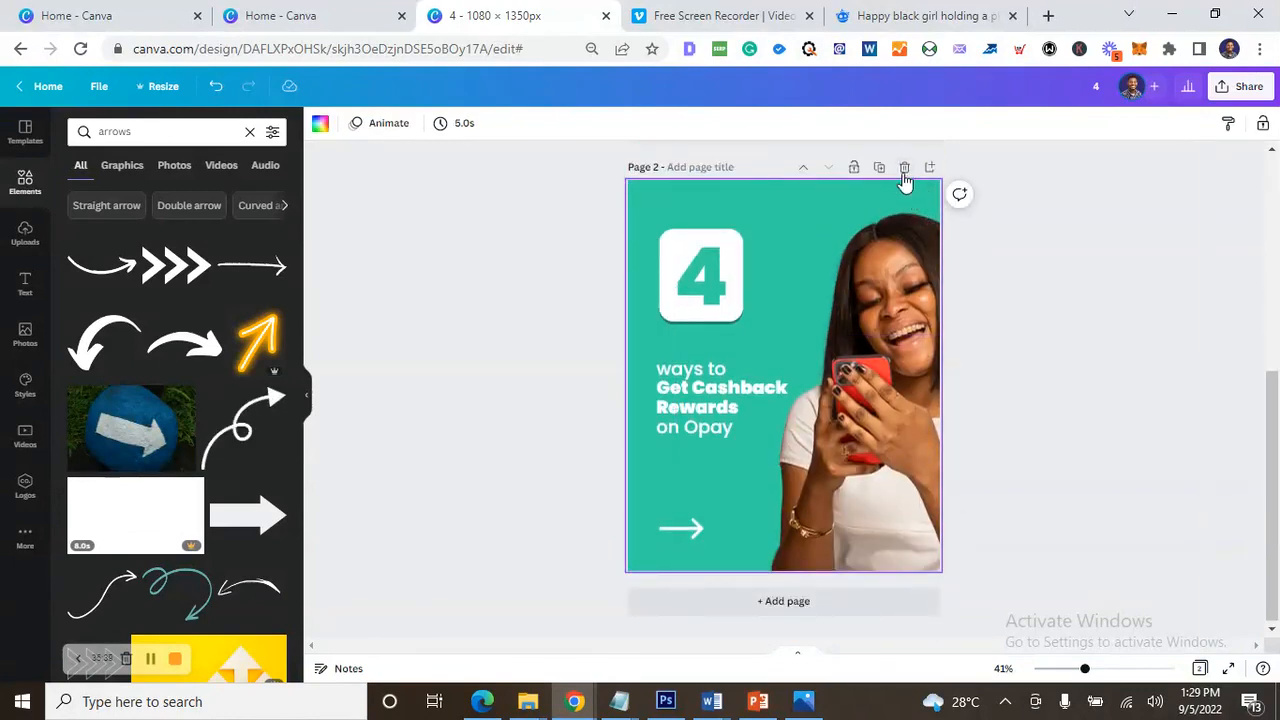
scroll(773, 352, "up", 5)
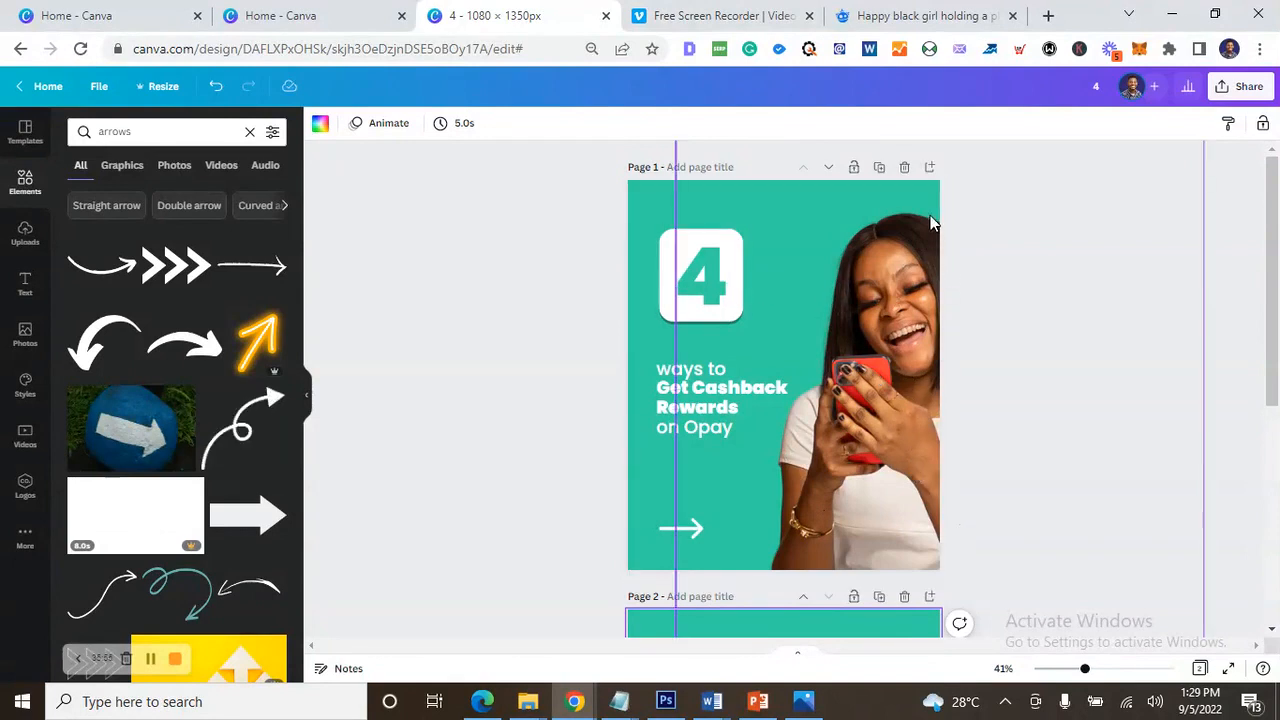
scroll(932, 628, "down", 1)
scroll(978, 532, "up", 1)
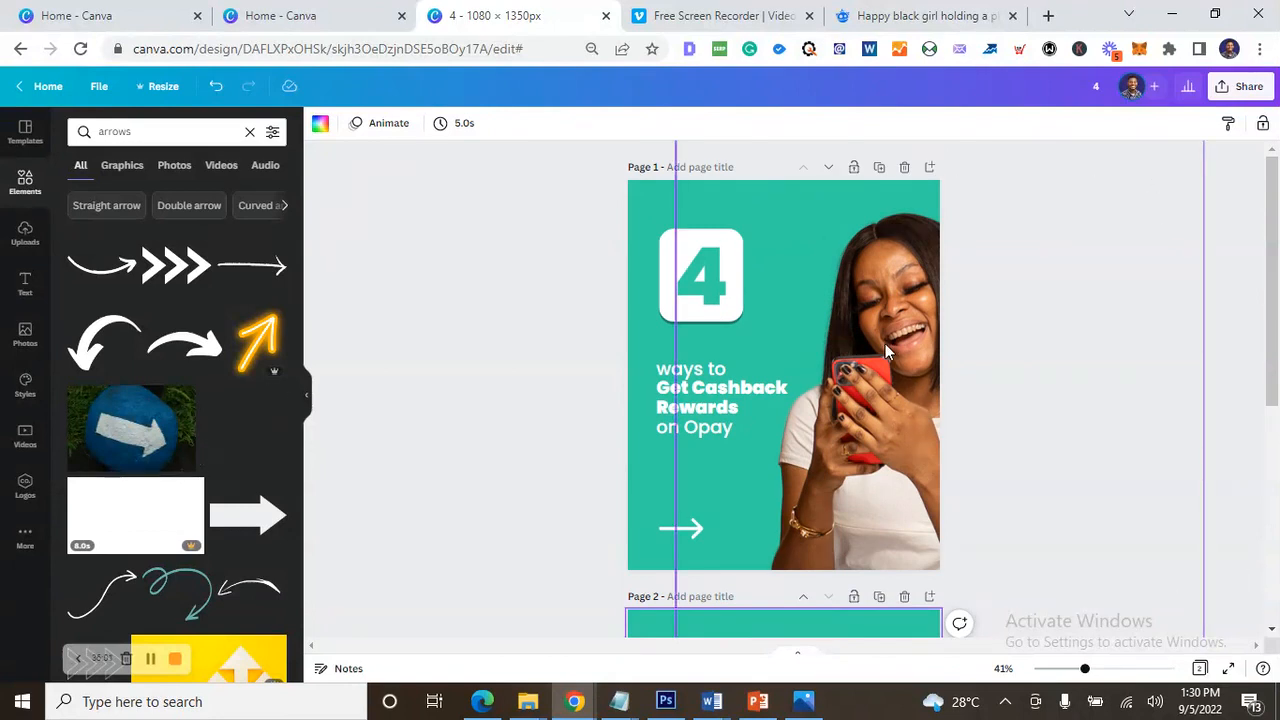
- Move the woman's photo on page 2 to the left edge so only the part cut off on page 1 remains on the page
scroll(885, 341, "down", 4)
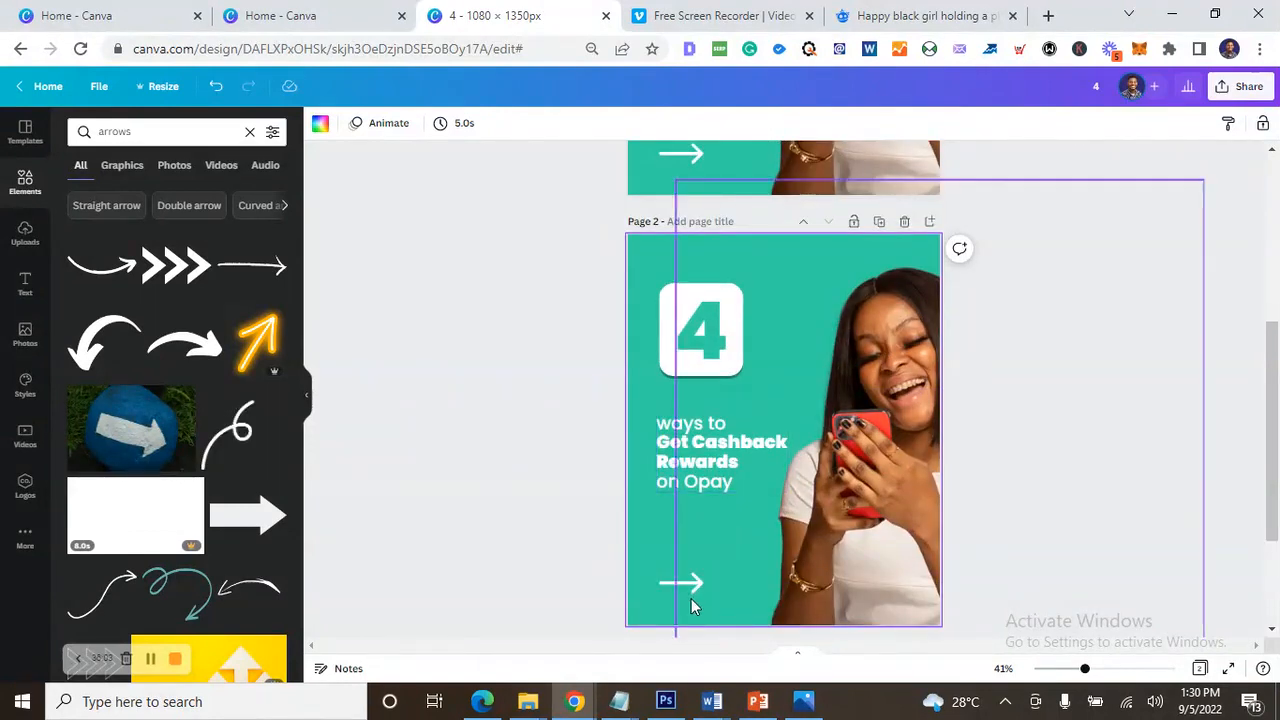
left_click(690, 590)
left_click(681, 485, "shift")
left_click(712, 378, "shift")
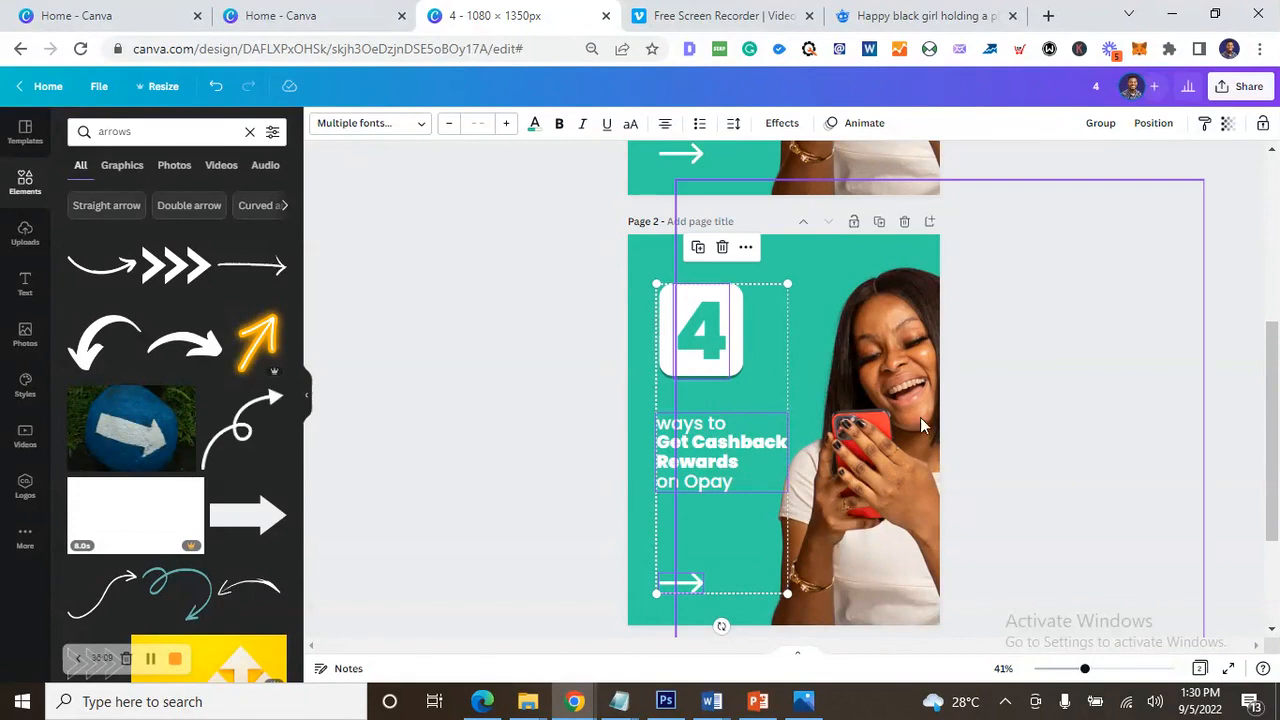
left_click_drag(919, 468, 628, 472)
left_click(1146, 460)
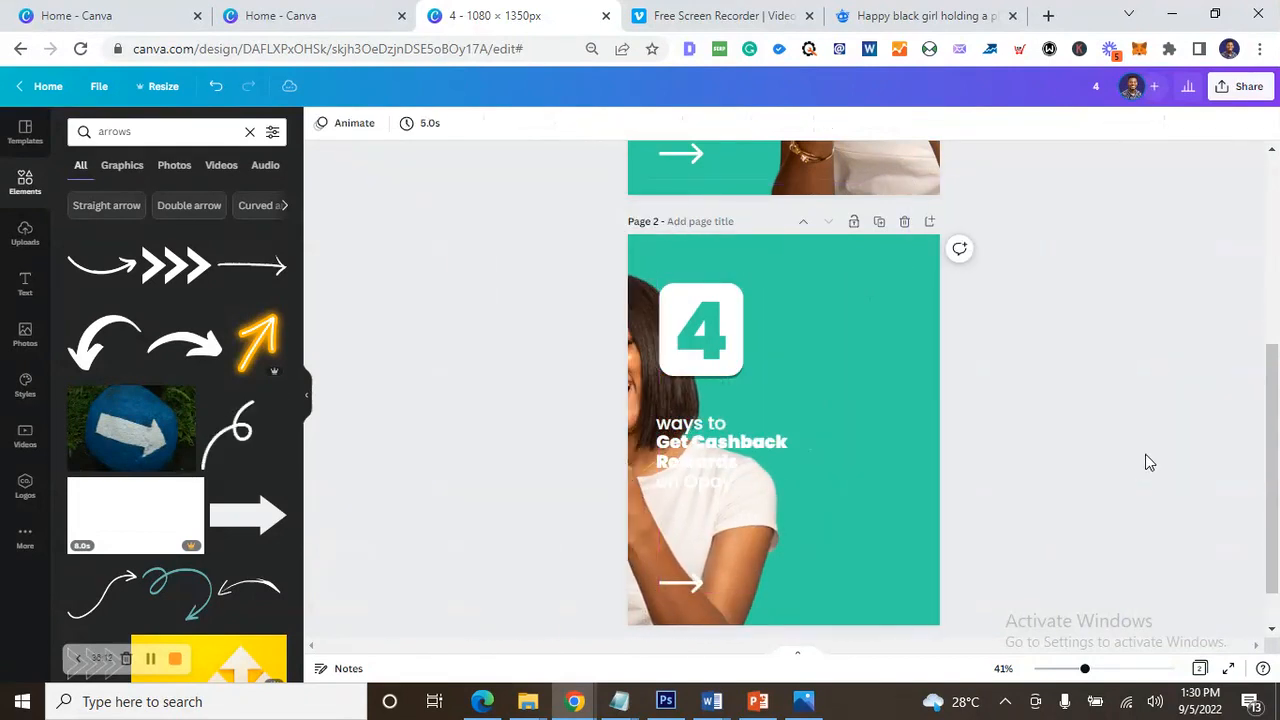
- Compare where the woman's photo is cut at page 1's right edge with where it starts on page 2
scroll(1112, 421, "up", 1)
scroll(1106, 417, "up", 3)
scroll(925, 337, "down", 4)
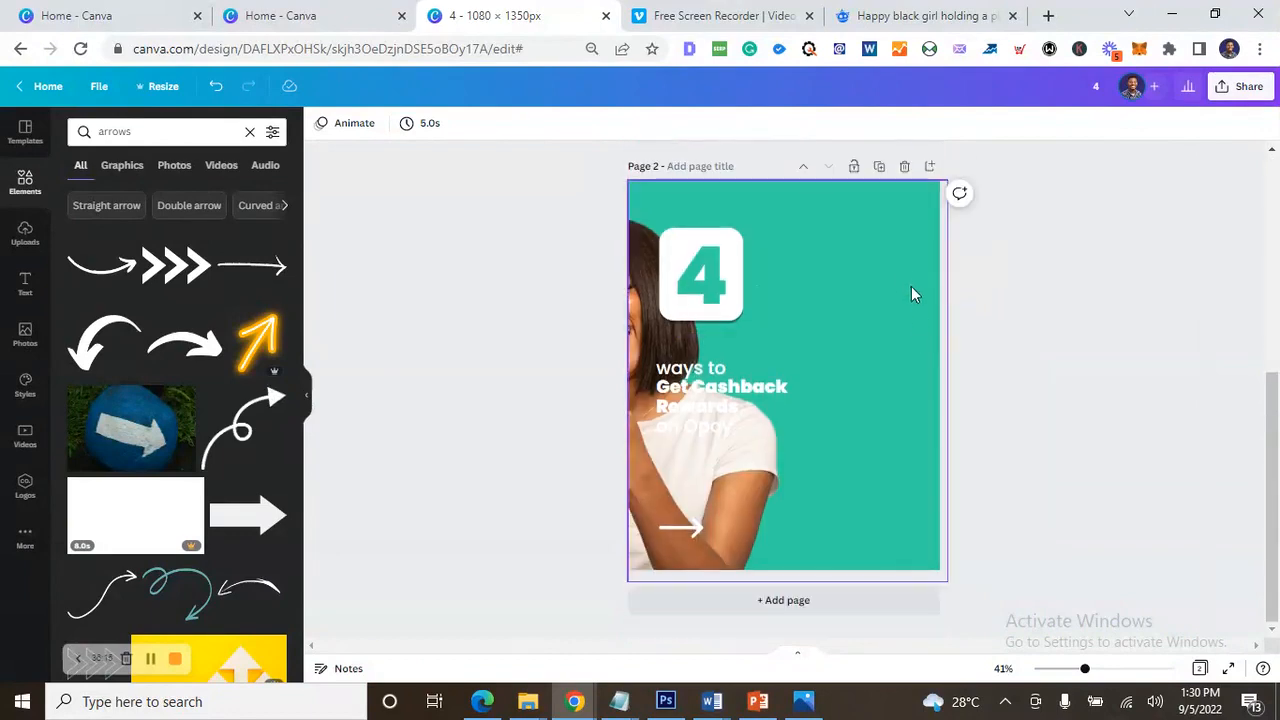
scroll(911, 286, "up", 3)
scroll(906, 290, "down", 3)
scroll(845, 375, "up", 4)
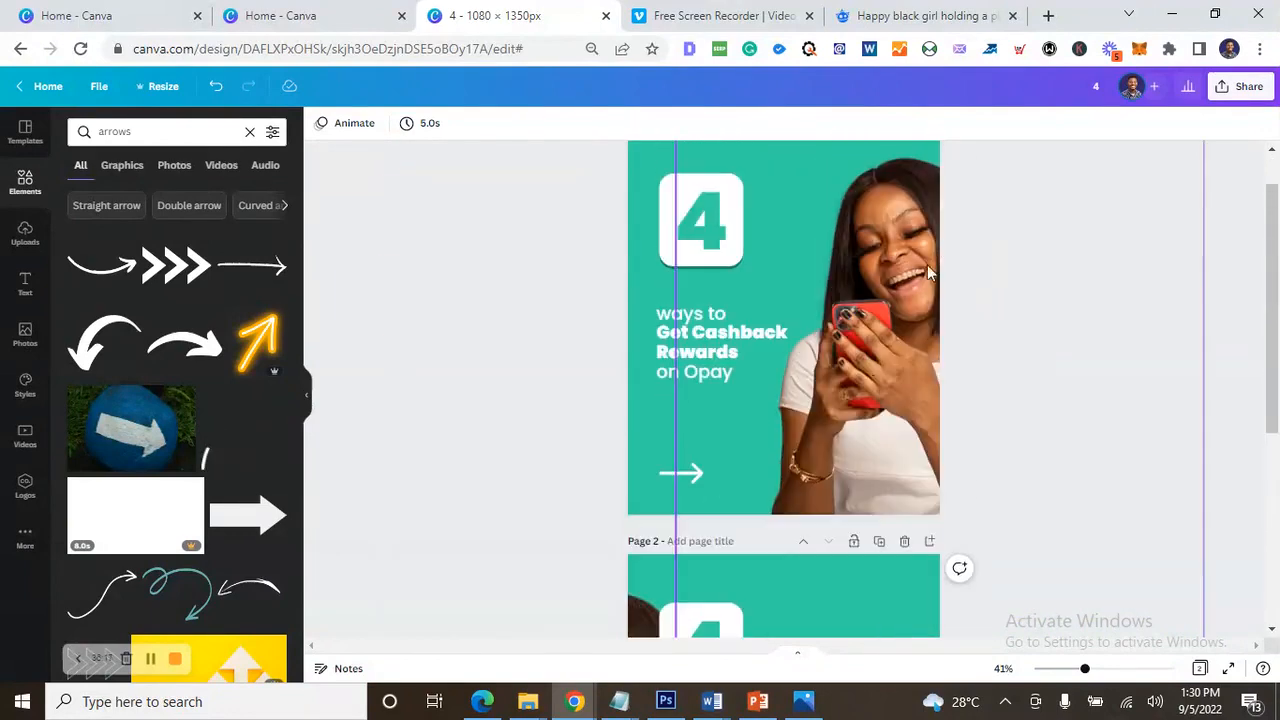
scroll(888, 541, "down", 3)
- Try shifting the page 2 photo further left to match the cut on page 1
left_click(743, 514)
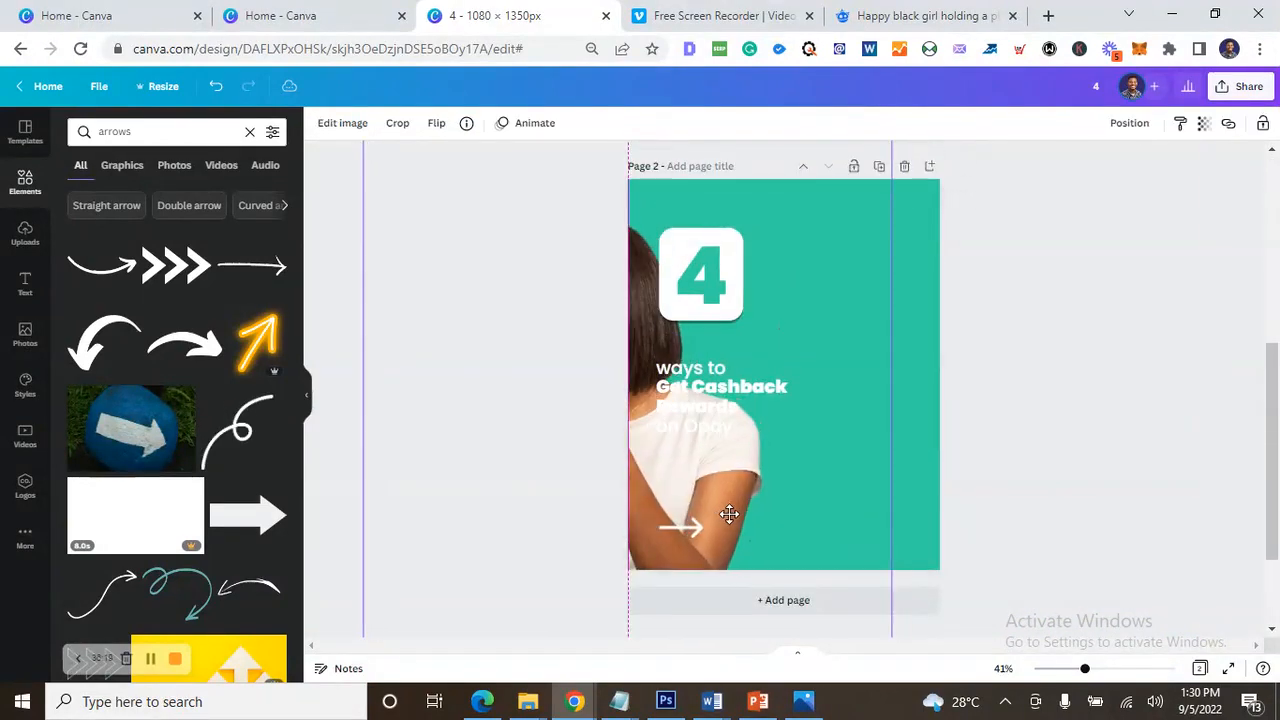
scroll(994, 376, "up", 3)
scroll(990, 374, "down", 4)
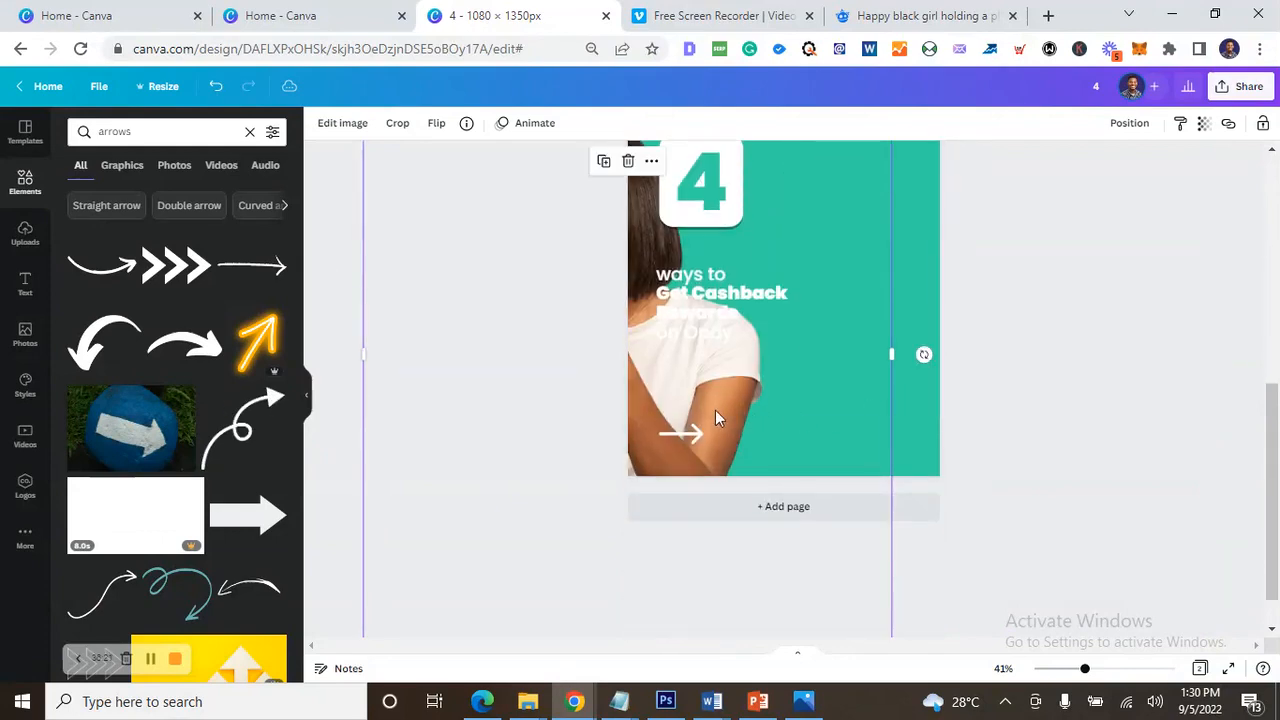
scroll(856, 398, "up", 3)
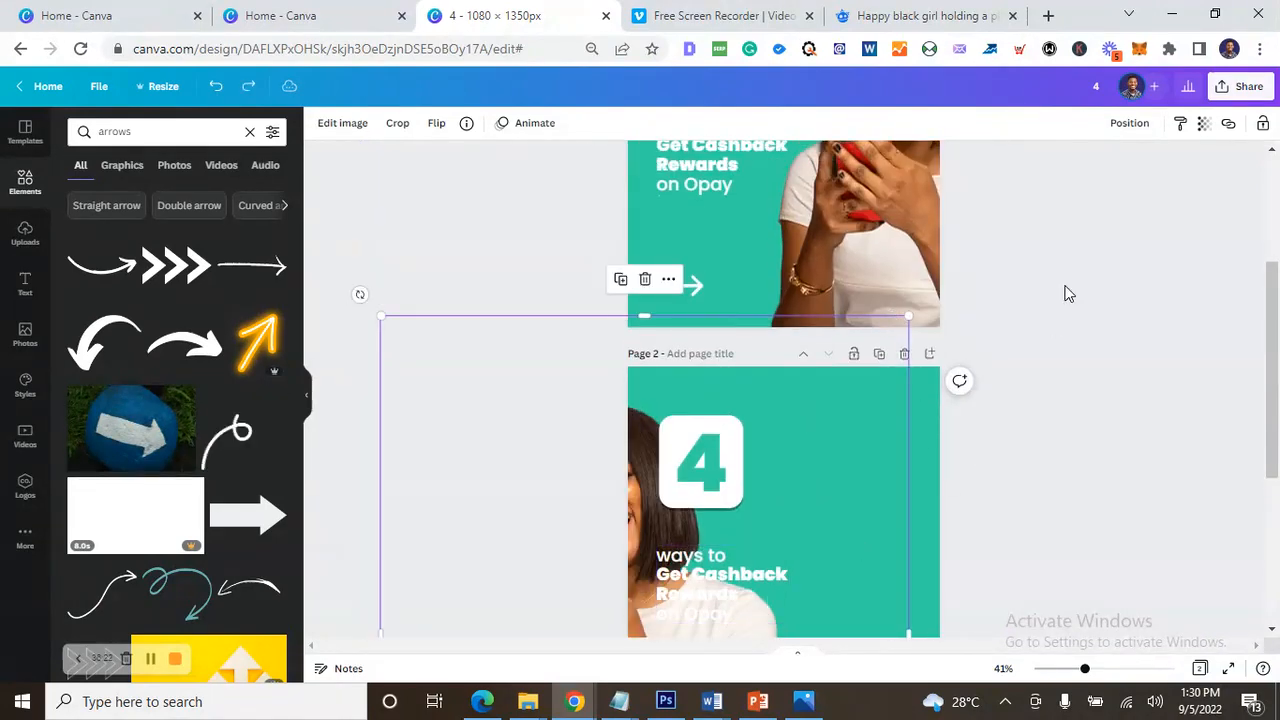
- Nudge the woman's photo on page 2 slightly left and up so it continues from page 1's right edge
scroll(1022, 275, "up", 3)
scroll(1006, 283, "down", 6)
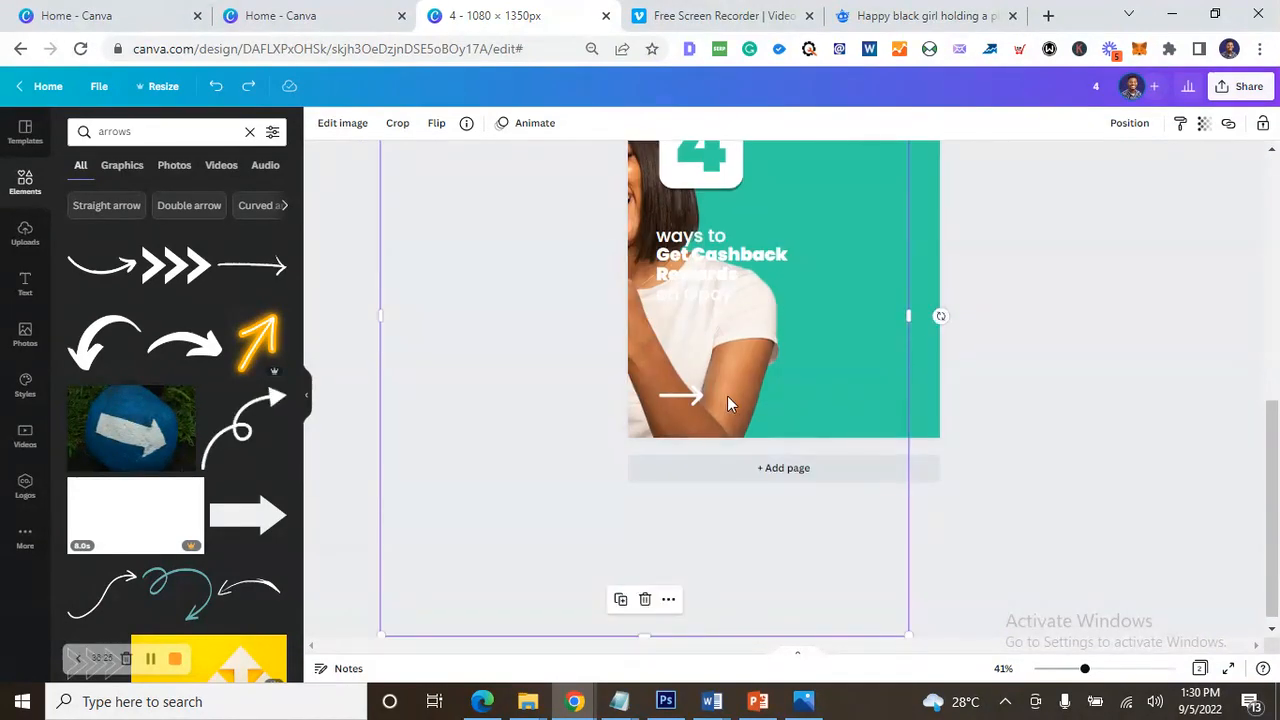
left_click_drag(721, 395, 709, 388)
scroll(1022, 268, "up", 3)
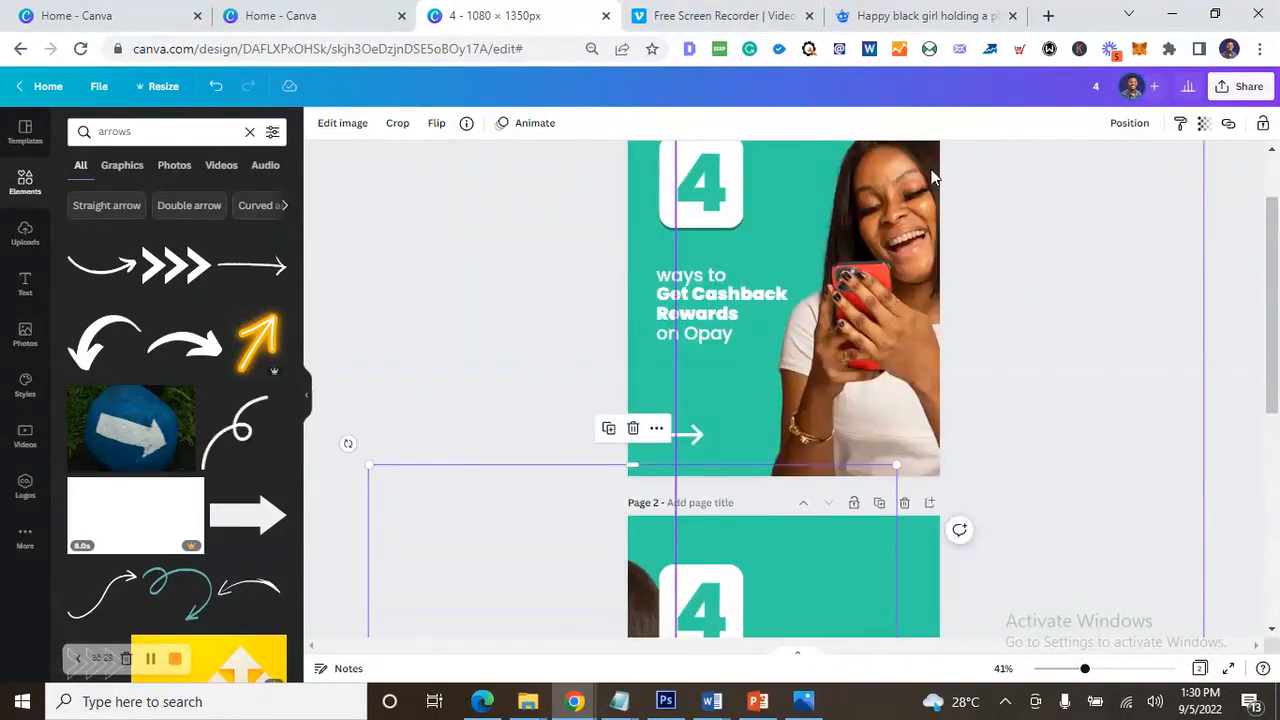
scroll(918, 300, "down", 3)
scroll(916, 329, "up", 3)
scroll(916, 400, "down", 3)
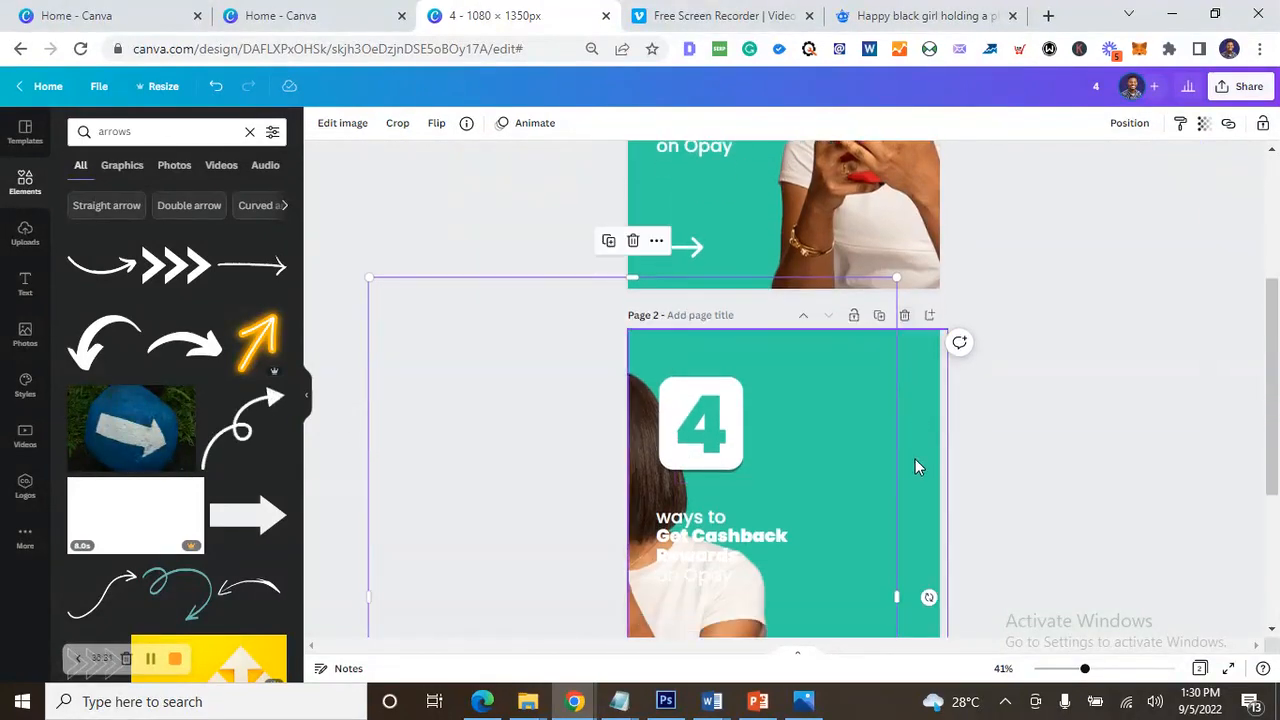
- View the reference image 2.PNG to see the second slide's layout
left_click(803, 701)
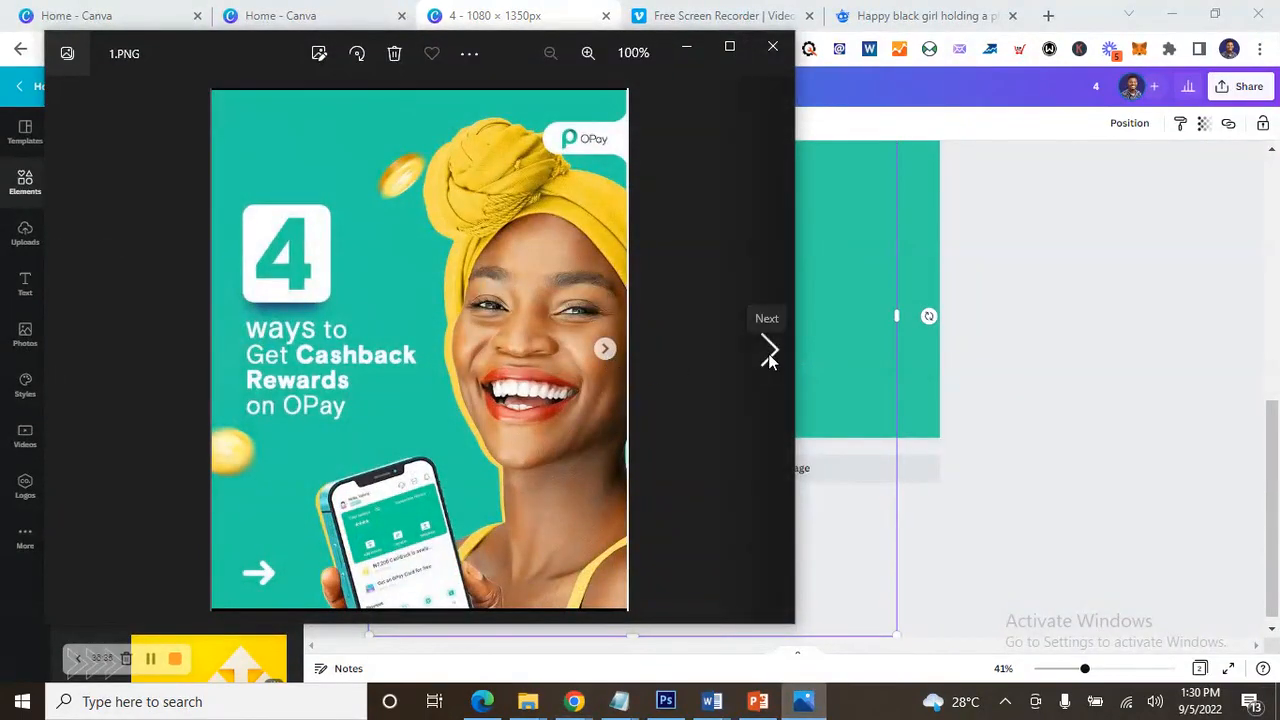
left_click(768, 352)
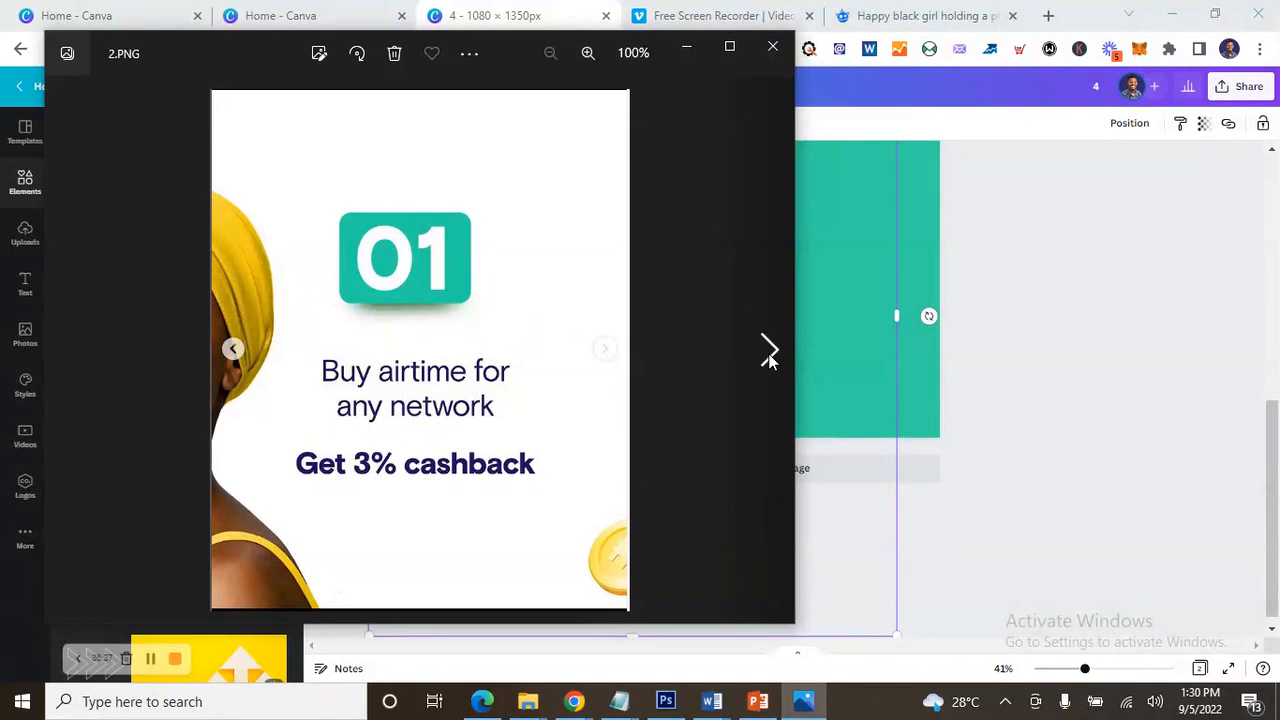
- Move the white badge box, its shadow and the number 4 to the empty area beside the woman on page 2
left_click(1147, 356)
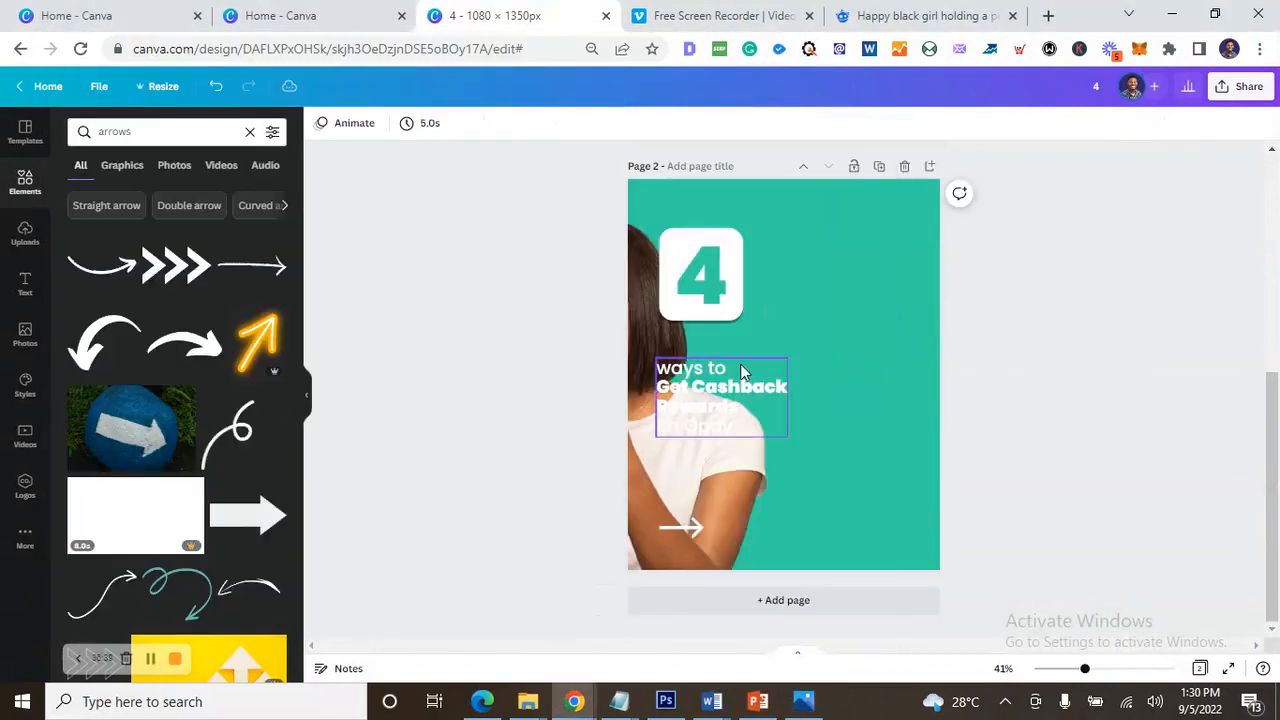
left_click(736, 245)
mouse_move(742, 321)
left_mouse_down()
mouse_move(732, 314)
mouse_move(742, 321)
left_mouse_up()
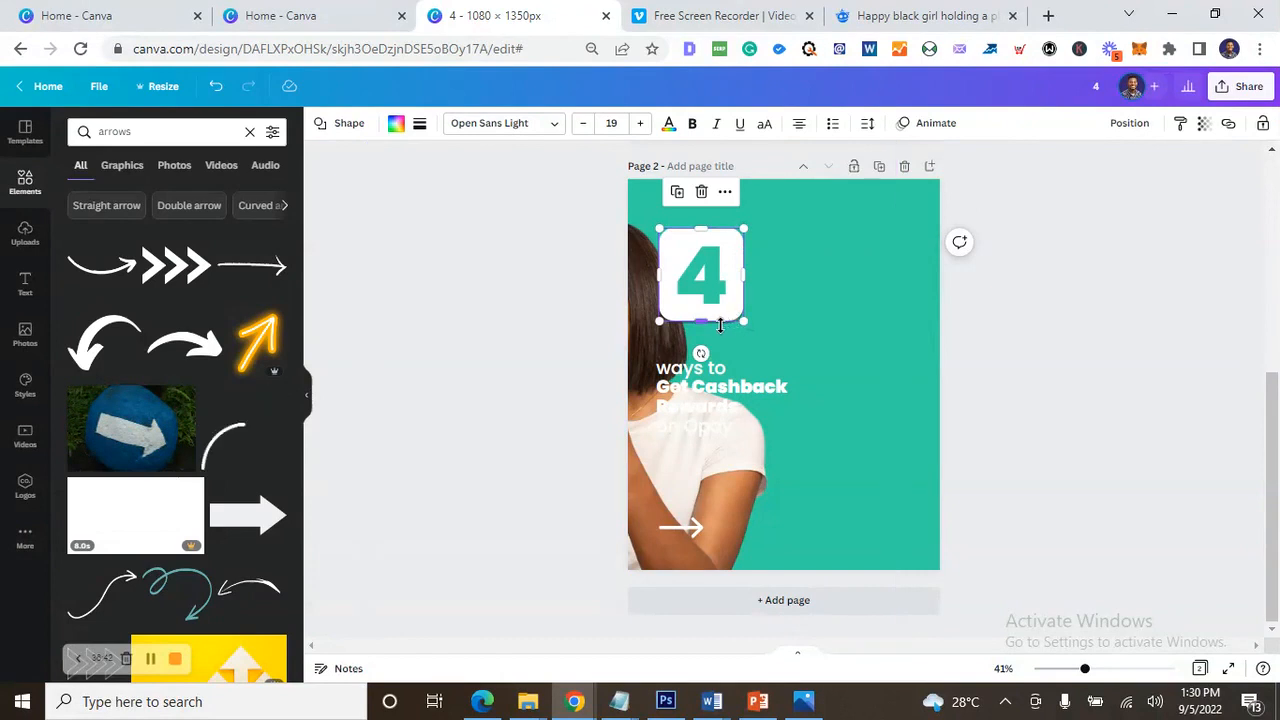
left_click_drag(739, 291, 864, 299)
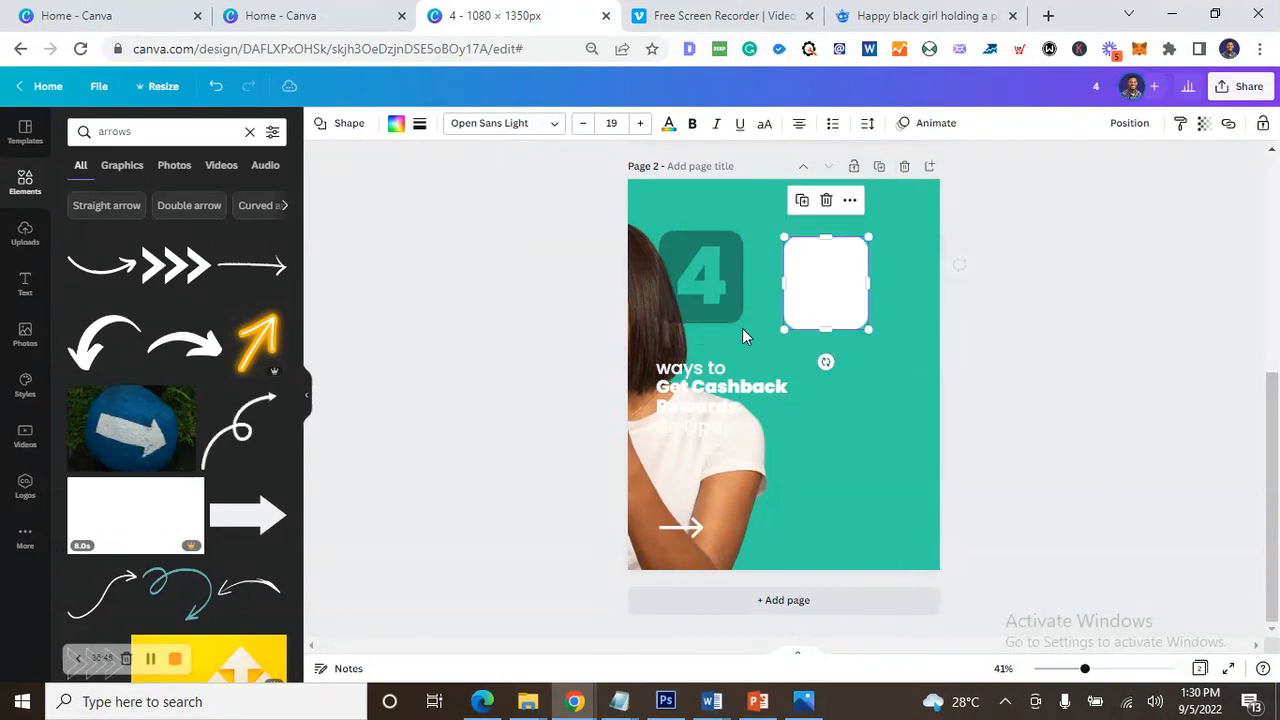
left_click_drag(722, 327, 822, 335)
left_click_drag(901, 343, 840, 379)
left_click_drag(730, 297, 855, 295)
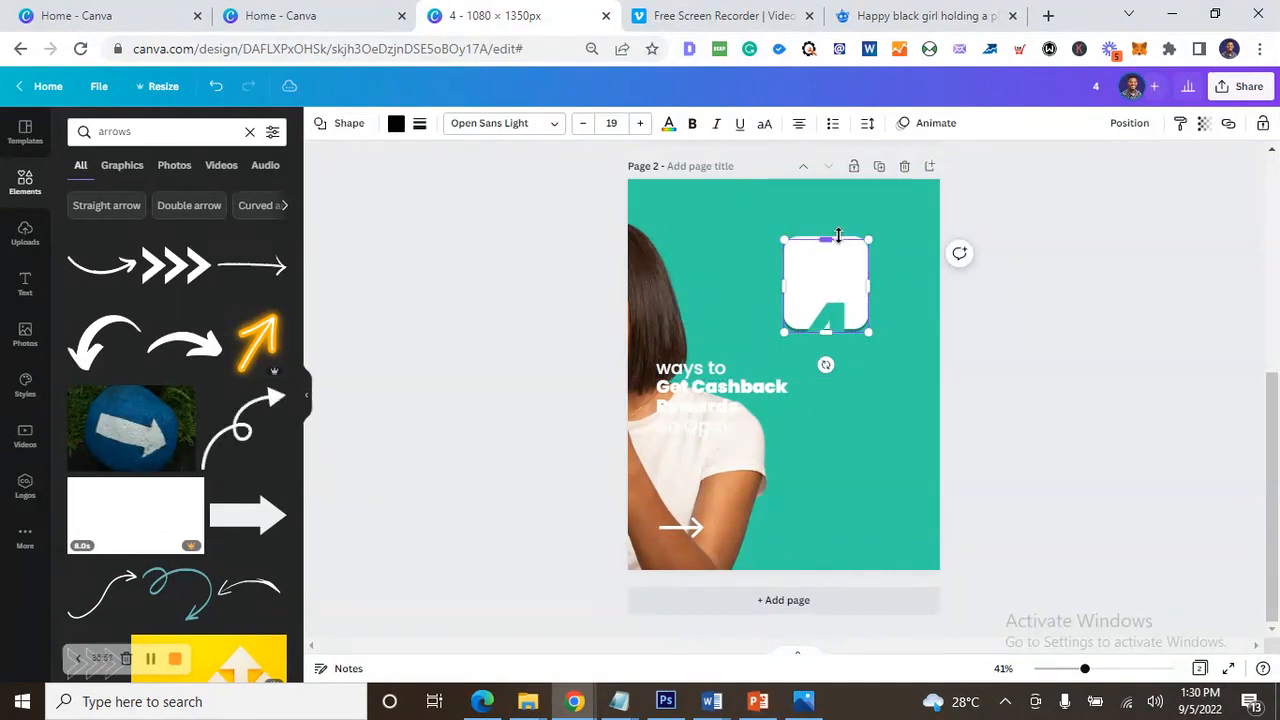
- Try to select the badge box, shadow and number together and shift them further across page 2
left_click(856, 241)
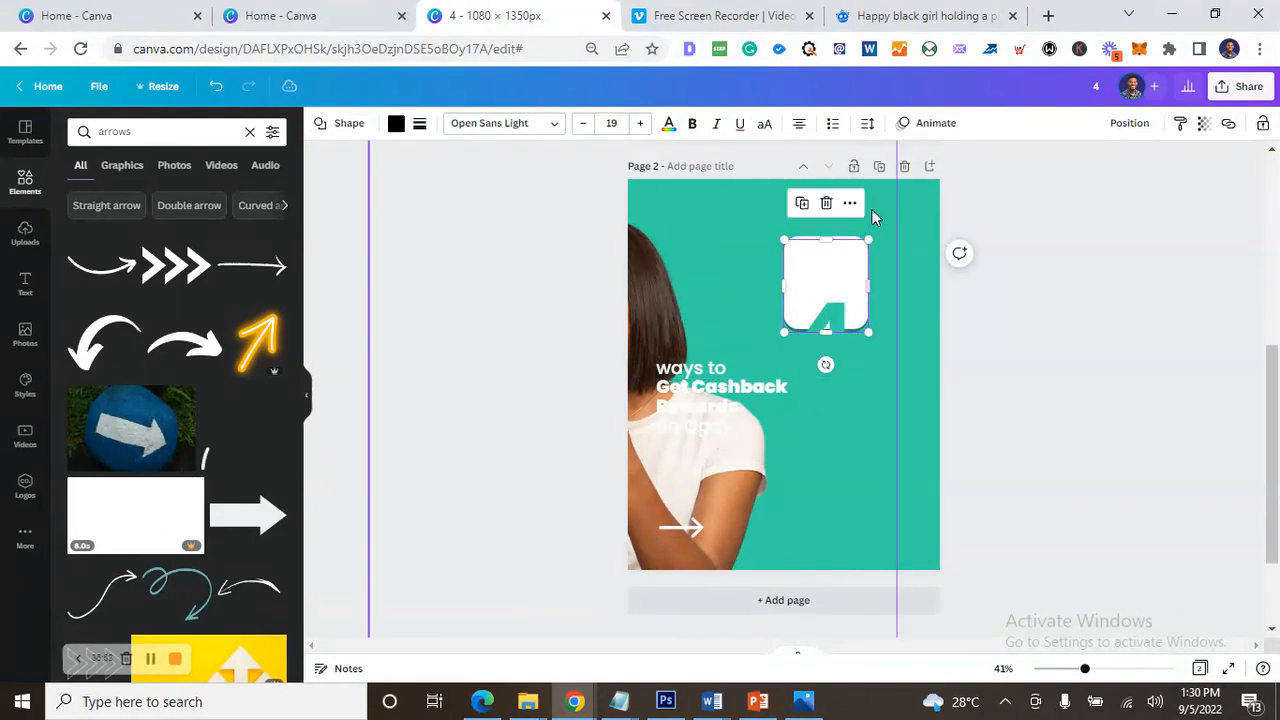
left_click(856, 241)
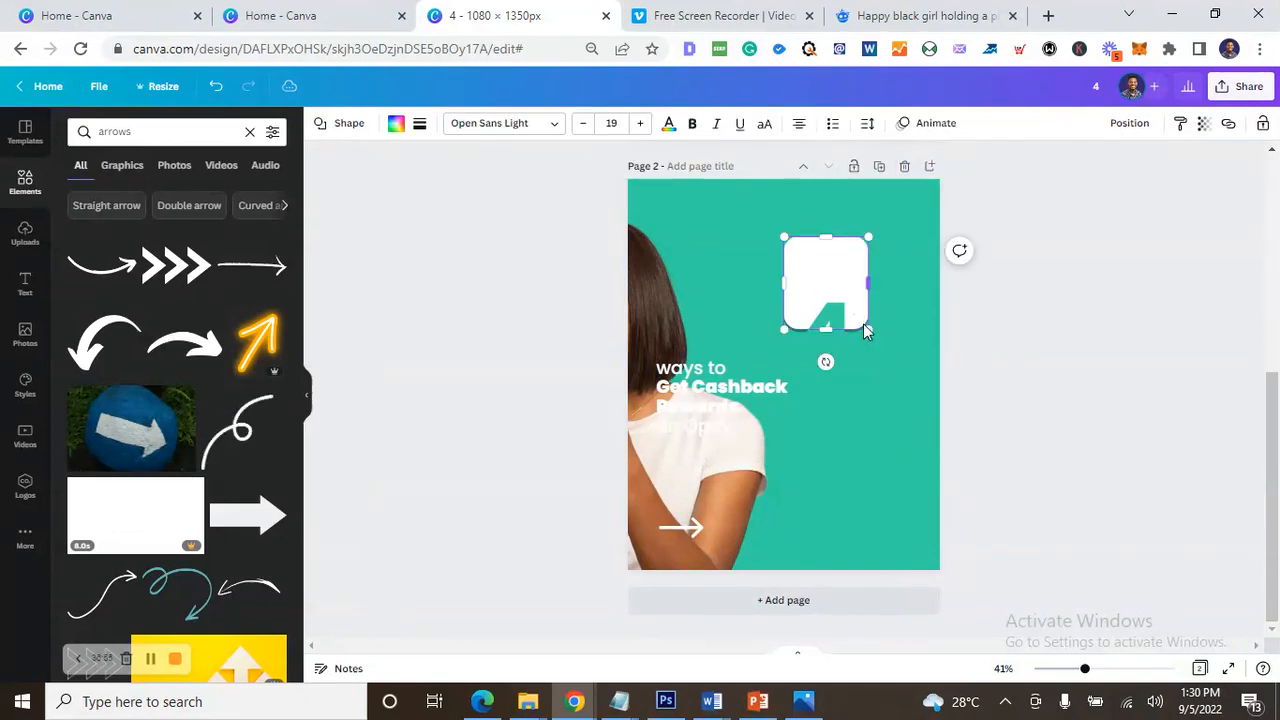
left_click_drag(951, 314, 821, 246)
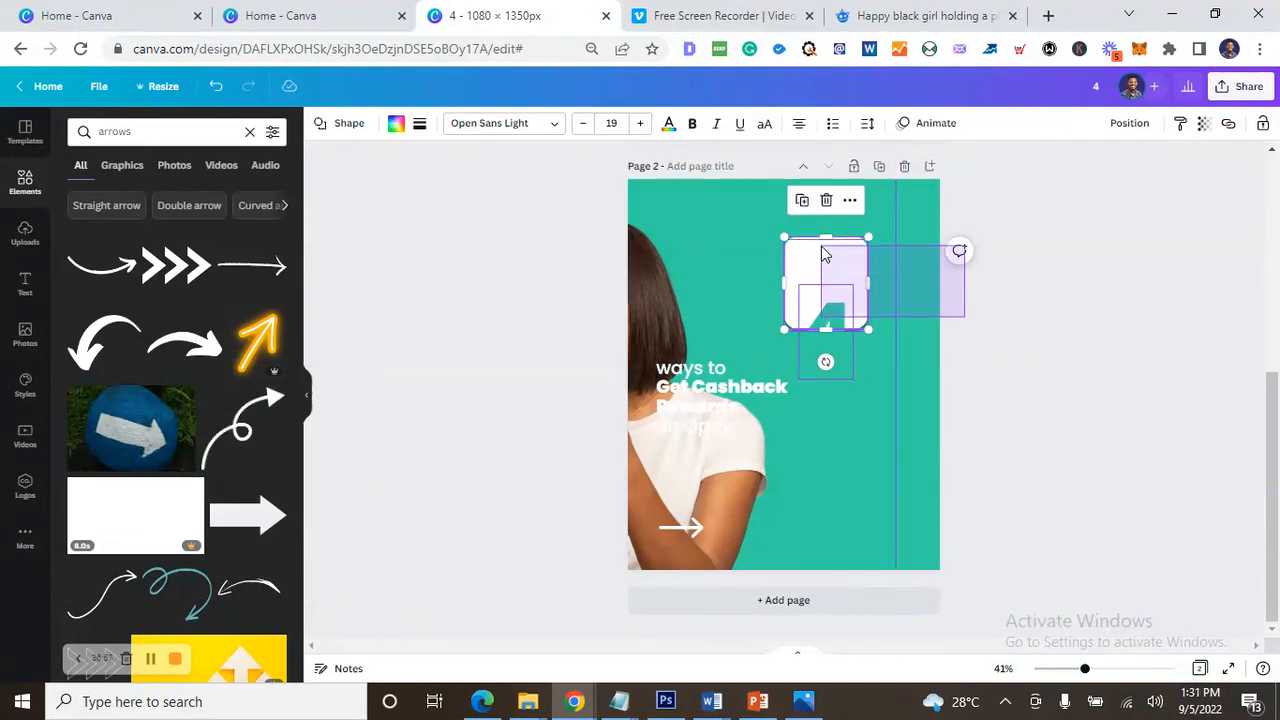
left_click(975, 270)
left_click_drag(972, 270, 879, 272)
left_click(827, 315)
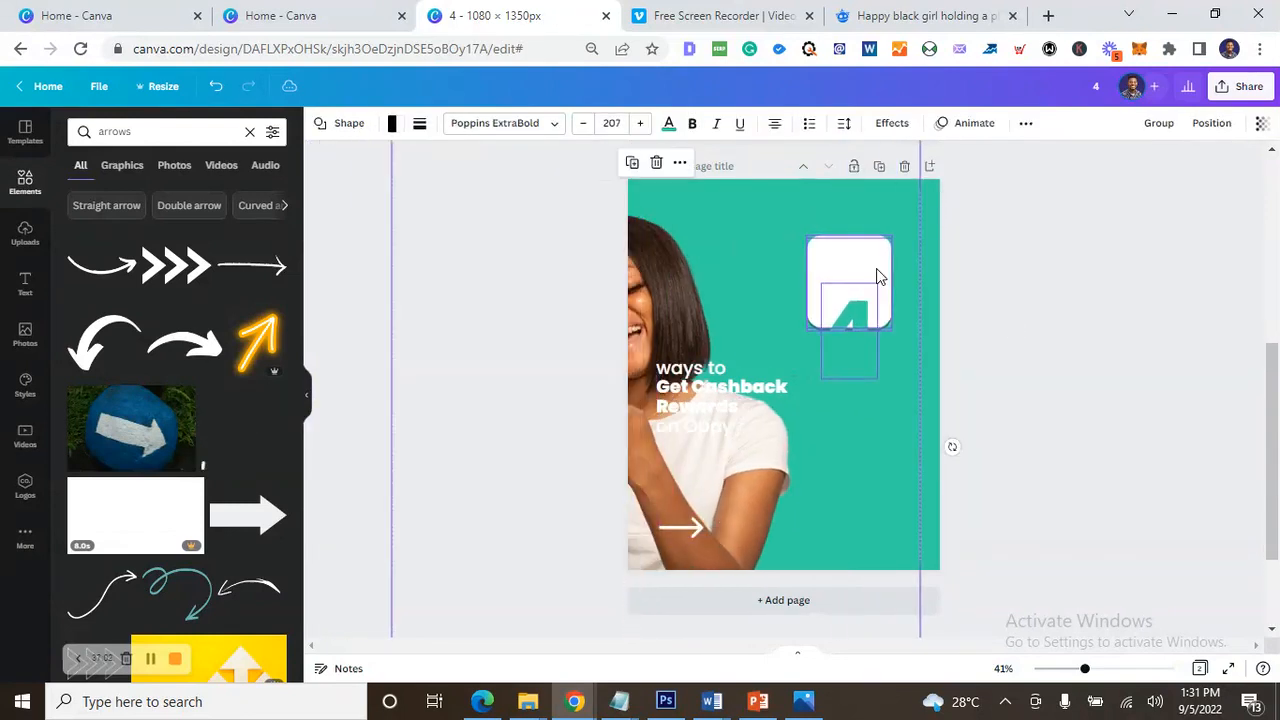
key("ctrl+z")
- Group the white badge box with its shadow, shrink the group and place it behind the number 4
left_click(738, 471, "shift")
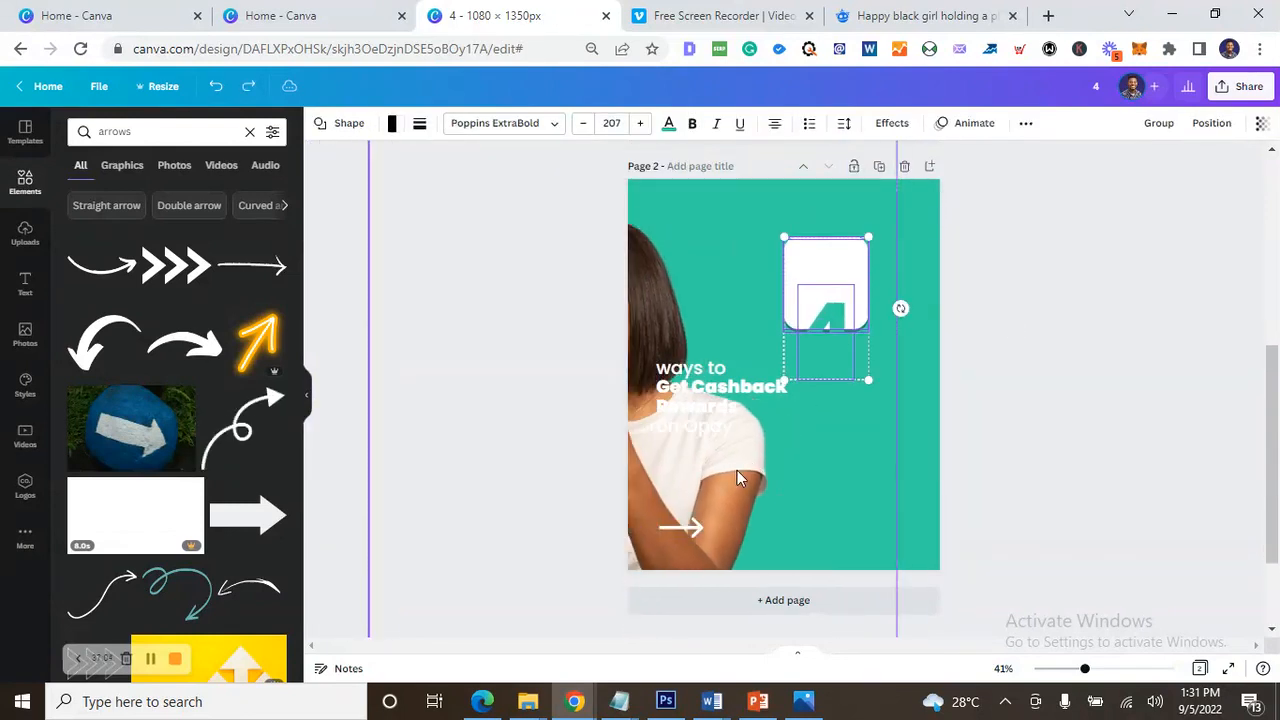
left_click(855, 263)
mouse_move(855, 268)
left_mouse_down()
mouse_move(763, 226)
mouse_move(817, 223)
mouse_move(849, 274)
mouse_move(858, 259)
left_mouse_up()
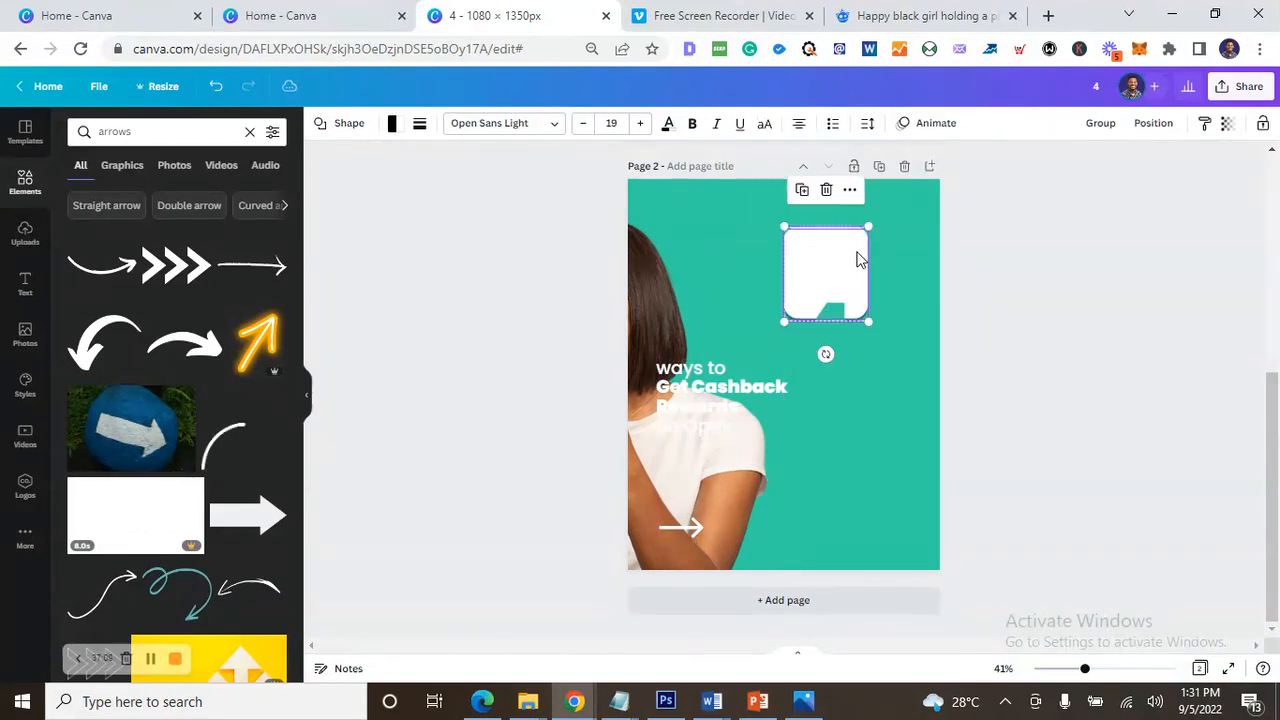
key("ctrl+g")
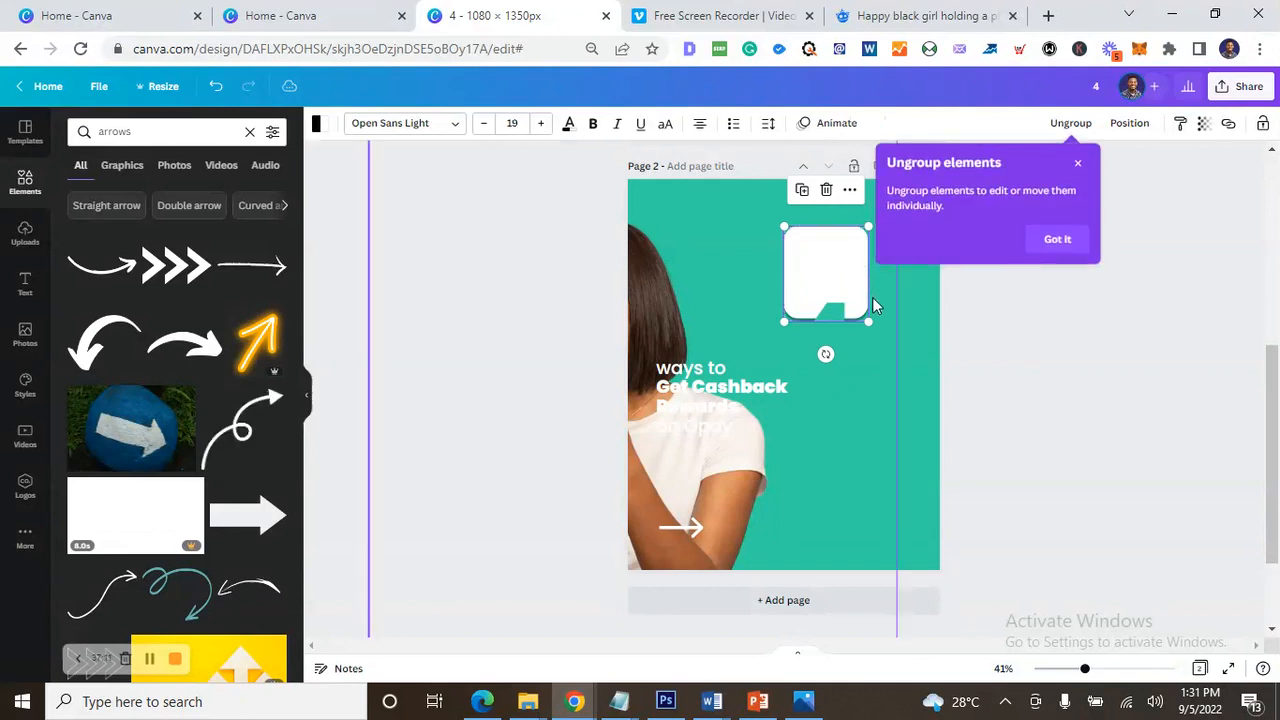
left_click_drag(868, 318, 841, 309)
left_click(833, 317)
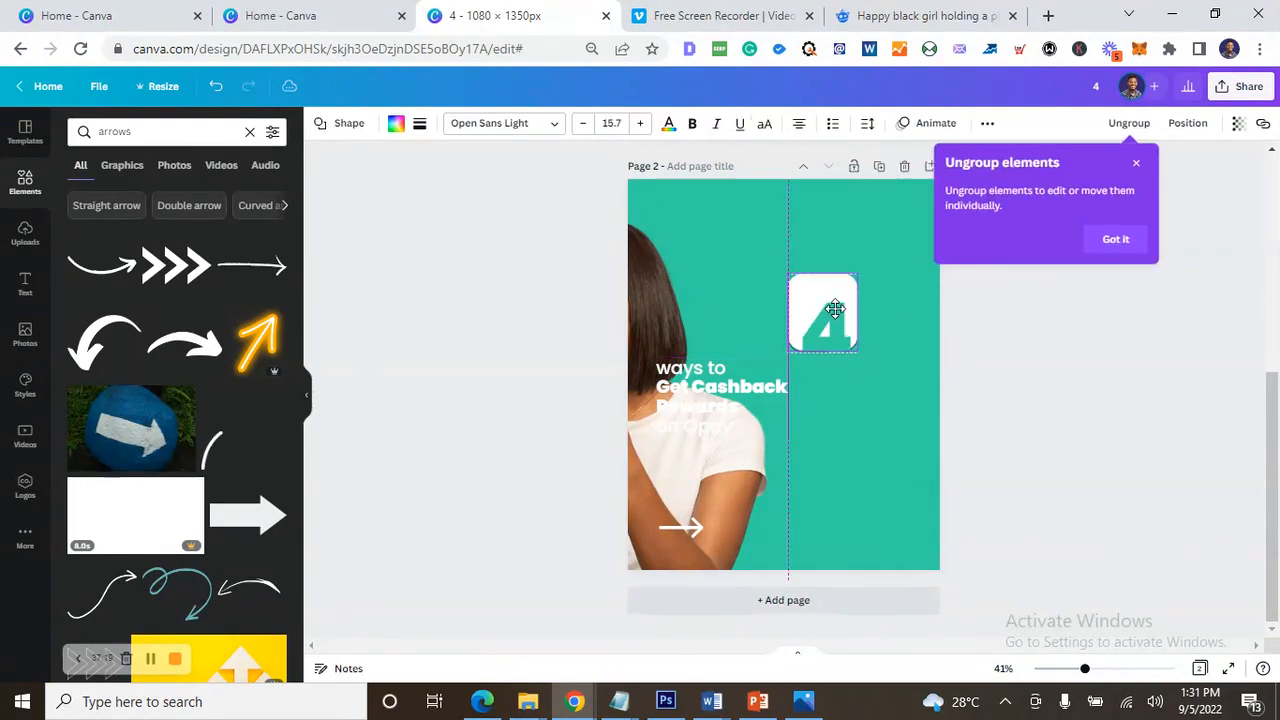
- Replace the badge number with 1, shrink it and fit it inside the white box
left_click(840, 330)
double_click(840, 330)
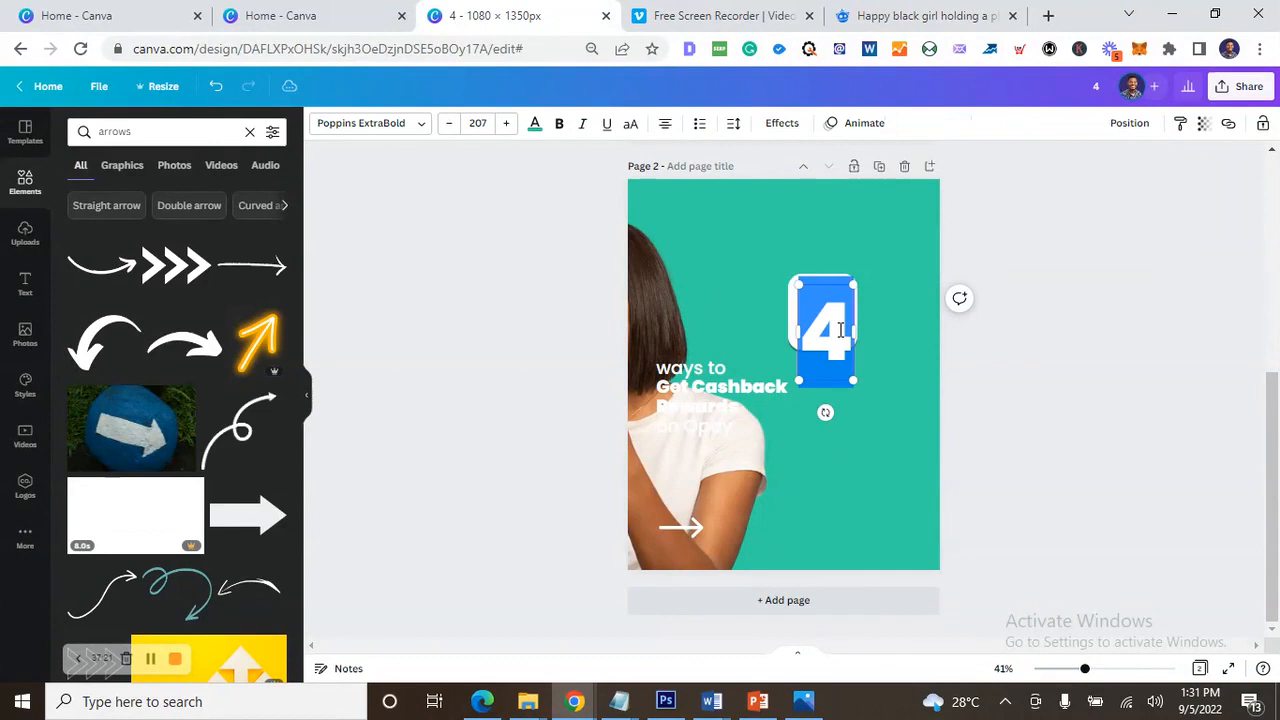
key("BackSpace")
left_click(834, 333)
left_click(831, 330)
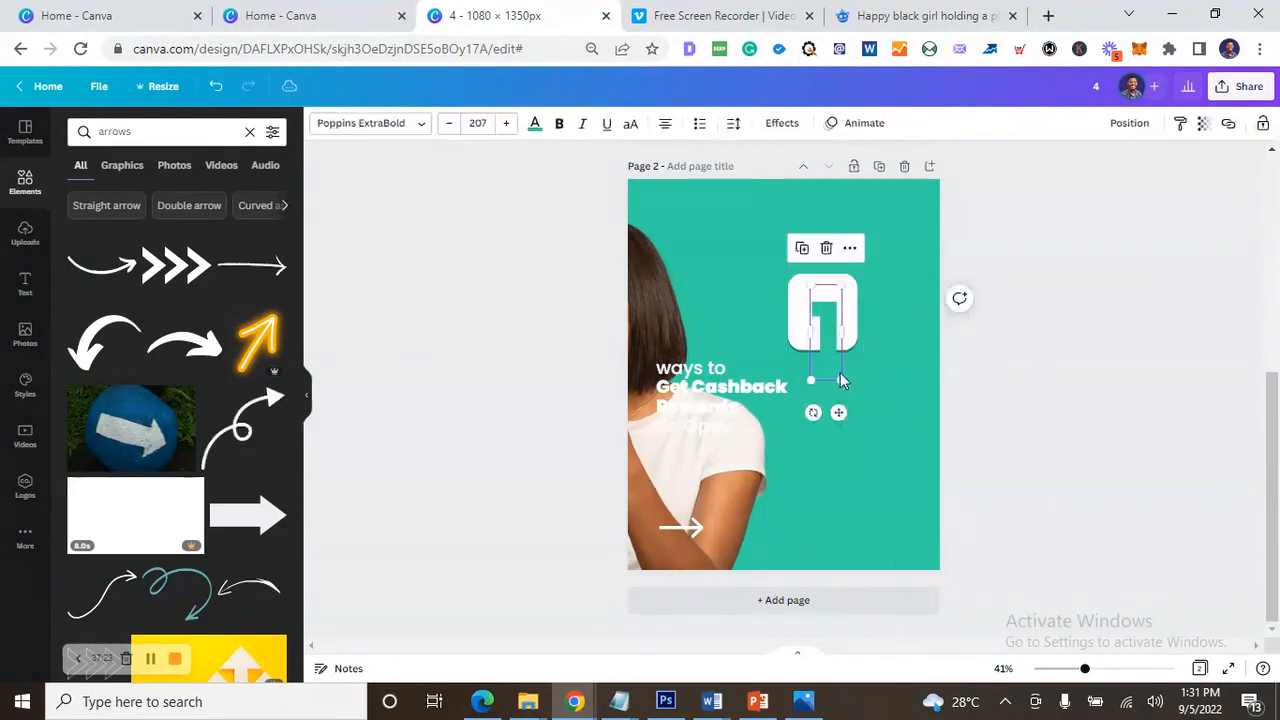
left_click_drag(839, 380, 833, 353)
left_click(1047, 330)
left_click(825, 320)
left_click(1137, 337)
- Move the page 2 text block below the badge and replace its wording with "Buy airtime for any network"
left_click_drag(783, 395, 893, 416)
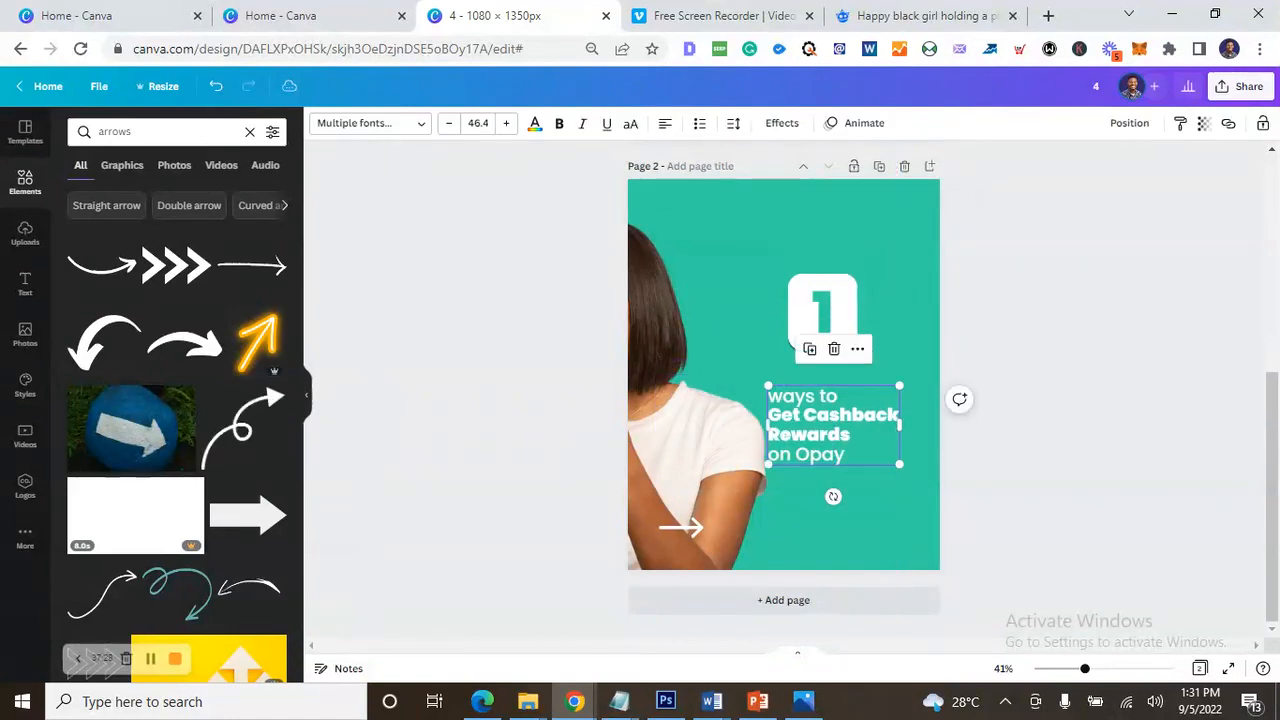
left_click(804, 702)
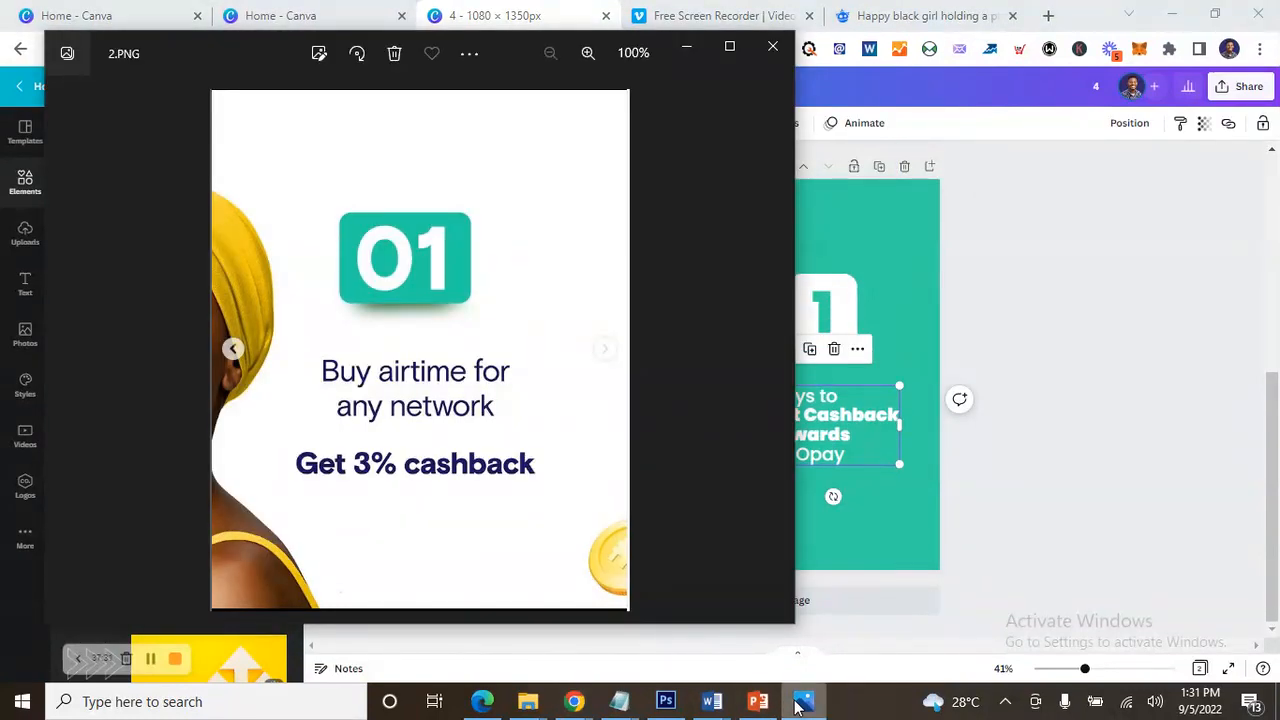
left_click(804, 702)
triple_click(835, 437)
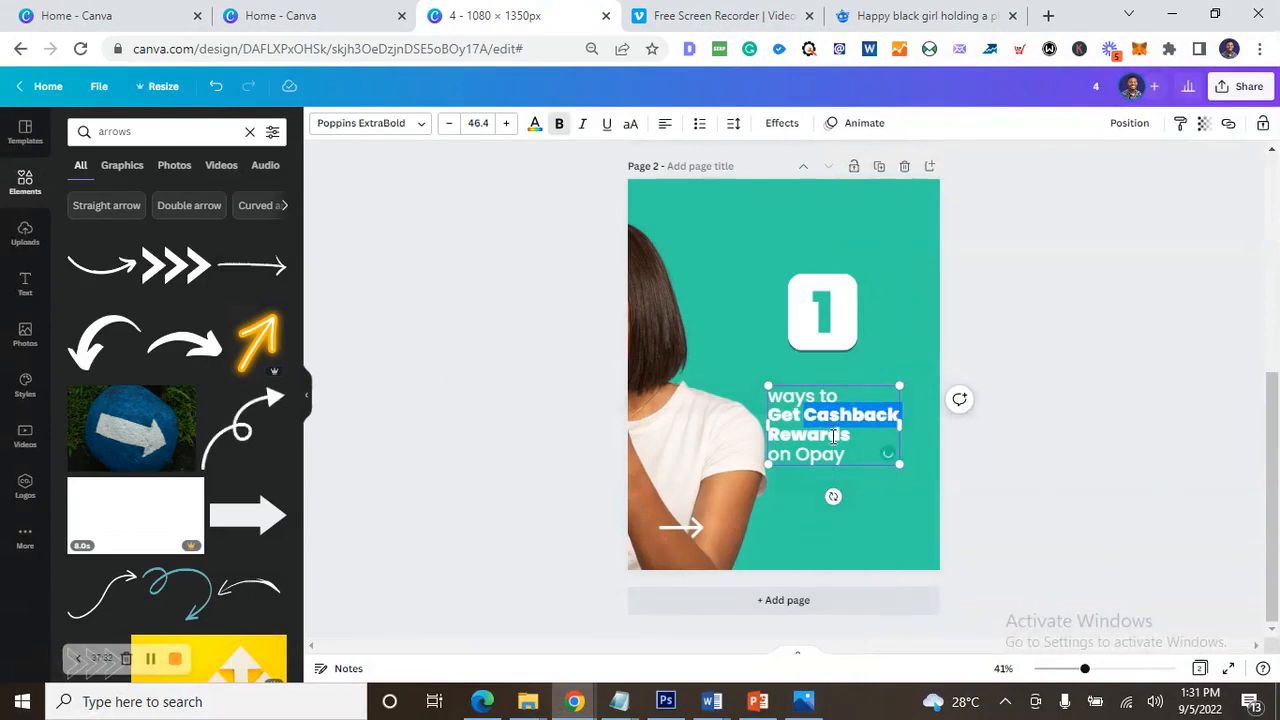
type("Buy airtime")
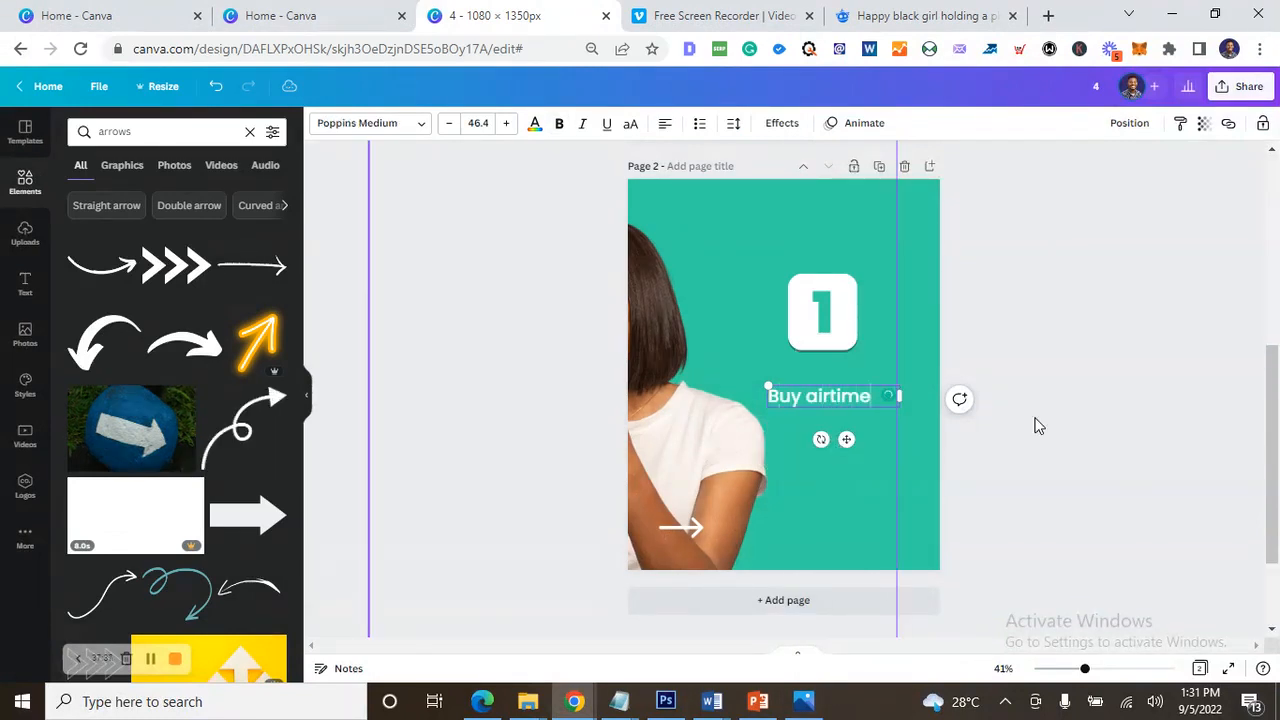
left_click(804, 702)
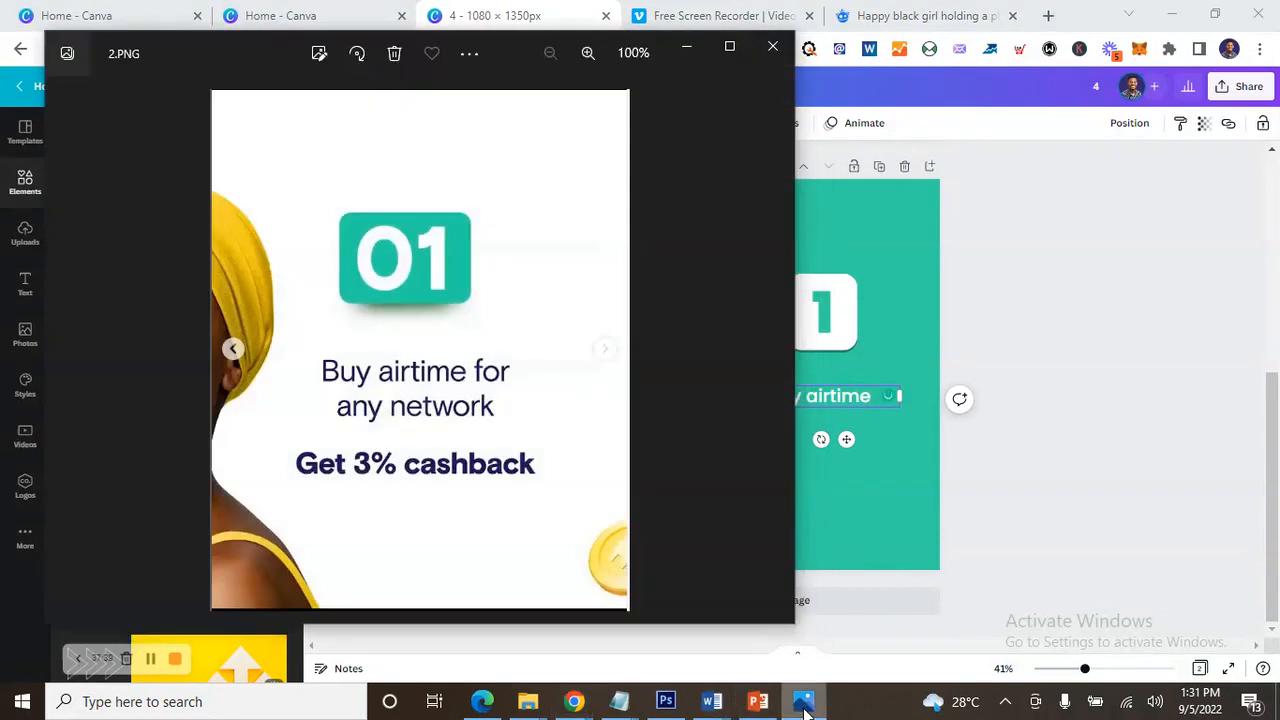
left_click(804, 704)
type("y airtime for any network")
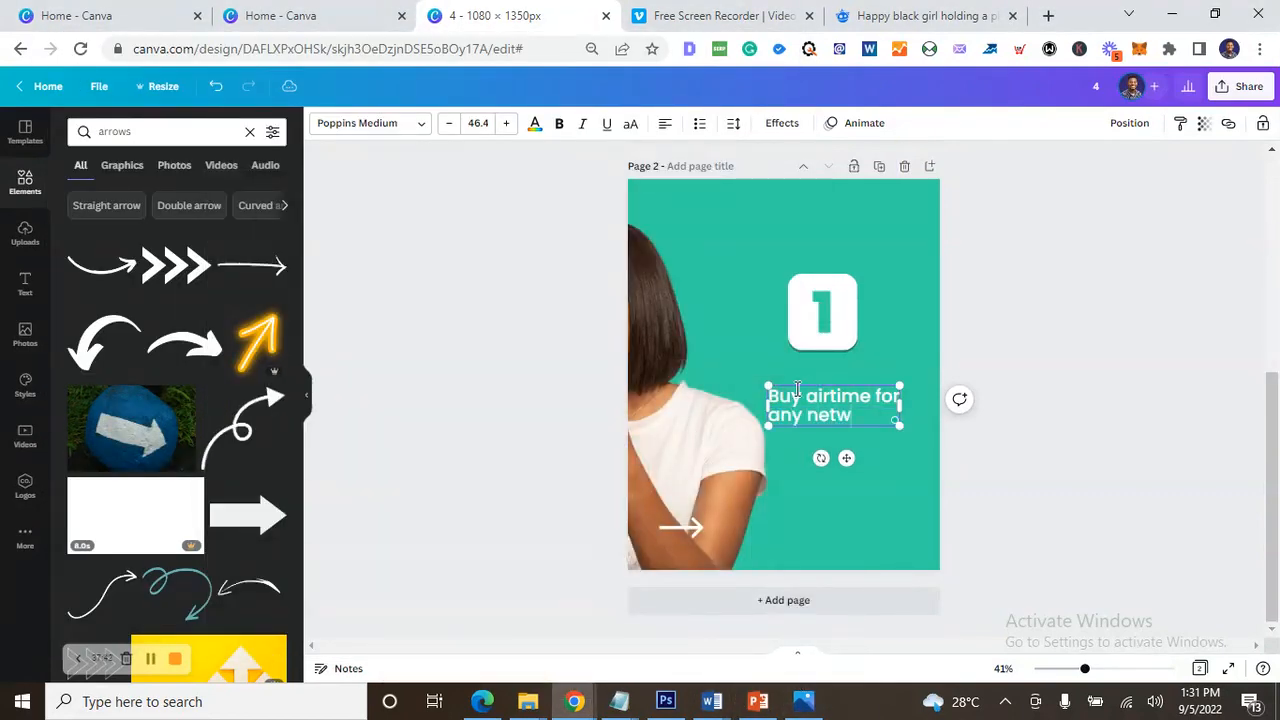
- Add "Get 3% cashback" after a blank line and widen the text box so the phrase fits on one line
left_click(804, 702)
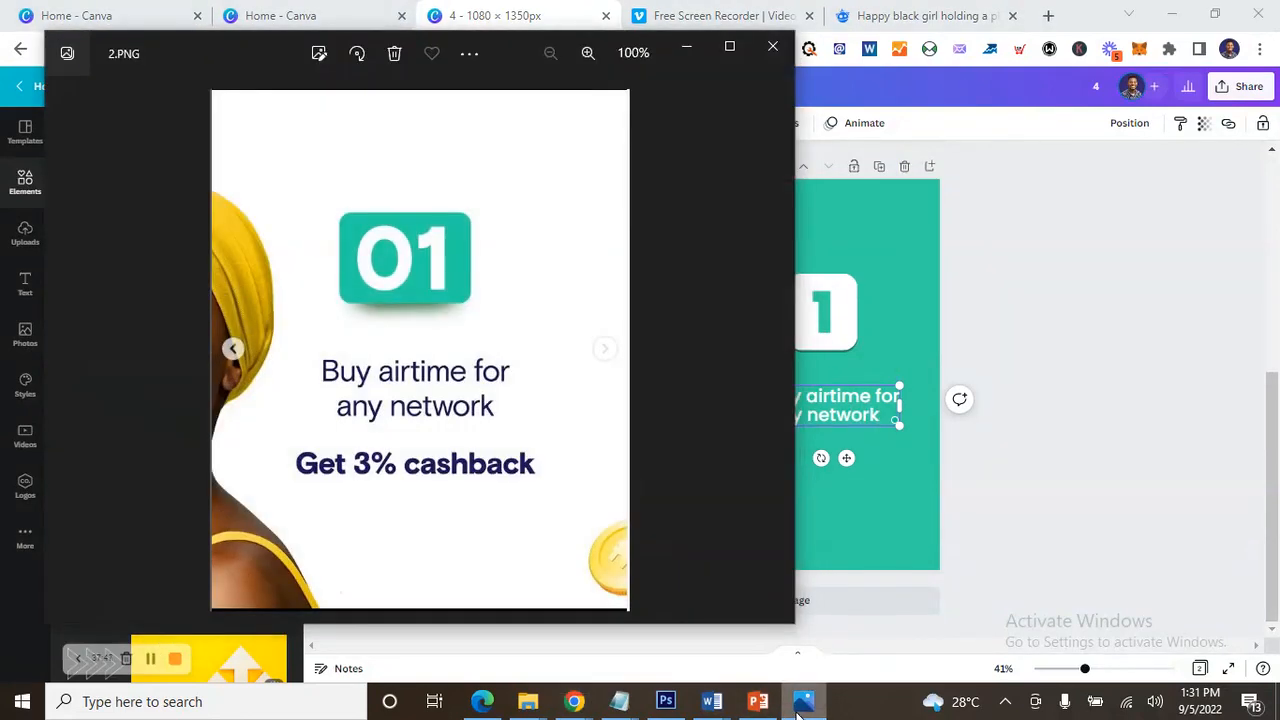
left_click(800, 706)
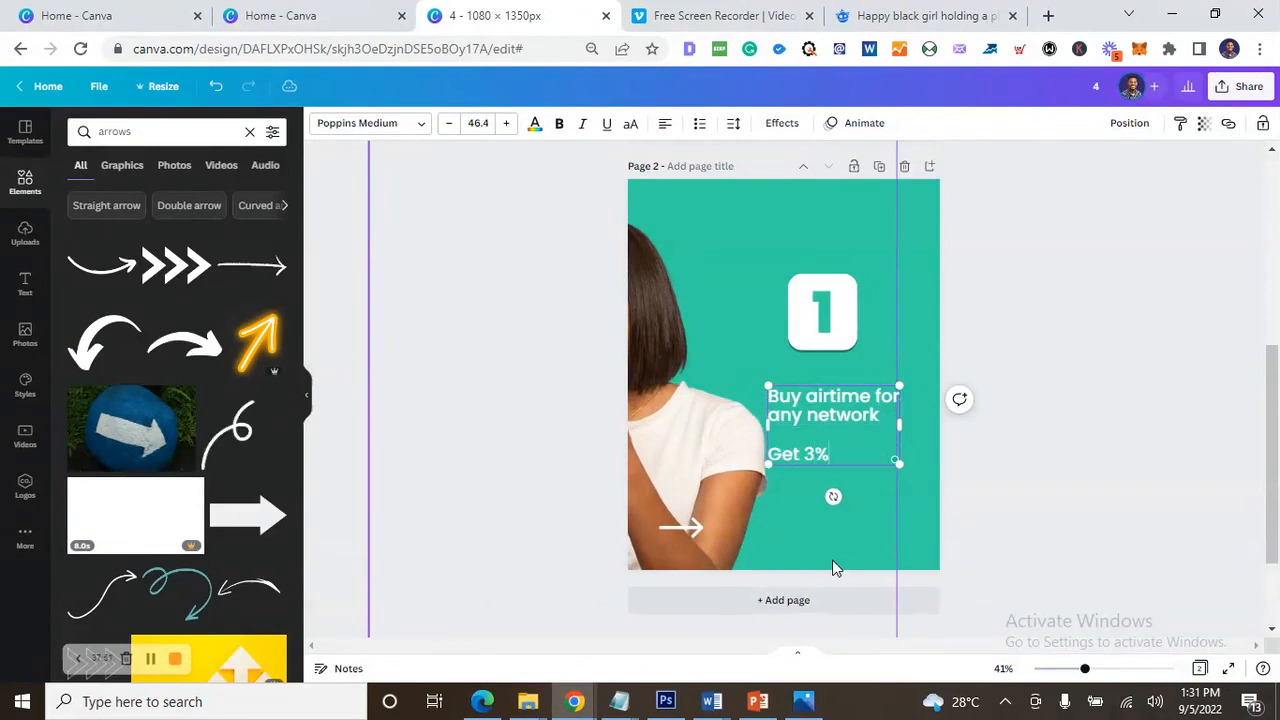
type("back")
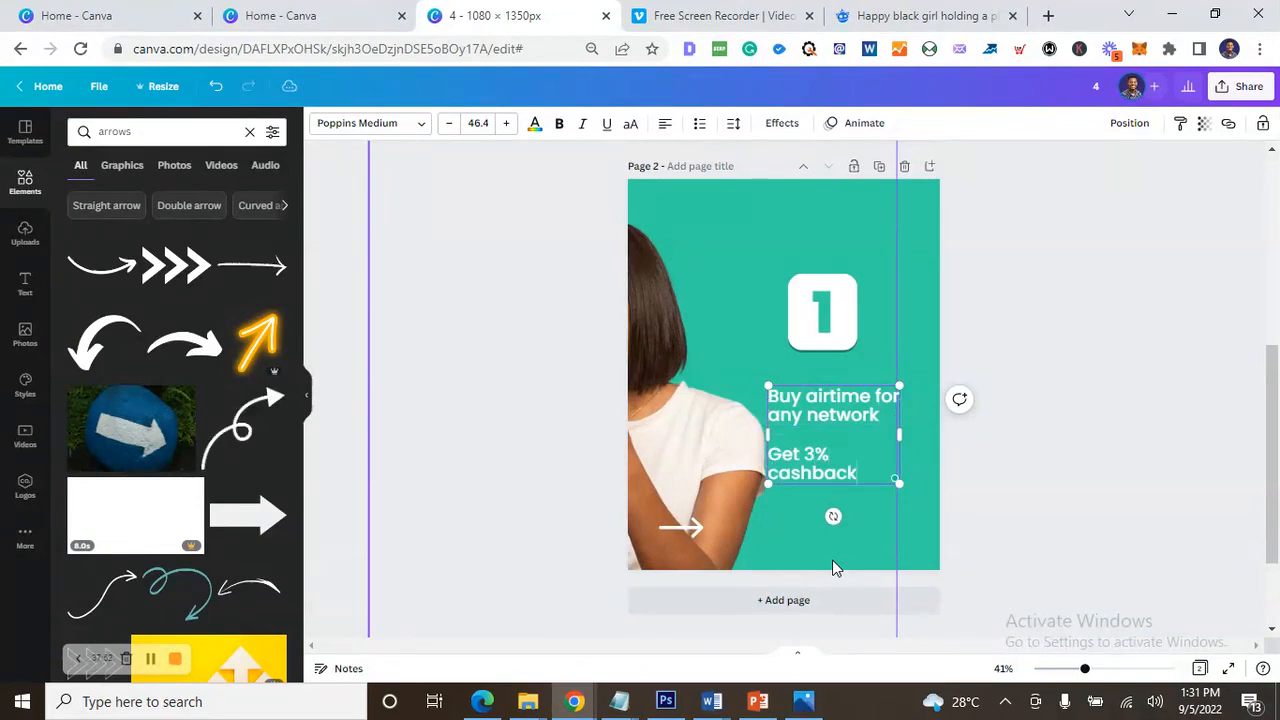
left_click_drag(903, 433, 945, 433)
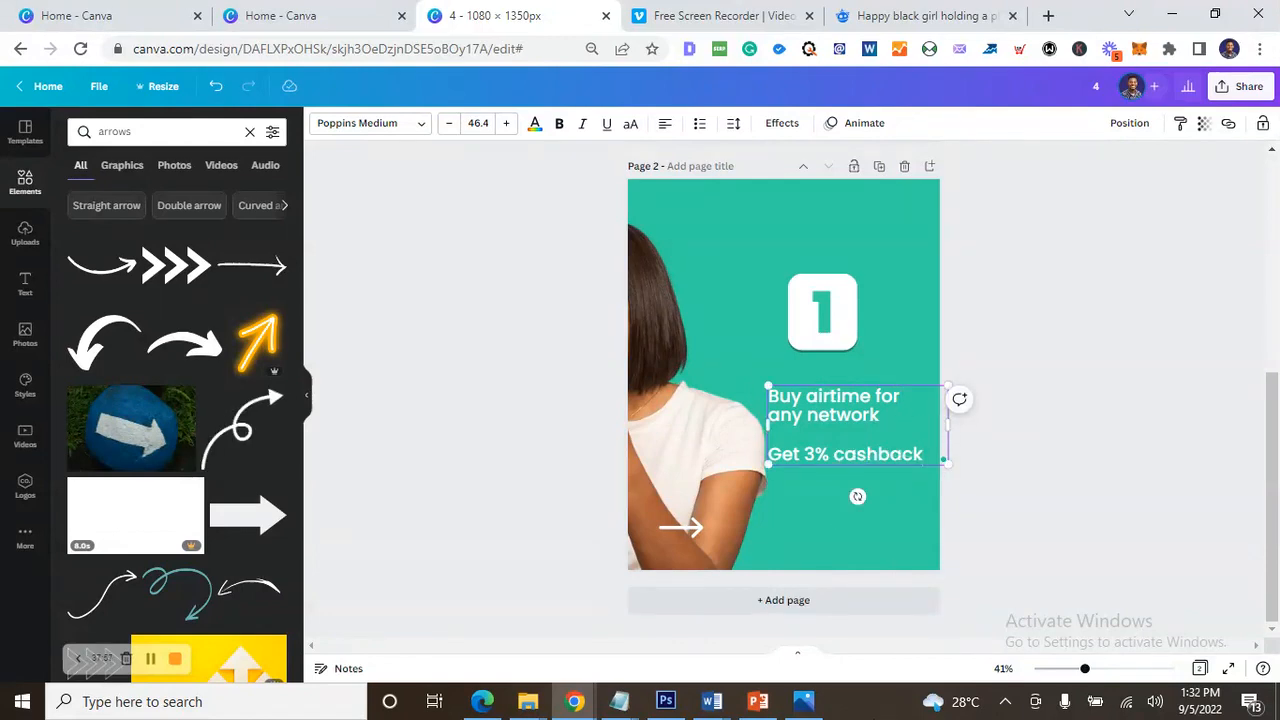
- Check the reference image 2.PNG and change the page 2 background rectangle's fill to white
left_click(814, 705)
left_click(814, 705)
left_click(836, 541)
left_click(805, 702)
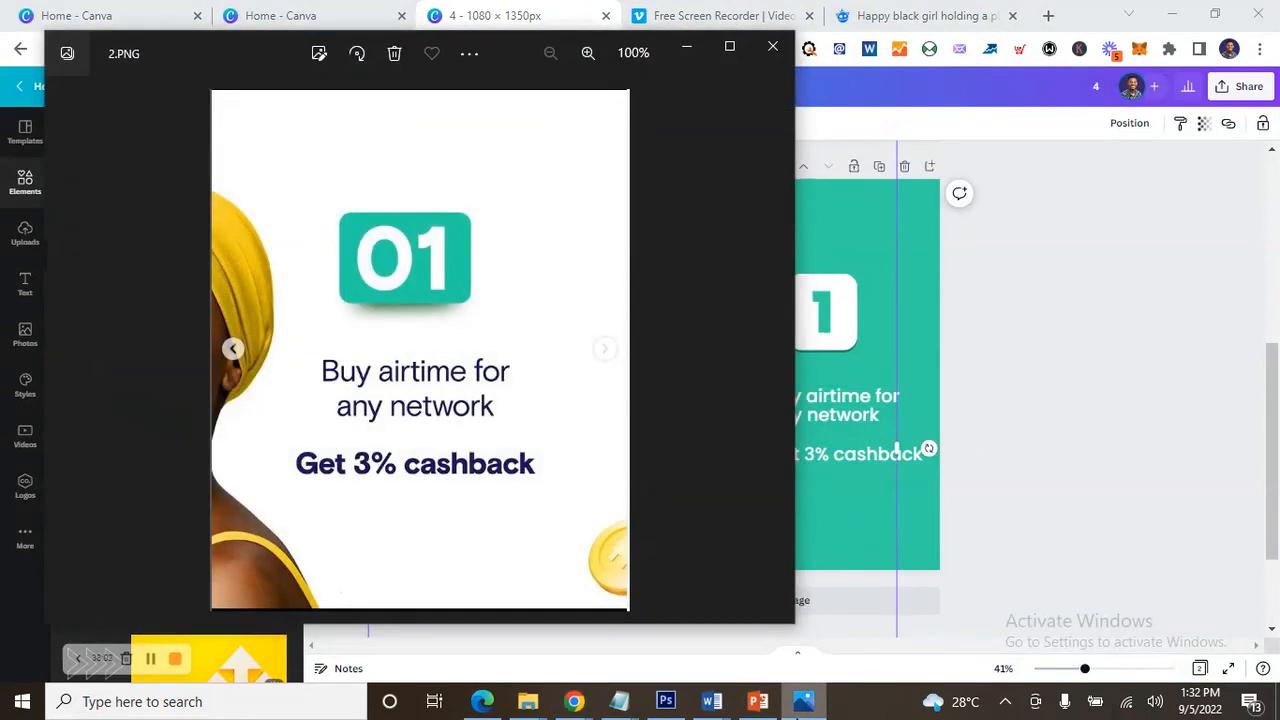
left_click(798, 713)
left_click(922, 277)
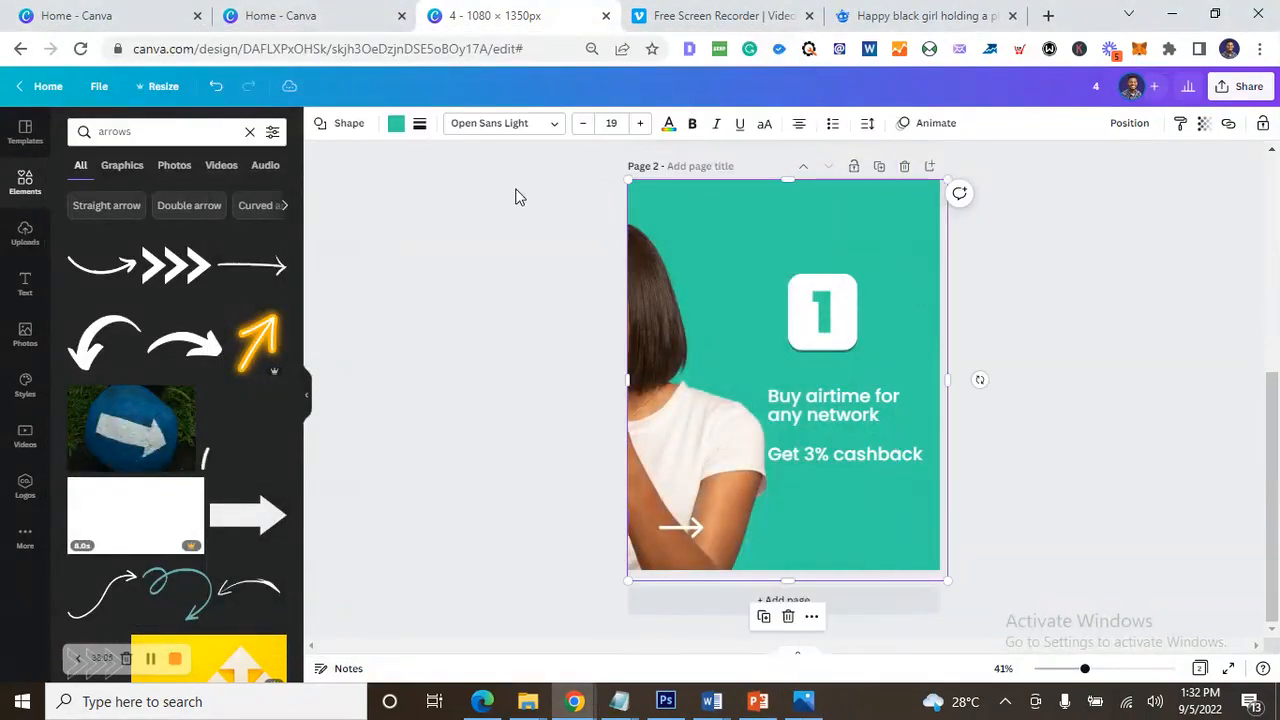
left_click(397, 124)
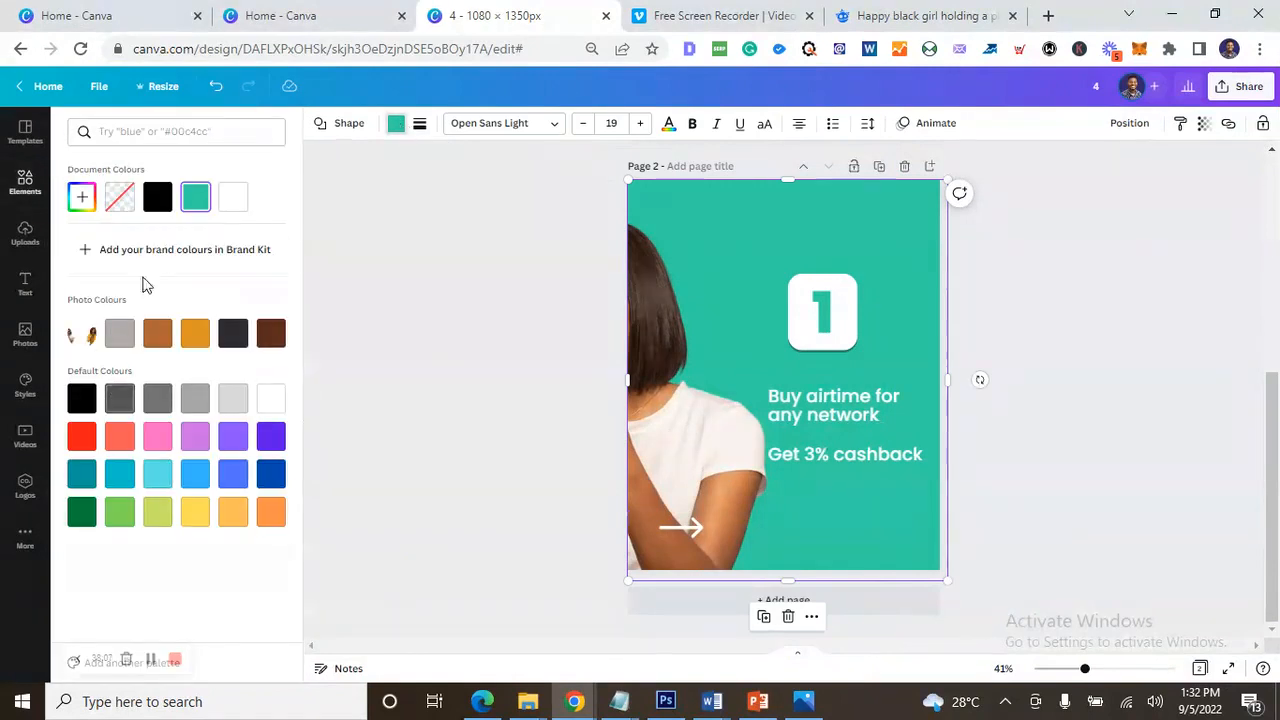
left_click(233, 203)
- Recolour the entire airtime and cashback text block dark blue
left_click(845, 458)
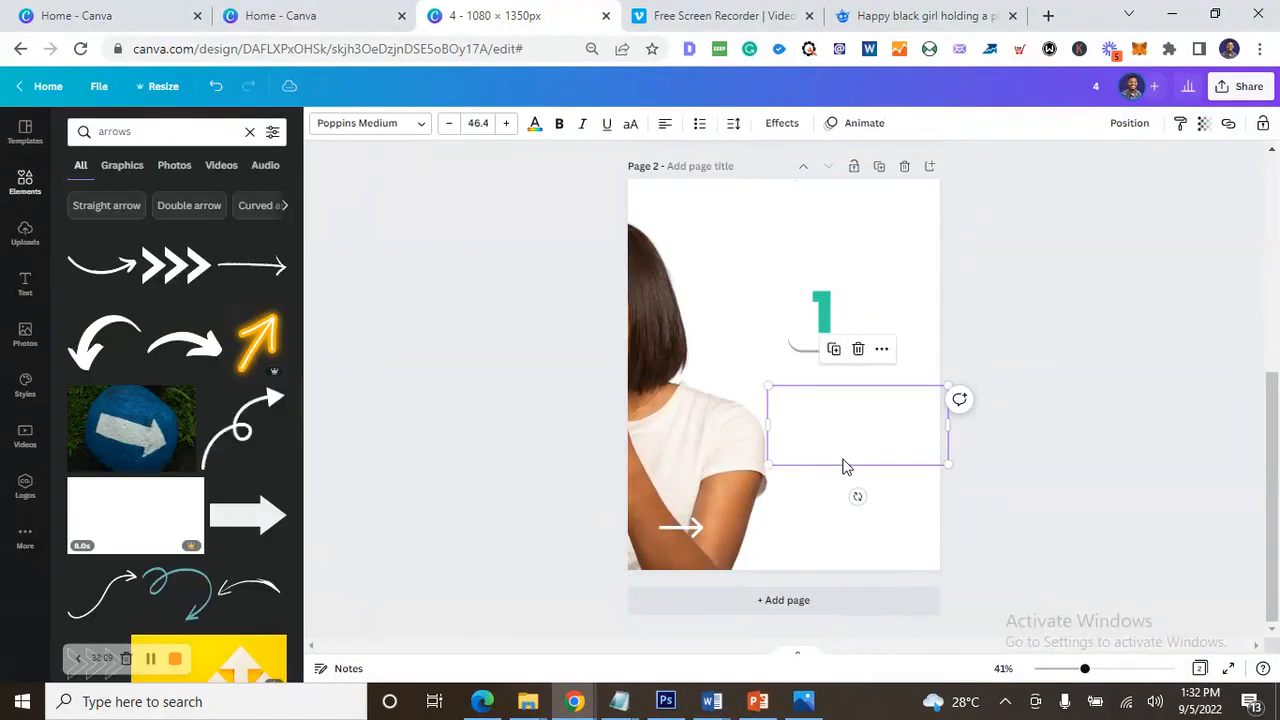
left_click(842, 440)
key("ctrl+a")
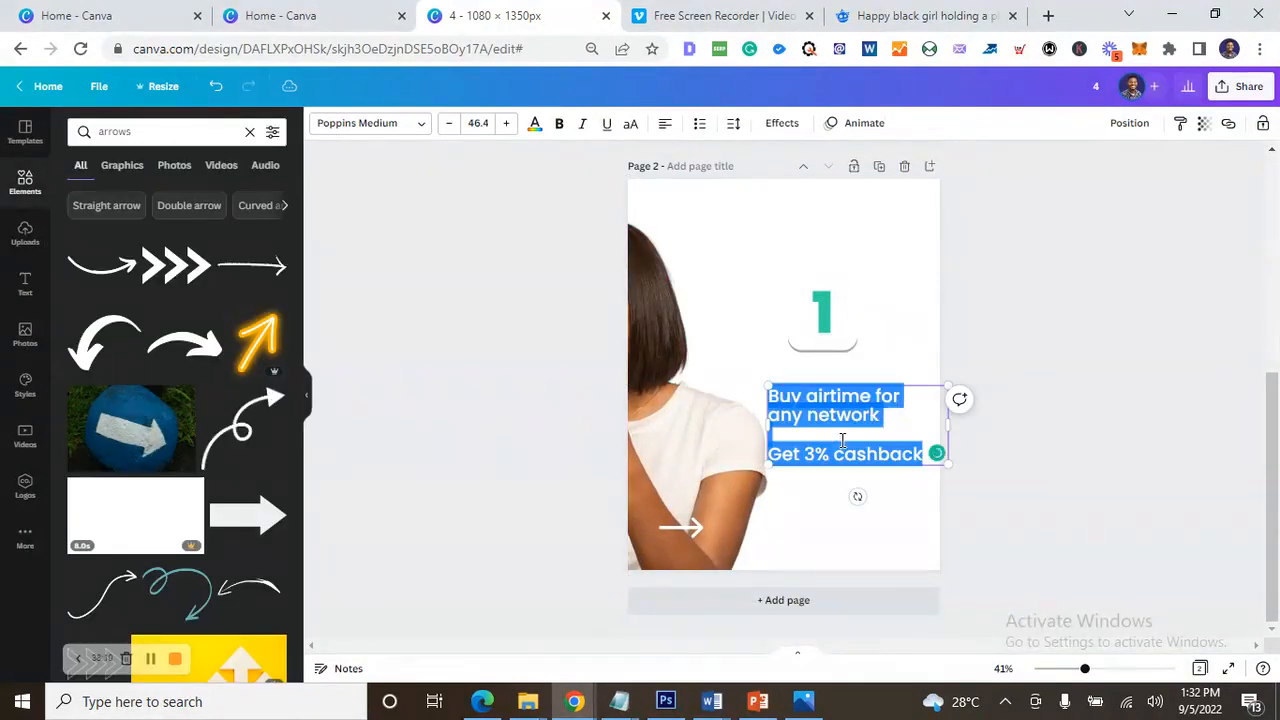
left_click(536, 125)
left_click(270, 478)
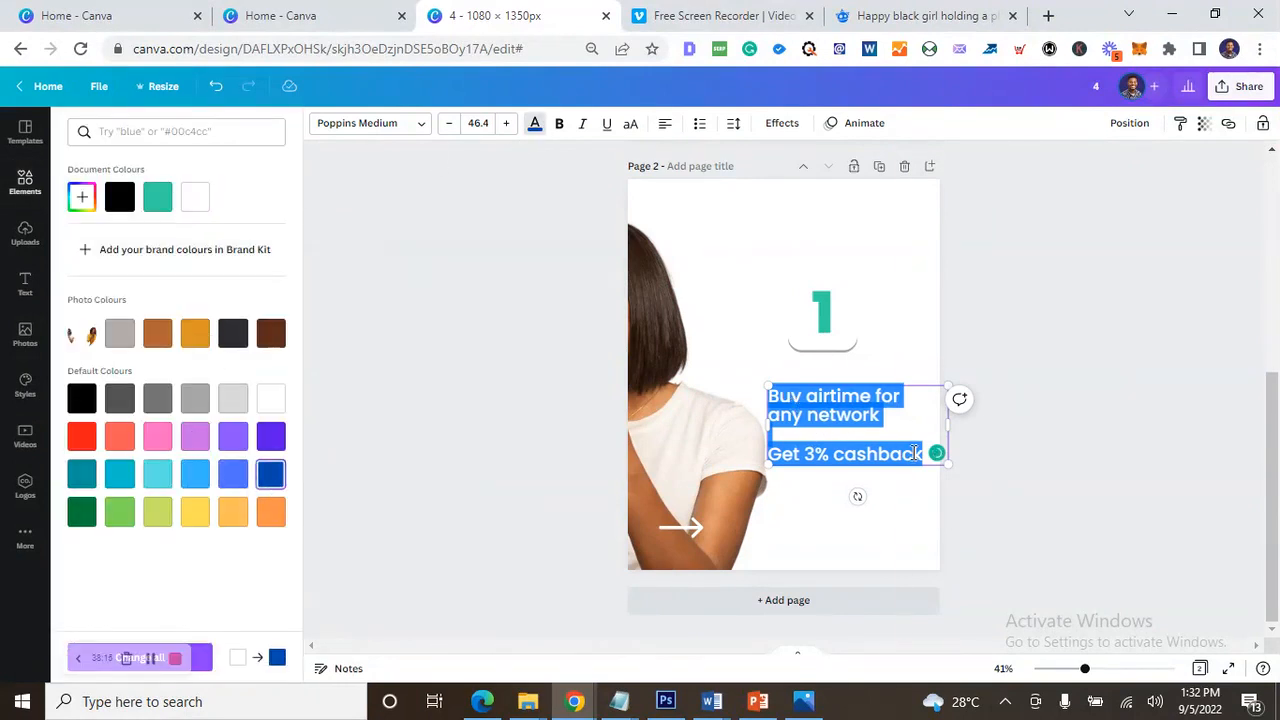
- Make the "Get 3% cashback" line bold
left_click(858, 425)
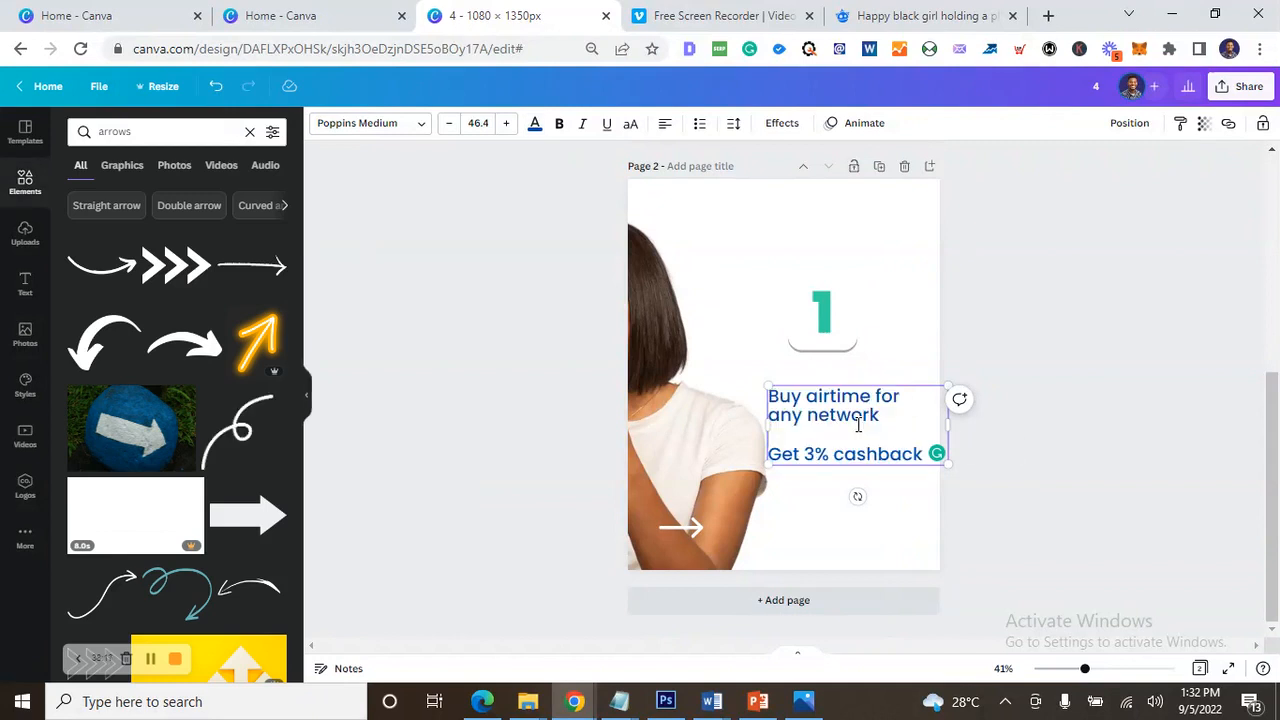
left_click_drag(770, 455, 906, 456)
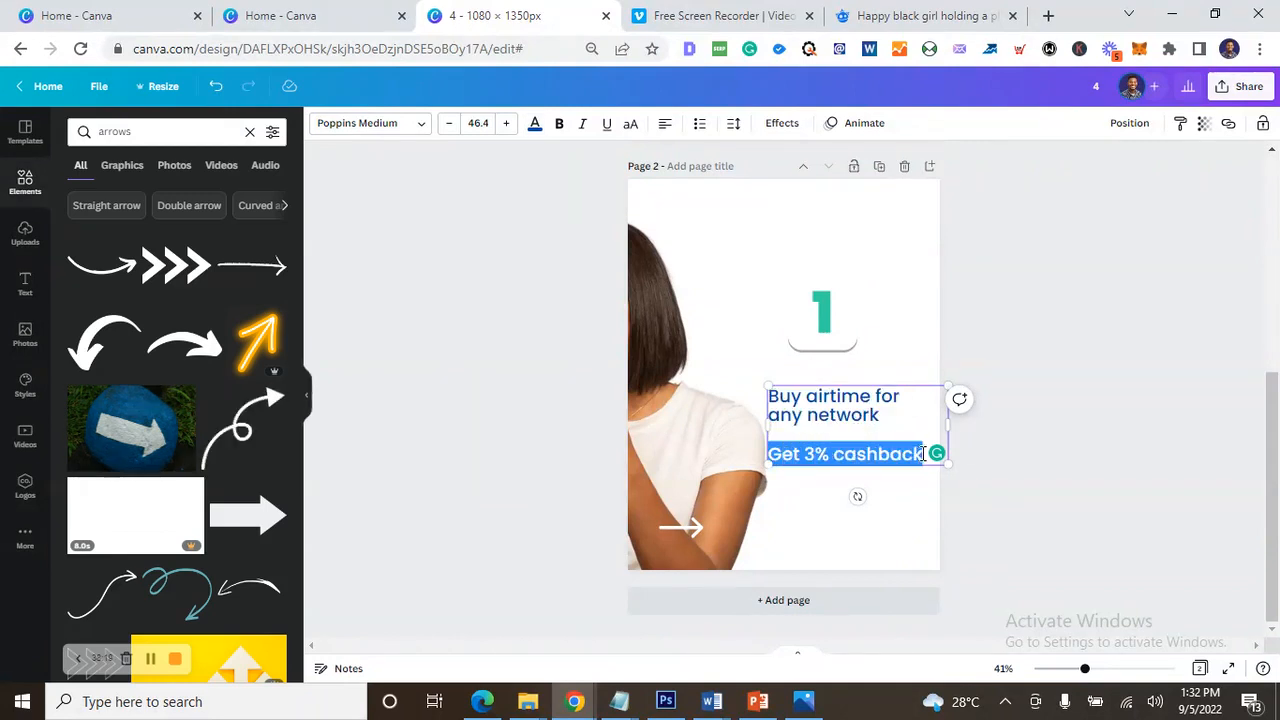
left_click(559, 123)
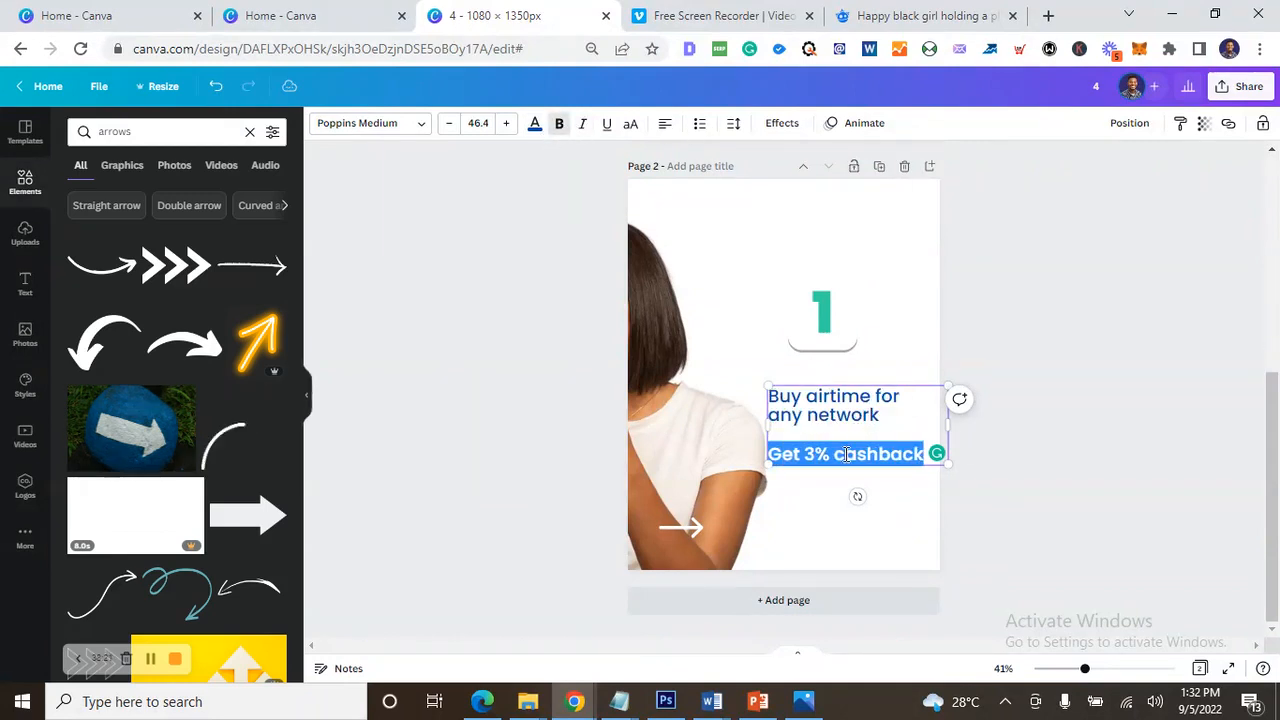
- Check the reference image 2.PNG and ungroup the rounded shapes behind the number 1 on page 2
left_click(805, 702)
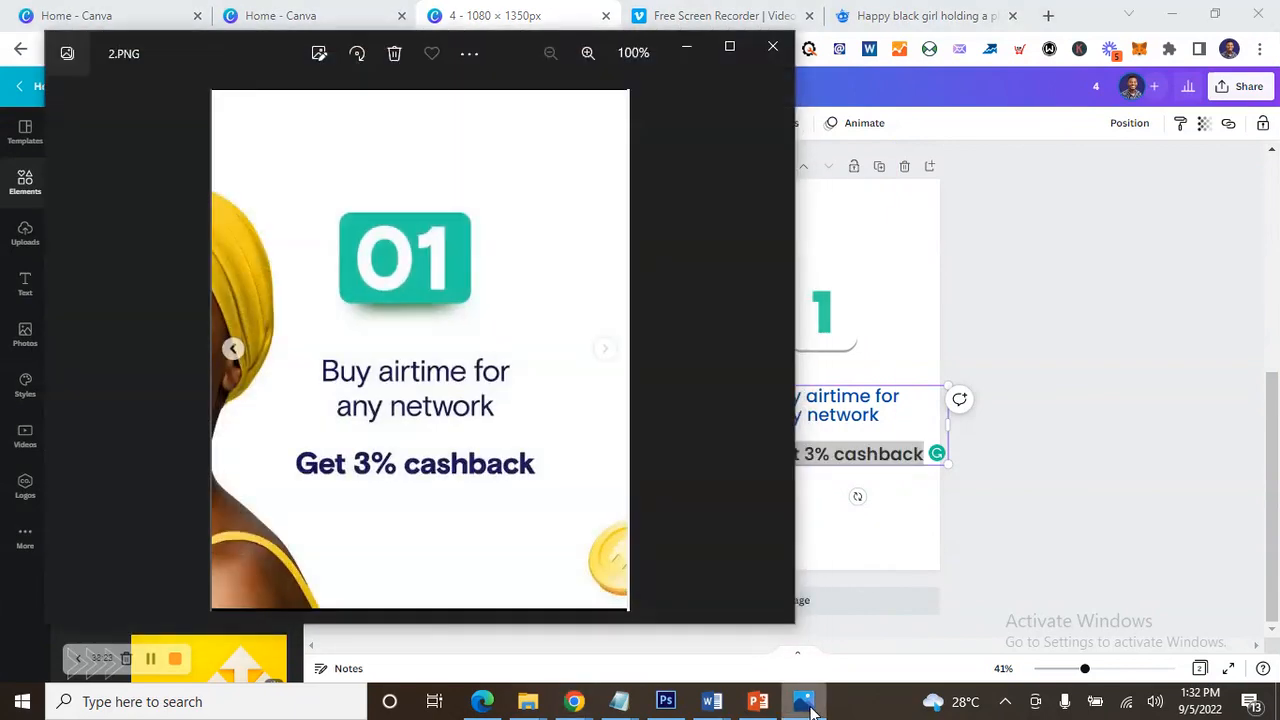
left_click(806, 702)
left_click(849, 327)
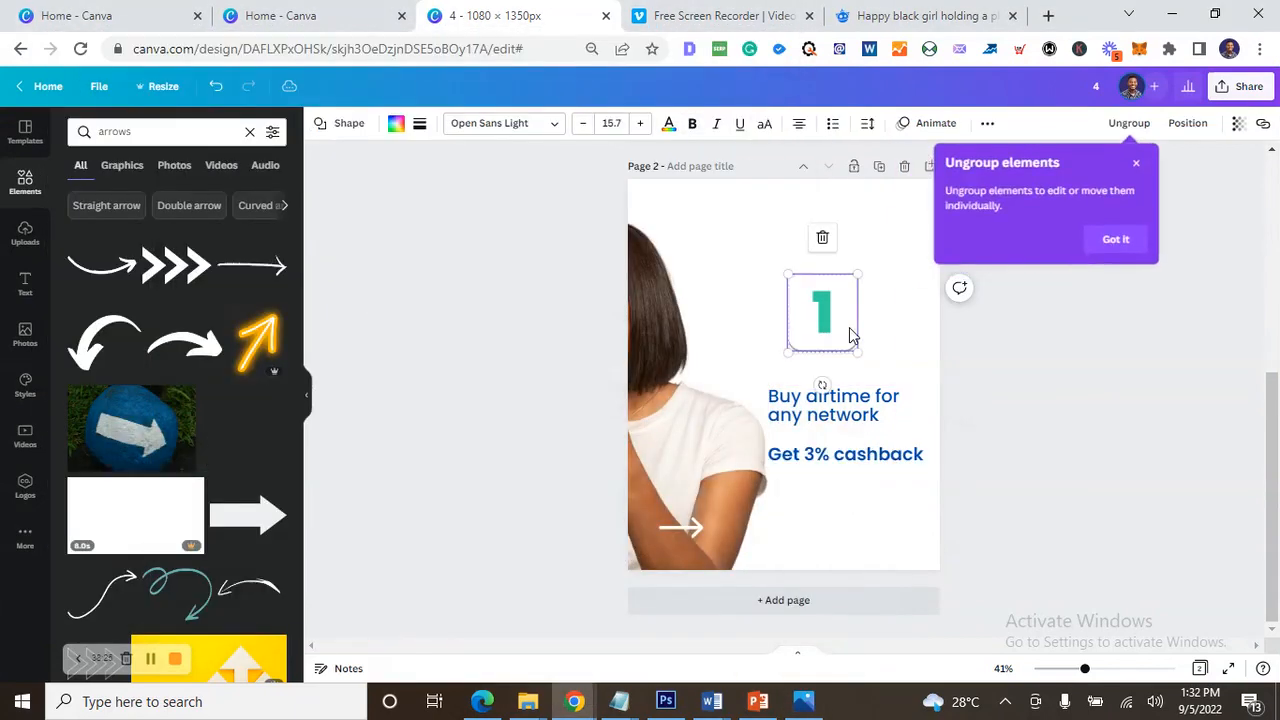
right_click(852, 335)
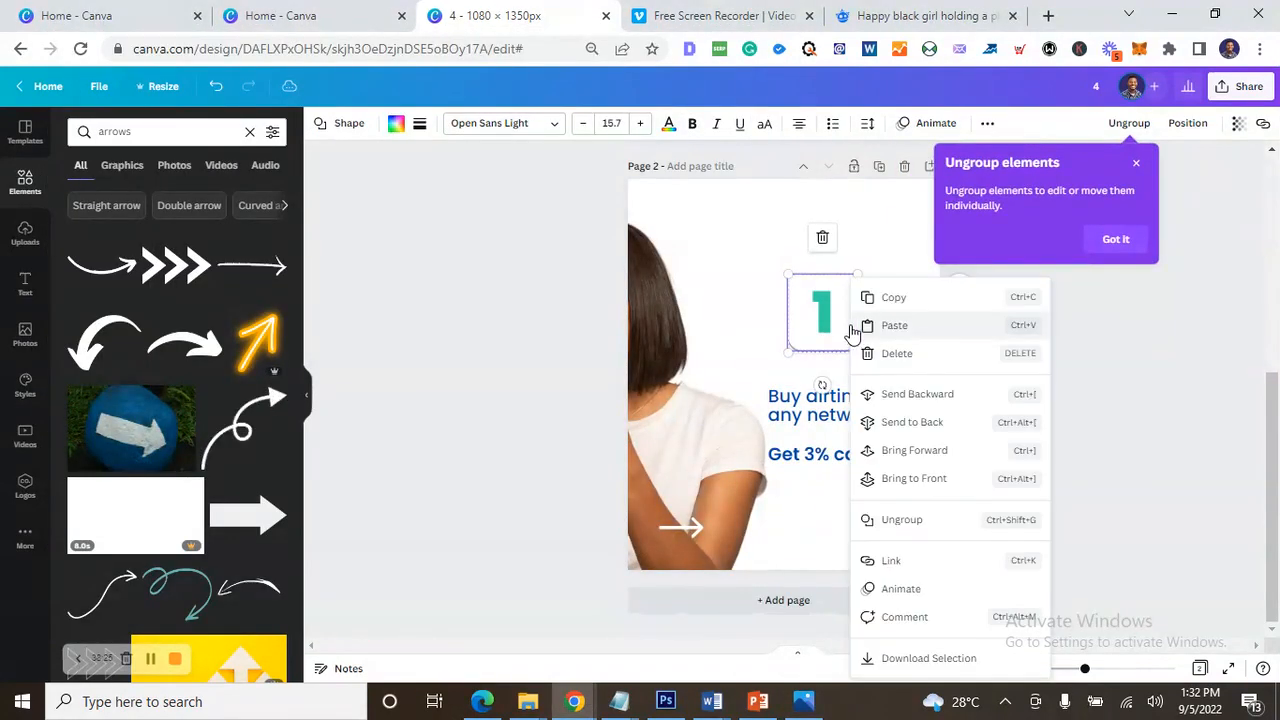
left_click(900, 522)
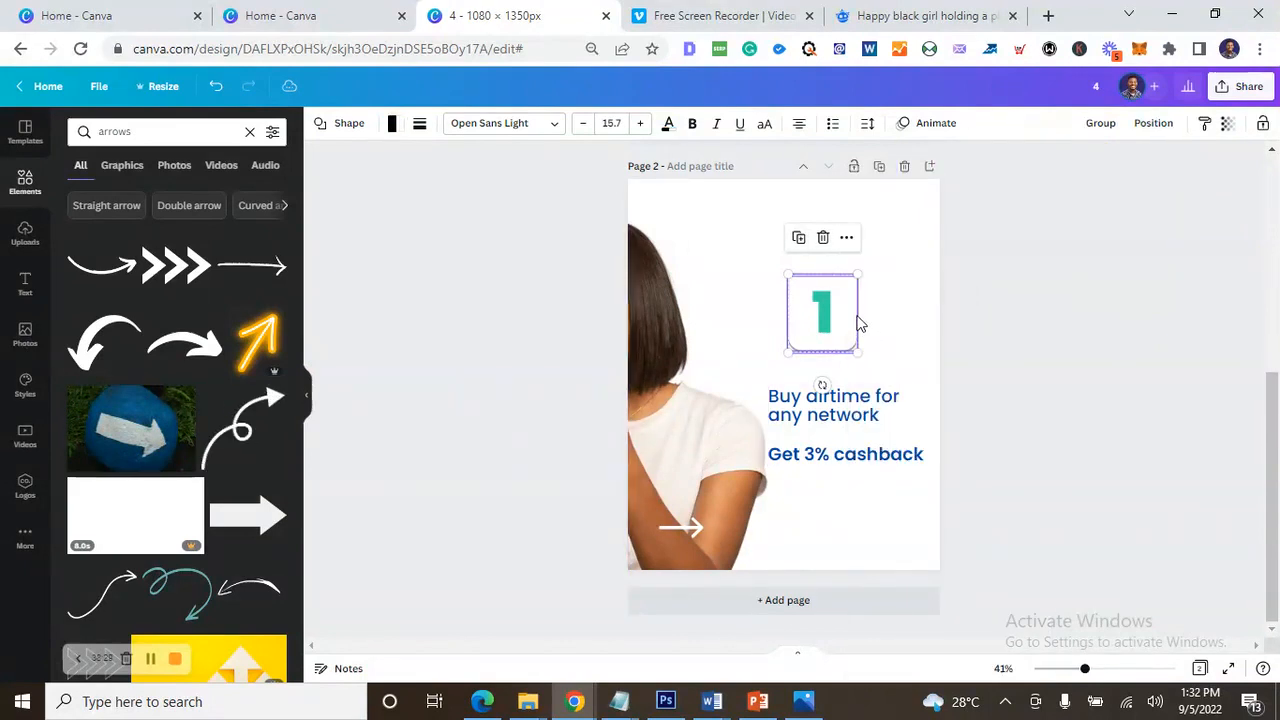
- Widen the front rounded rectangle behind the number 1 and fill it with the document's teal green
left_click(890, 325)
left_click(846, 320)
left_click_drag(857, 311, 877, 311)
left_click(876, 331)
left_click(874, 331)
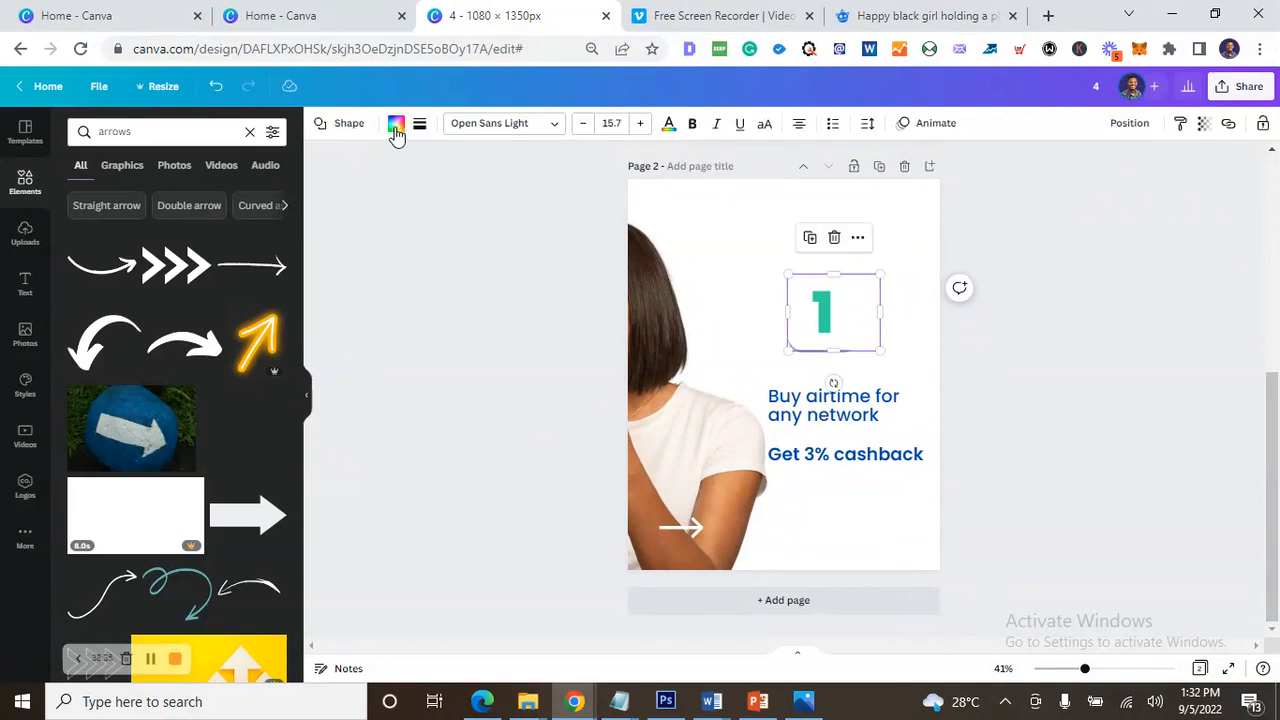
left_click(396, 126)
left_click(233, 200)
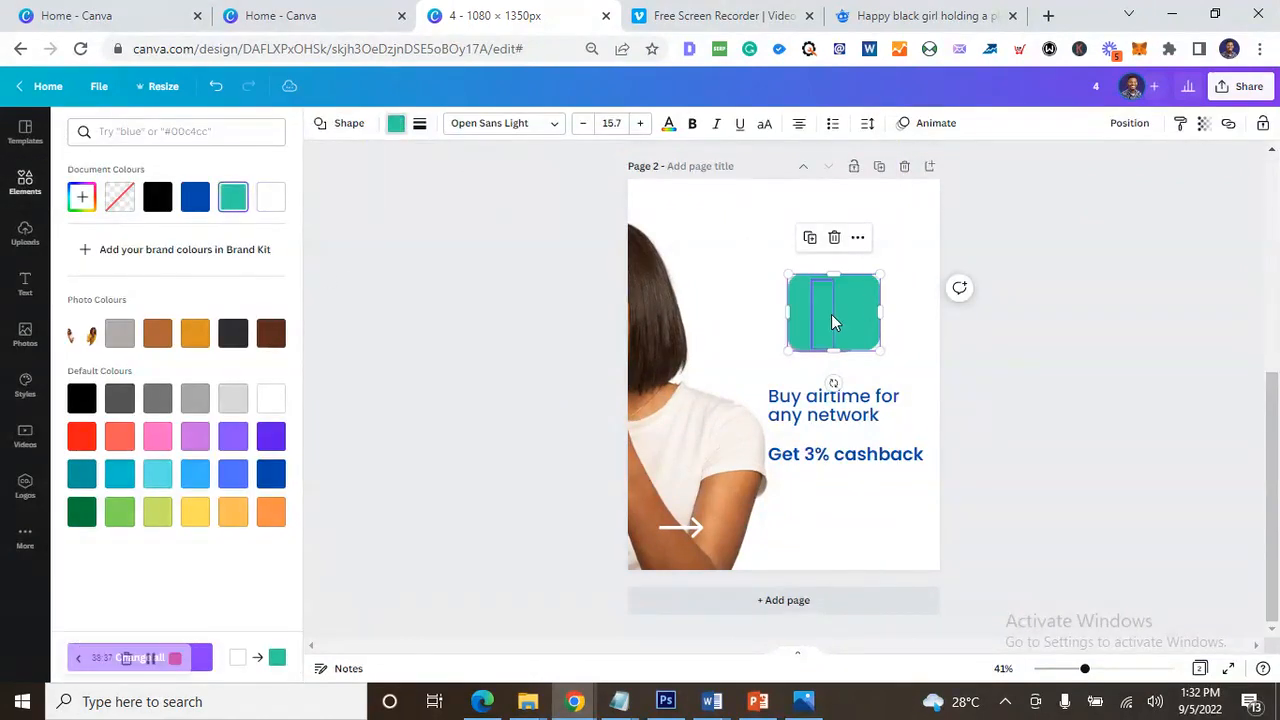
- Recolour the number 1 white and centre it horizontally on the green badge
left_click(832, 313)
left_click(826, 311)
double_click(824, 311)
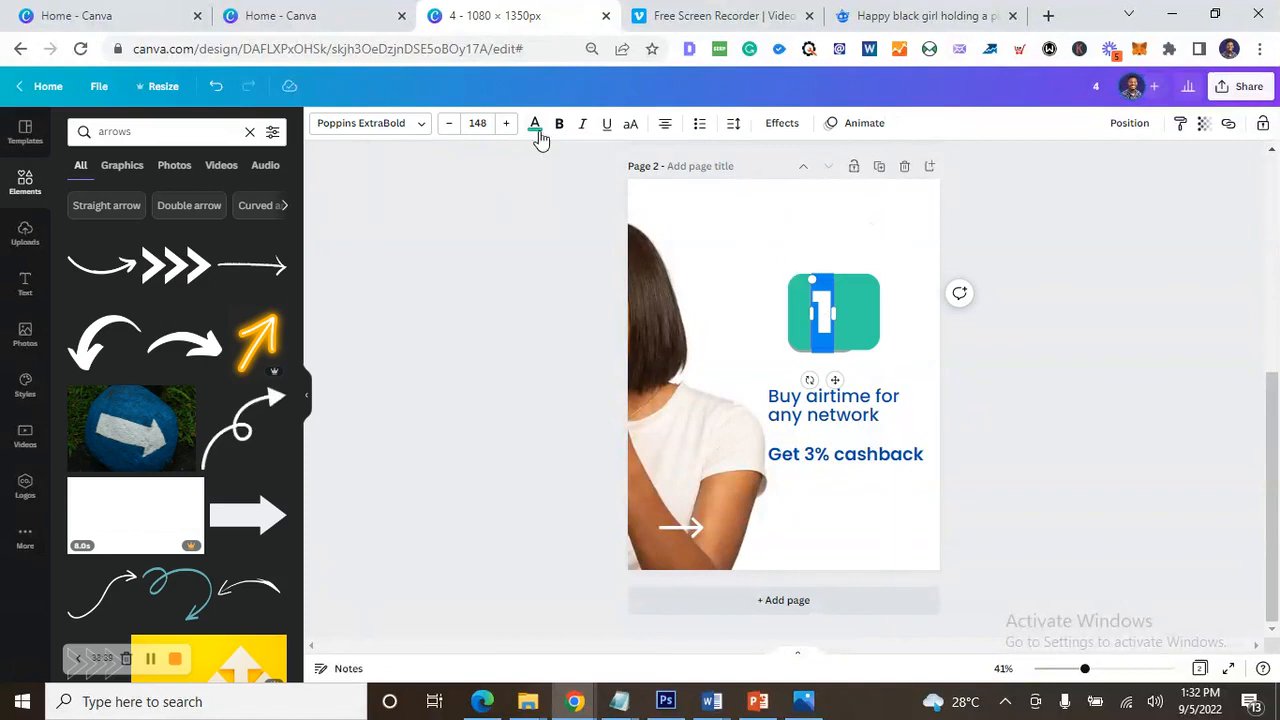
left_click(535, 126)
left_click(235, 203)
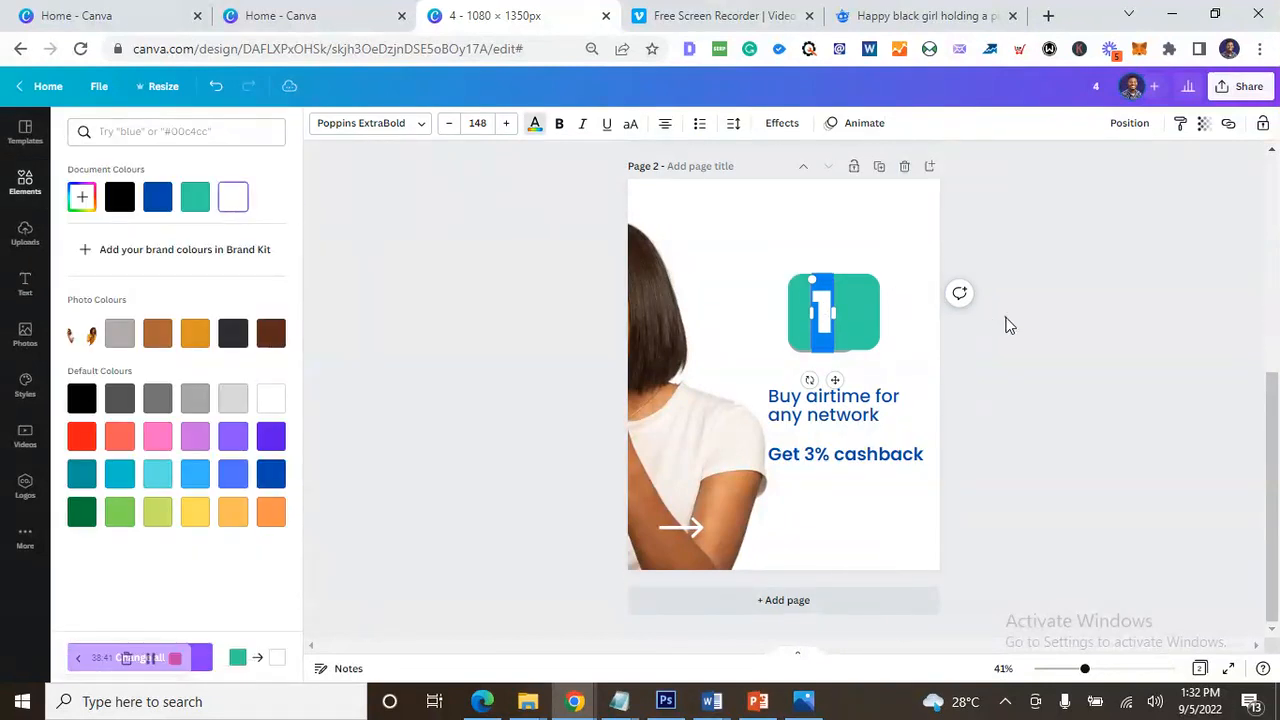
left_click(1000, 325)
left_click(822, 335)
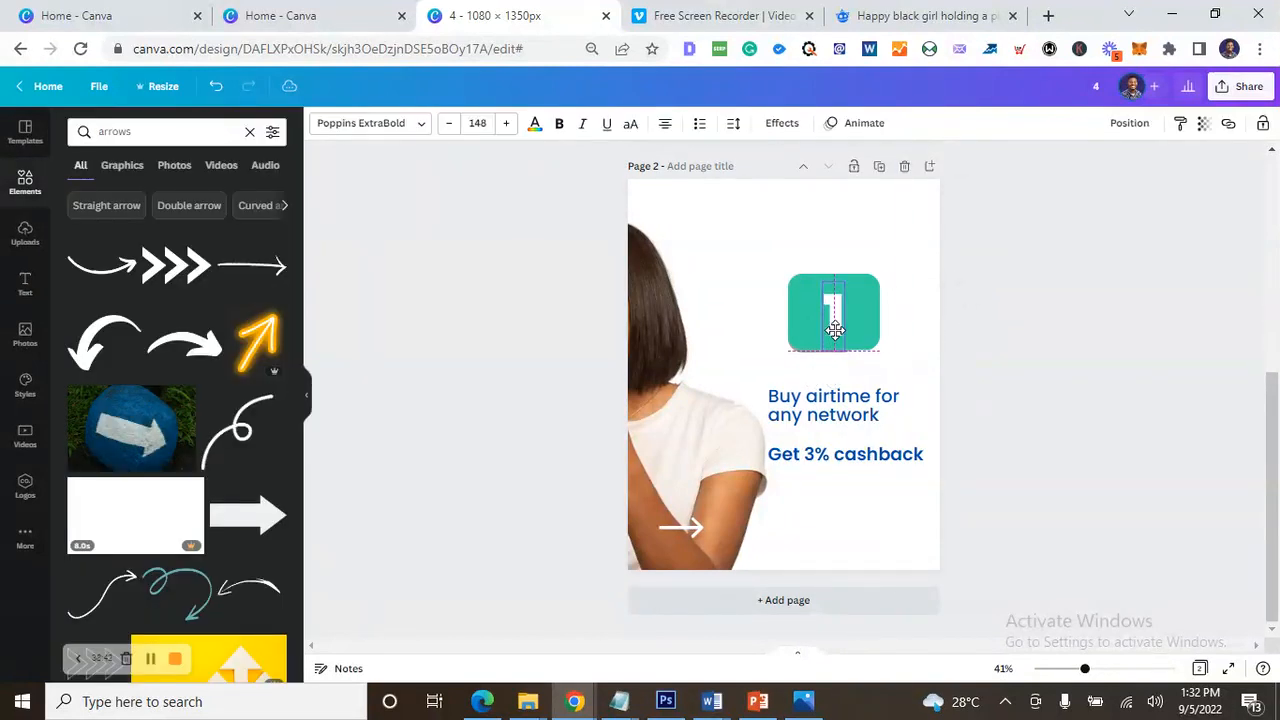
left_click(1034, 337)
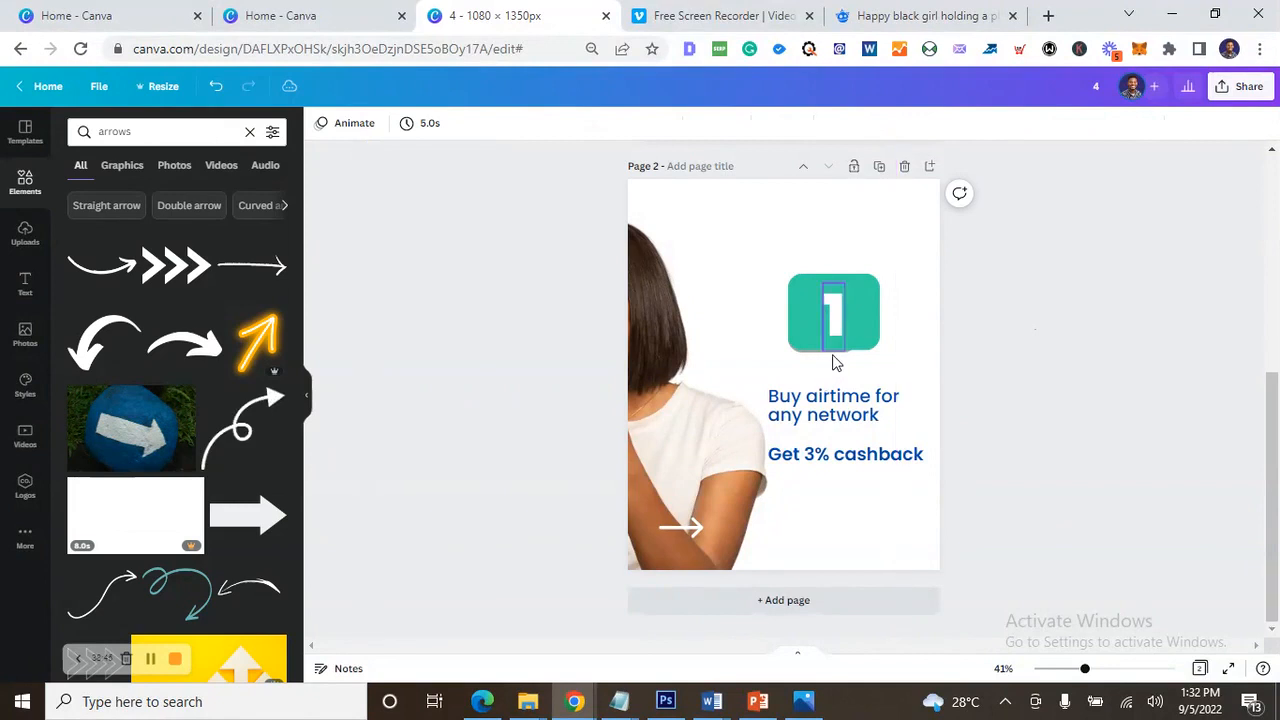
- Widen the black shadow rectangle behind the green badge to match the badge's width
left_click(831, 364)
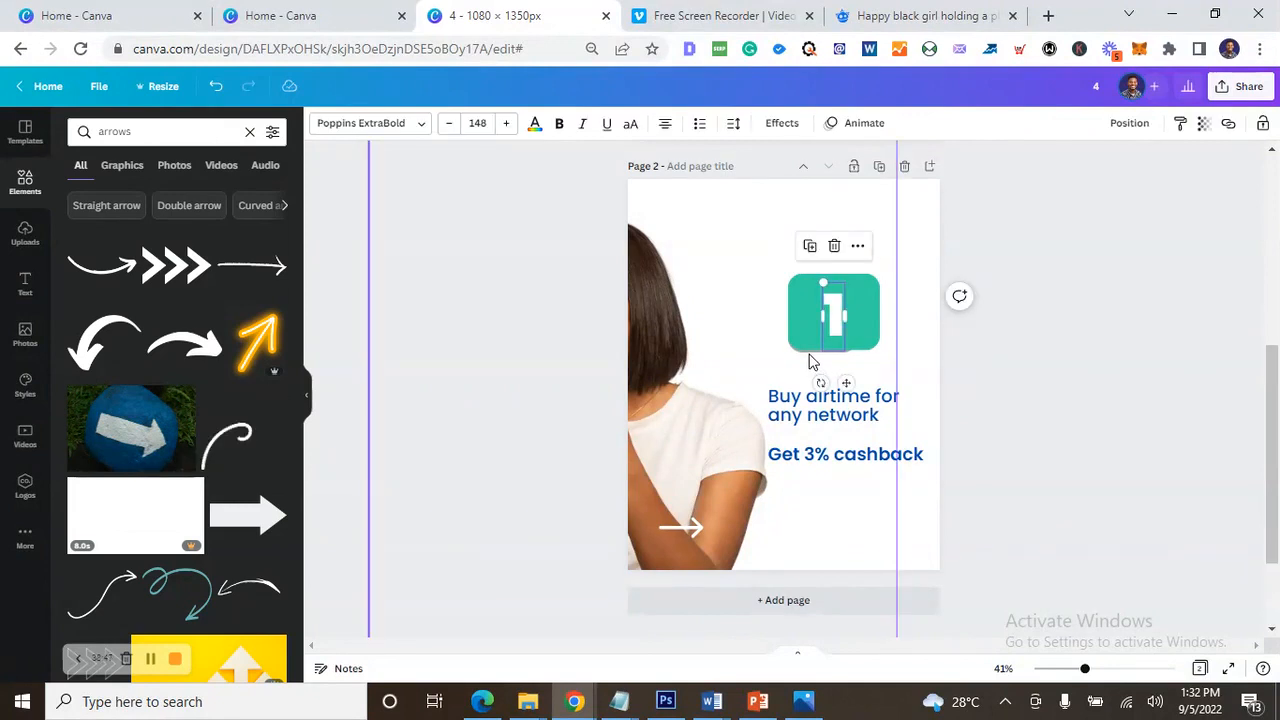
left_click(812, 362)
left_click(855, 337)
left_click_drag(858, 322, 880, 321)
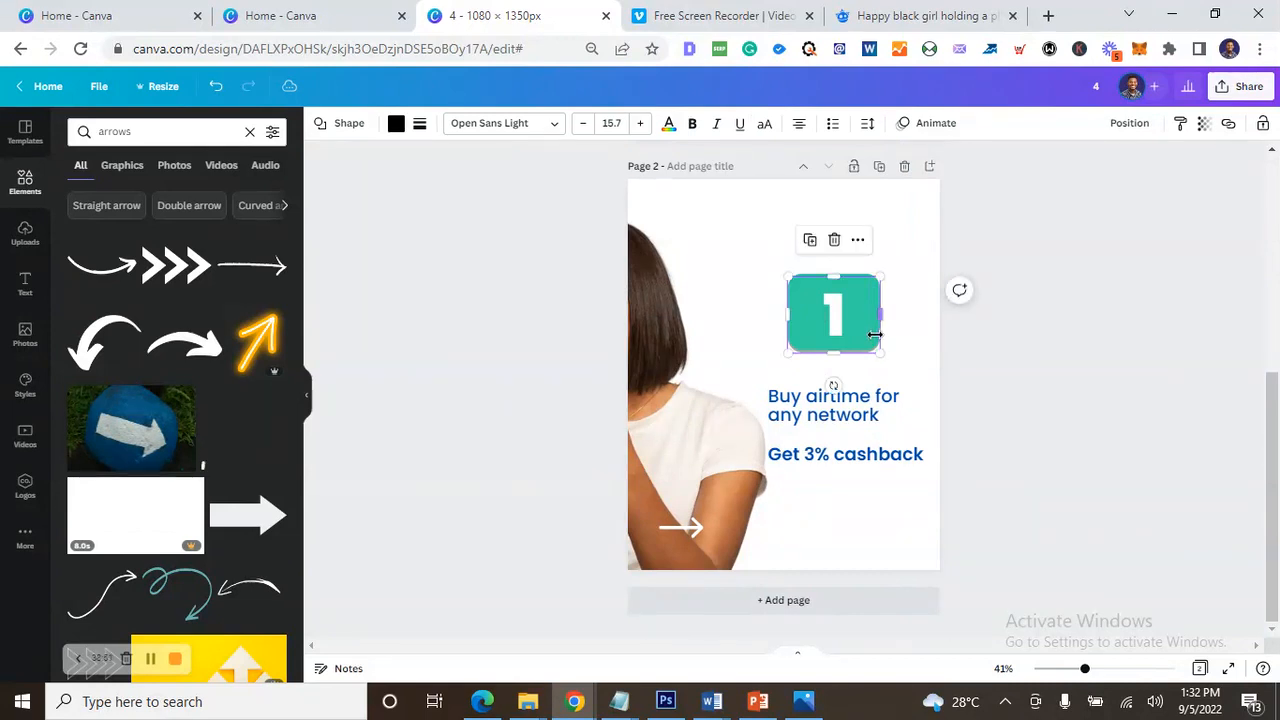
- Group the green badge with its shadow rectangle
left_click(863, 305, "shift")
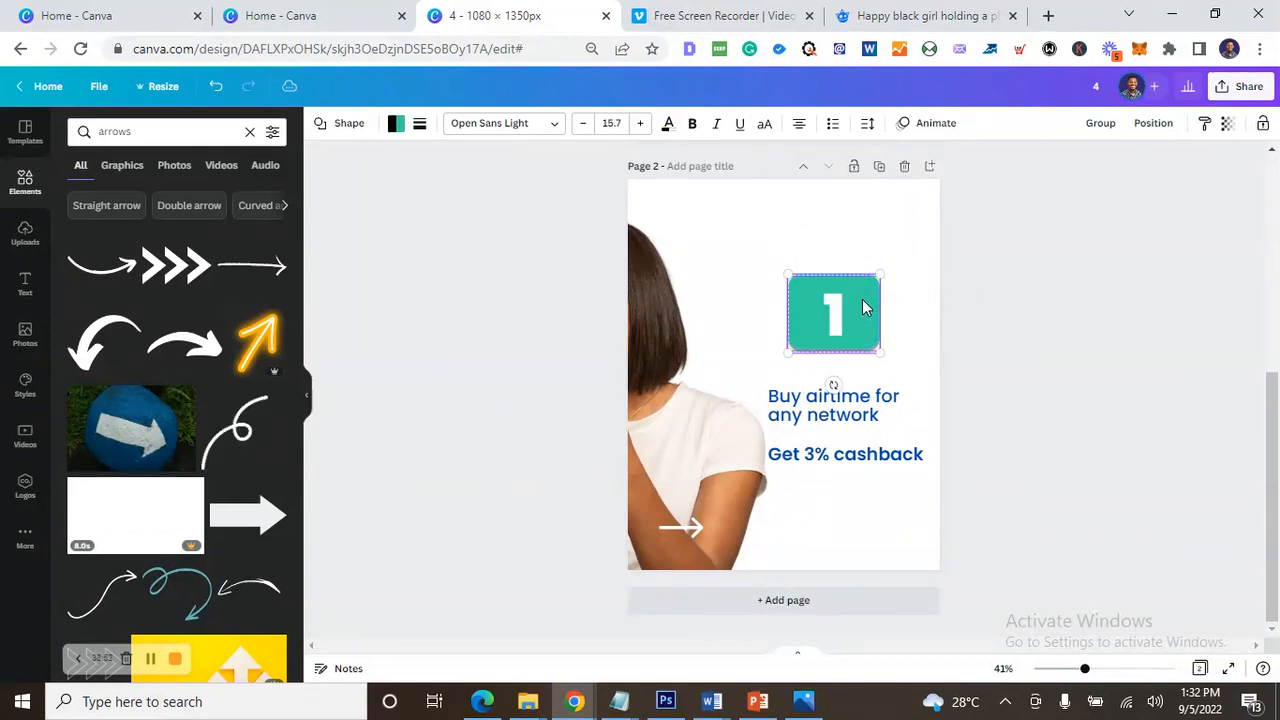
key("ctrl+g")
left_click(1062, 299)
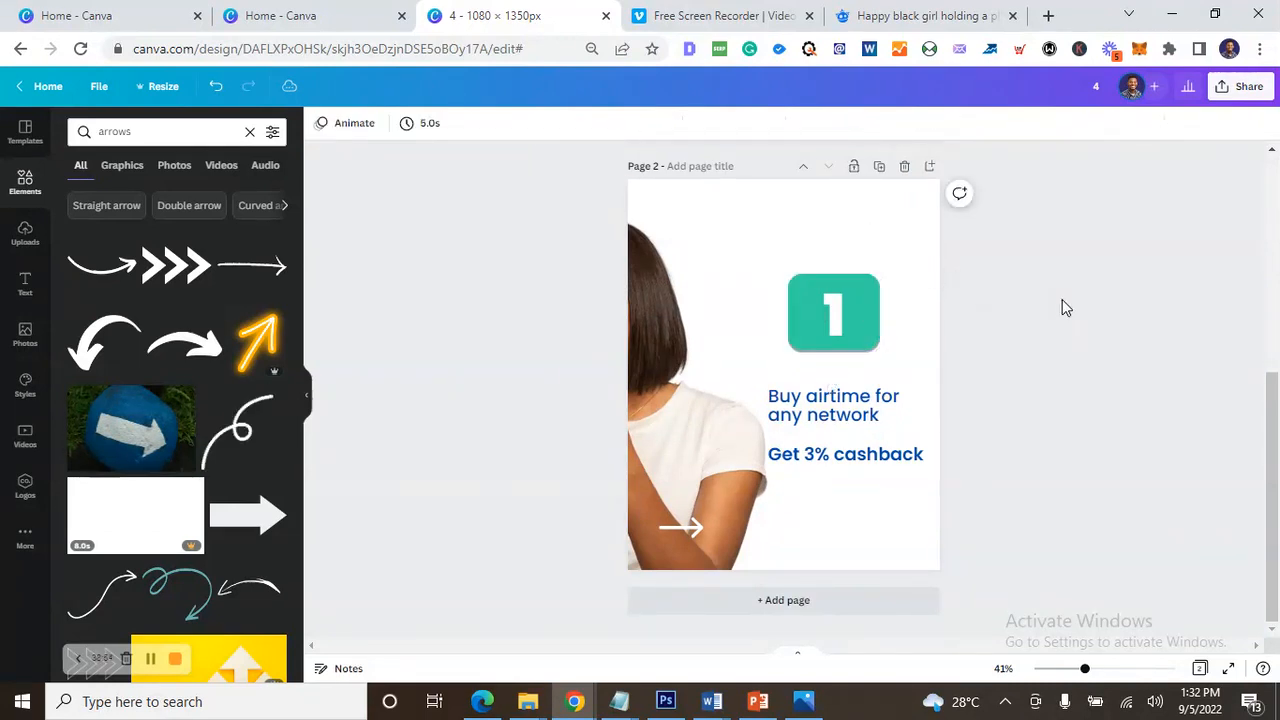
- Scale the green badge and the number 1 down together, to a digit font size of about 113
left_click(879, 347)
key("ctrl+shift+g")
left_click_drag(881, 353, 842, 322)
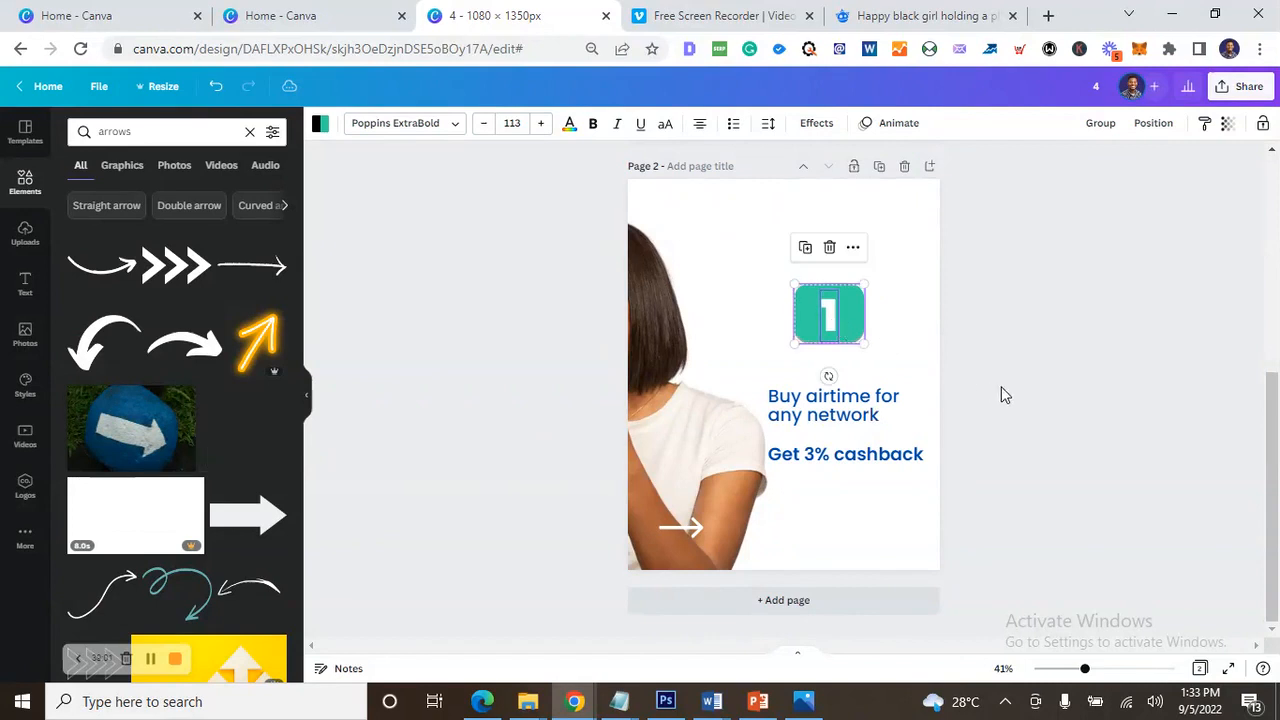
- Centre-align the airtime and cashback text block and move it up and left, closer beneath the badge
left_click(858, 420)
left_click(858, 420)
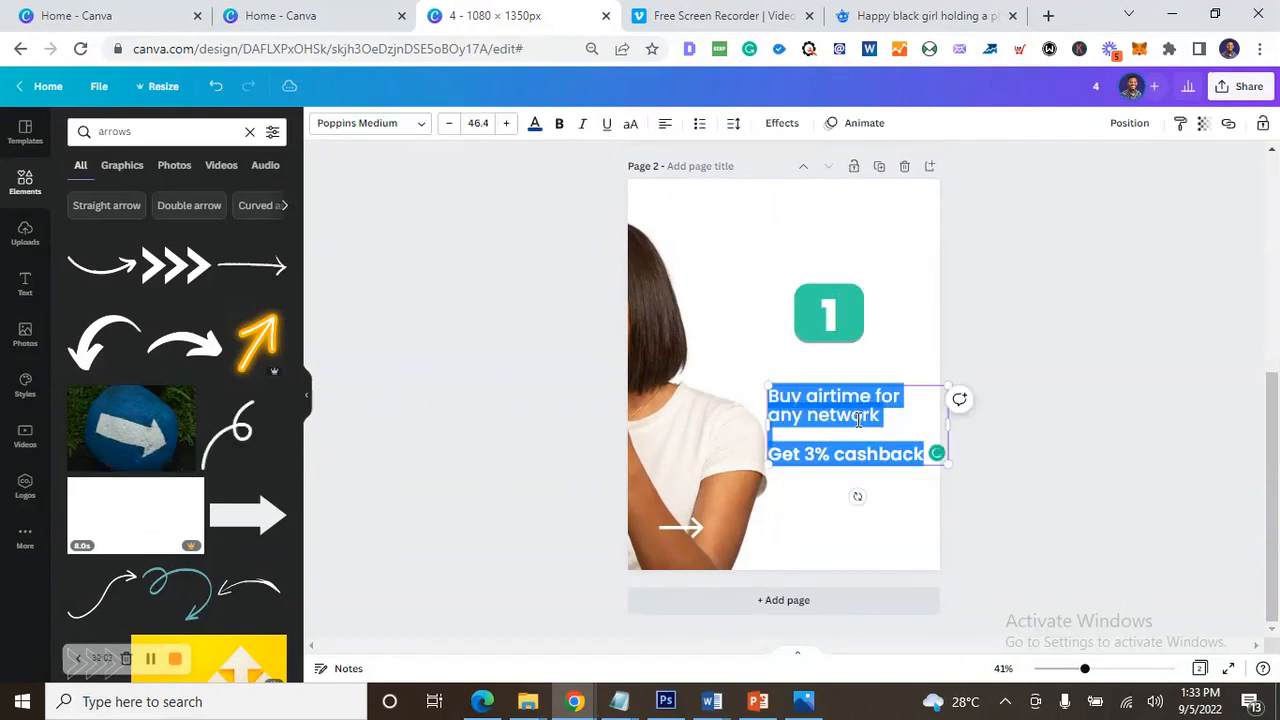
left_click(667, 126)
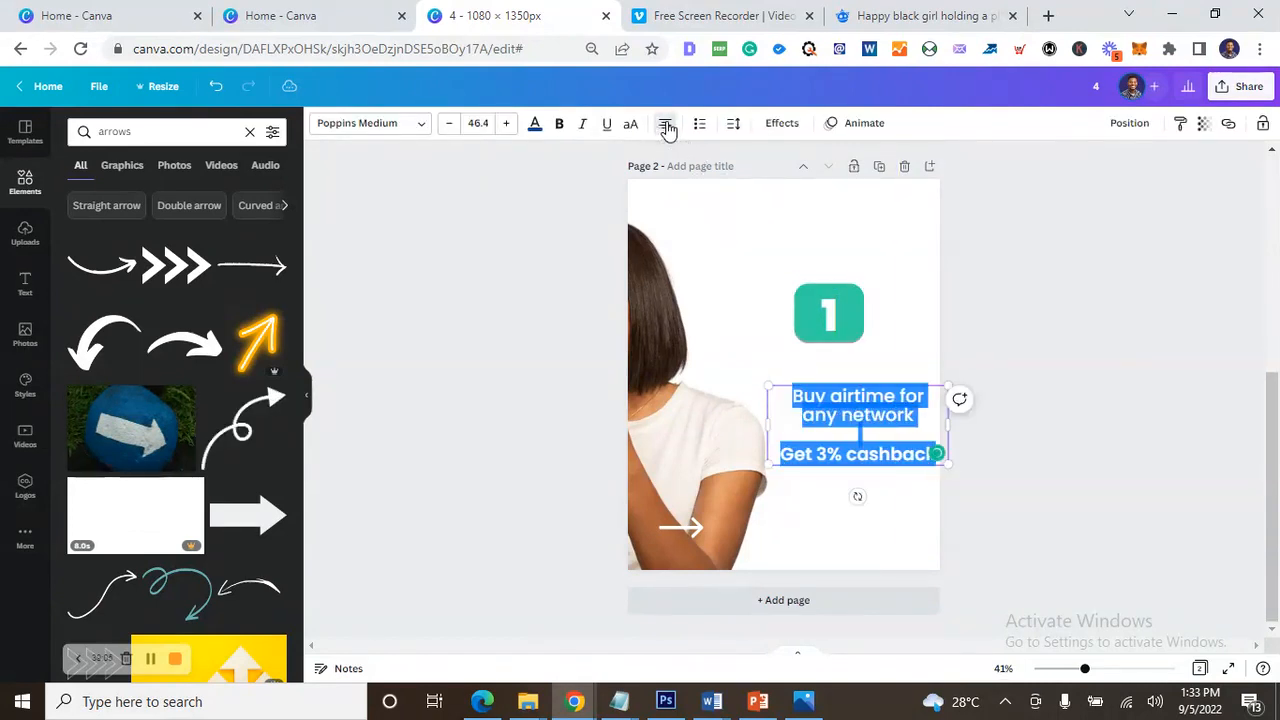
left_click(1001, 441)
left_click_drag(912, 470, 892, 453)
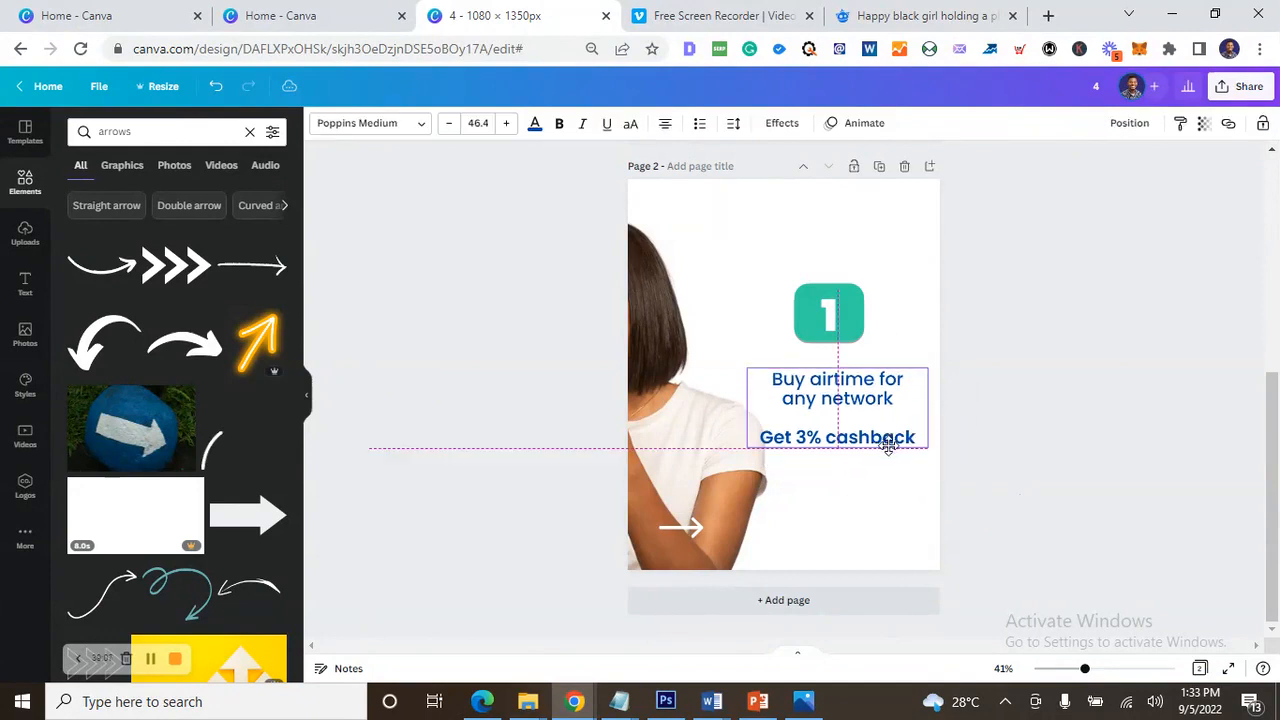
left_click(1013, 470)
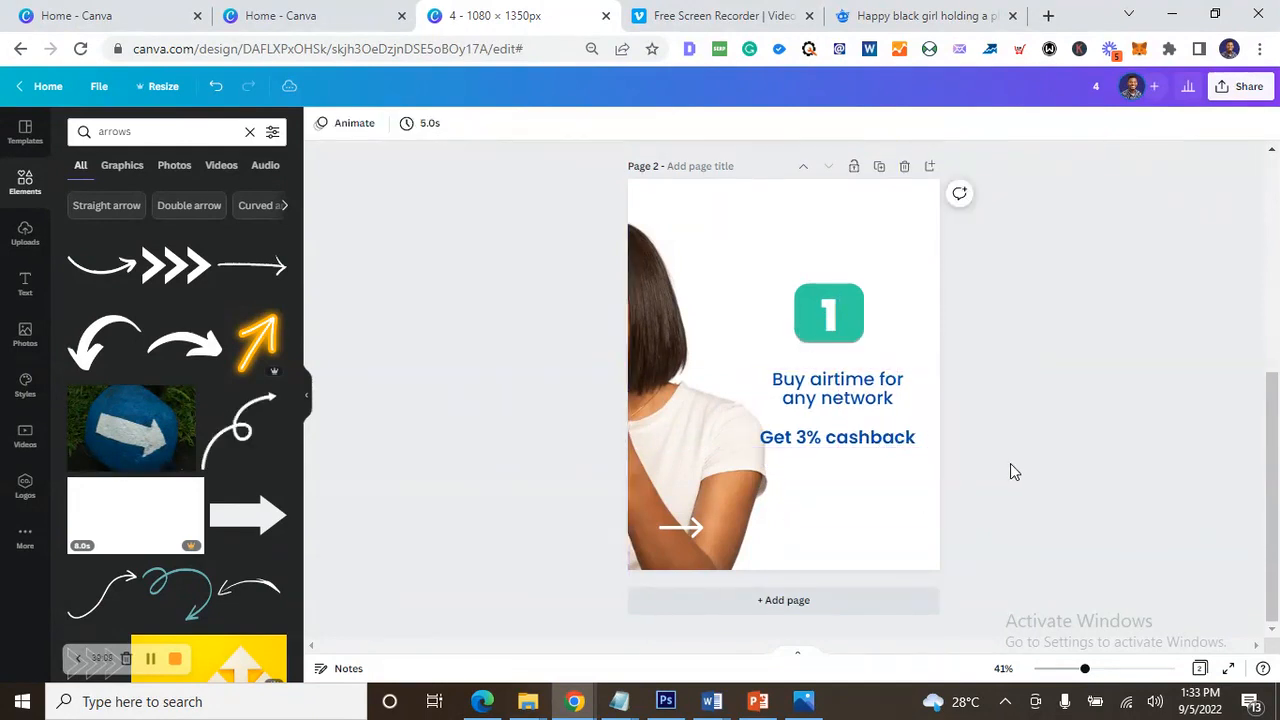
- Move the badge and the text block together slightly down and to the left on page 2
left_click(880, 442)
left_click(855, 305, "shift")
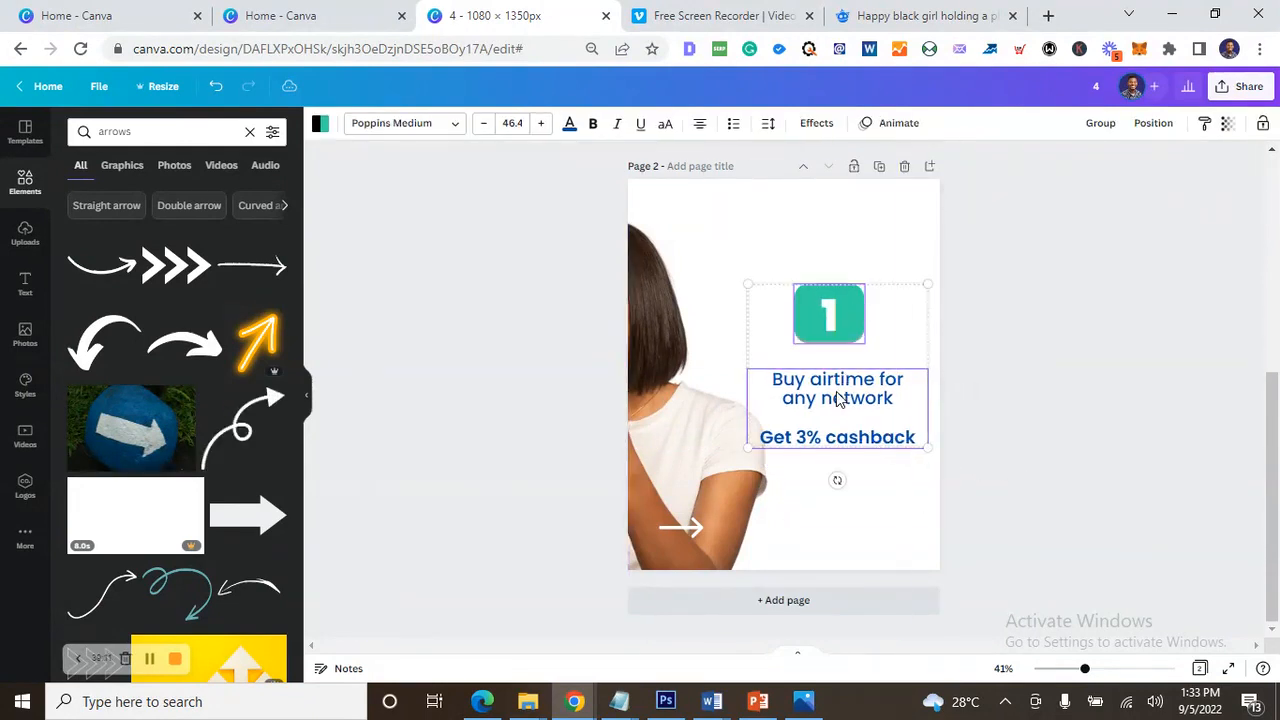
left_click_drag(838, 392, 821, 413)
left_click(1014, 420)
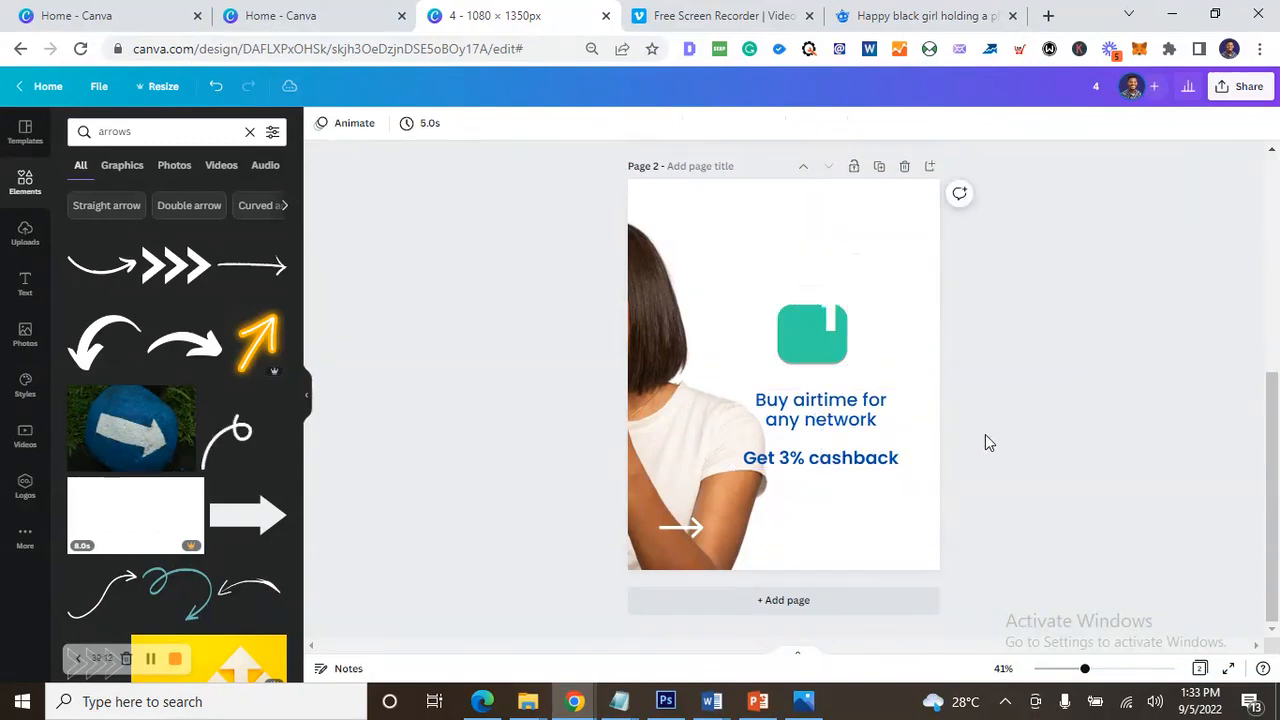
- Compare with the reference image 2.PNG and recolour the whole text block a custom darker navy blue
left_click(812, 705)
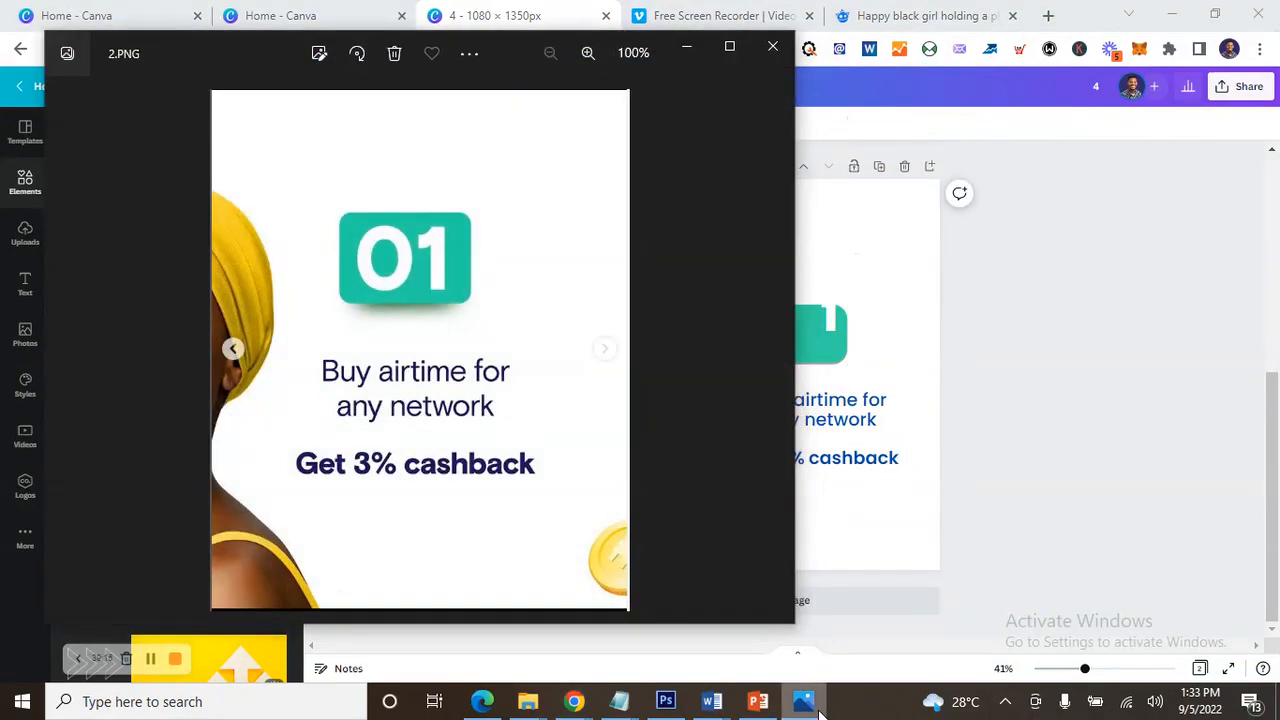
left_click(806, 702)
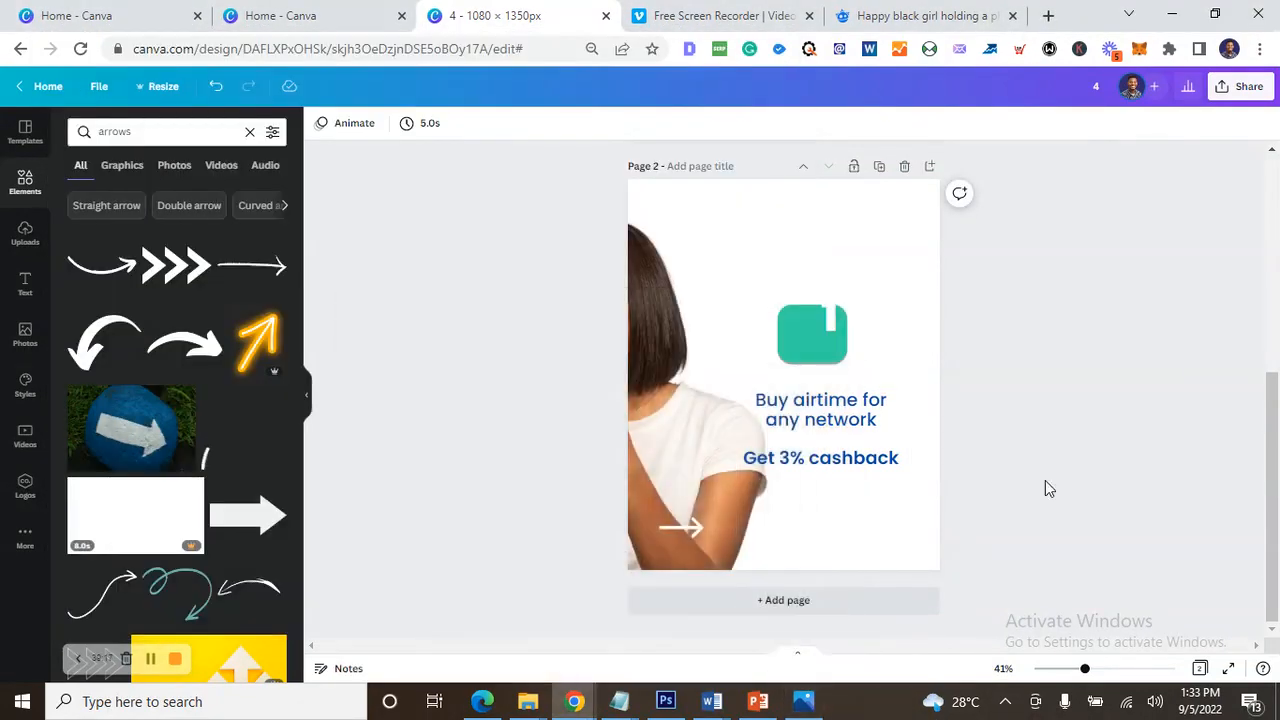
left_click(846, 455)
left_click(846, 455)
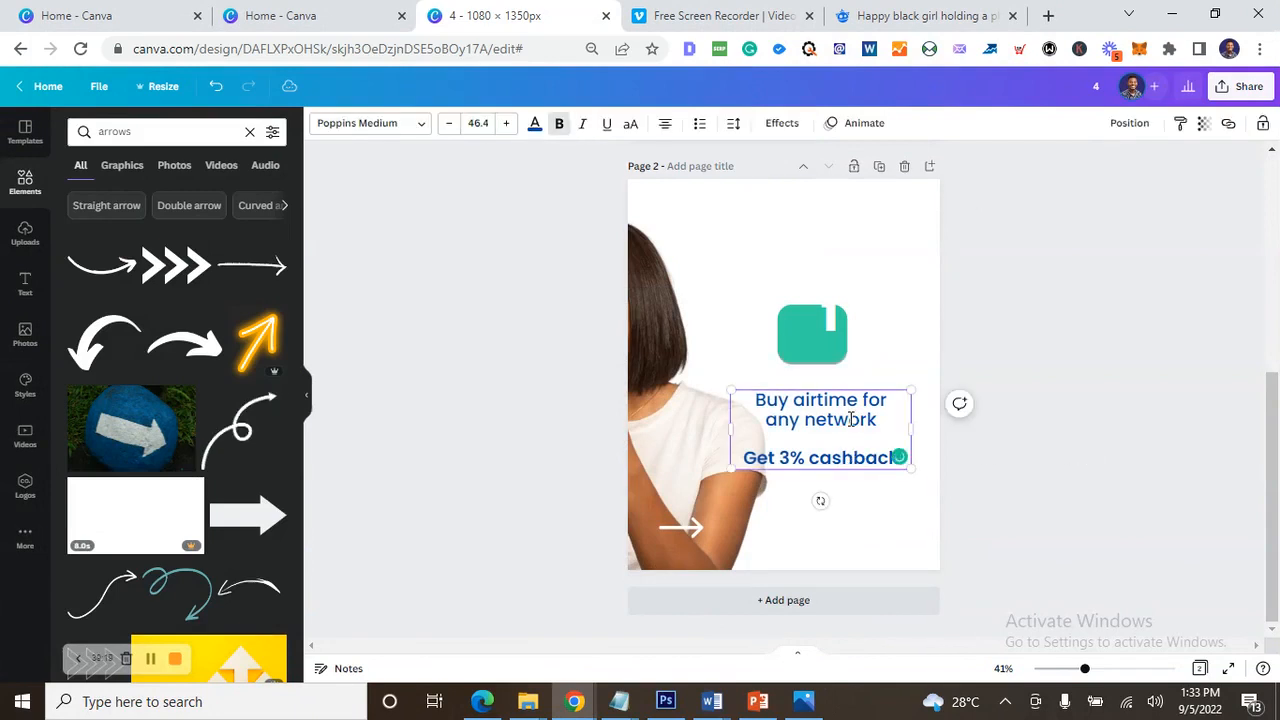
key("ctrl+a")
left_click(534, 123)
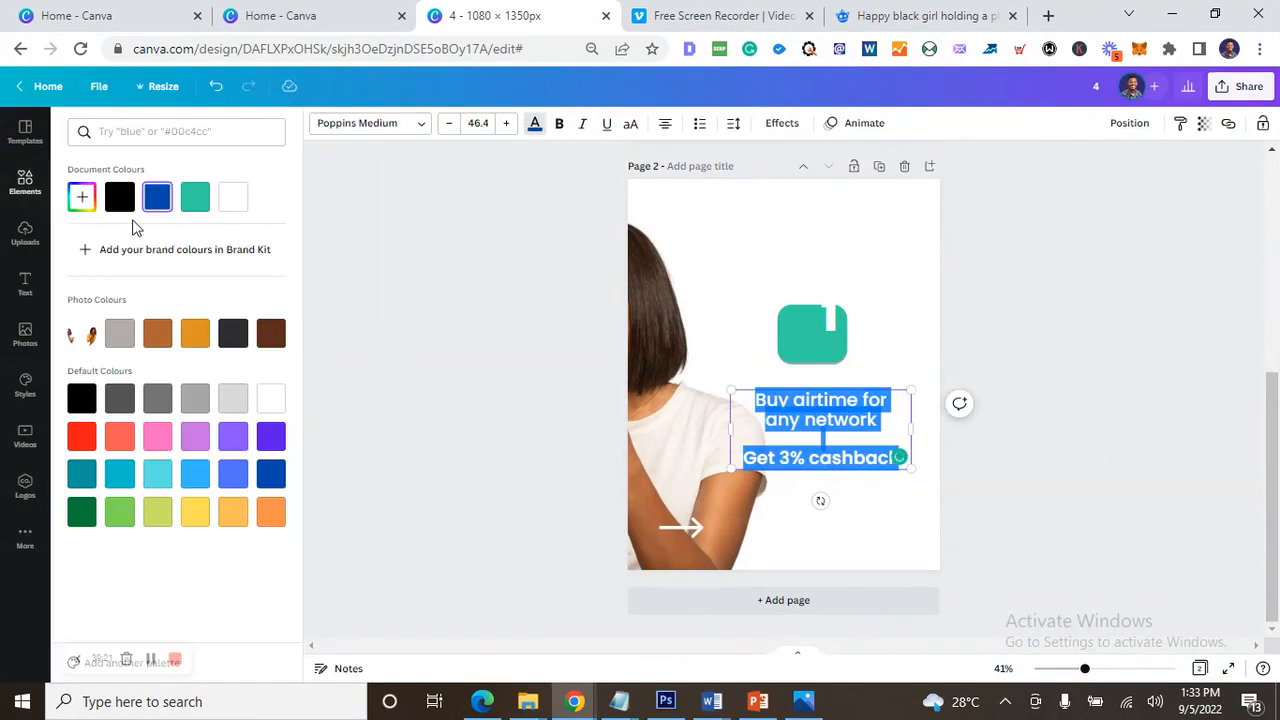
left_click(82, 200)
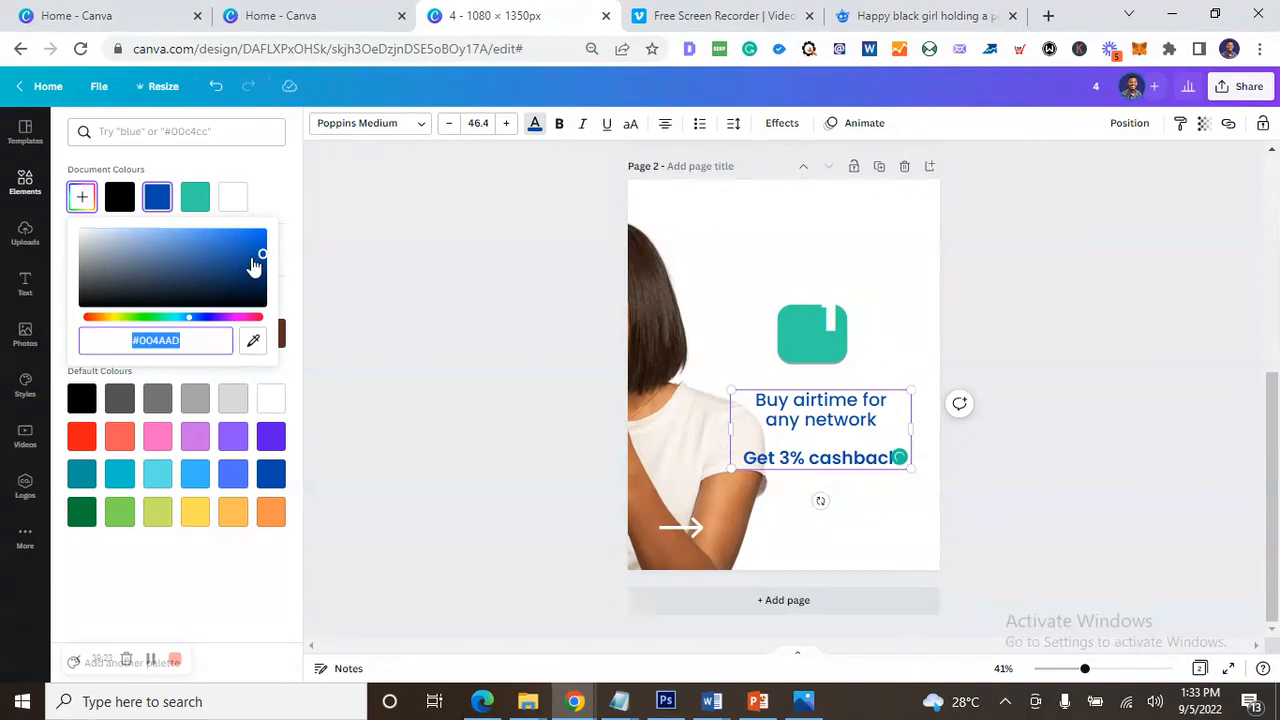
left_click_drag(254, 262, 245, 270)
left_click(1031, 343)
- Reposition the number 1 at the badge's centre and shift the woman's photo slightly left and down
left_click(814, 332)
left_click(696, 510)
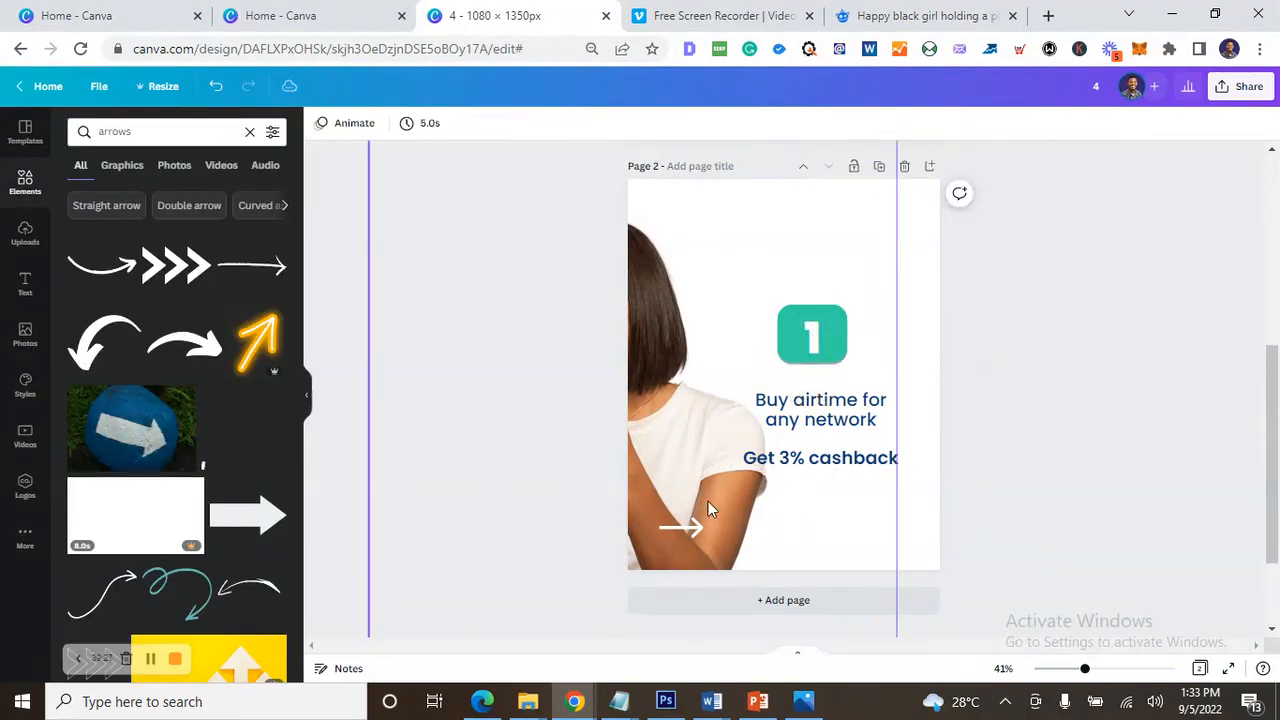
left_click_drag(720, 490, 711, 491)
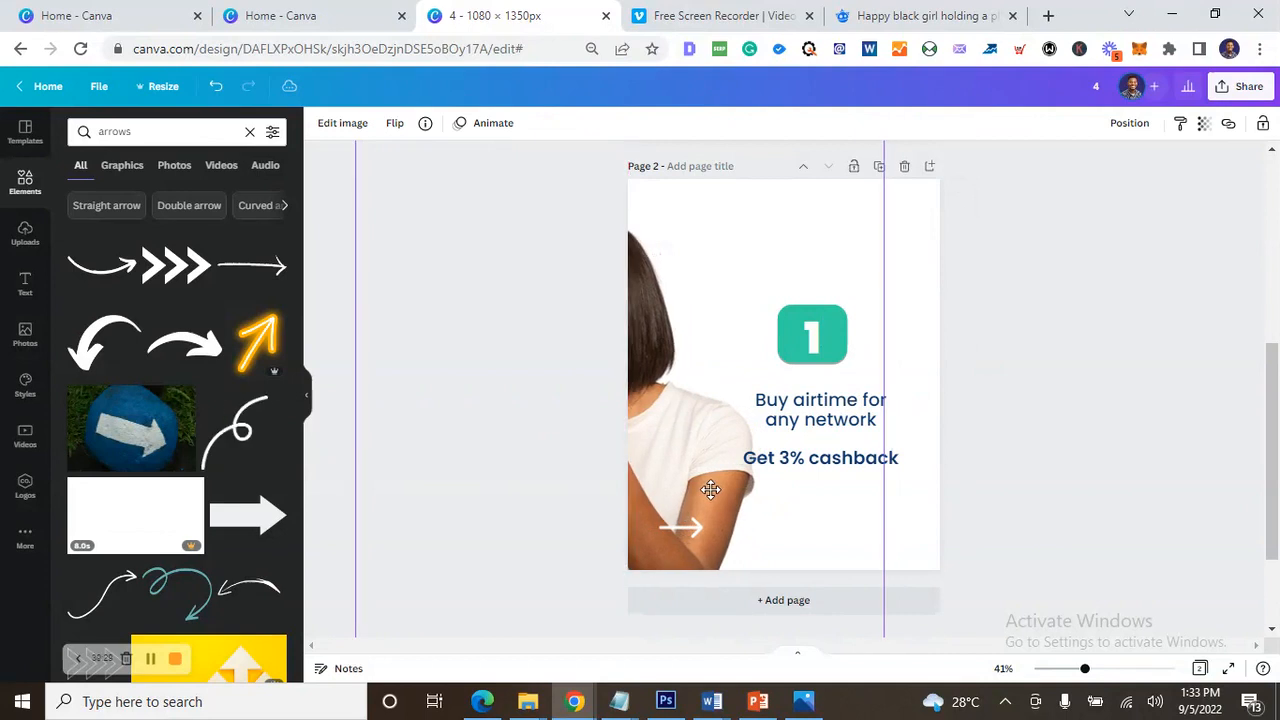
left_click(1061, 464)
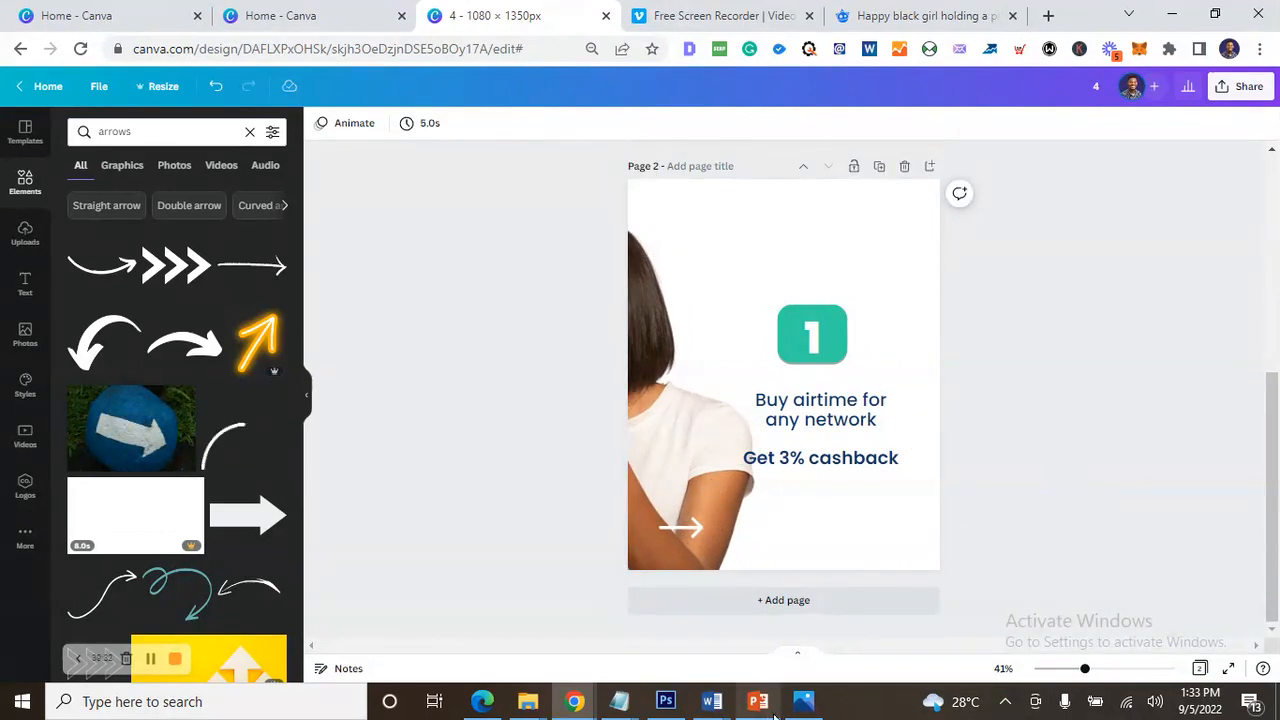
- Check the reference image 2.PNG, delete the white arrow from page 2, and compare with the first page
left_click(804, 701)
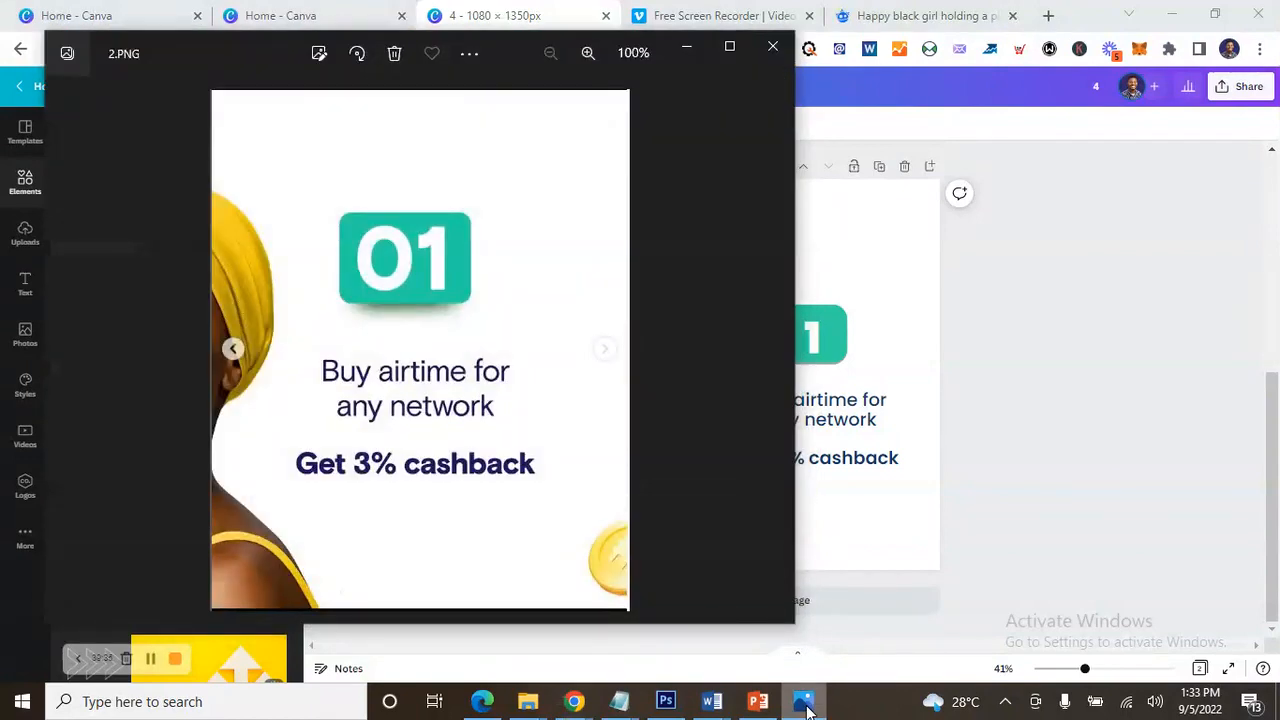
left_click(804, 701)
left_click(682, 530)
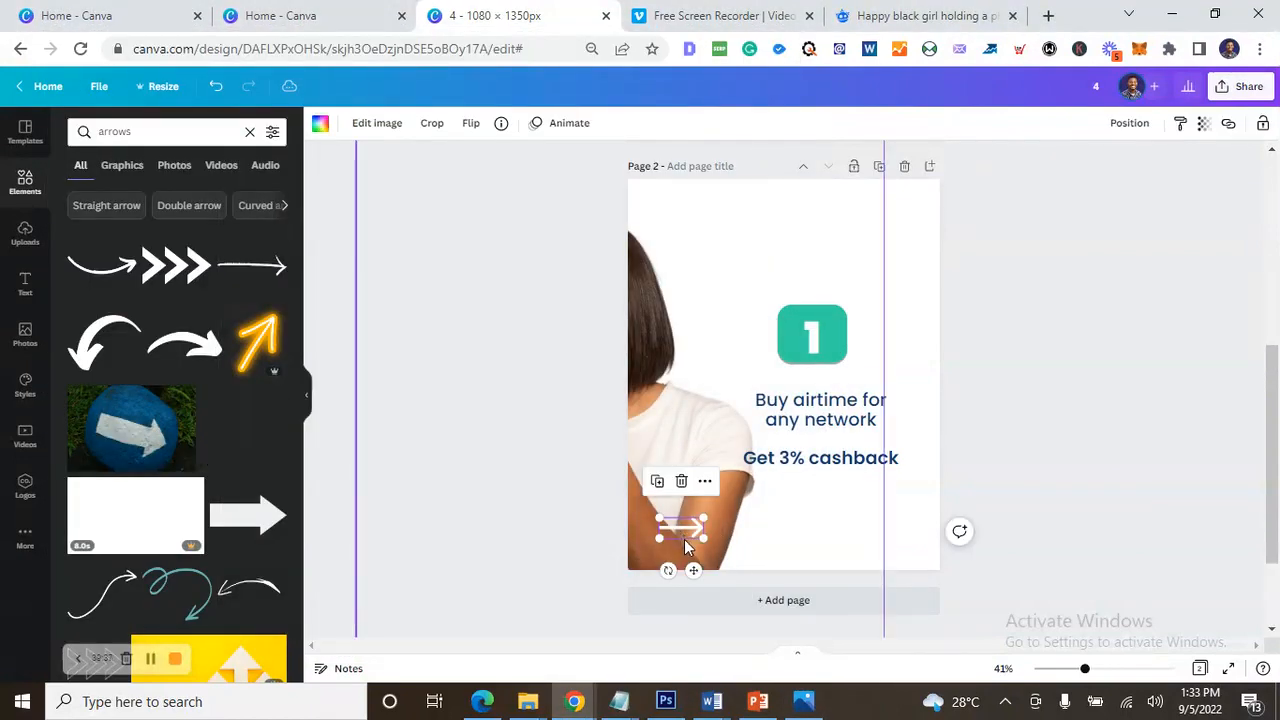
key("Delete")
scroll(768, 450, "up", 5)
scroll(765, 449, "down", 5)
- View the next reference slide, 3.PNG, and return to the page 2 design
left_click(804, 701)
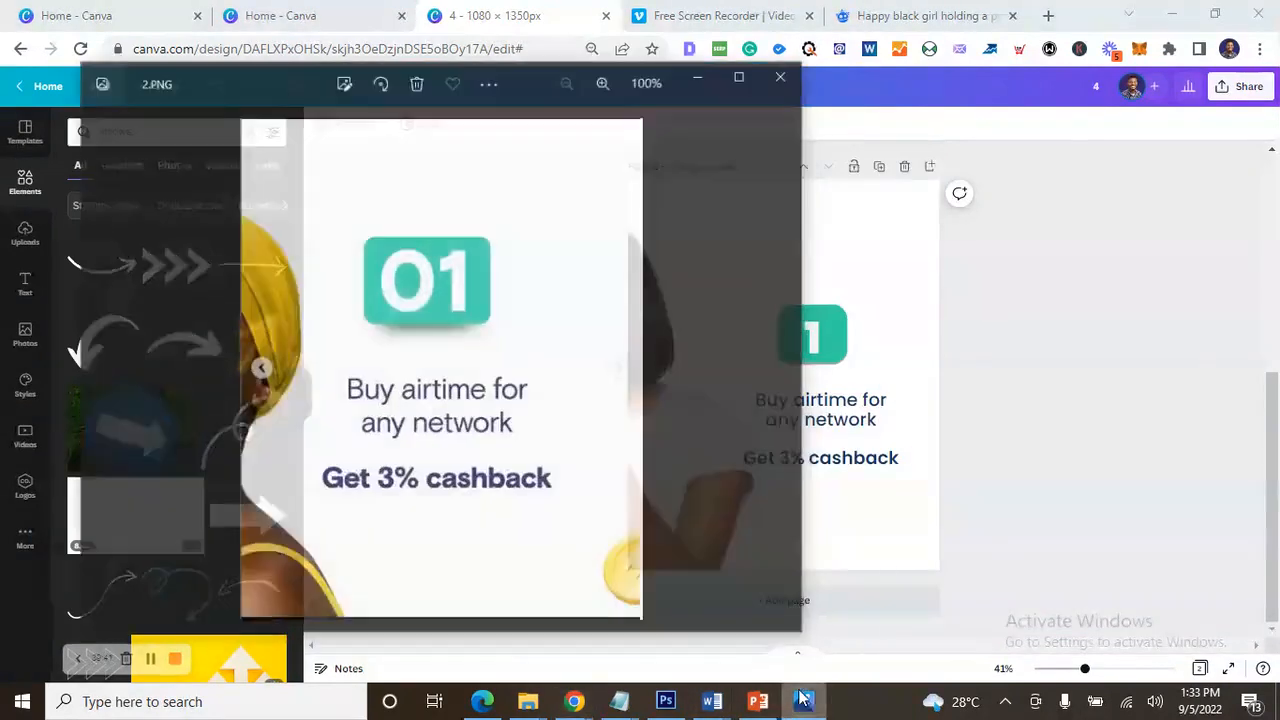
left_click(768, 350)
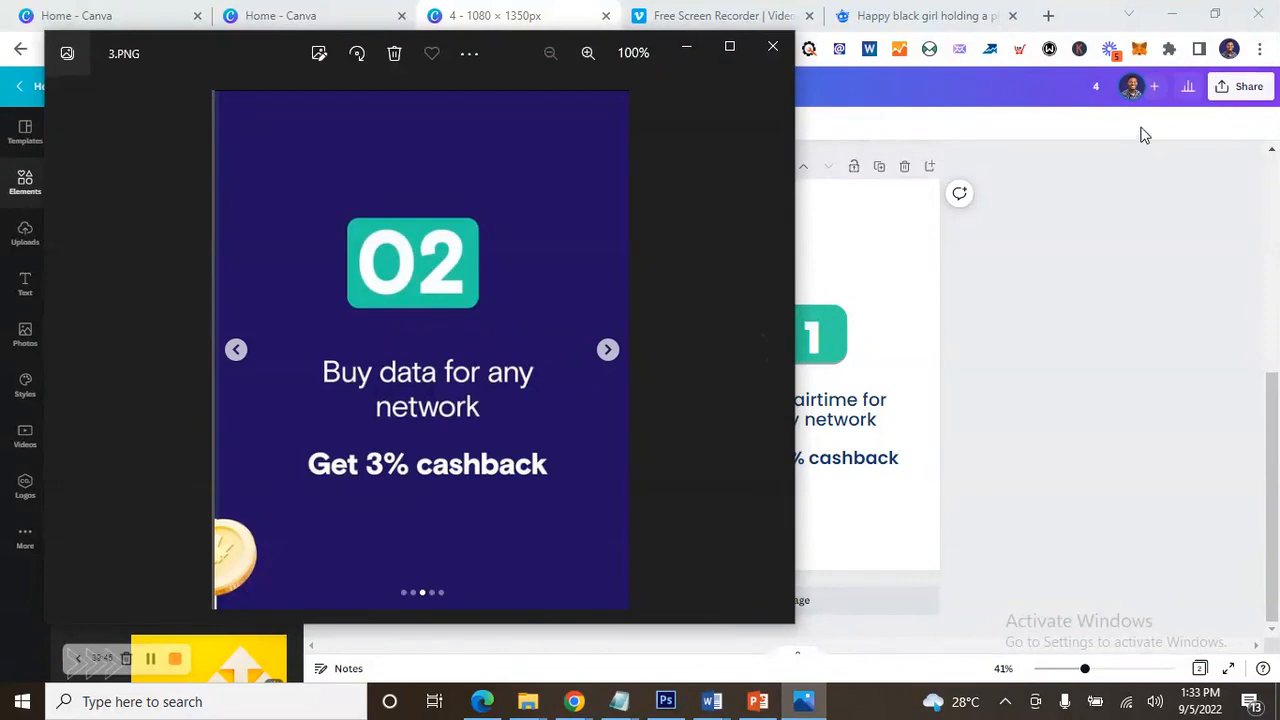
left_click(1172, 14)
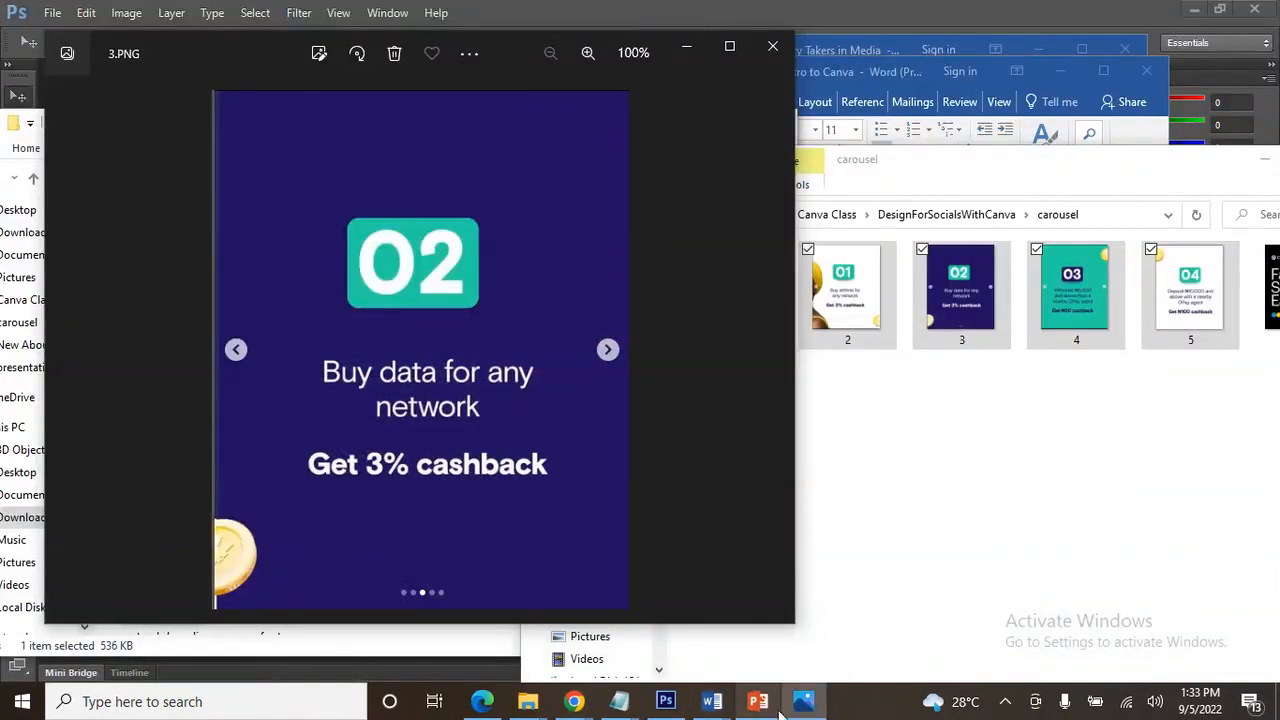
mouse_move(574, 701)
left_click(470, 615)
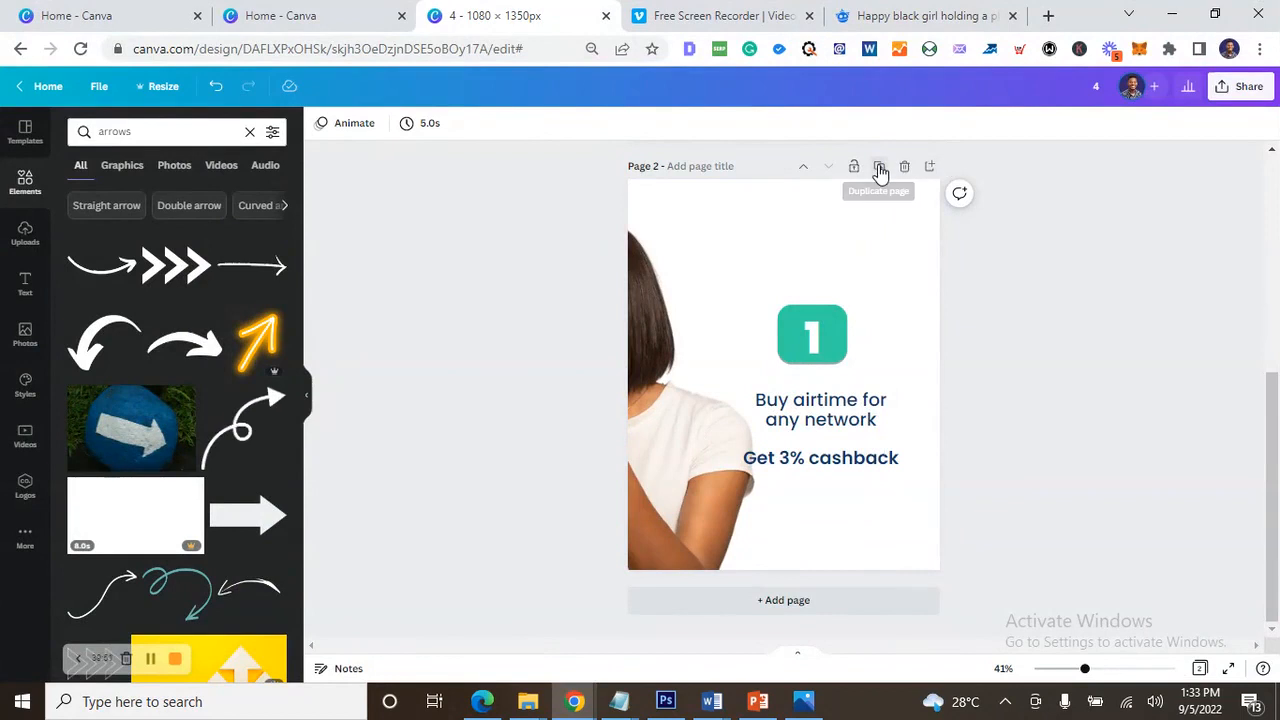
- Duplicate page 2 and delete the woman's photo from the new page 3
left_click(880, 169)
left_click(711, 457)
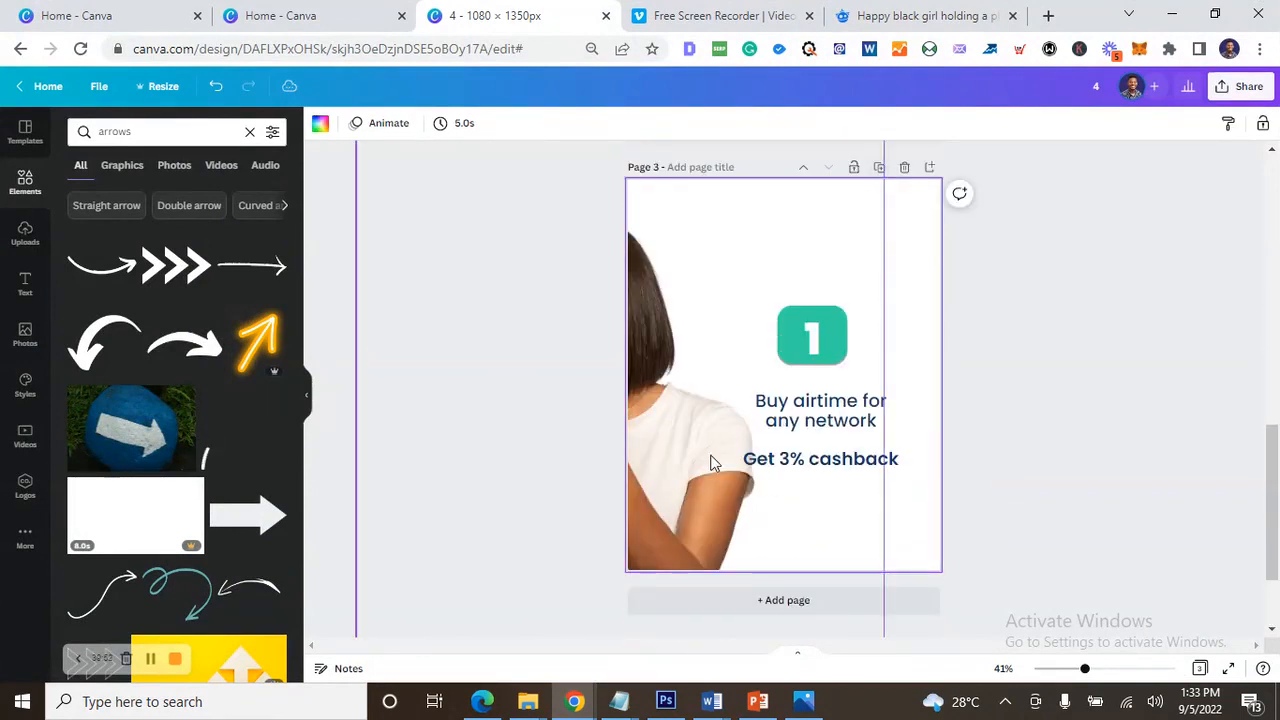
key("Delete")
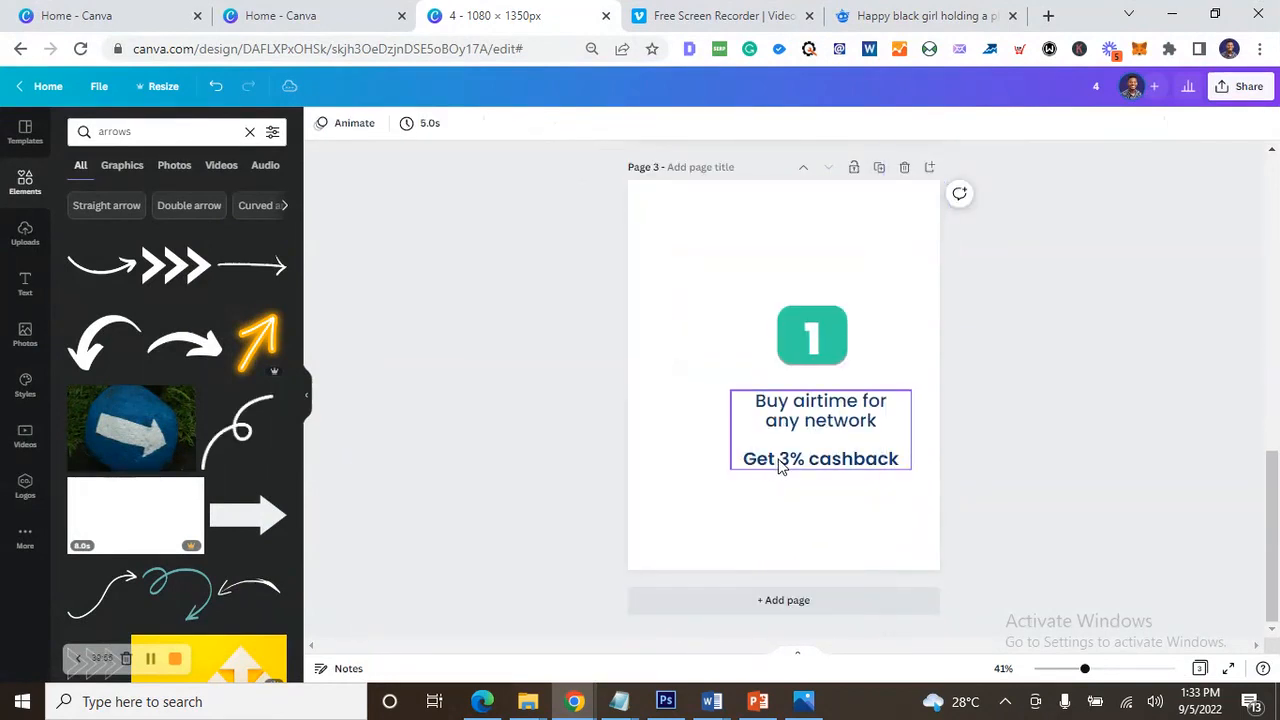
- Move the number badge together with the text block left to the horizontal centre of page 3
left_click(778, 464)
left_click(845, 325, "shift")
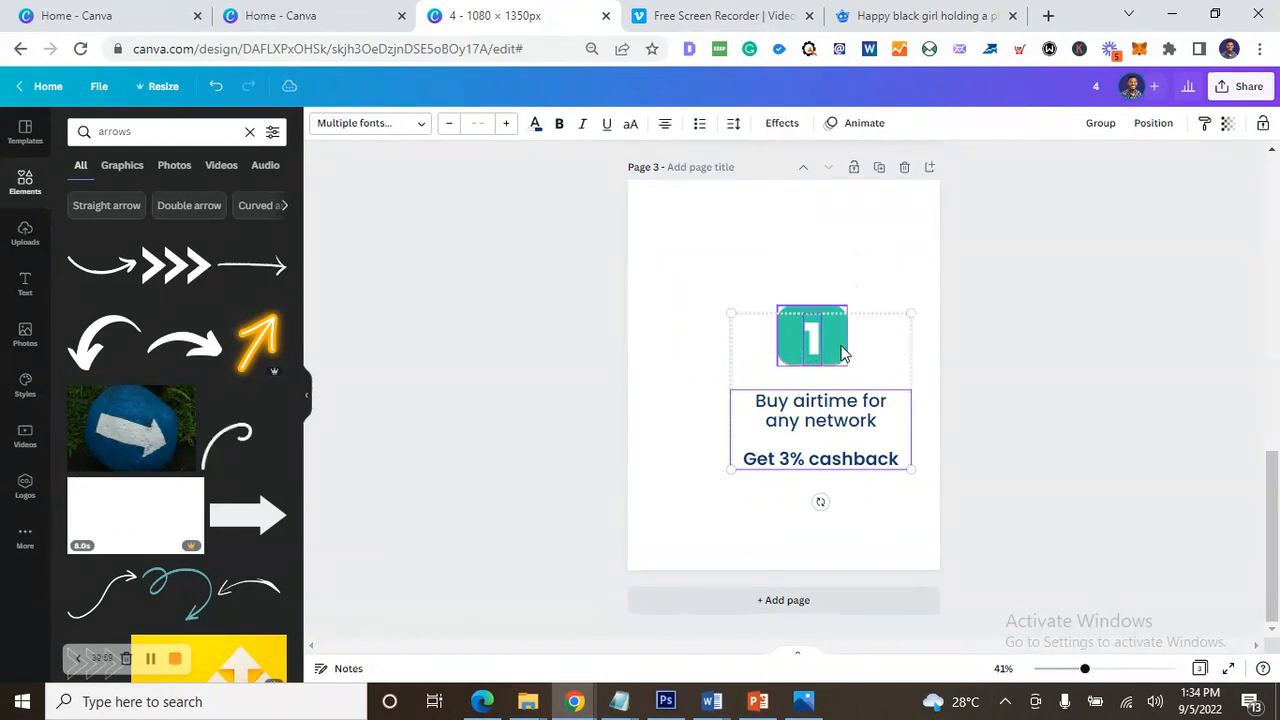
left_click_drag(838, 347, 804, 343)
- Recolour page 3's full-page background shape with the navy blue from the document colours
left_click(875, 237)
left_click(873, 230)
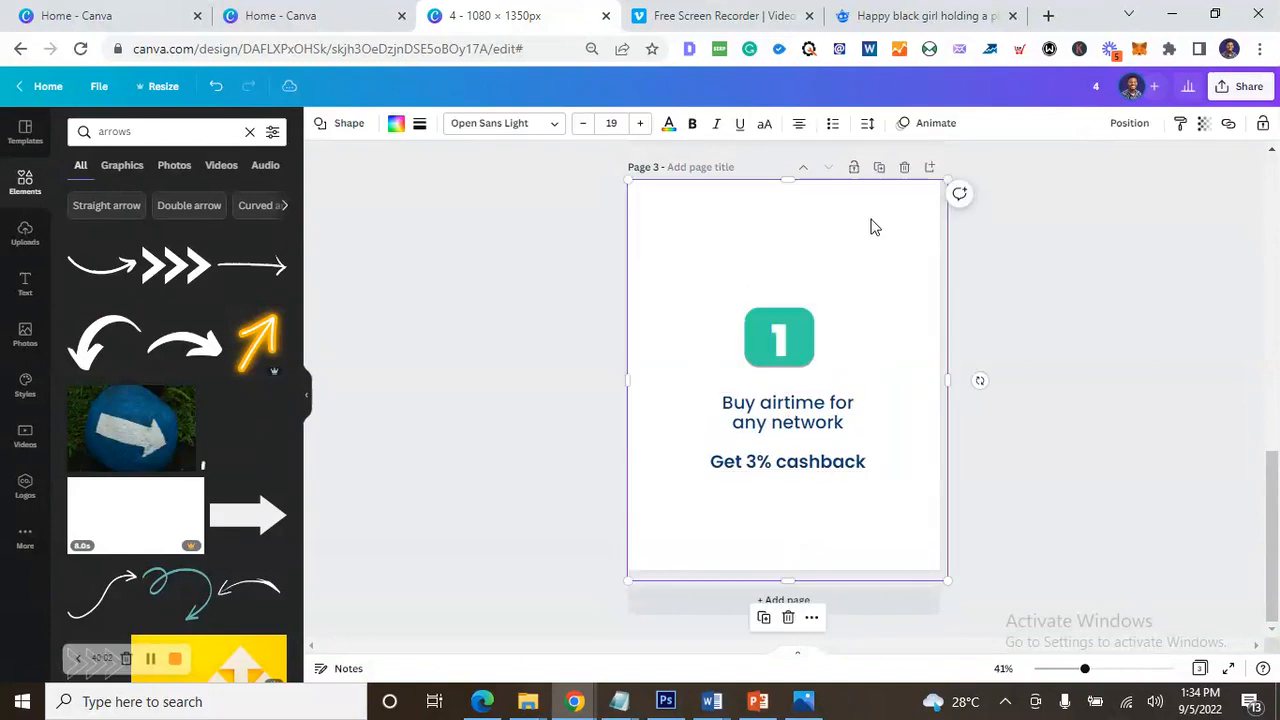
left_click(820, 390)
left_click(890, 273)
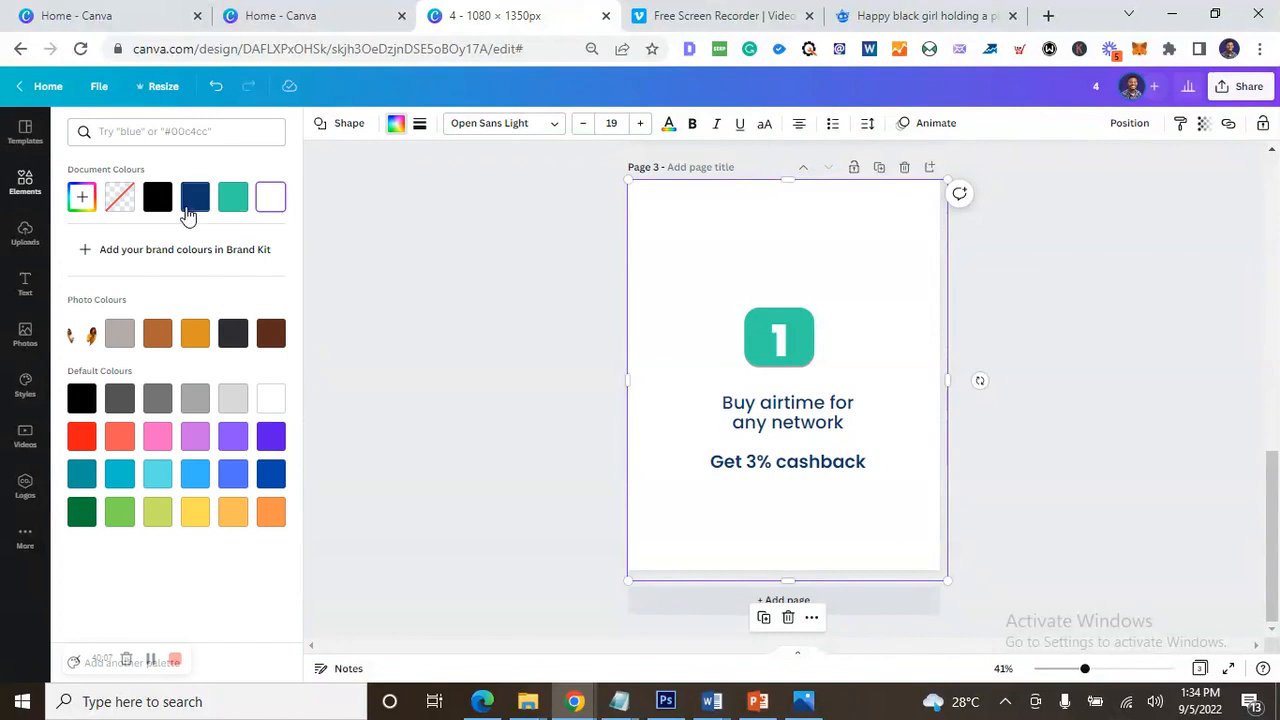
left_click(197, 207)
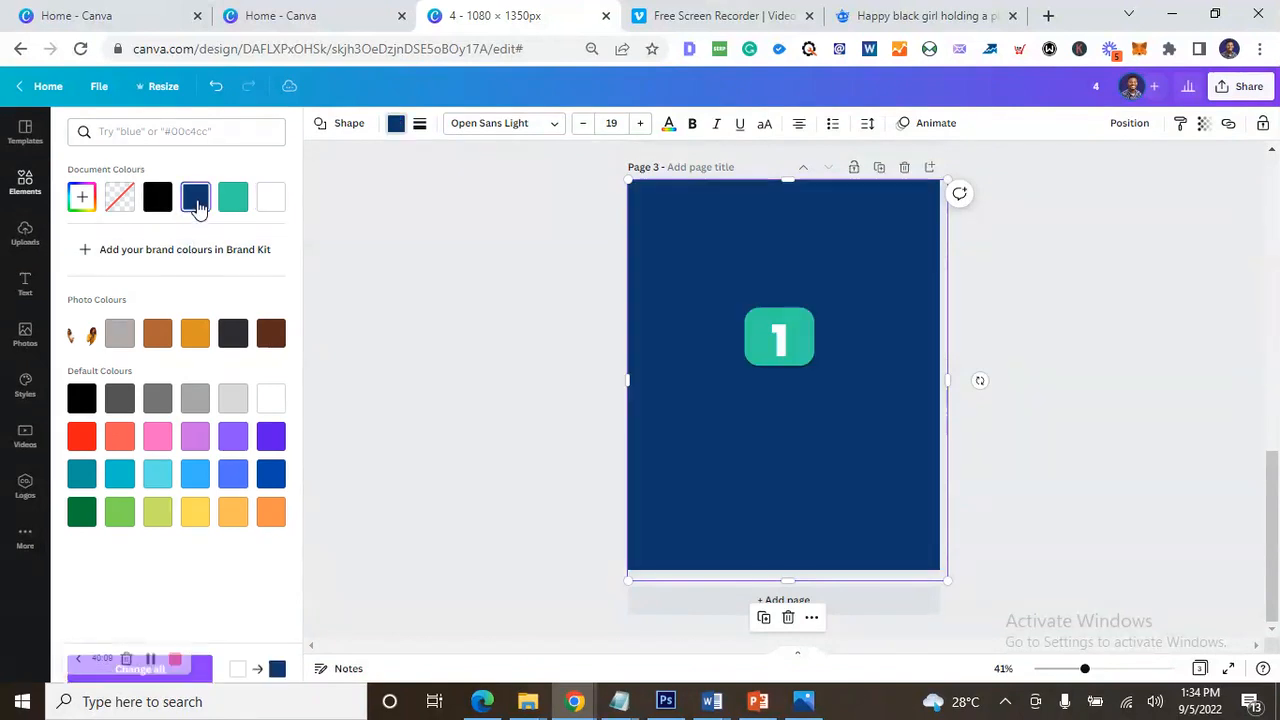
- Recolour the entire cashback text block on page 3 white
left_click(767, 457)
triple_click(767, 454)
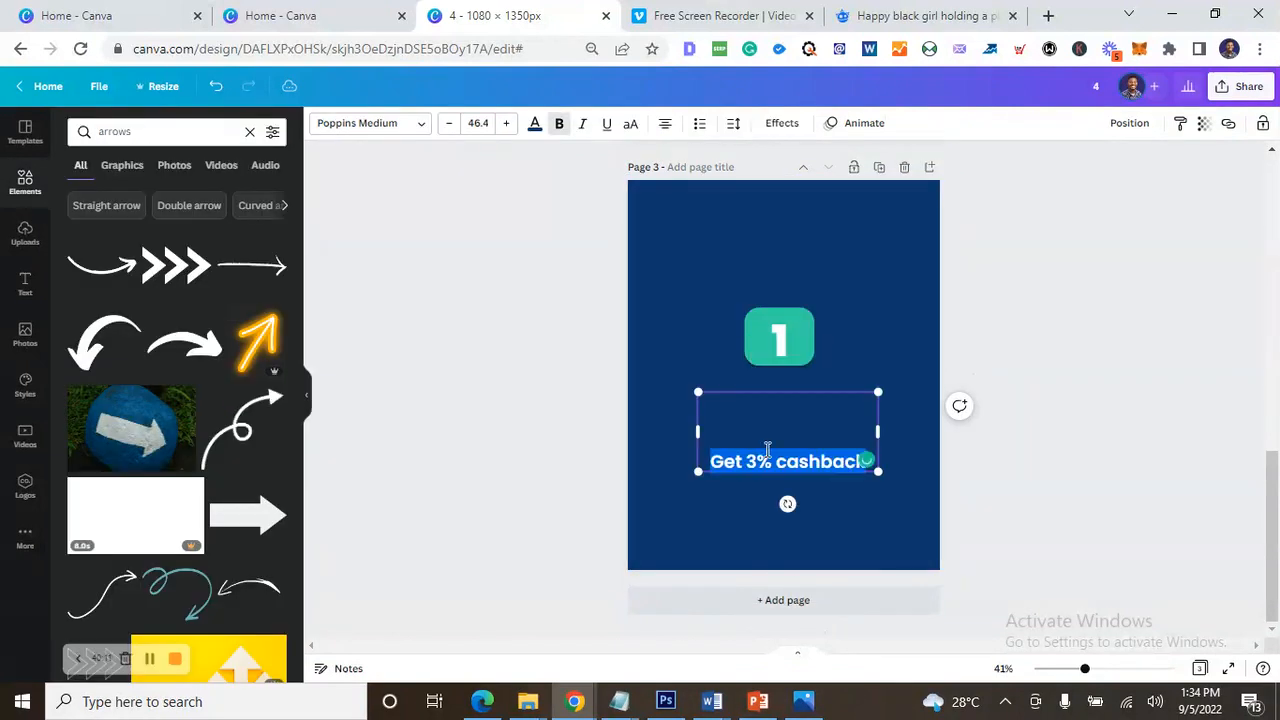
key("ctrl+a")
left_click(535, 124)
left_click(230, 196)
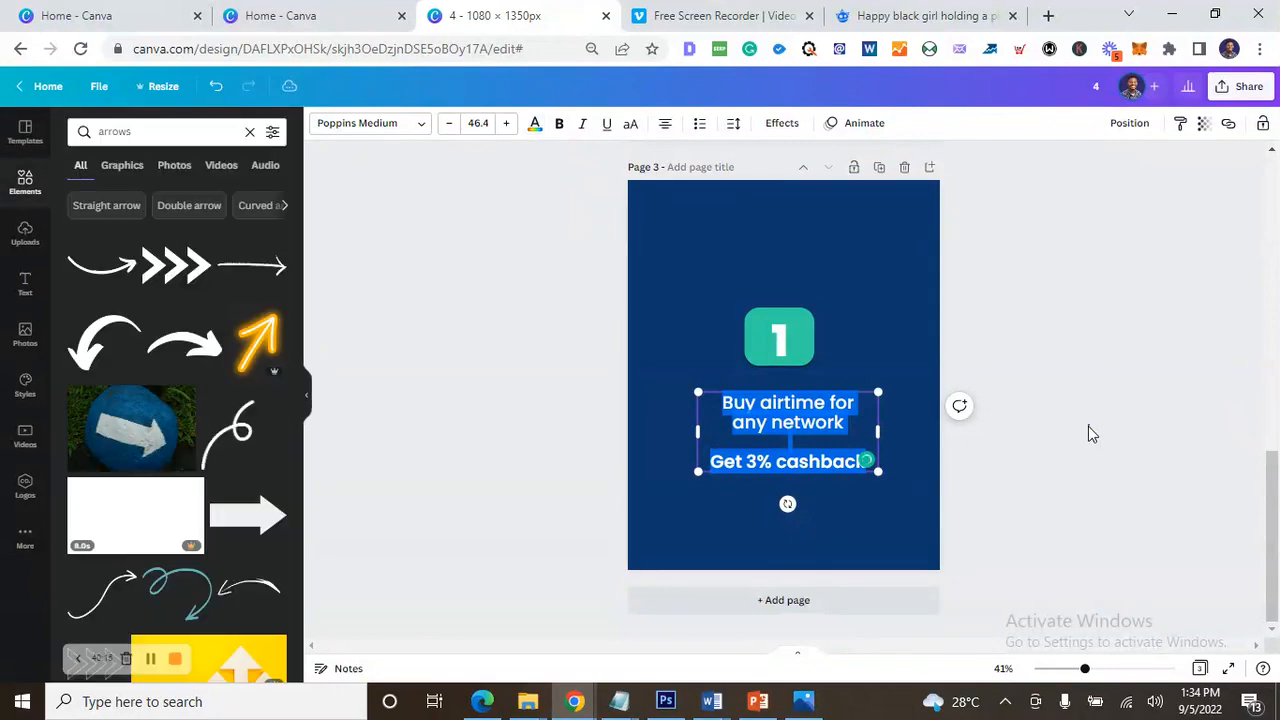
left_click(1088, 431)
- Check the reference image 3.PNG, change the badge number on page 3 to 02, and centre it in the green badge
left_click(805, 703)
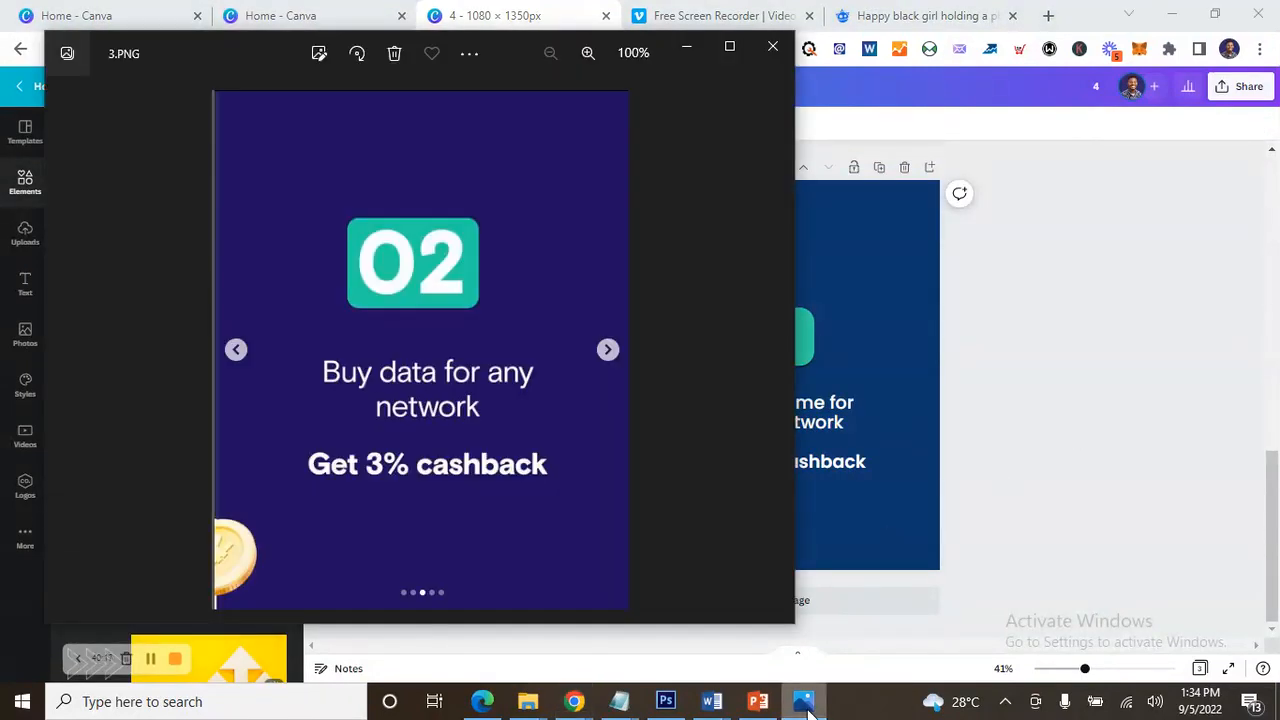
left_click(805, 703)
left_click(780, 340)
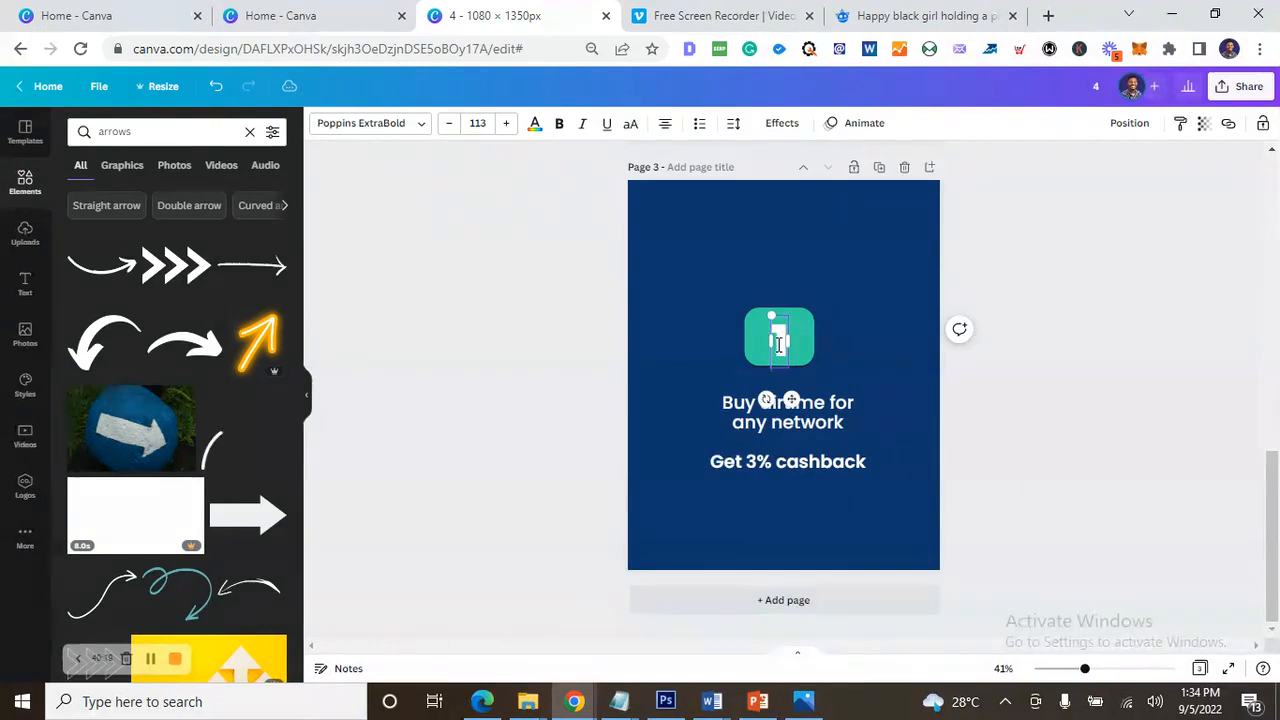
double_click(779, 343)
type("02")
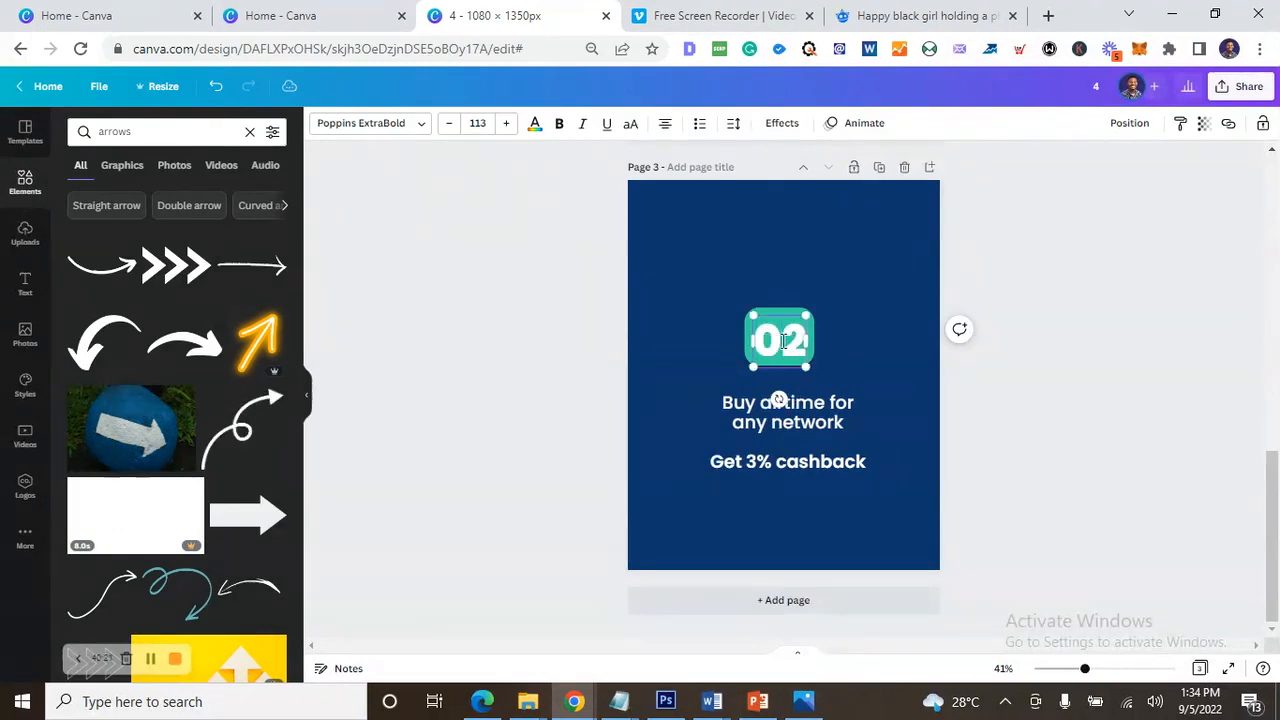
left_click(1180, 365)
left_click(783, 345)
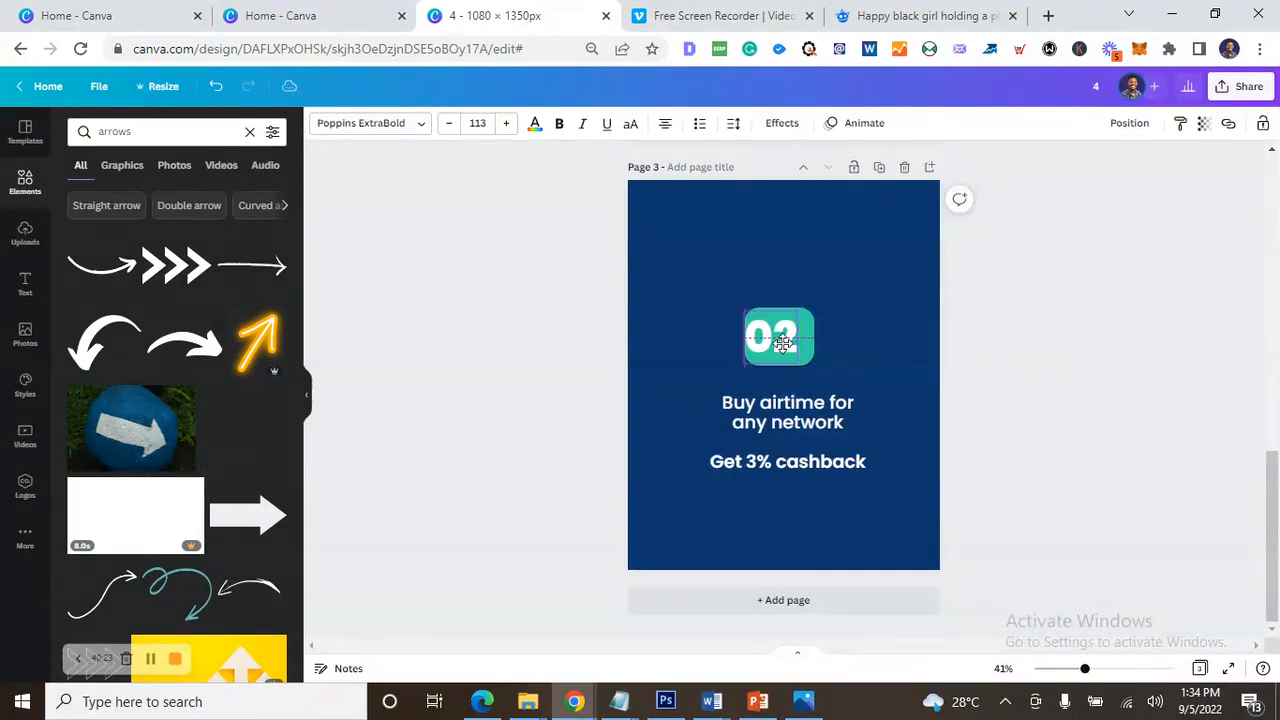
left_click(988, 345)
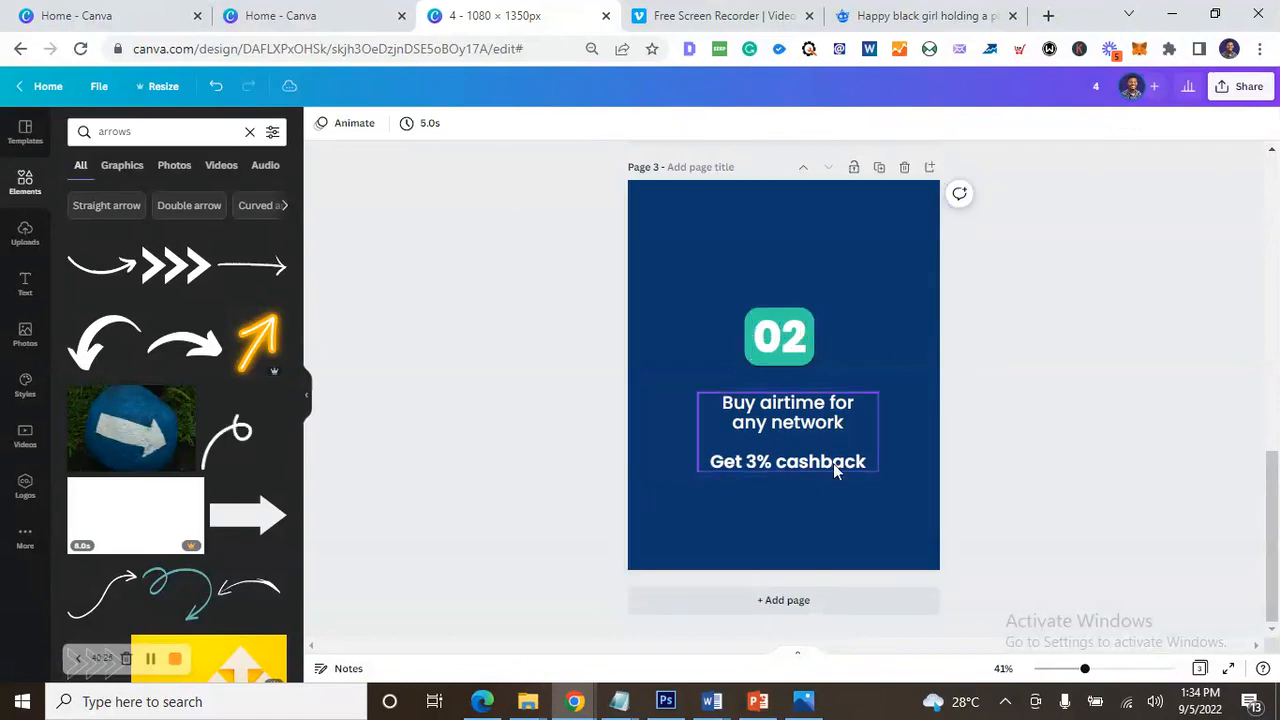
- Compare with the reference image 3.PNG and replace the word "airtime" with "data" in page 3's text
left_click(804, 702)
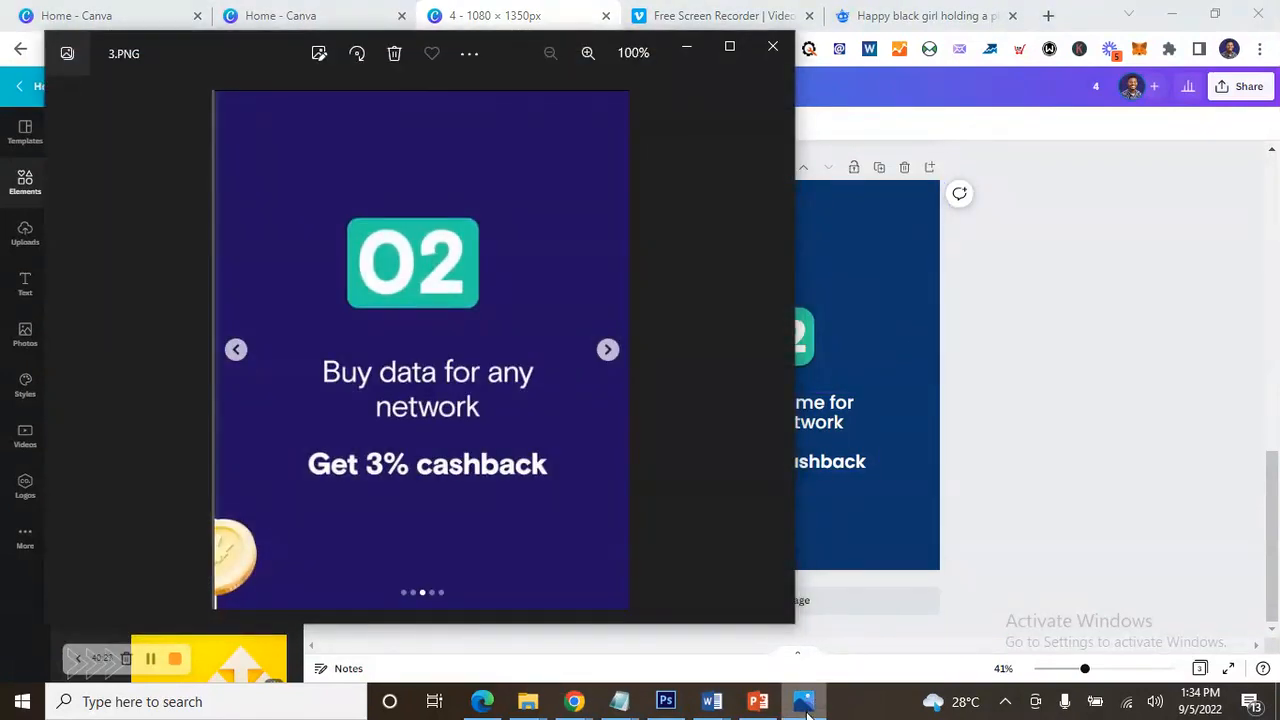
left_click(806, 704)
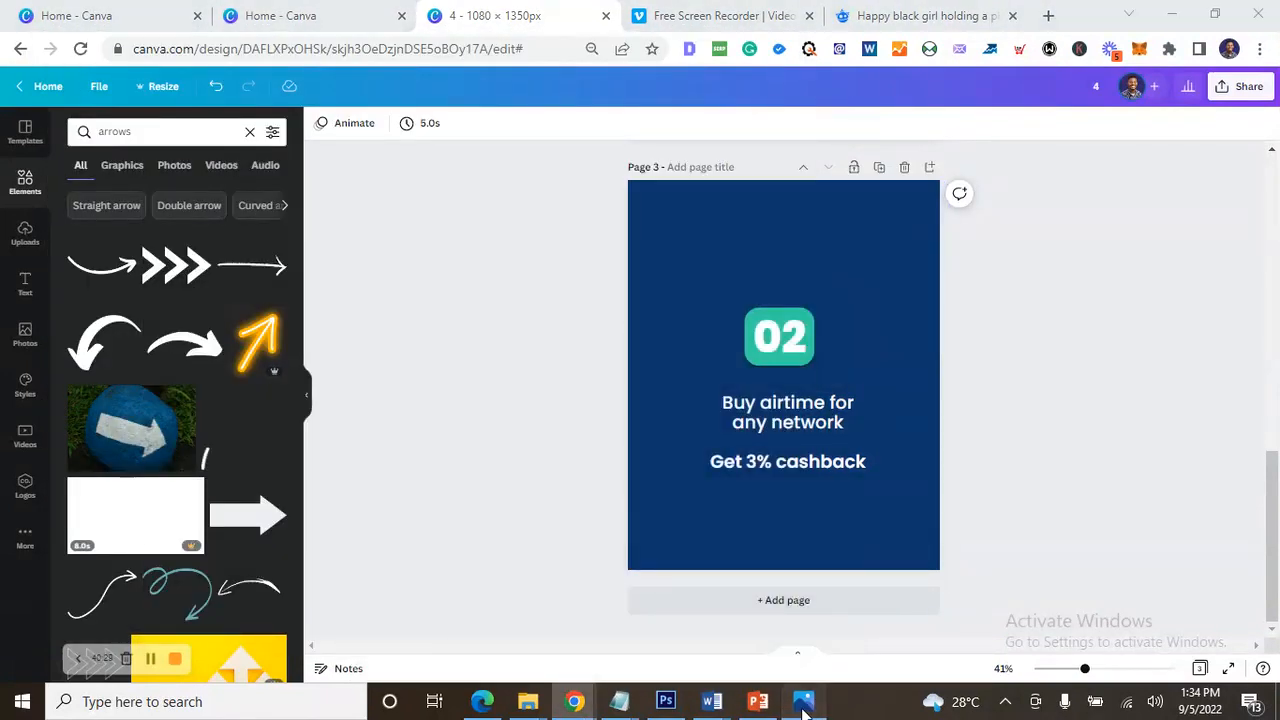
left_click(804, 705)
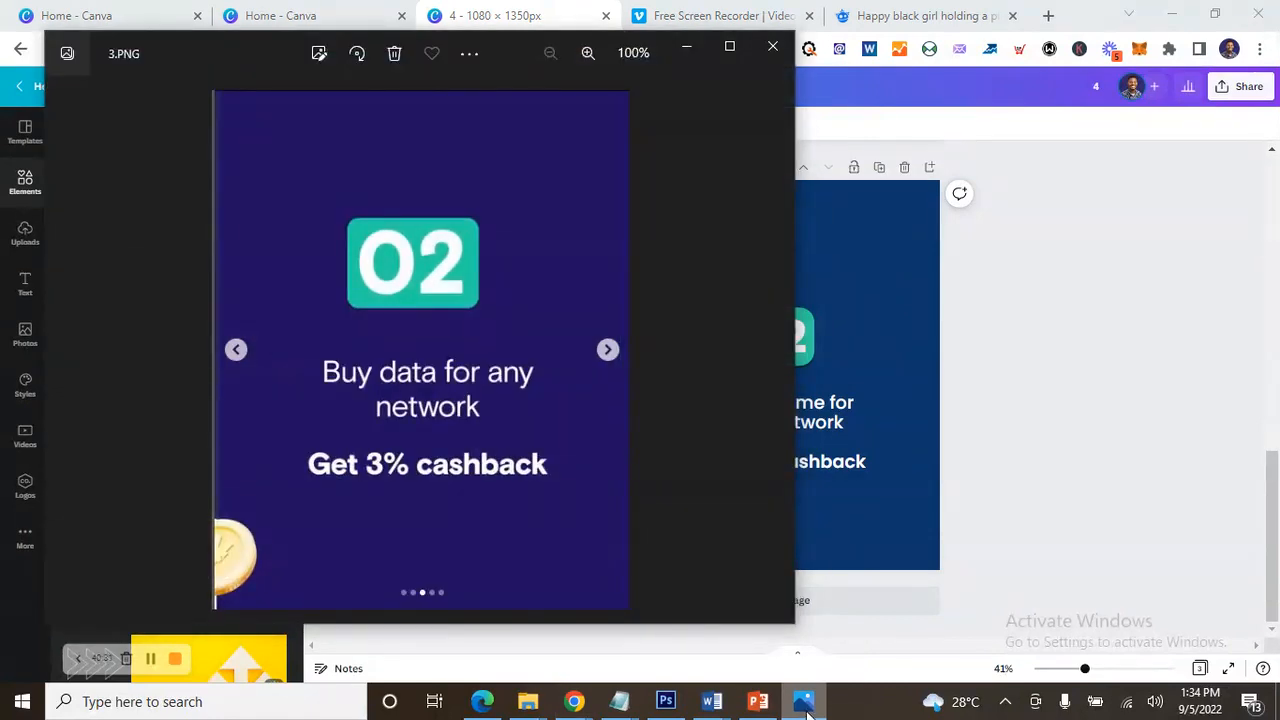
left_click(805, 704)
left_click(770, 420)
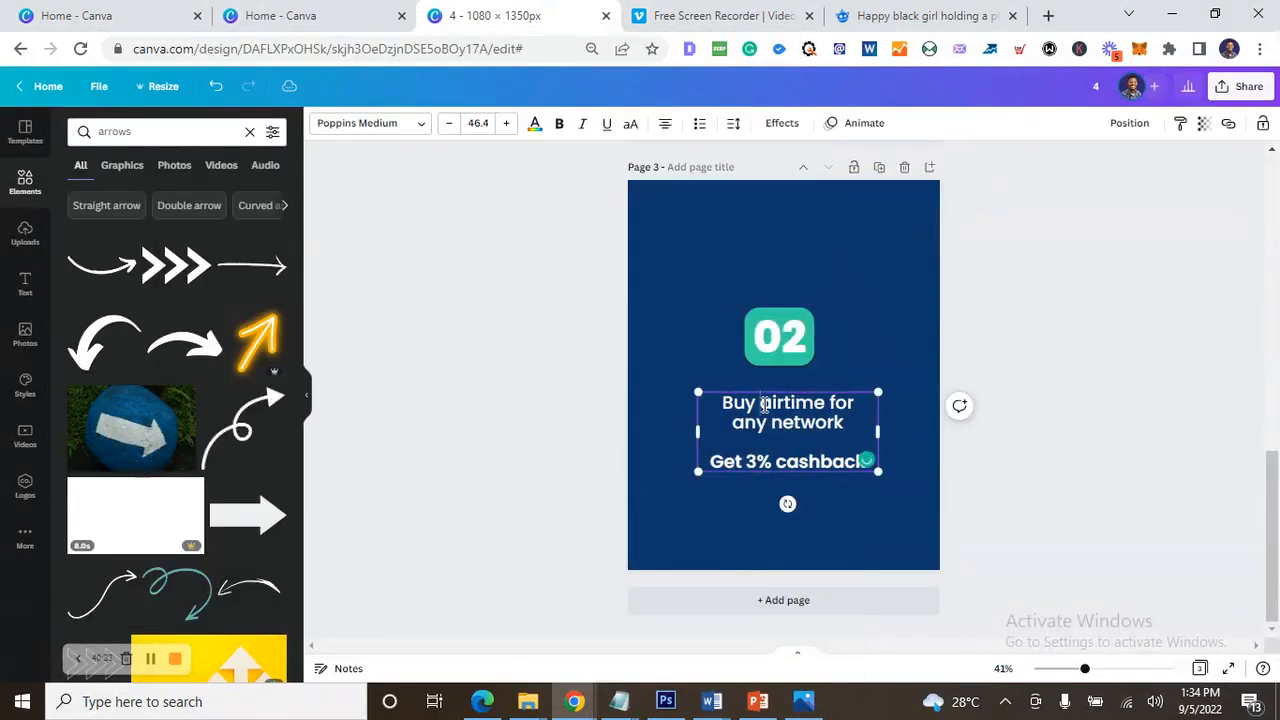
left_click_drag(826, 403, 760, 403)
type("data")
left_click(1036, 465)
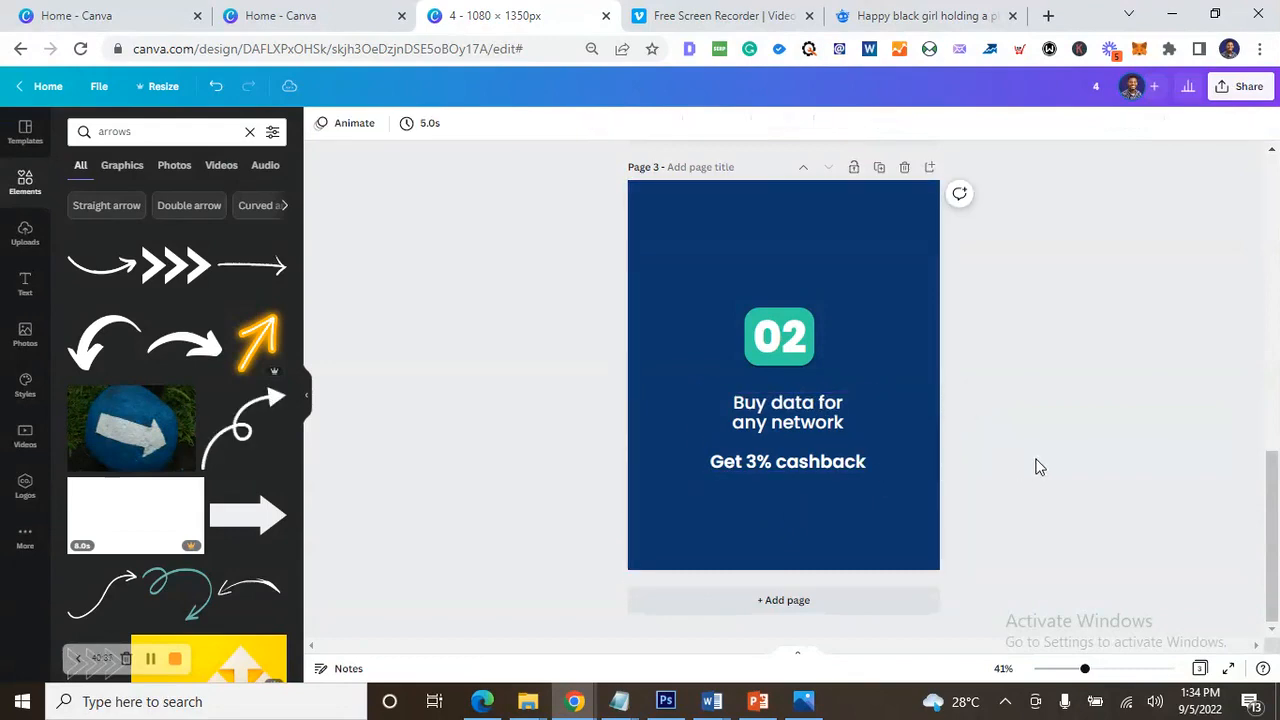
- View the reference image 4.PNG and replace the selected list in the TO DOs Notepad file with "Withdraw N5000 and above from a nearbt )pay agent"
left_click(803, 701)
left_click(763, 366)
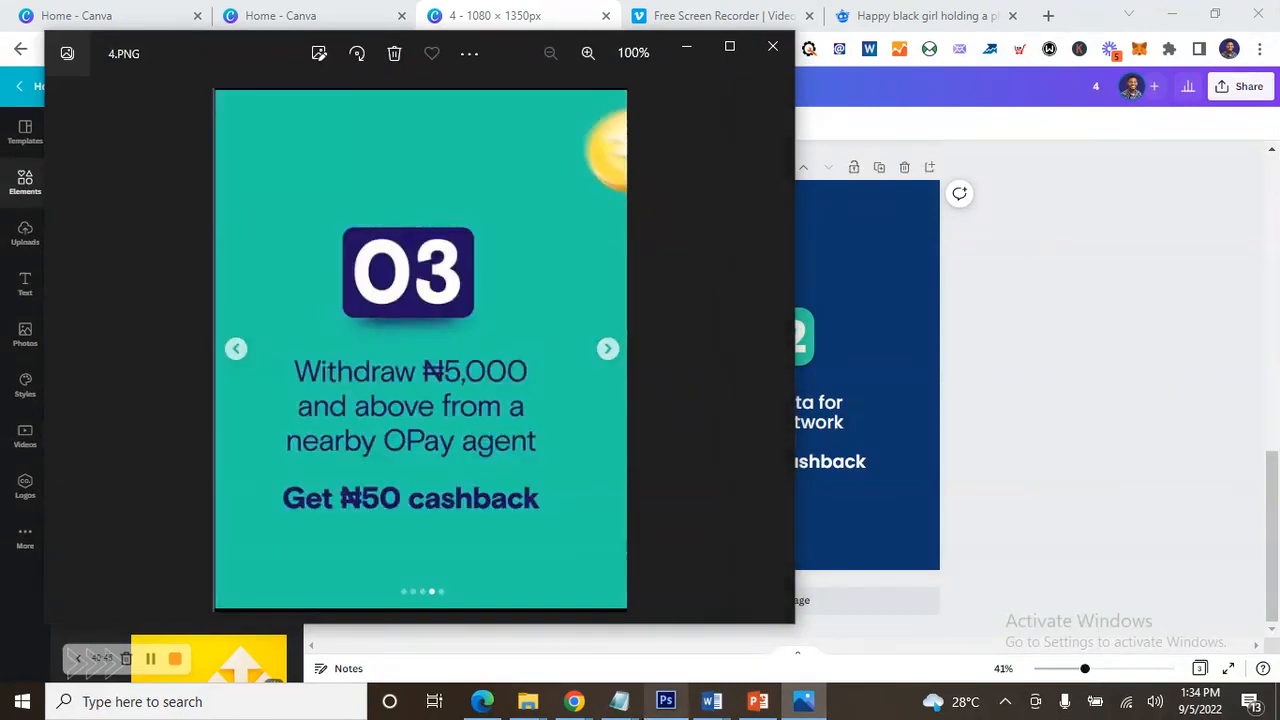
mouse_move(619, 701)
left_click(663, 622)
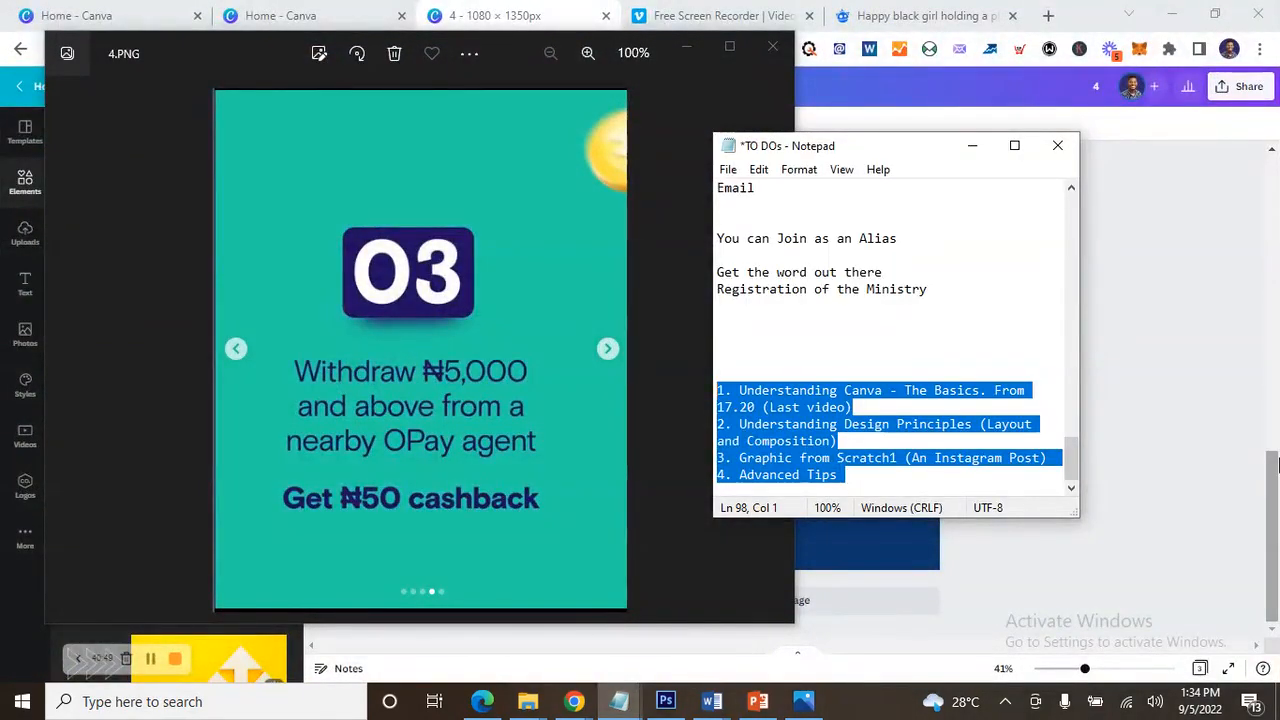
type("Withdraw N5000")
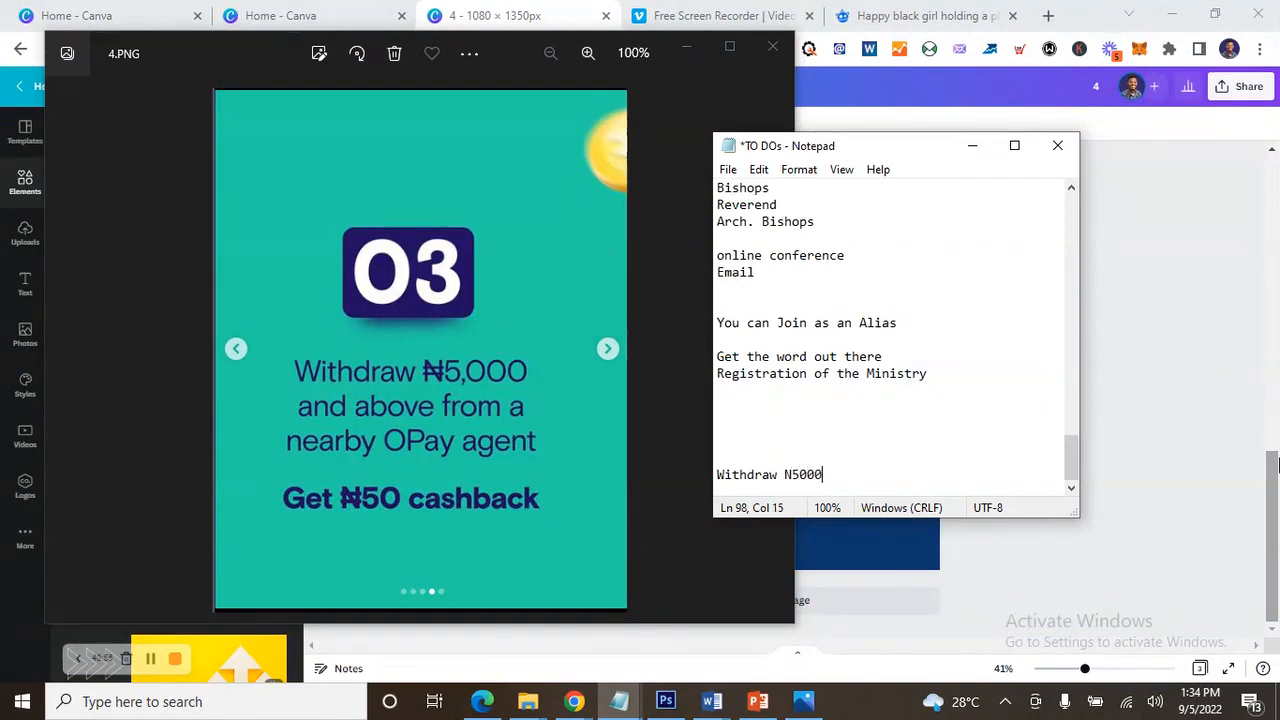
type("d above from a near")
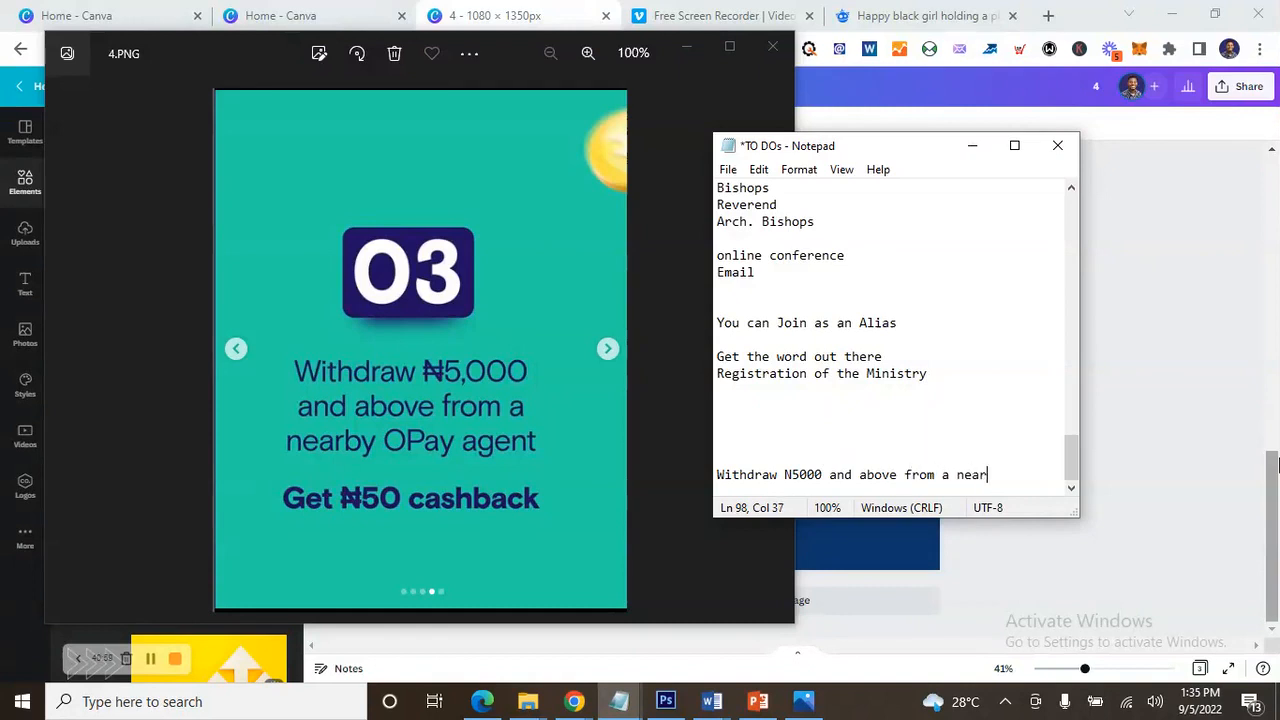
type(" )pay agent")
key("Return")
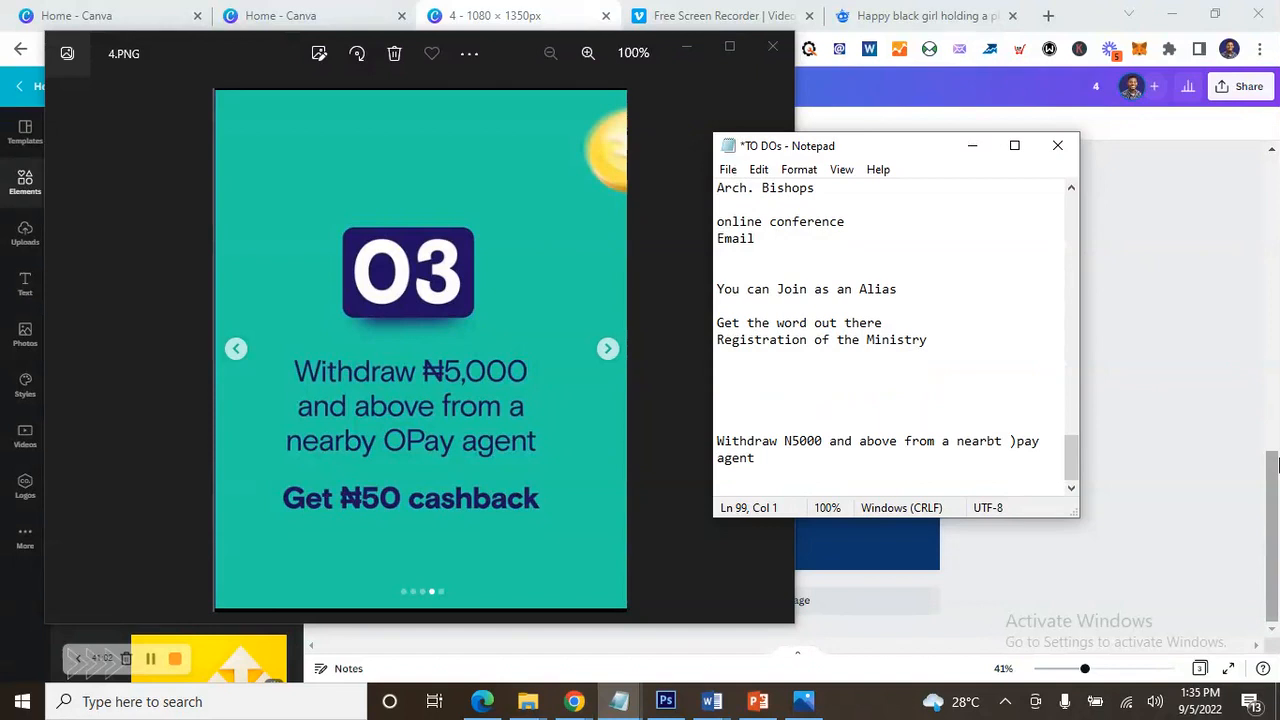
- Add "Get N50 cashback" after a blank line in Notepad and copy the whole withdrawal text
key("Return")
type("Get N50")
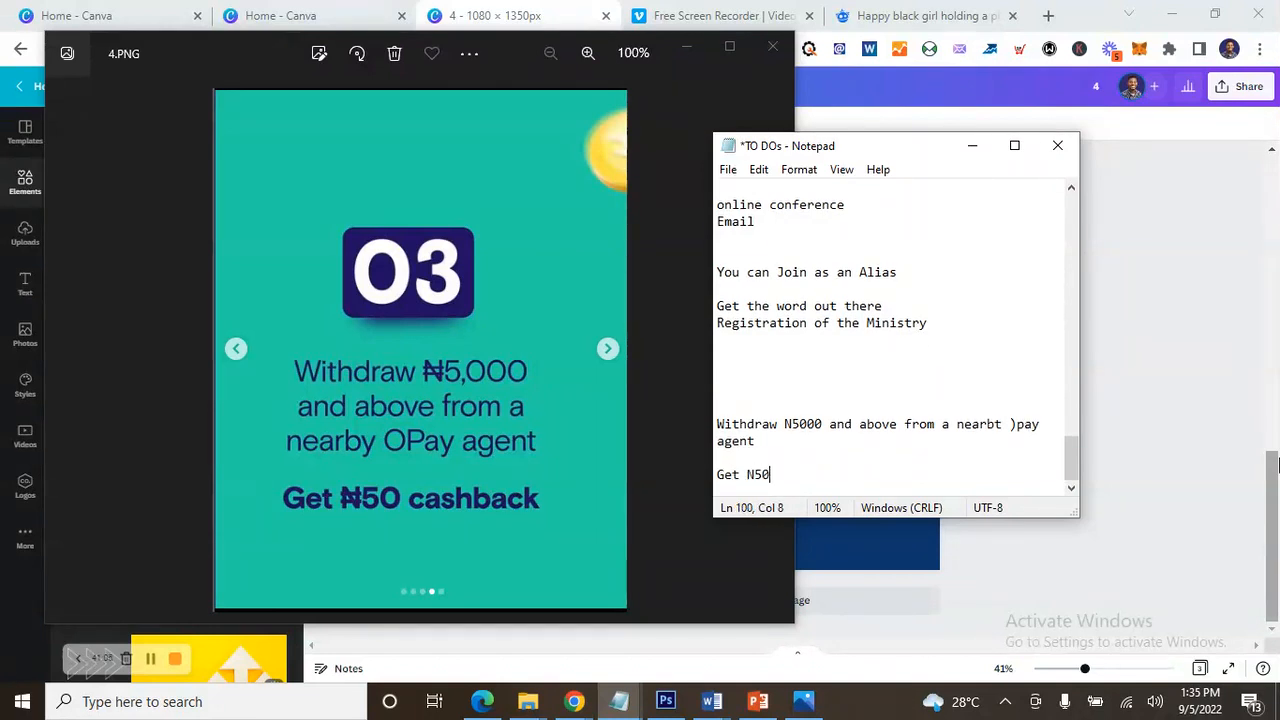
type(" cashback")
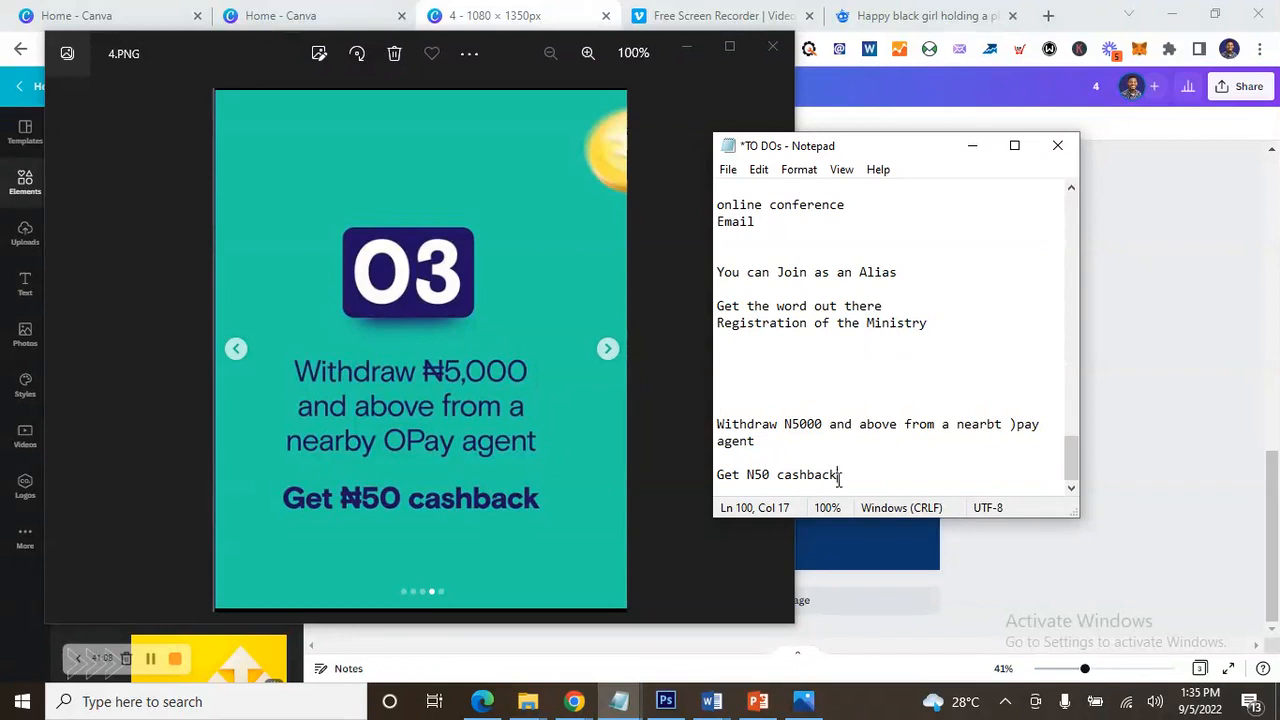
left_click_drag(840, 478, 704, 427)
key("ctrl+c")
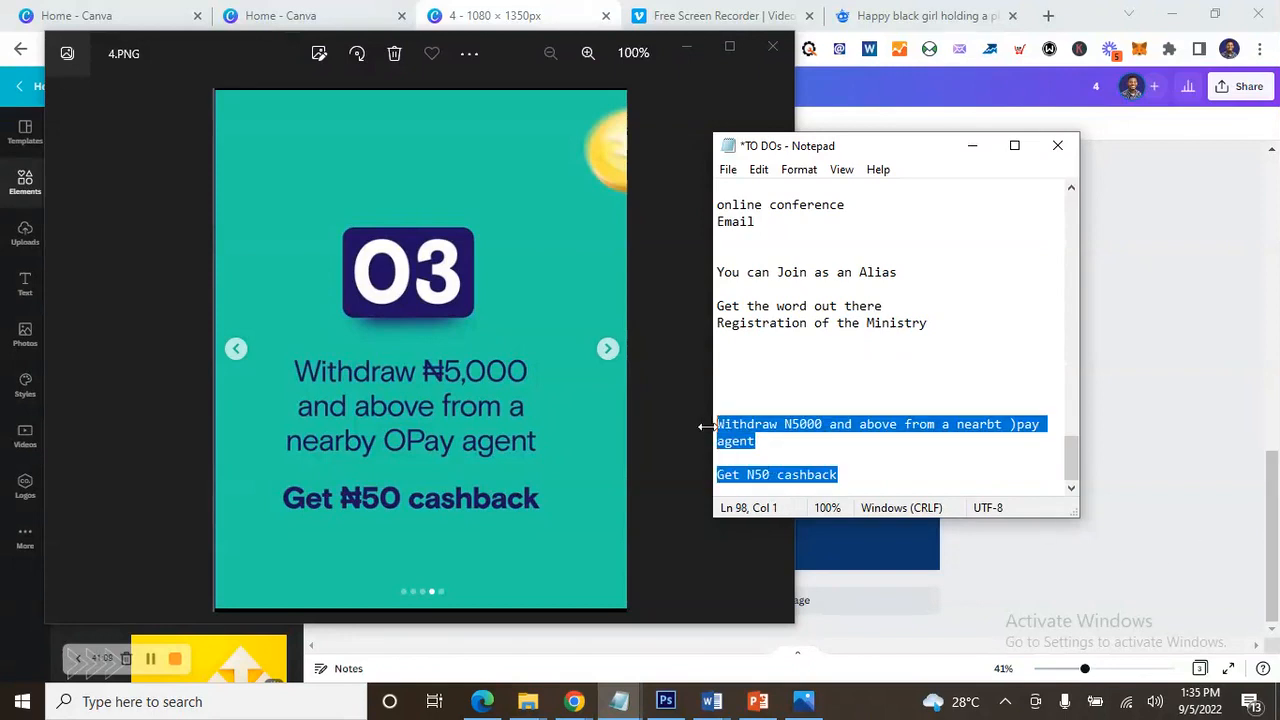
- Return to the Canva design and replace page 3's text block with the copied withdrawal text
left_click(993, 562)
left_click(859, 466)
left_click(815, 456)
key("ctrl+v")
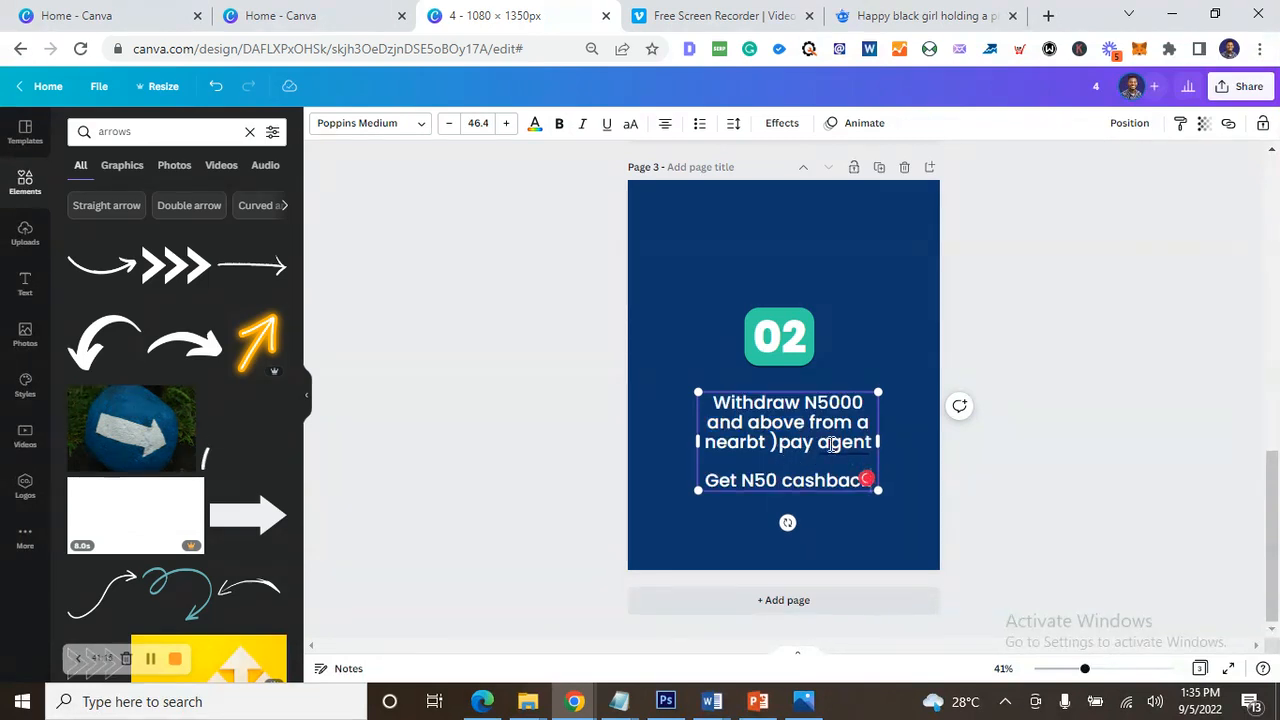
- Correct the mistyped words in page 3's withdrawal text to read "nearby pay agent"
left_click(778, 441)
key("BackSpace")
key("BackSpace")
key("BackSpace")
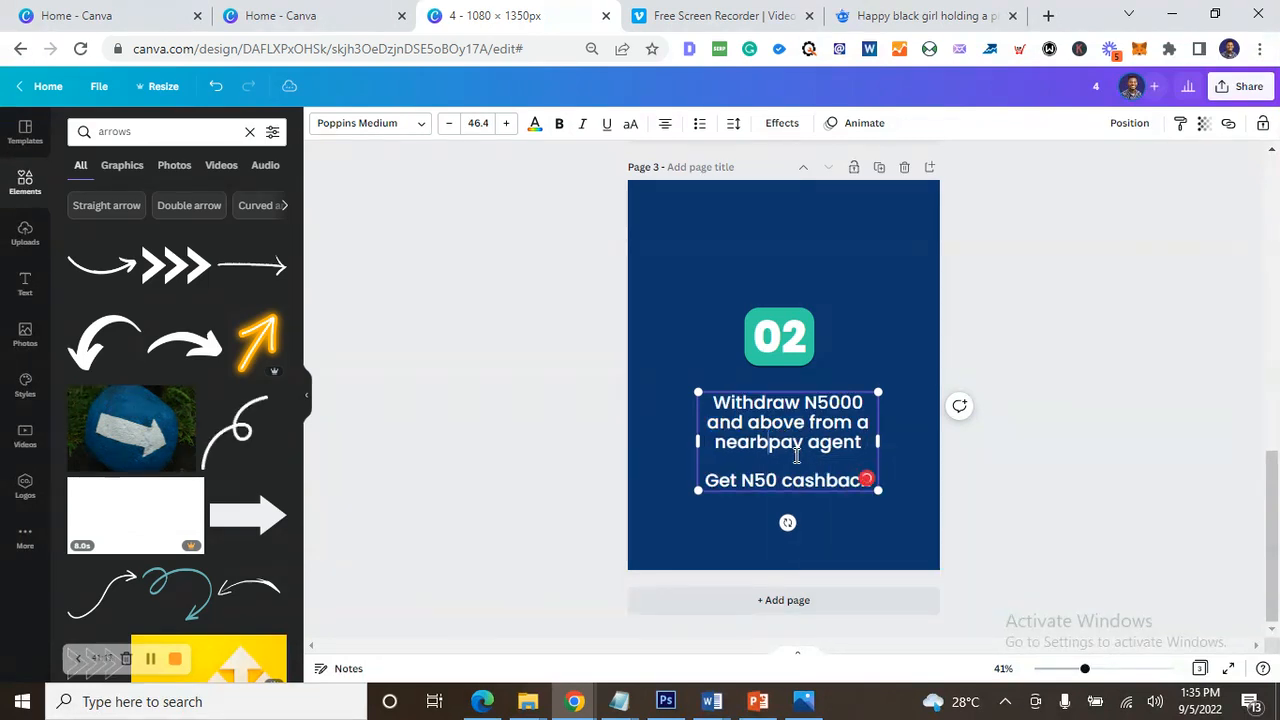
type("y")
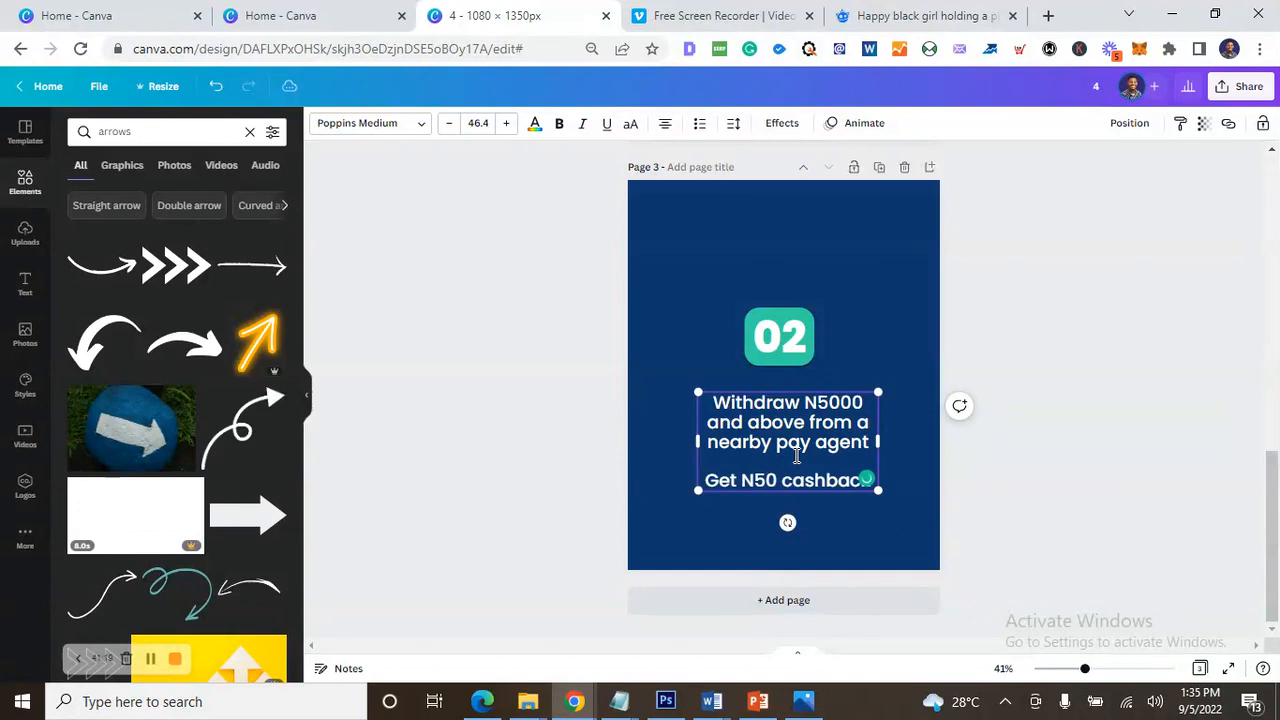
left_click(949, 506)
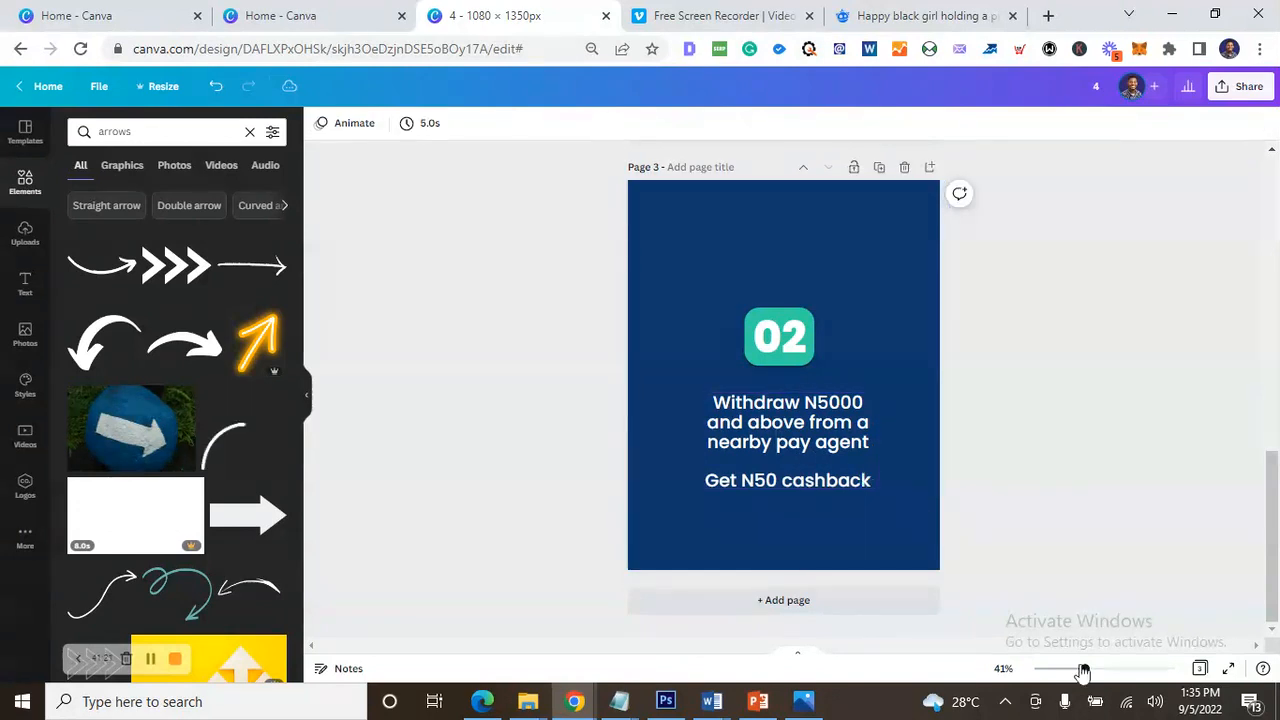
- Review the three carousel pages and compare page 3 with the reference image 4.PNG
left_click(860, 482)
left_click(1010, 490)
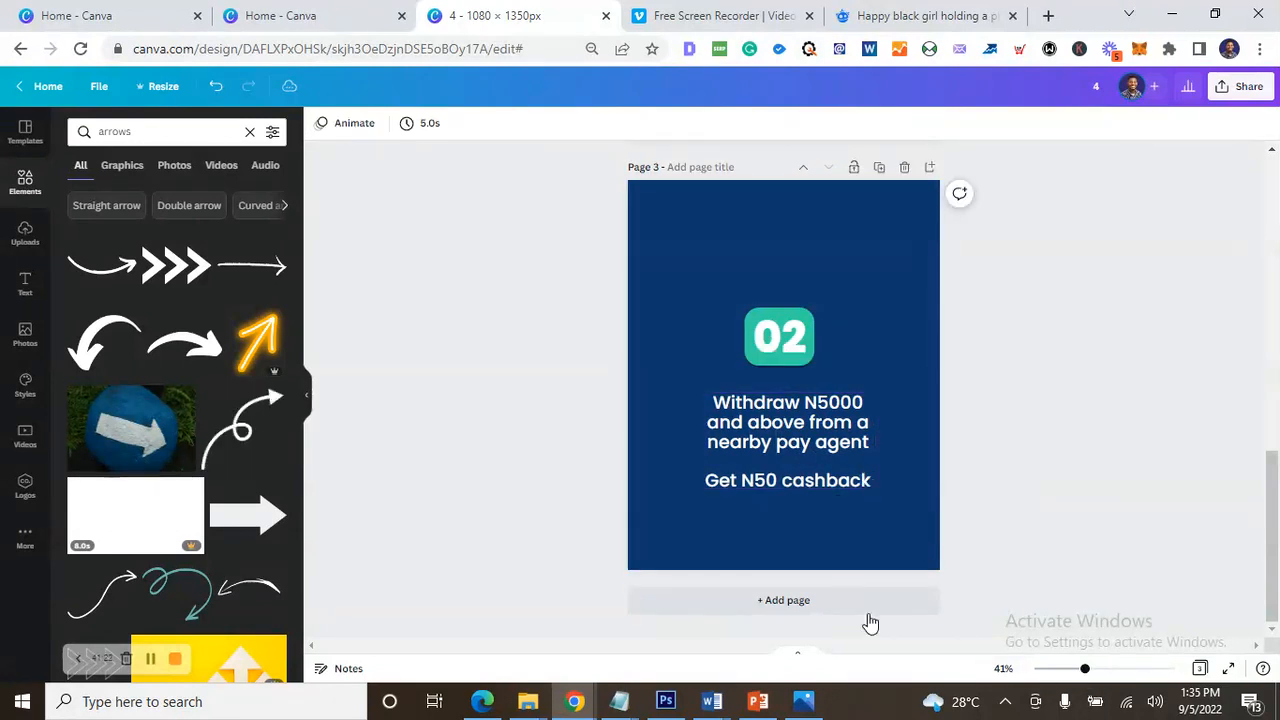
scroll(840, 430, "up", 10)
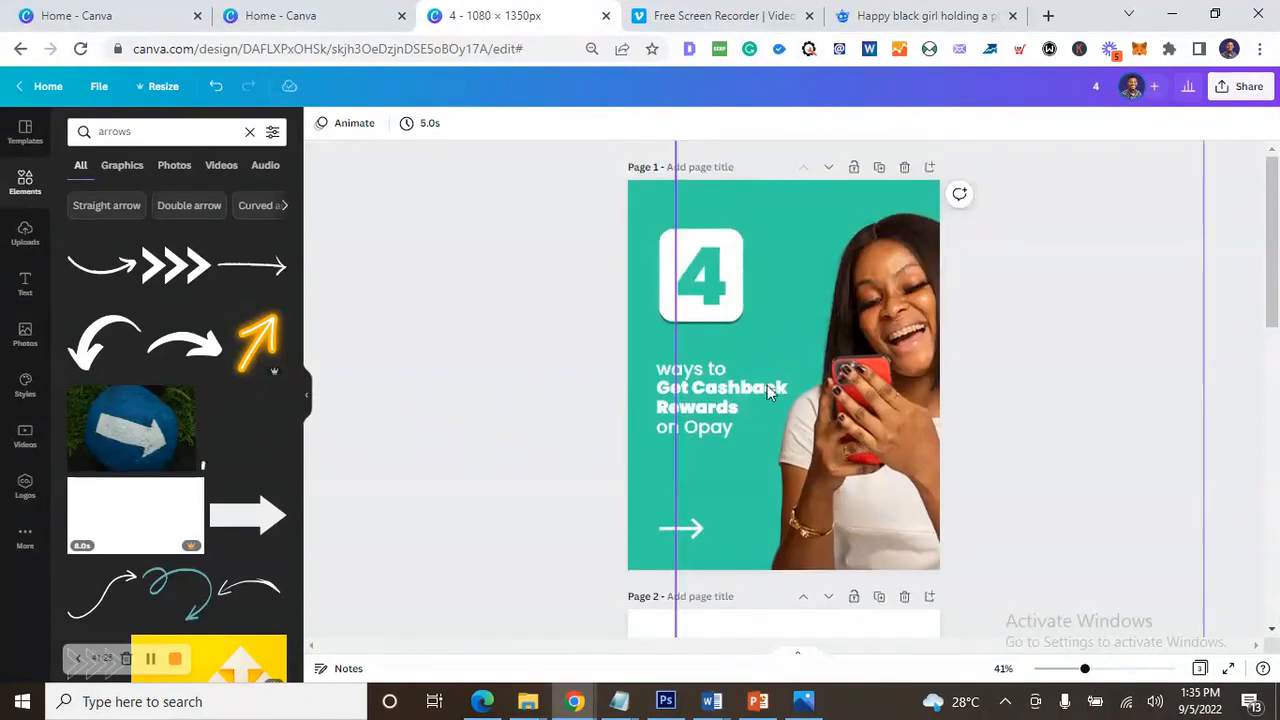
scroll(816, 405, "down", 6)
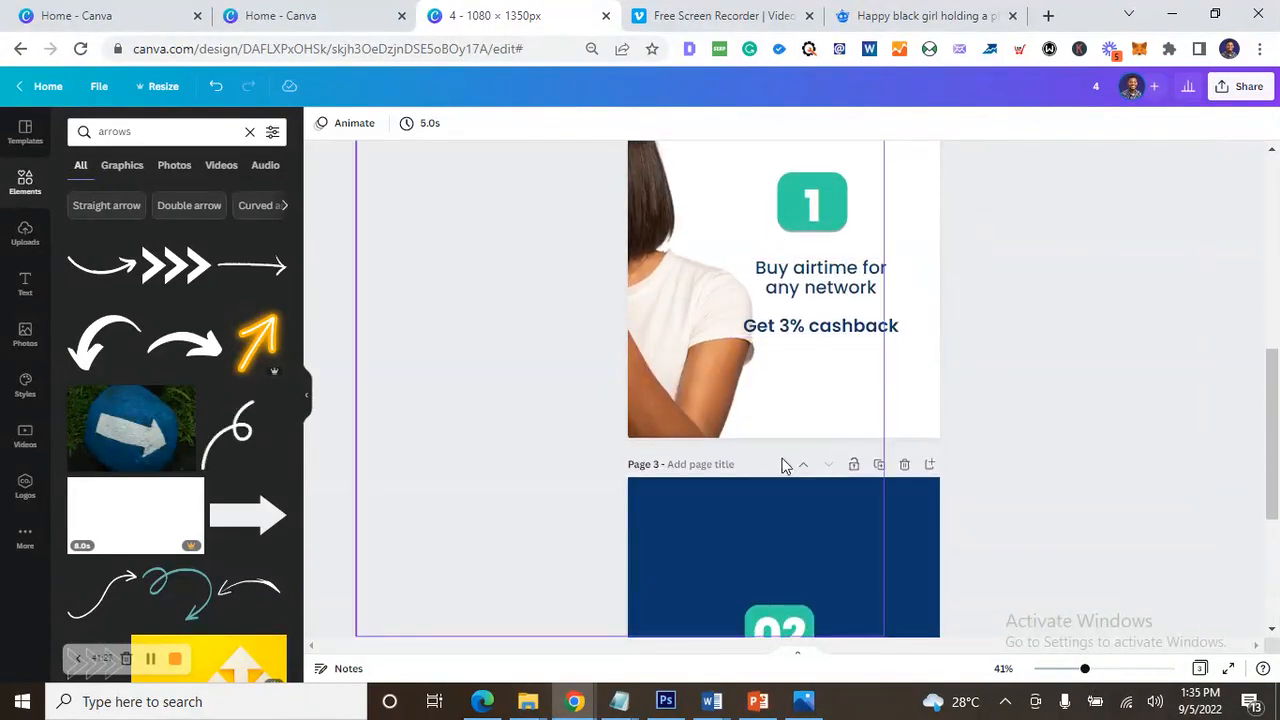
scroll(785, 466, "down", 3)
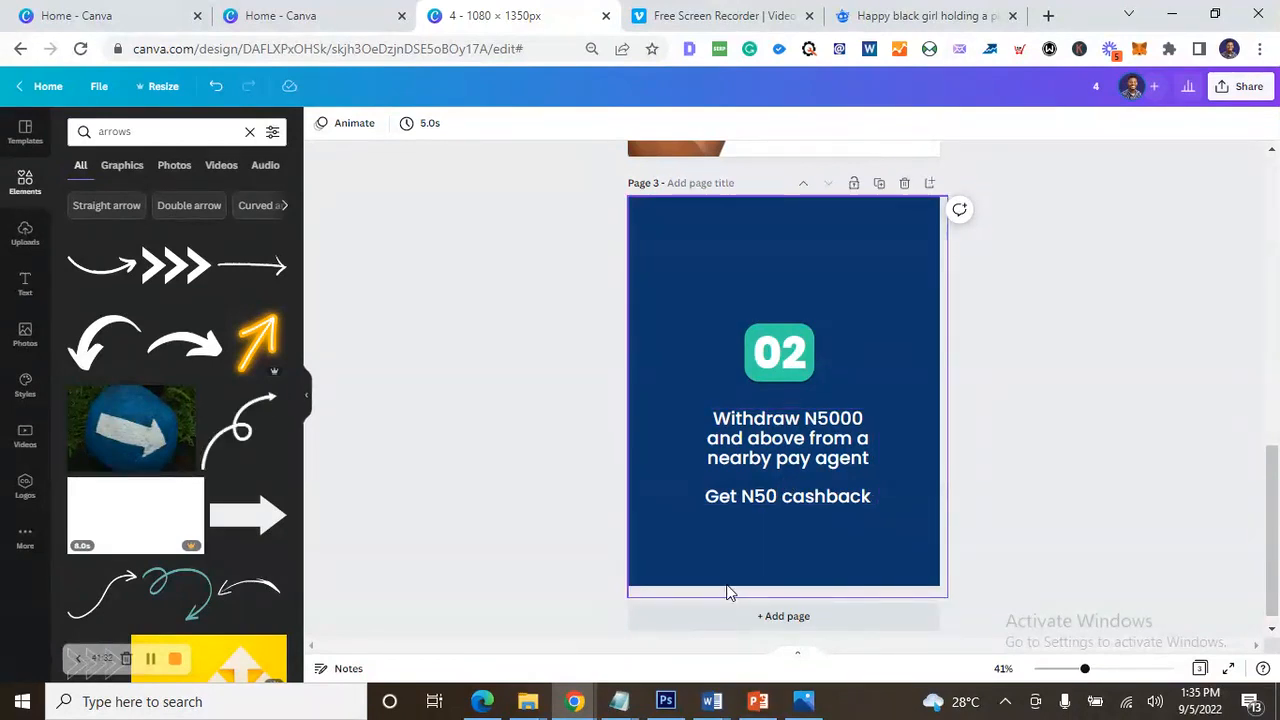
left_click(803, 703)
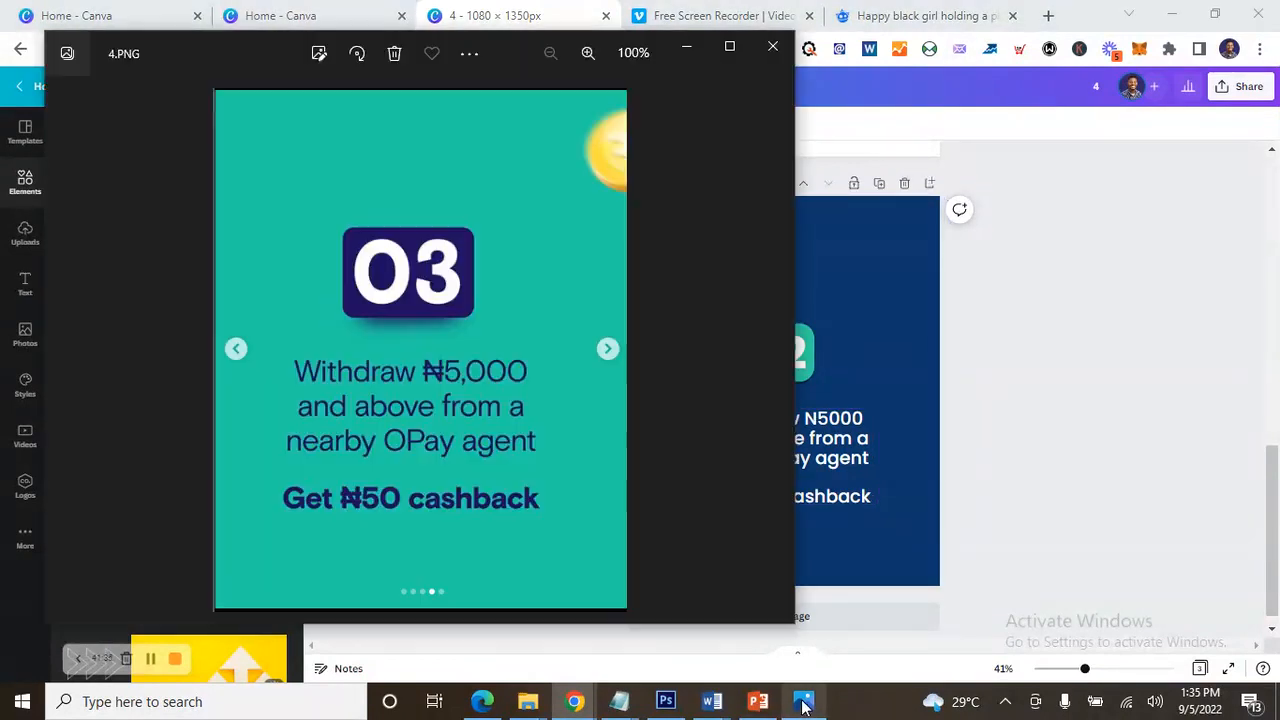
- Recolor page 3's full-page background shape with the teal green document colour, as in the reference image
left_click(803, 703)
left_click(896, 314)
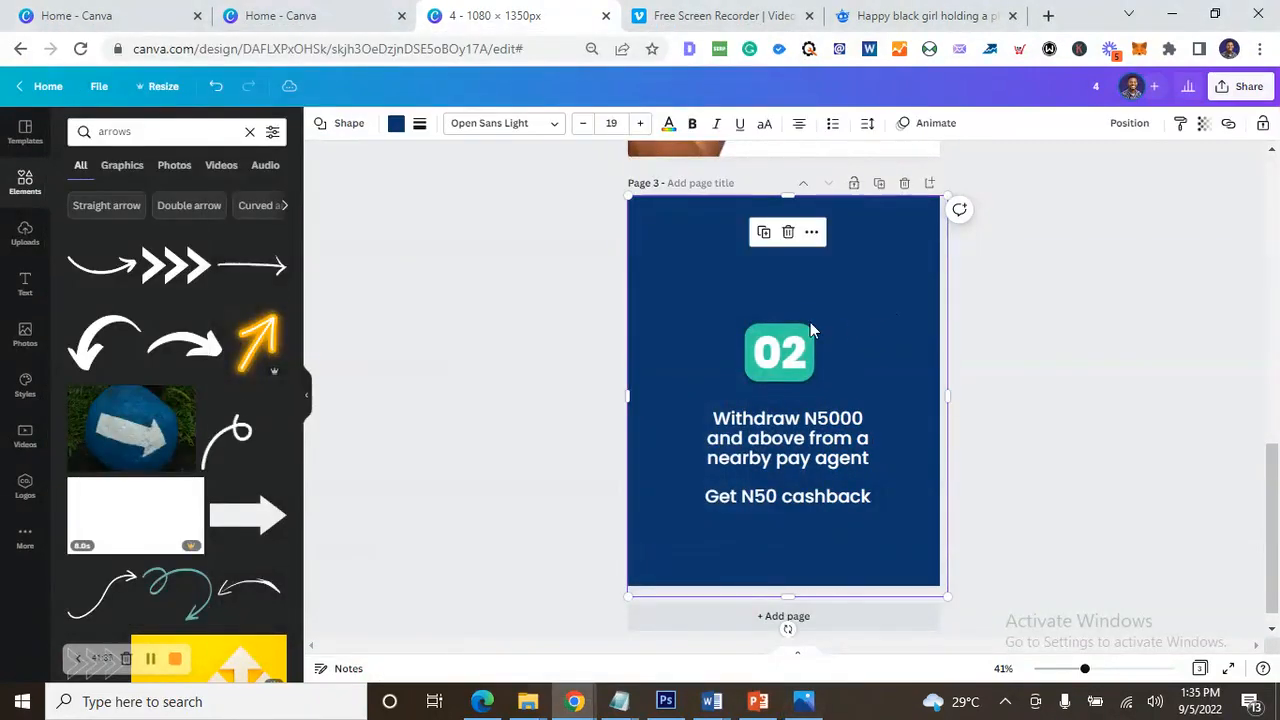
left_click(810, 330)
left_click(694, 247)
left_click(394, 126)
left_click(231, 197)
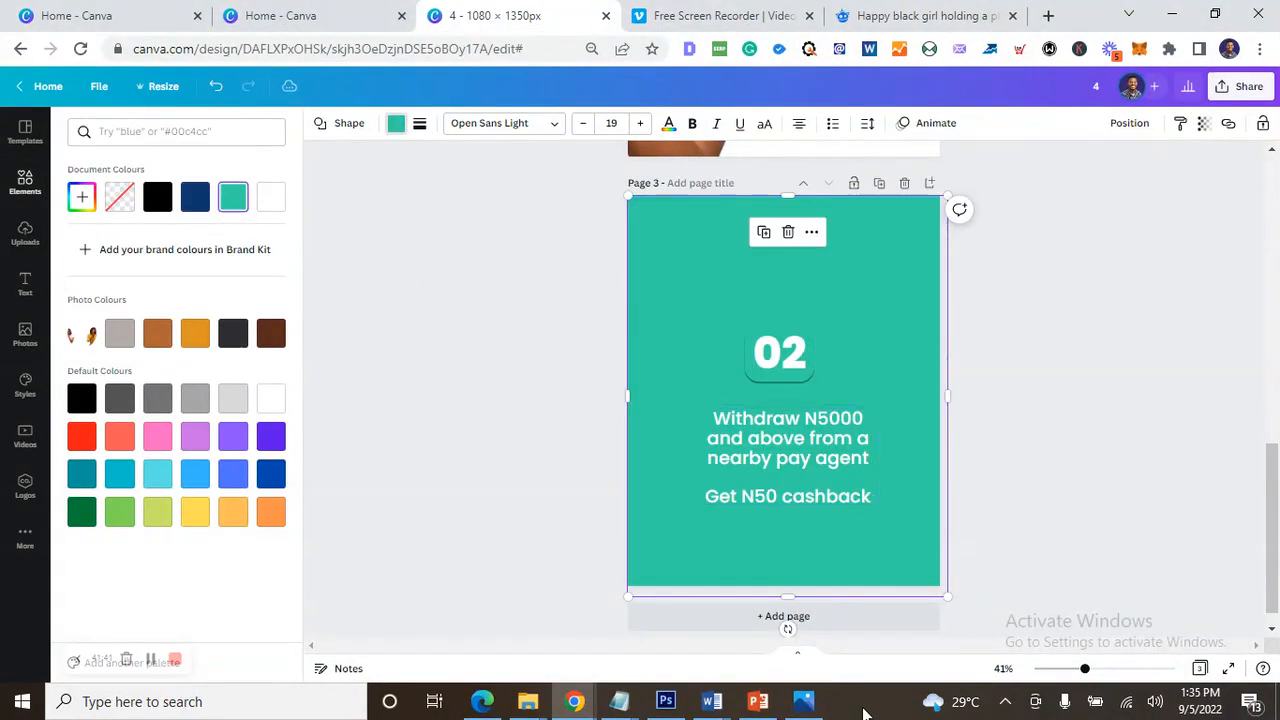
- Recolor the rounded badge behind the number 02 on page 3 with the dark blue document colour
left_click(808, 704)
left_click(808, 704)
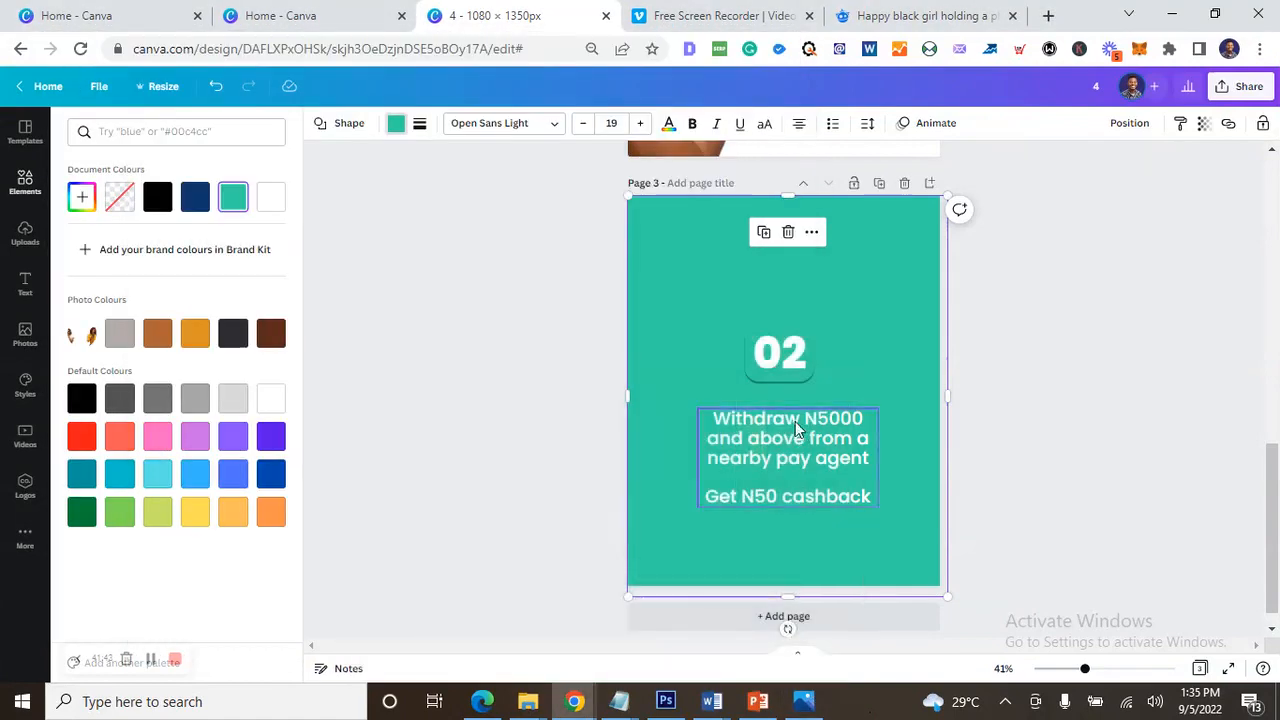
left_click(751, 378)
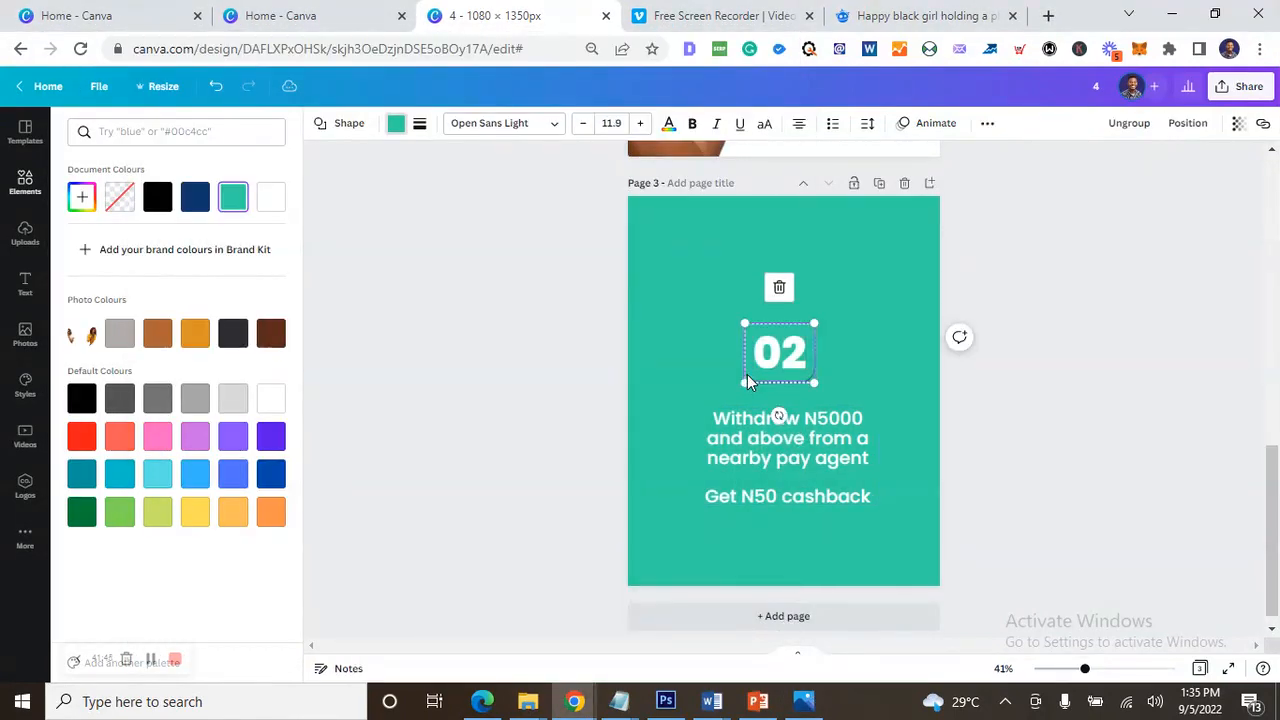
right_click(751, 380)
left_click(809, 522)
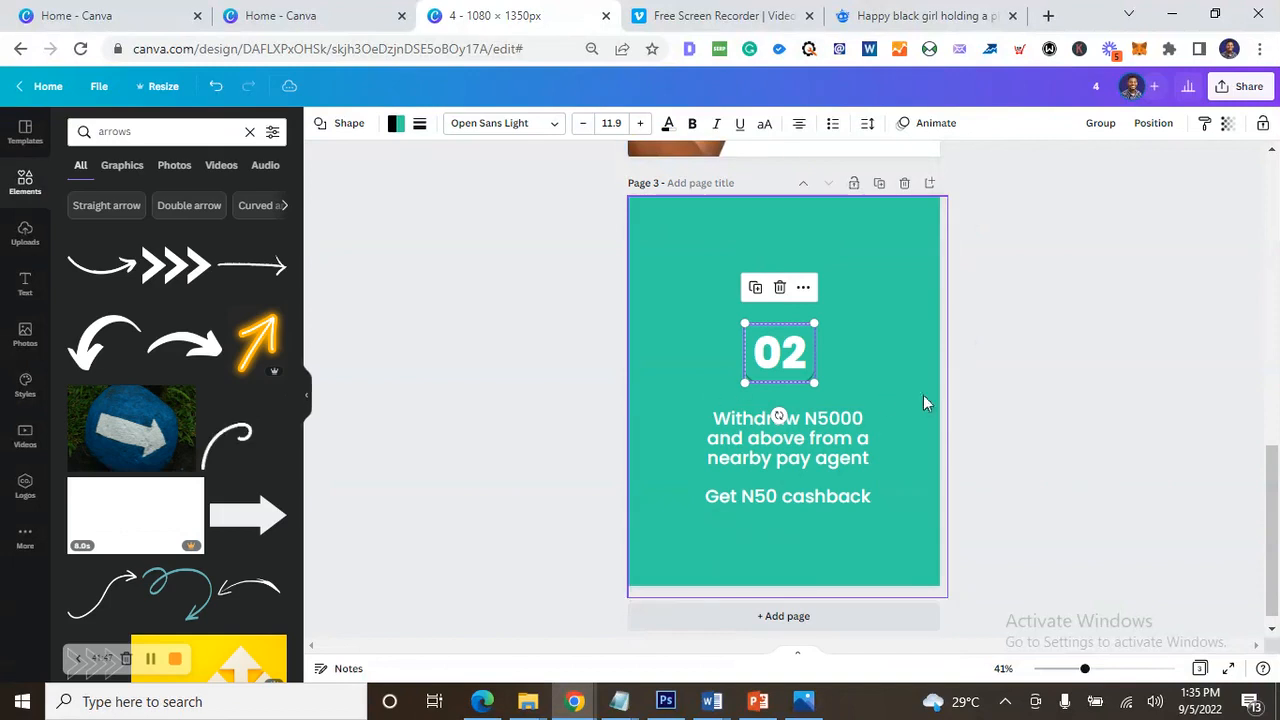
left_click(714, 376)
left_click(749, 373)
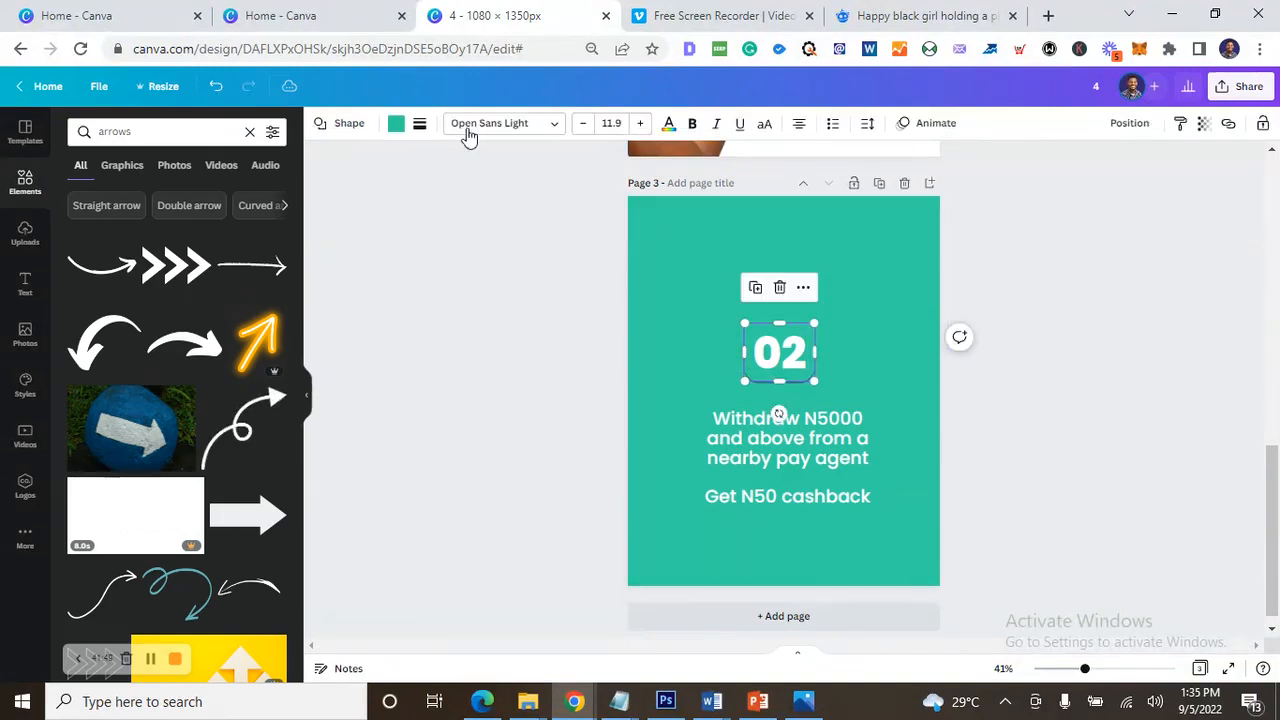
left_click(395, 127)
left_click(195, 197)
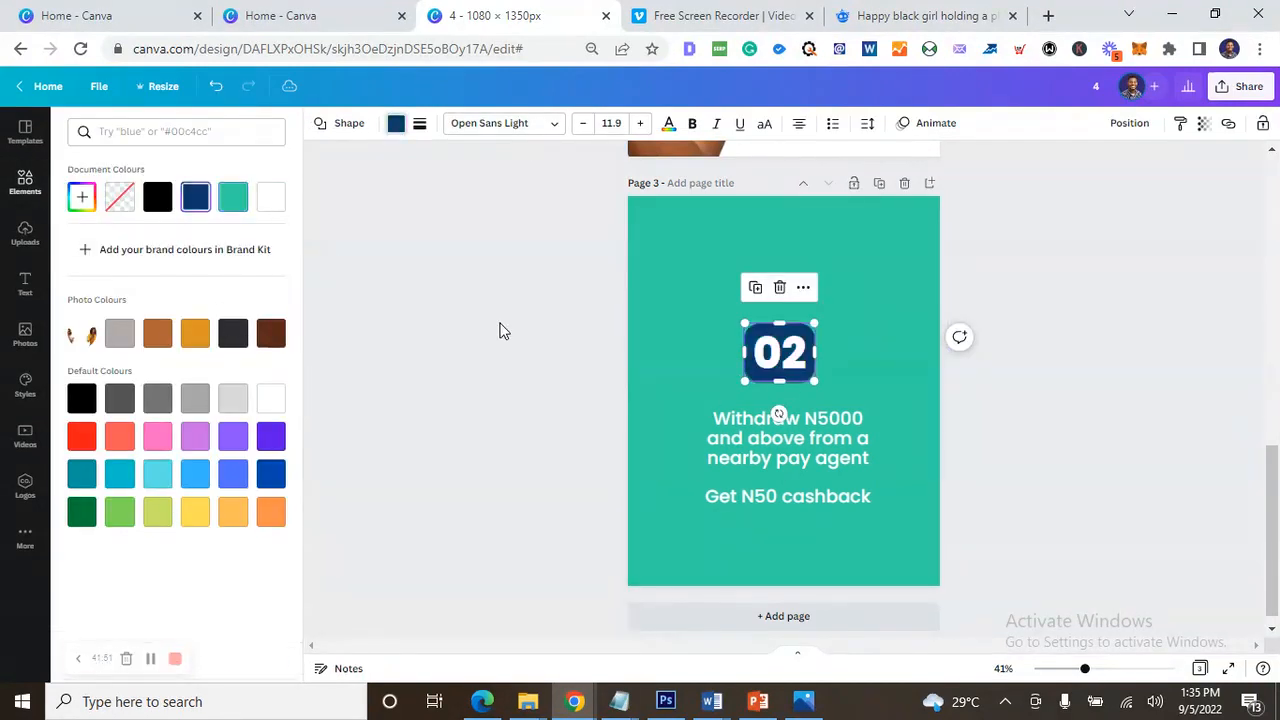
- Change all of page 3's withdrawal and cashback text to dark blue to match the reference image
left_click(803, 703)
left_click(803, 703)
left_click(780, 497)
left_click(778, 497)
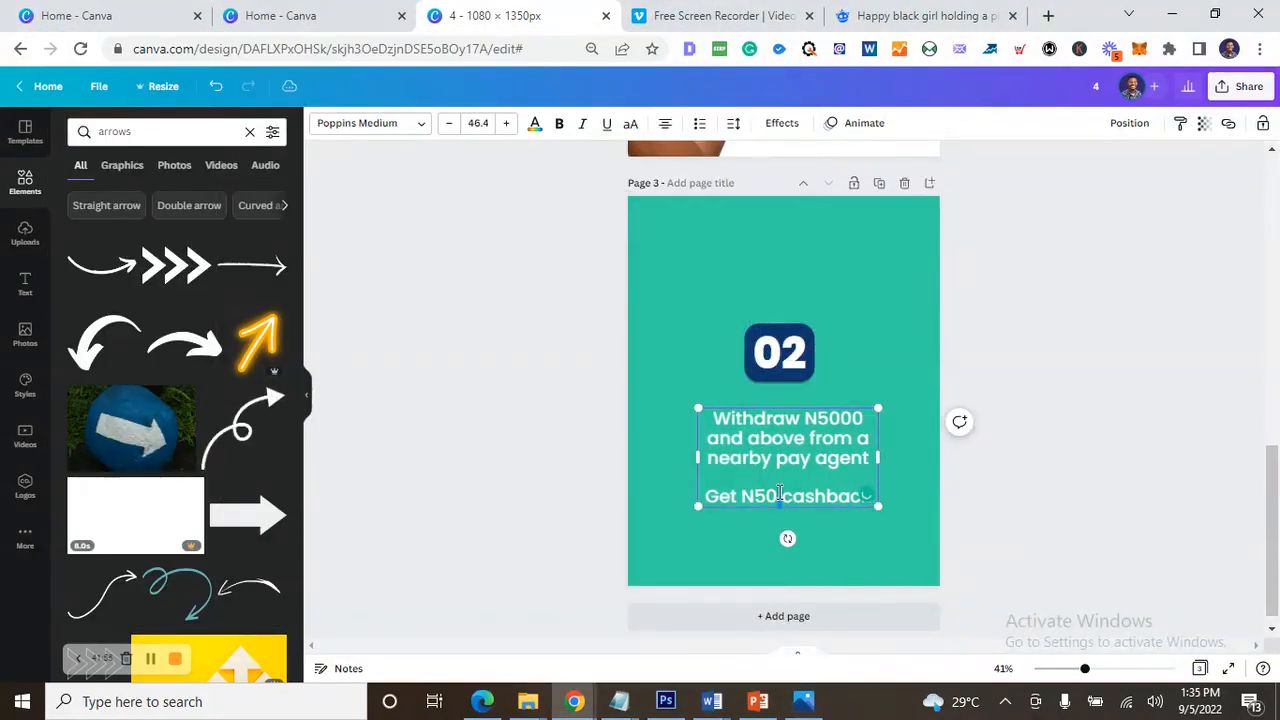
key("ctrl+a")
left_click(536, 124)
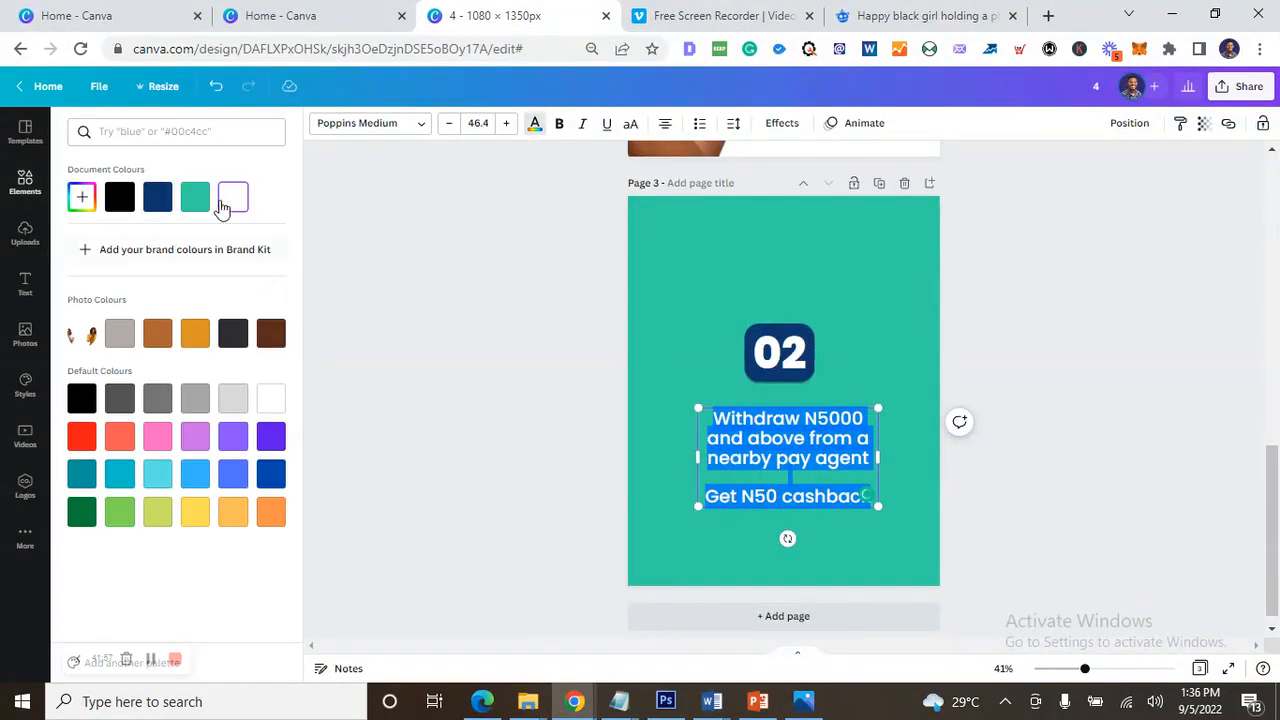
left_click(234, 196)
left_click(1068, 405)
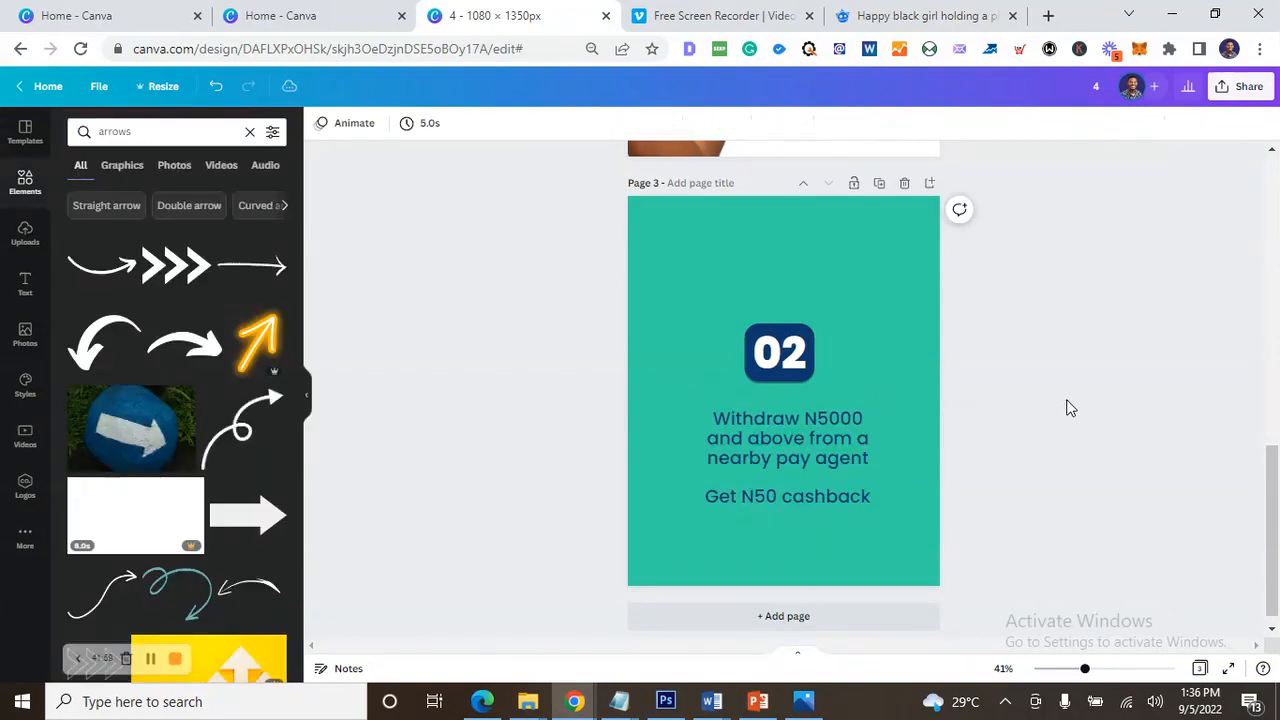
- Make only the "Get N50 cashback" line on page 3 bold
left_click(758, 492)
left_click(756, 490)
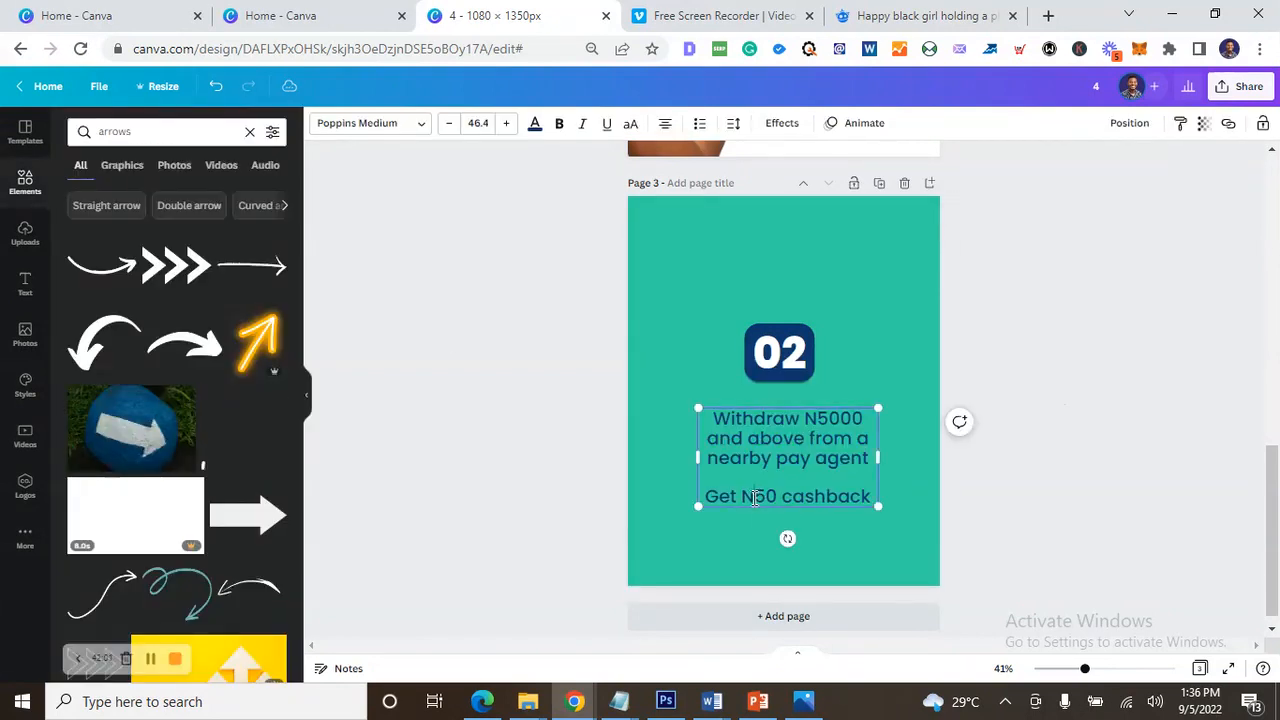
left_click_drag(705, 497, 772, 440)
left_click_drag(888, 494, 813, 502)
left_click(813, 501)
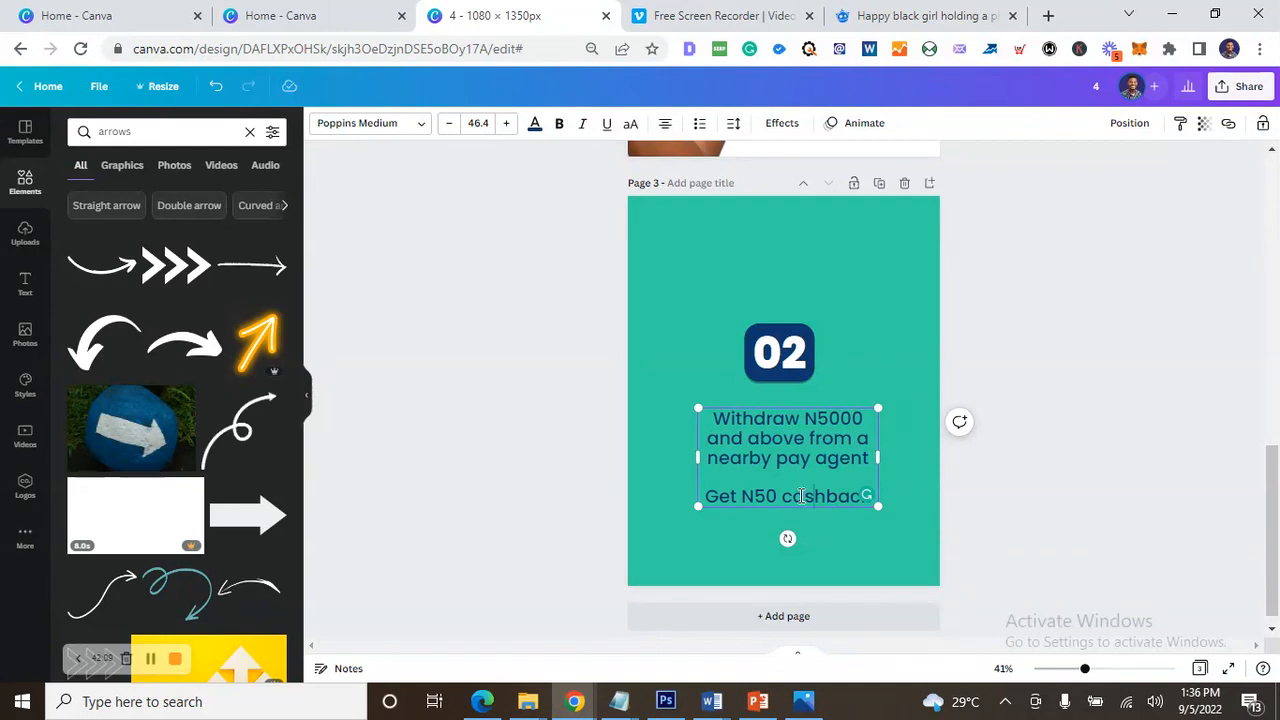
left_click_drag(711, 496, 870, 500)
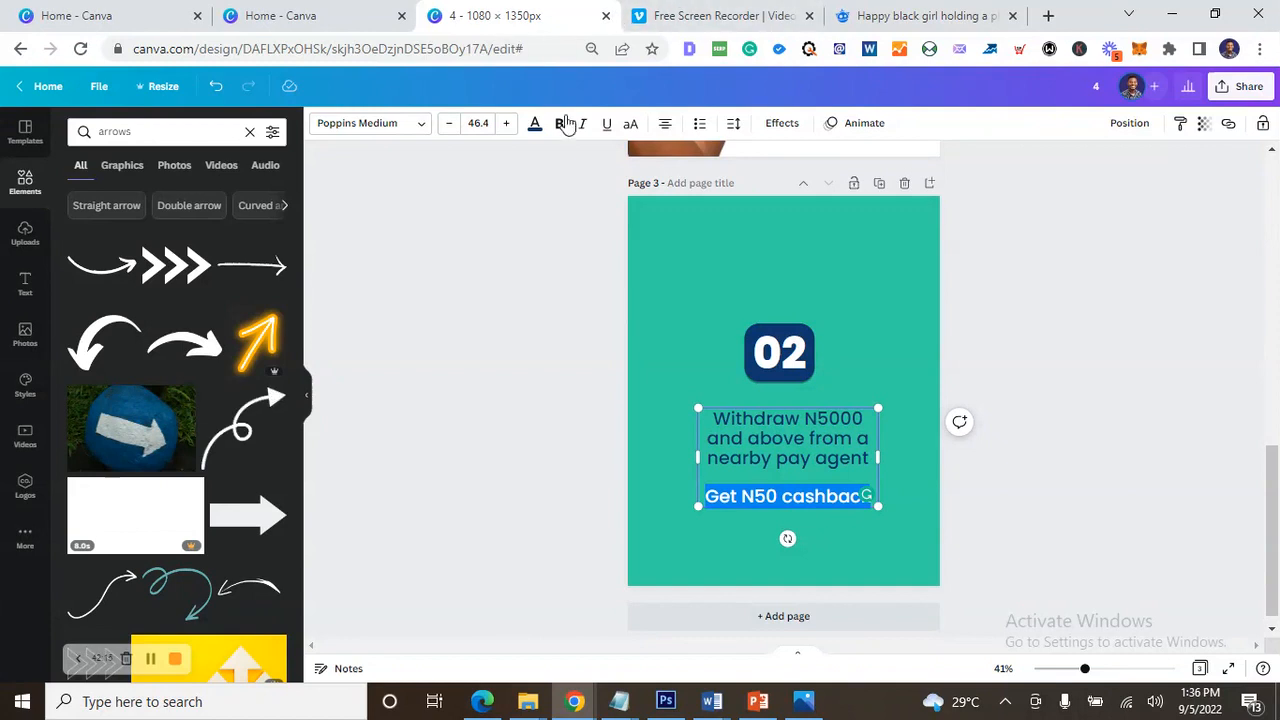
left_click(1080, 306)
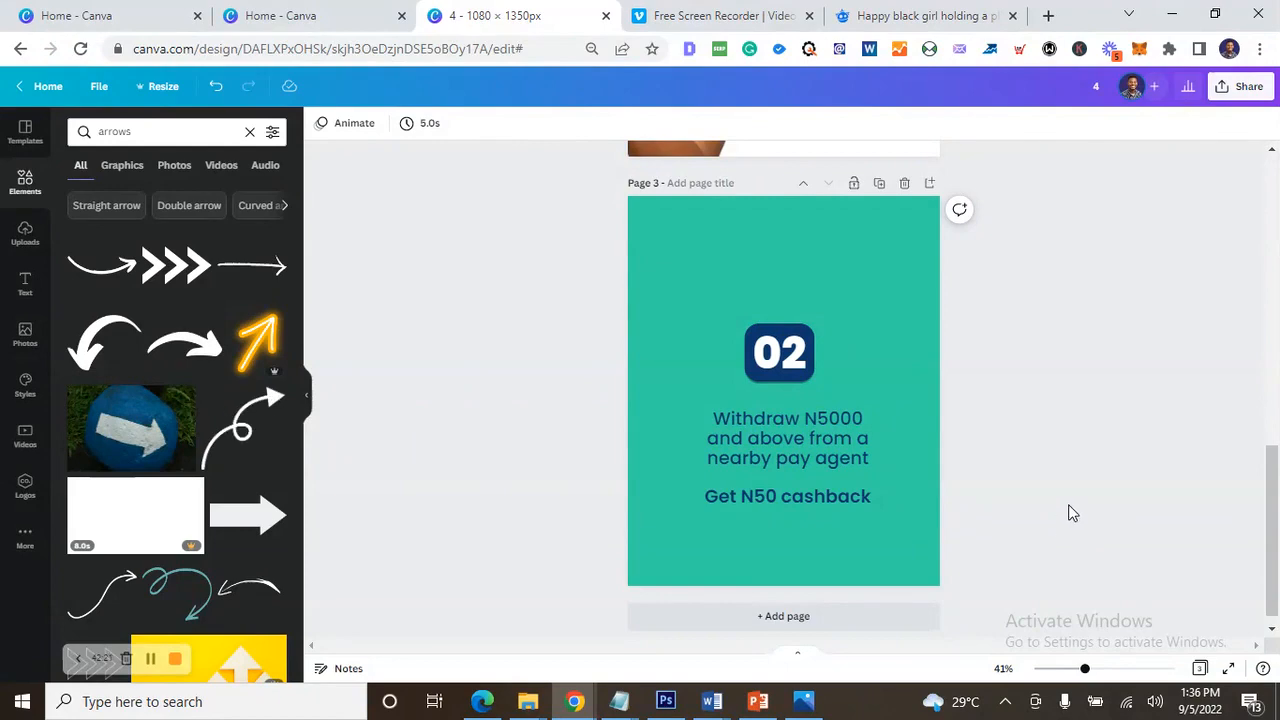
- Display the reference image 5.PNG and bring up the TO DOs notes in Notepad beside it
left_click(800, 703)
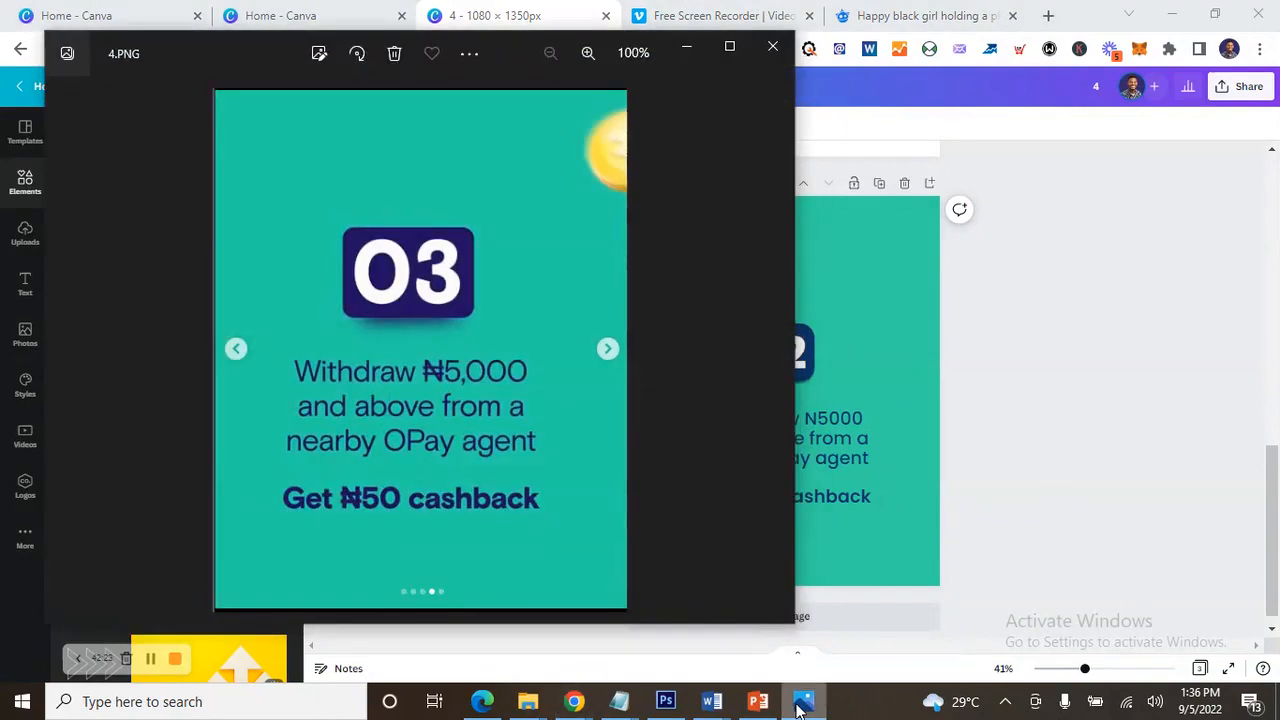
left_click(770, 350)
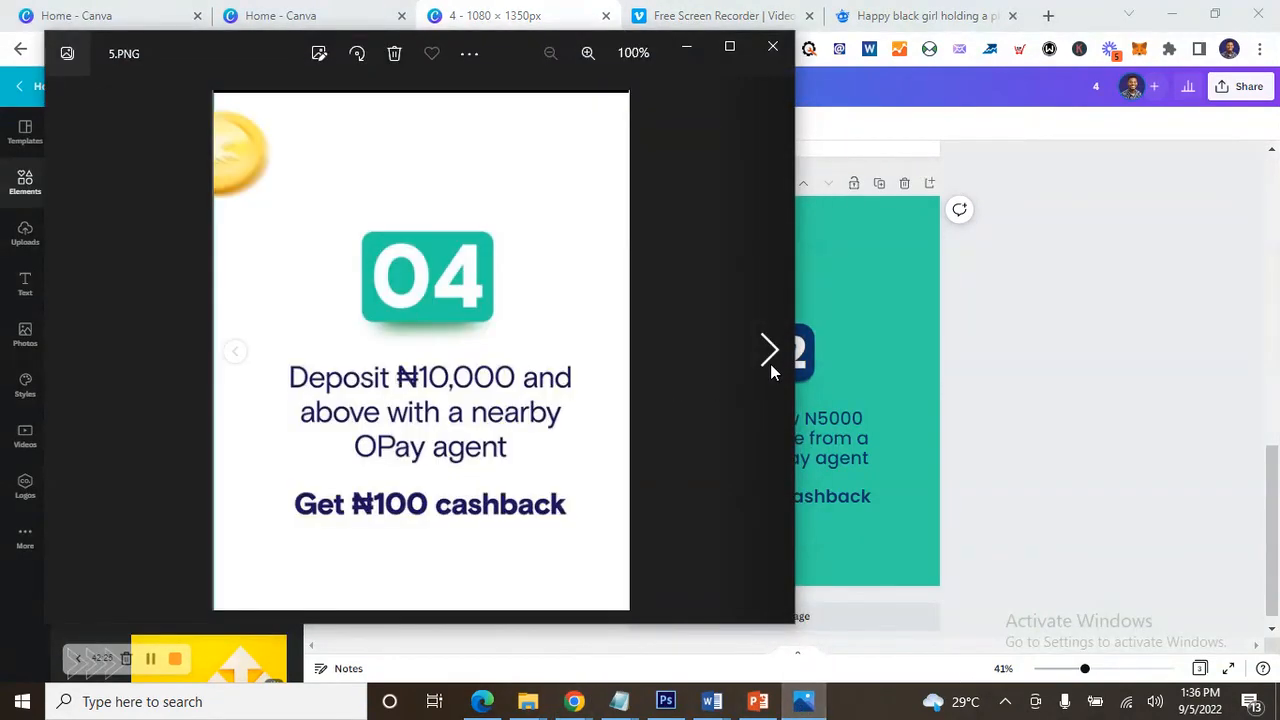
left_click(768, 352)
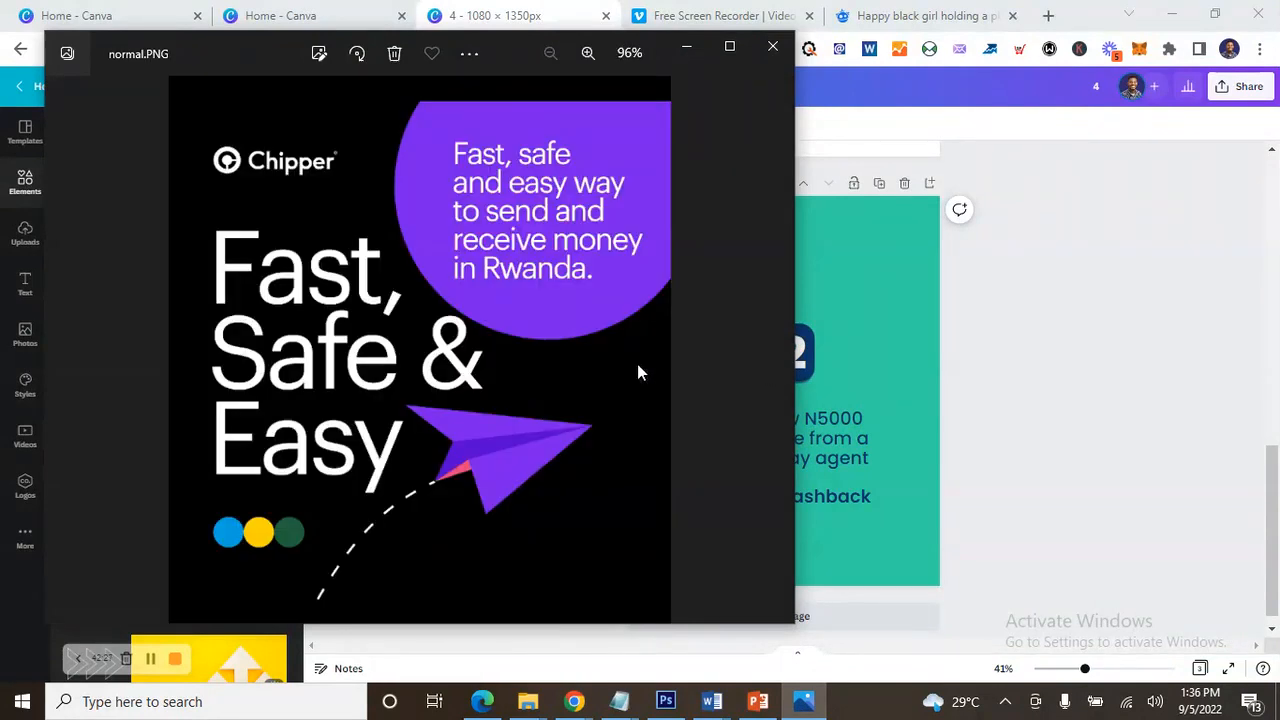
left_click(62, 352)
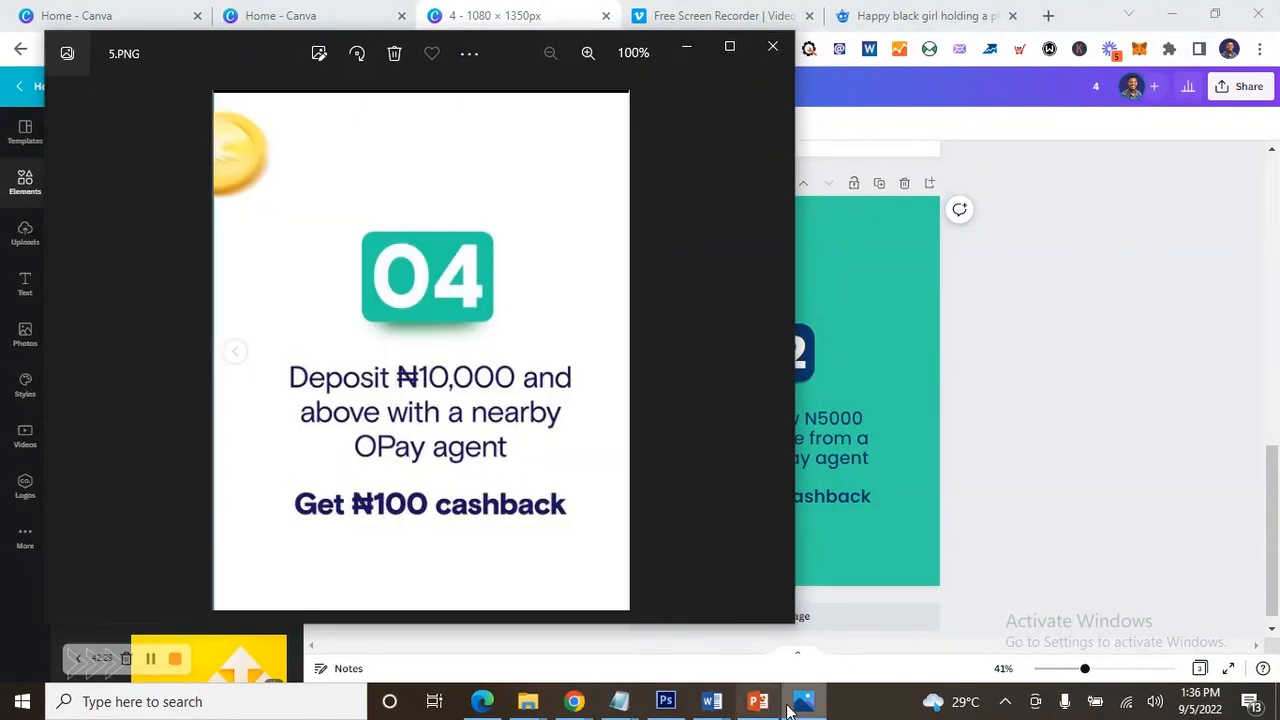
mouse_move(620, 702)
left_click(720, 620)
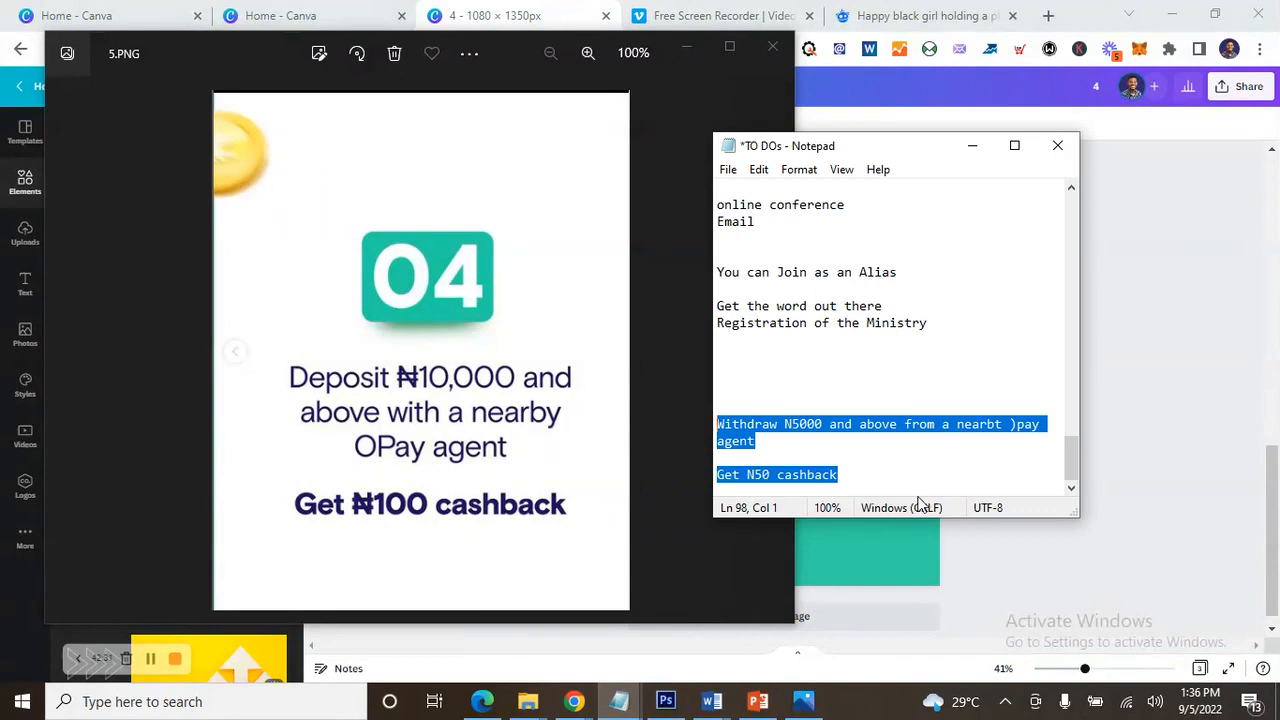
- Replace the withdrawal text in Notepad with "Deposit N10,000 and above with a nearby OPay agent", a blank line and "GEt N100 cashback"
type("Deposit N10,0")
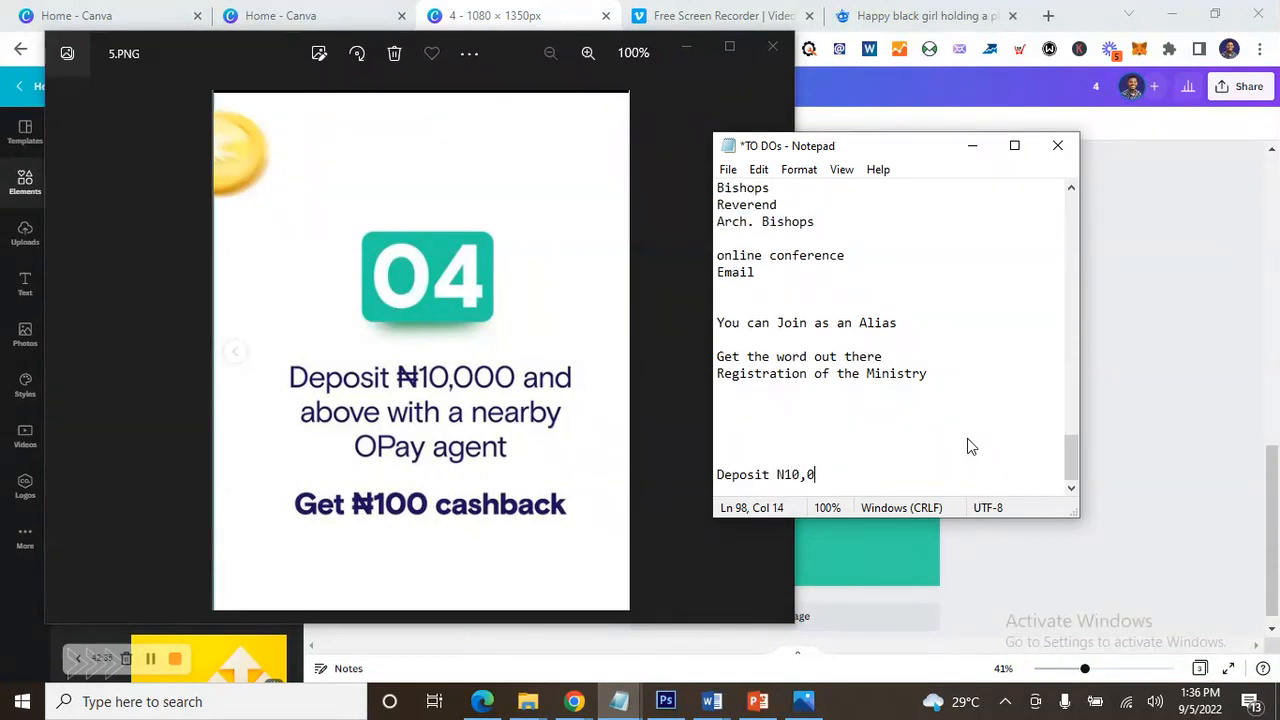
type("00 and above with a new")
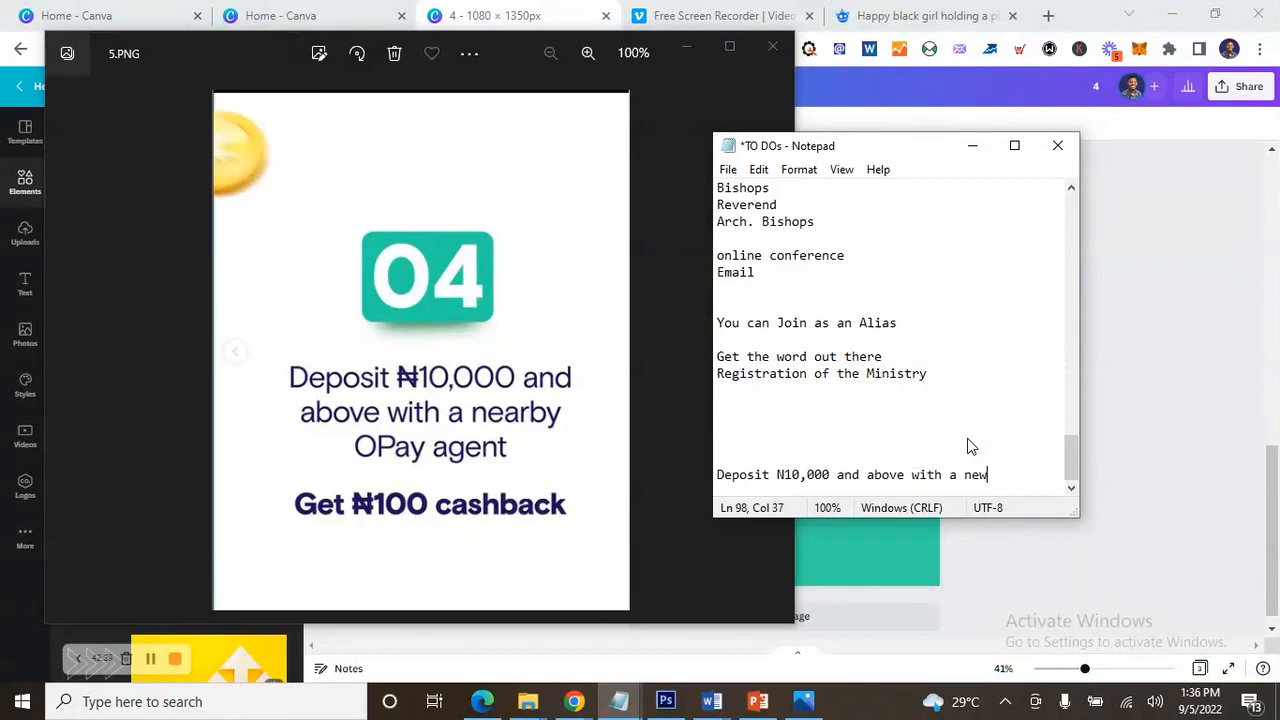
type("ar")
key("BackSpace")
key("BackSpace")
key("BackSpace")
type("arby OPay agent")
key("Return")
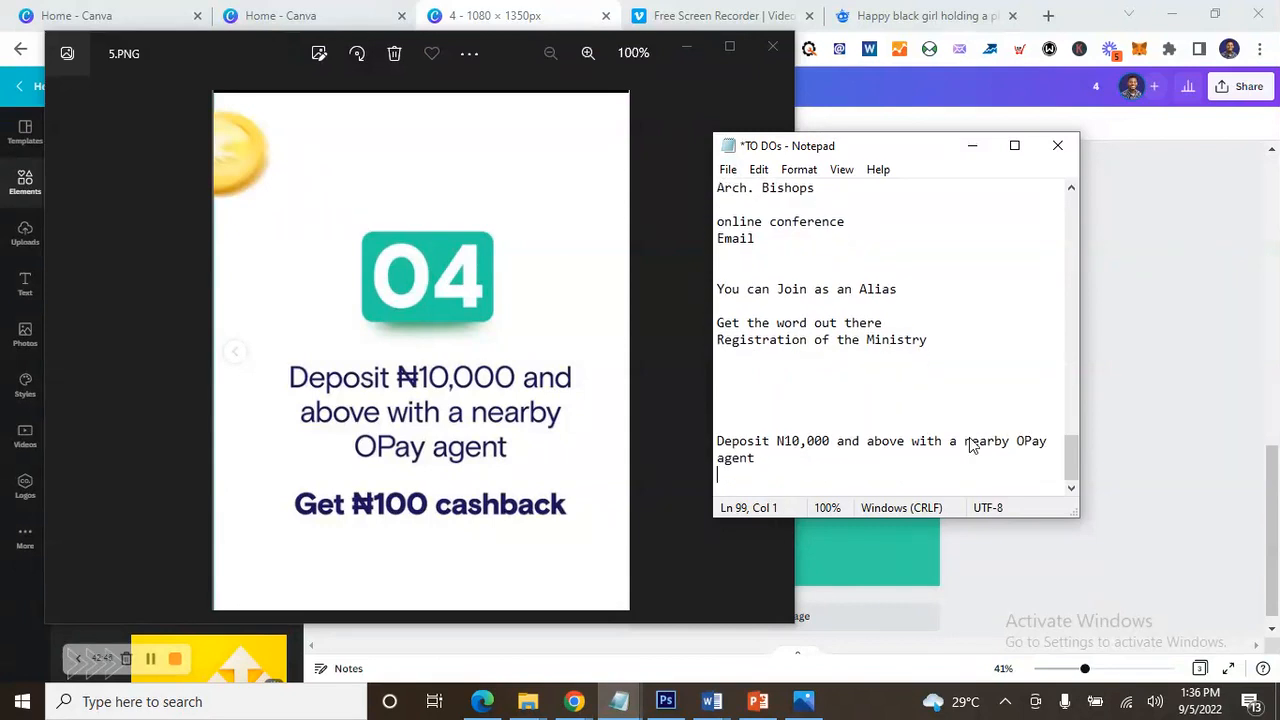
key("Return")
type("GEt N100 ")
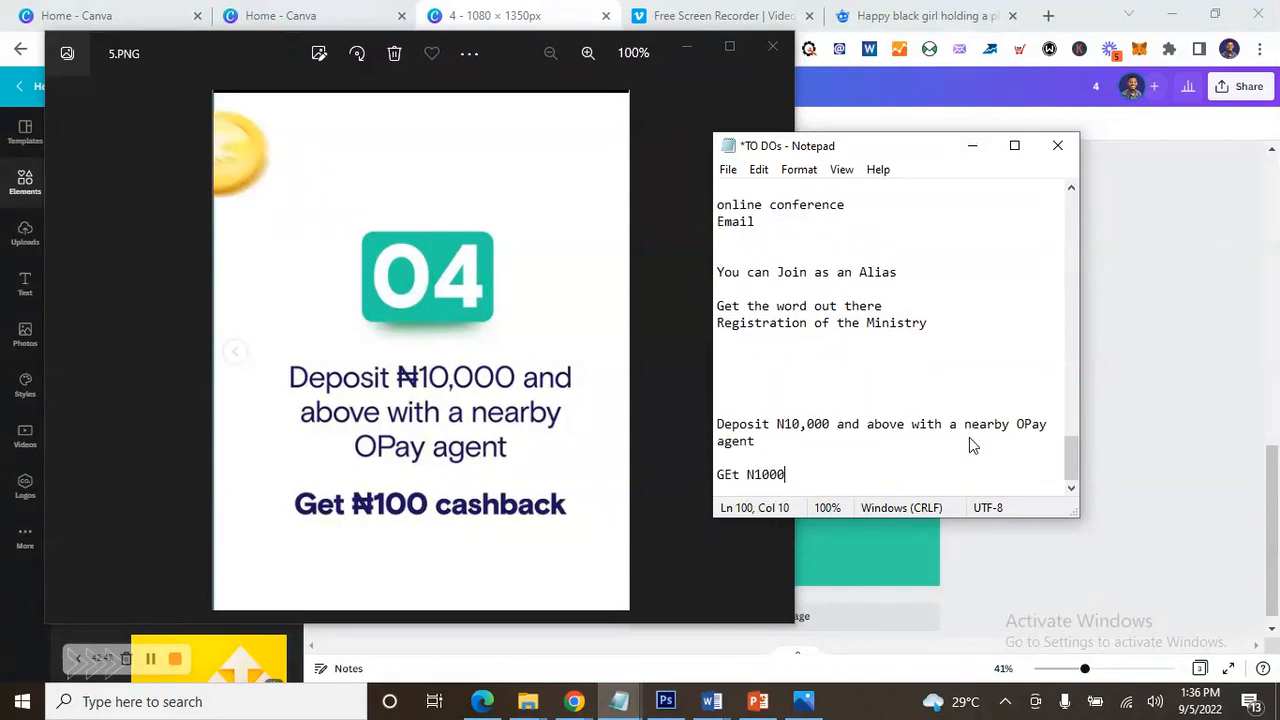
type("cashback")
- Cut the whole deposit text from Notepad and return to the Canva design
left_click_drag(846, 475, 674, 414)
key("ctrl+x")
left_click(1017, 571)
triple_click(786, 440)
key("ctrl+a")
key("ctrl+v")
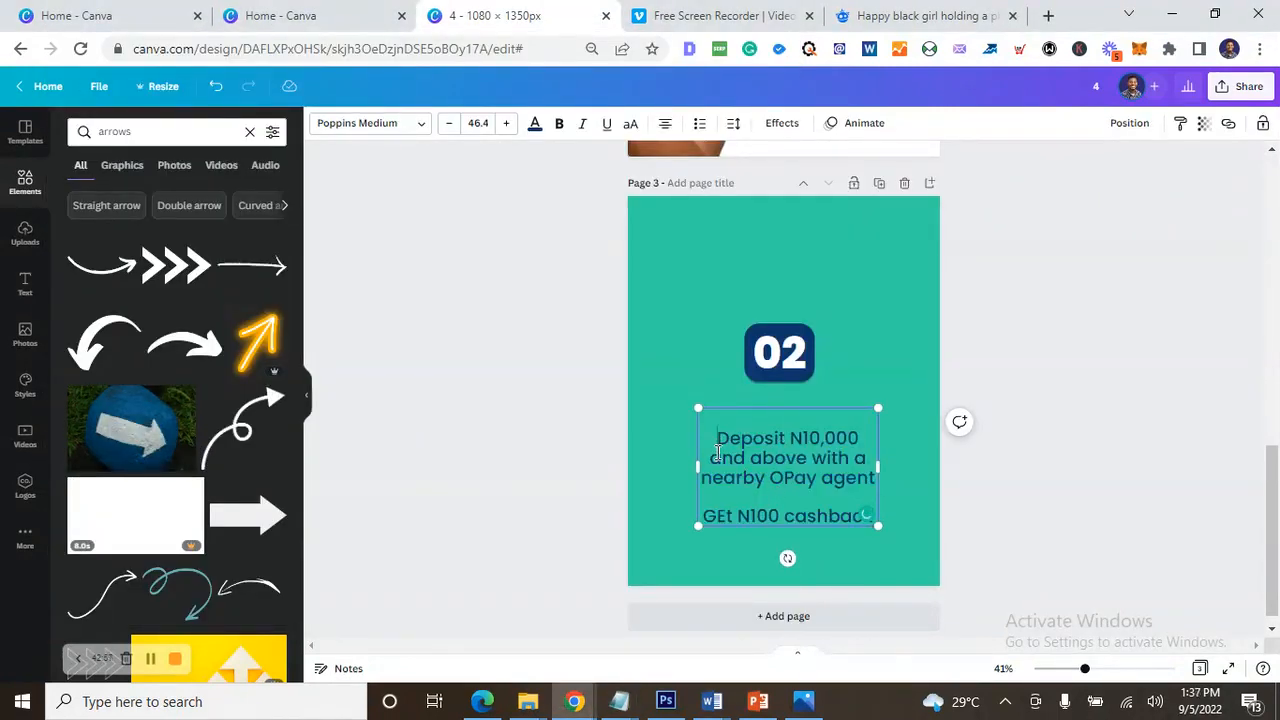
scroll(808, 401, "up", 4)
scroll(809, 405, "down", 4)
scroll(810, 376, "up", 9)
scroll(807, 375, "down", 8)
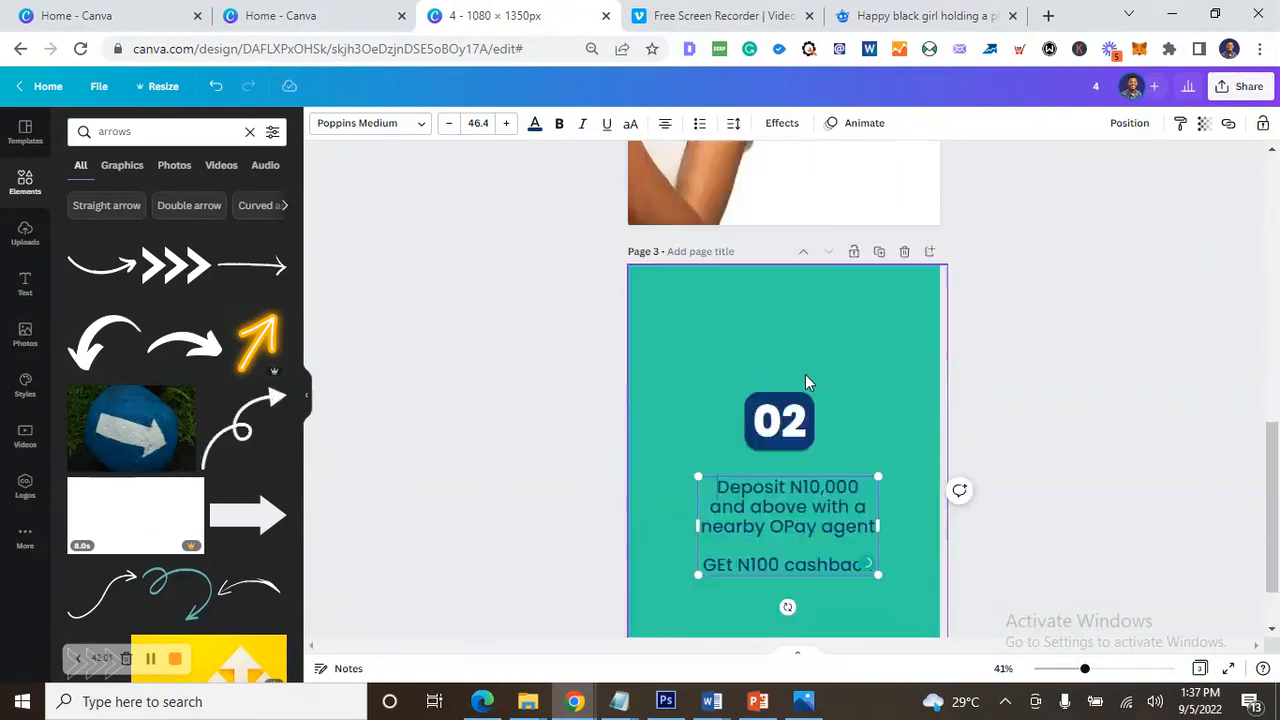
scroll(805, 374, "down", 1)
key("Return")
left_click(1058, 438)
scroll(858, 332, "up", 3)
scroll(858, 337, "up", 4)
scroll(1008, 423, "down", 6)
key("ctrl+z")
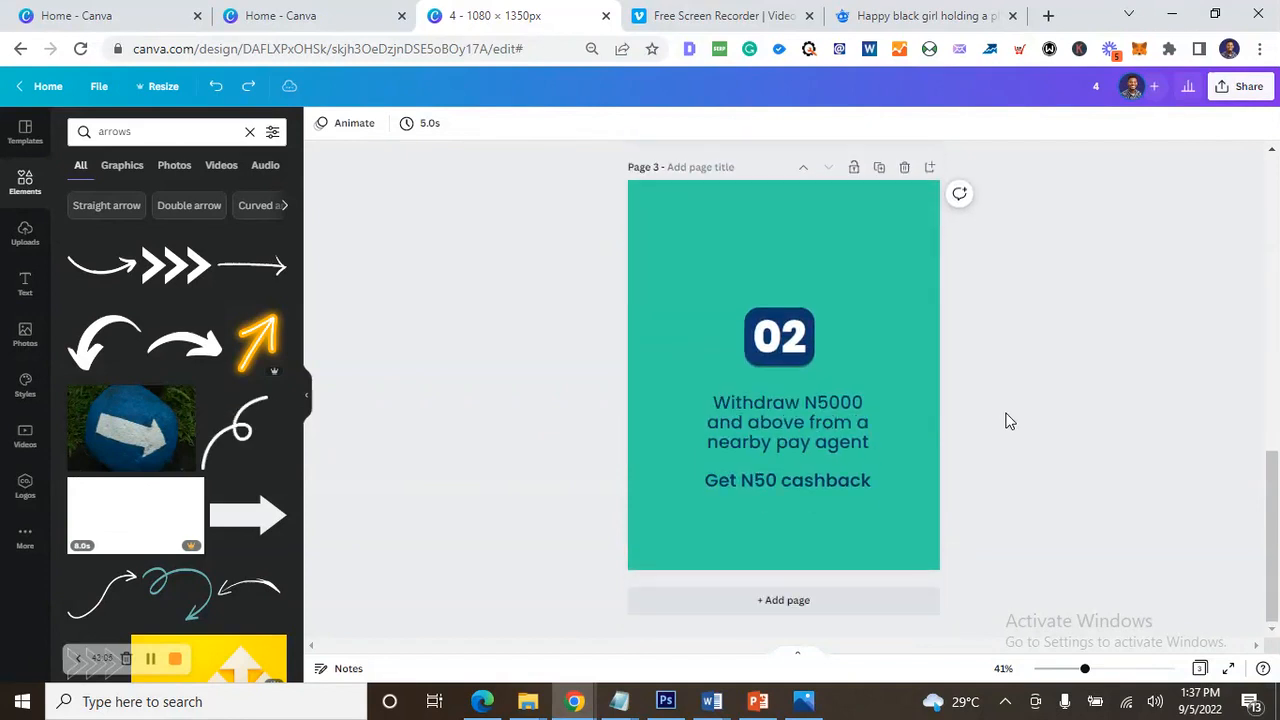
- Duplicate page 3 twice to make two further slides
scroll(960, 414, "up", 2)
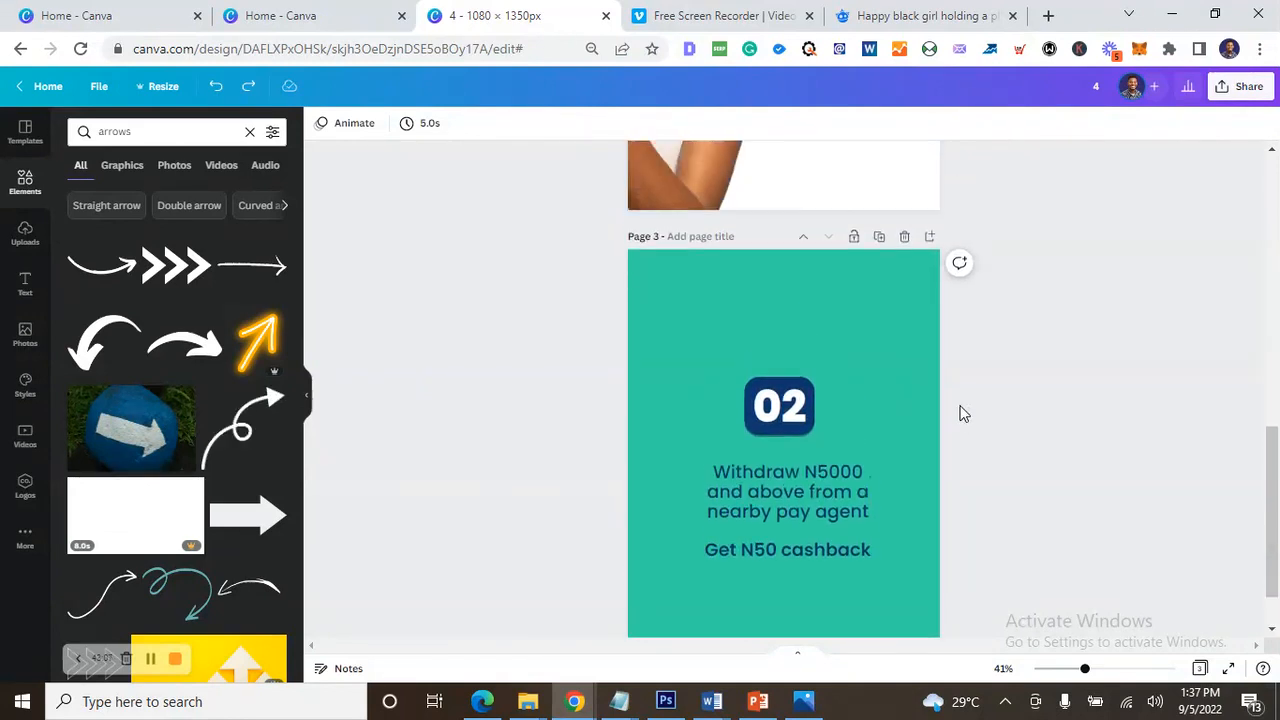
scroll(930, 400, "up", 2)
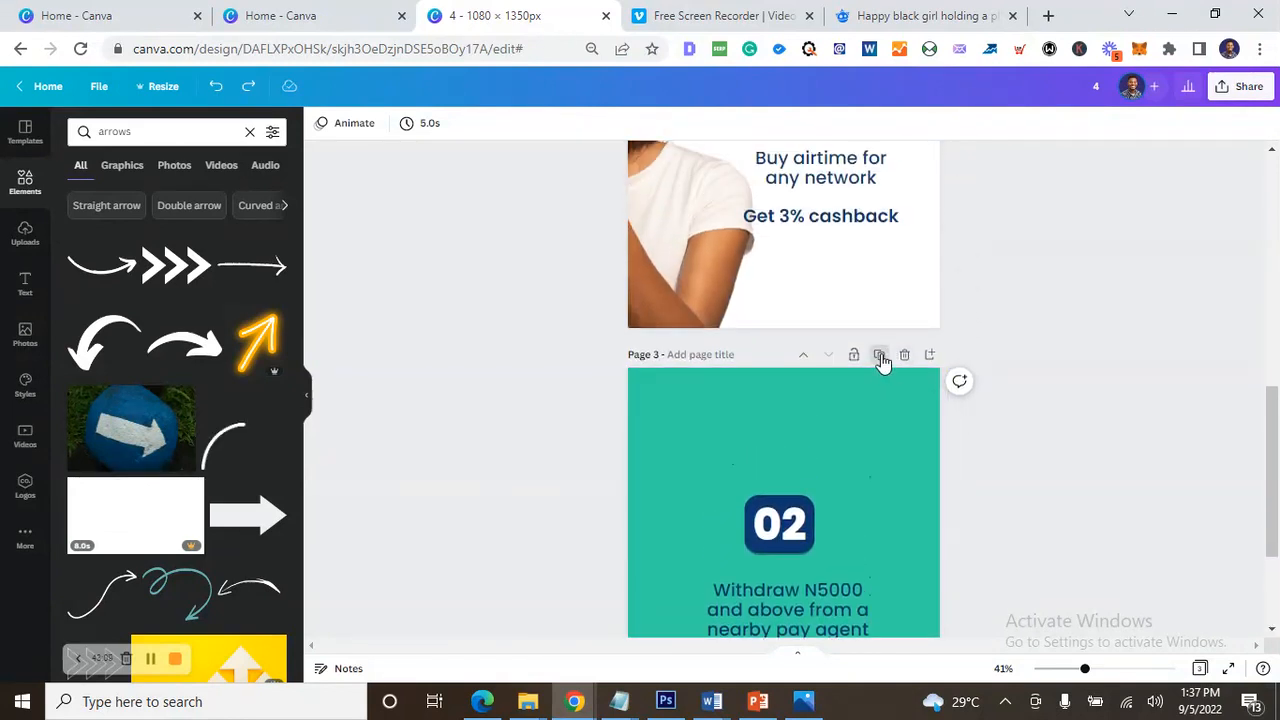
left_click(880, 354)
scroll(856, 410, "up", 10)
scroll(850, 376, "down", 8)
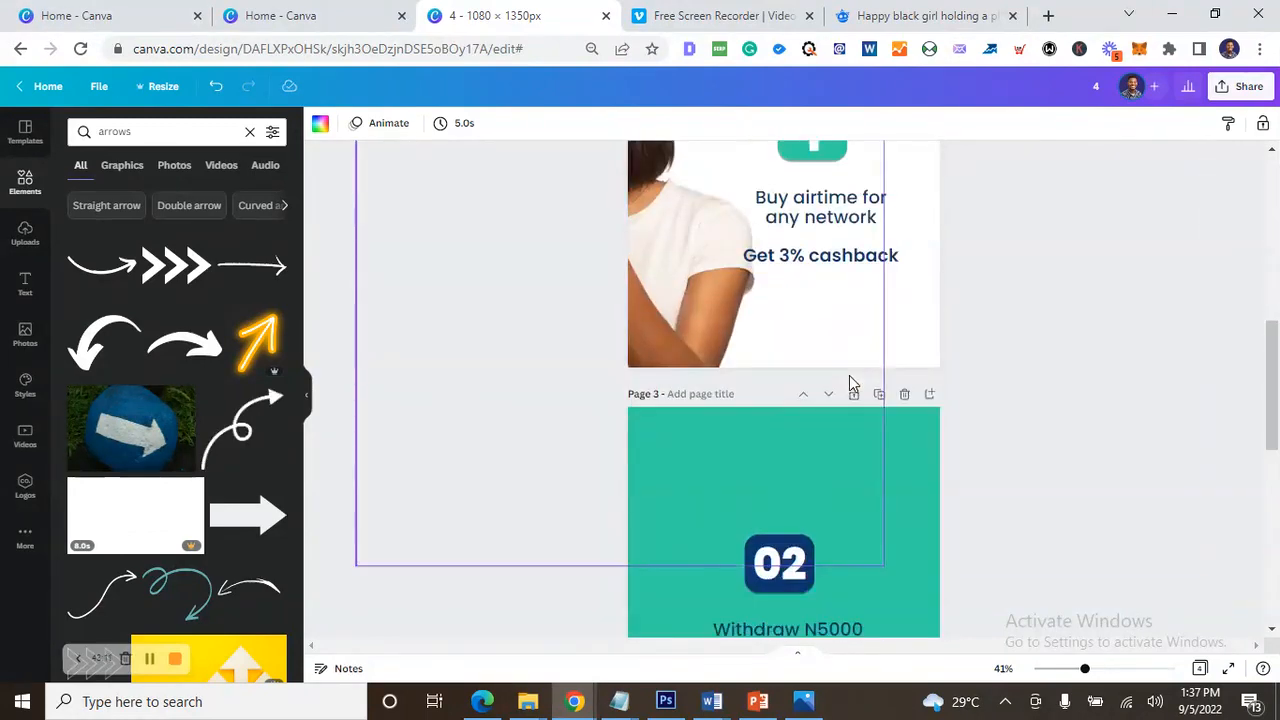
scroll(849, 362, "up", 10)
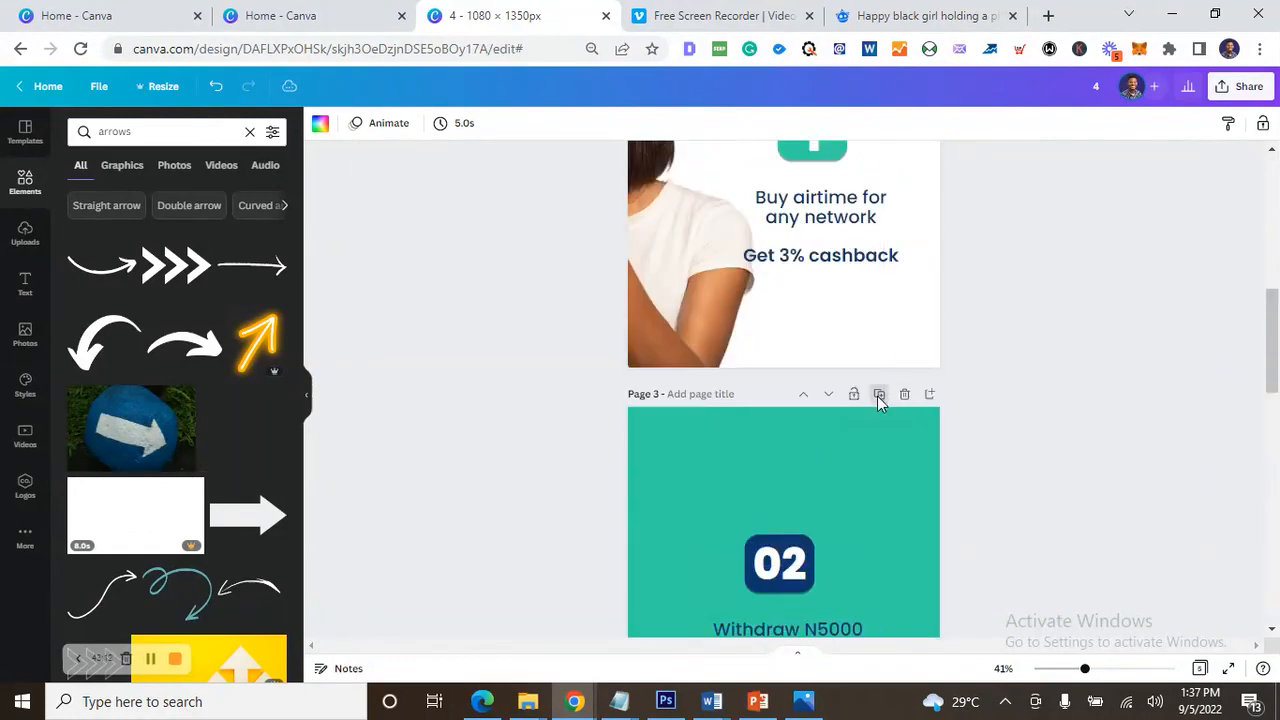
left_click(879, 391)
- Replace page 5's text with the copied deposit text and correct "GEt" to "Get" in its cashback line
scroll(873, 400, "down", 2)
left_click(797, 455)
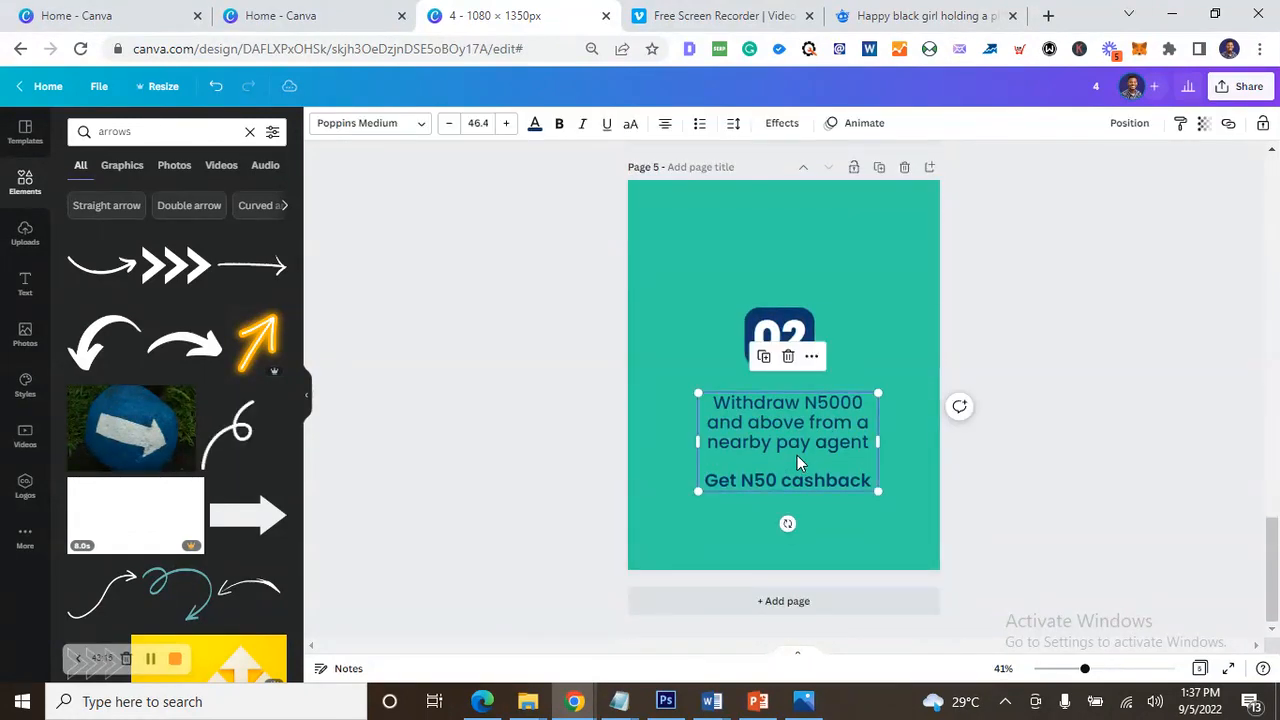
key("ctrl+a")
key("ctrl+v")
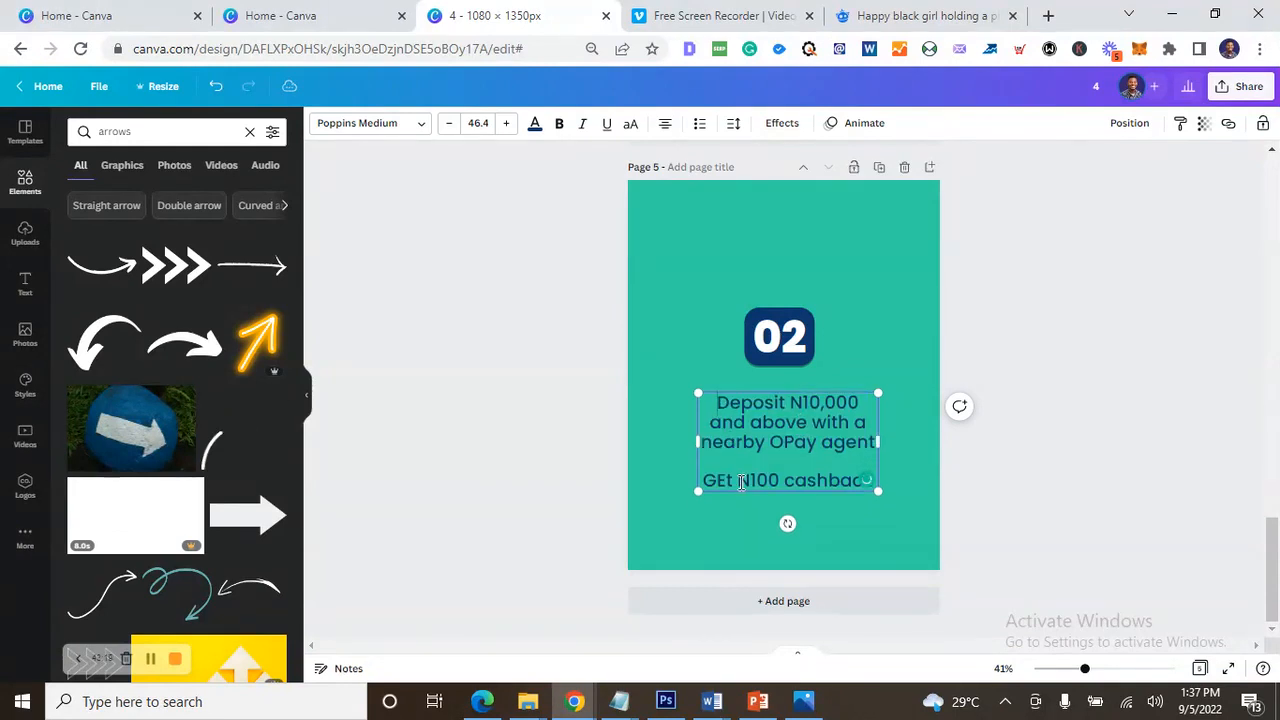
left_click_drag(716, 481, 727, 480)
type("e")
- Make the whole "Get N100 cashback" line on page 5 bold
left_click_drag(705, 479, 812, 481)
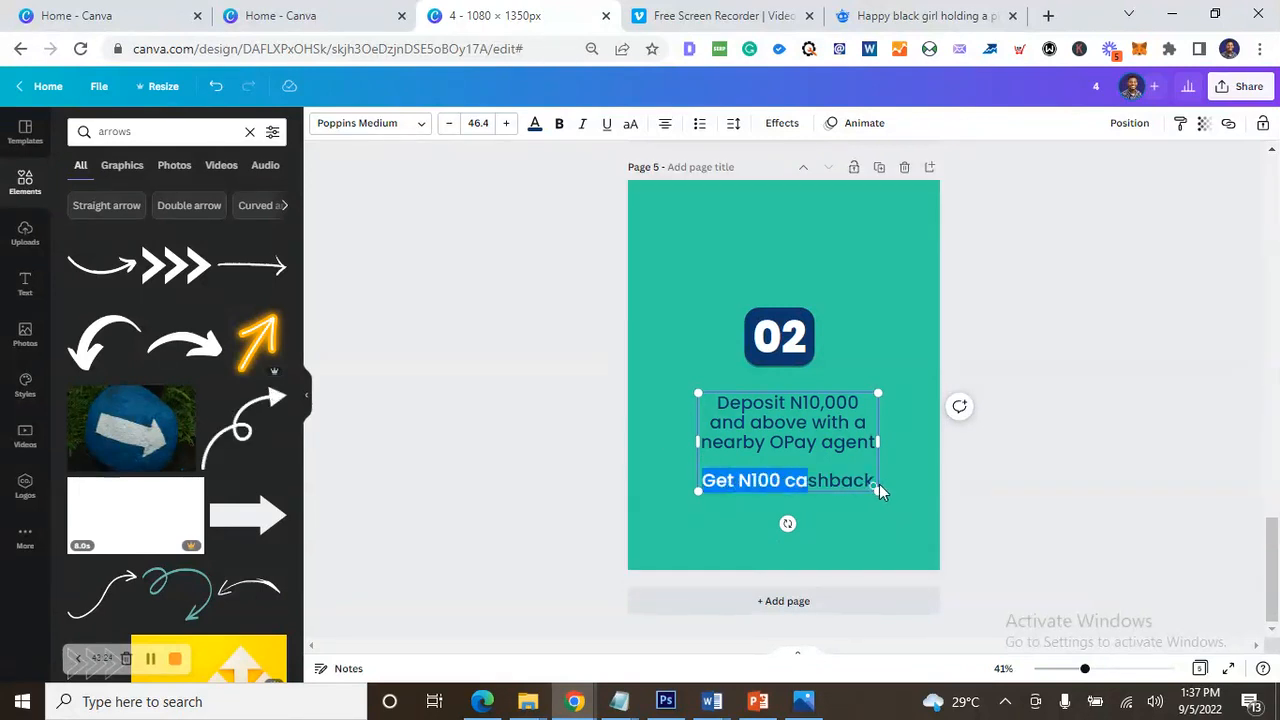
left_click(812, 481)
left_click_drag(703, 480, 831, 482)
key("End")
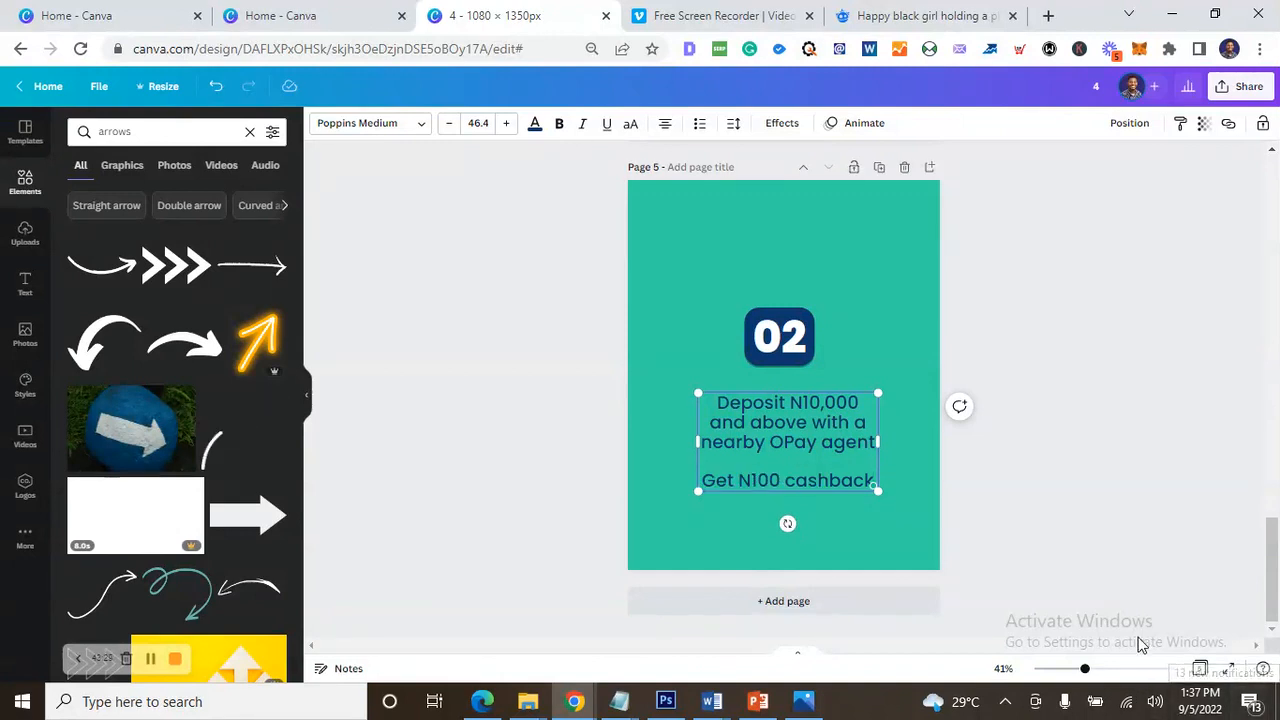
left_click_drag(710, 480, 812, 481)
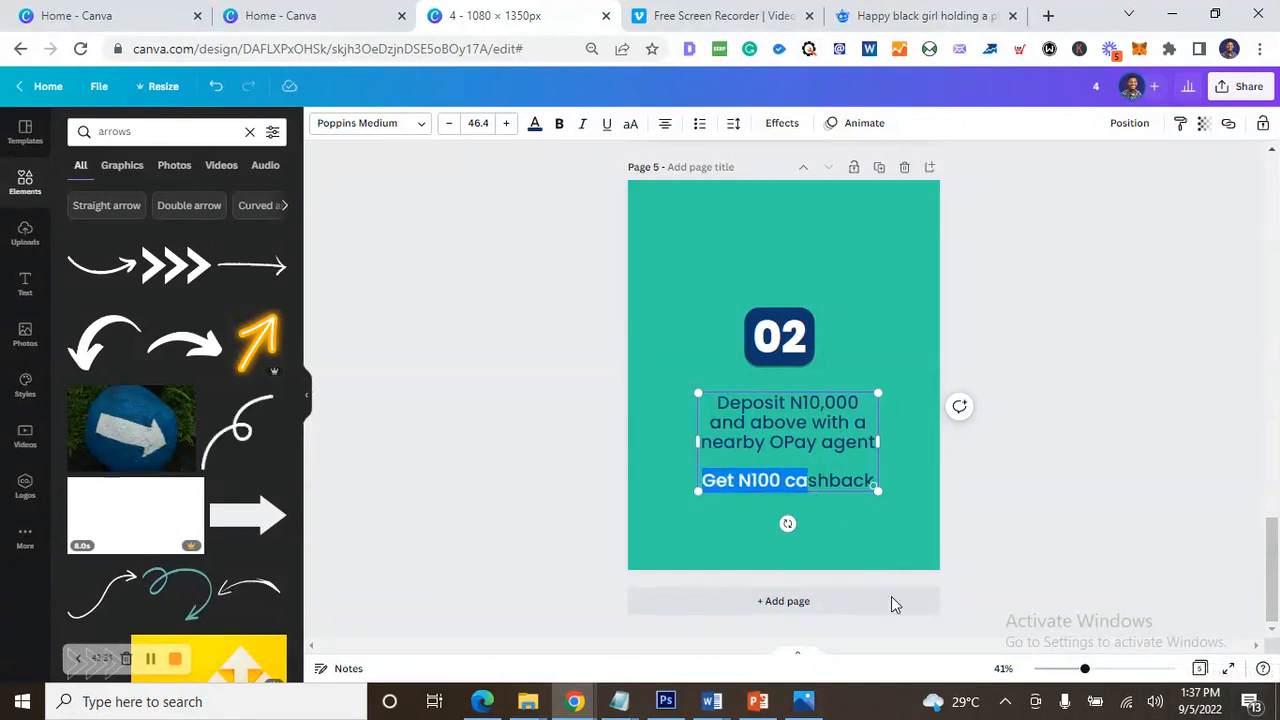
key("shift+Right")
key("shift+Right")
key("shift+Right")
key("shift+Right")
key("shift+Right")
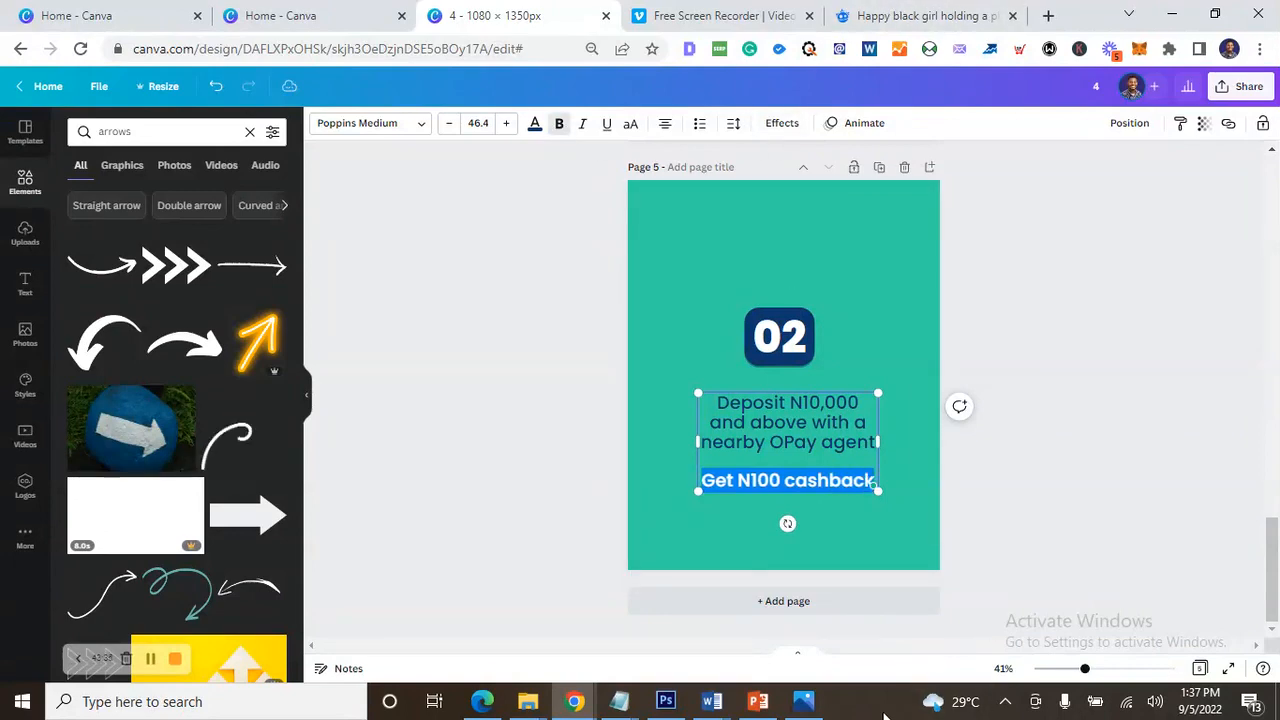
- Change page 5's background shape to white, checking it against the 5.PNG reference image
left_click(806, 703)
left_click(808, 704)
left_click(816, 256)
left_click(396, 123)
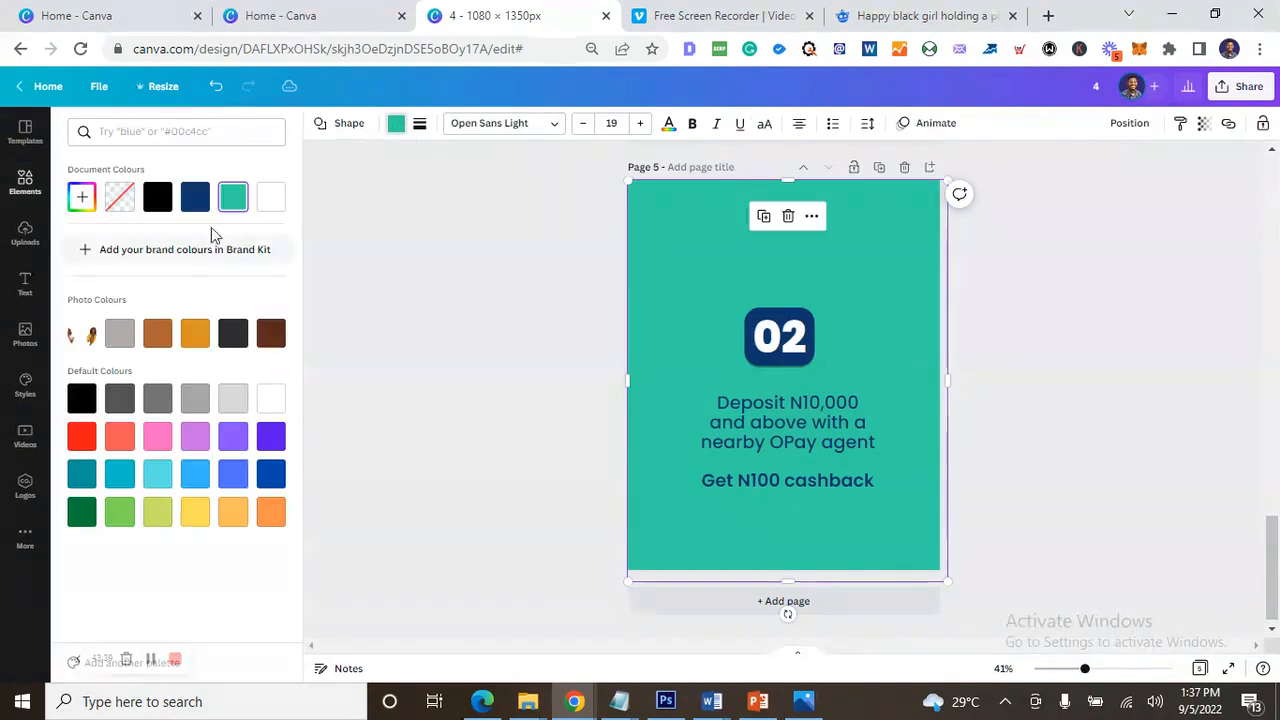
left_click(270, 398)
left_click(808, 704)
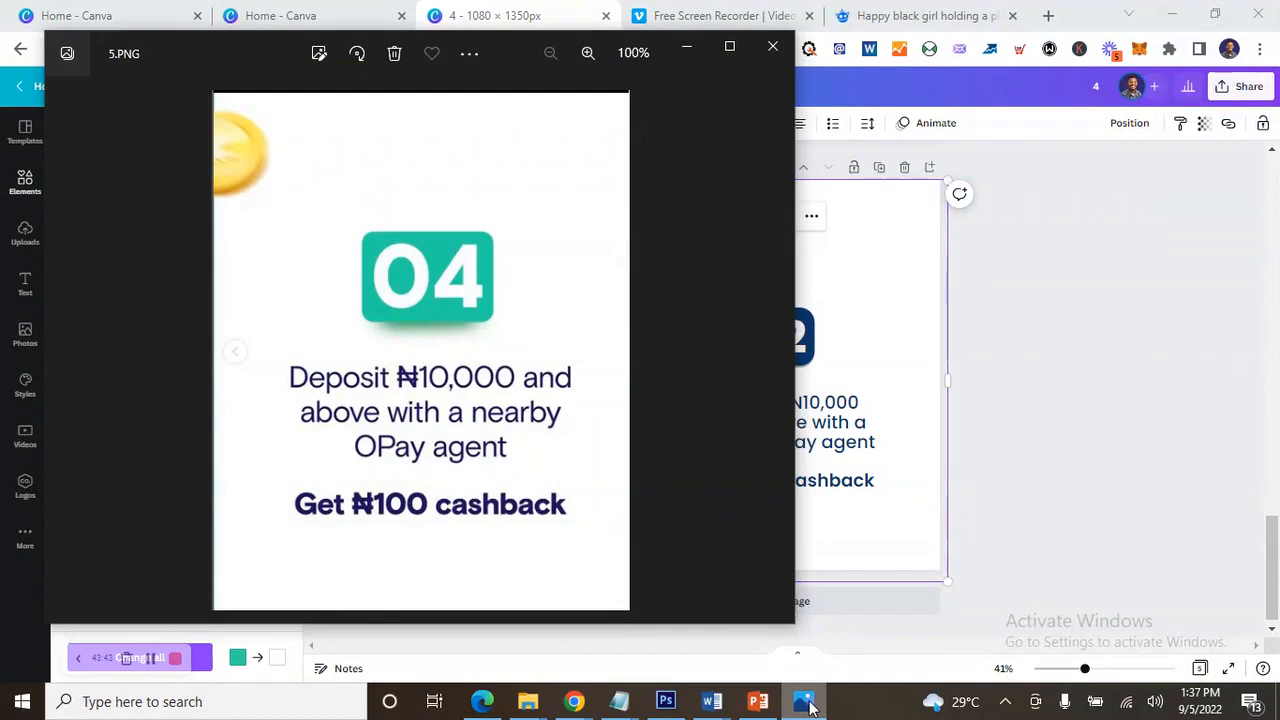
left_click(808, 704)
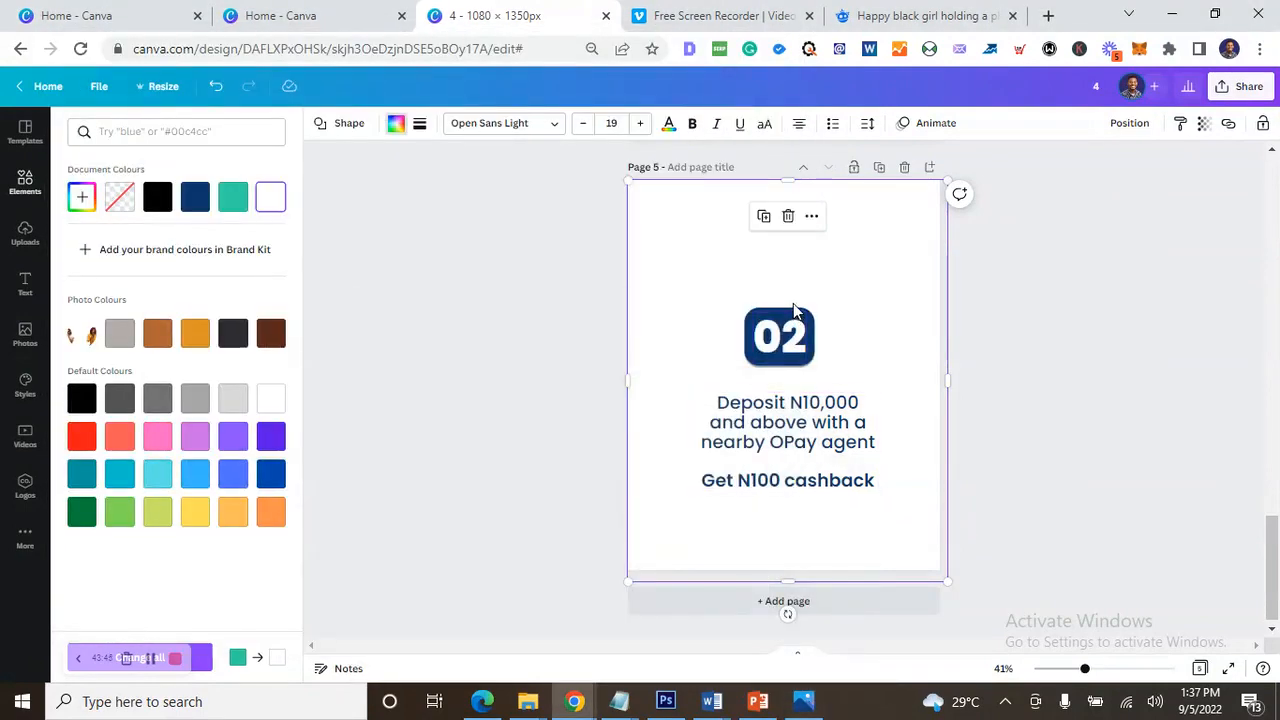
- Recolour the rounded number badge on page 5 with the document's teal green
left_click(796, 315)
left_click(796, 306)
left_click(743, 338)
left_click(746, 340)
left_click(395, 126)
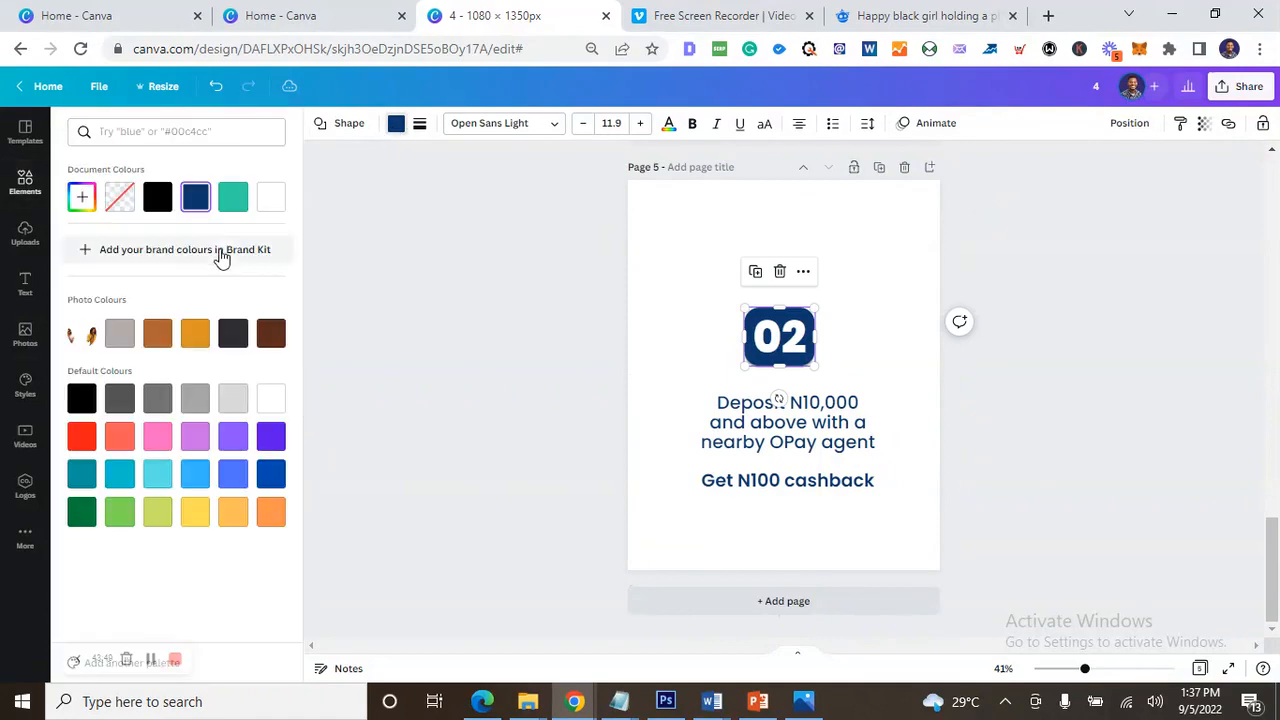
left_click(233, 207)
left_click(1051, 428)
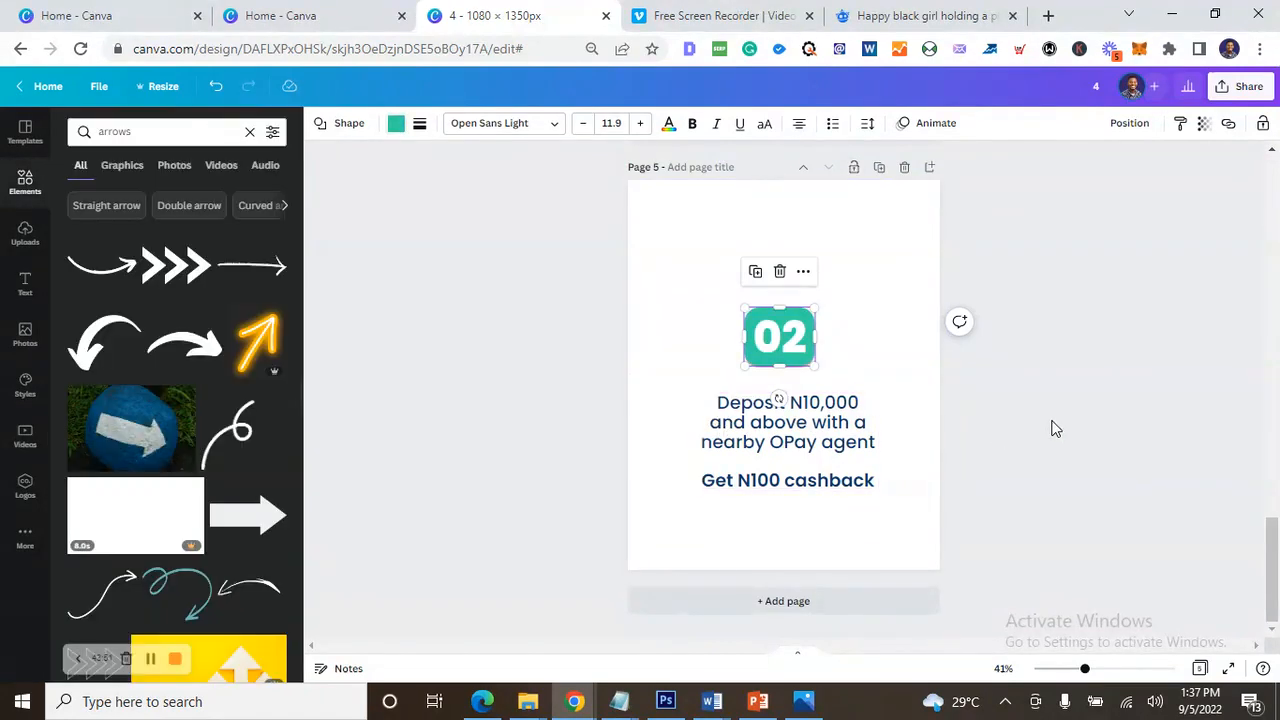
- Change the number in page 5's badge to 04 to match the reference image
left_click(804, 701)
left_click(804, 701)
left_click(795, 367)
double_click(801, 338)
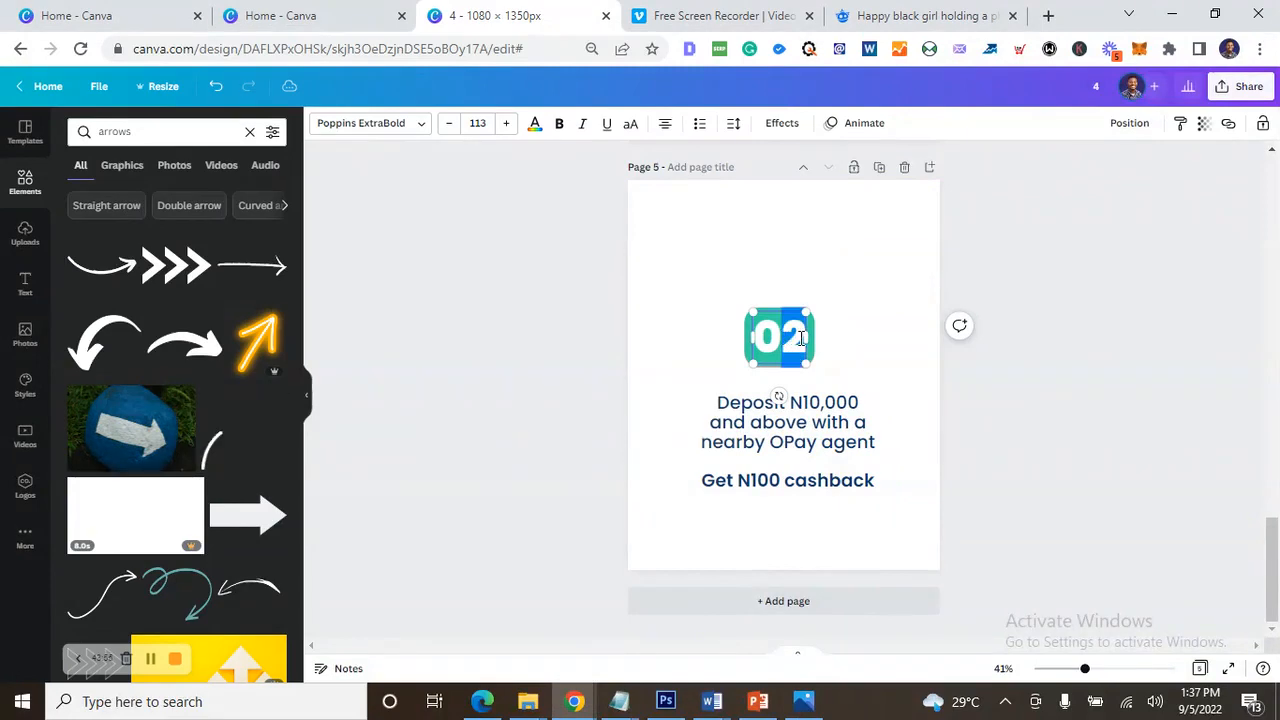
type("04")
- Check the 4.PNG reference image and change page 4's badge number to 03
left_click(804, 701)
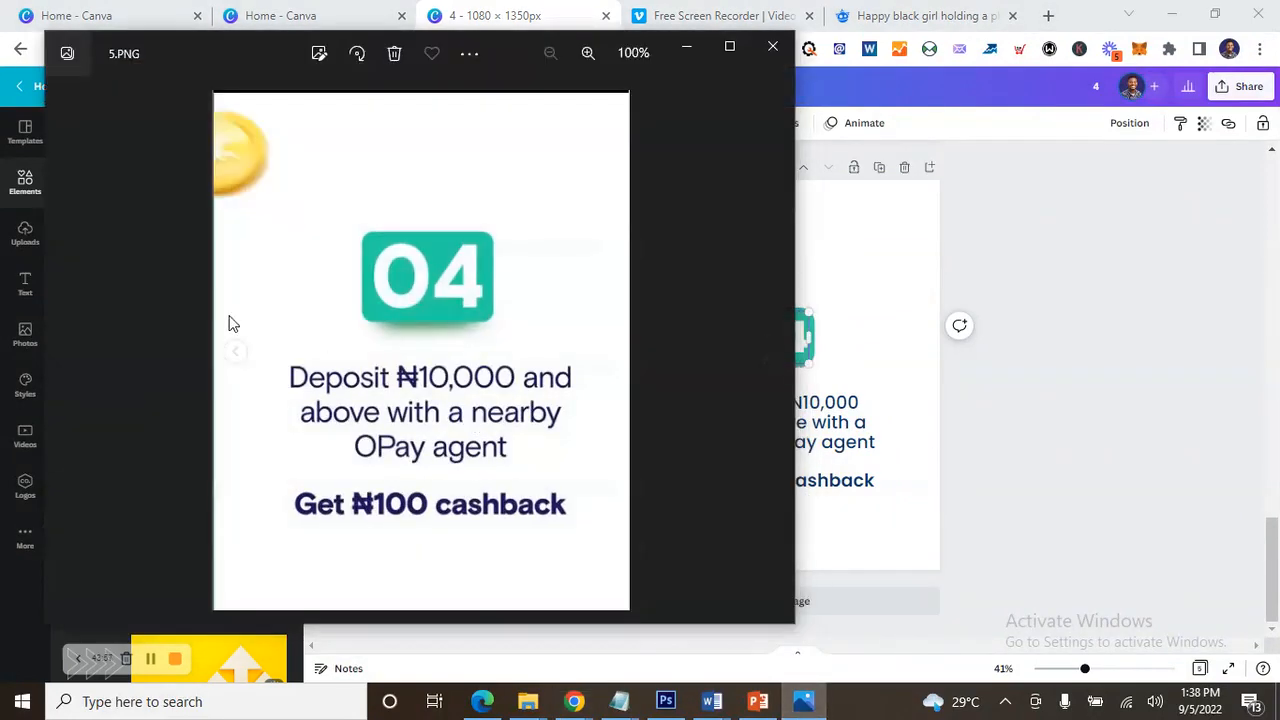
left_click(72, 347)
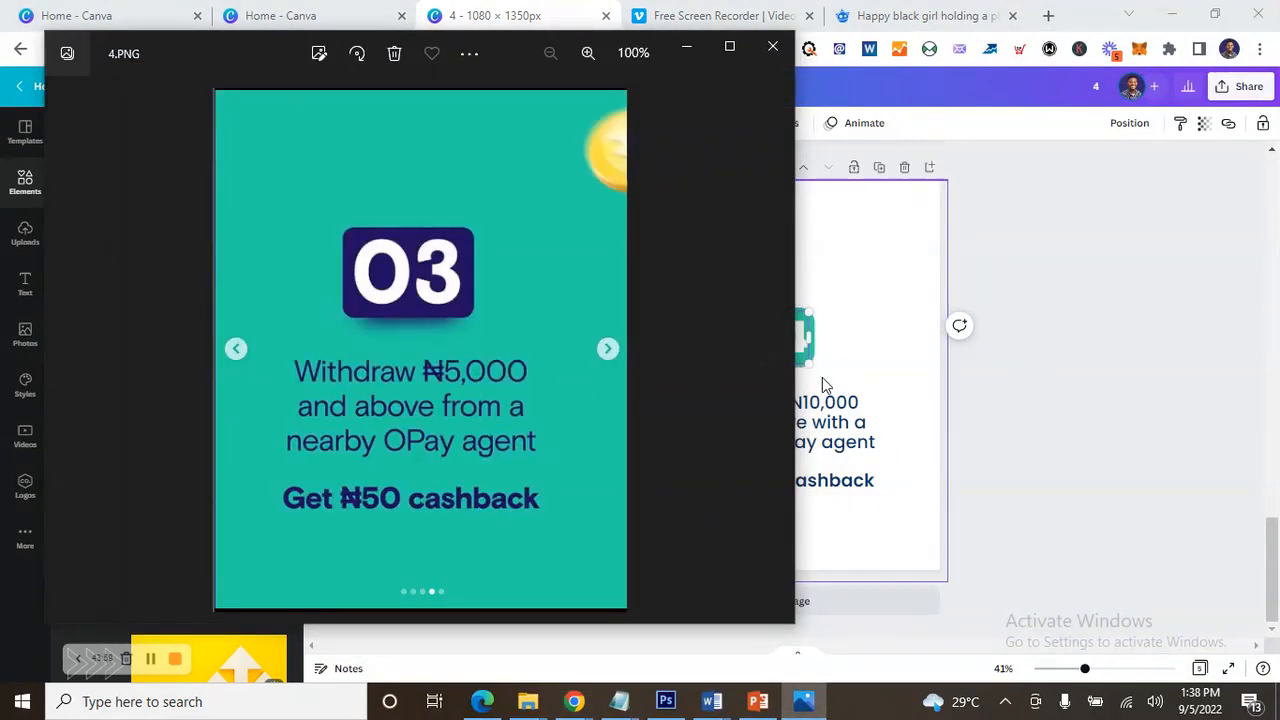
left_click(1100, 390)
scroll(820, 290, "up", 5)
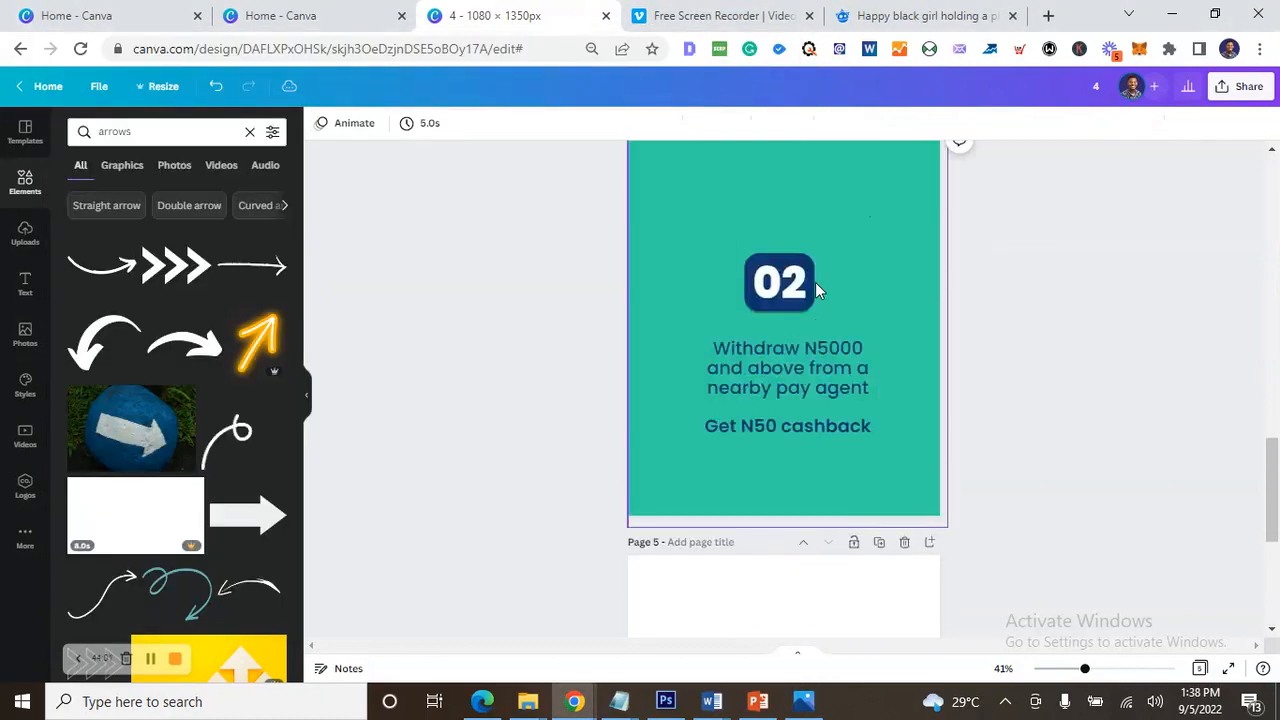
left_click(790, 375)
left_click_drag(788, 375, 801, 375)
type("3")
left_click(1016, 410)
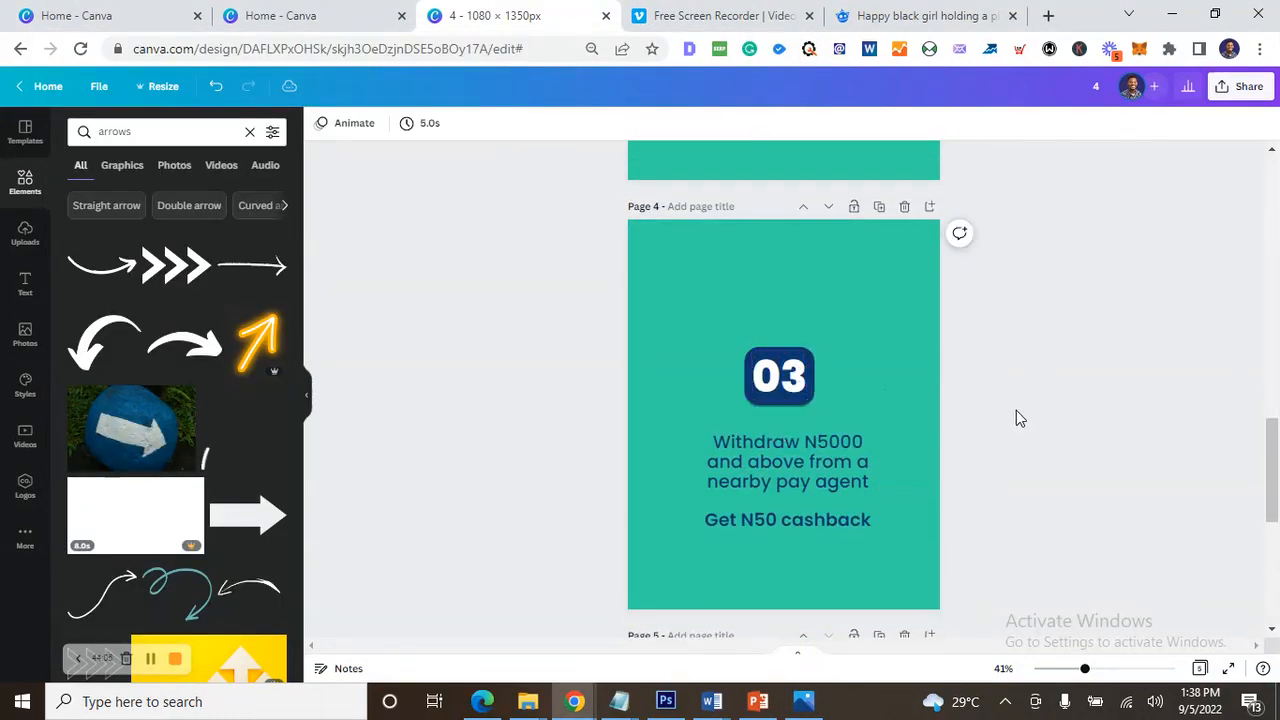
- Check the 3.PNG reference image and recolour page 3's background shape with the document's dark blue
scroll(1006, 430, "up", 3)
key("alt+Tab")
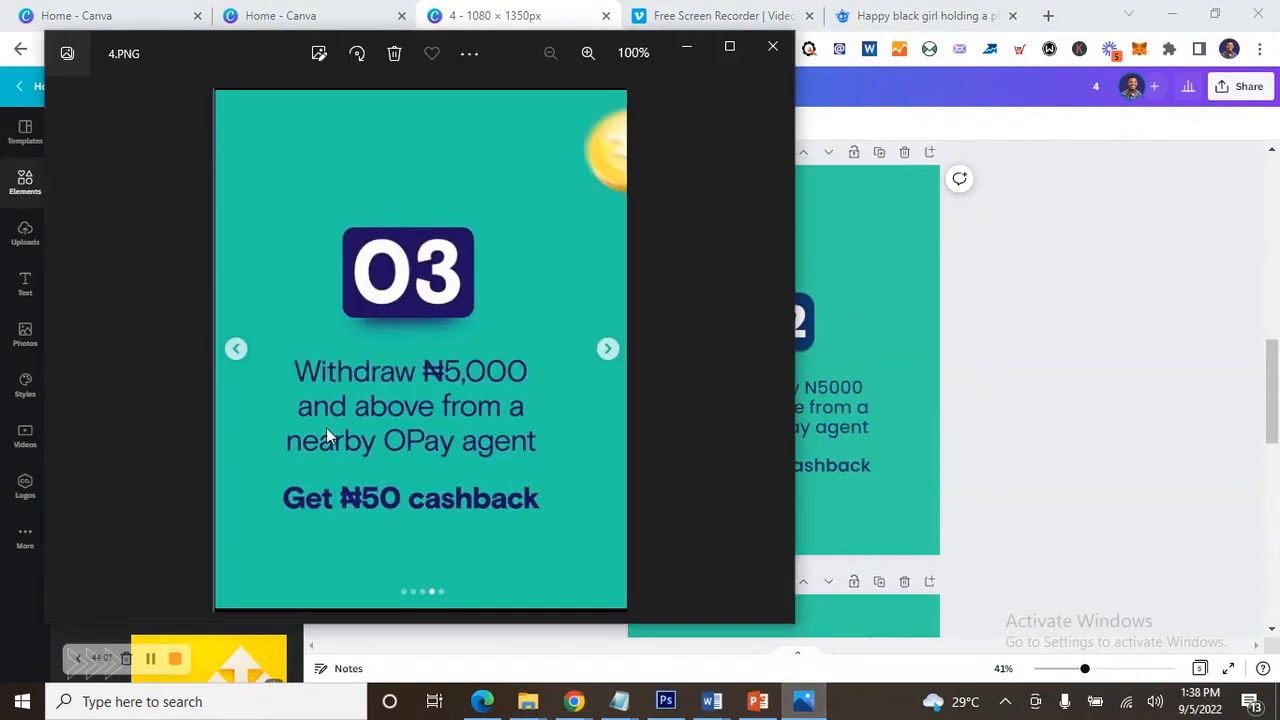
left_click(70, 358)
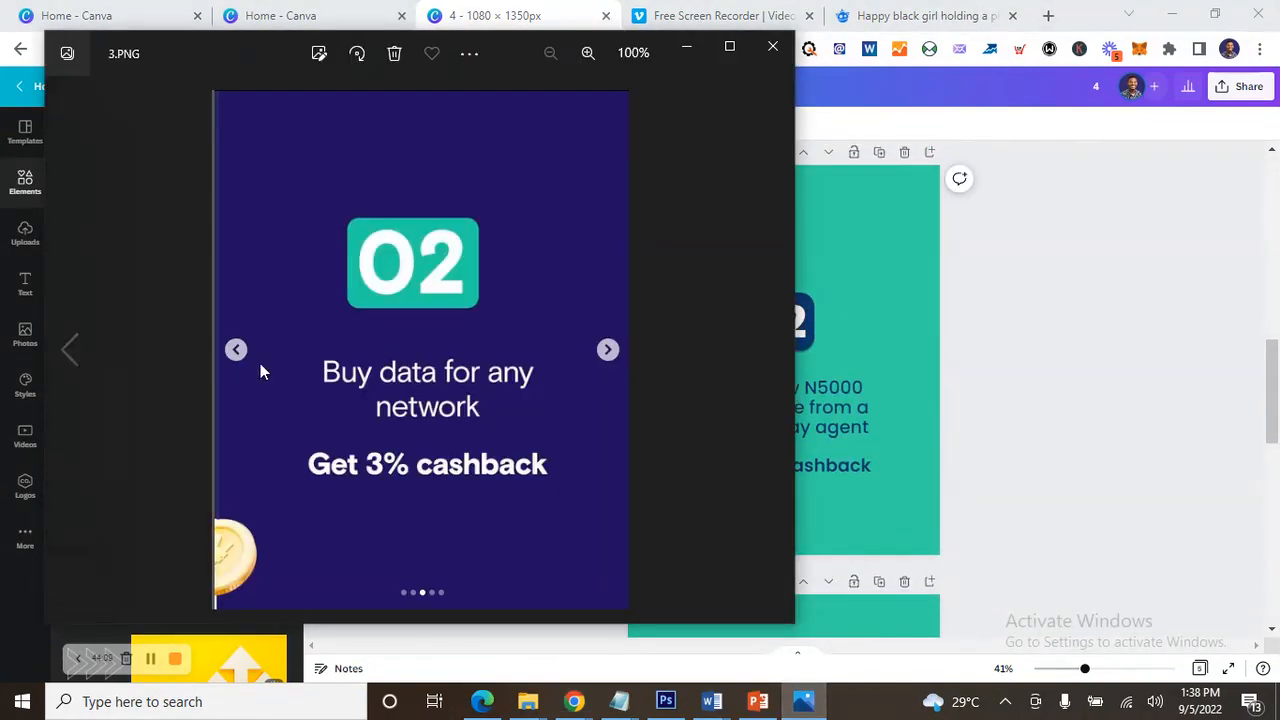
left_click(1028, 346)
scroll(950, 352, "up", 6)
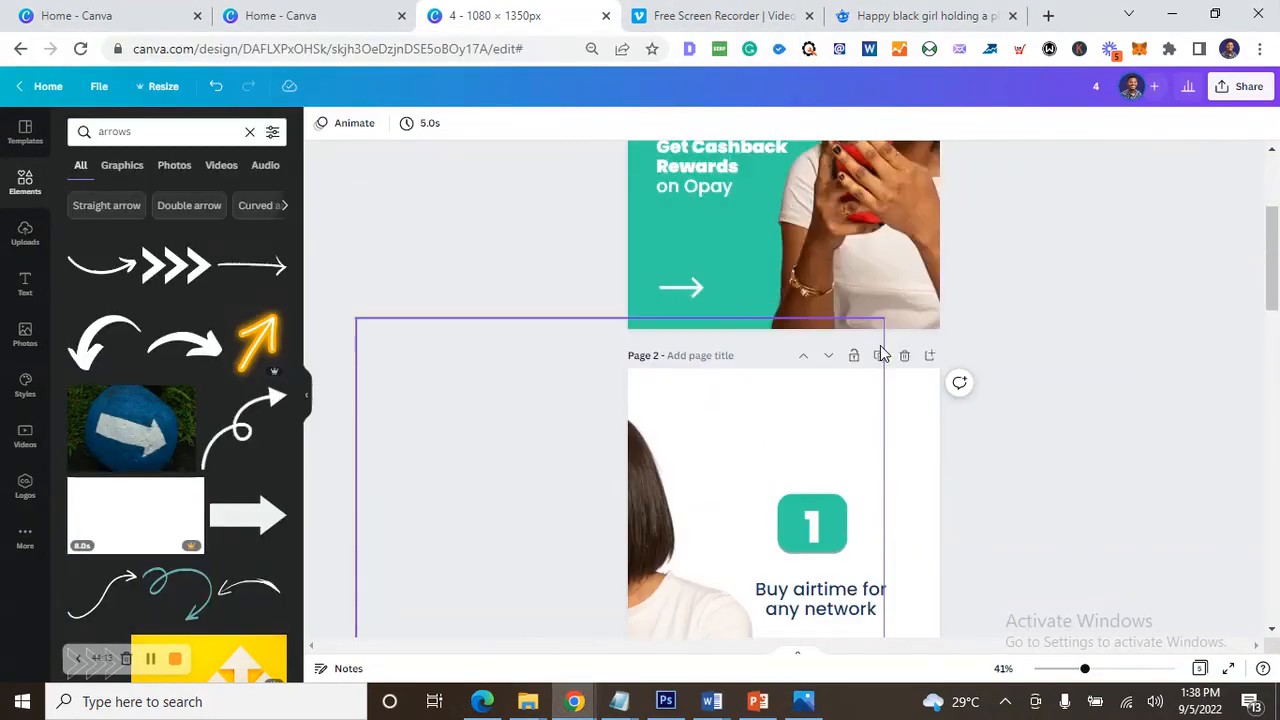
scroll(880, 358, "down", 15)
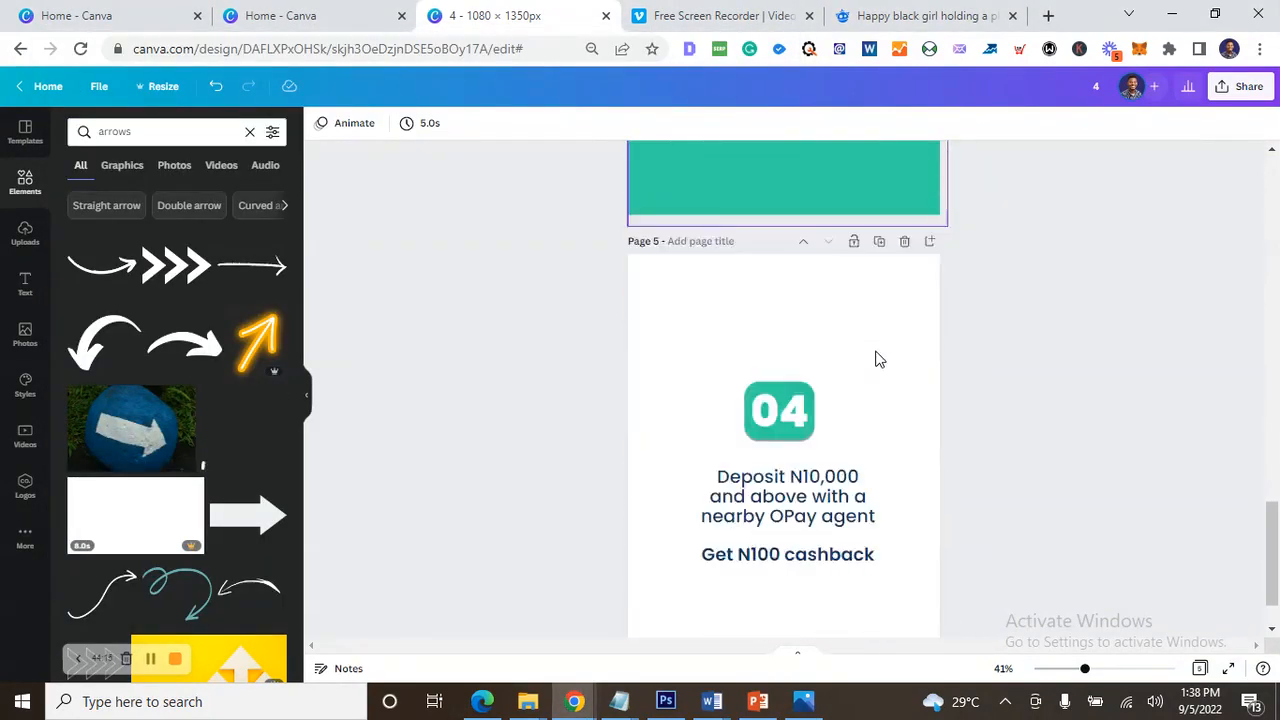
scroll(877, 355, "up", 10)
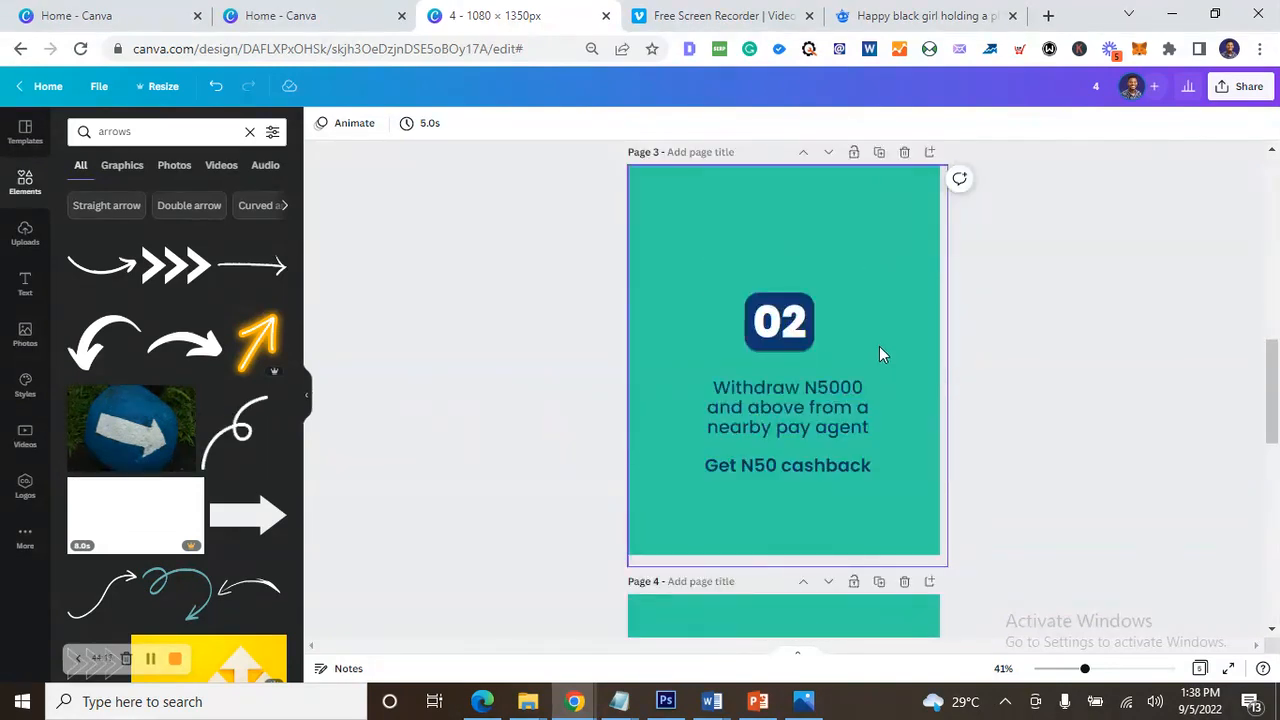
left_click(891, 320)
left_click(396, 123)
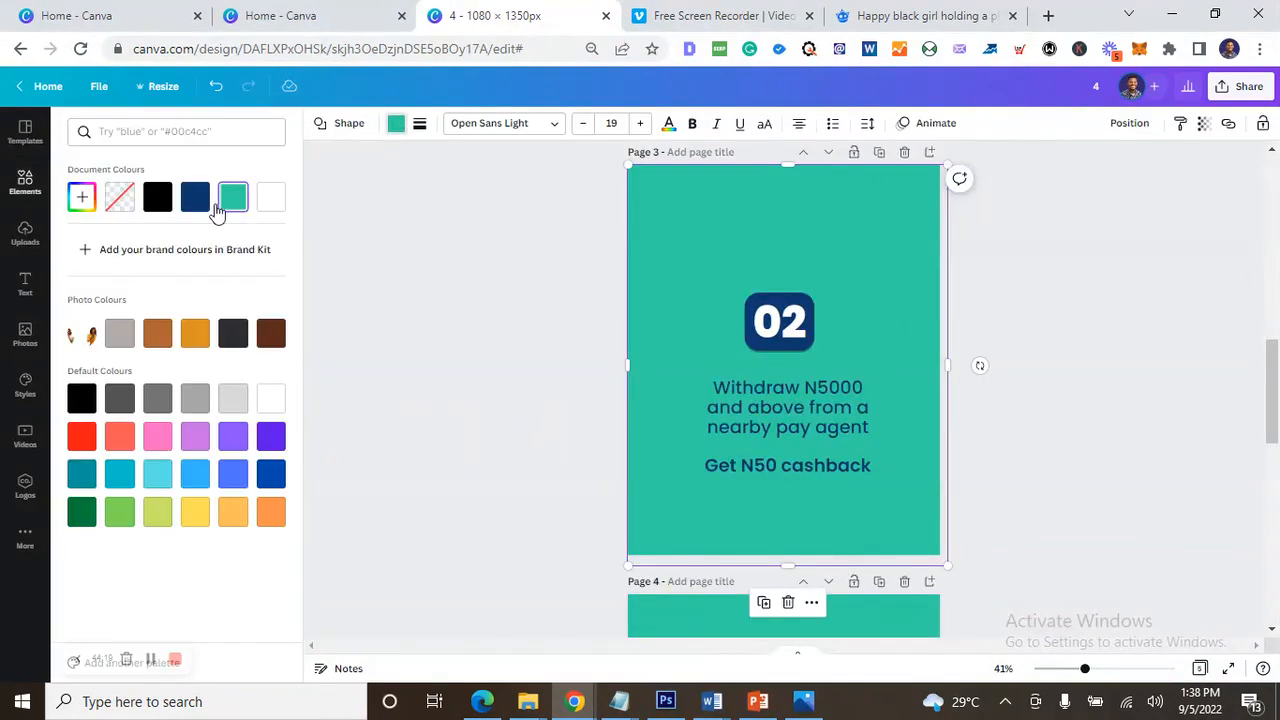
left_click(195, 198)
- Recolour the entire withdrawal and cashback text on page 3 white, matching the reference image
triple_click(764, 431)
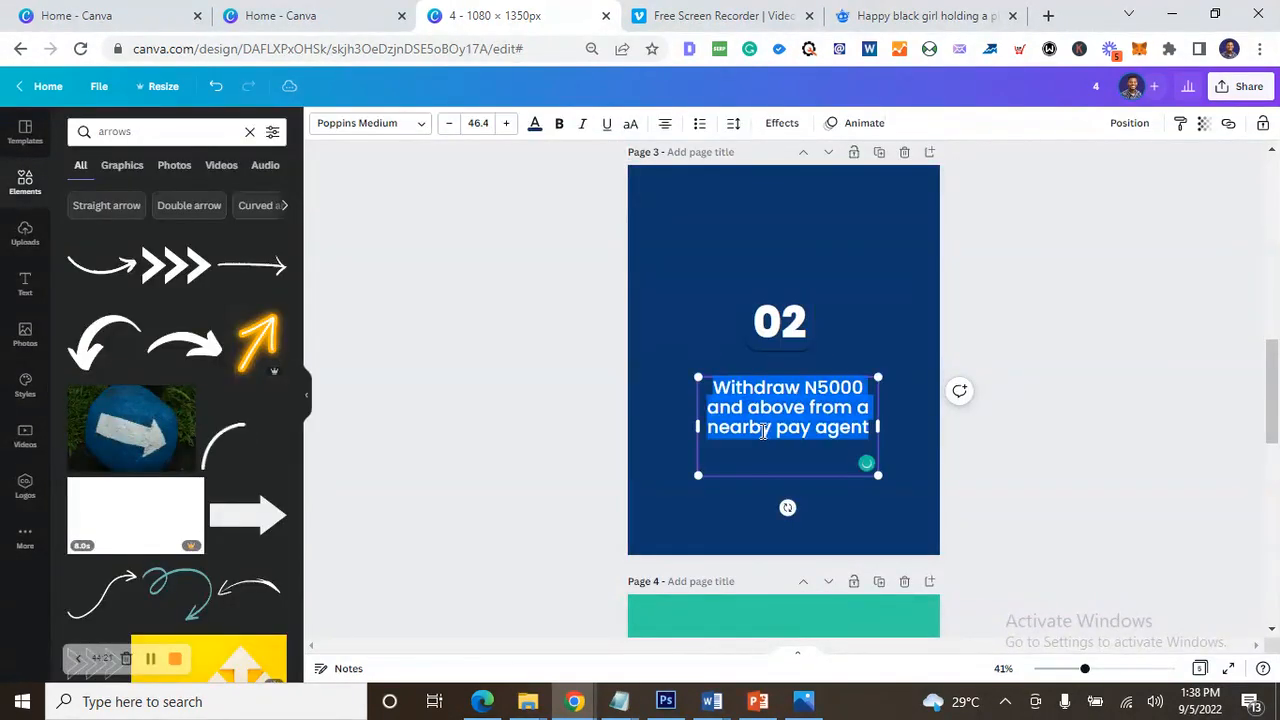
key("ctrl+a")
left_click(534, 123)
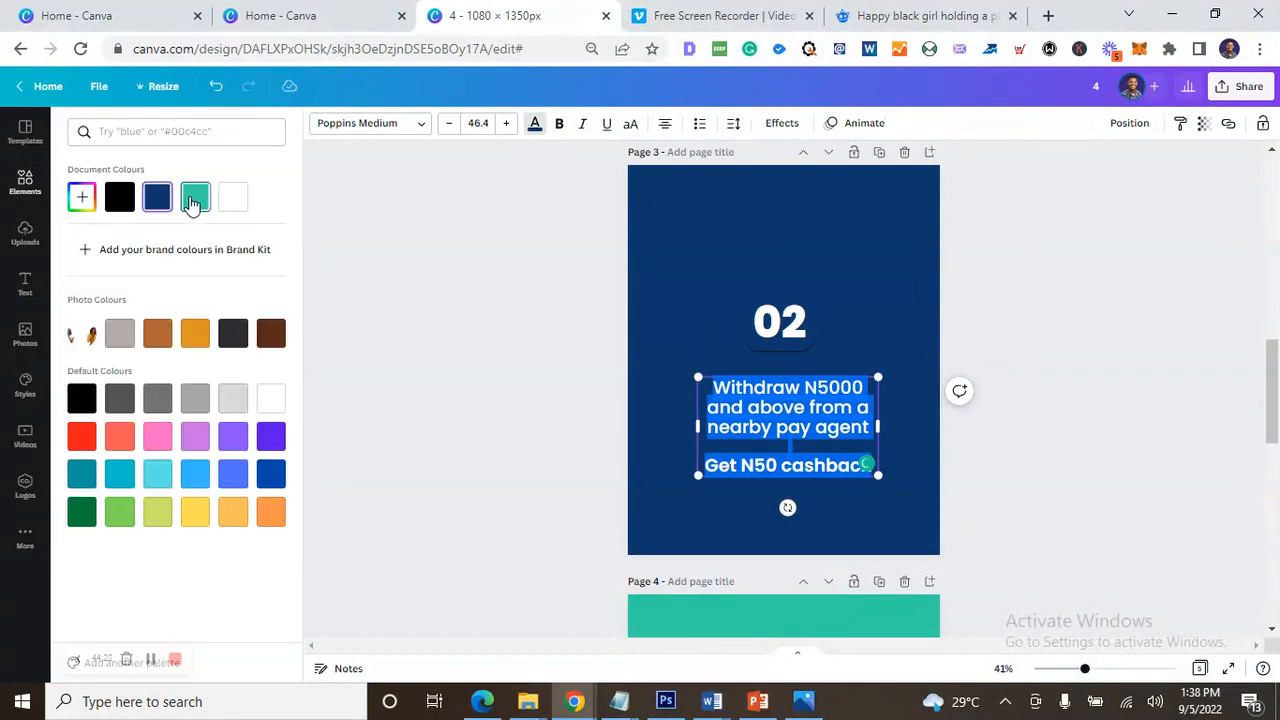
left_click(194, 200)
left_click(806, 702)
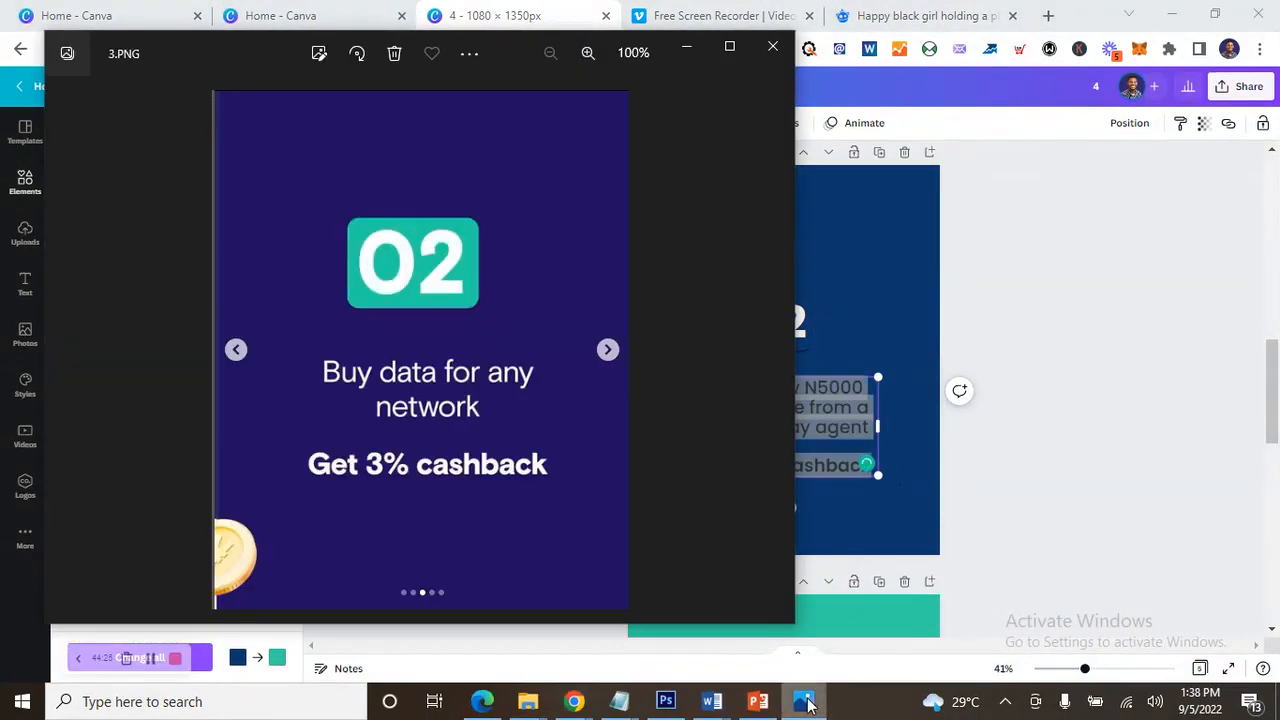
left_click(806, 702)
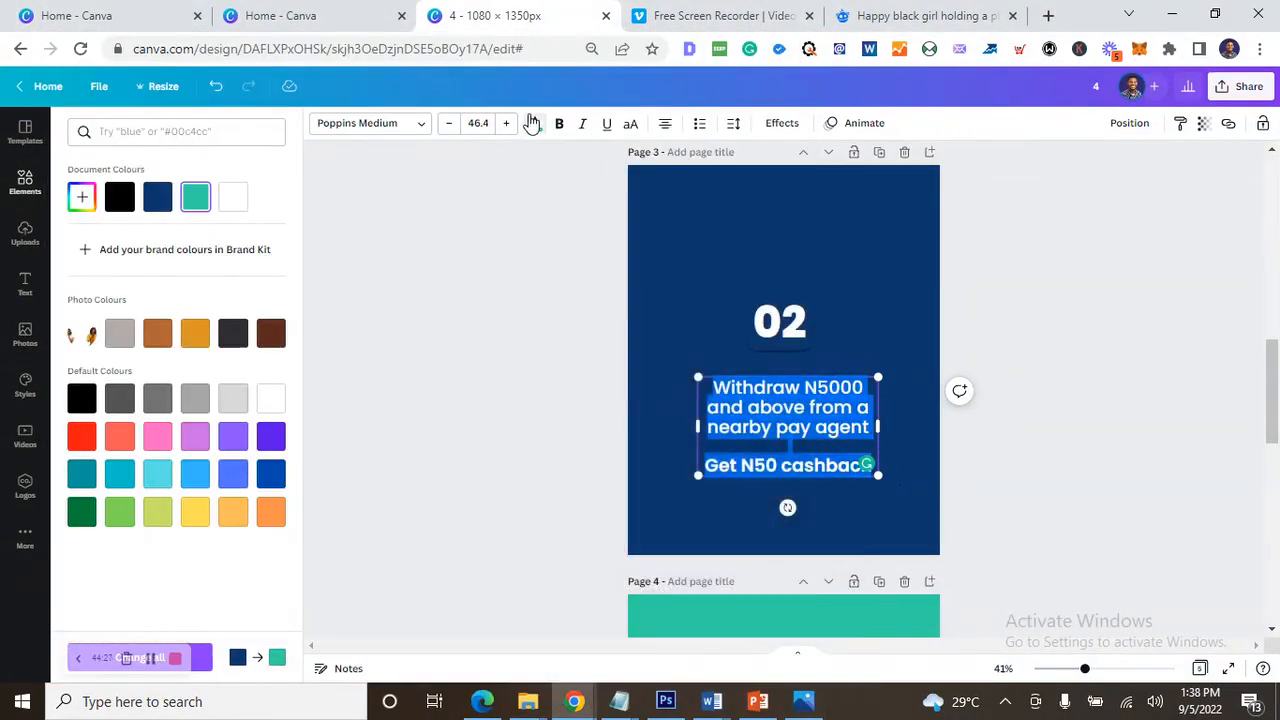
left_click(534, 123)
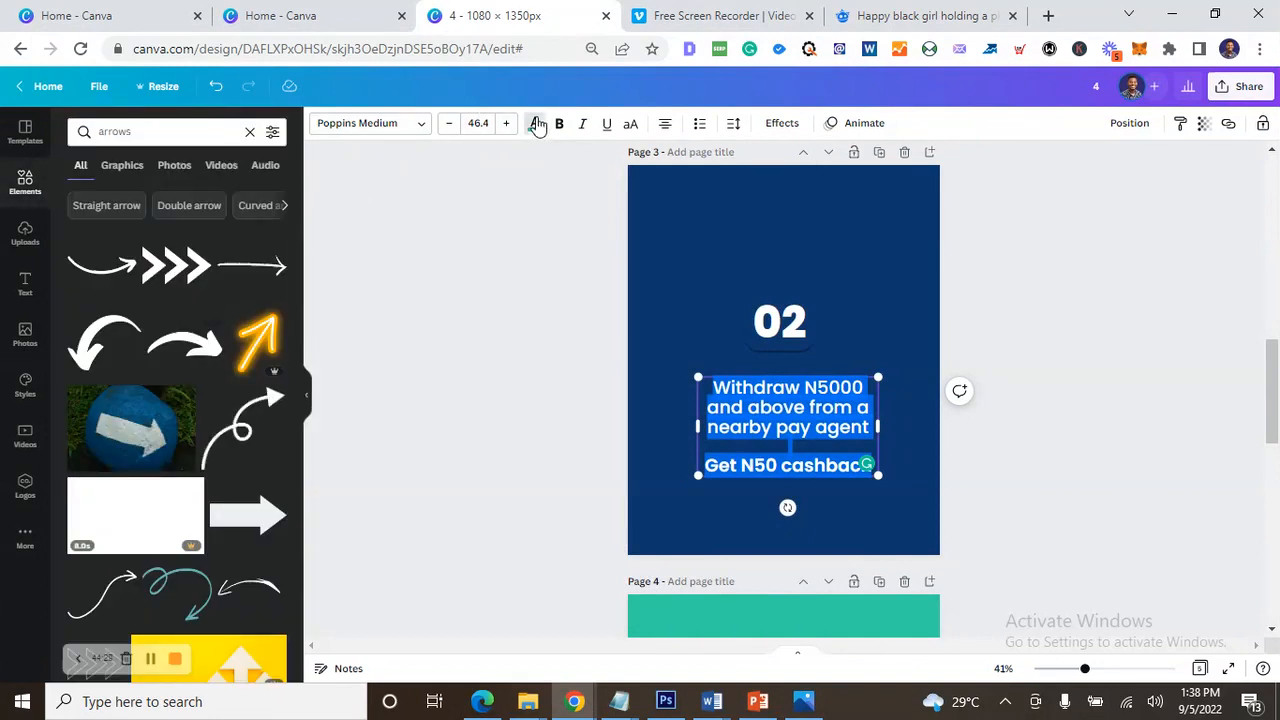
left_click(535, 123)
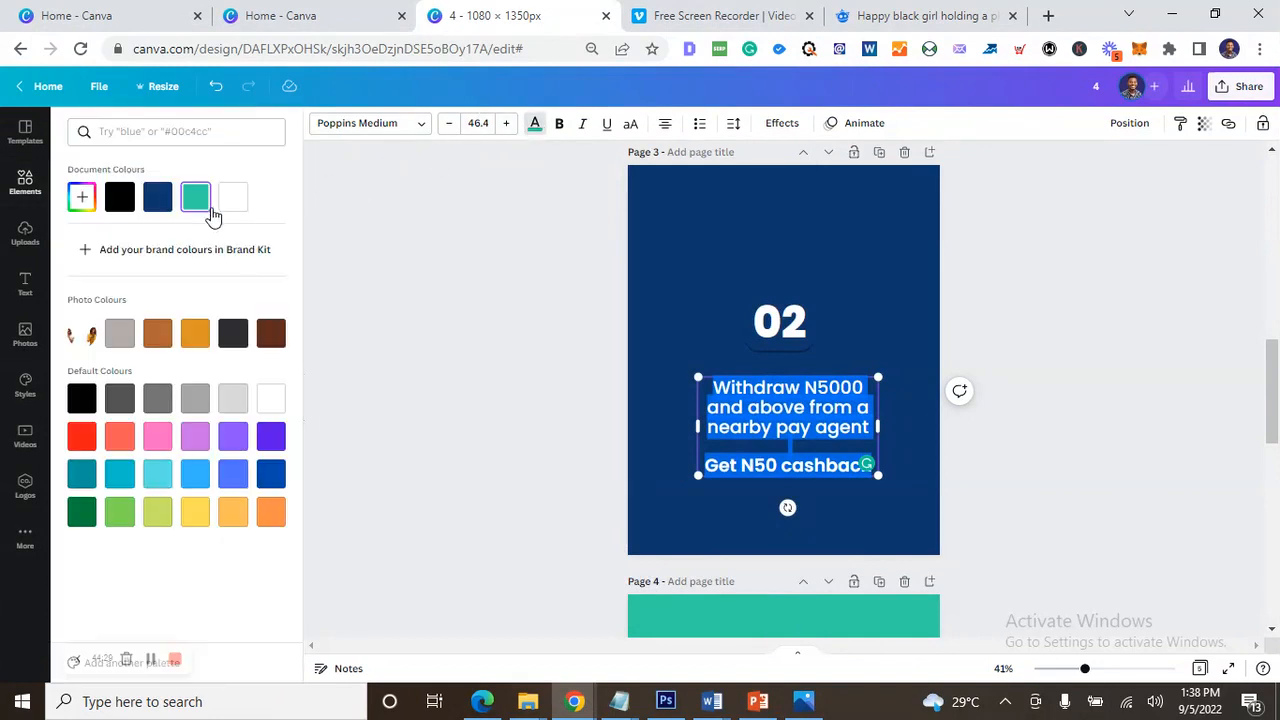
- Recolour the rounded badge behind page 3's 02 with the document's teal green
left_click(768, 335)
left_click(396, 123)
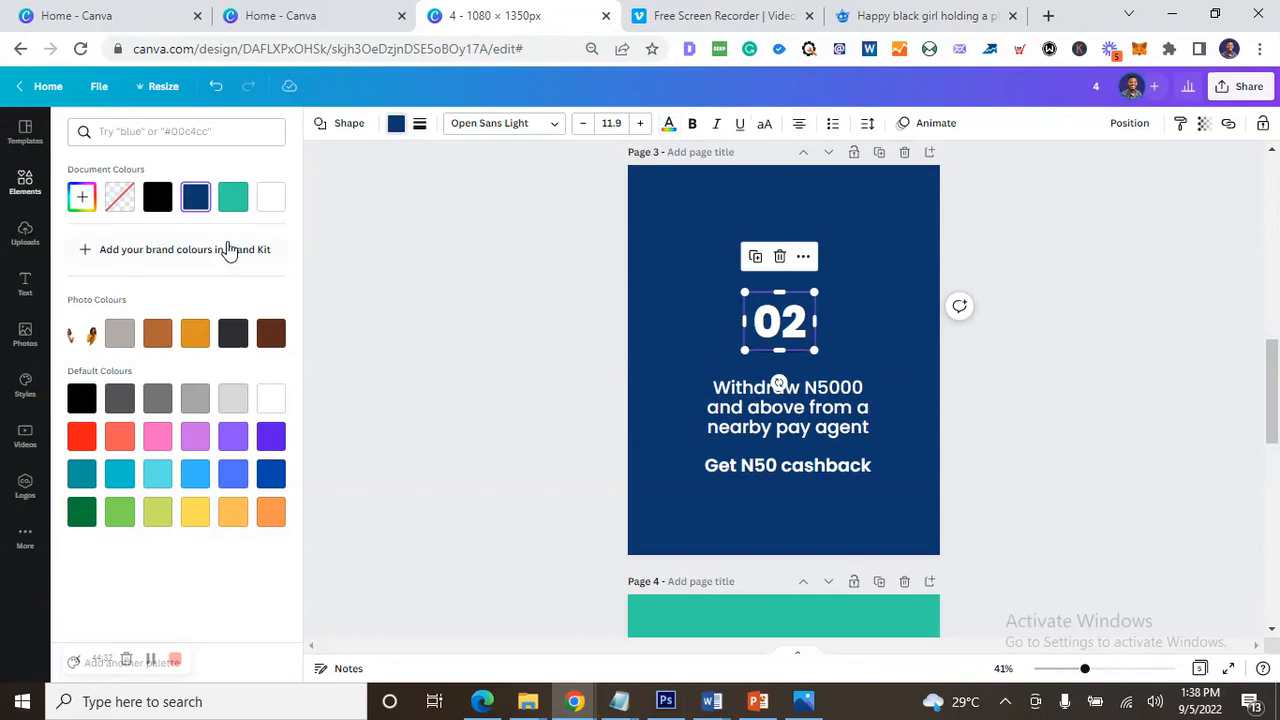
left_click(231, 194)
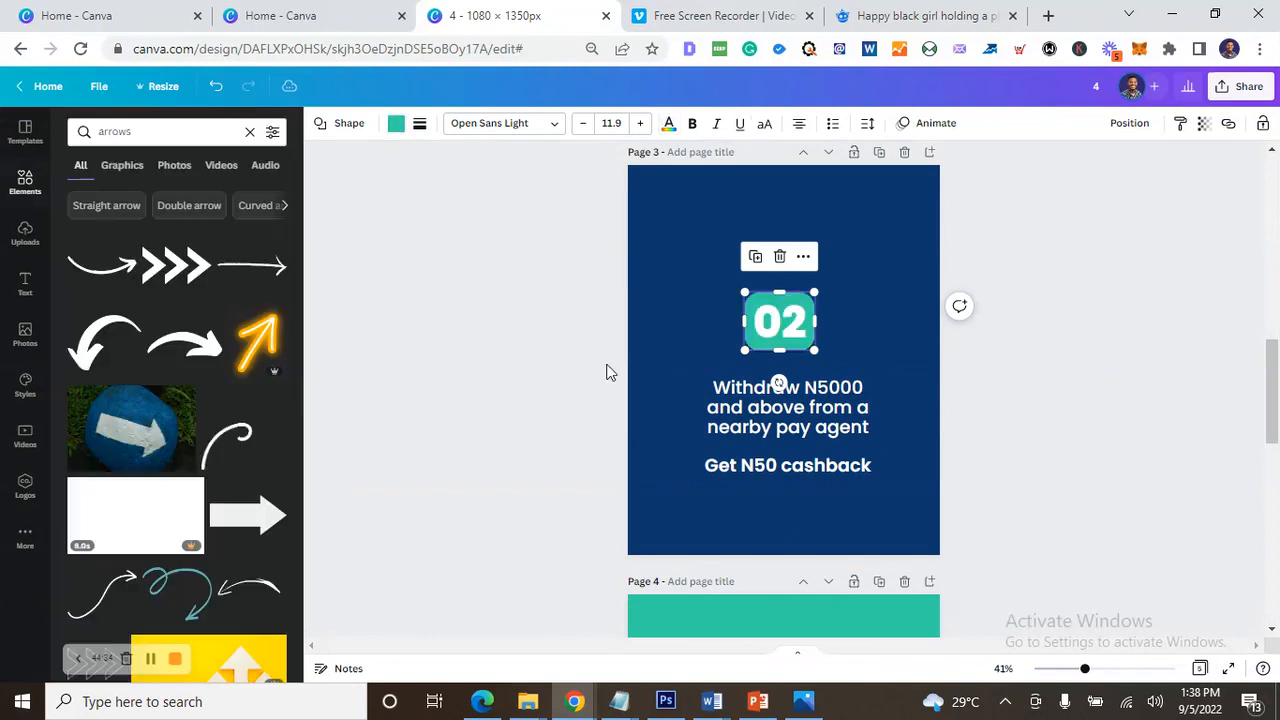
left_click(1188, 196)
- Move page 2's number badge and airtime cashback text together slightly left, towards the woman's photo
scroll(780, 316, "up", 5)
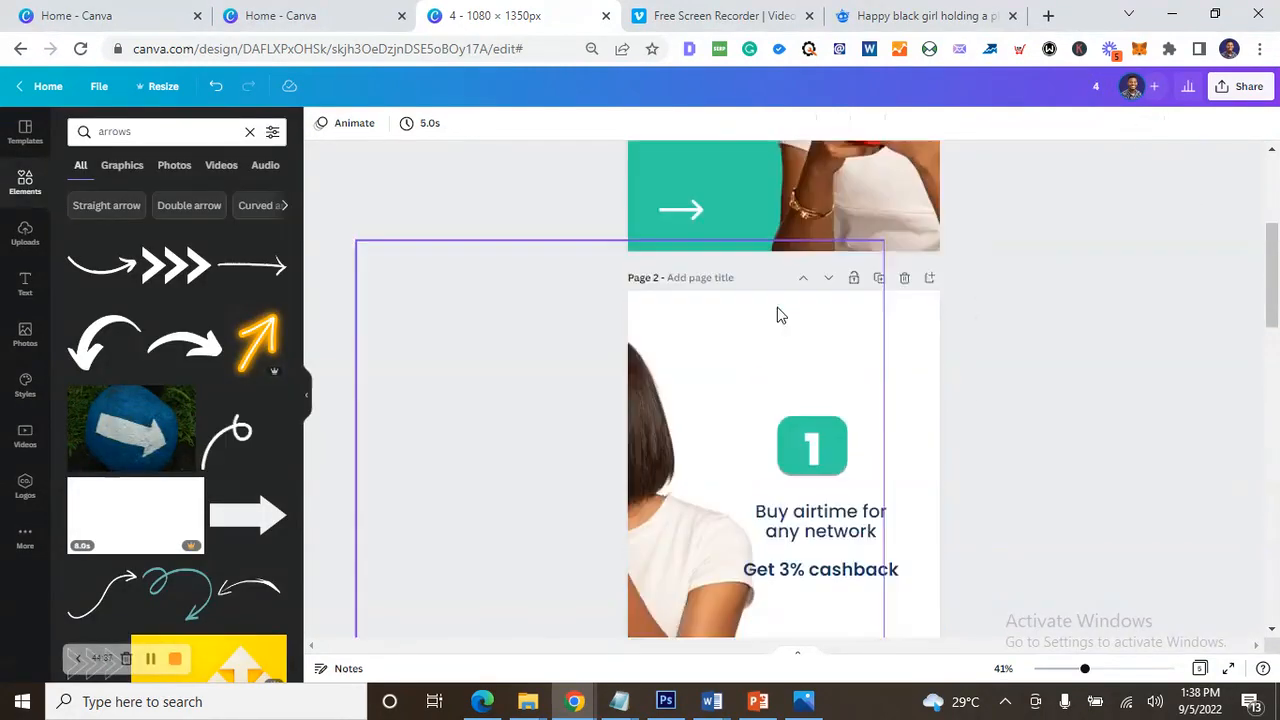
scroll(781, 316, "up", 3)
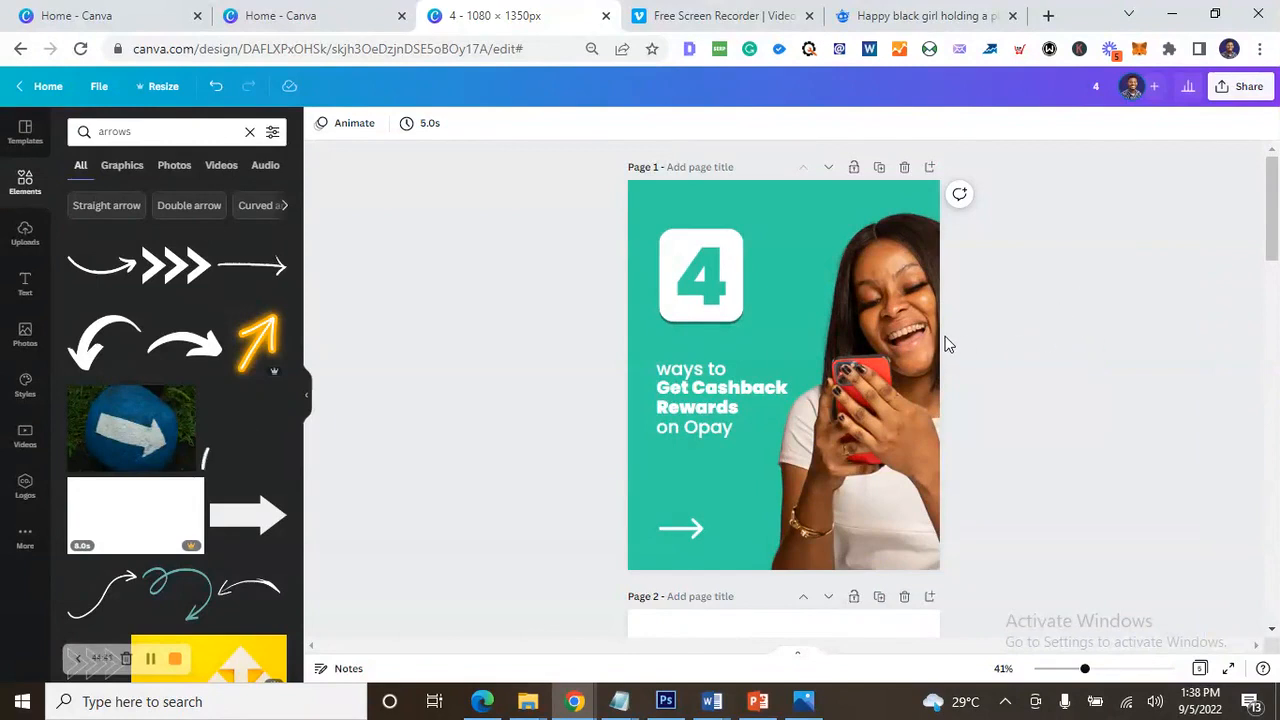
scroll(951, 346, "down", 9)
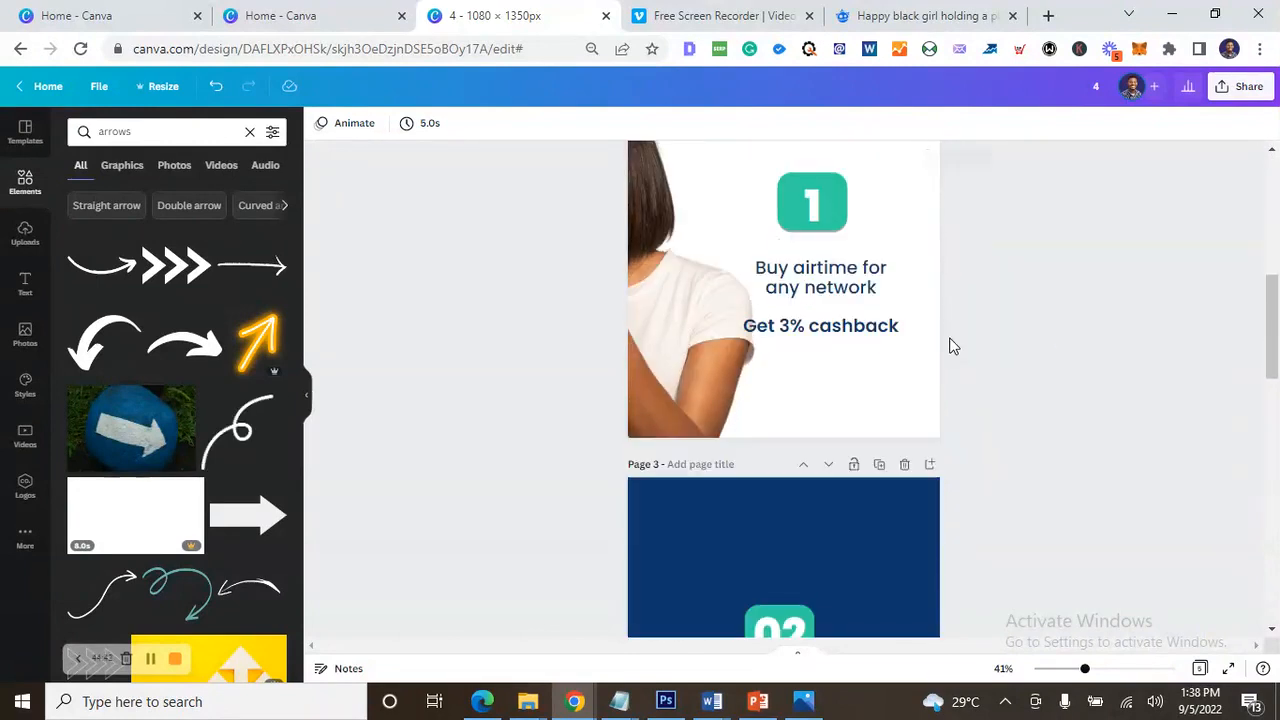
scroll(951, 346, "down", 8)
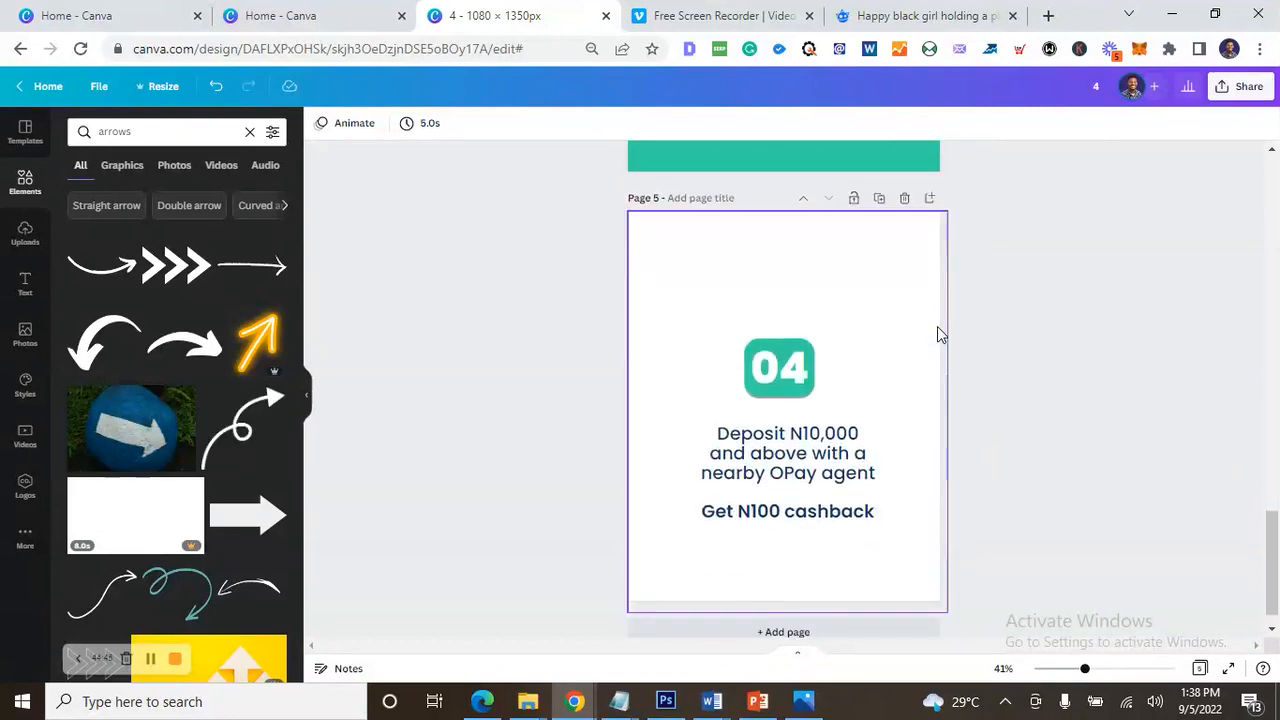
scroll(937, 300, "up", 12)
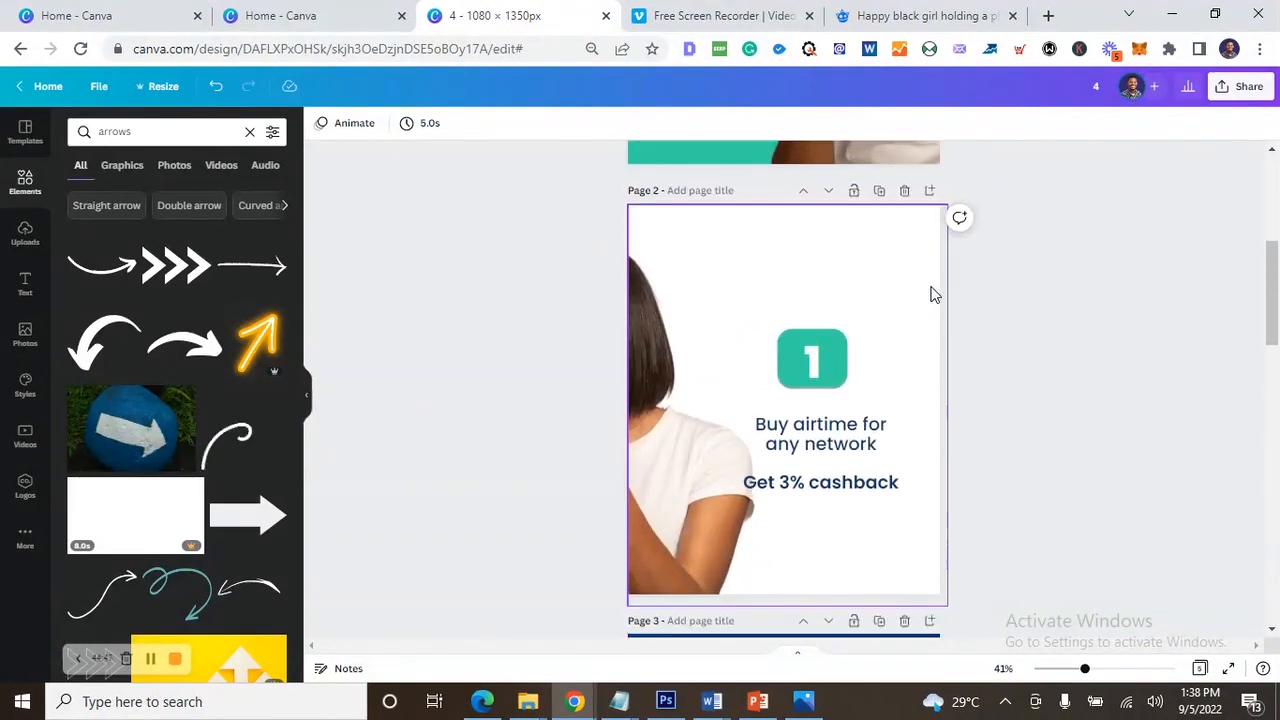
scroll(909, 341, "down", 1)
left_click(820, 265)
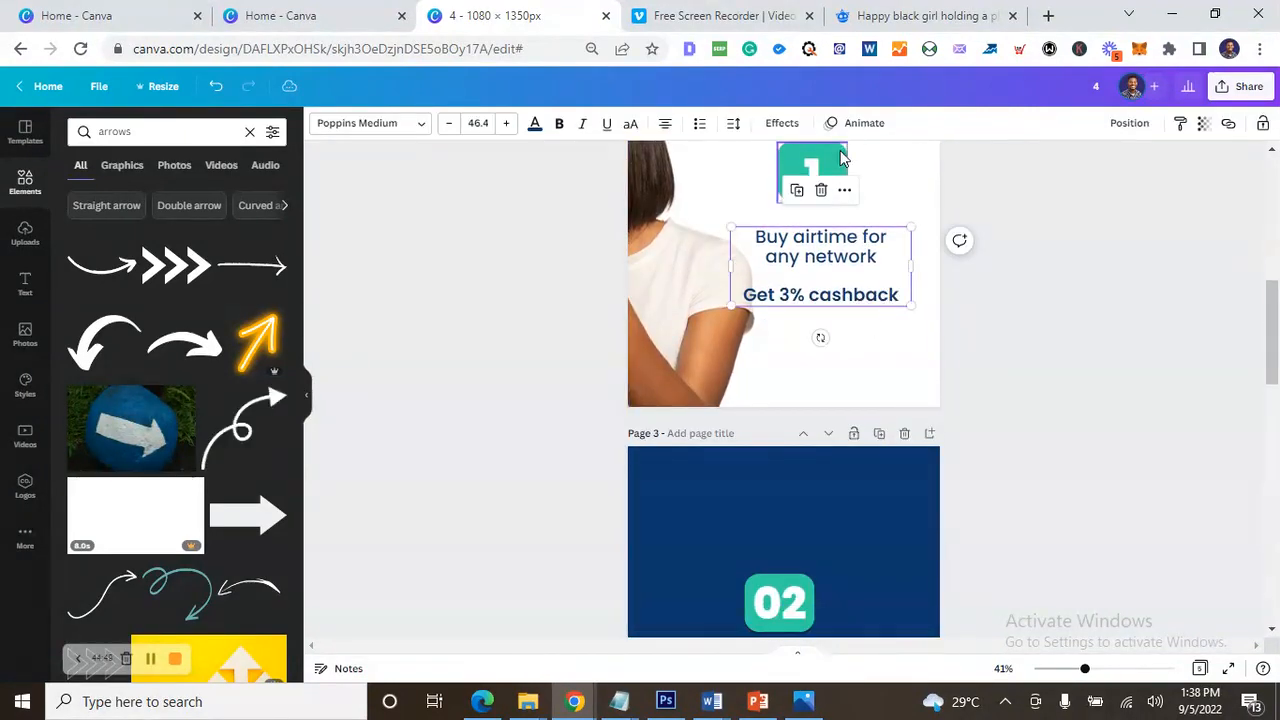
scroll(820, 265, "up", 1)
left_click(820, 265, "shift")
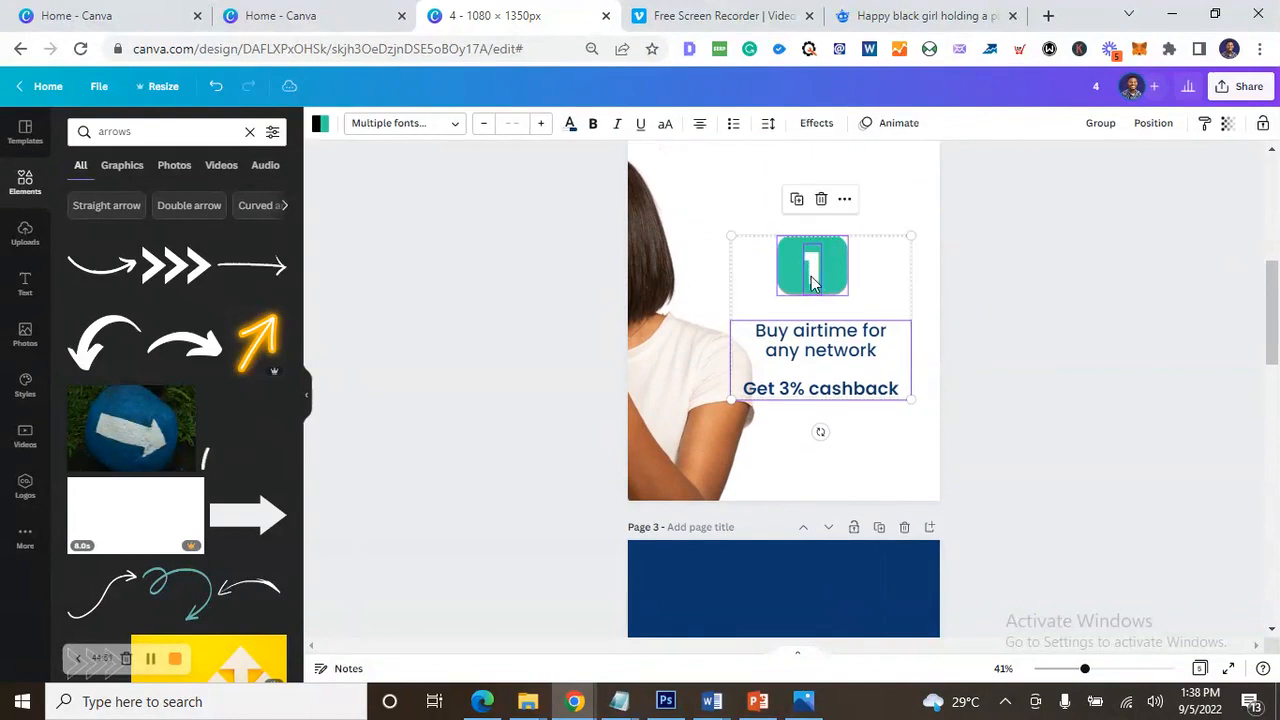
left_click_drag(820, 265, 795, 277)
left_click(1047, 288)
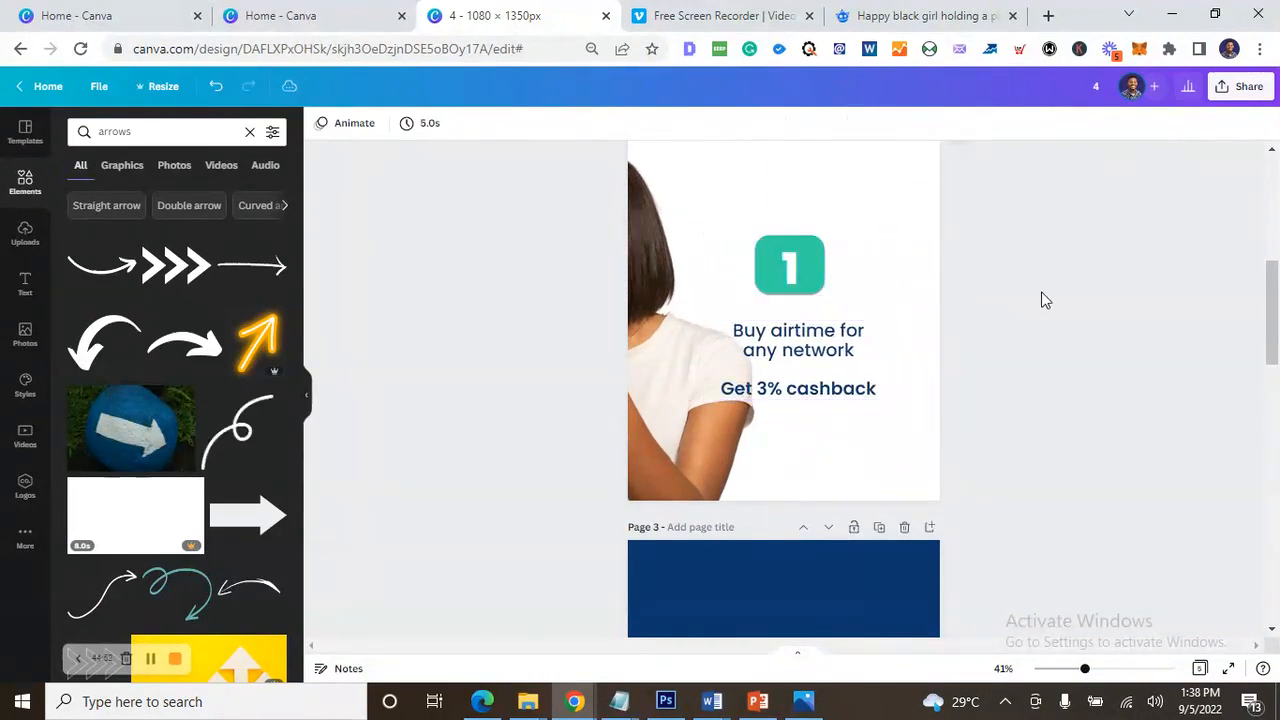
- Download all five pages of the design as PNG images at size 1
left_click(1250, 95)
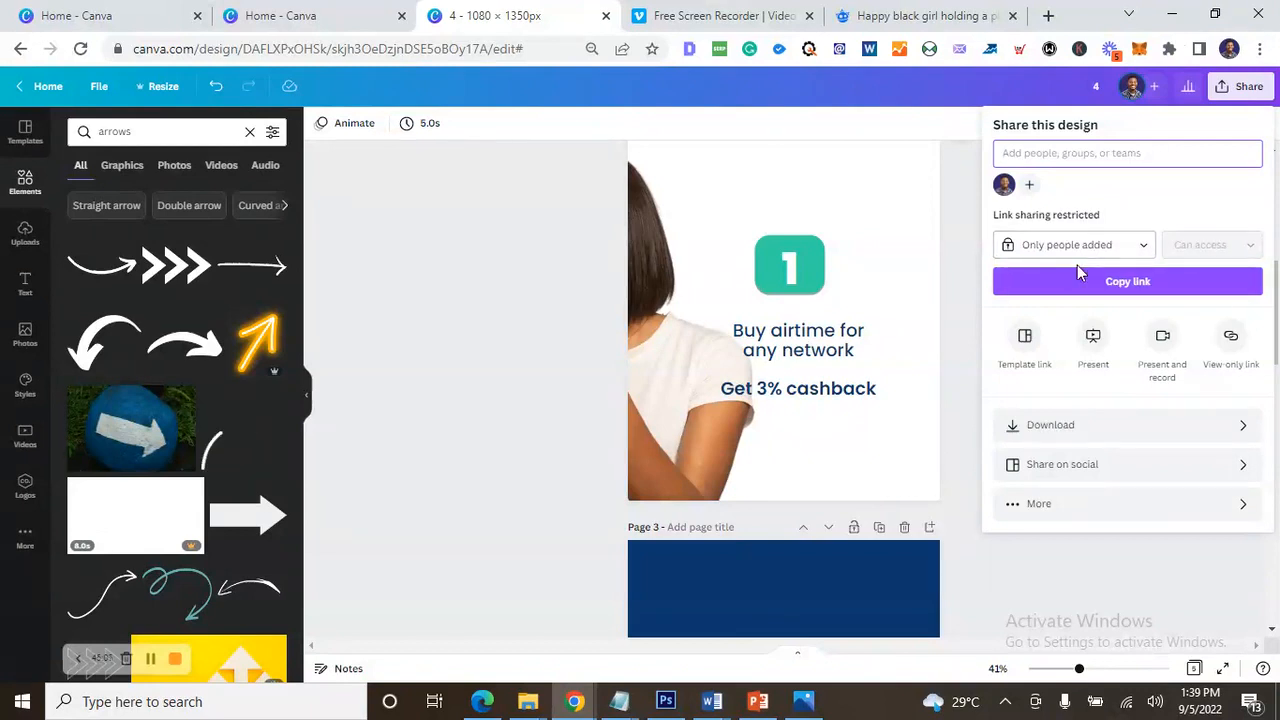
left_click(1122, 437)
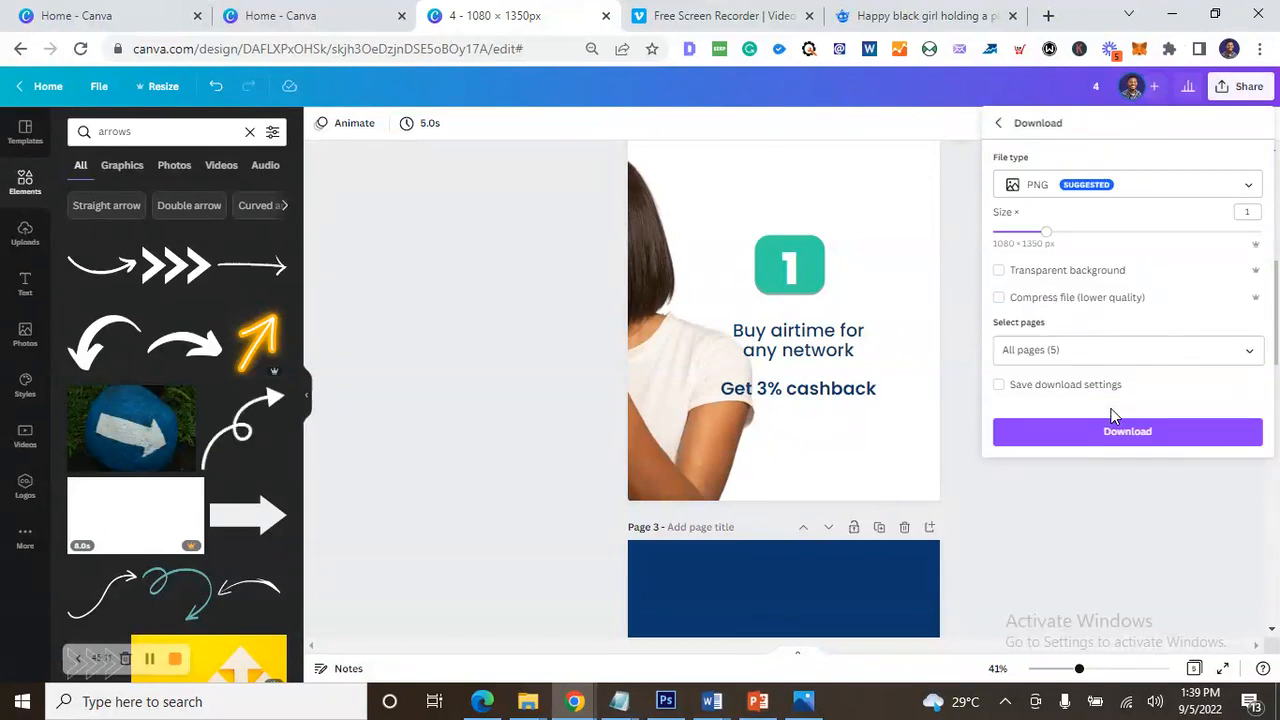
left_click(1117, 351)
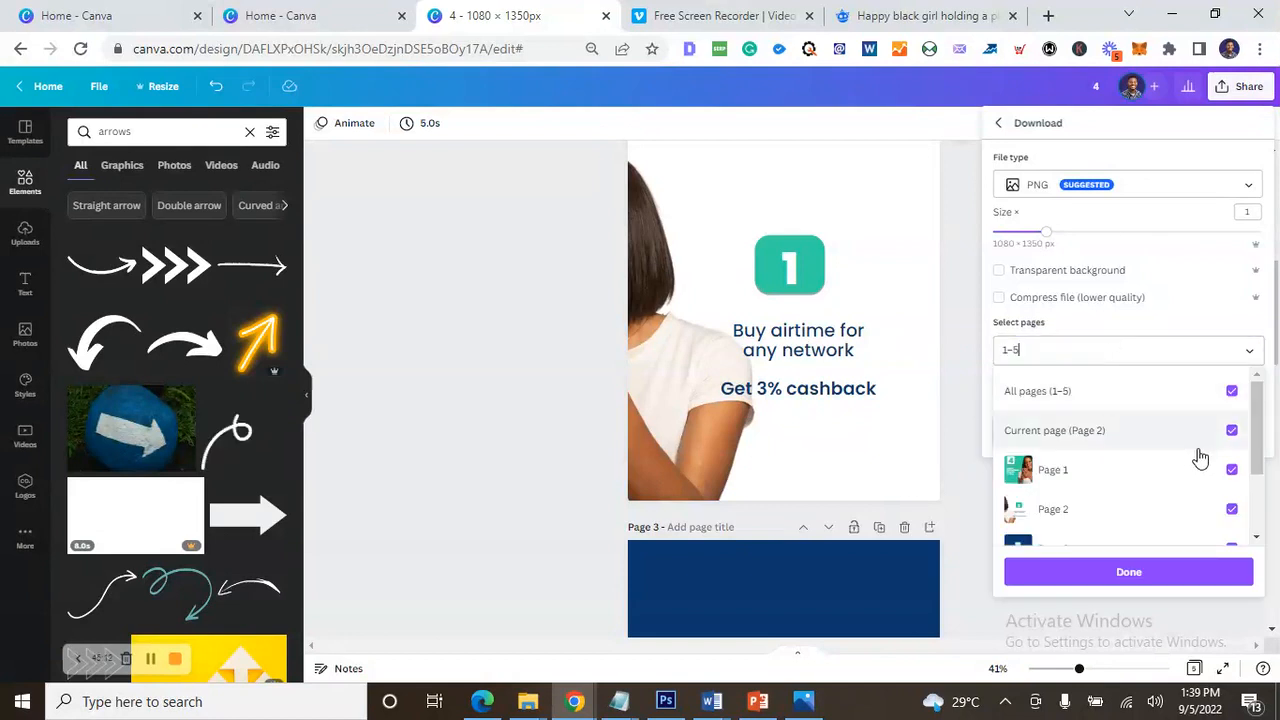
scroll(1200, 455, "down", 2)
scroll(1134, 494, "up", 3)
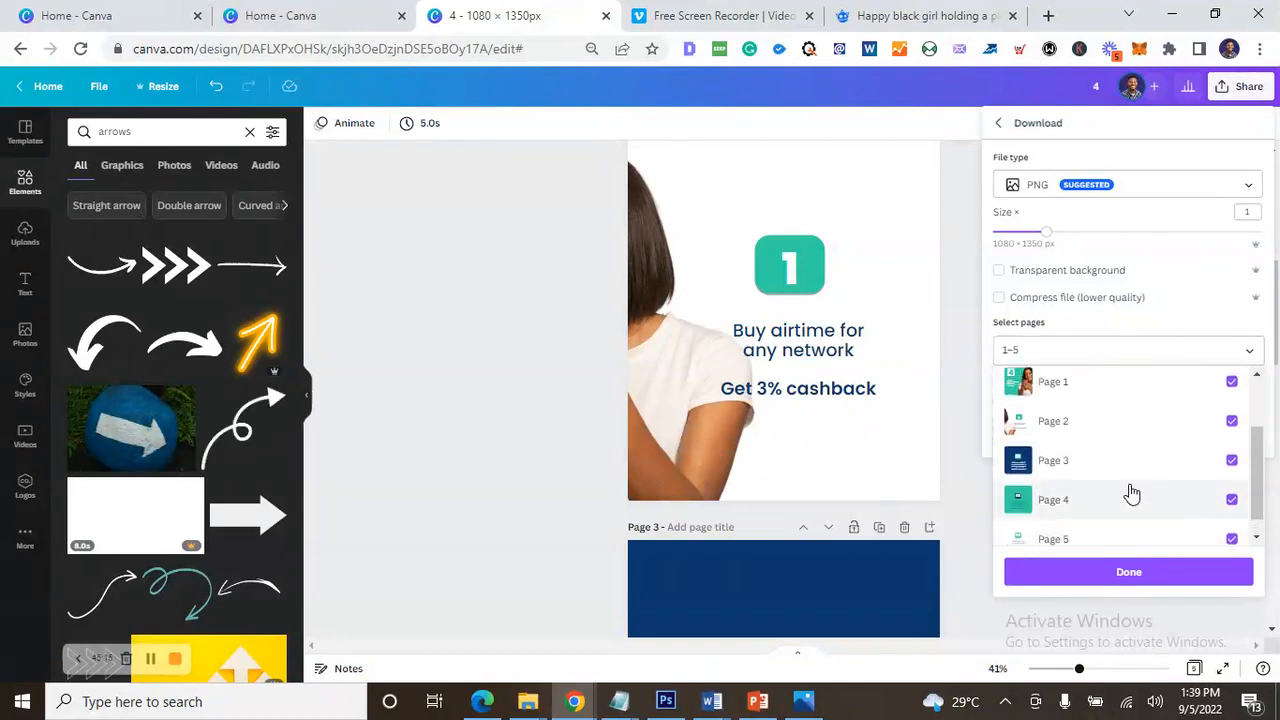
scroll(1203, 434, "down", 3)
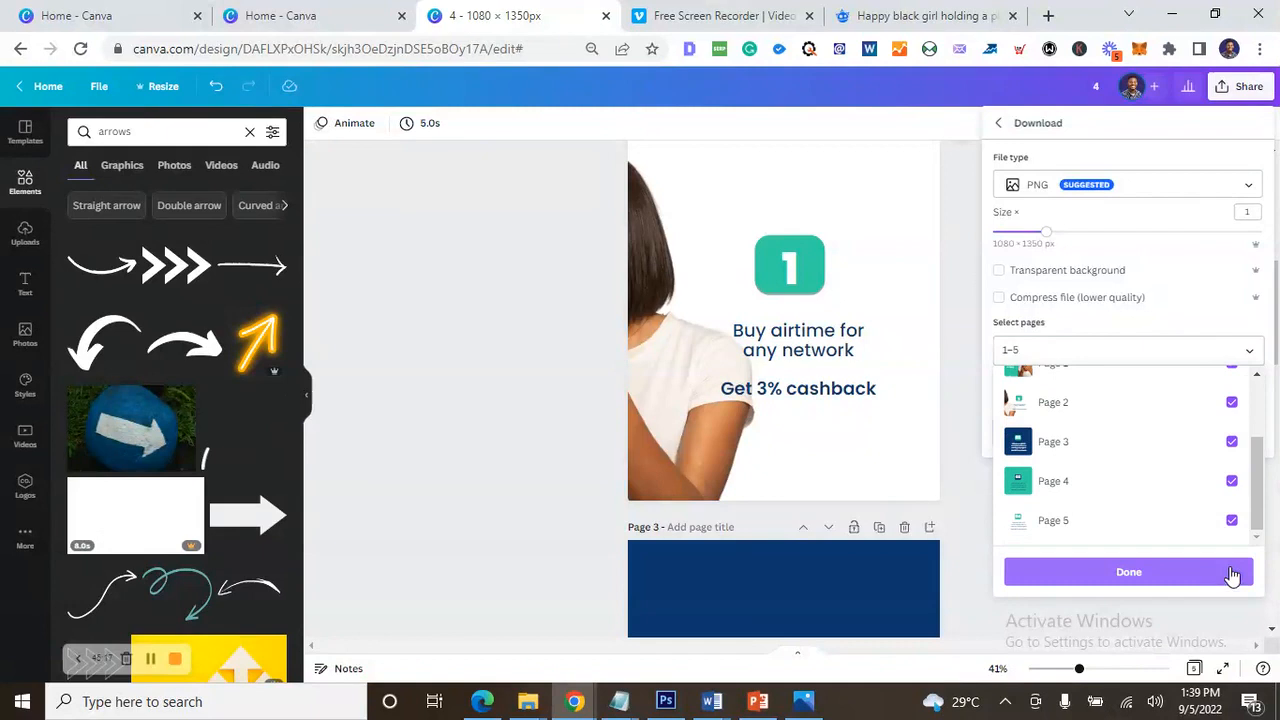
left_click(1232, 524)
scroll(1240, 420, "up", 3)
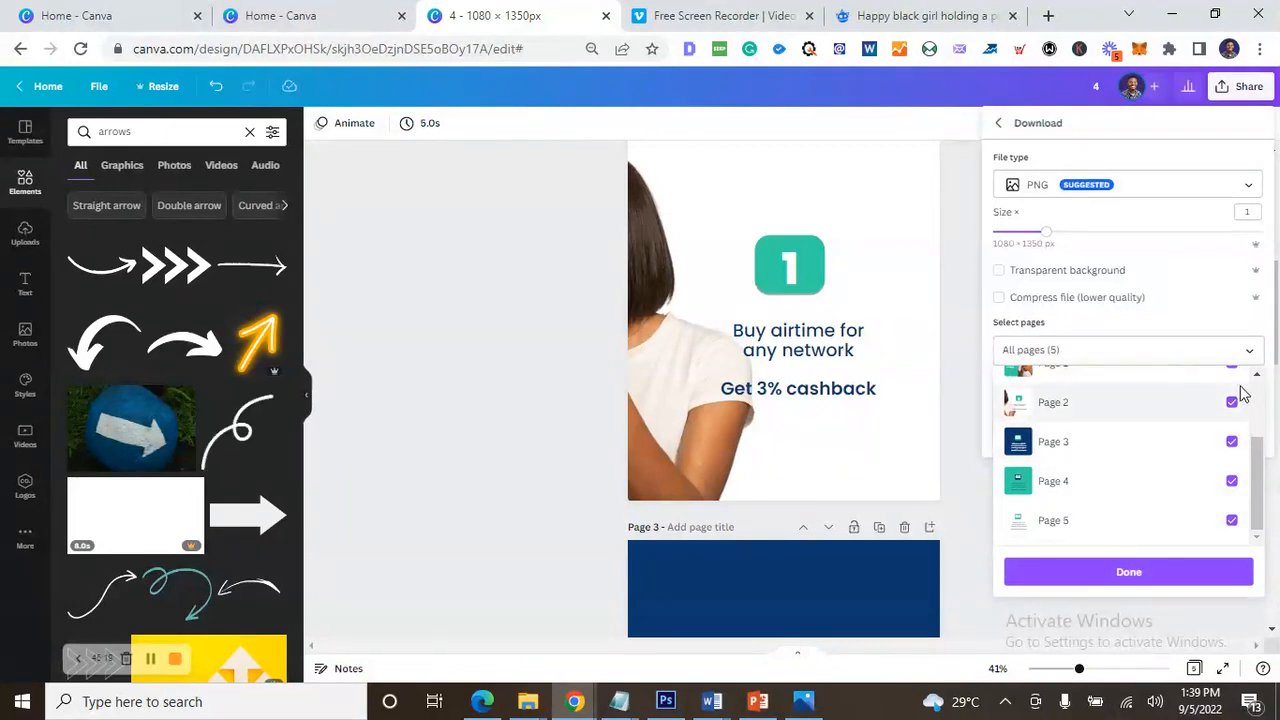
left_click(1199, 318)
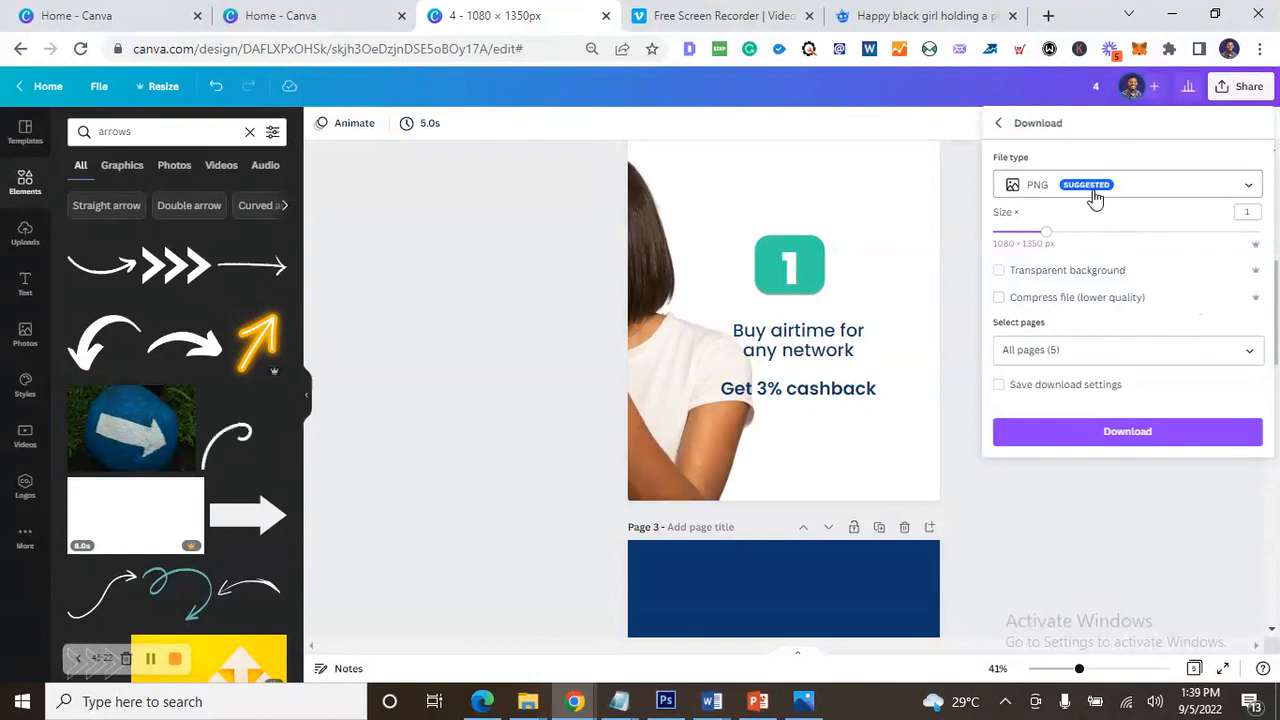
left_click(1128, 433)
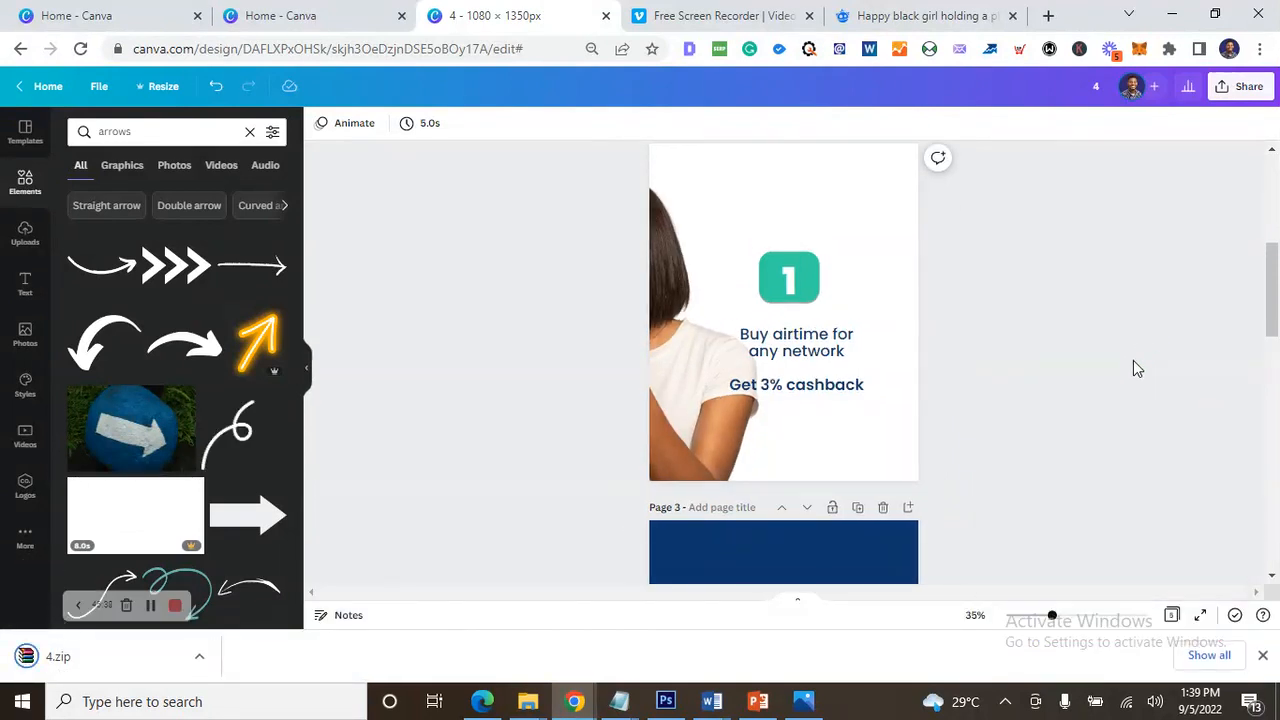
- Download all five pages of the design again as a PDF Standard file
left_click(1228, 96)
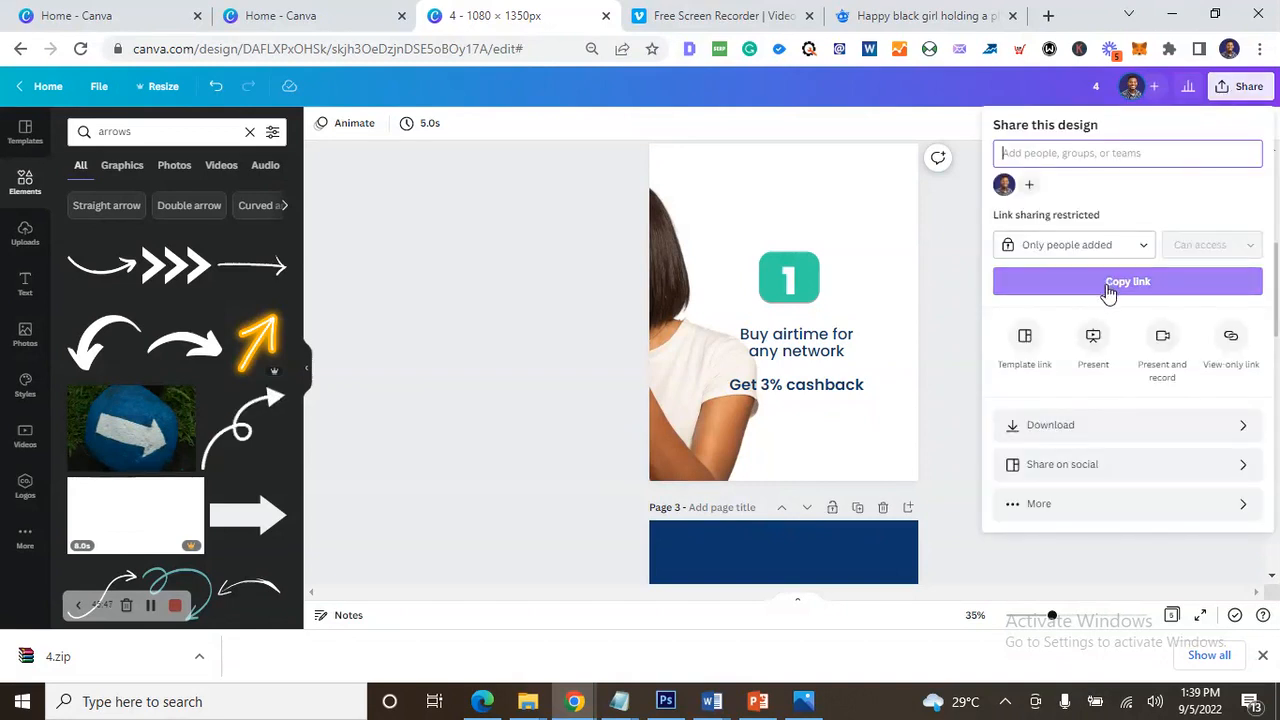
left_click(1081, 430)
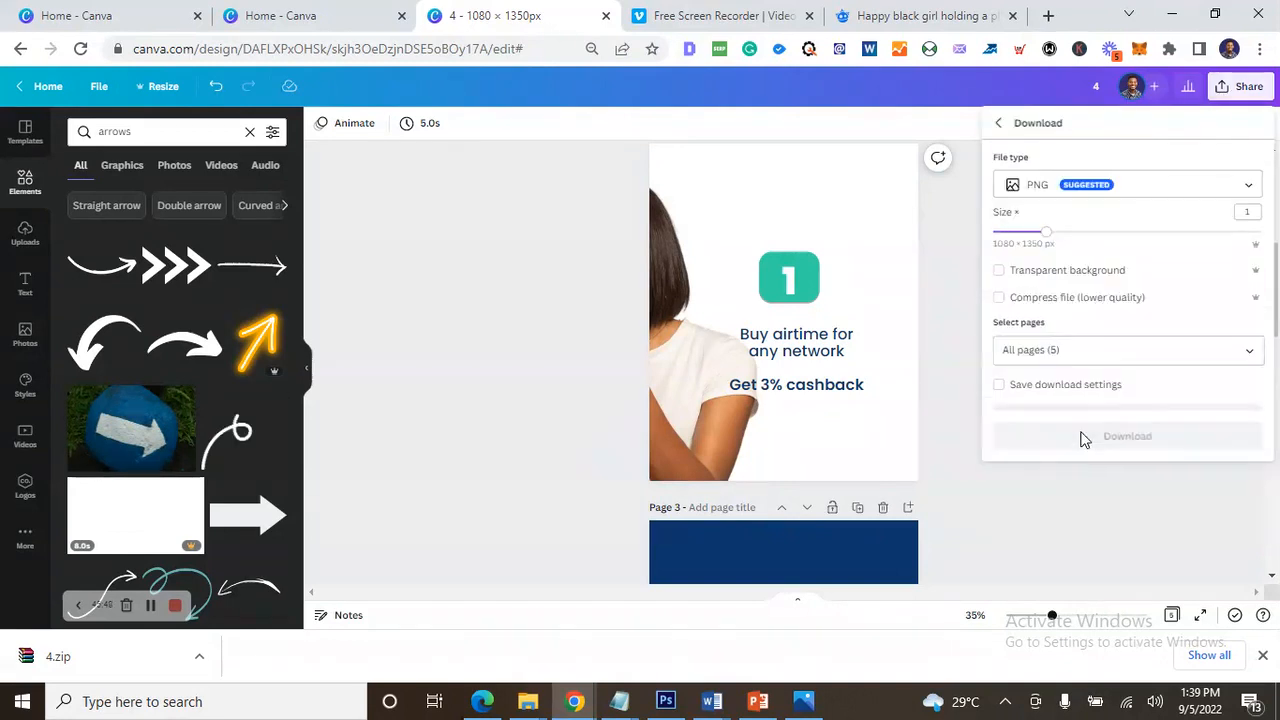
left_click(1083, 190)
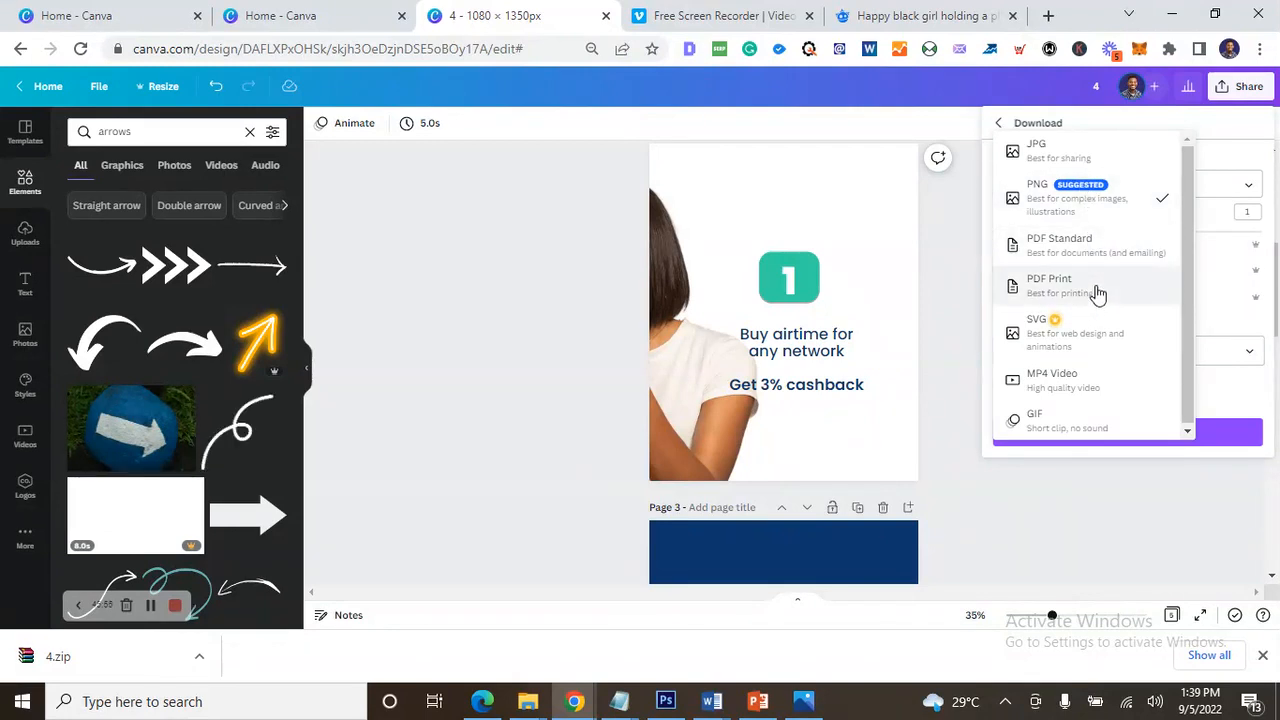
left_click(1097, 249)
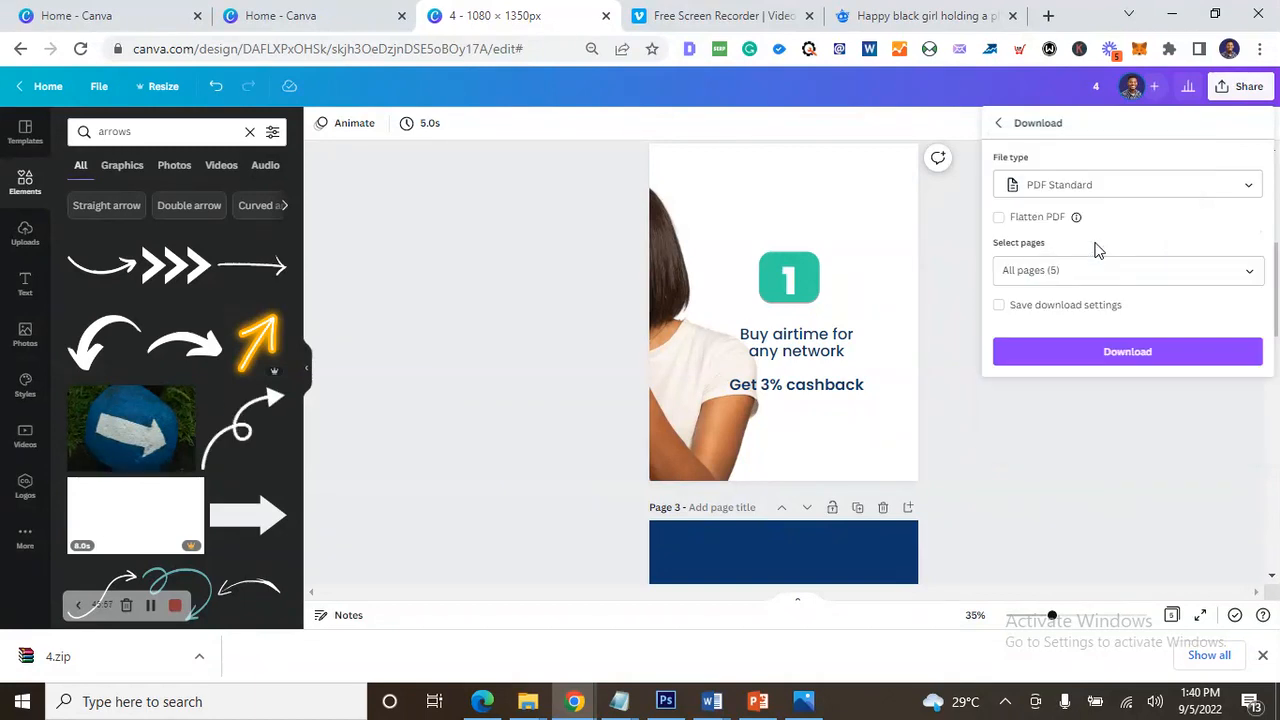
left_click(1125, 352)
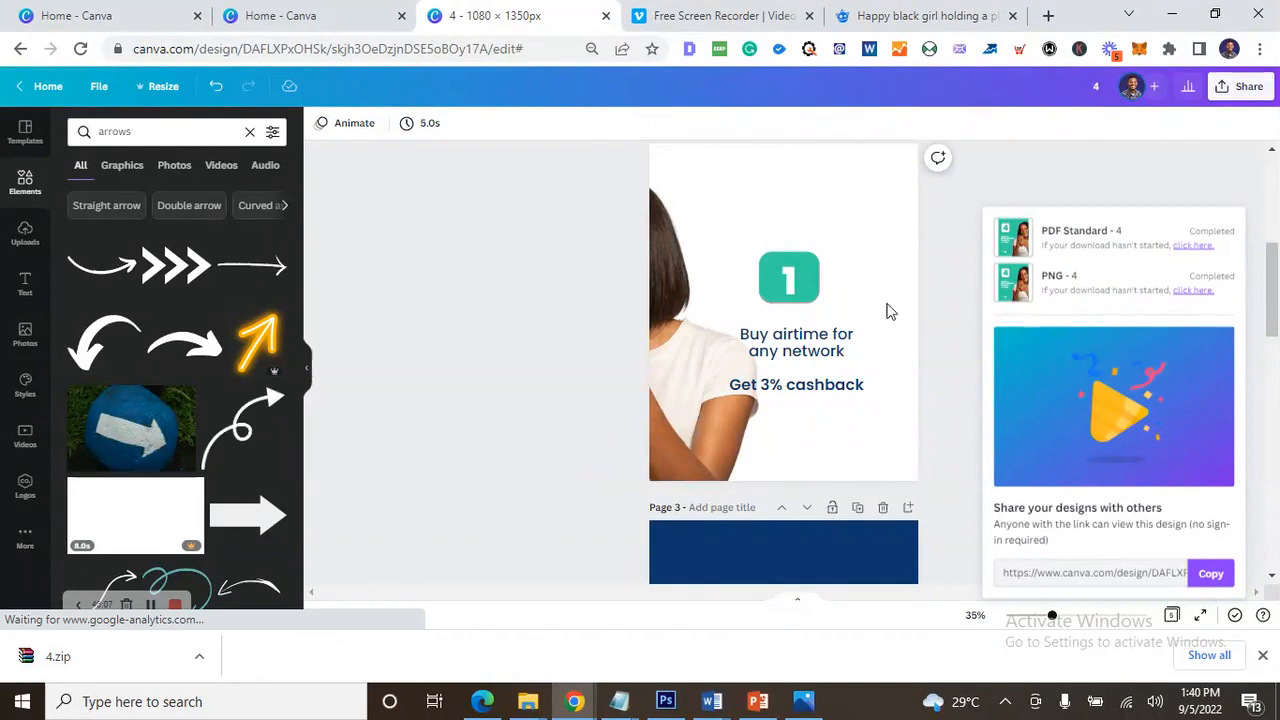
- Switch to the Downloads folder in File Explorer and refresh its file listing
mouse_move(533, 705)
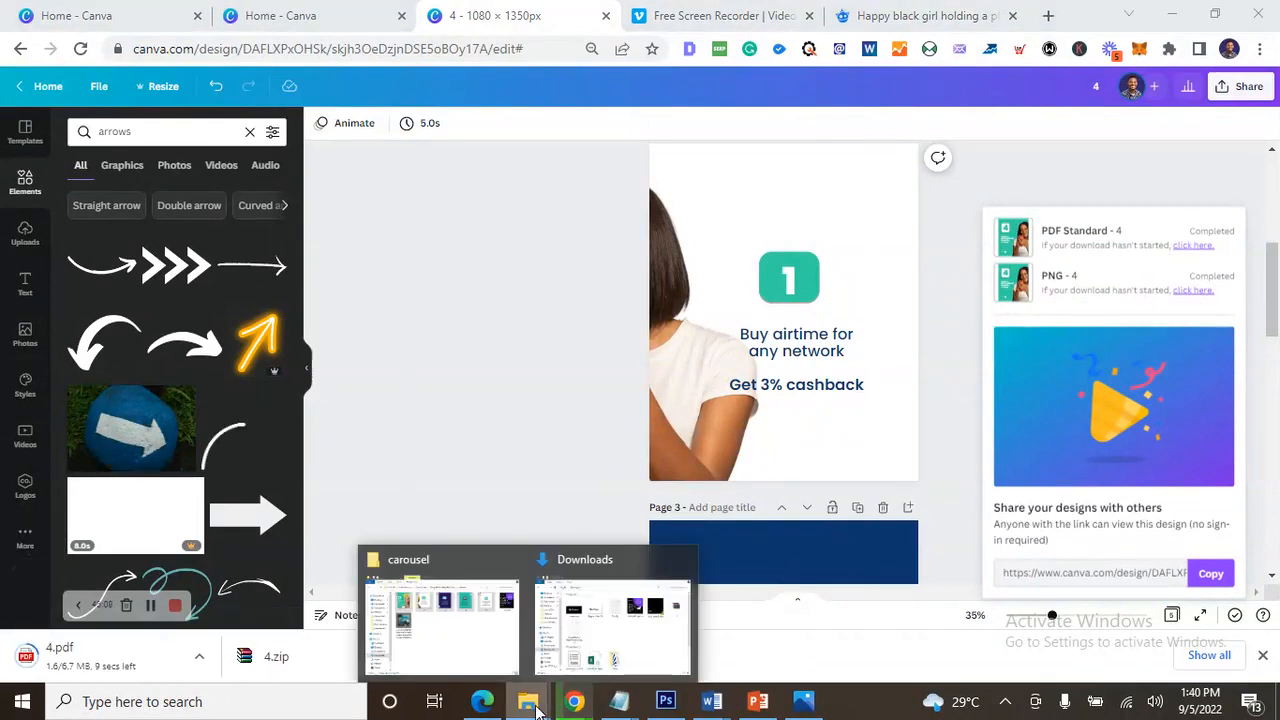
mouse_move(515, 641)
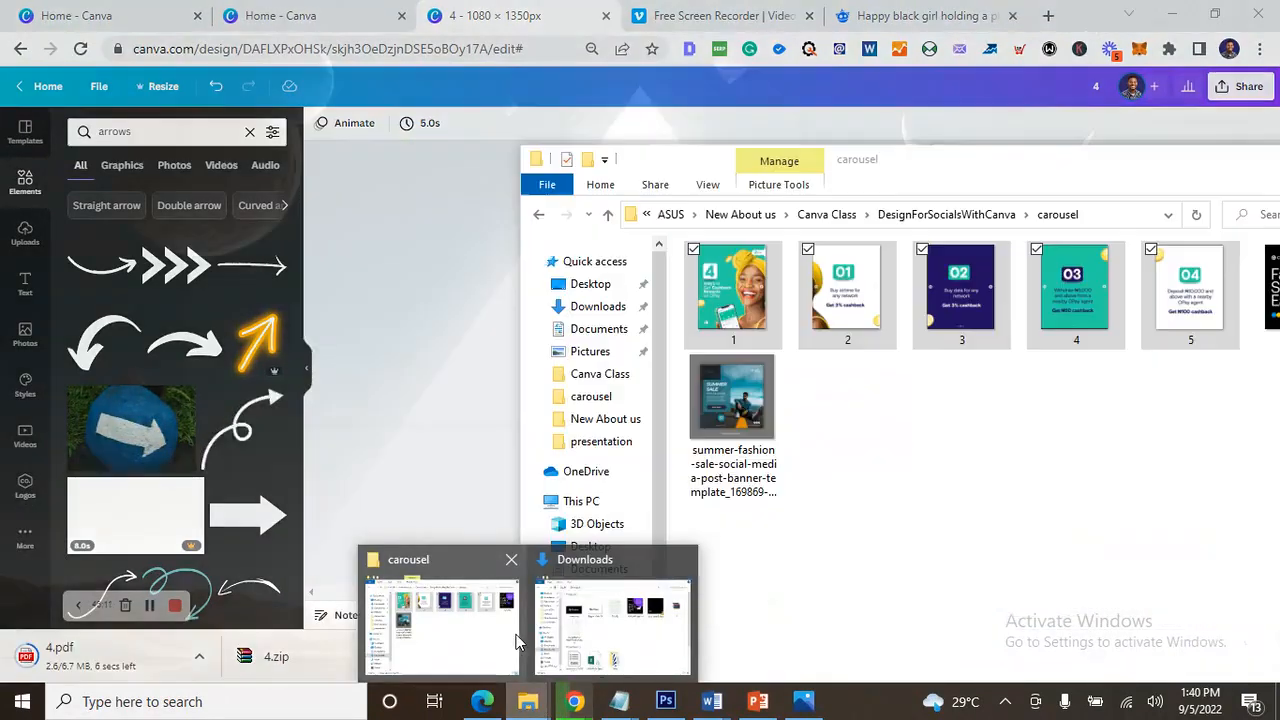
left_click(612, 625)
left_click_drag(200, 126, 383, 63)
right_click(655, 347)
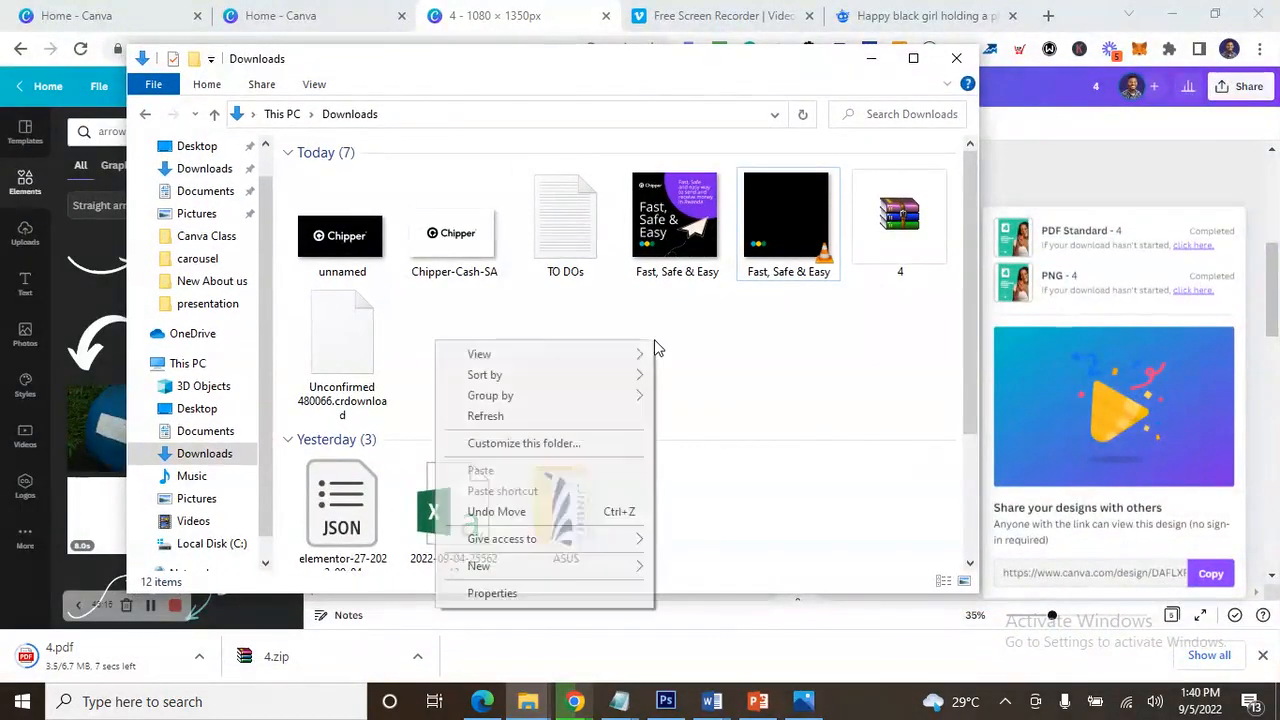
left_click(571, 418)
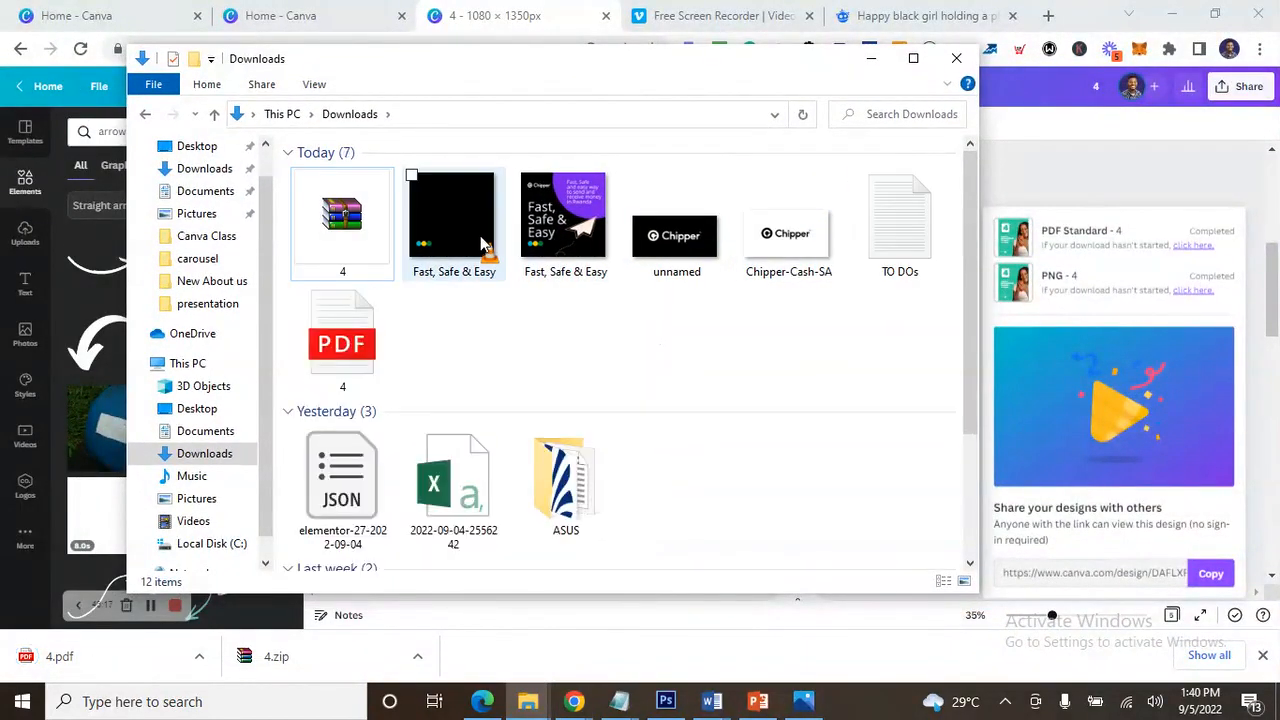
- Extract the downloaded 4.zip archive into its own folder named 4 within Downloads
left_click(457, 245)
left_click(352, 228)
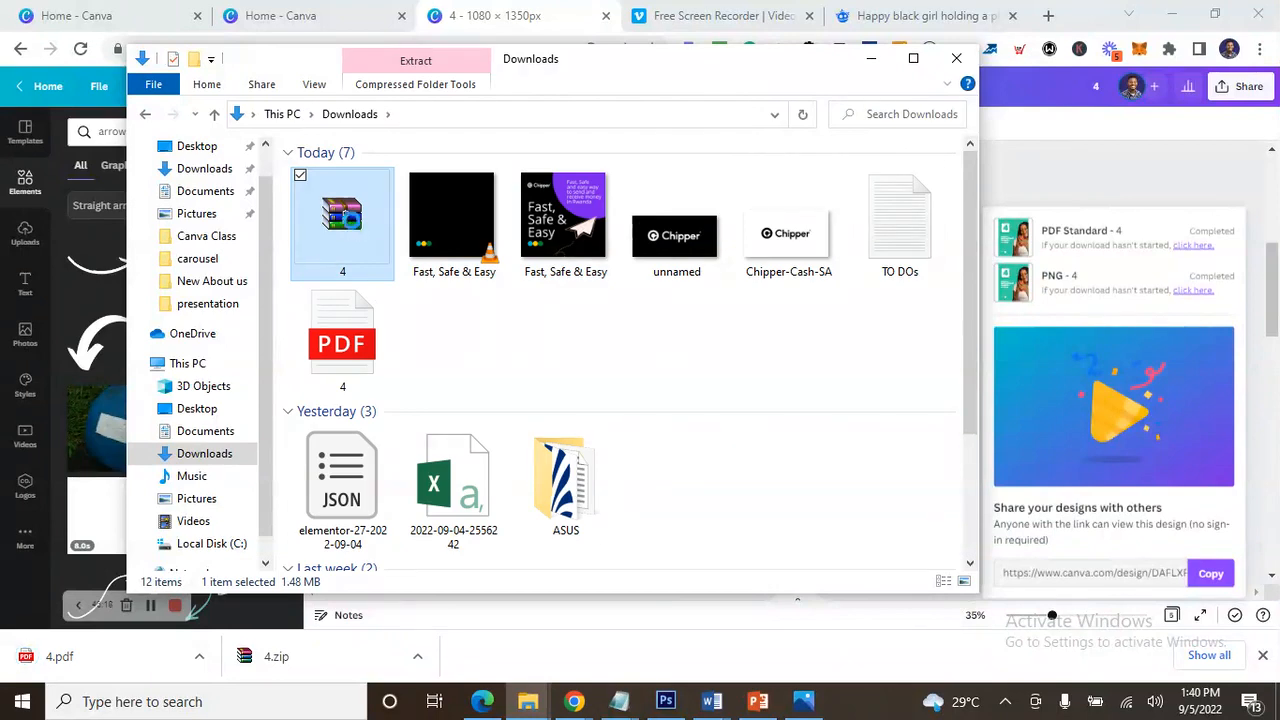
right_click(352, 222)
left_click(203, 283)
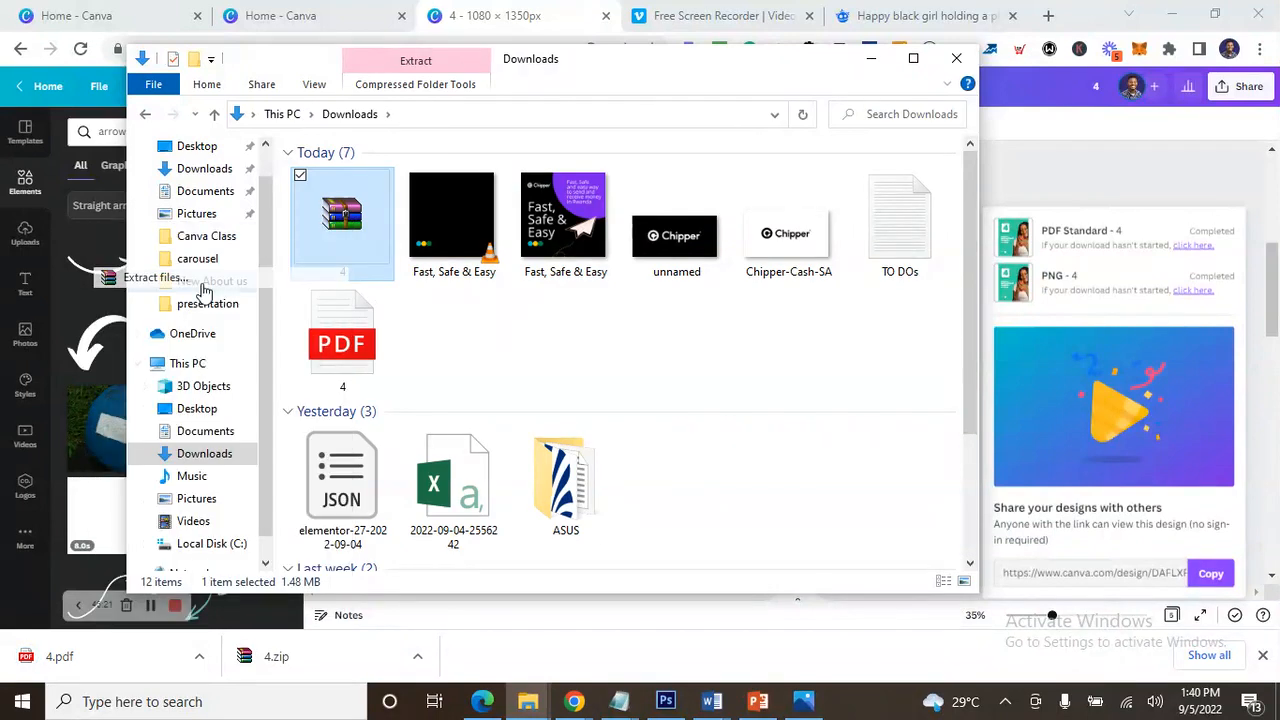
left_click(700, 543)
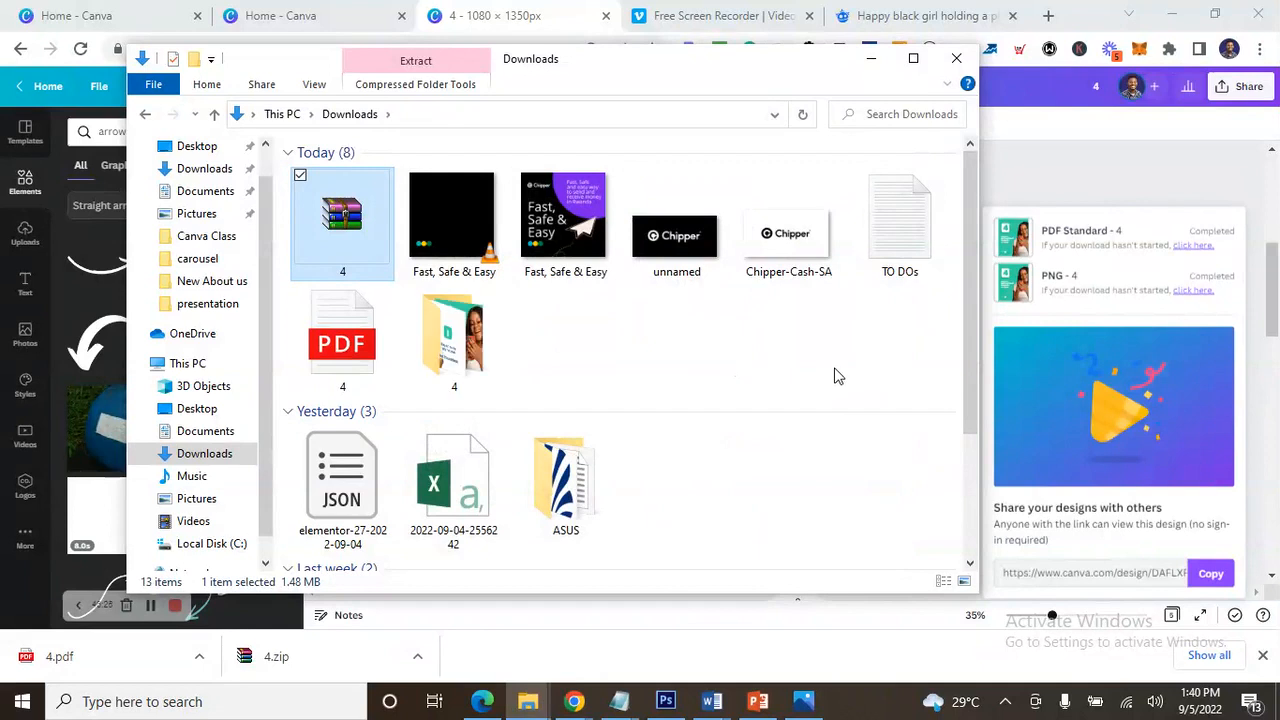
- Open the extracted folder 4 and view the exported slide images from 1.png through 5.png
double_click(432, 312)
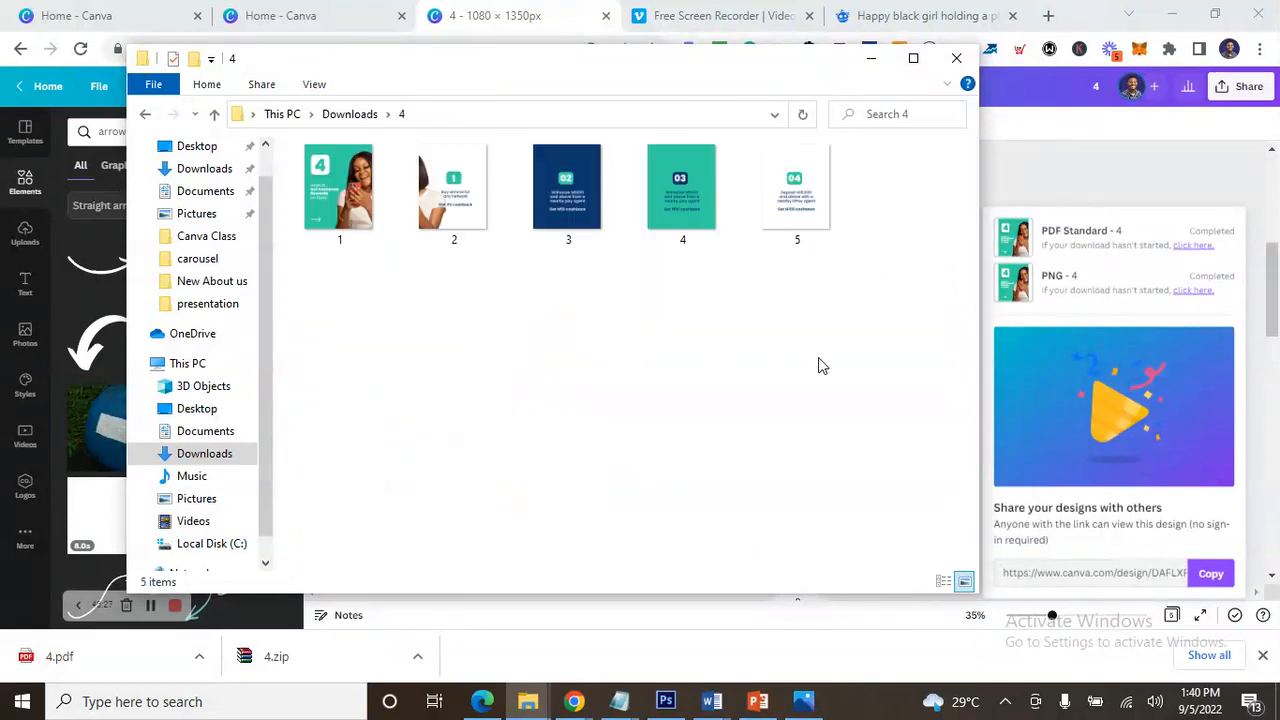
double_click(335, 208)
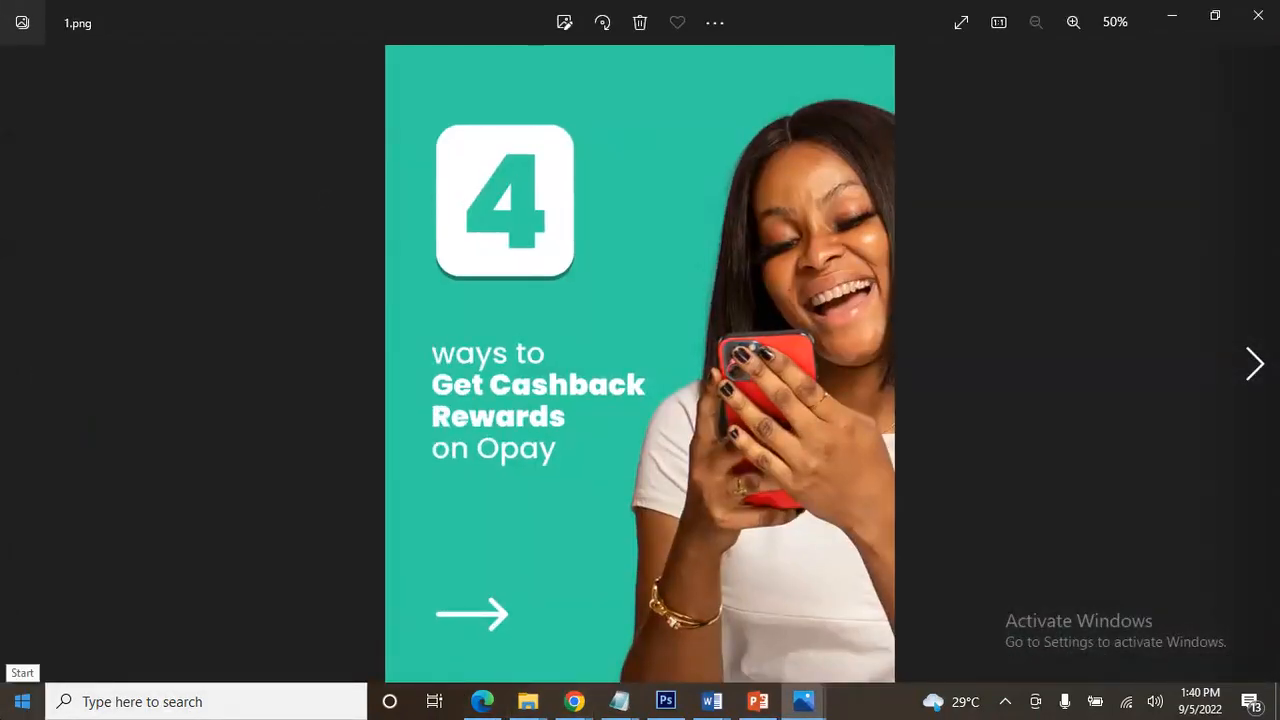
key("Right")
key("Right")
key("Right")
key("Right")
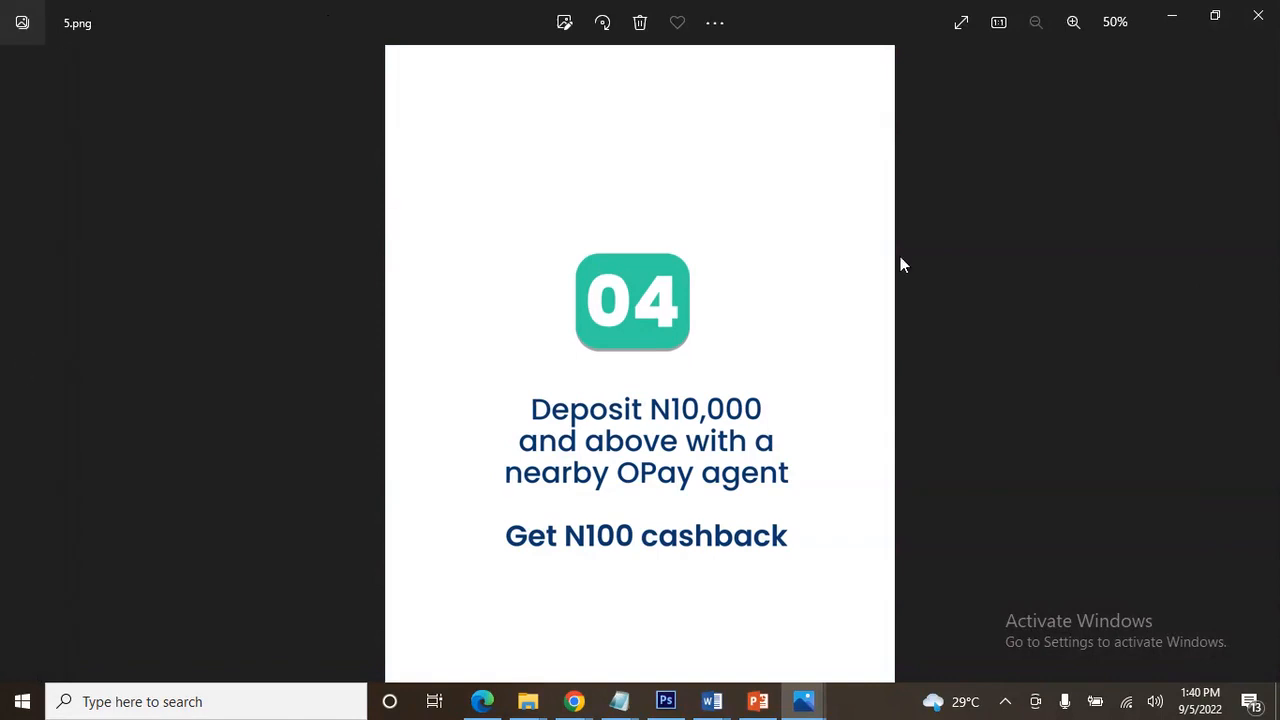
left_click(1258, 15)
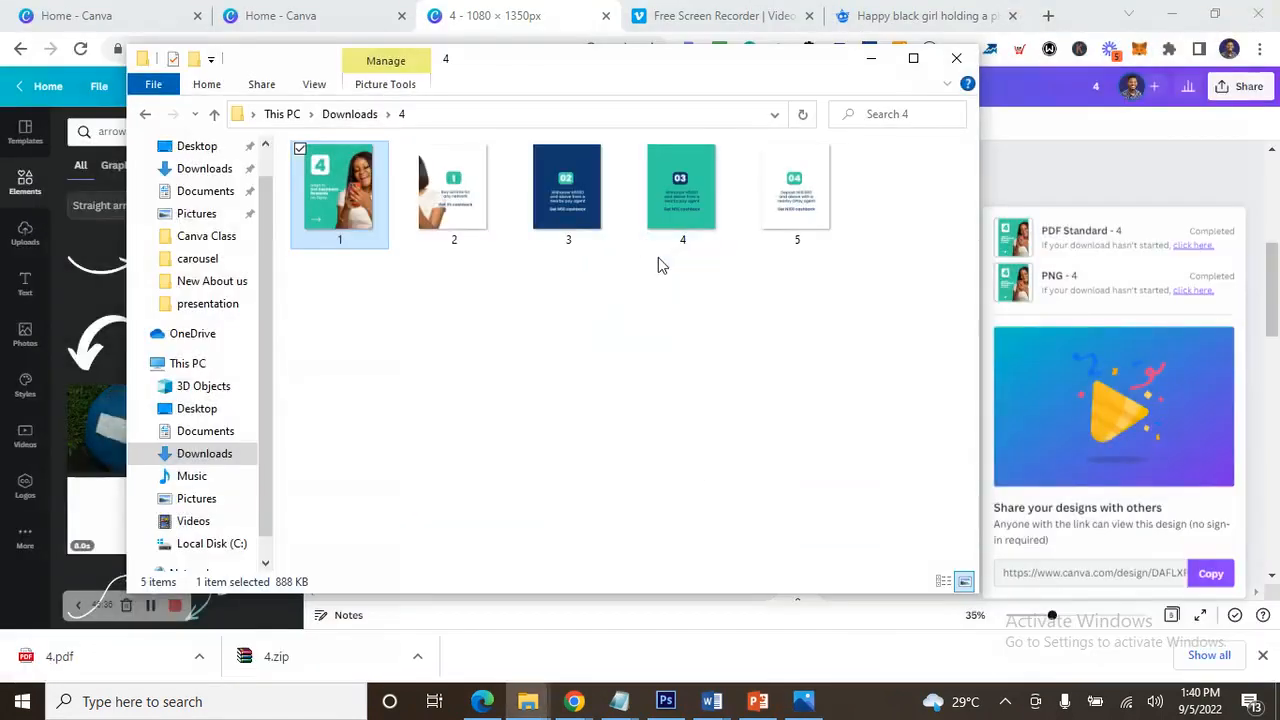
- Return to Downloads, open the exported 4.pdf for viewing and dismiss the security notification
left_click(216, 116)
left_click(366, 232)
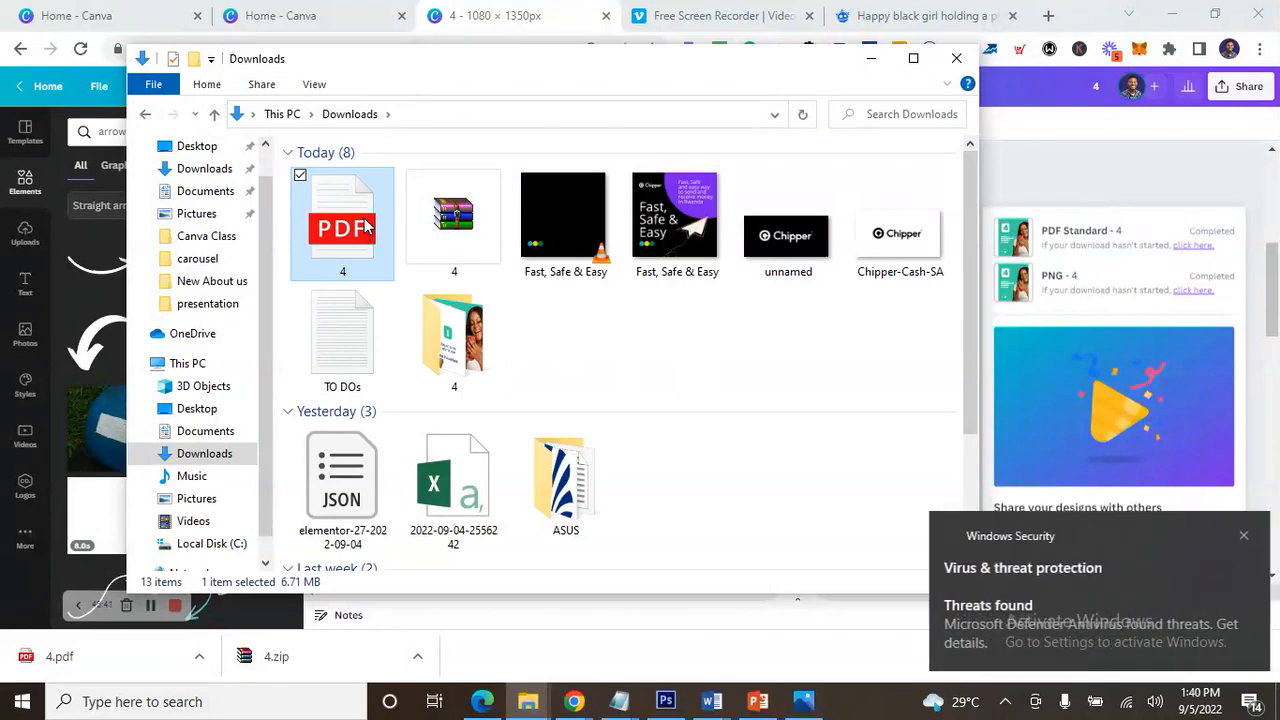
double_click(366, 232)
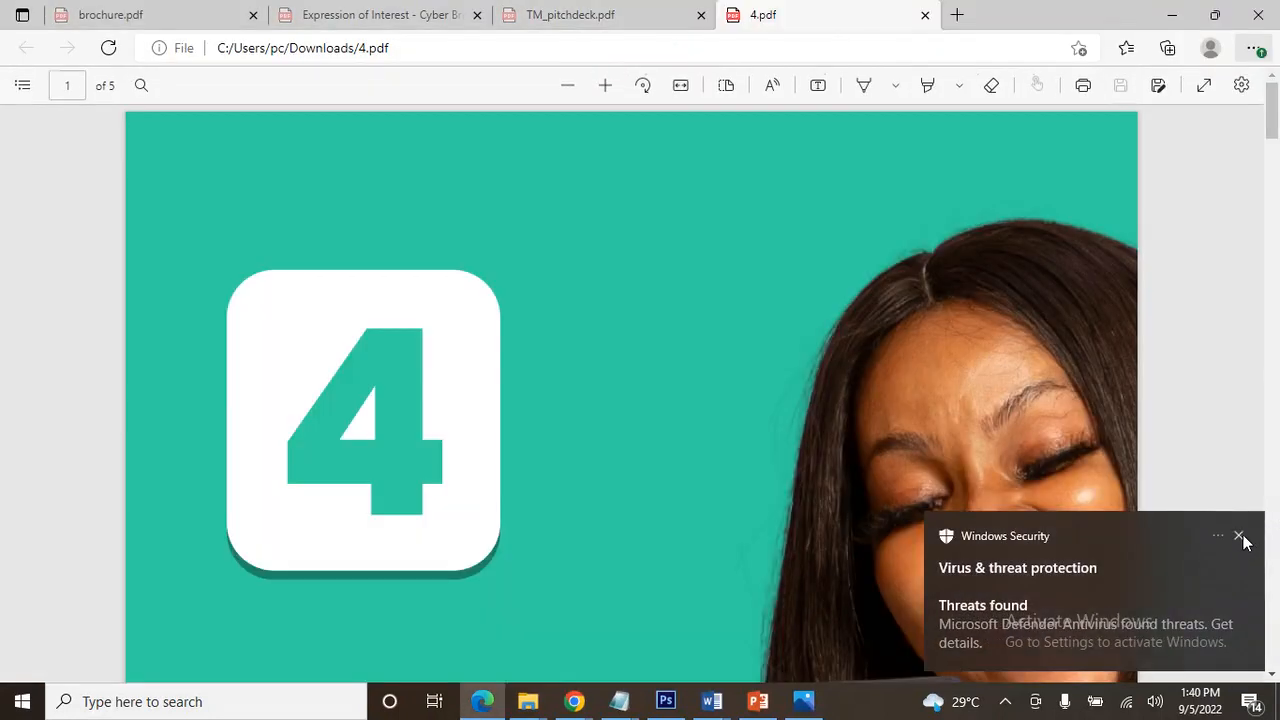
left_click(1238, 536)
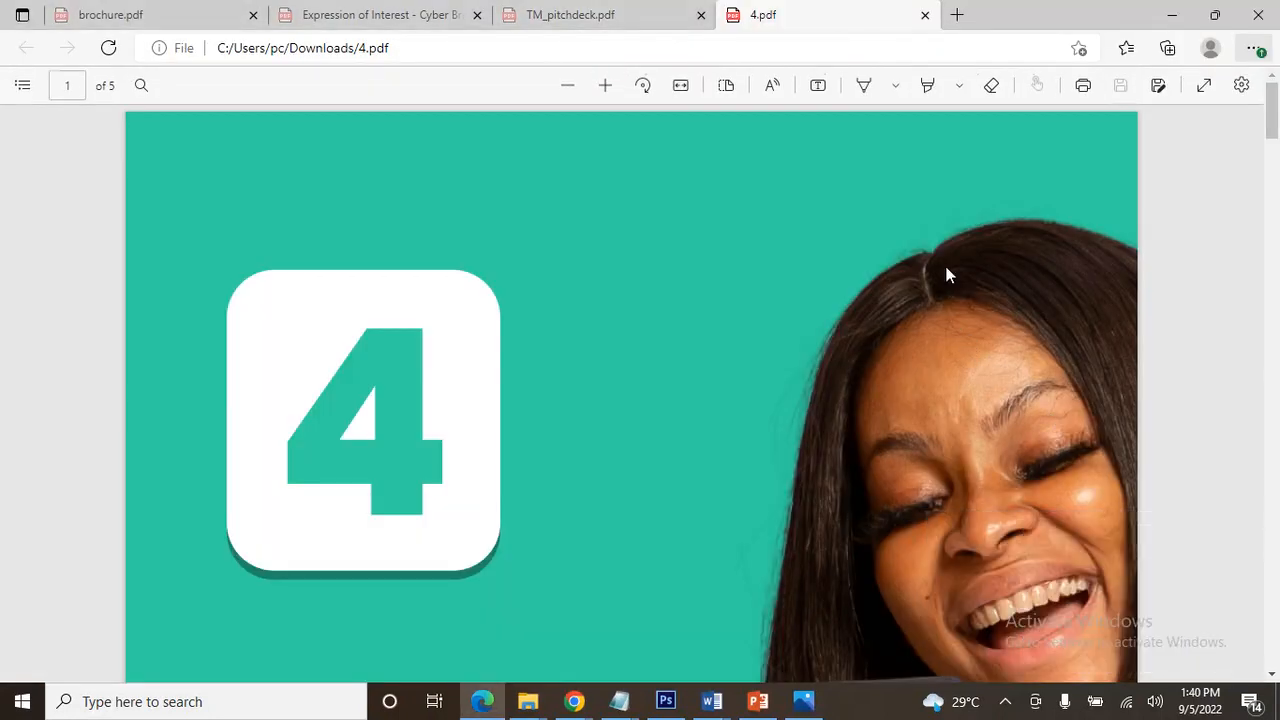
- Fit the whole page of 4.pdf in the viewer and review its five pages, ending back at page 1
left_click(681, 85)
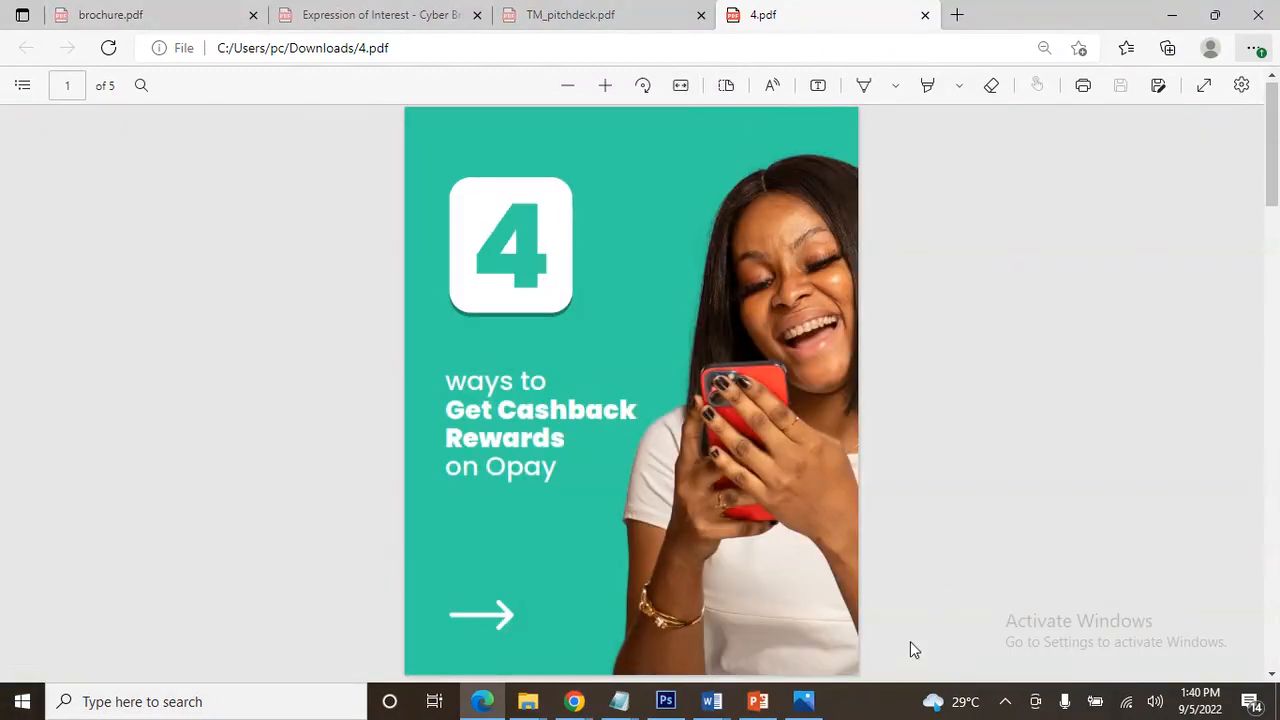
scroll(910, 641, "down", 1)
scroll(921, 617, "down", 1)
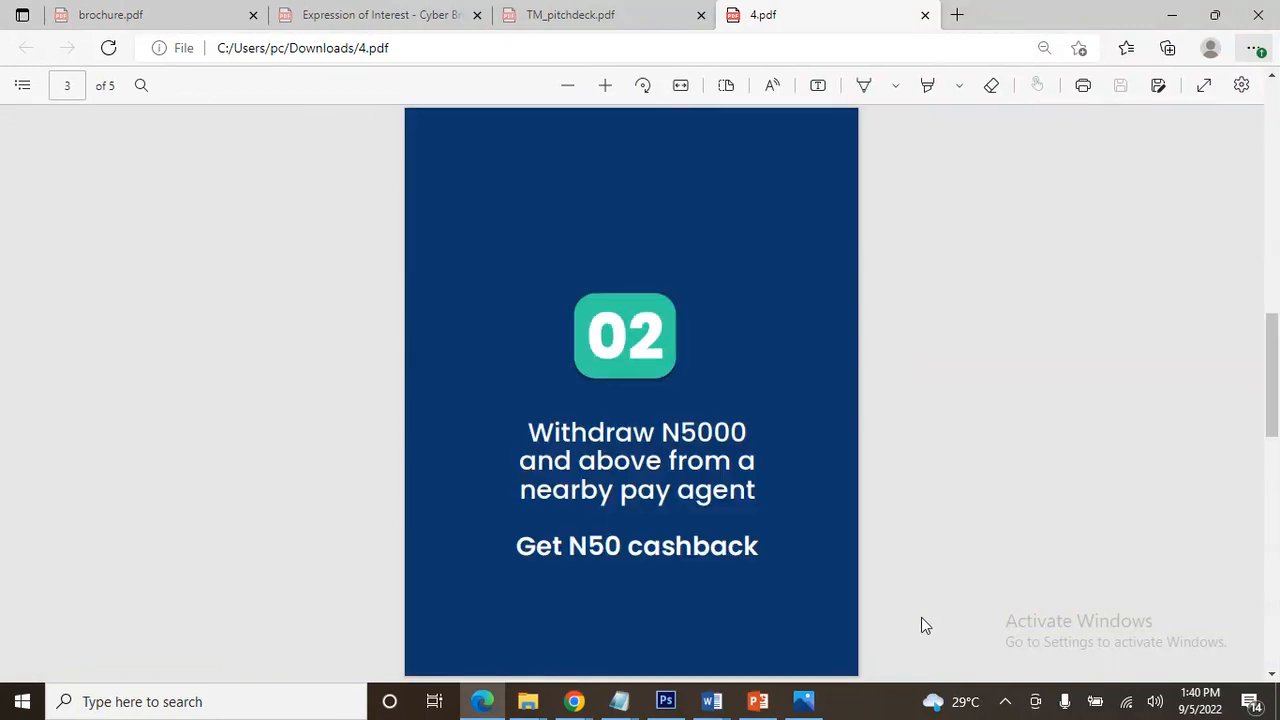
scroll(921, 617, "down", 1)
scroll(921, 617, "down", 1)
scroll(921, 625, "up", 4)
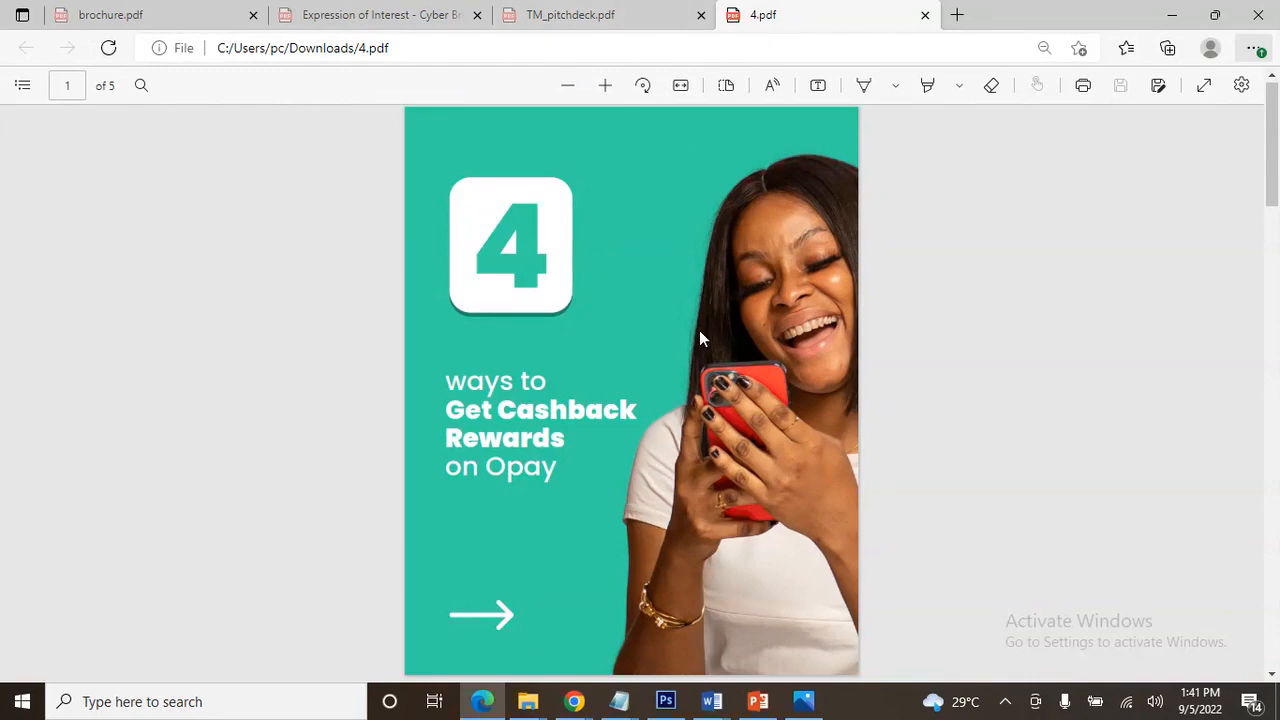
- Close 4.pdf, minimise the PDF viewer window and switch back to the carousel design in Canva
left_click(925, 15)
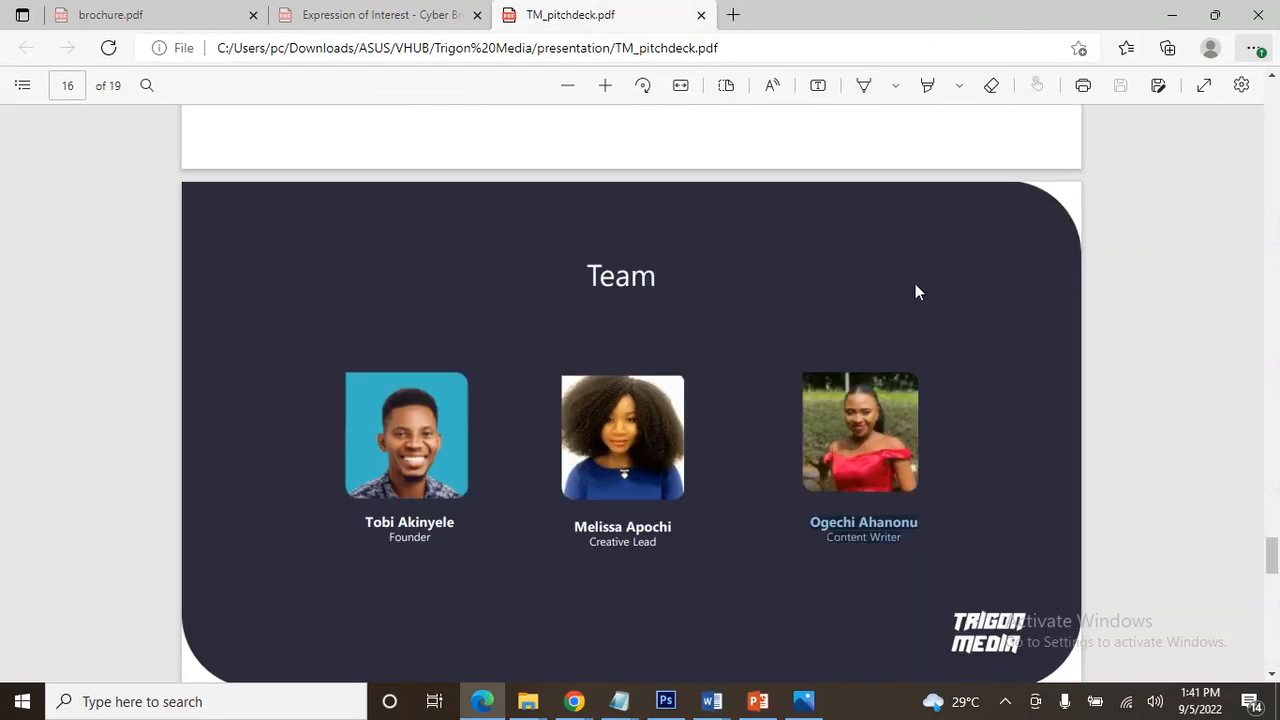
left_click(1170, 15)
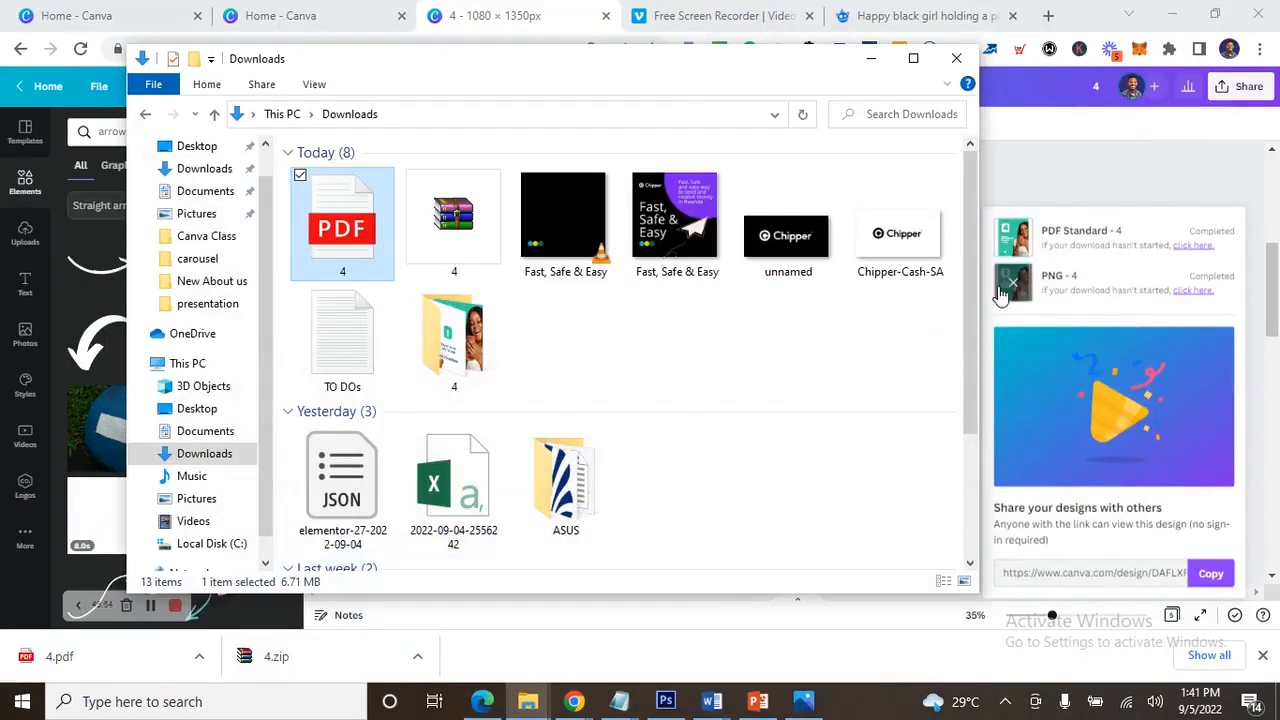
left_click(1007, 200)
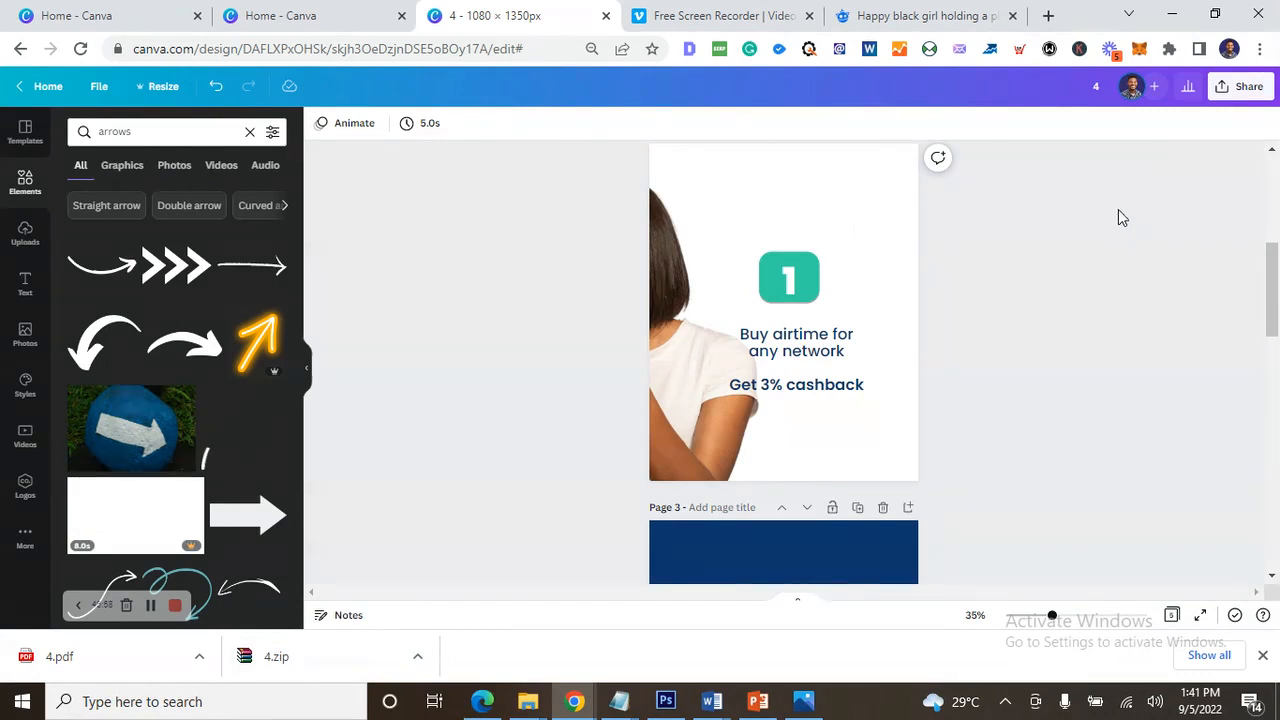
- Review the finished carousel pages in the editor, starting from page 1, and leave the design for the Canva home page
scroll(777, 290, "up", 1)
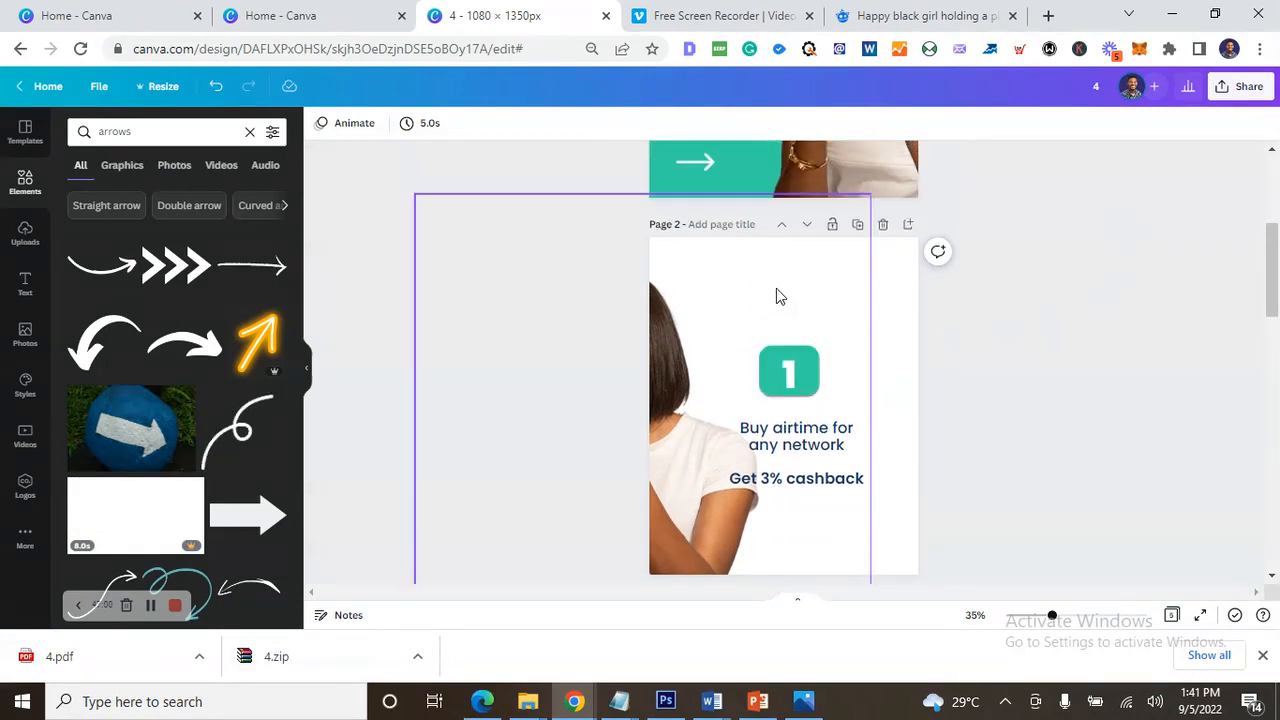
scroll(846, 351, "up", 3)
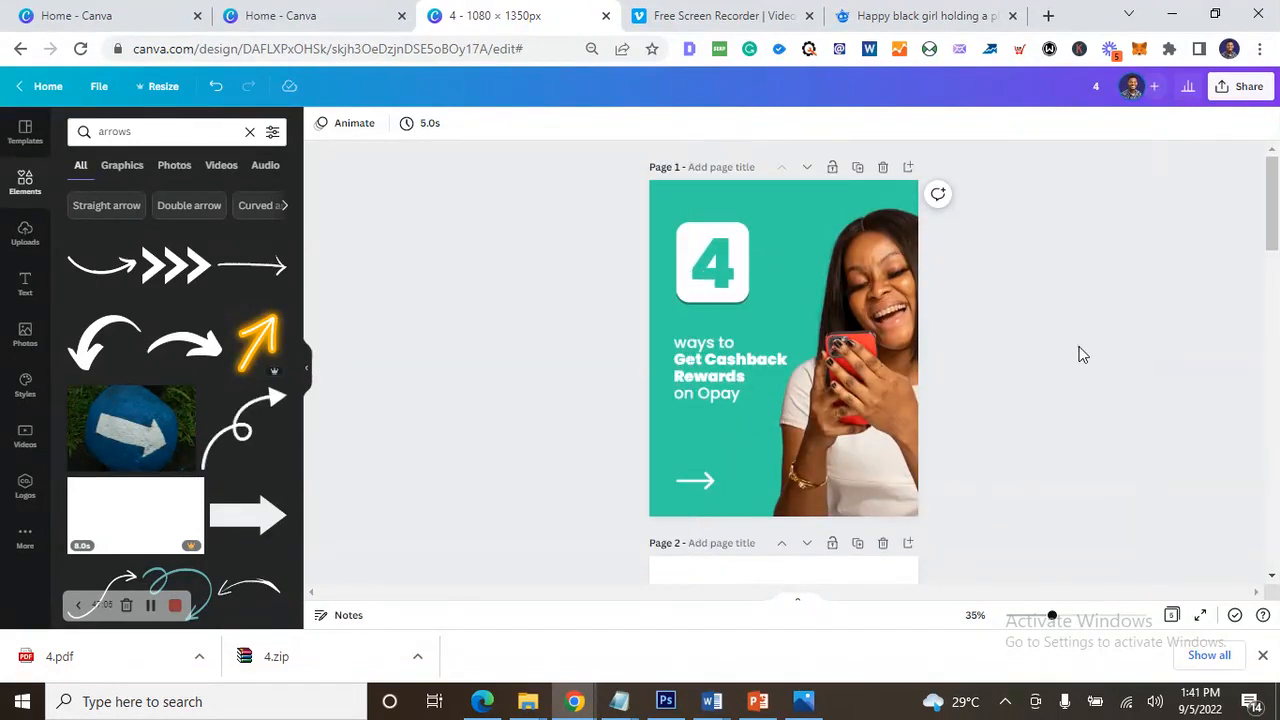
scroll(1000, 348, "down", 10)
scroll(960, 335, "up", 4)
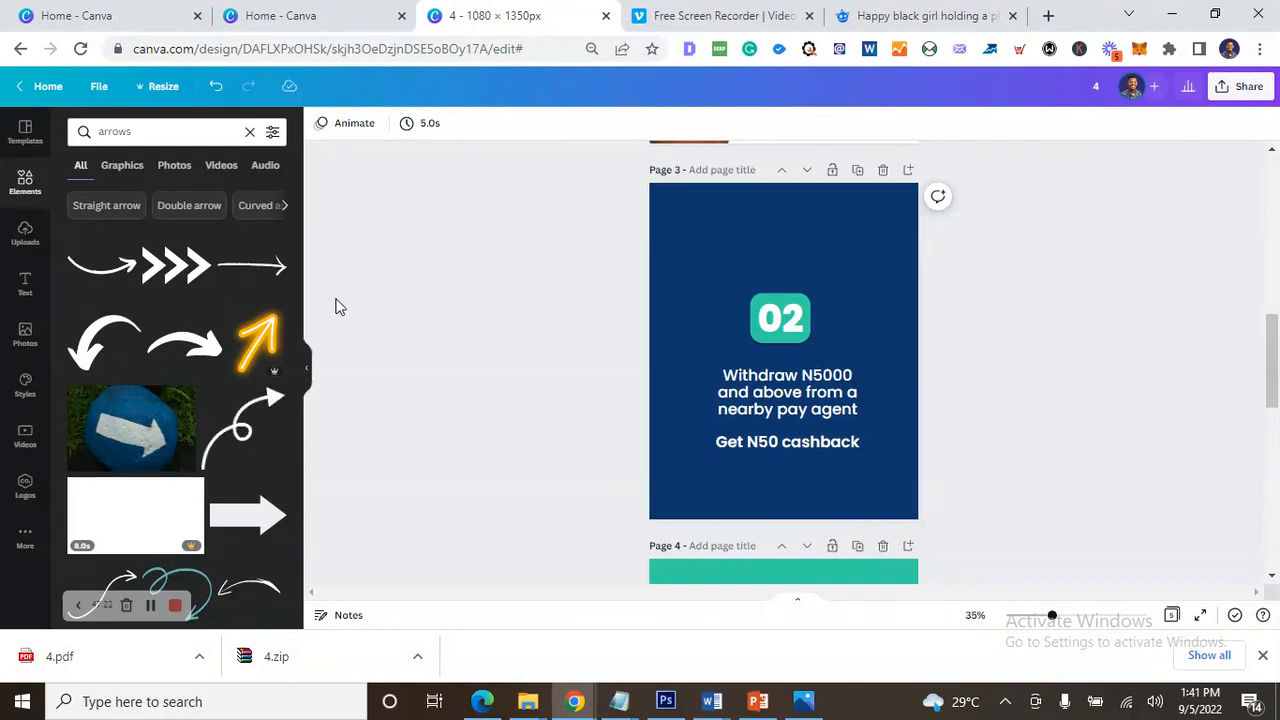
left_click(40, 86)
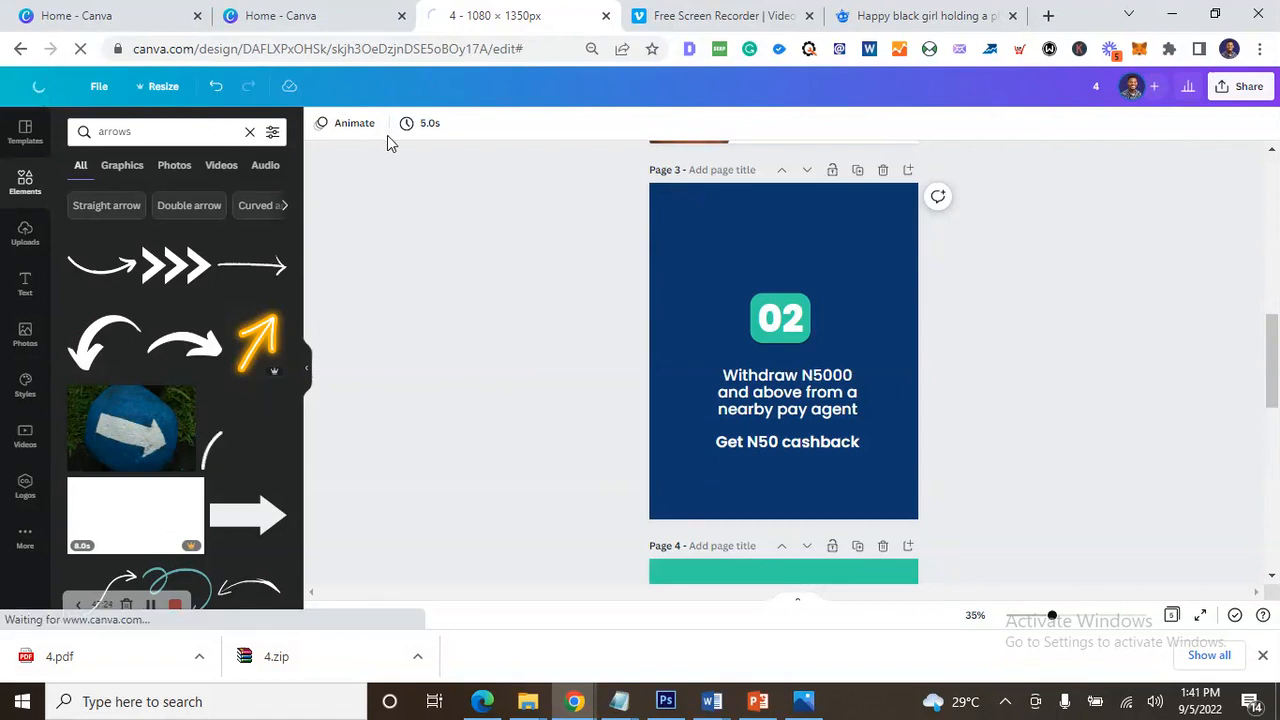